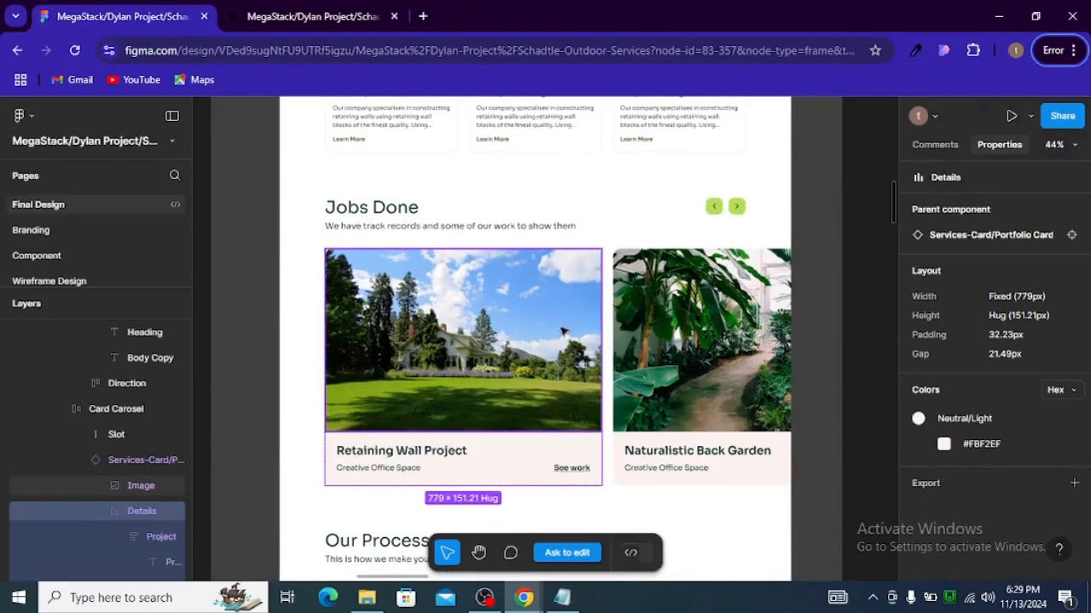
# Step: Compare the Jobs Done section and its project cards in the Figma design with the Elementor home page
pyautogui.hotkey('alt', 'Tab')
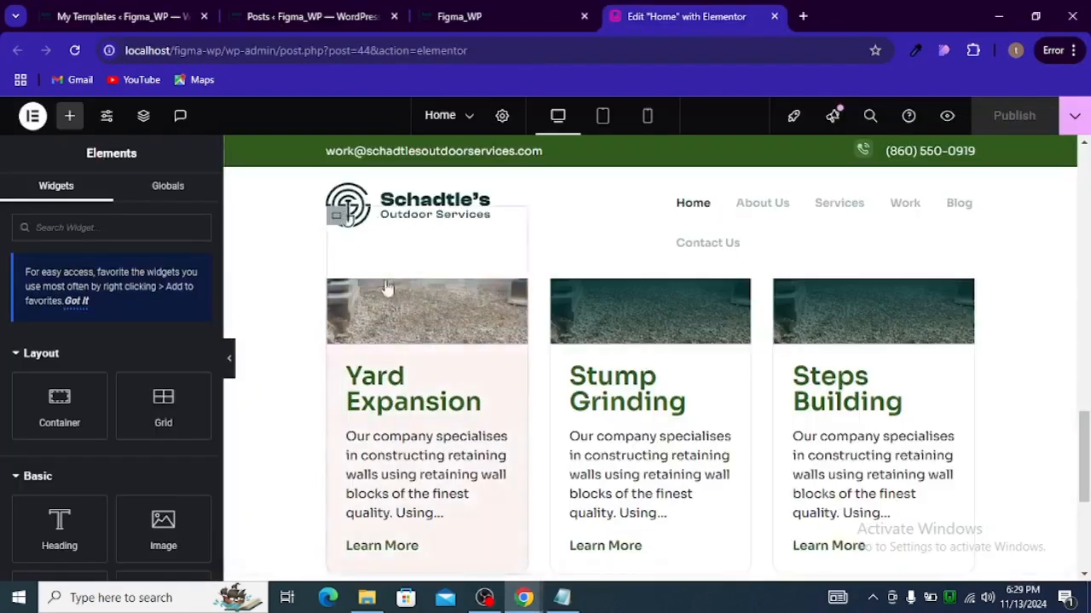
pyautogui.click(330, 9)
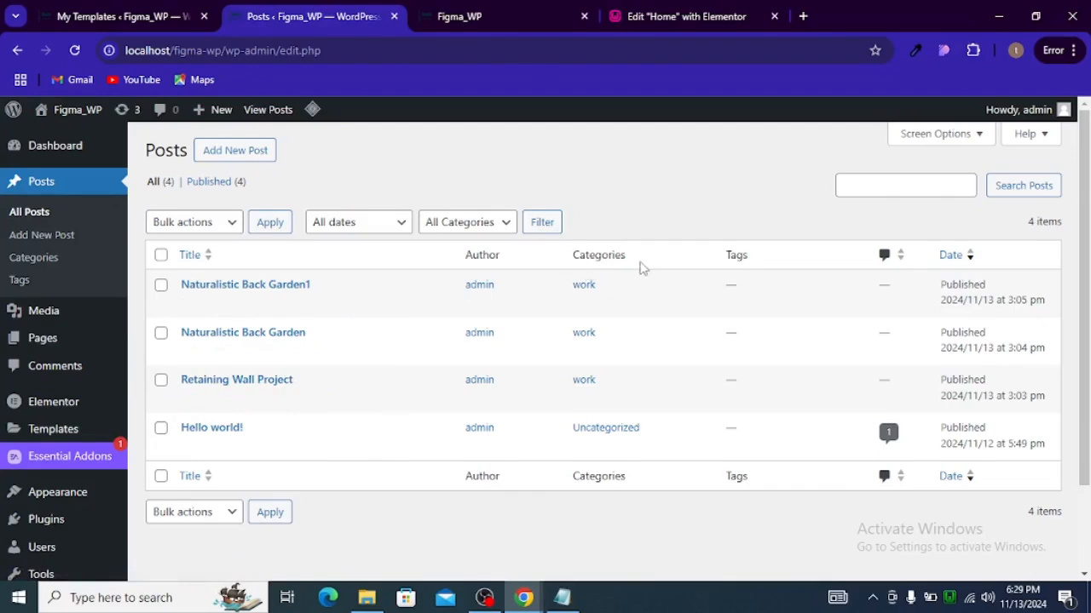
pyautogui.hotkey('alt', 'Tab')
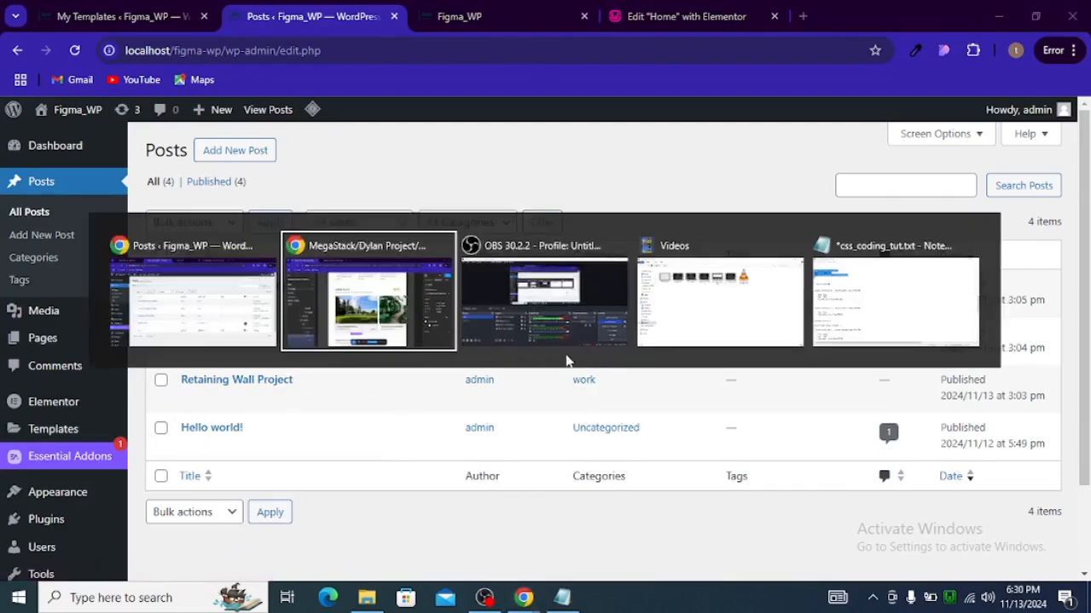
pyautogui.click(411, 335)
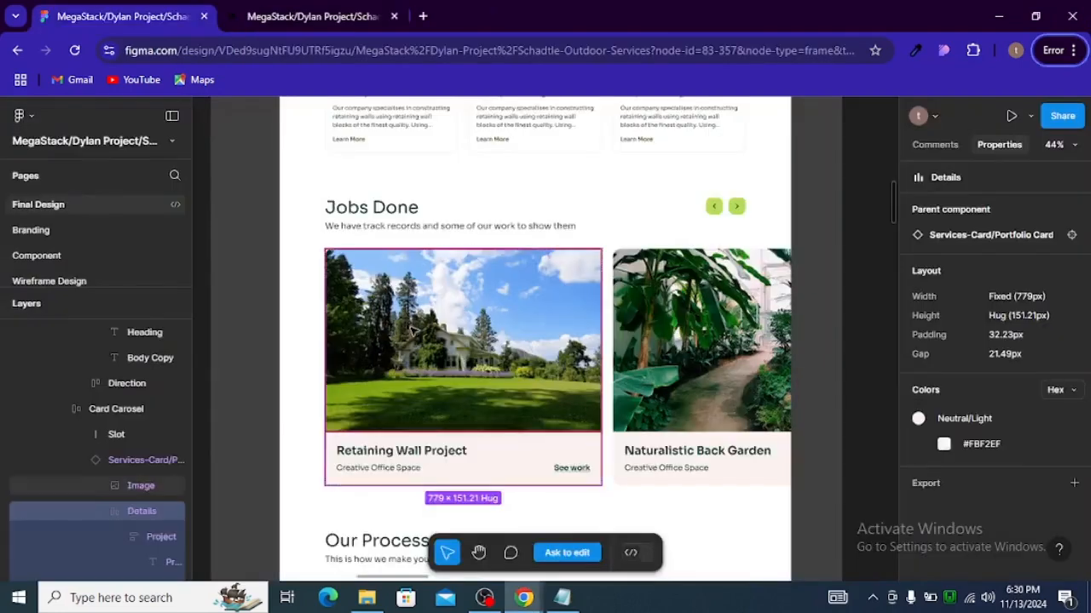
pyautogui.click(394, 471)
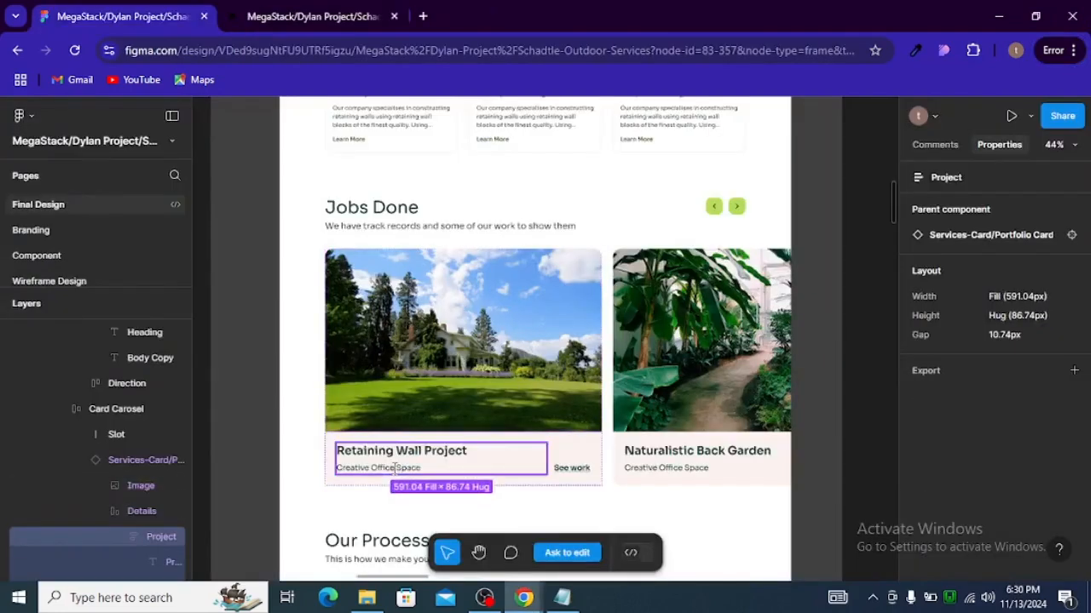
pyautogui.click(401, 472)
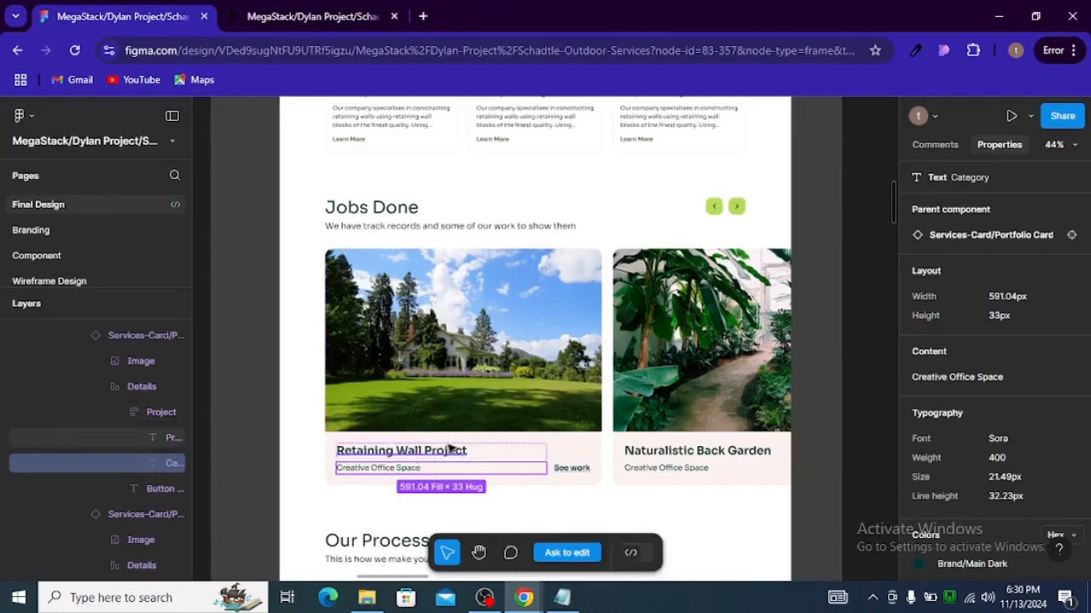
pyautogui.hotkey('alt', 'Tab')
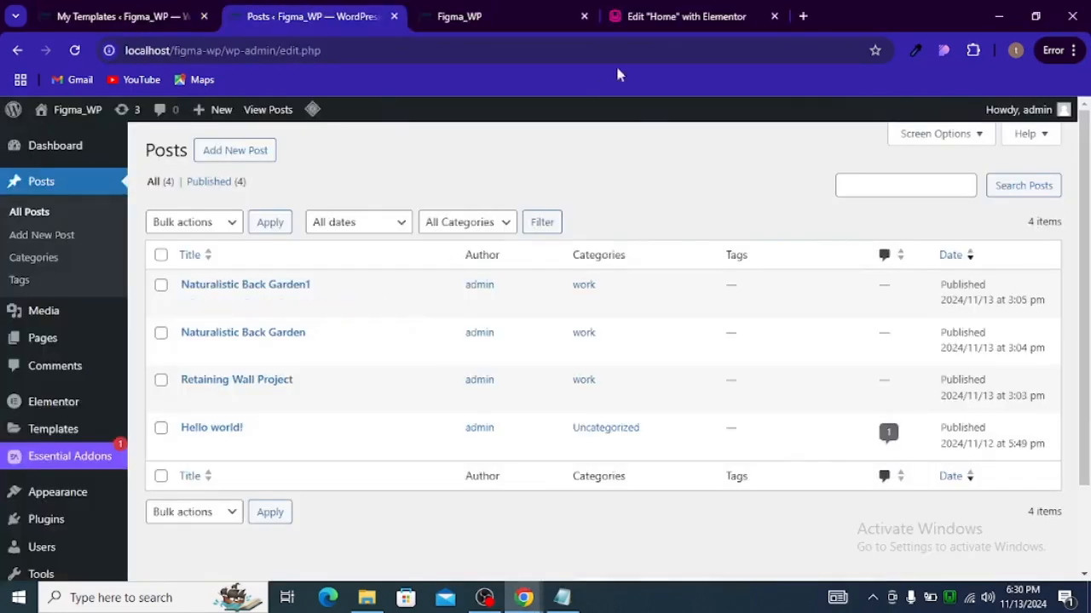
pyautogui.click(669, 25)
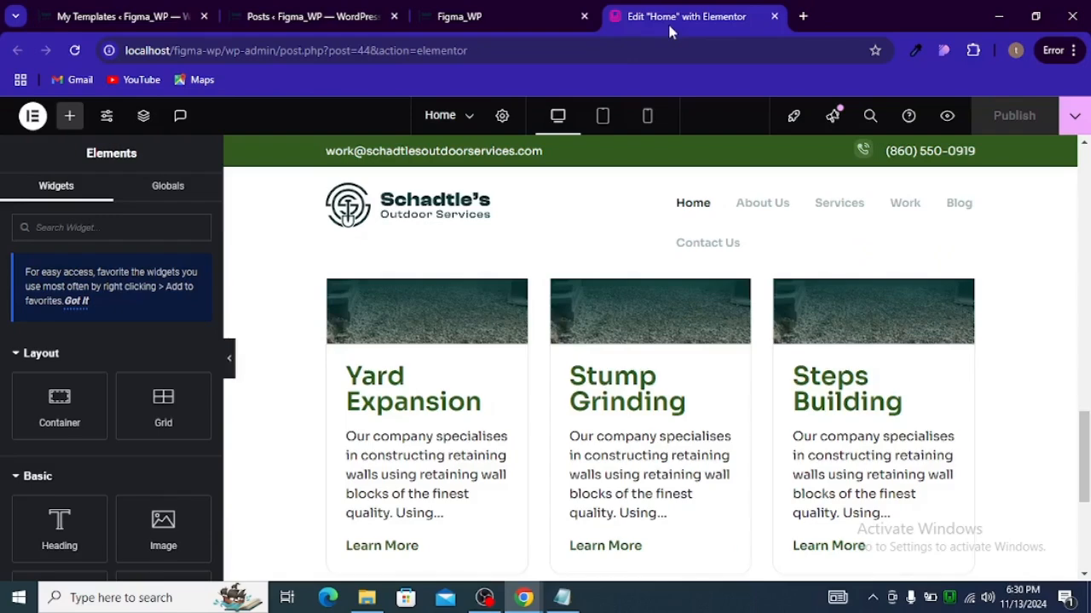
pyautogui.scroll(-5, 563, 320)
pyautogui.hotkey('alt', 'Tab')
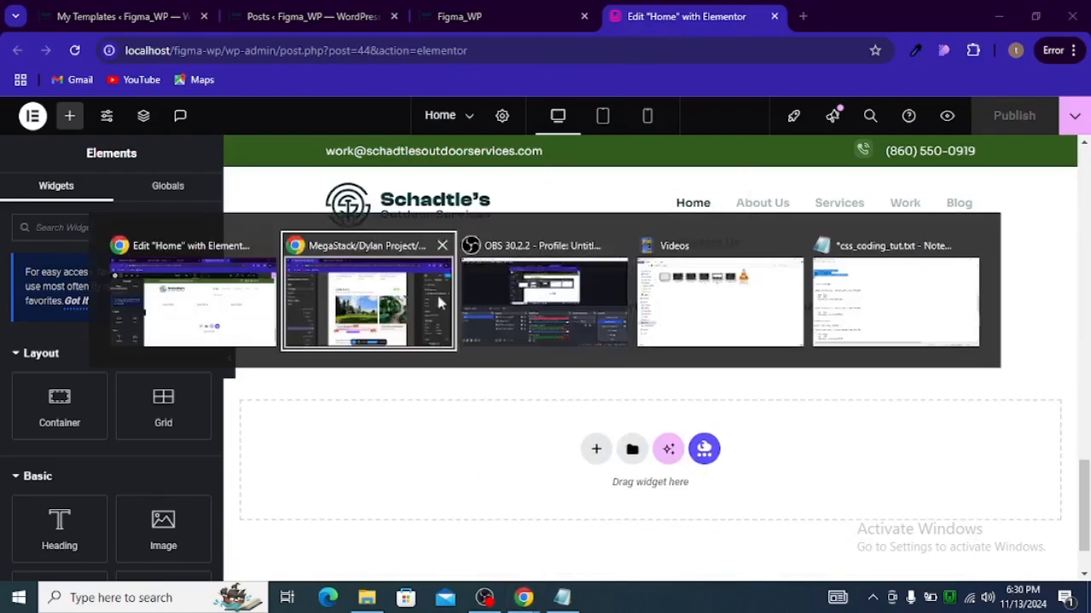
pyautogui.hotkey('alt', 'Tab')
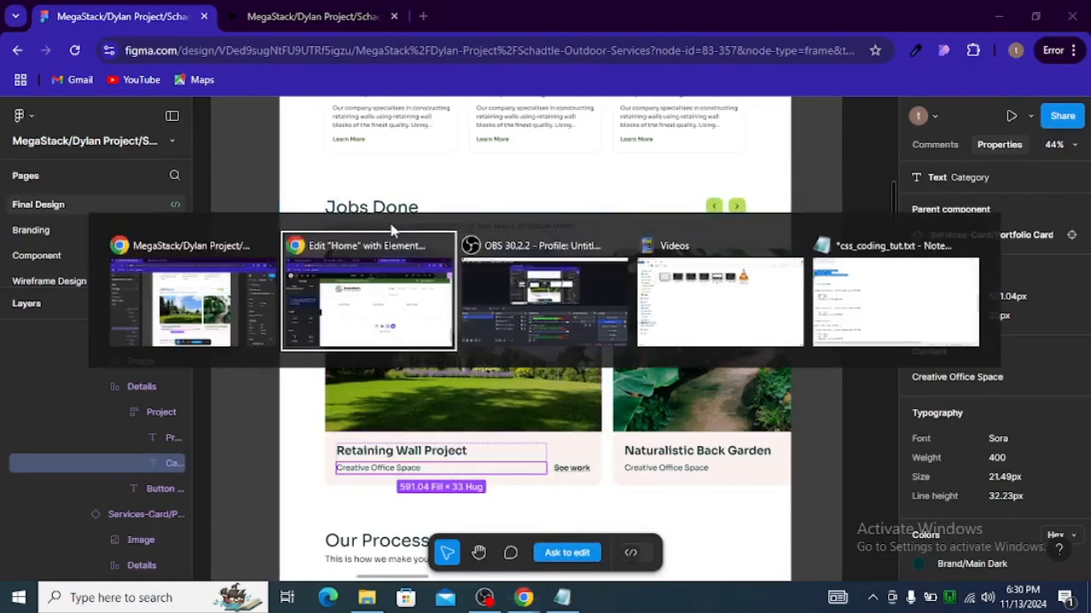
pyautogui.scroll(3, 493, 423)
pyautogui.scroll(5, 495, 417)
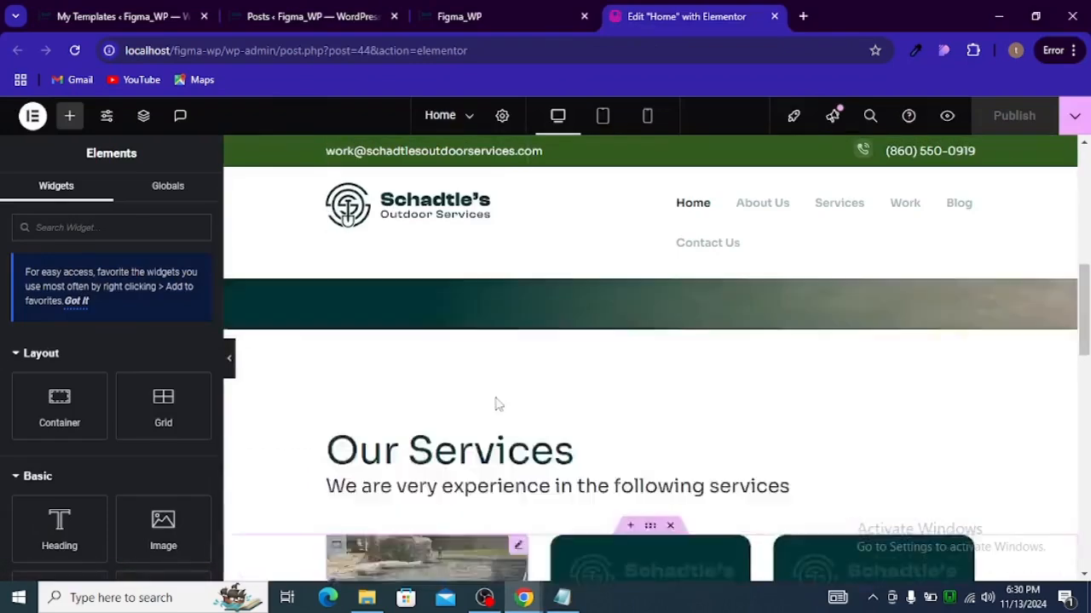
pyautogui.scroll(-4, 499, 397)
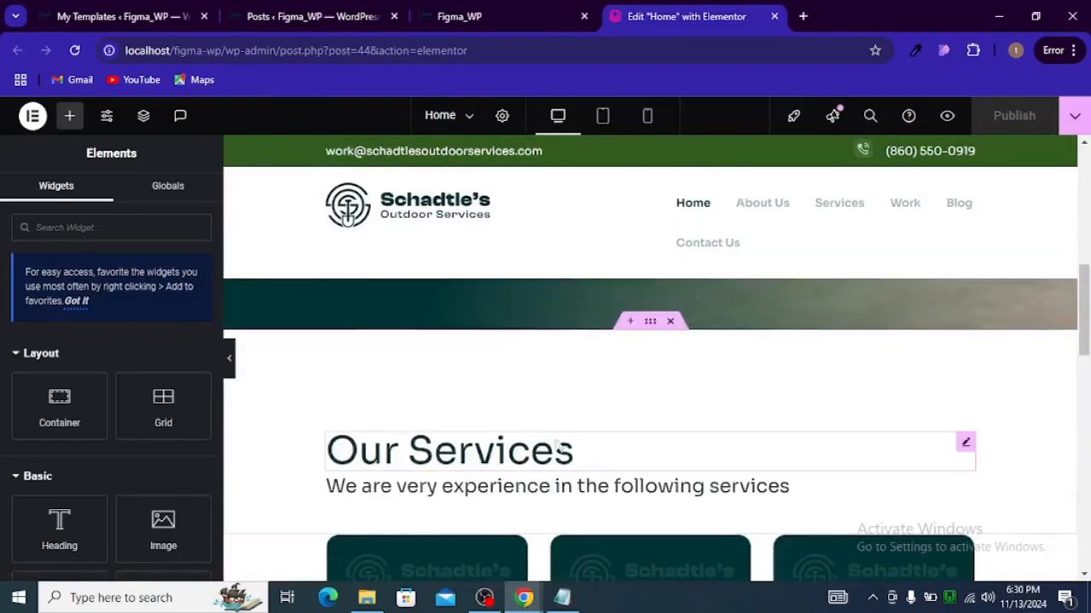
# Step: Duplicate the Our Services section on the Elementor page
pyautogui.rightClick(644, 333)
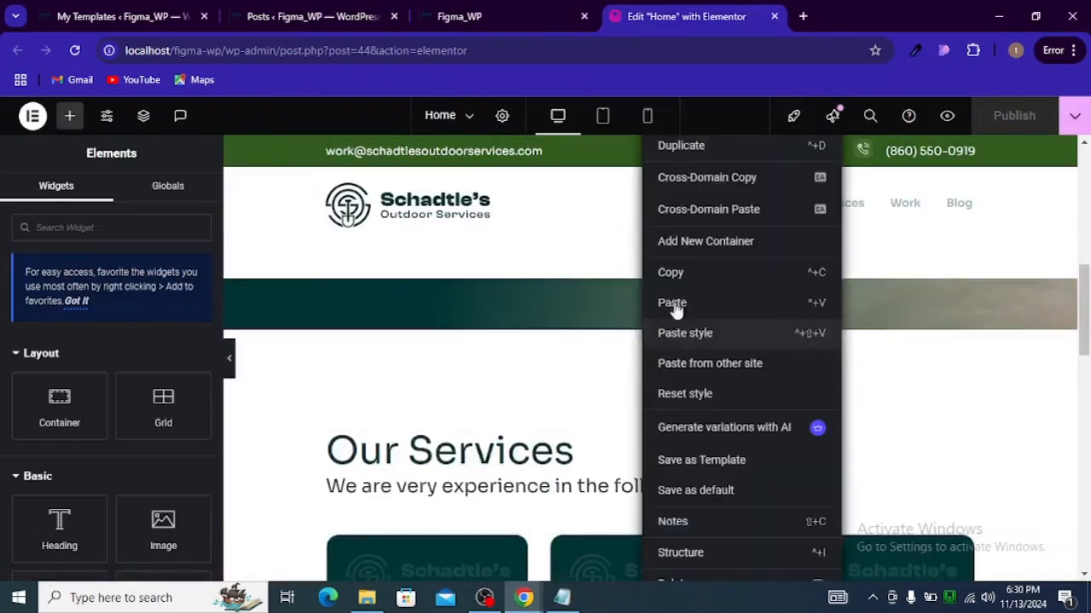
pyautogui.click(697, 148)
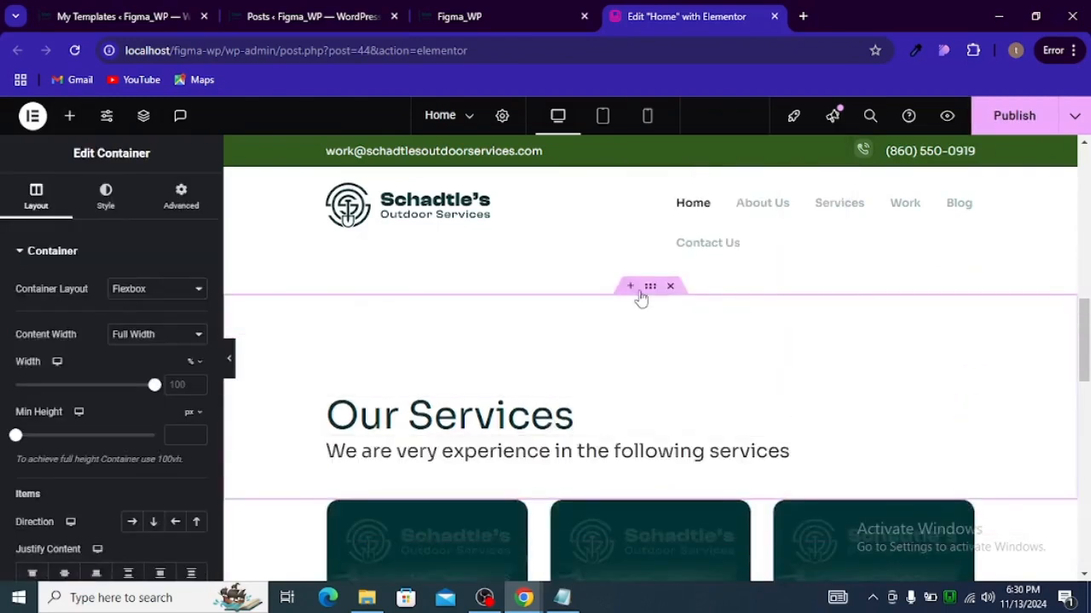
pyautogui.scroll(-10, 597, 512)
pyautogui.moveTo(639, 330); pyautogui.dragTo(596, 299)
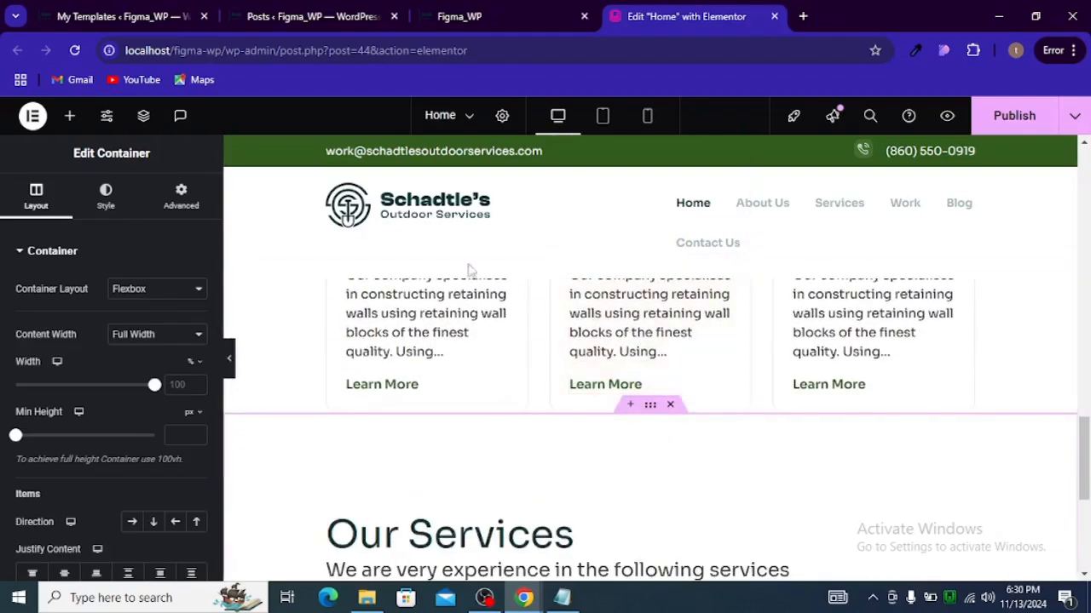
# Step: Copy the "Jobs Done" heading text from the Figma design and paste it as the duplicated section's heading title
pyautogui.hotkey('alt', 'Tab')
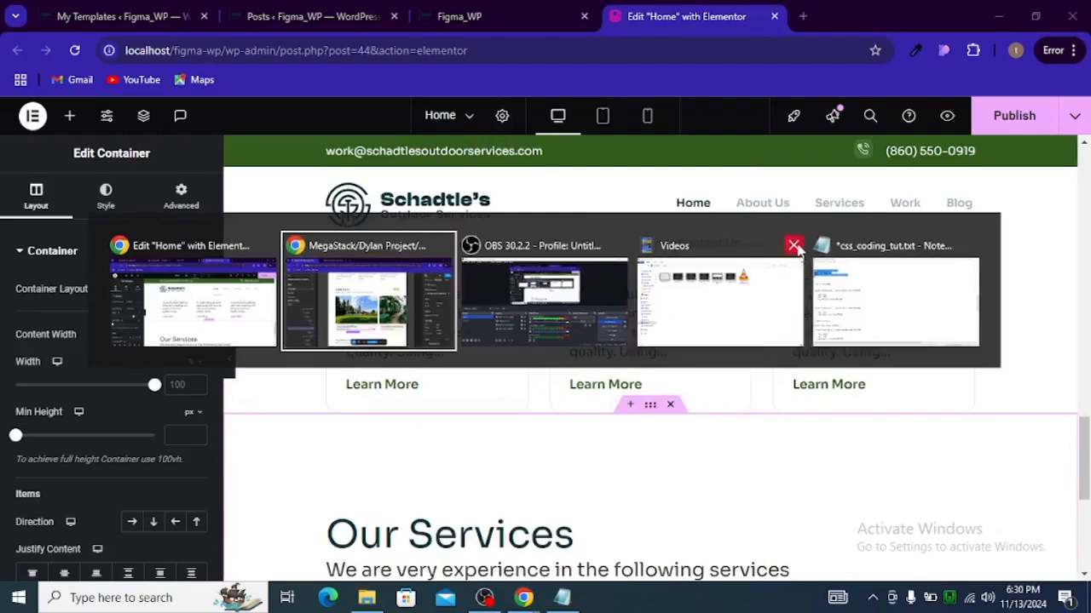
pyautogui.click(505, 288)
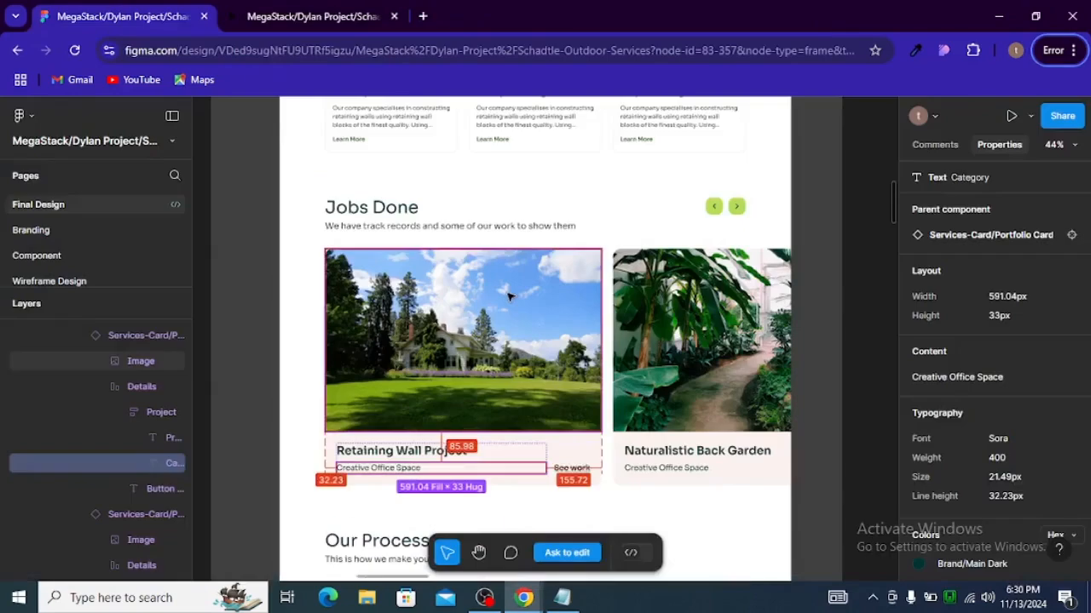
pyautogui.click(379, 218)
pyautogui.click(379, 215)
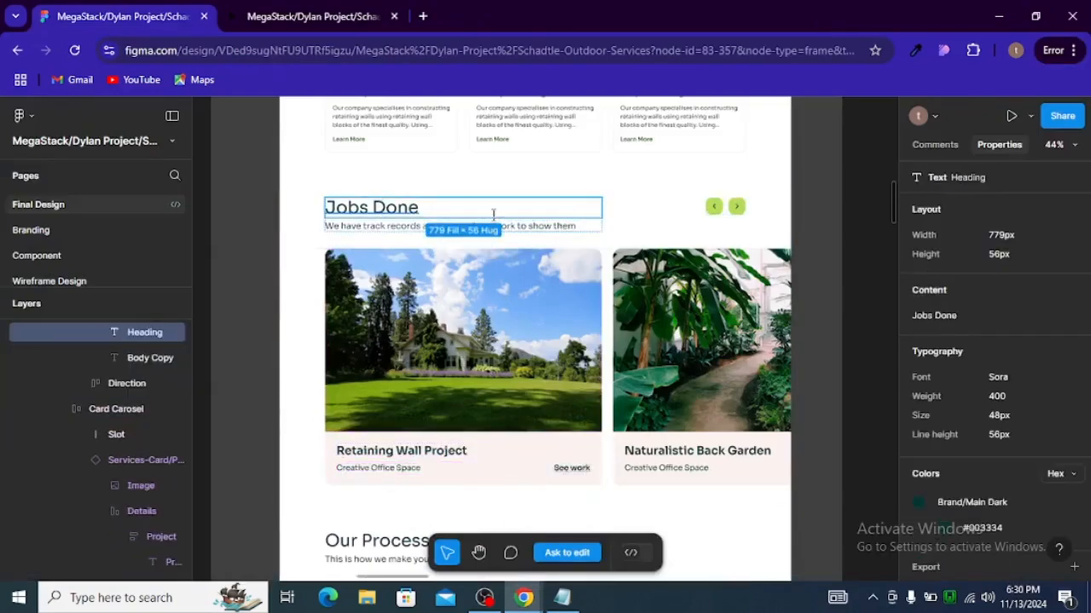
pyautogui.click(945, 317)
pyautogui.hotkey('alt', 'Tab')
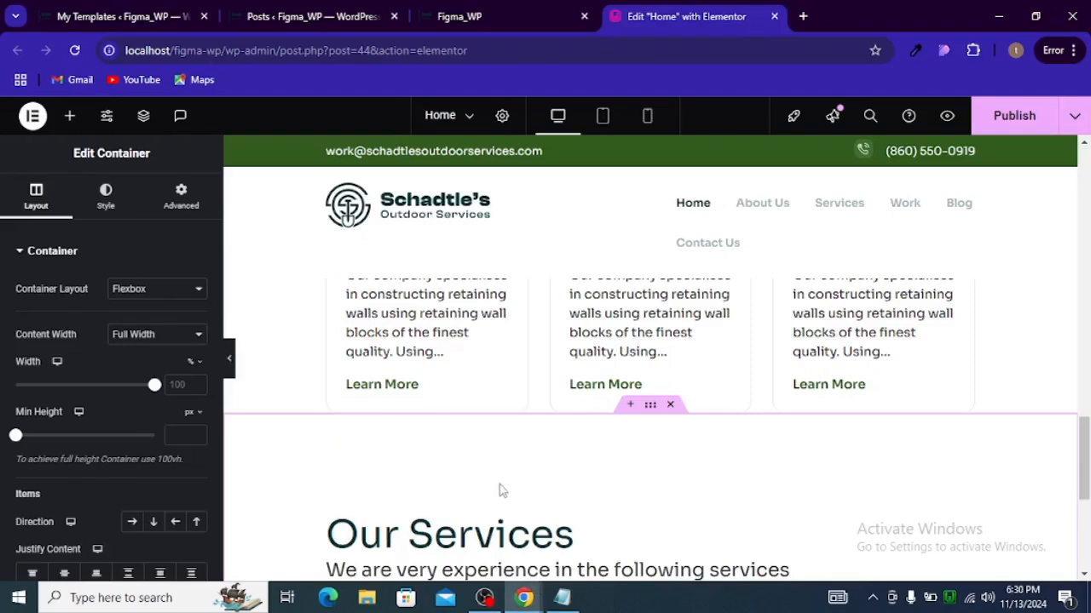
pyautogui.scroll(-2, 502, 490)
pyautogui.click(579, 375)
pyautogui.tripleClick(92, 326)
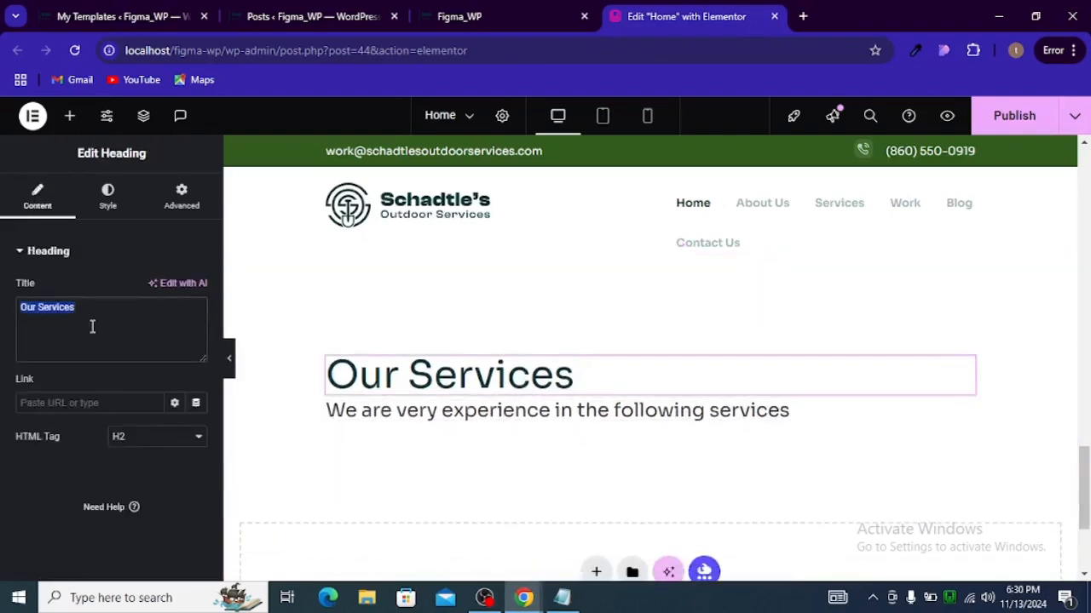
pyautogui.hotkey('ctrl', 'v')
# Step: Copy the Figma subtitle and replace the duplicated section's text with "We have track records and some of our work to show them"
pyautogui.hotkey('alt', 'Tab')
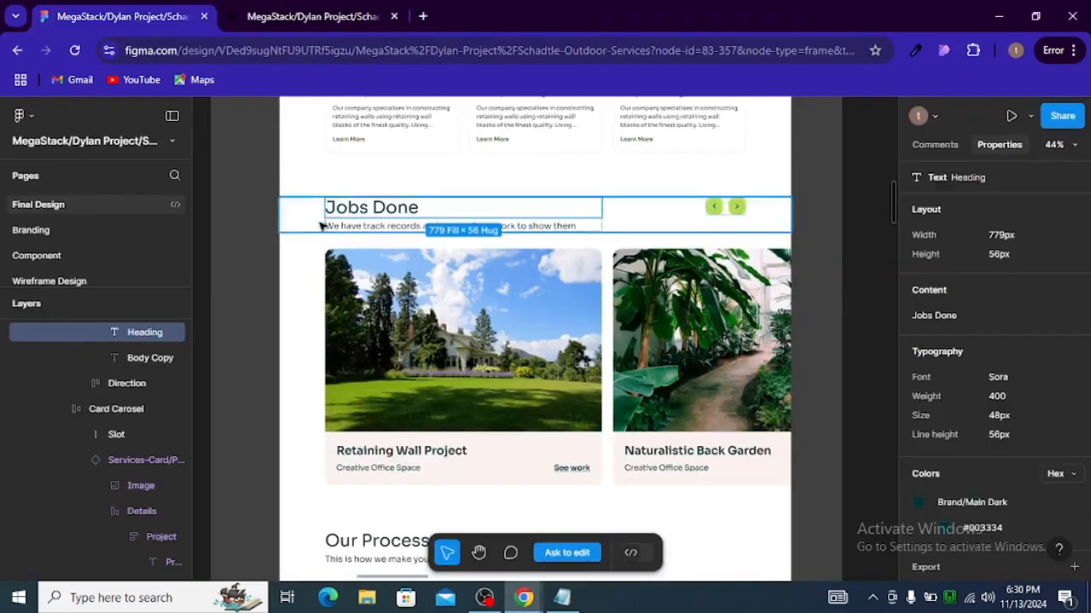
pyautogui.click(351, 230)
pyautogui.click(1061, 291)
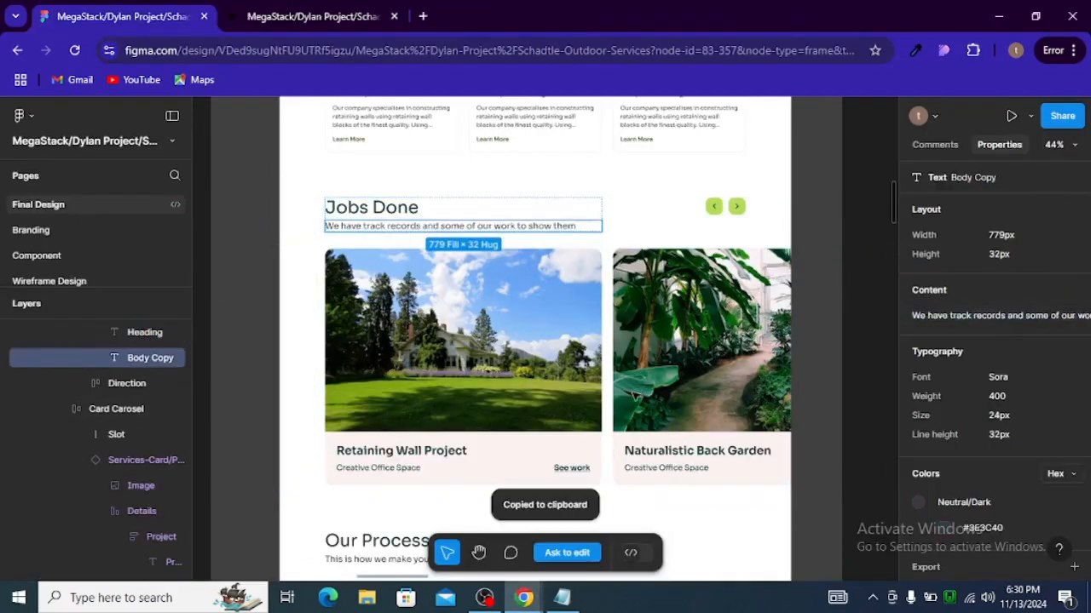
pyautogui.hotkey('alt', 'Tab')
pyautogui.click(351, 416)
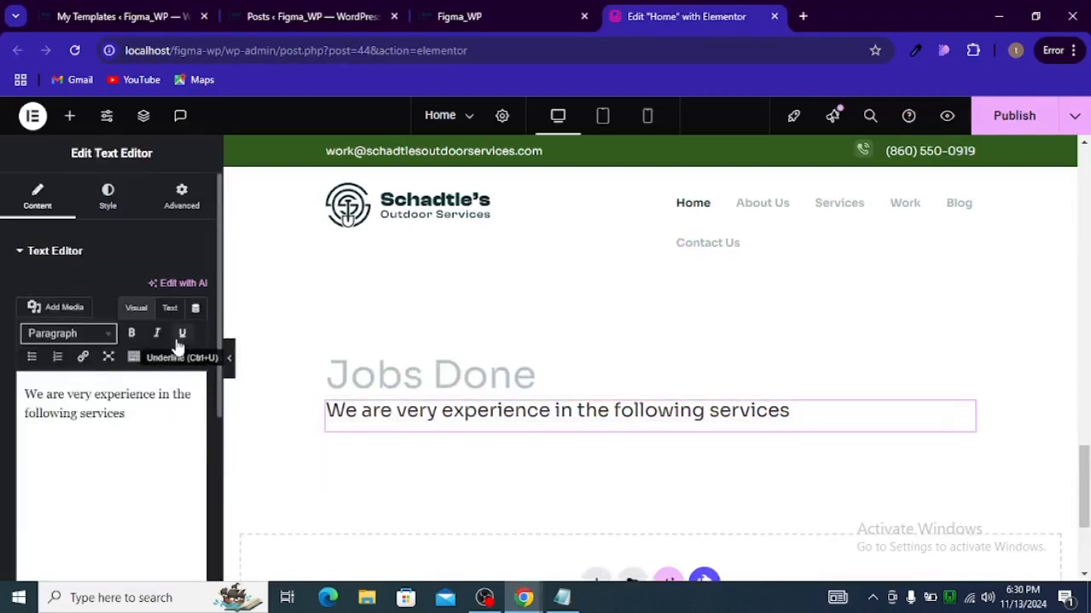
pyautogui.click(170, 309)
pyautogui.hotkey('ctrl', 'a')
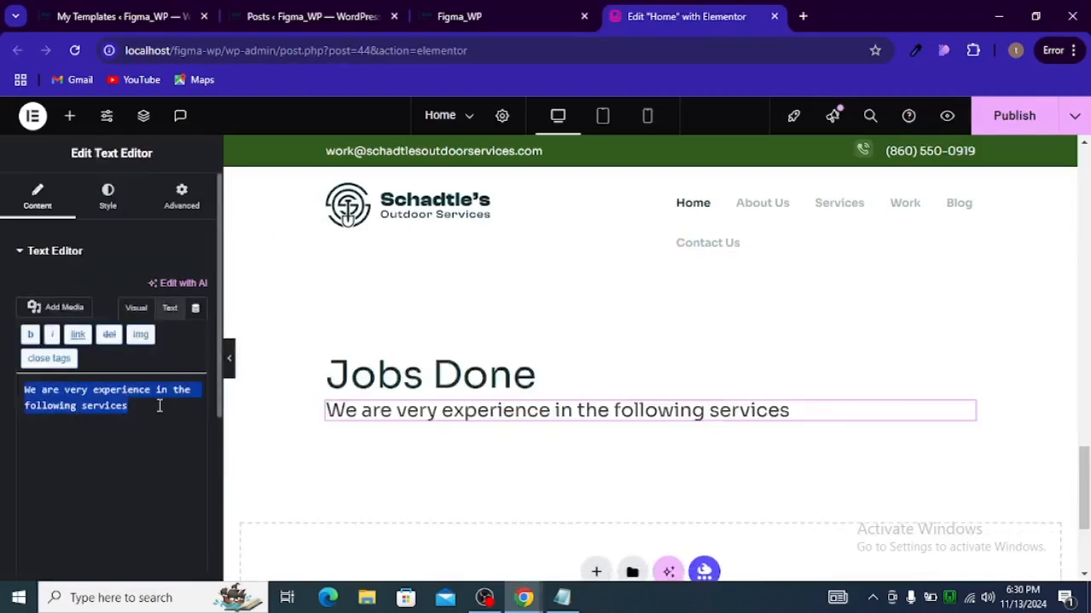
pyautogui.hotkey('ctrl', 'v')
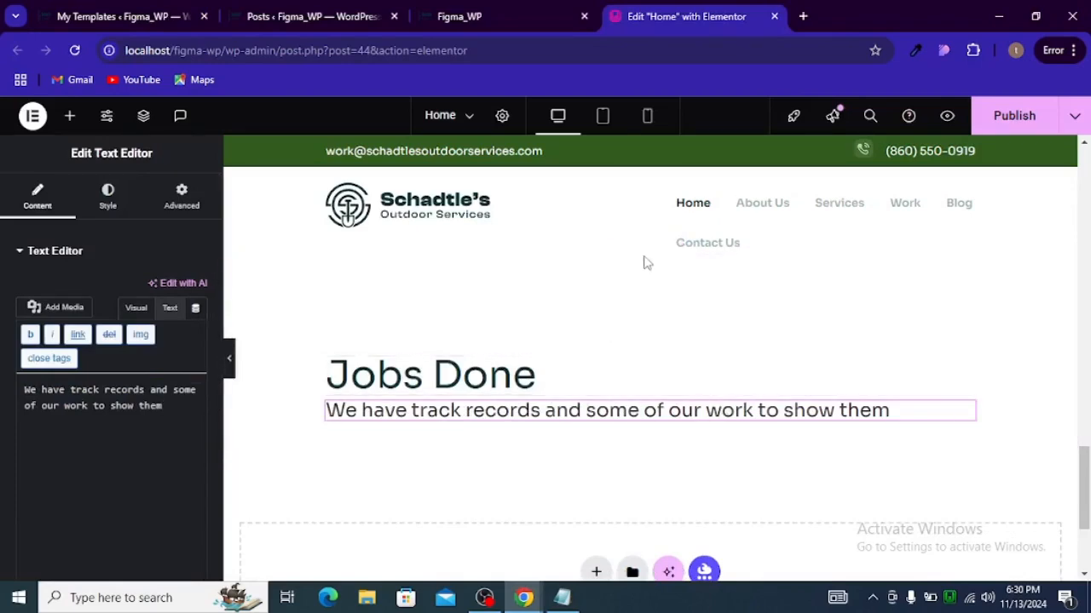
# Step: Delete the duplicated service cards container from the Jobs Done section
pyautogui.scroll(2, 639, 366)
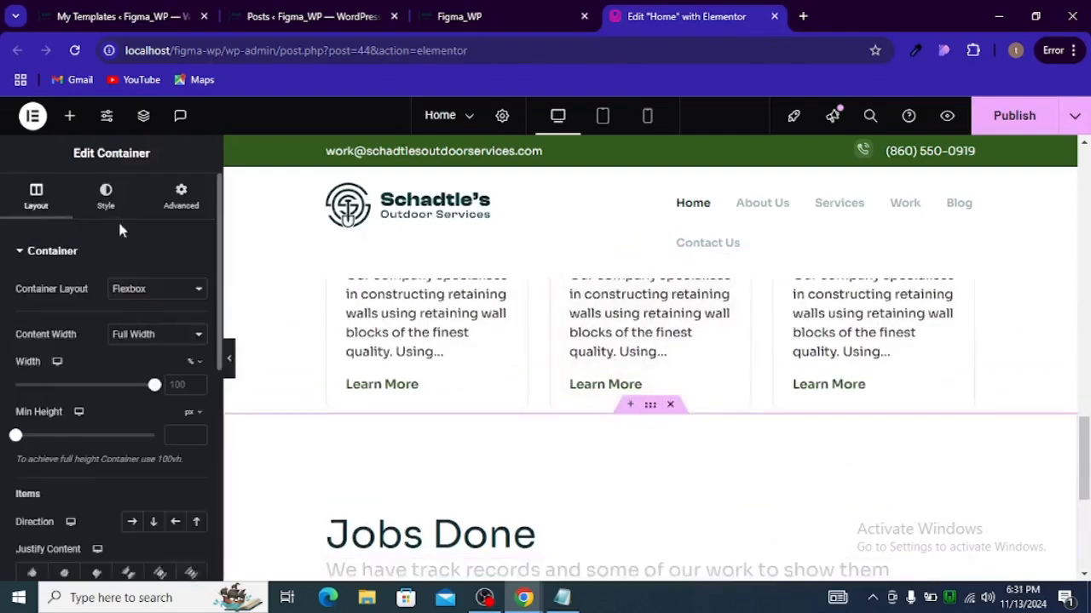
pyautogui.scroll(-2, 681, 414)
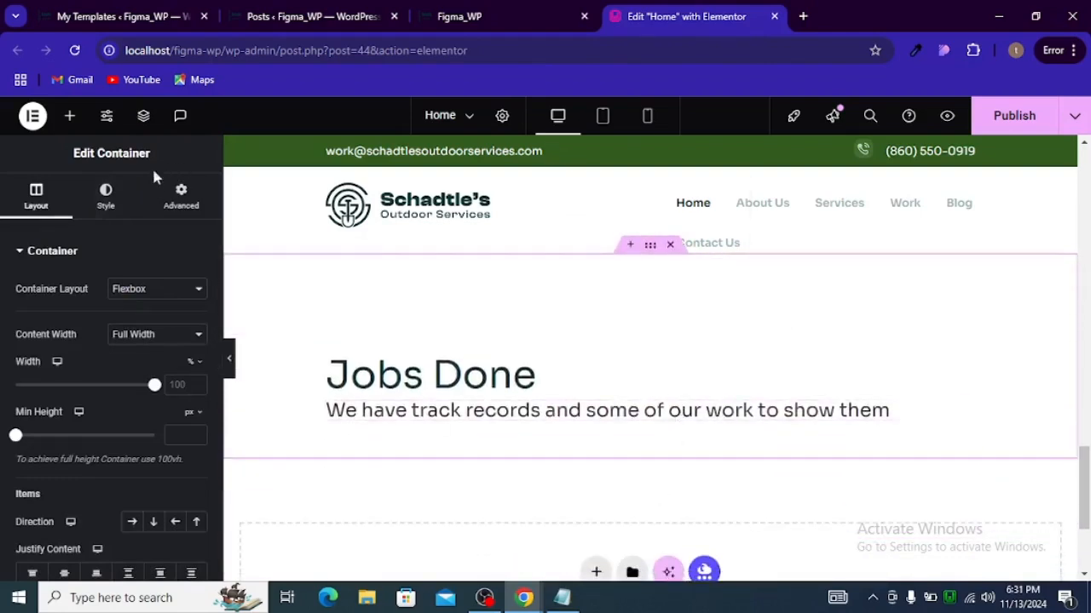
pyautogui.press('Delete')
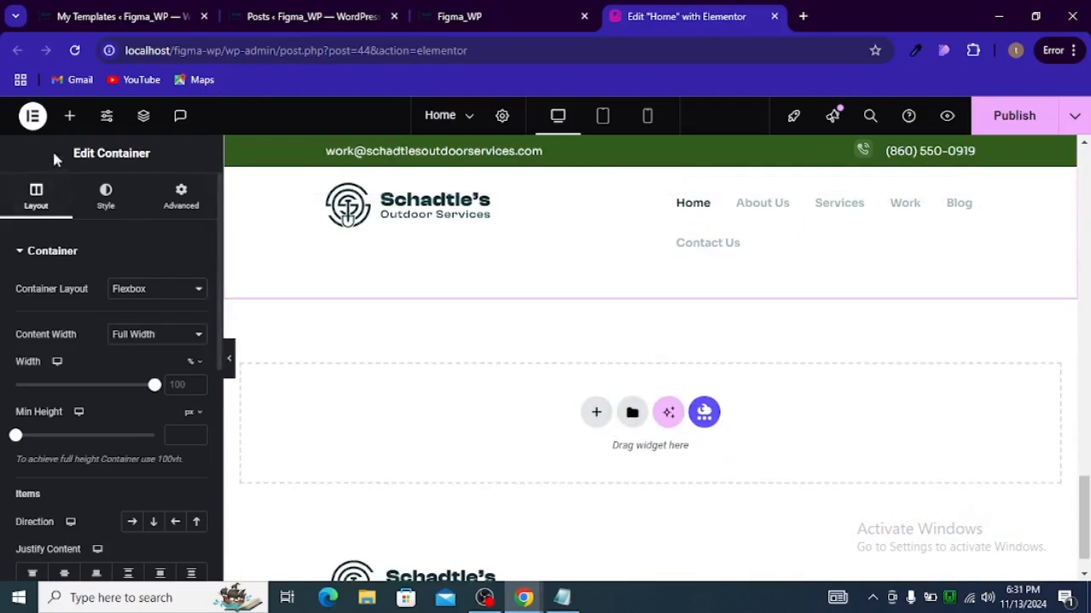
# Step: Add a new container below the Jobs Done heading and set its content width to Full Width
pyautogui.click(70, 115)
pyautogui.moveTo(59, 387); pyautogui.dragTo(545, 393)
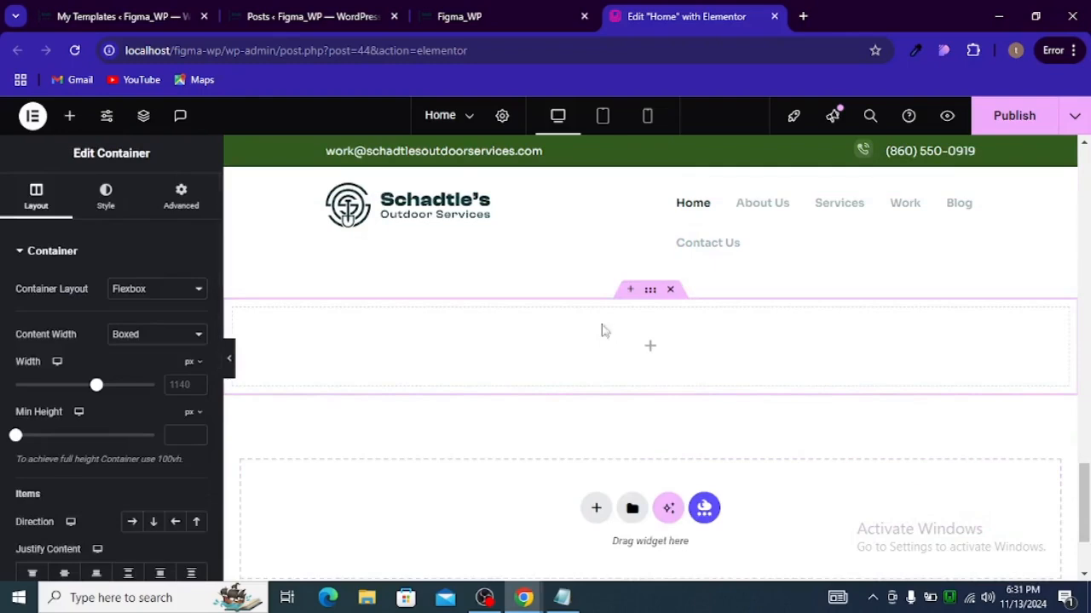
pyautogui.click(192, 209)
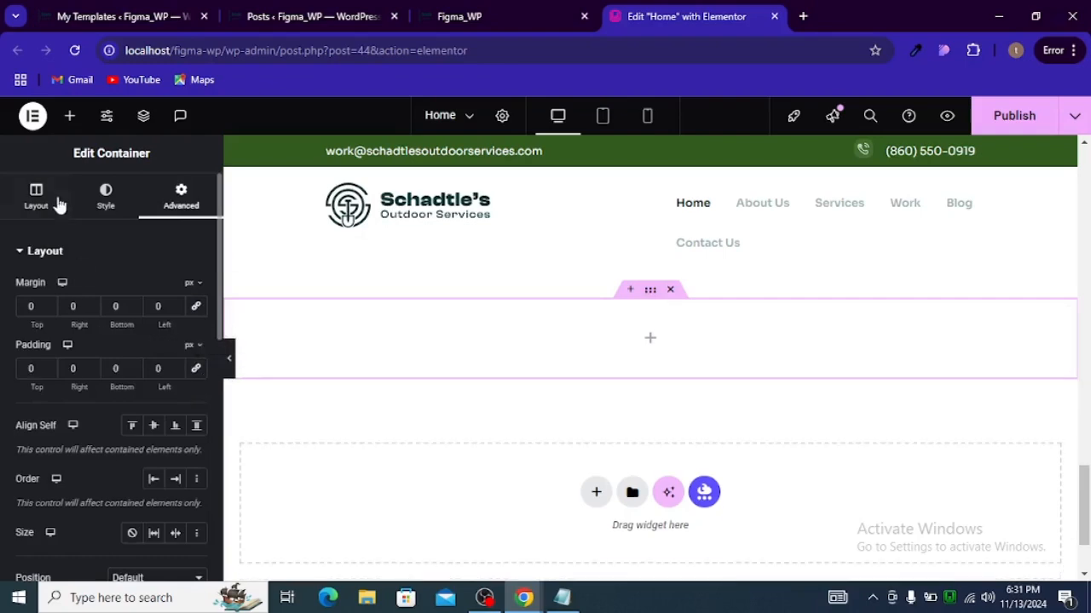
pyautogui.click(56, 207)
pyautogui.scroll(-1, 111, 305)
pyautogui.scroll(-3, 111, 305)
pyautogui.scroll(4, 119, 323)
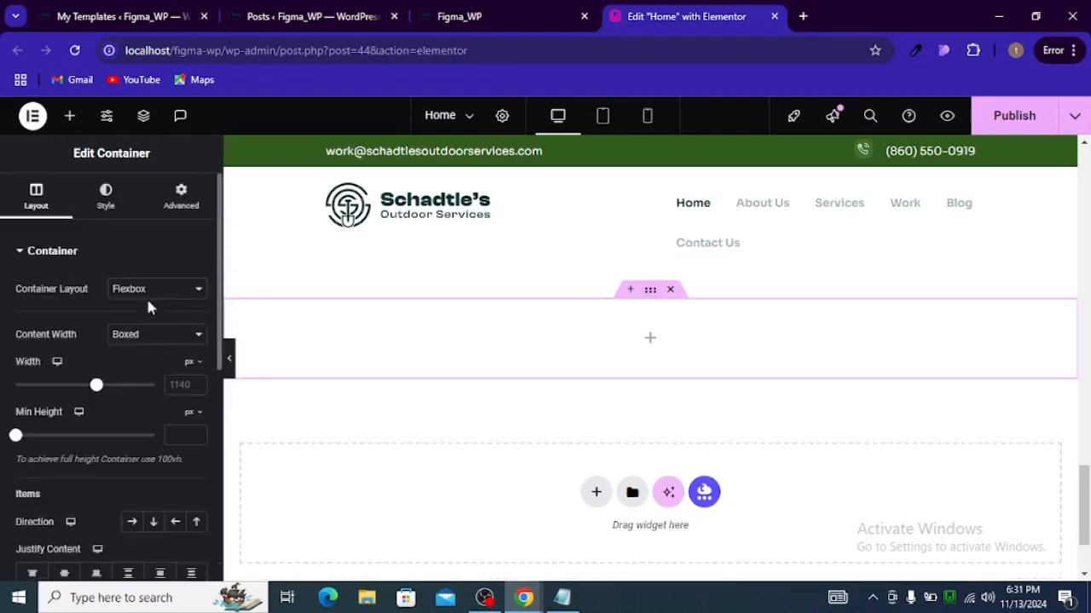
pyautogui.click(154, 334)
pyautogui.click(141, 373)
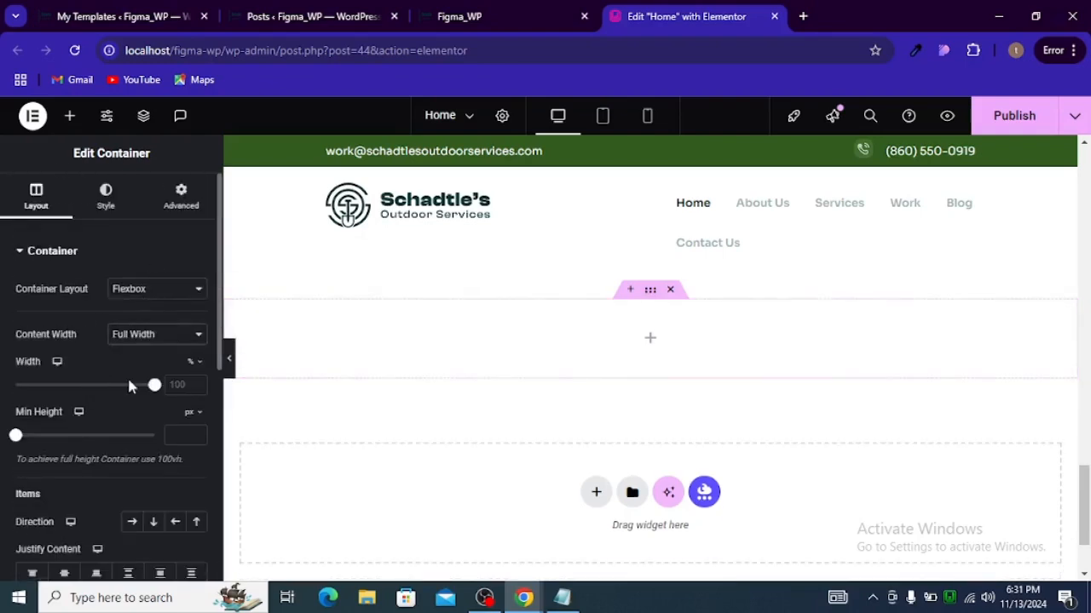
# Step: Add a Post Carousel widget into the new full-width container below the Jobs Done heading
pyautogui.scroll(-3, 134, 385)
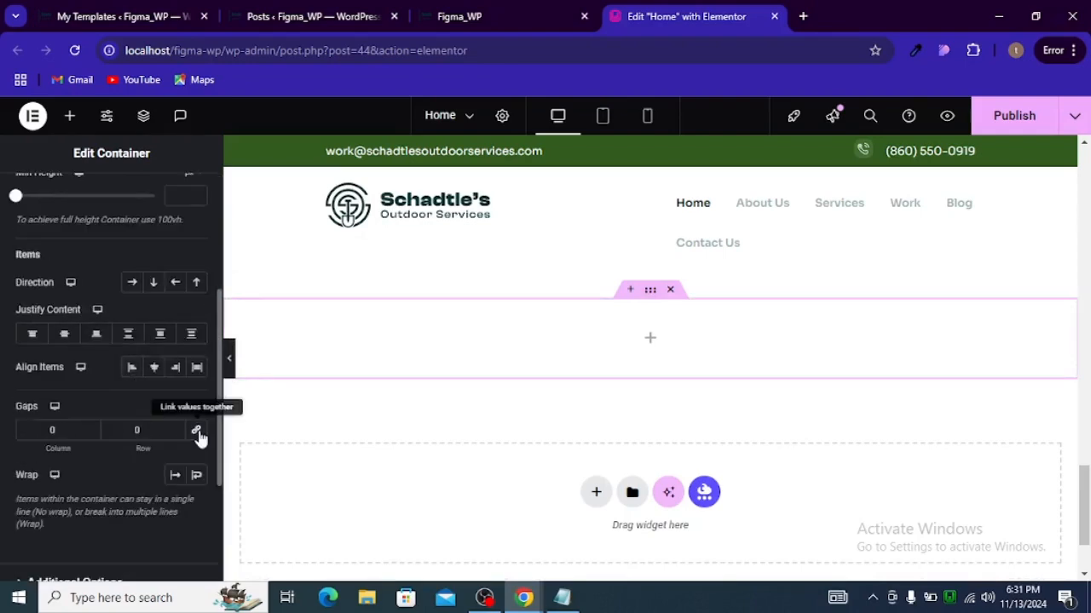
pyautogui.scroll(1, 562, 405)
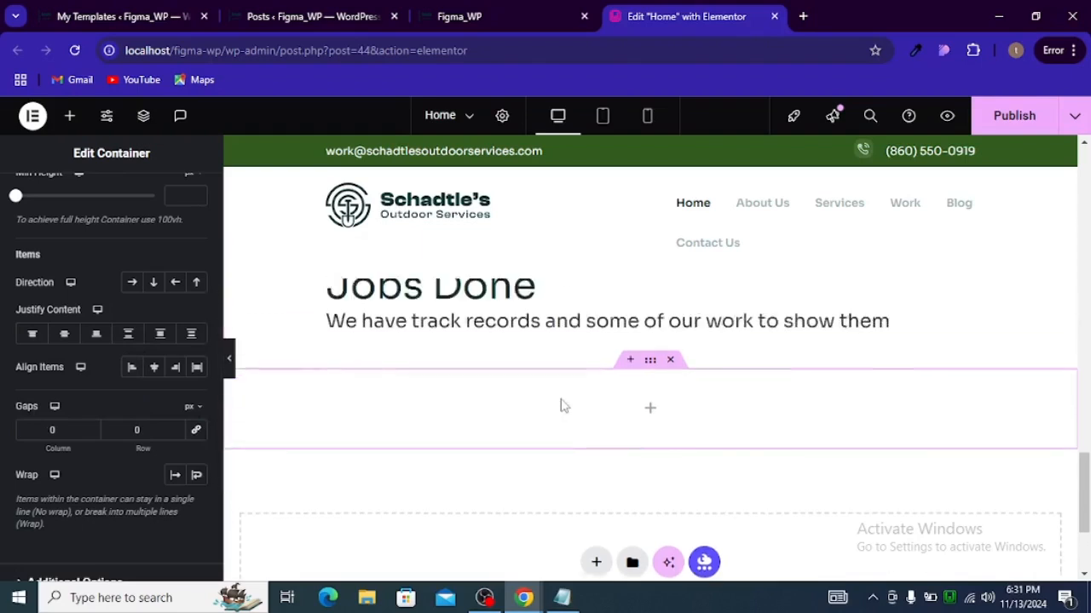
pyautogui.click(650, 422)
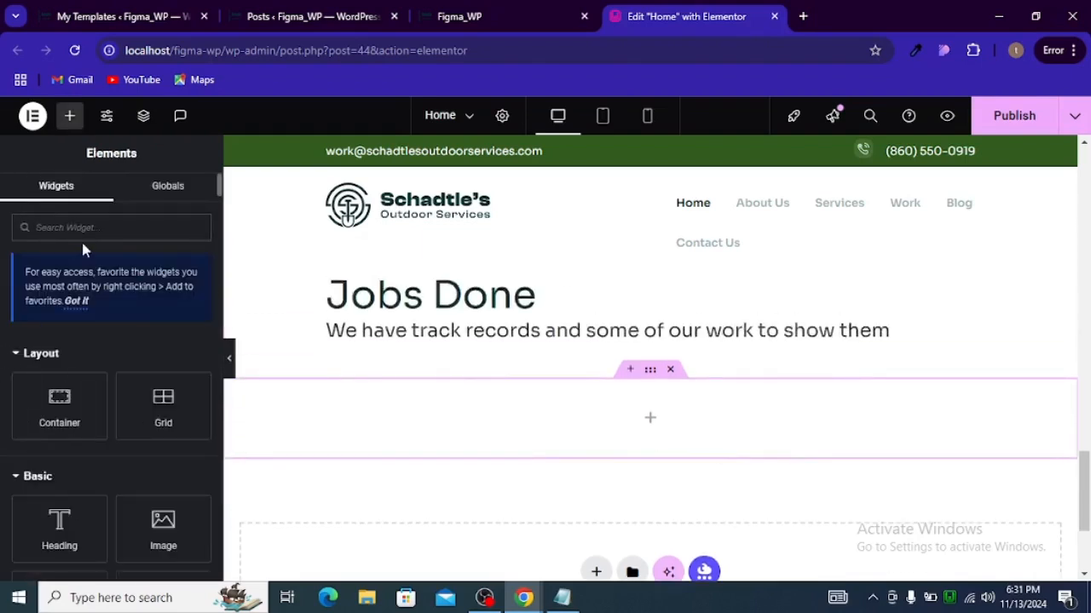
pyautogui.write('pos')
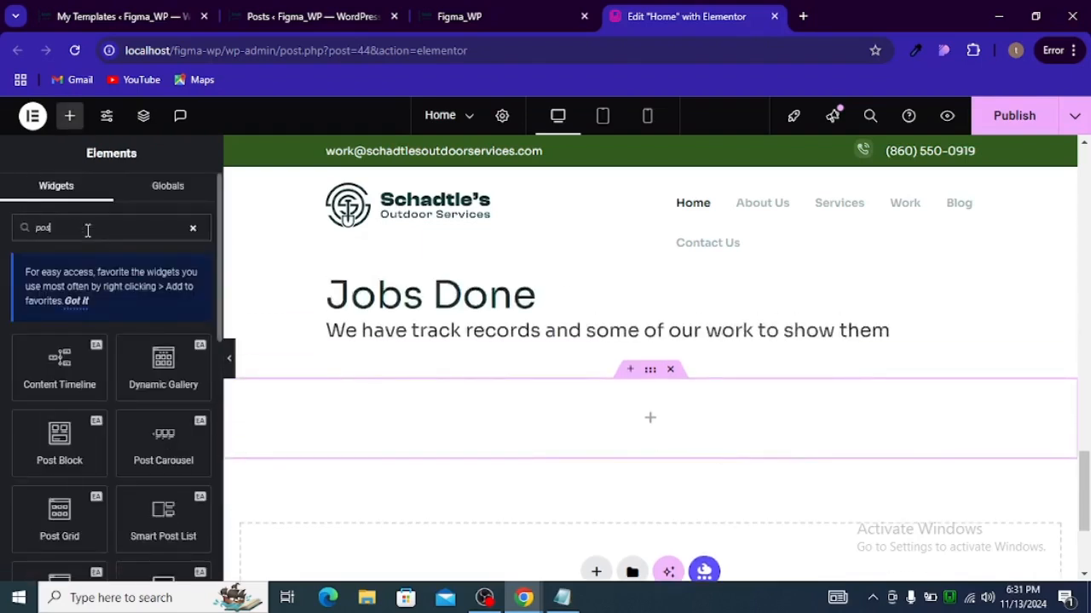
pyautogui.write('t c')
pyautogui.moveTo(79, 348); pyautogui.dragTo(655, 425)
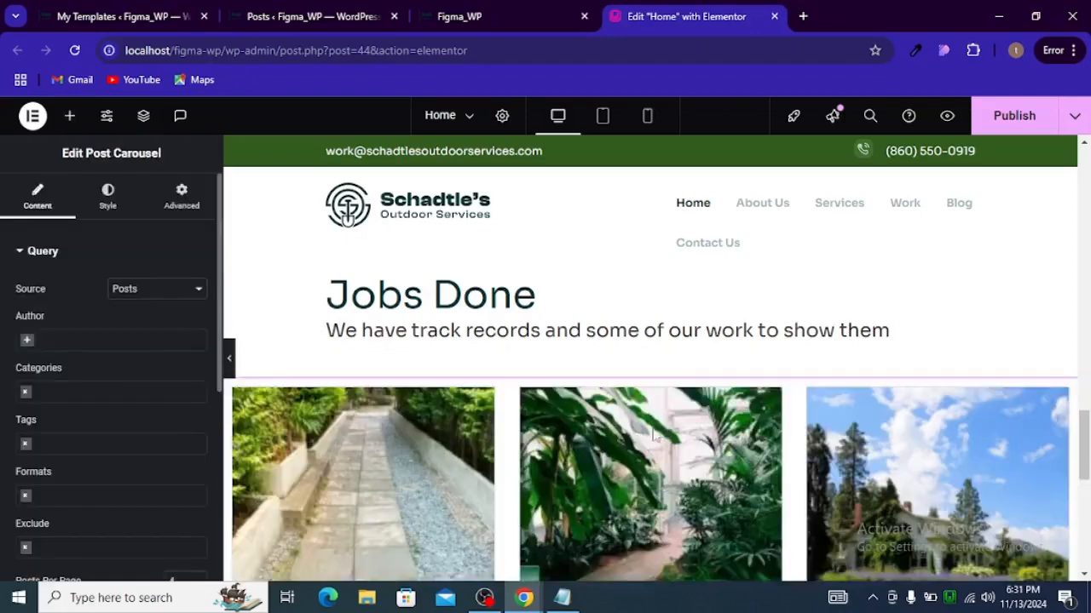
# Step: Filter the Post Carousel query to show only posts from the work category
pyautogui.scroll(-2, 626, 420)
pyautogui.scroll(-2, 626, 420)
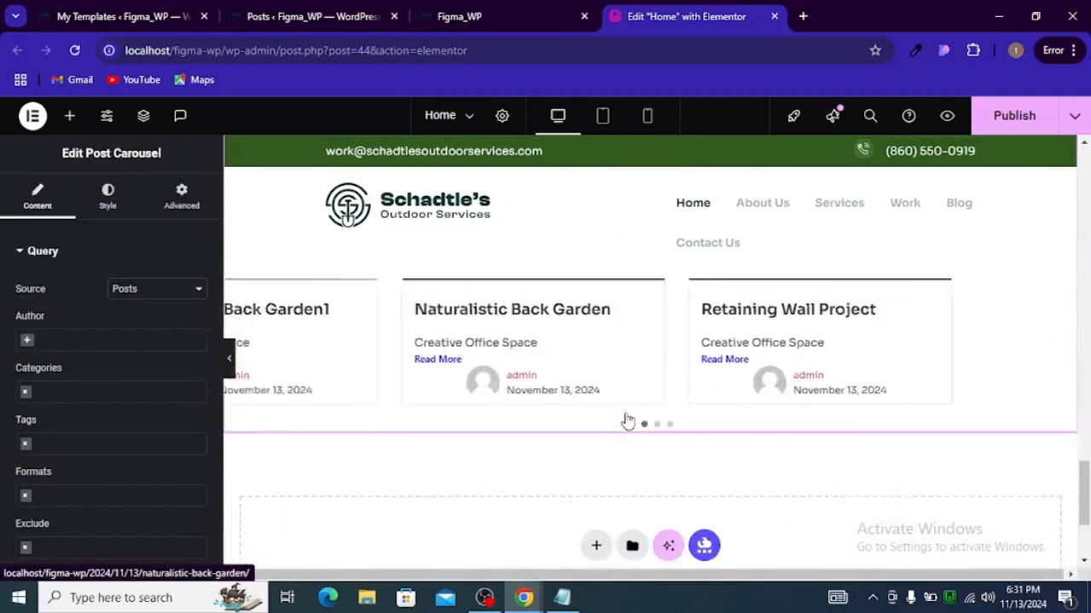
pyautogui.scroll(2, 490, 440)
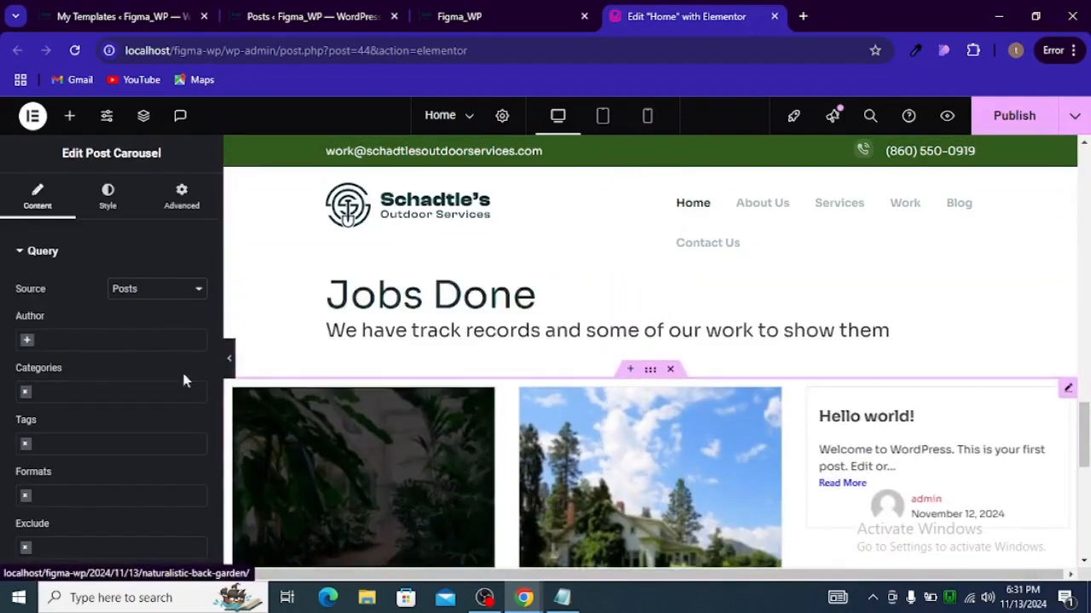
pyautogui.click(72, 391)
pyautogui.write('w')
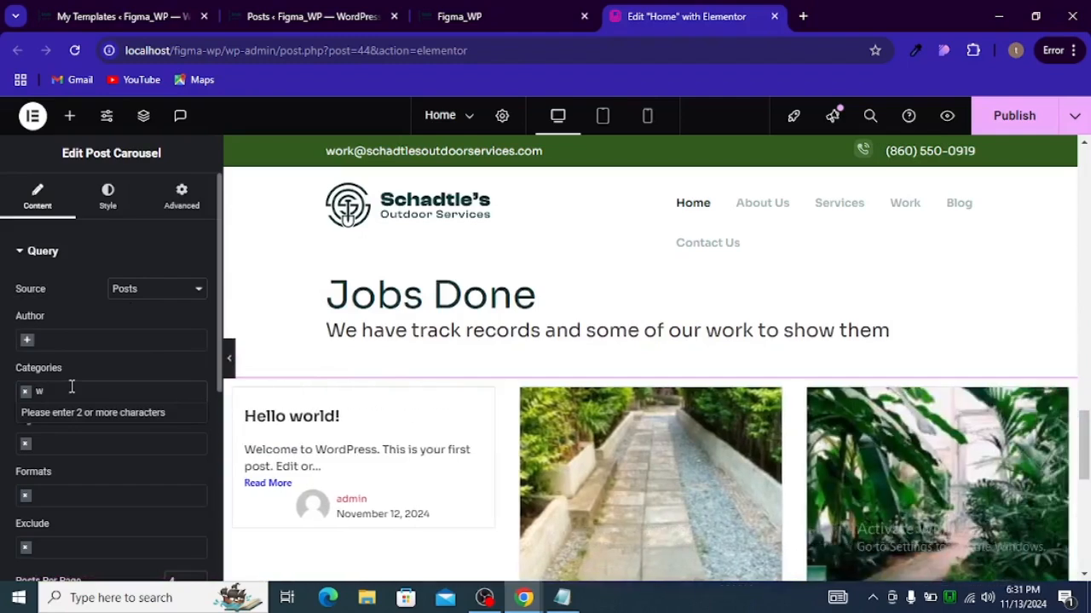
pyautogui.write('or')
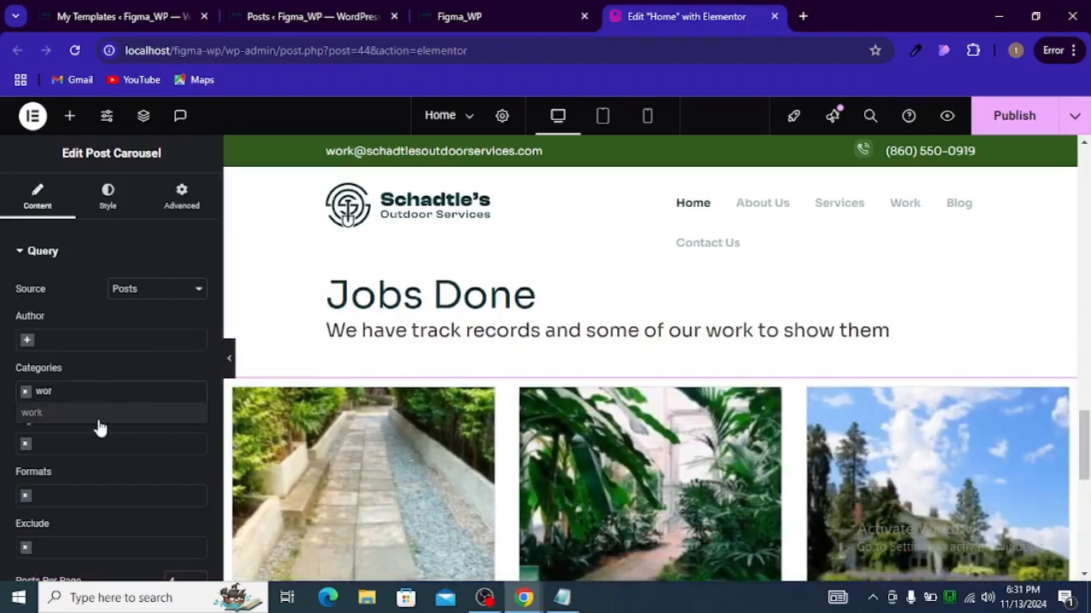
pyautogui.click(95, 414)
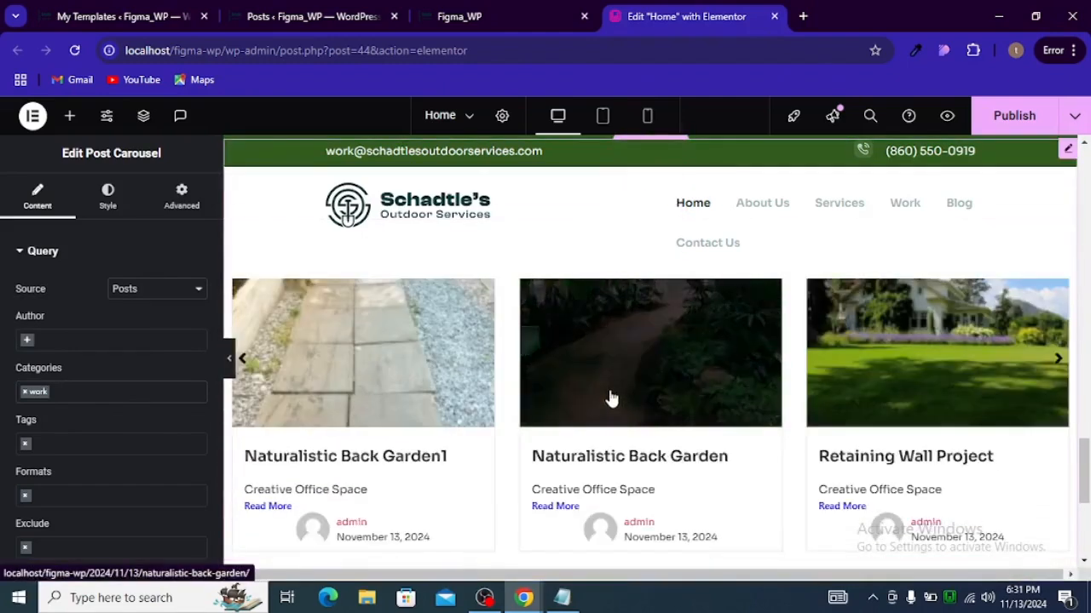
# Step: Set the carousel's Posts Per Page to 3
pyautogui.scroll(-2, 142, 342)
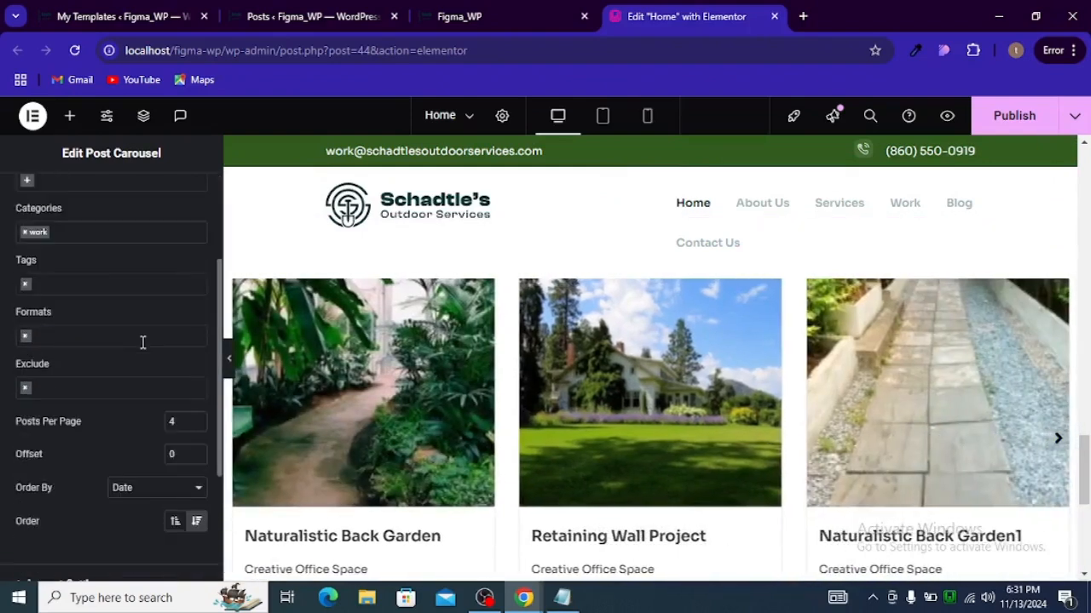
pyautogui.scroll(-1, 145, 342)
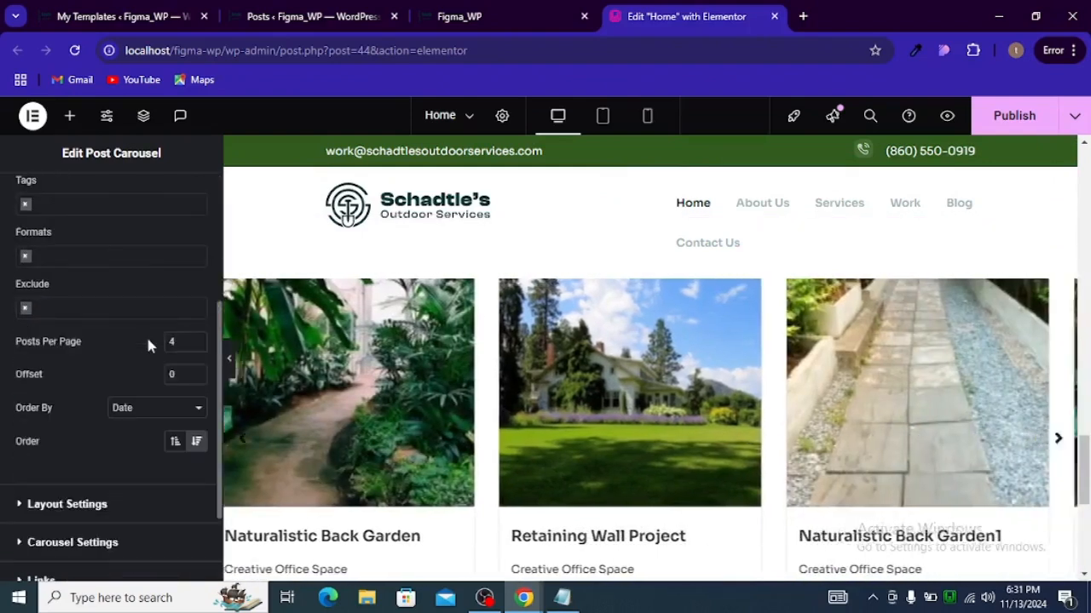
pyautogui.click(196, 339)
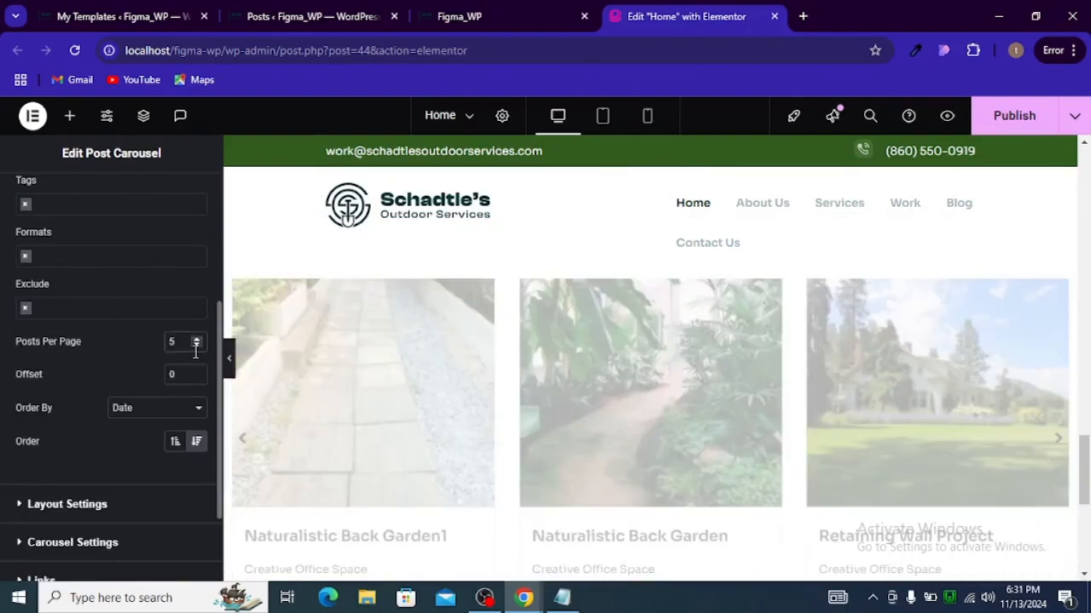
pyautogui.click(196, 347)
pyautogui.click(196, 348)
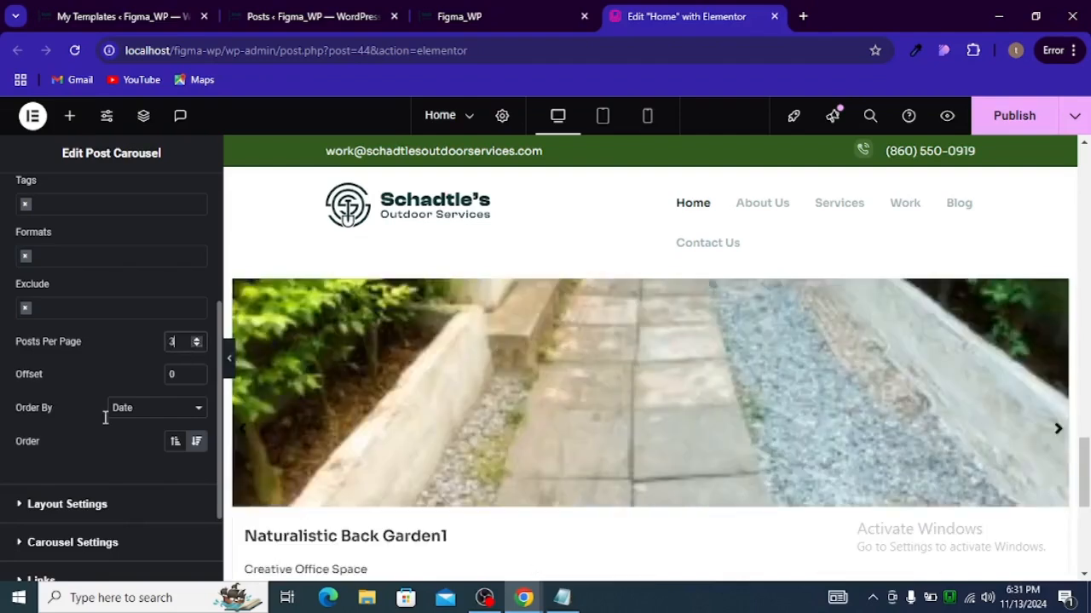
# Step: Set the carousel's image resolution to Full in the layout settings
pyautogui.scroll(-2, 94, 435)
pyautogui.click(60, 397)
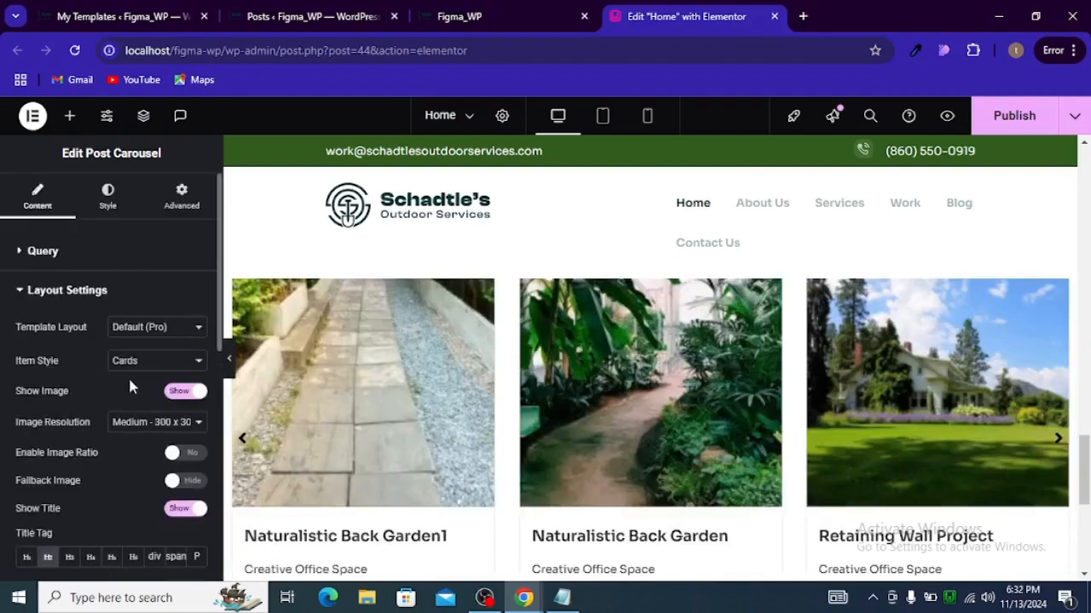
pyautogui.click(141, 422)
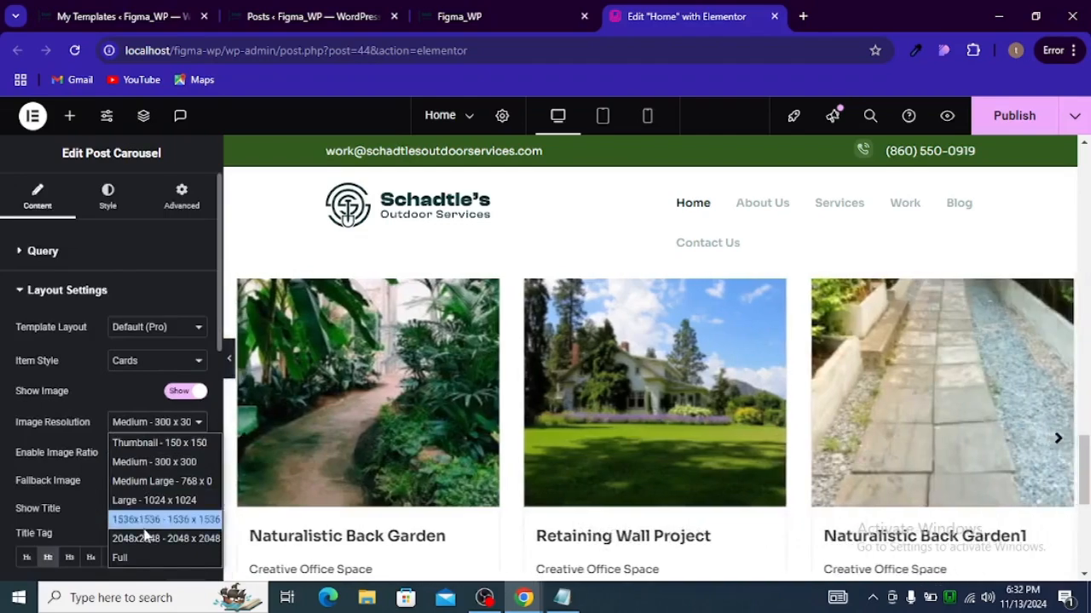
pyautogui.click(123, 558)
# Step: Hide the post meta on the carousel cards
pyautogui.scroll(-2, 152, 424)
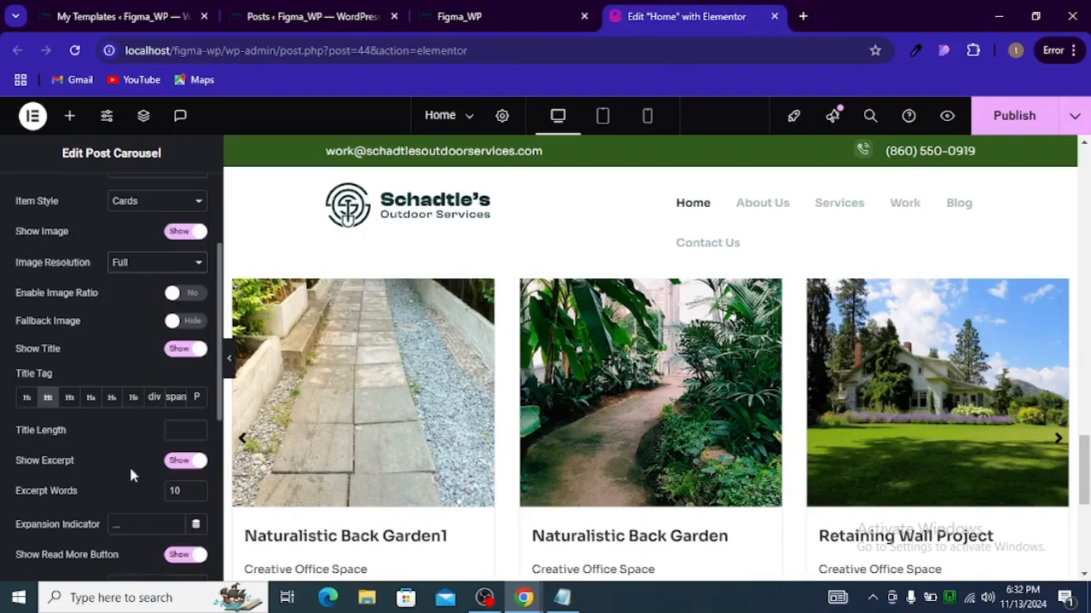
pyautogui.scroll(-1, 98, 454)
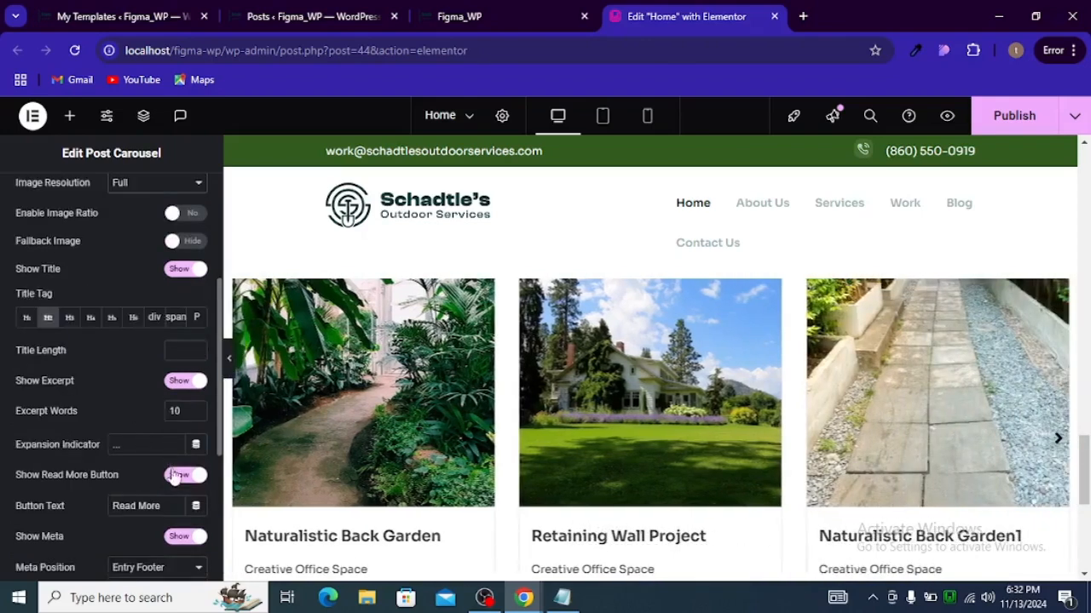
pyautogui.scroll(-1, 174, 477)
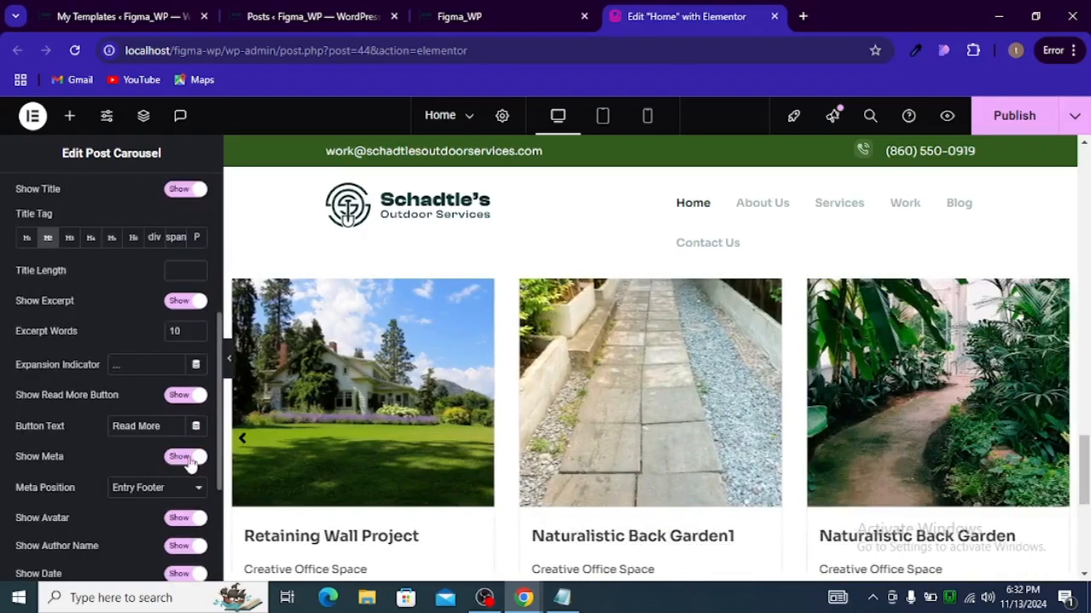
pyautogui.click(191, 460)
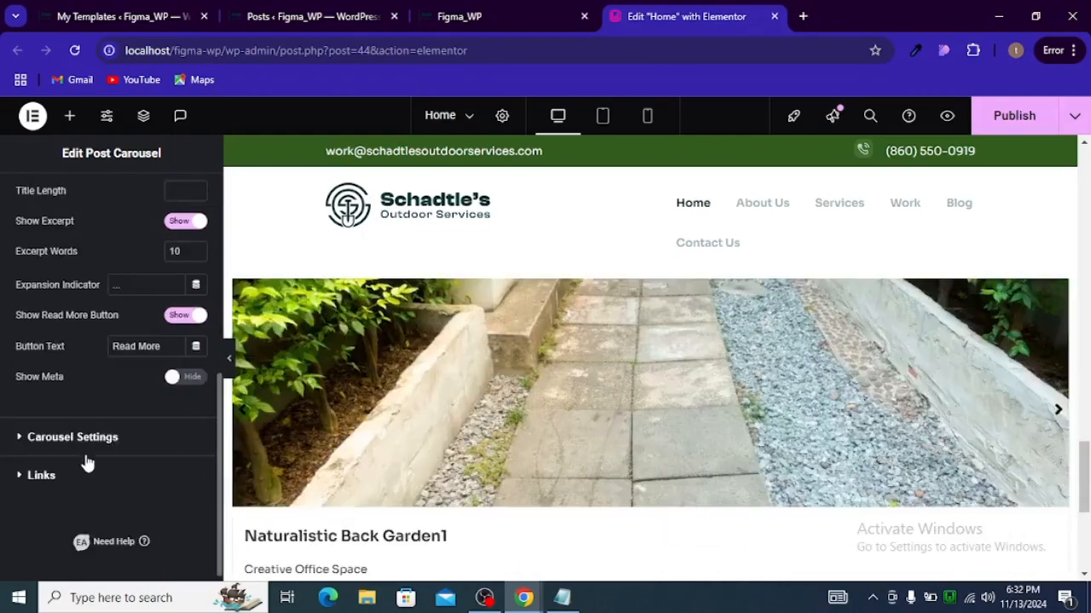
# Step: Set the carousel's Visible Items to 2 in the carousel settings
pyautogui.click(84, 439)
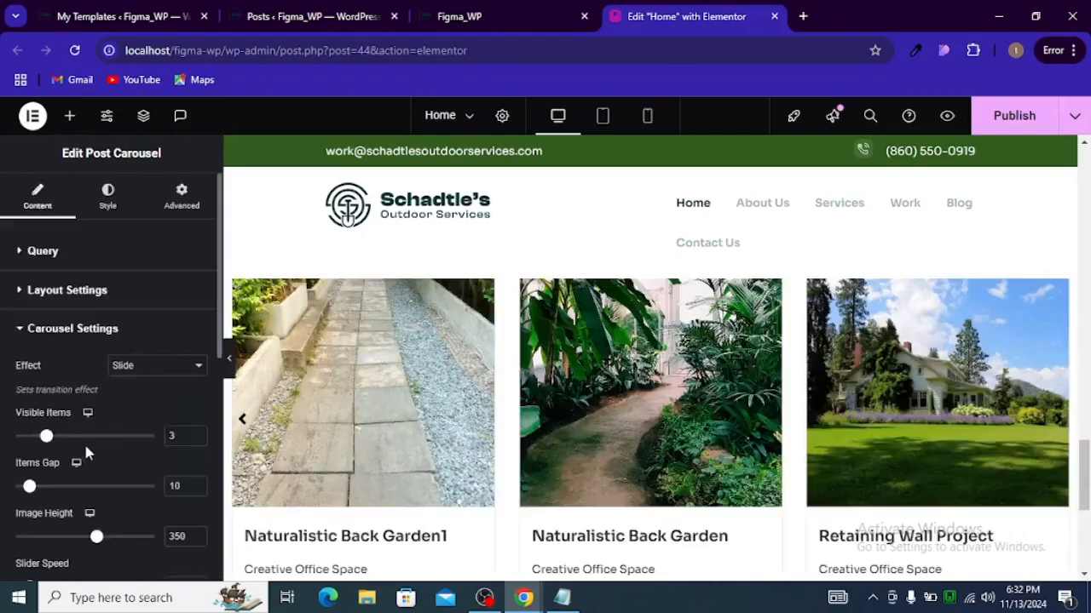
pyautogui.click(197, 435)
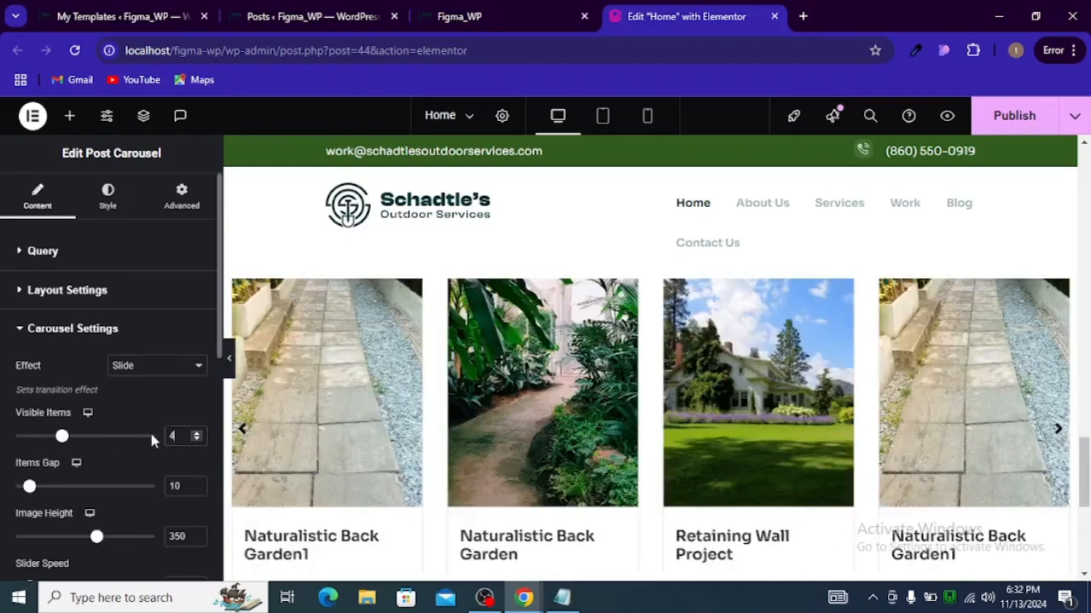
pyautogui.click(197, 438)
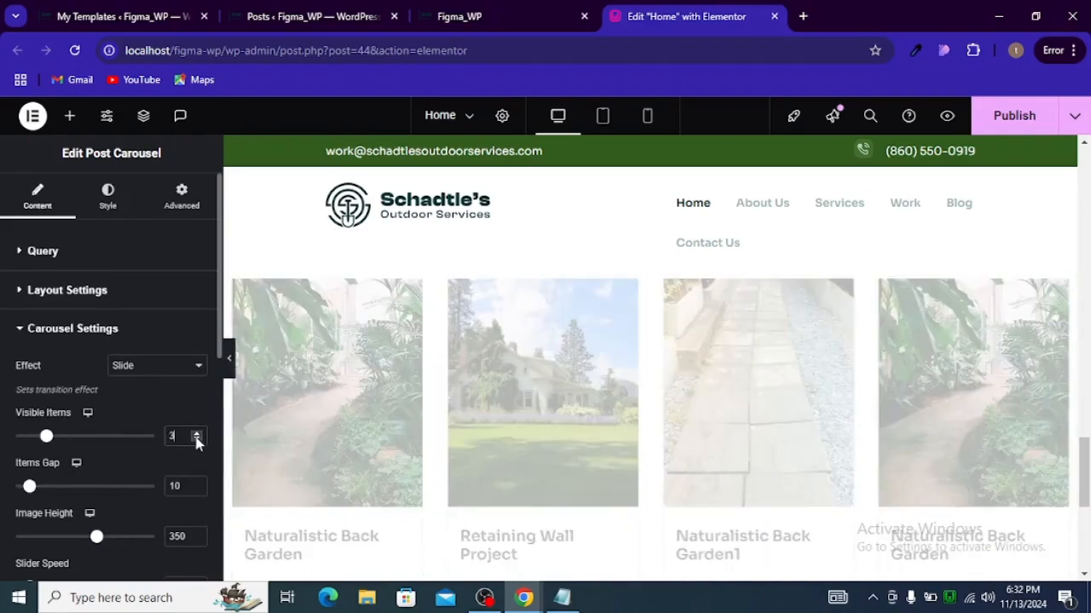
pyautogui.click(196, 439)
pyautogui.scroll(-2, 188, 460)
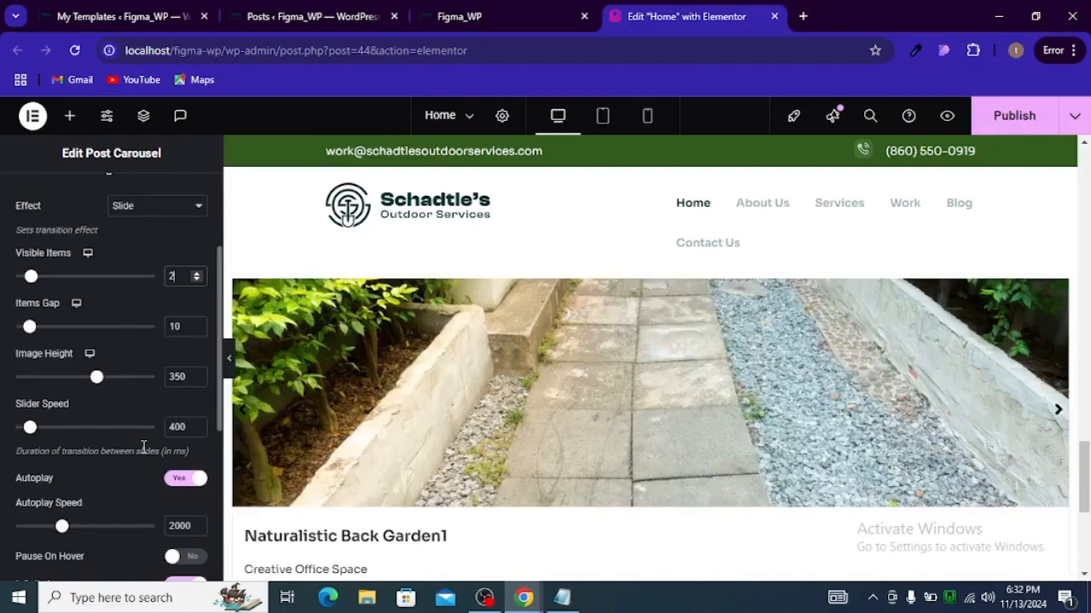
# Step: Turn off Autoplay and Infinite Loop for the carousel
pyautogui.click(187, 479)
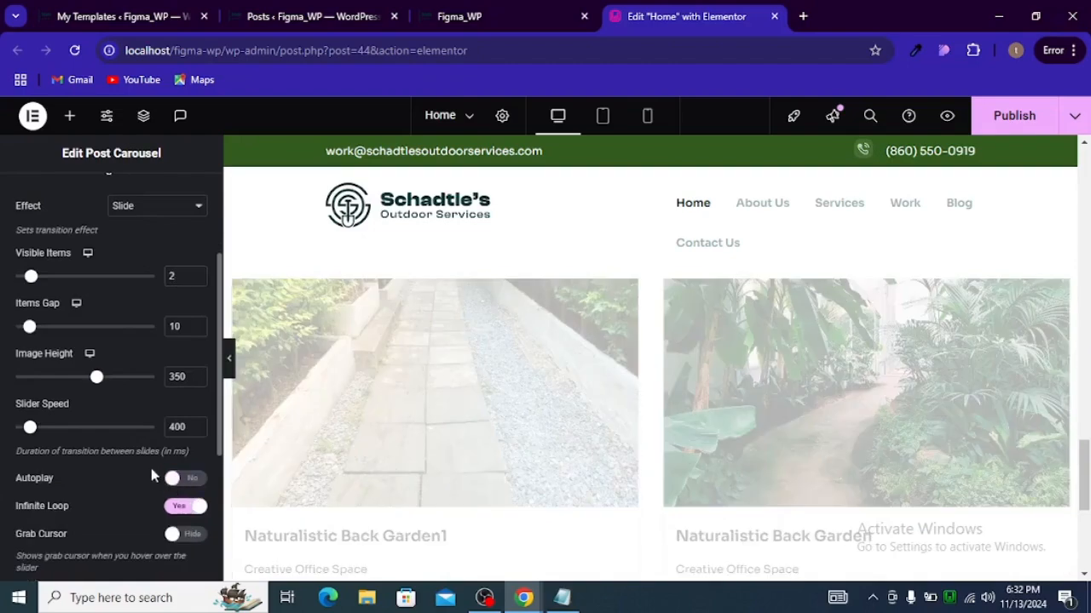
pyautogui.scroll(-1, 174, 451)
pyautogui.click(195, 427)
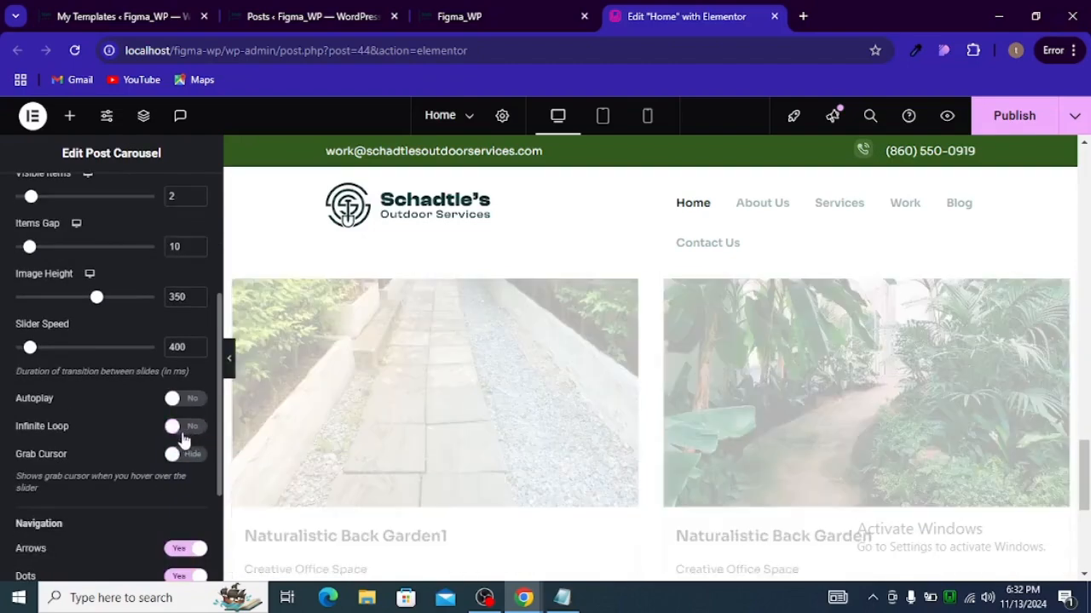
# Step: Disable the carousel's navigation dots while keeping the arrows
pyautogui.scroll(-1, 180, 429)
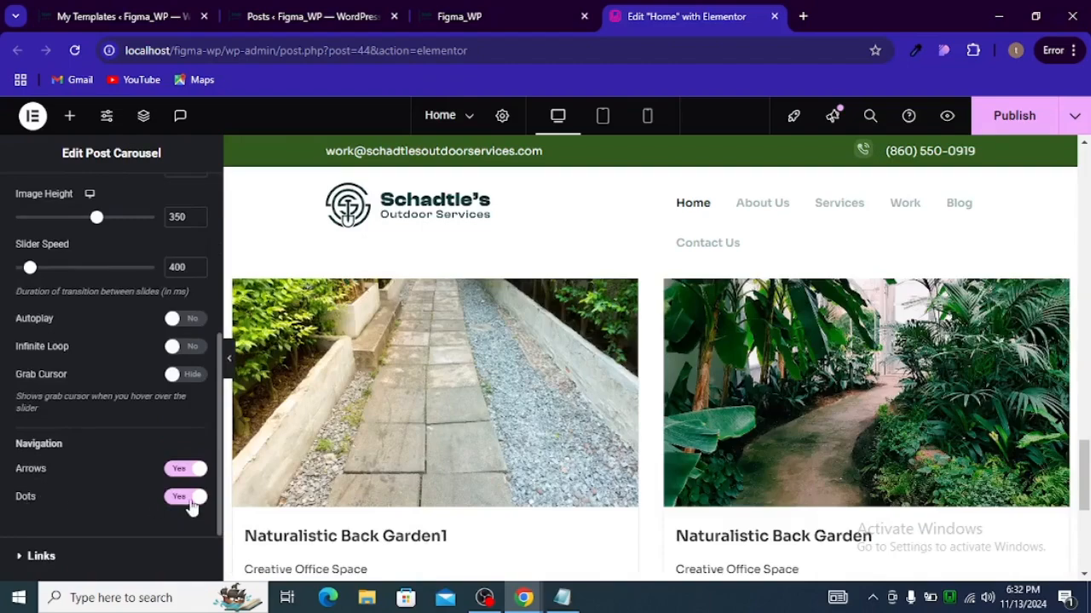
pyautogui.click(188, 497)
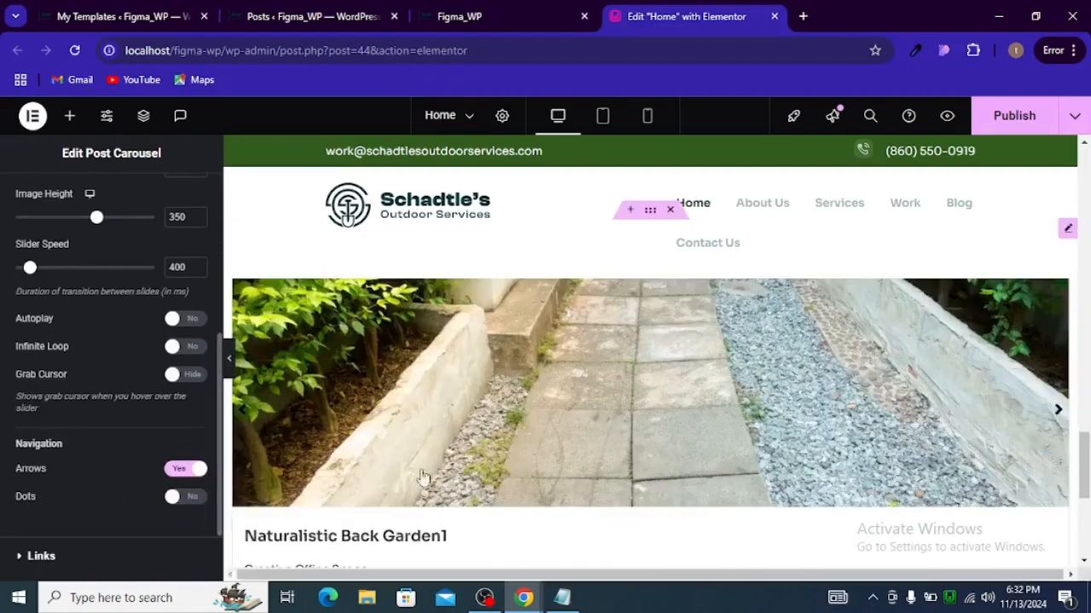
pyautogui.scroll(1, 492, 474)
pyautogui.scroll(-1, 528, 436)
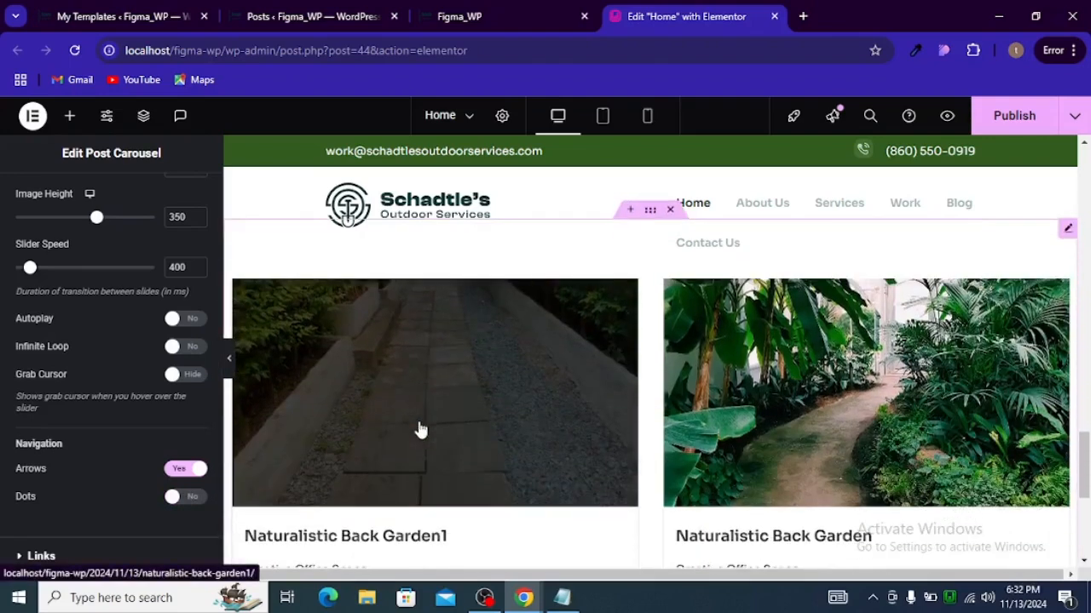
pyautogui.scroll(3, 77, 340)
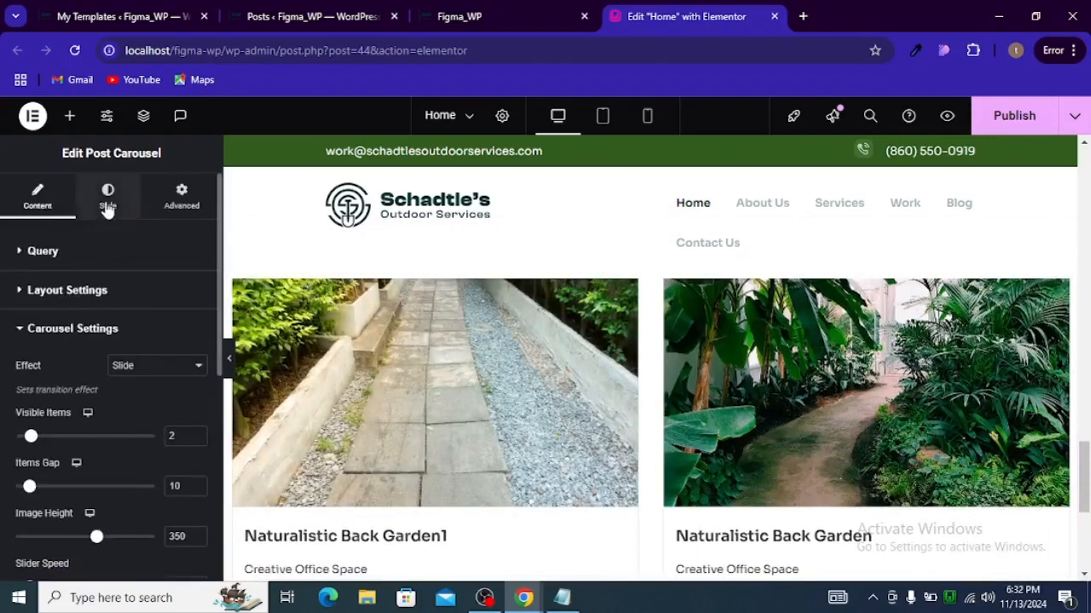
# Step: Set the post cards' background color to the global hero_desc_color
pyautogui.click(108, 204)
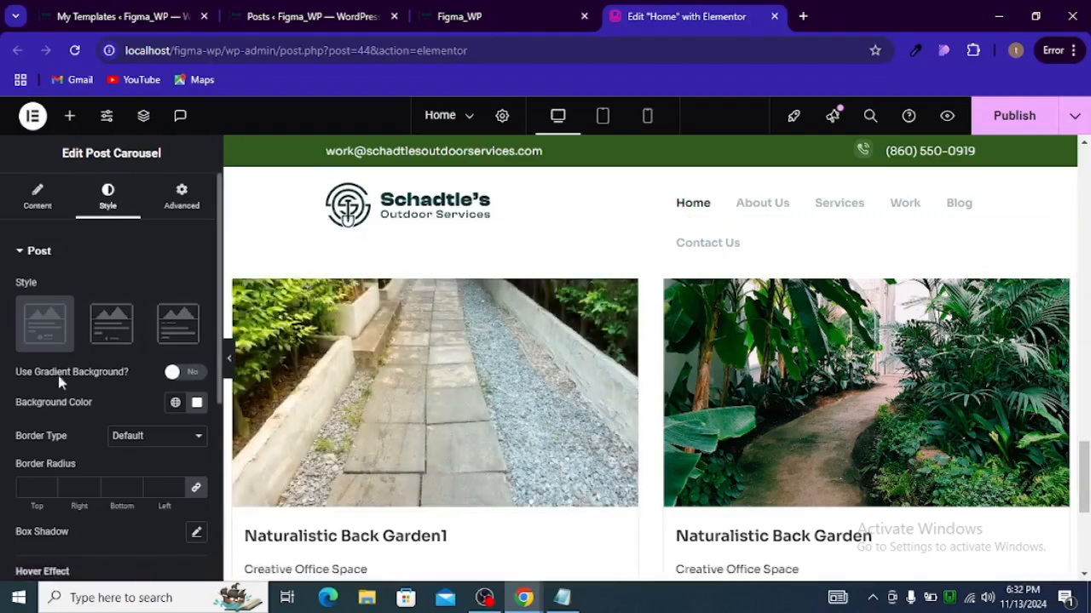
pyautogui.click(175, 404)
pyautogui.scroll(-1, 102, 358)
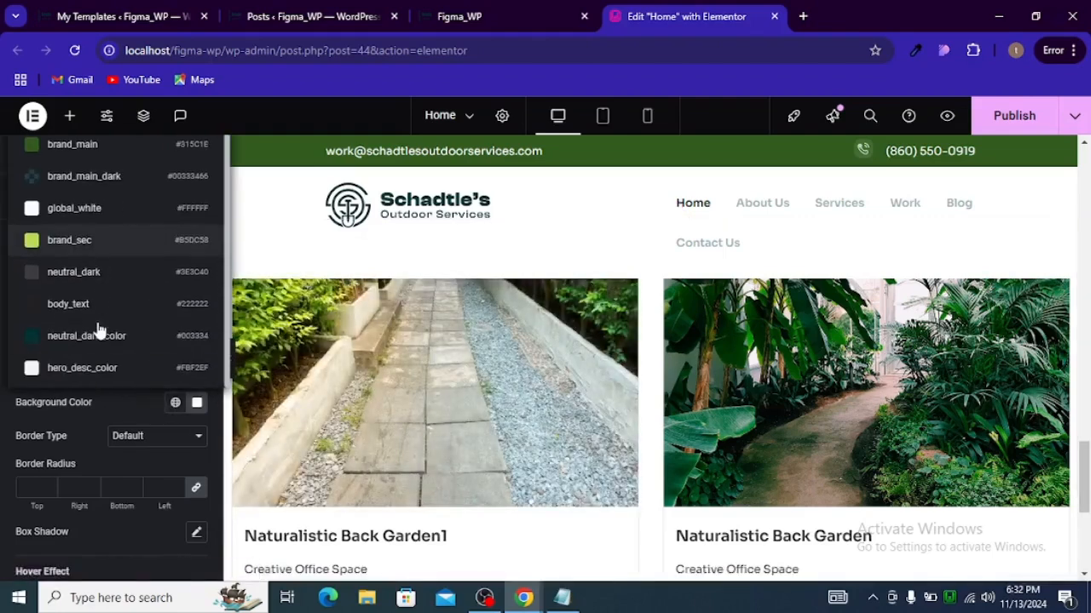
pyautogui.click(88, 375)
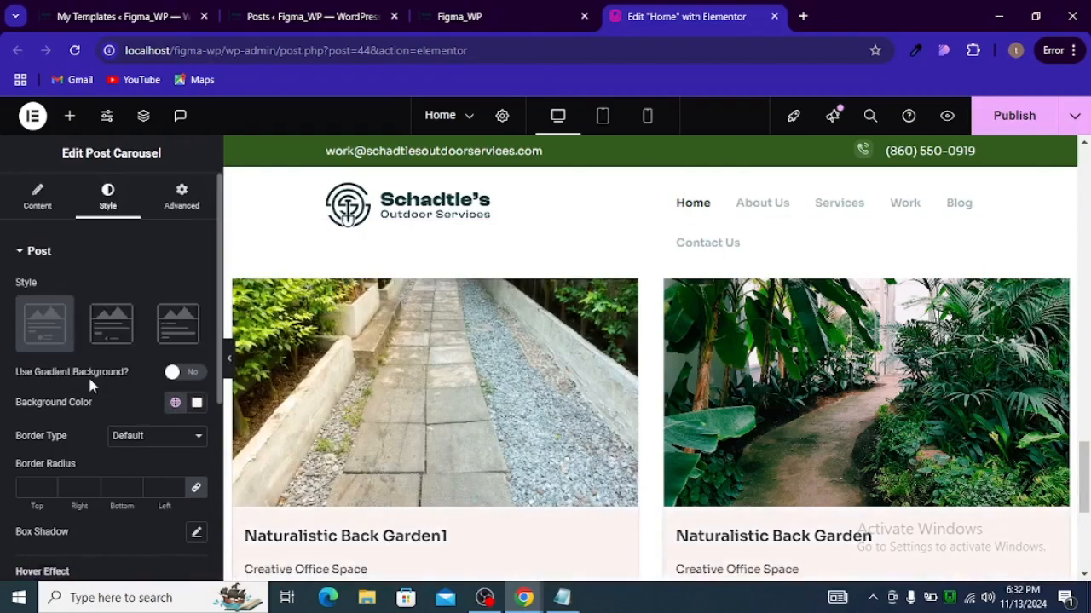
# Step: Switch to the Figma design and inspect the project card's color properties
pyautogui.hotkey('alt', 'Tab')
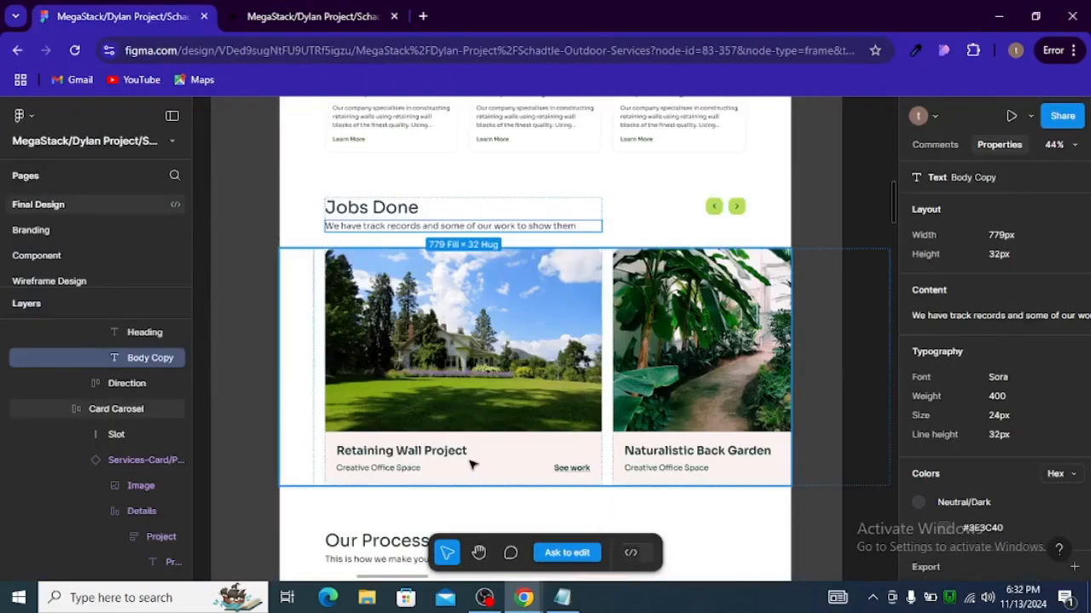
pyautogui.click(470, 461)
pyautogui.click(471, 461)
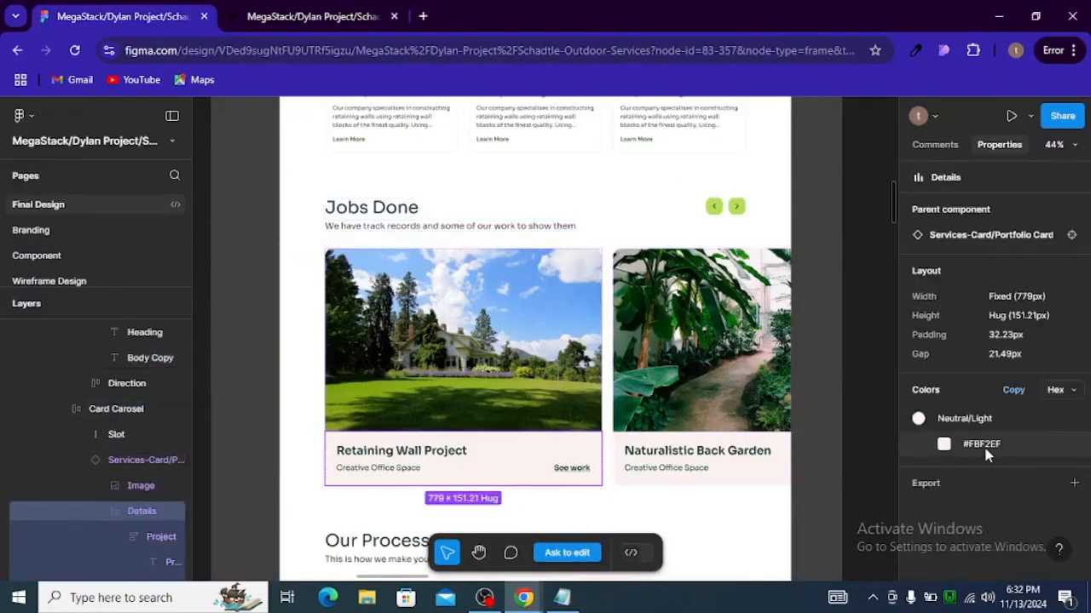
# Step: Inspect the Figma project card's layers, including the image, See work link, details block and card radius
pyautogui.hotkey('alt', 'Tab')
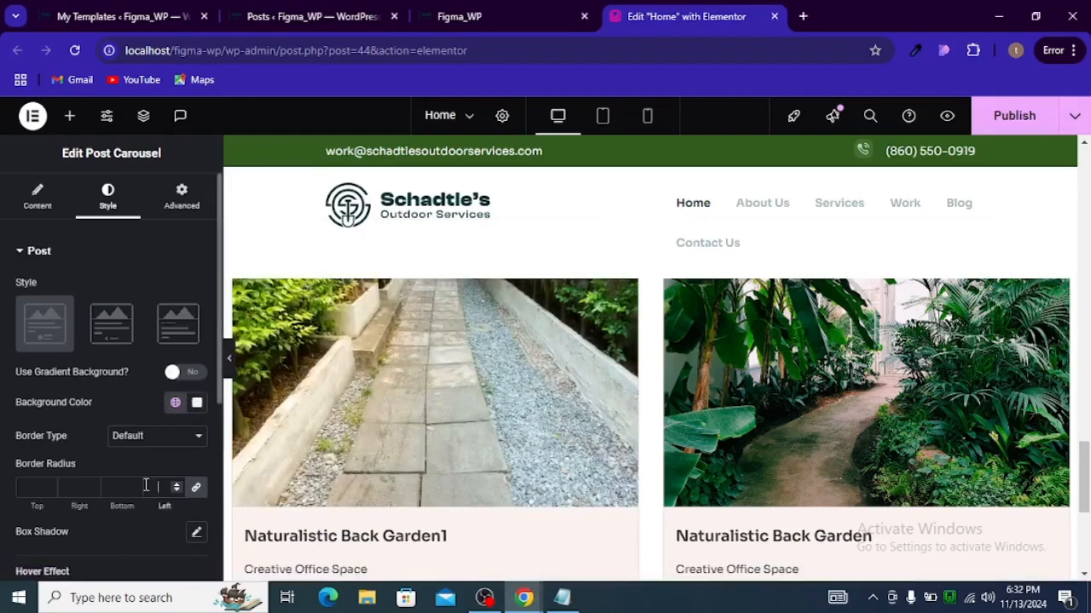
pyautogui.hotkey('alt', 'Tab')
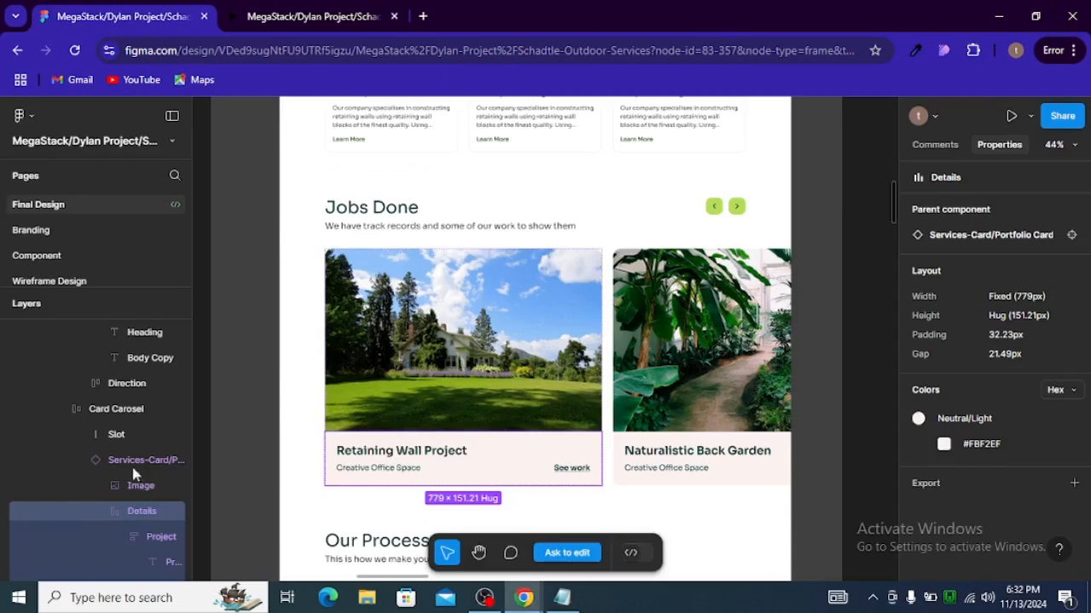
pyautogui.click(349, 327)
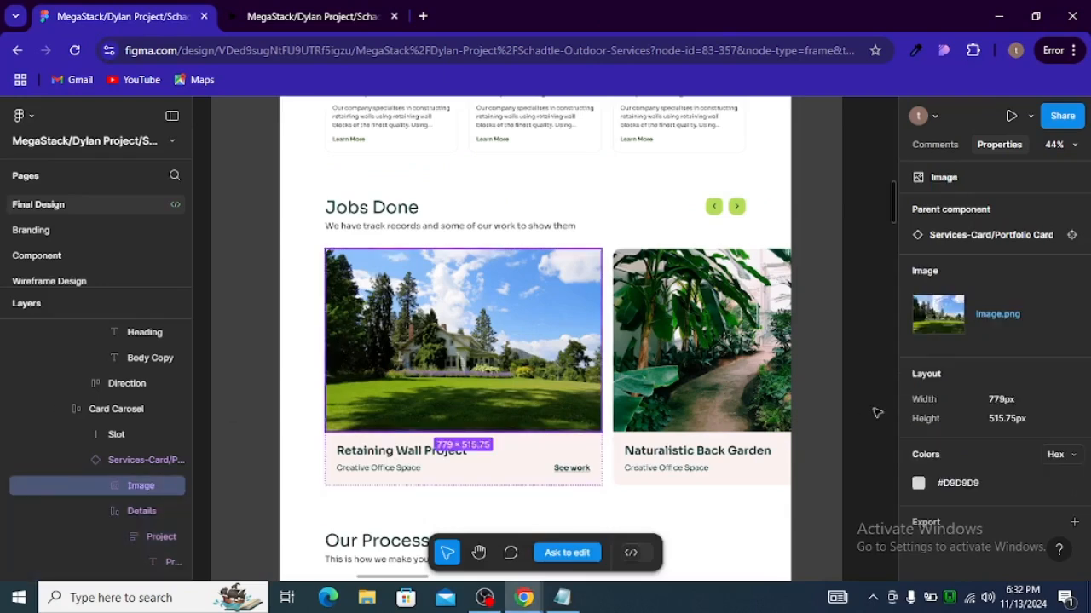
pyautogui.doubleClick(572, 468)
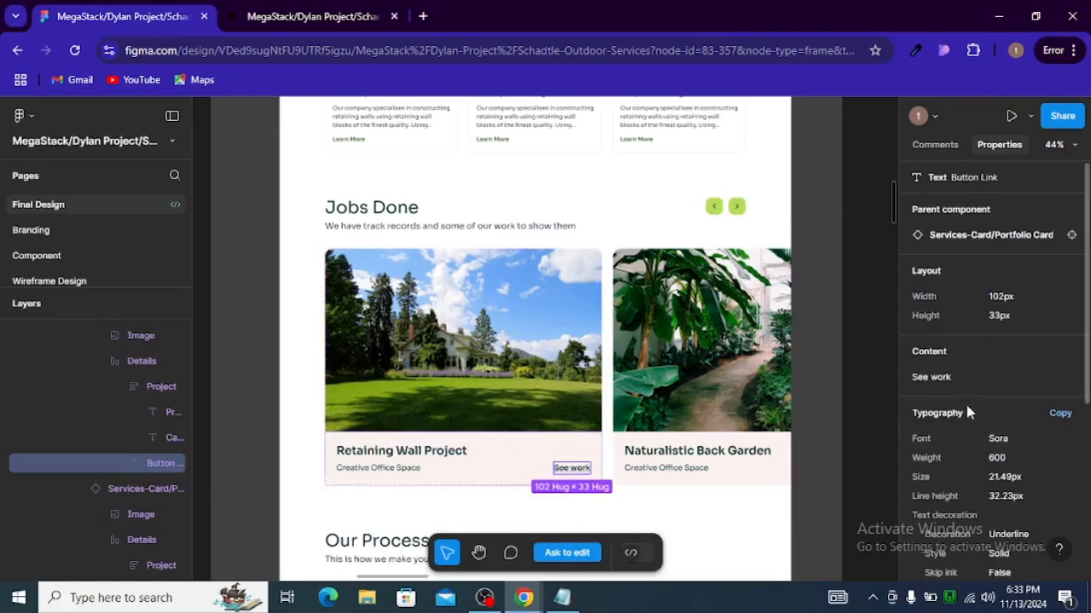
pyautogui.scroll(-5, 967, 388)
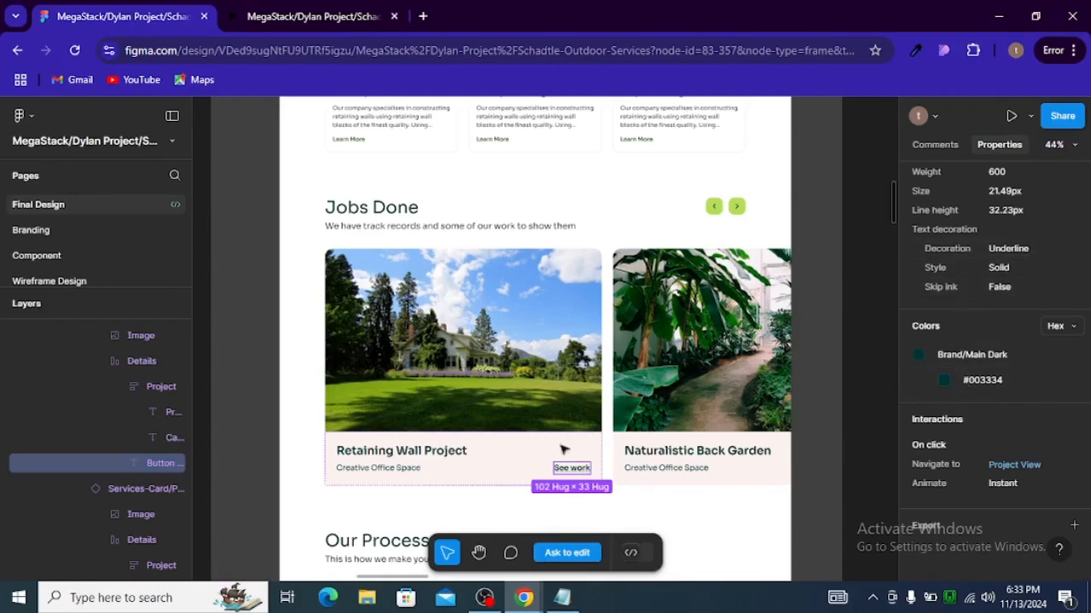
pyautogui.click(516, 256)
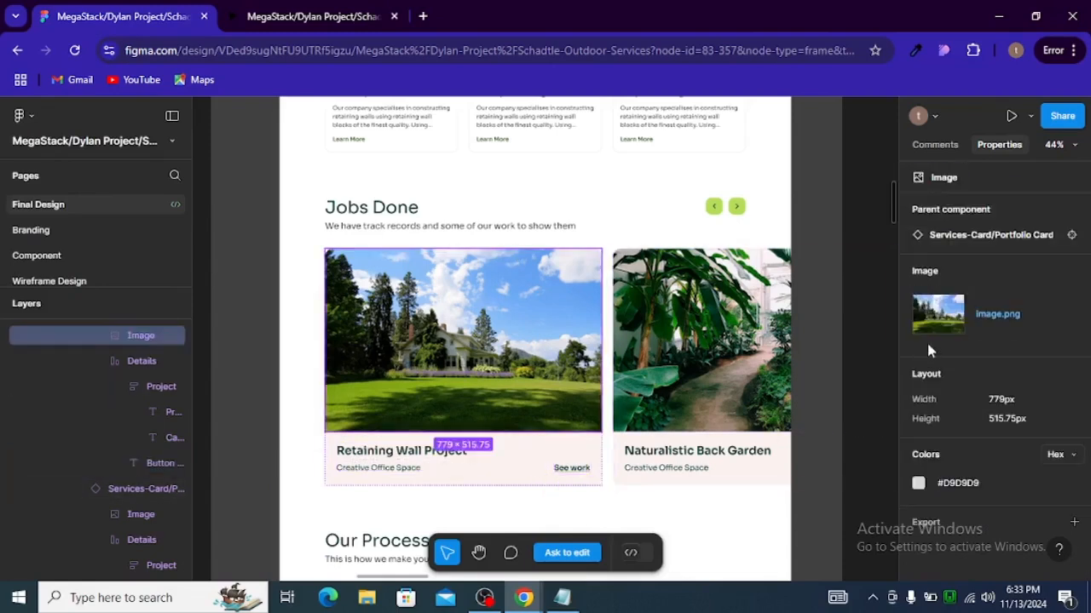
pyautogui.click(127, 359)
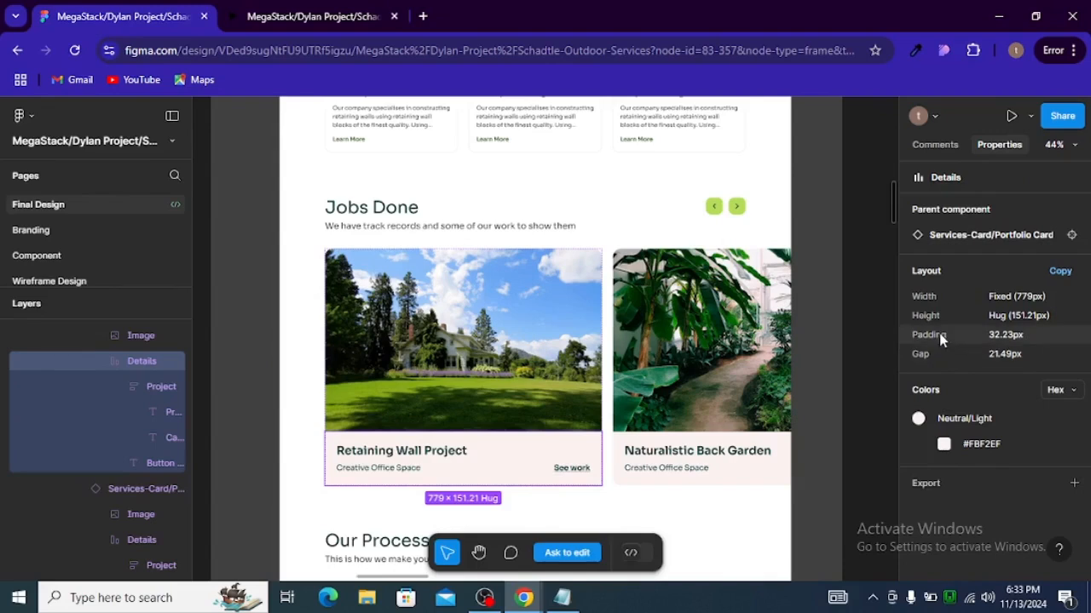
pyautogui.click(570, 287)
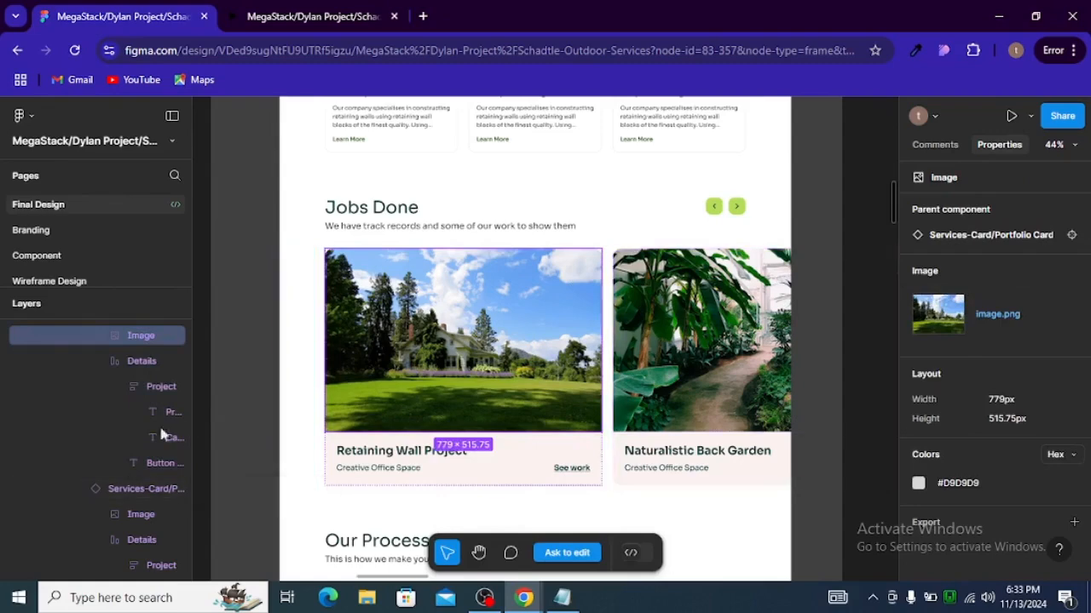
pyautogui.click(150, 363)
pyautogui.scroll(2, 150, 375)
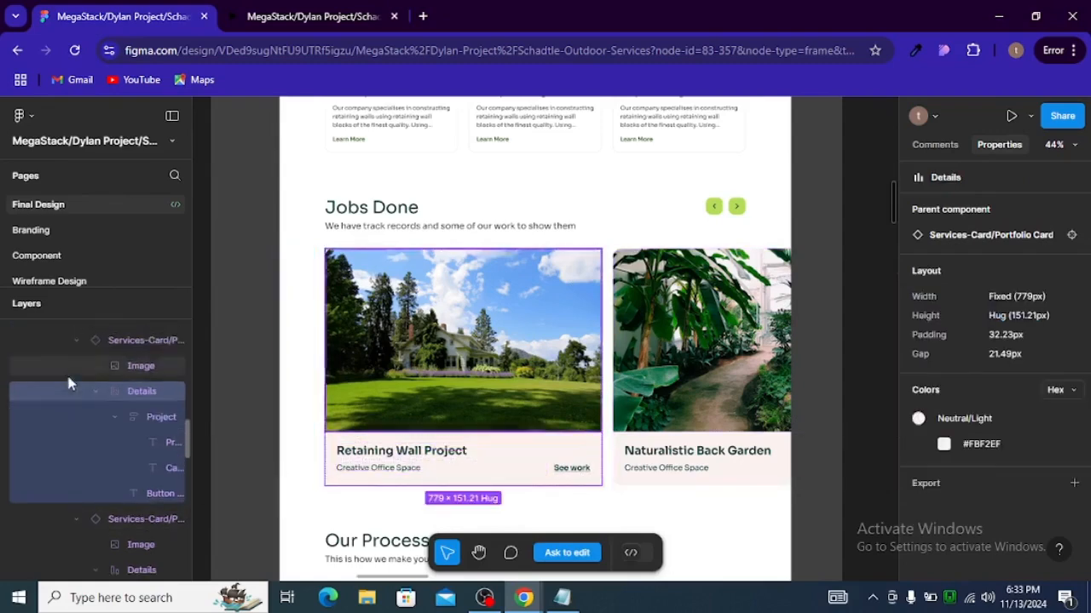
pyautogui.click(150, 391)
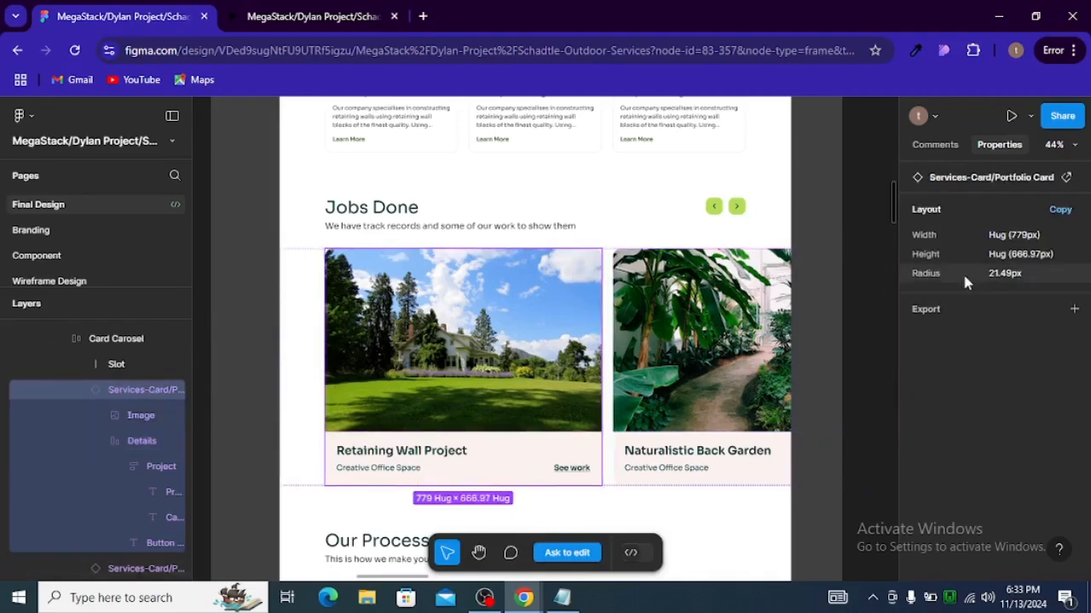
# Step: Set the post cards' border radius to 21 on all corners
pyautogui.hotkey('alt', 'Tab')
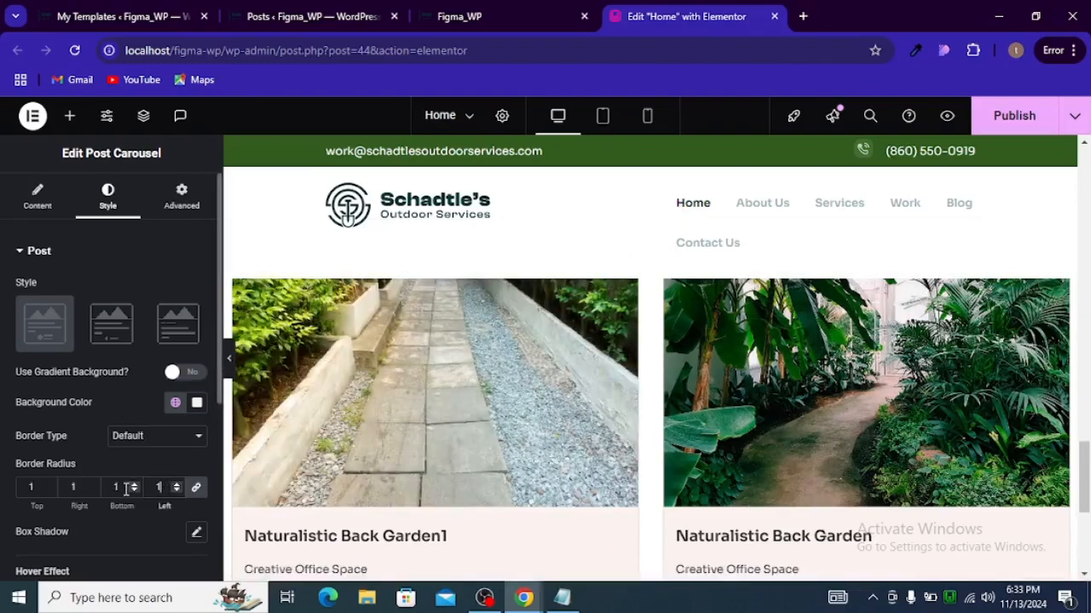
pyautogui.write('21')
pyautogui.hotkey('alt', 'Tab')
pyautogui.hotkey('alt', 'Tab')
pyautogui.scroll(-1, 530, 426)
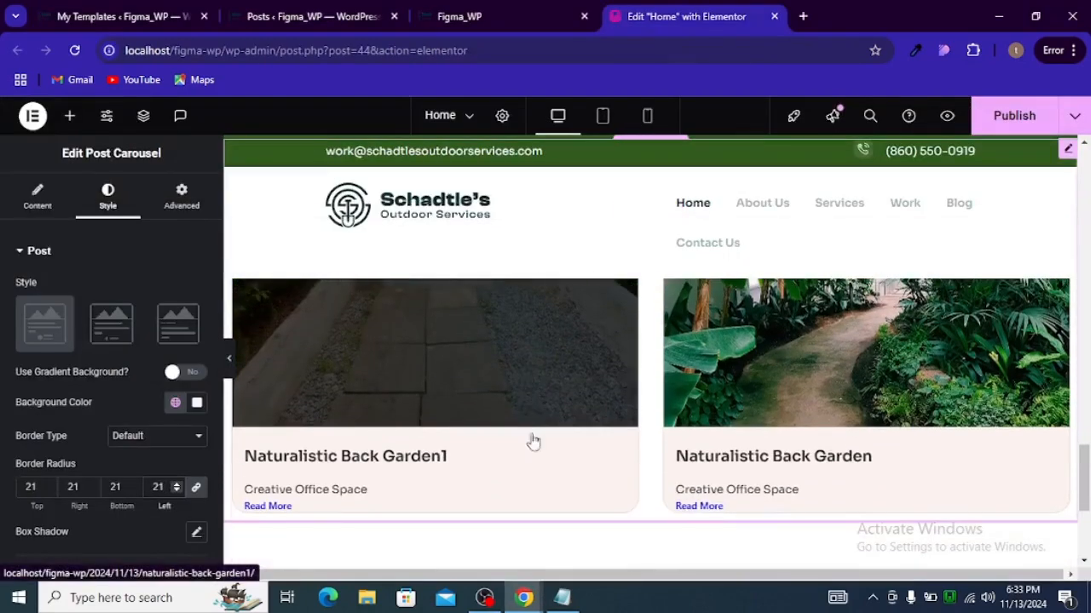
pyautogui.scroll(1, 567, 449)
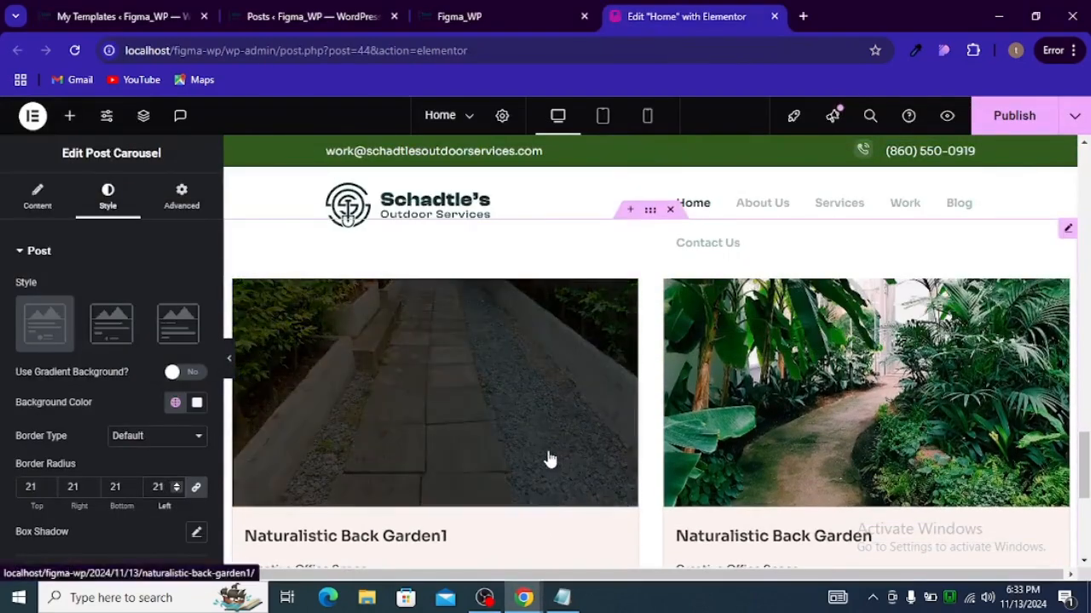
# Step: Clear the thumbnail's hover overlay color
pyautogui.hotkey('alt', 'Tab')
pyautogui.hotkey('alt', 'Tab')
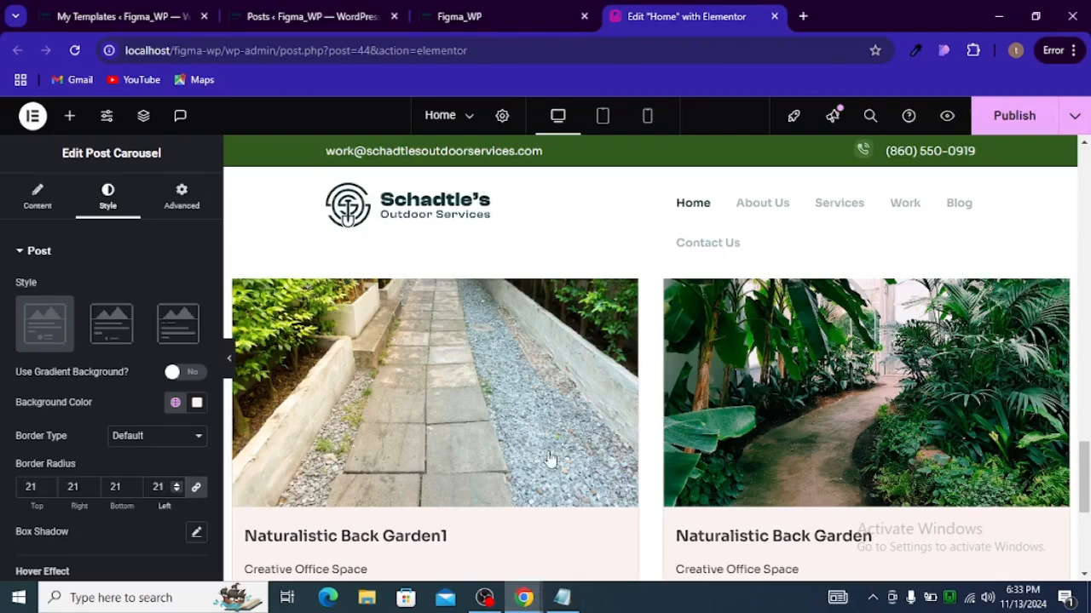
pyautogui.scroll(-1, 477, 498)
pyautogui.scroll(1, 516, 454)
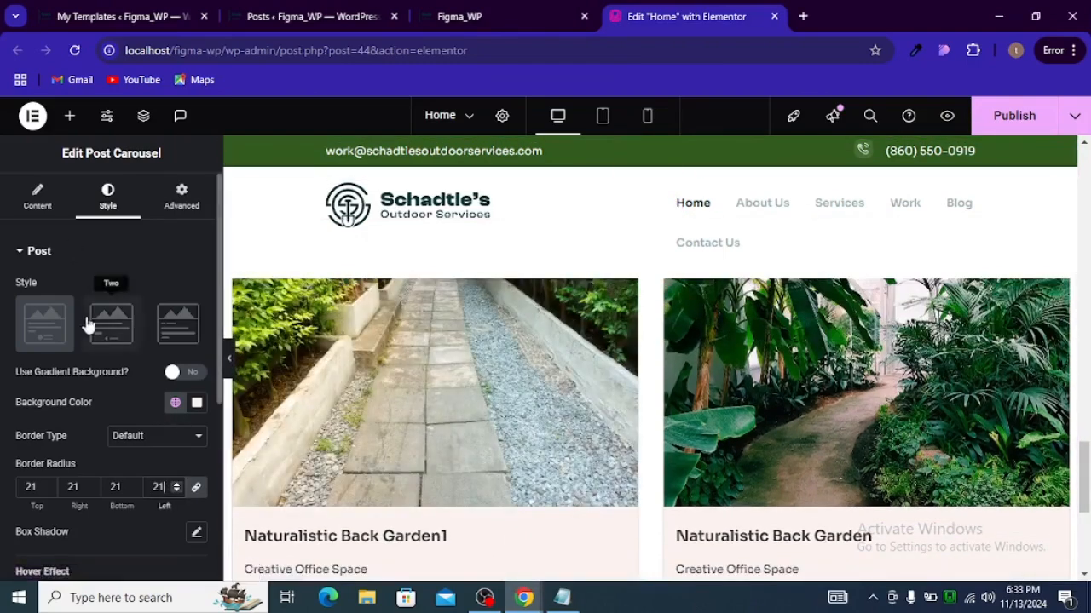
pyautogui.scroll(-2, 88, 320)
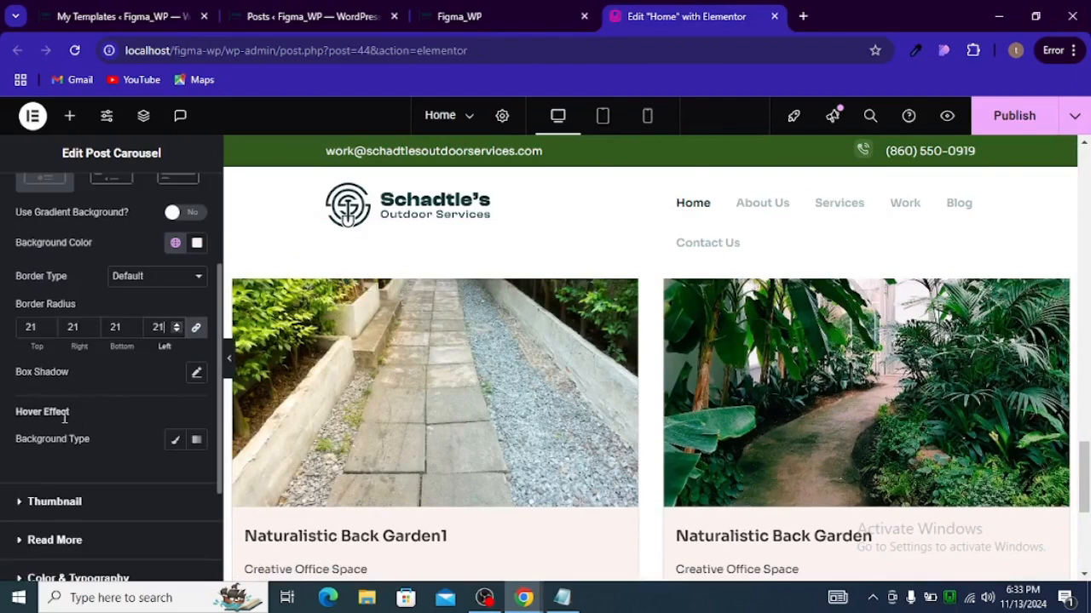
pyautogui.scroll(1, 76, 383)
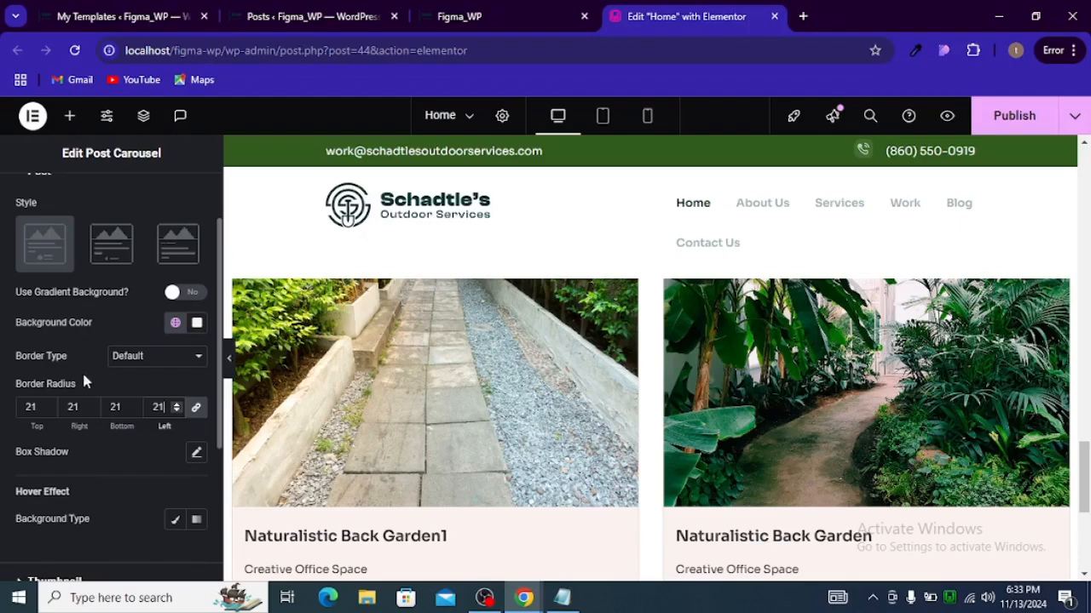
pyautogui.scroll(1, 99, 349)
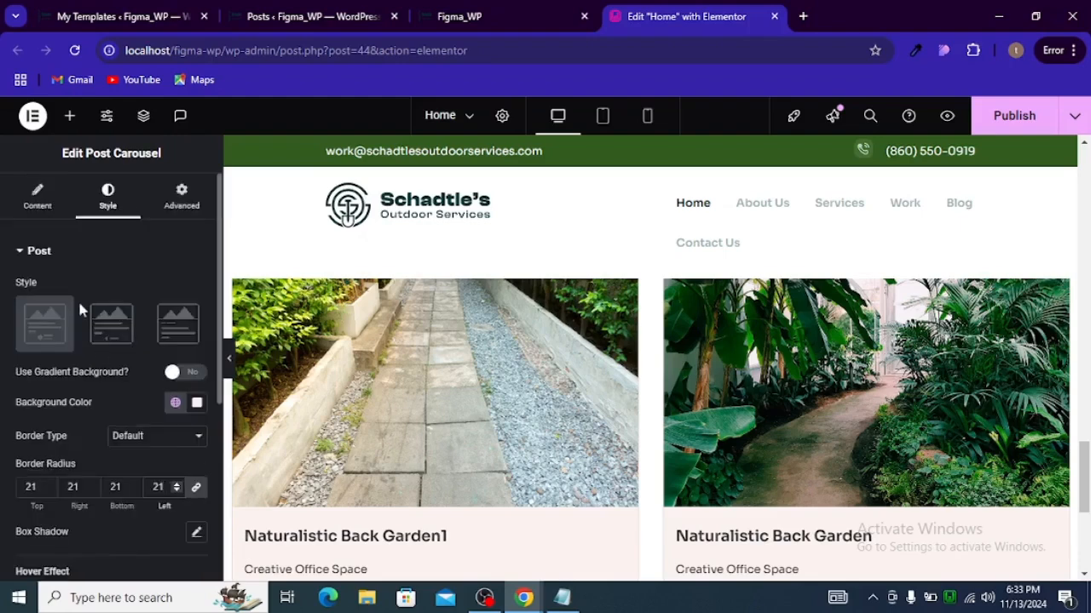
pyautogui.scroll(-3, 90, 311)
pyautogui.click(53, 421)
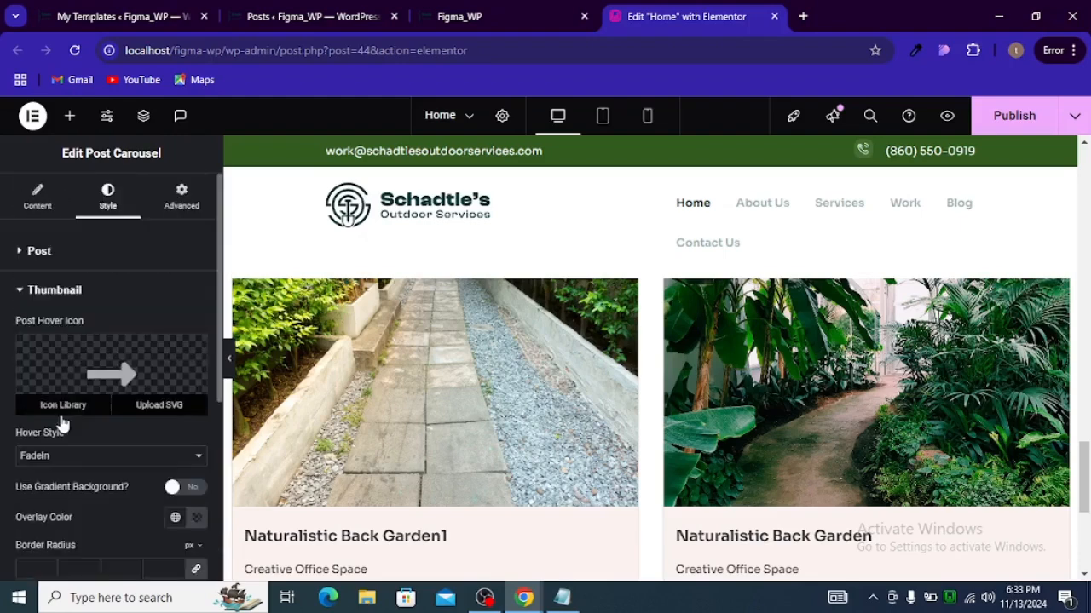
pyautogui.click(194, 517)
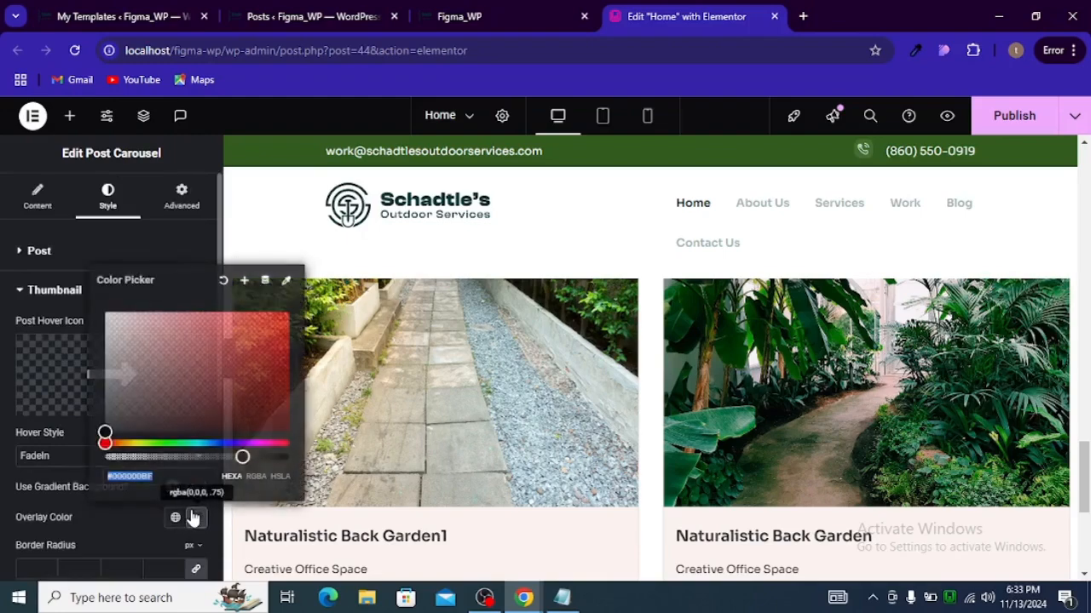
pyautogui.click(223, 280)
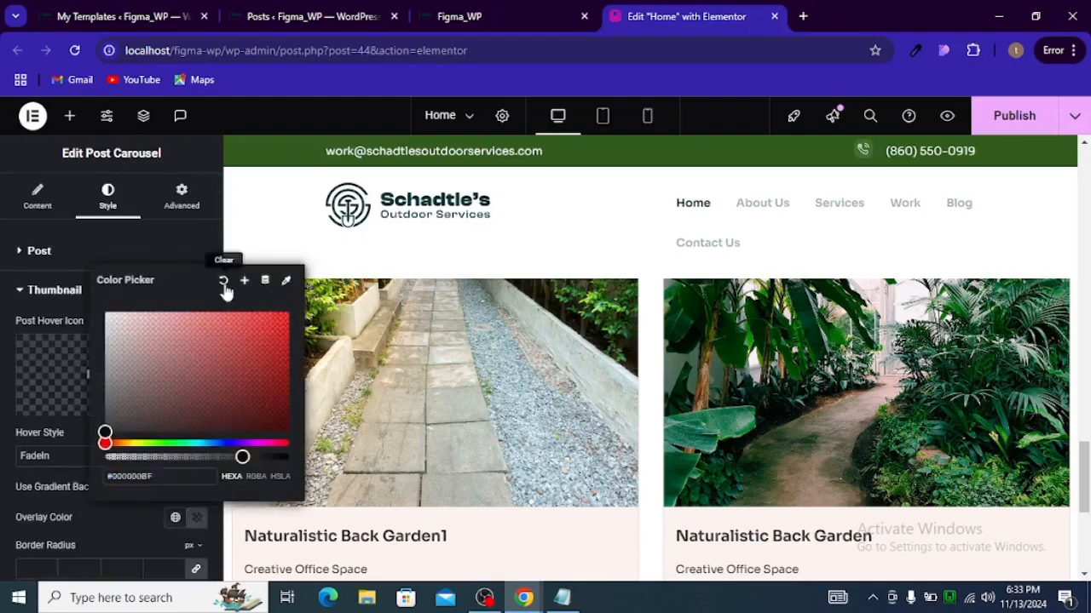
# Step: Set the Read More link's bottom padding to 32 px, matching the Figma project details group
pyautogui.scroll(-2, 586, 436)
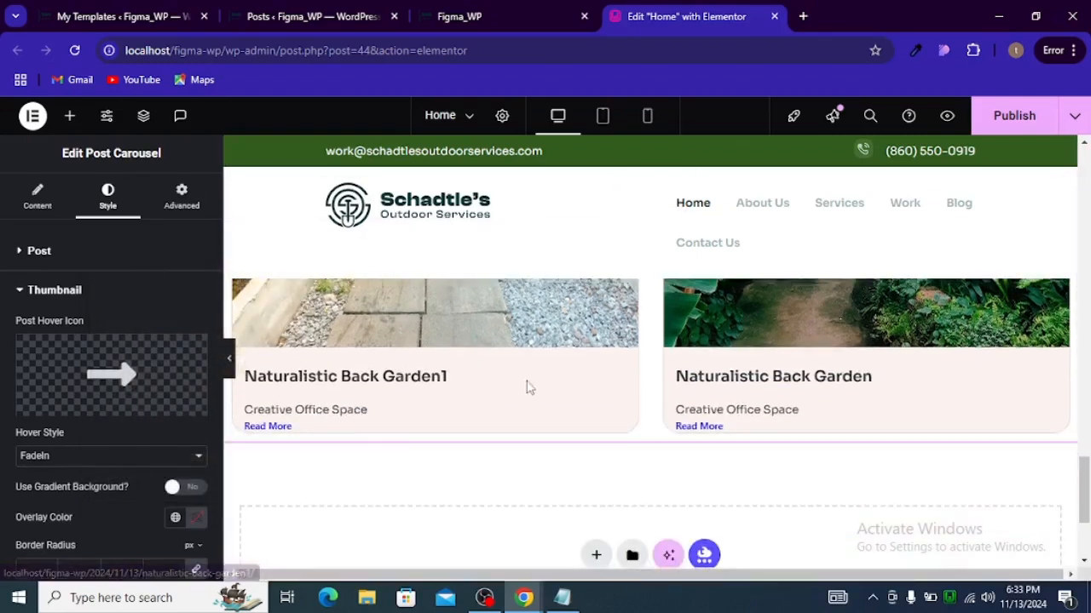
pyautogui.scroll(-1, 145, 495)
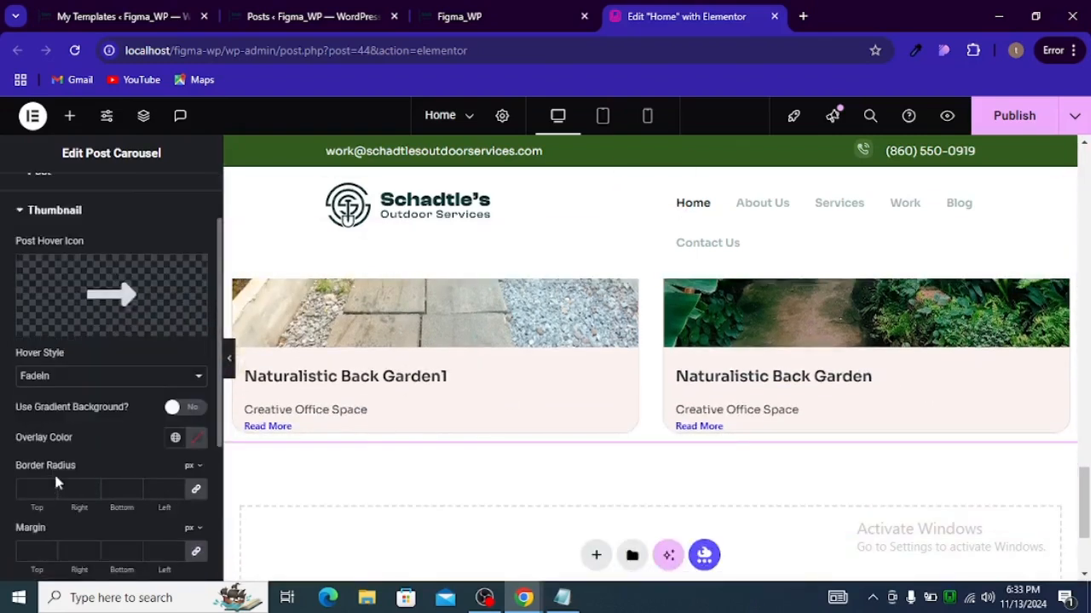
pyautogui.scroll(1, 55, 483)
pyautogui.scroll(-4, 107, 477)
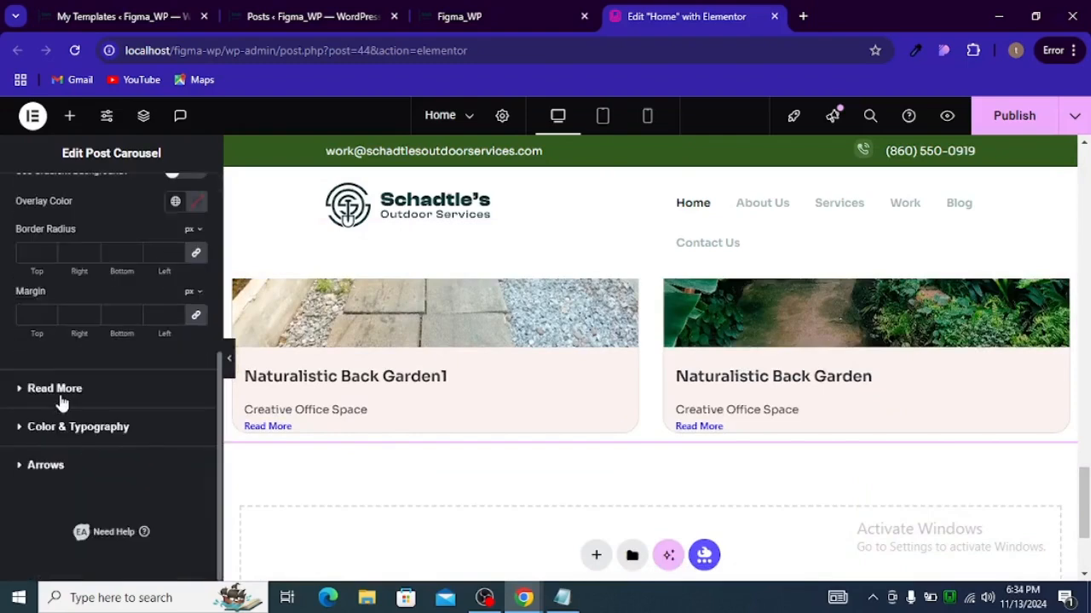
pyautogui.click(62, 401)
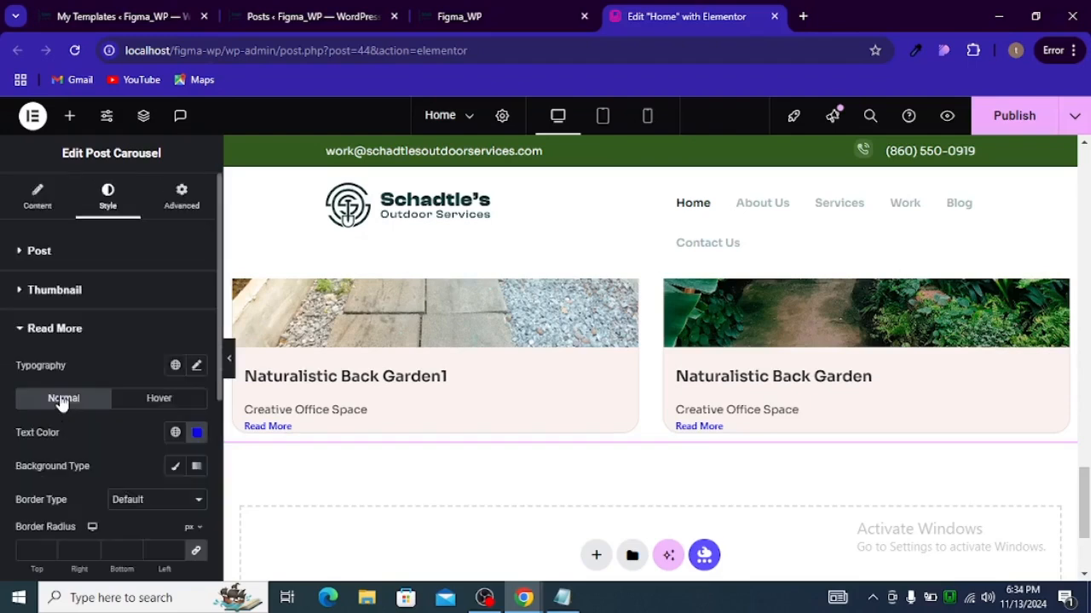
pyautogui.click(200, 441)
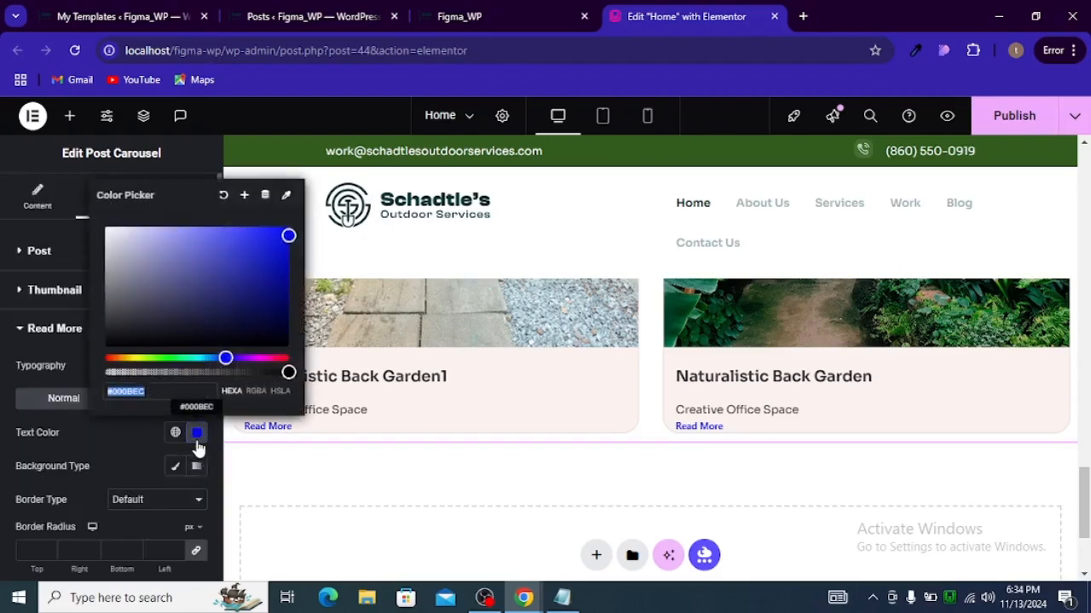
pyautogui.scroll(-1, 136, 507)
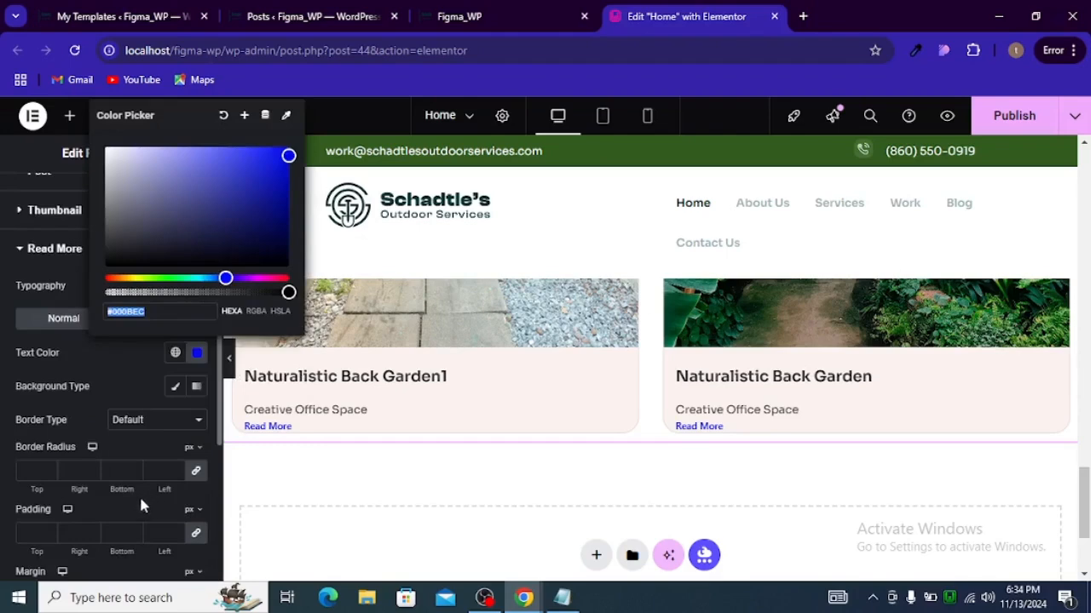
pyautogui.click(160, 537)
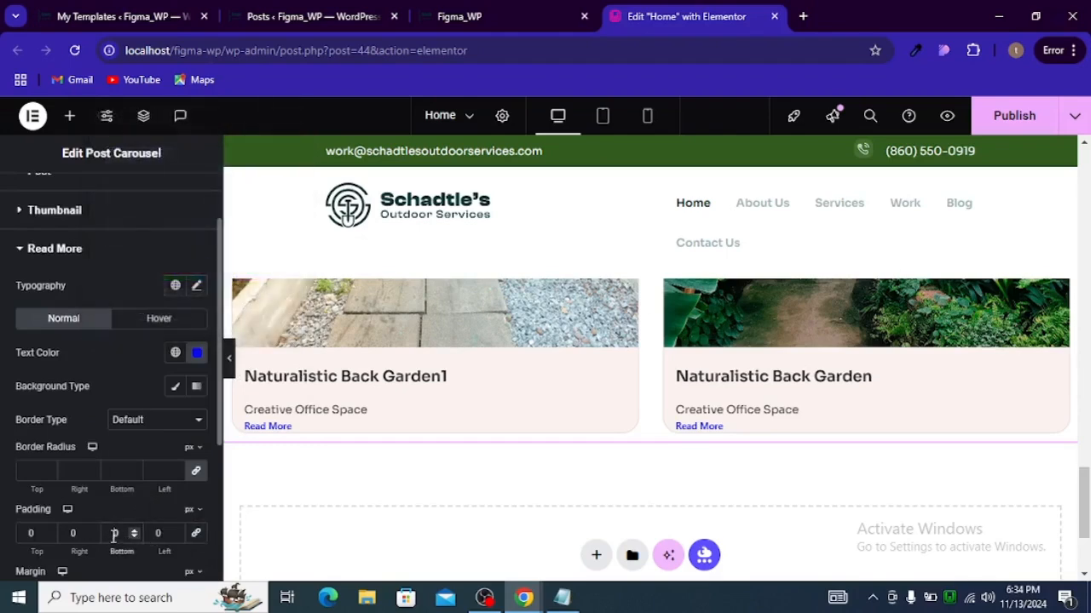
pyautogui.write('3')
pyautogui.hotkey('alt', 'Tab')
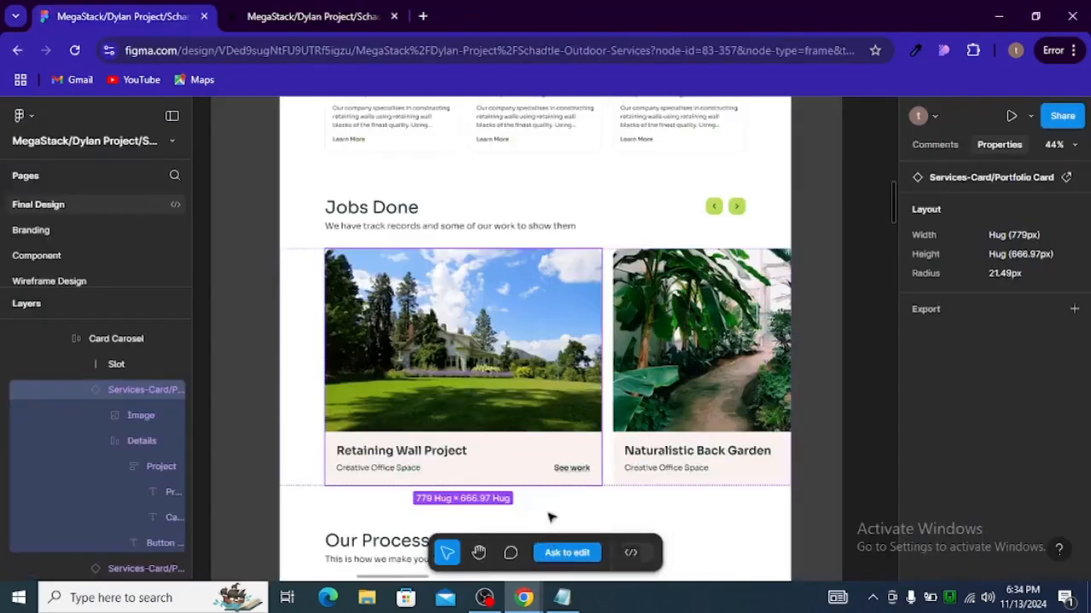
pyautogui.click(377, 474)
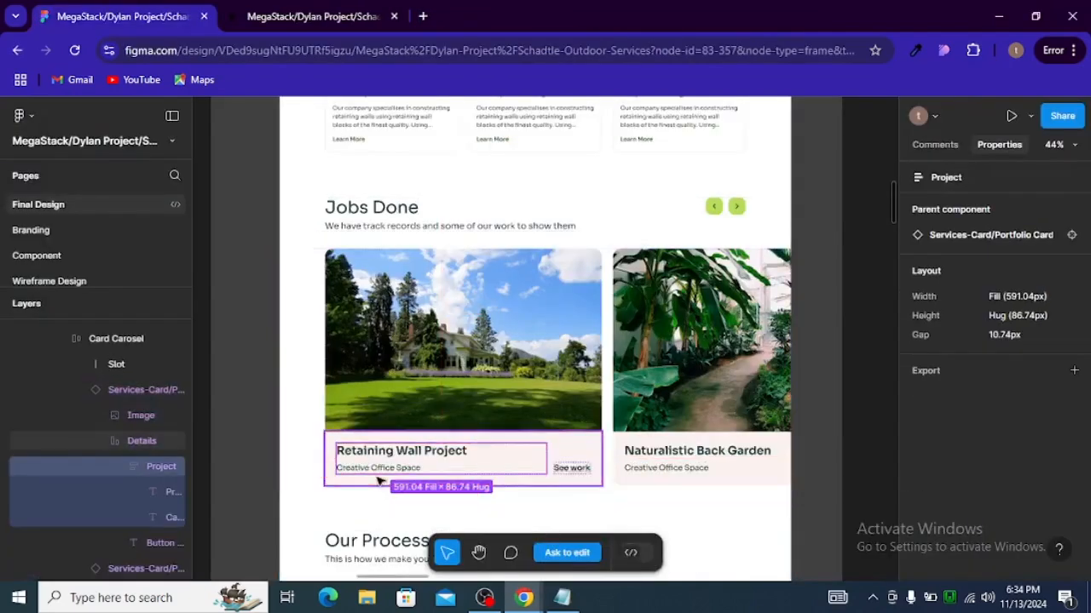
pyautogui.hotkey('alt', 'Tab')
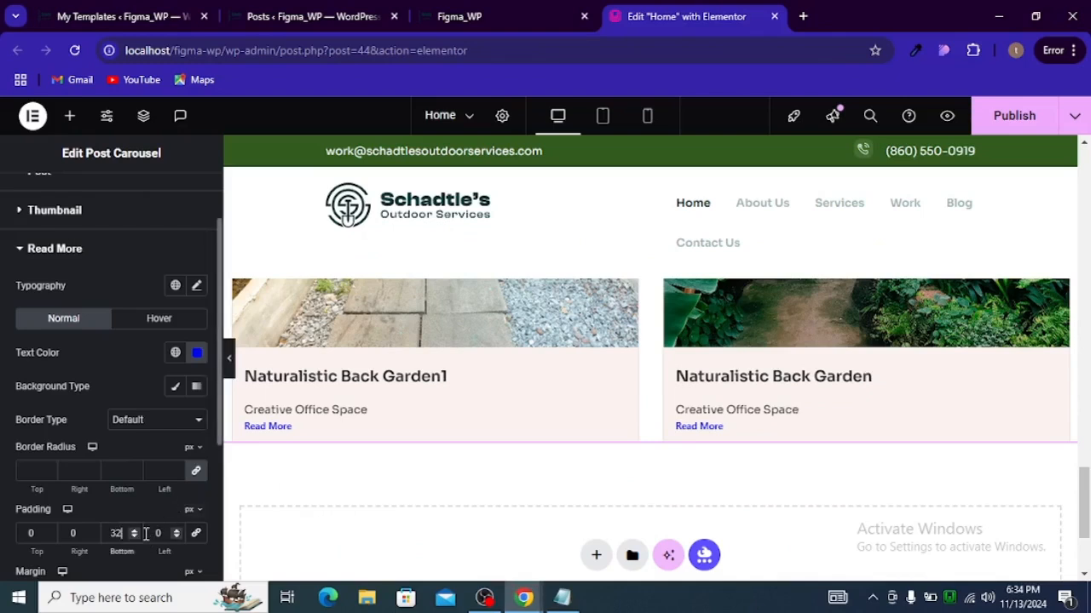
# Step: Open the carousel's Color & Typography settings and inspect the Figma card title's typography and color
pyautogui.scroll(-3, 109, 467)
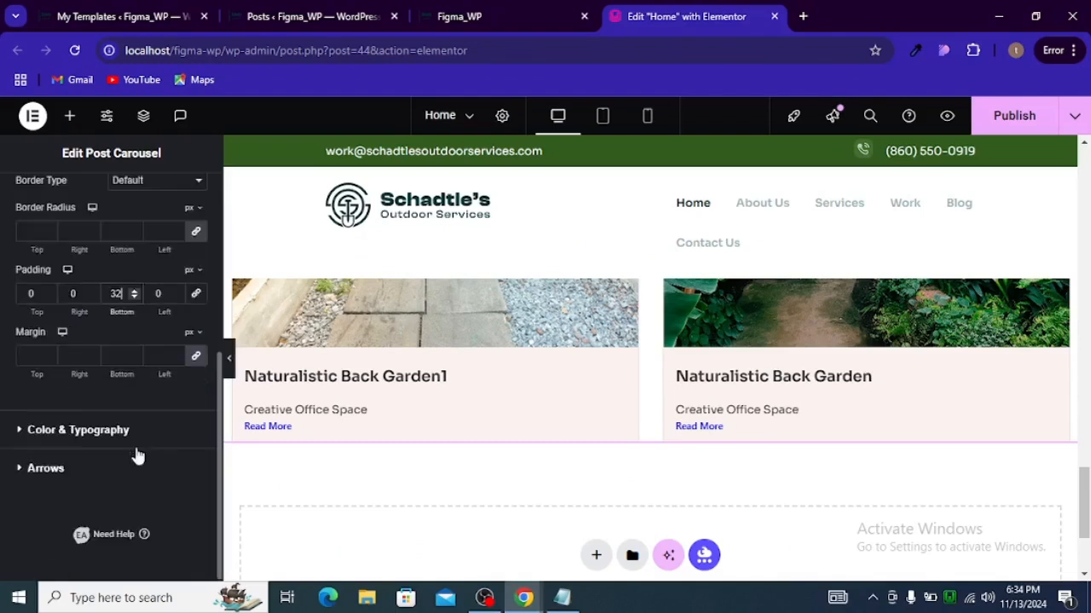
pyautogui.click(51, 430)
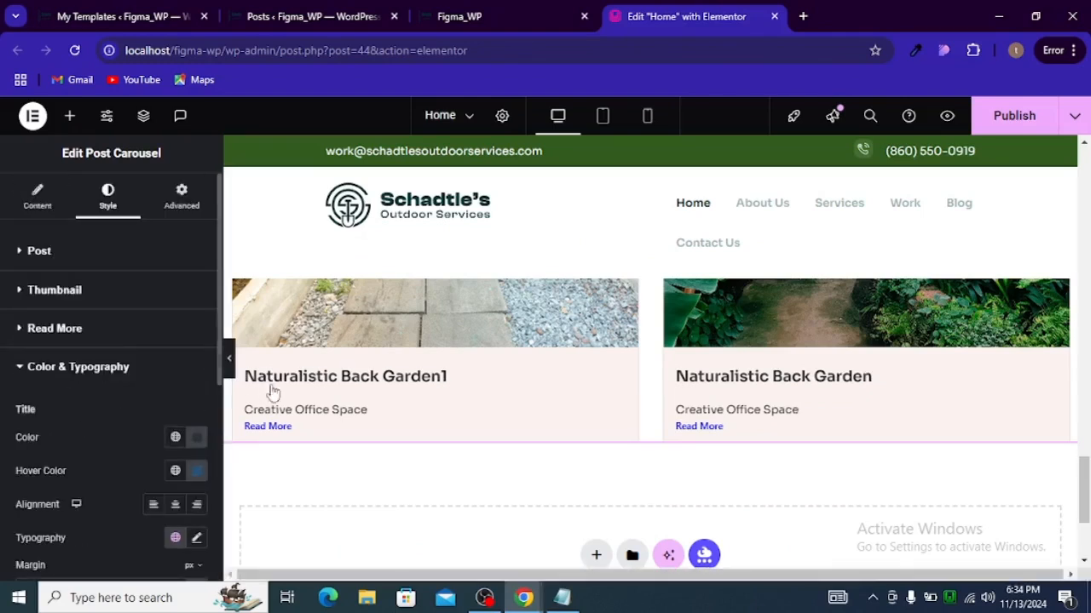
pyautogui.hotkey('alt', 'Tab')
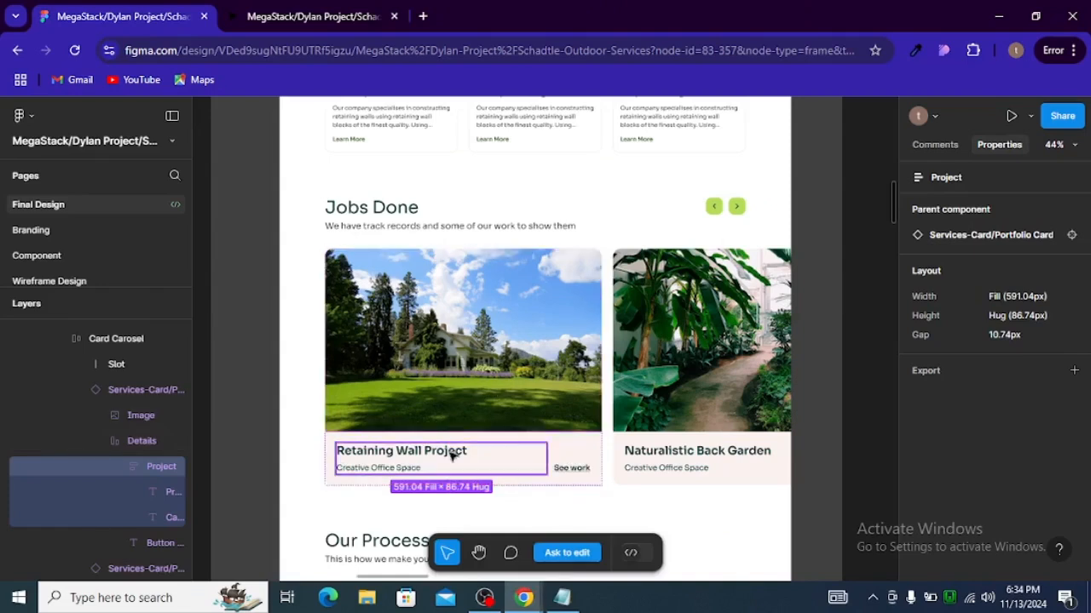
pyautogui.doubleClick(401, 450)
pyautogui.scroll(-3, 1023, 455)
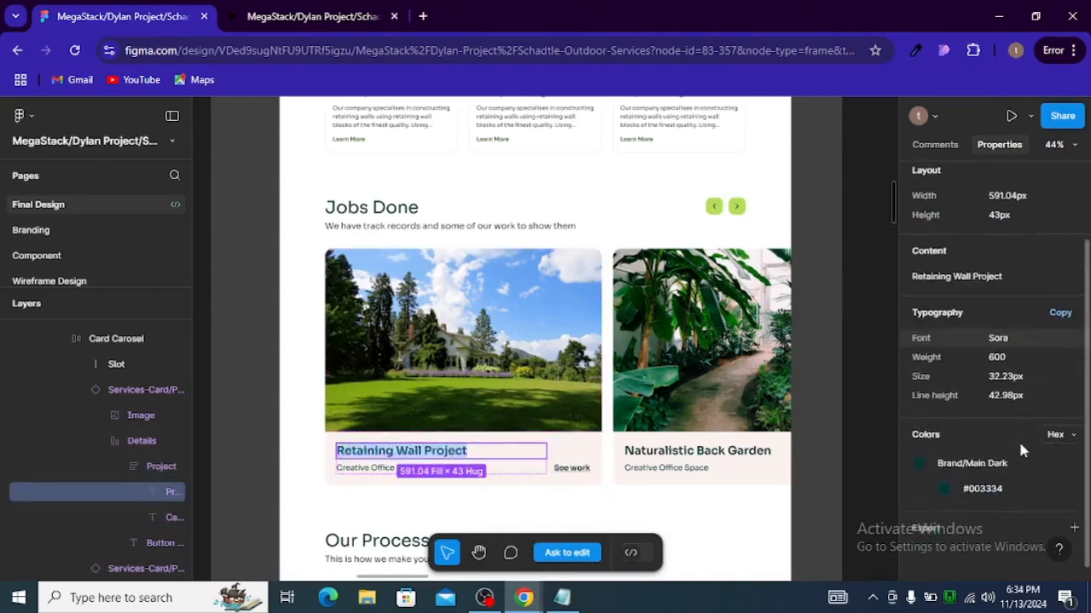
# Step: Set the post title color to #003334, copied from the Figma card title's color
pyautogui.click(987, 488)
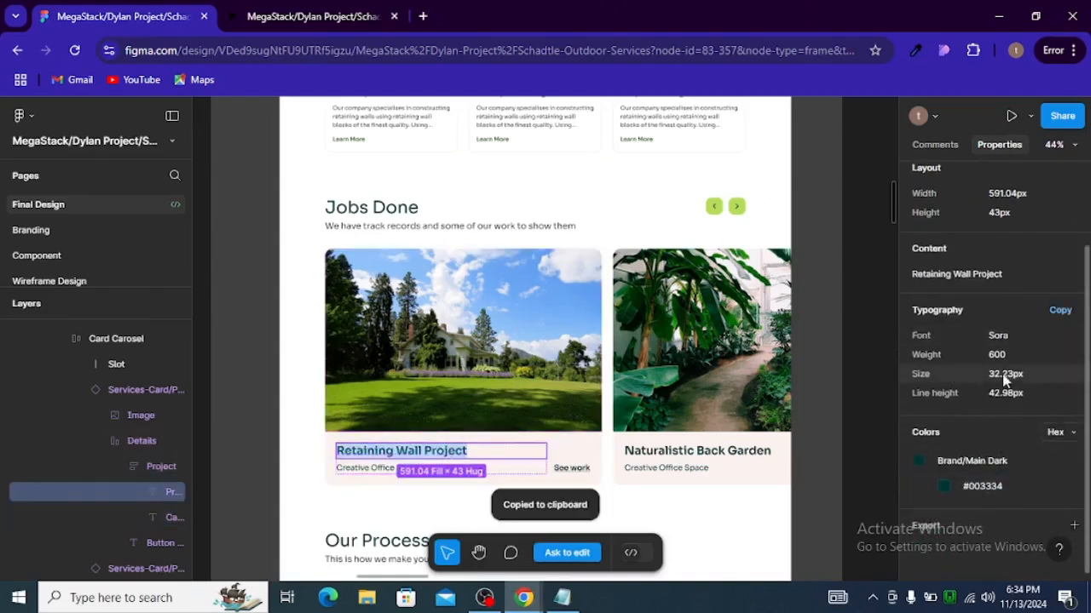
pyautogui.hotkey('alt', 'Tab')
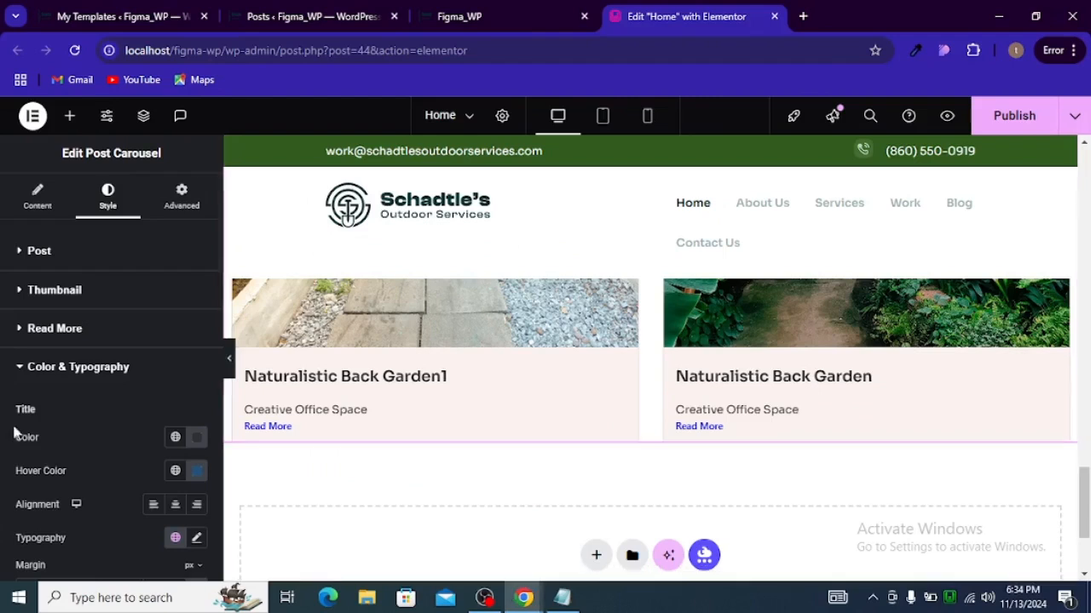
pyautogui.click(195, 437)
pyautogui.hotkey('ctrl', 'v')
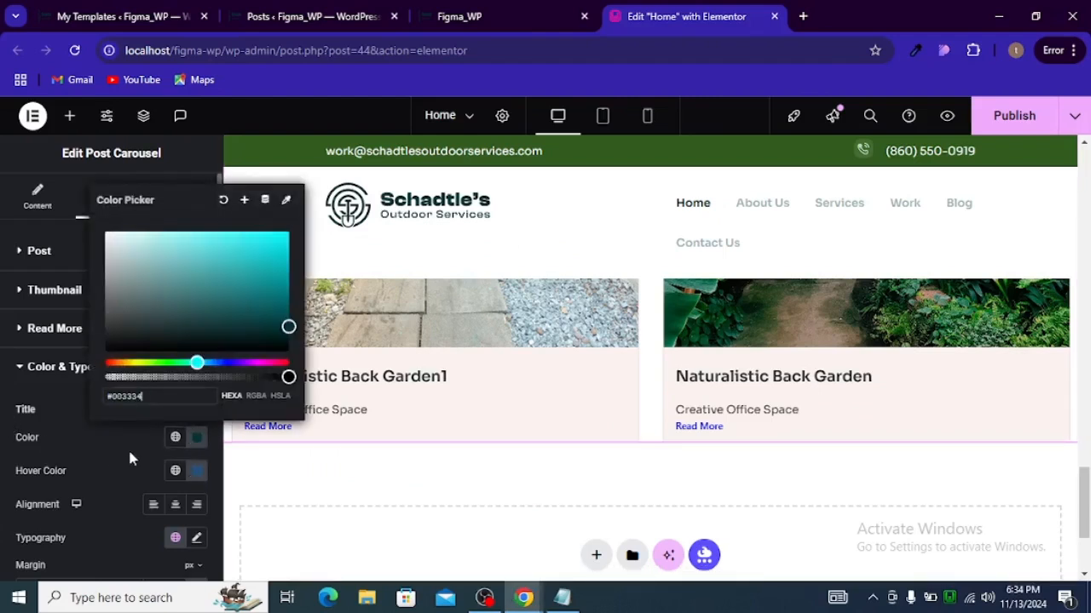
pyautogui.click(118, 452)
# Step: Set the post title typography size to 32 px to match the Figma card title
pyautogui.scroll(-2, 126, 441)
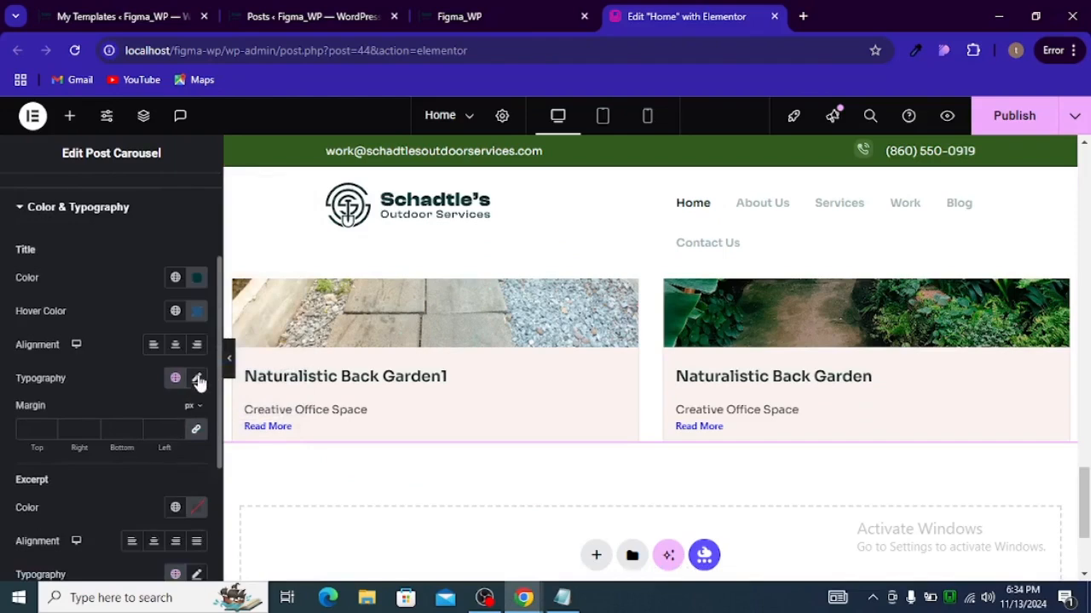
pyautogui.click(196, 378)
pyautogui.click(175, 498)
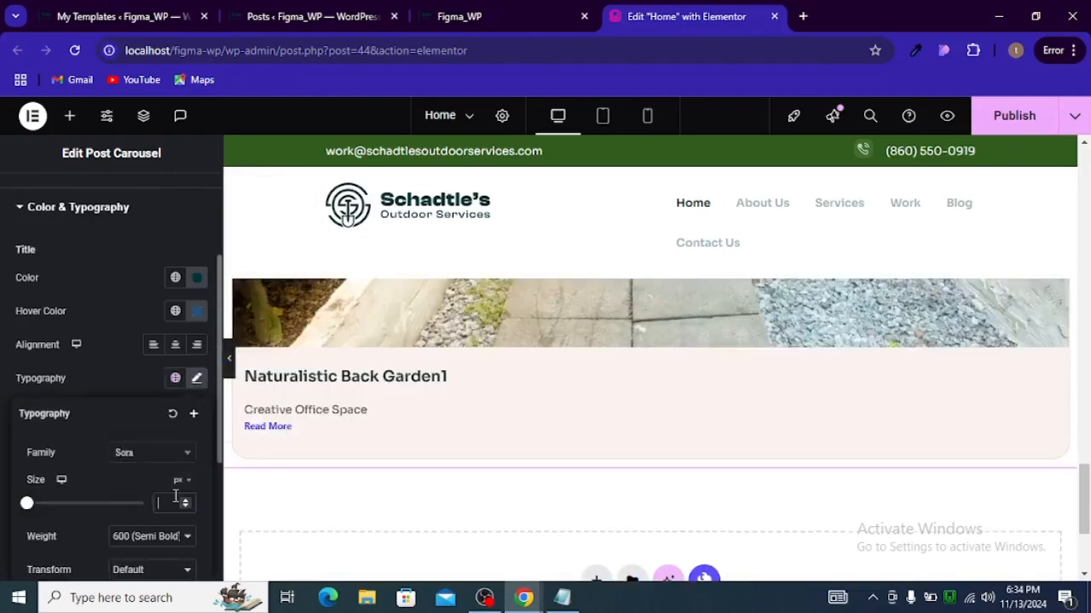
pyautogui.hotkey('alt', 'Tab')
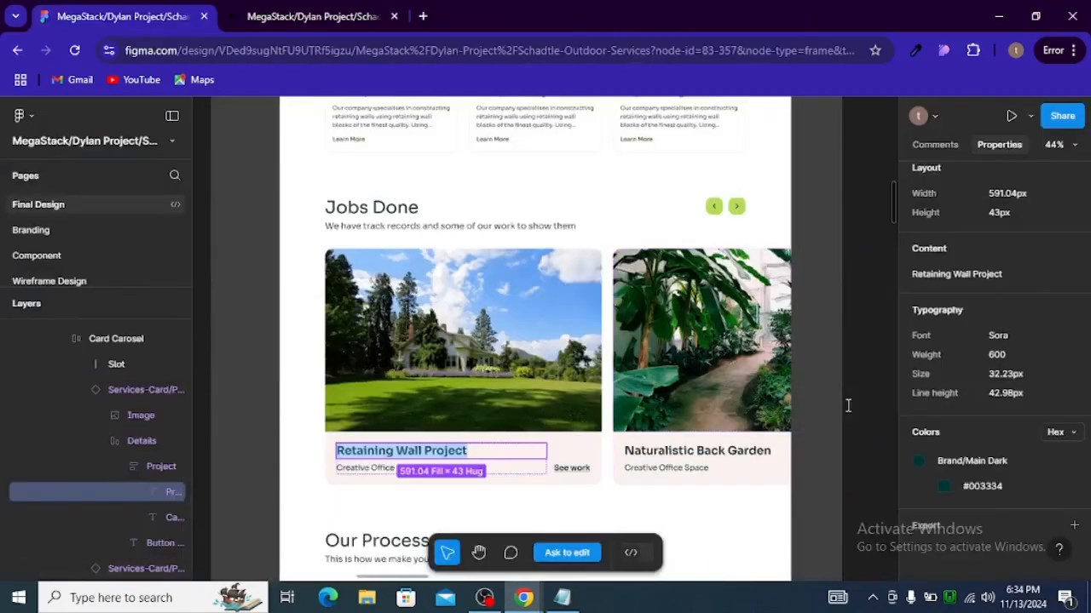
pyautogui.hotkey('alt', 'Tab')
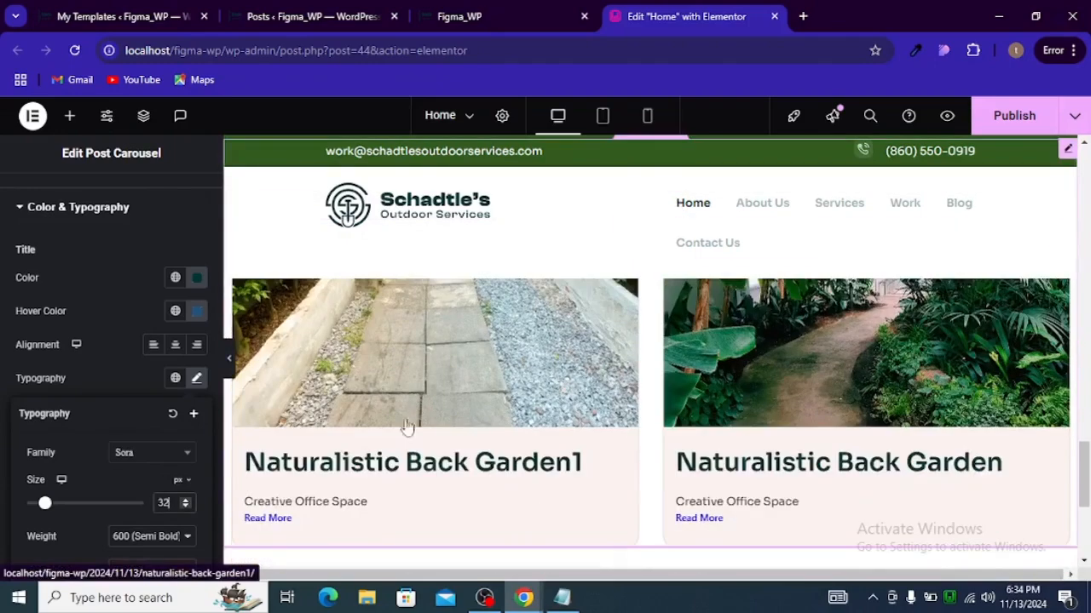
# Step: Try setting the carousel container's right padding to 128 px
pyautogui.click(228, 359)
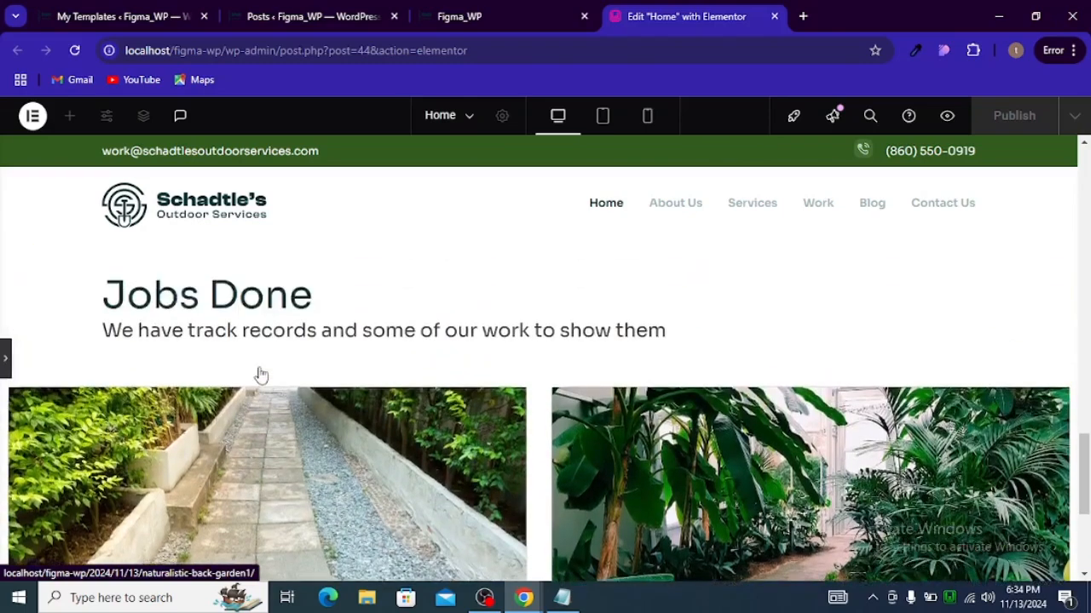
pyautogui.click(6, 373)
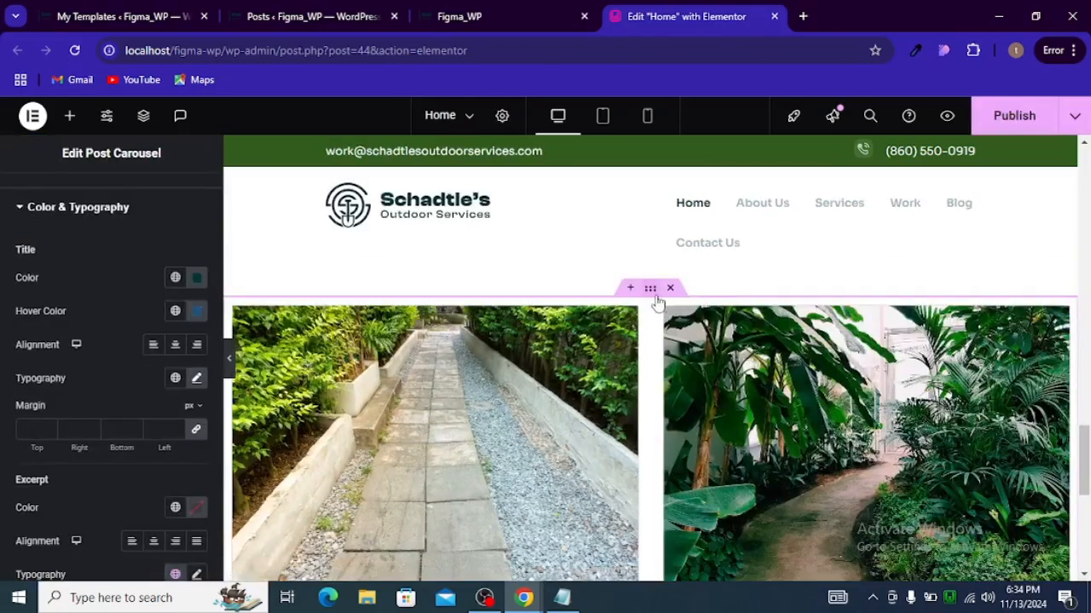
pyautogui.click(561, 301)
pyautogui.click(180, 194)
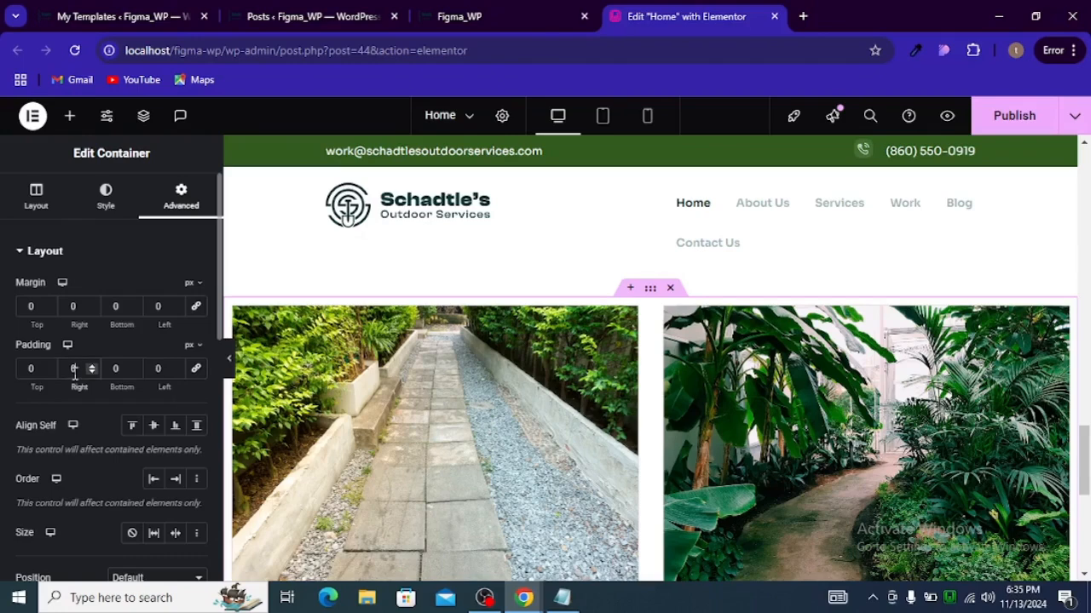
pyautogui.click(74, 369)
pyautogui.write('128')
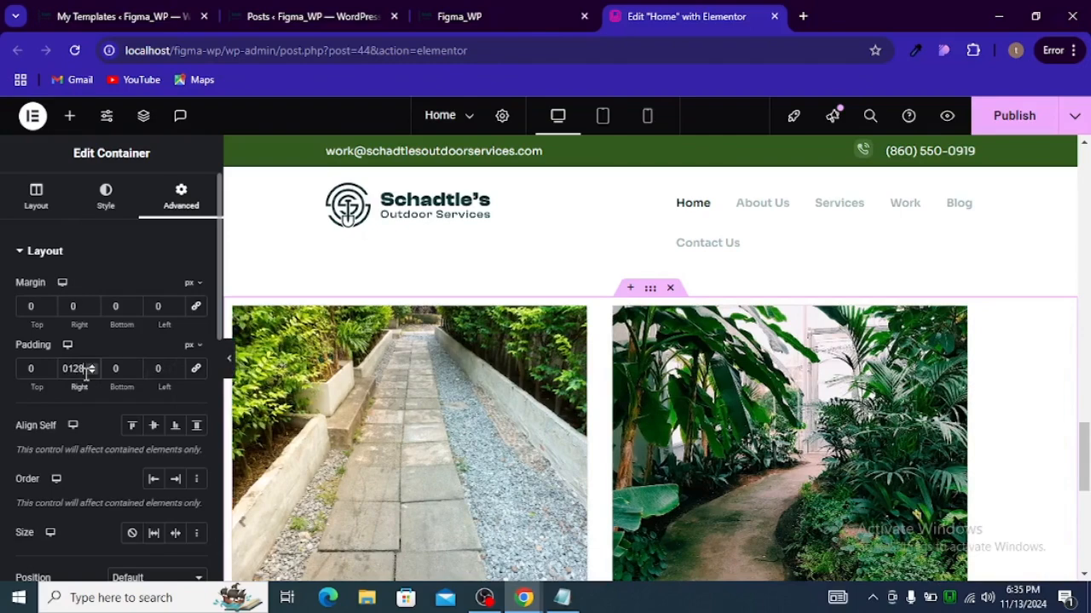
pyautogui.press('BackSpace')
pyautogui.press('BackSpace')
pyautogui.press('BackSpace')
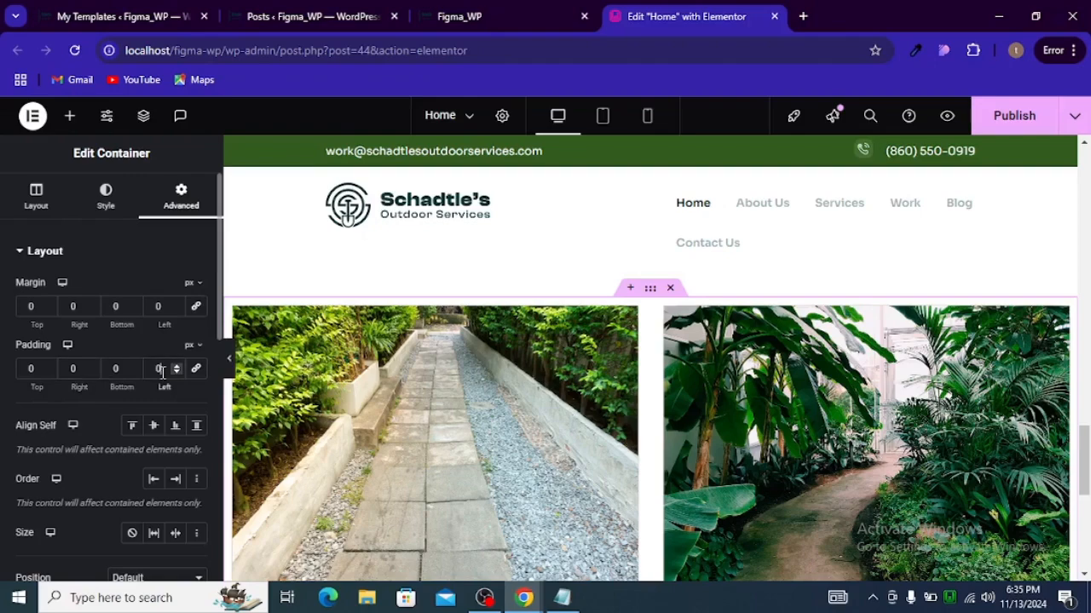
# Step: Set the carousel container's left padding to 128 px
pyautogui.click(162, 366)
pyautogui.write('128')
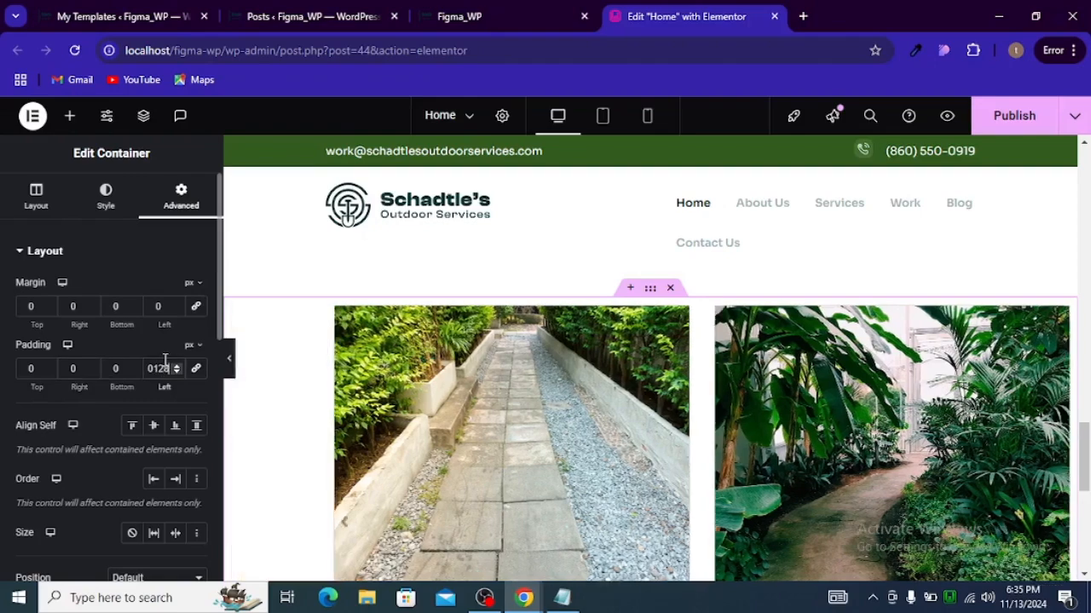
pyautogui.scroll(2, 487, 355)
pyautogui.scroll(-1, 487, 358)
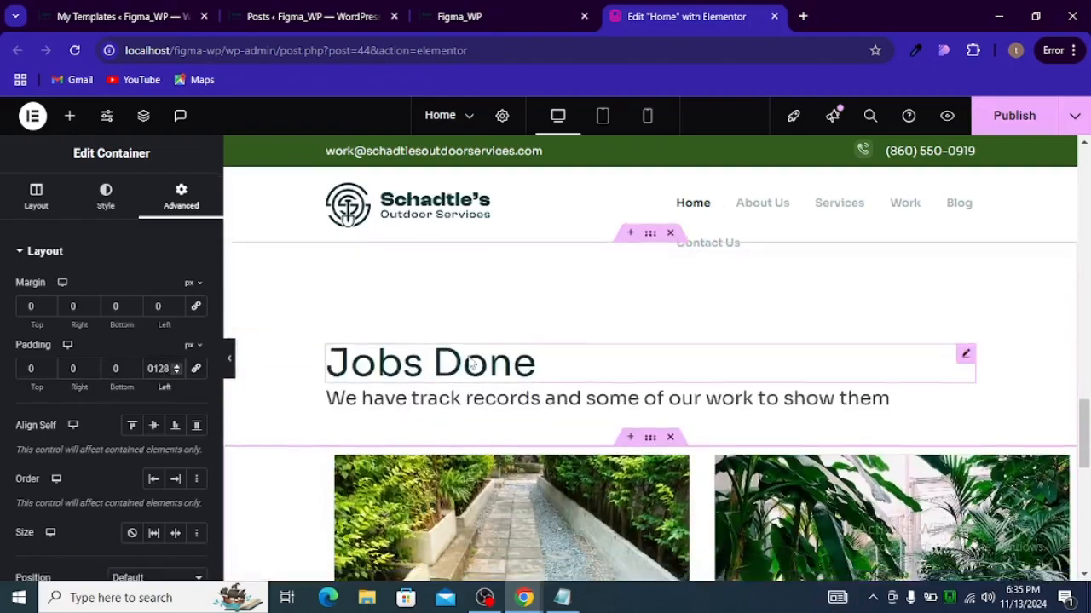
pyautogui.scroll(-4, 514, 388)
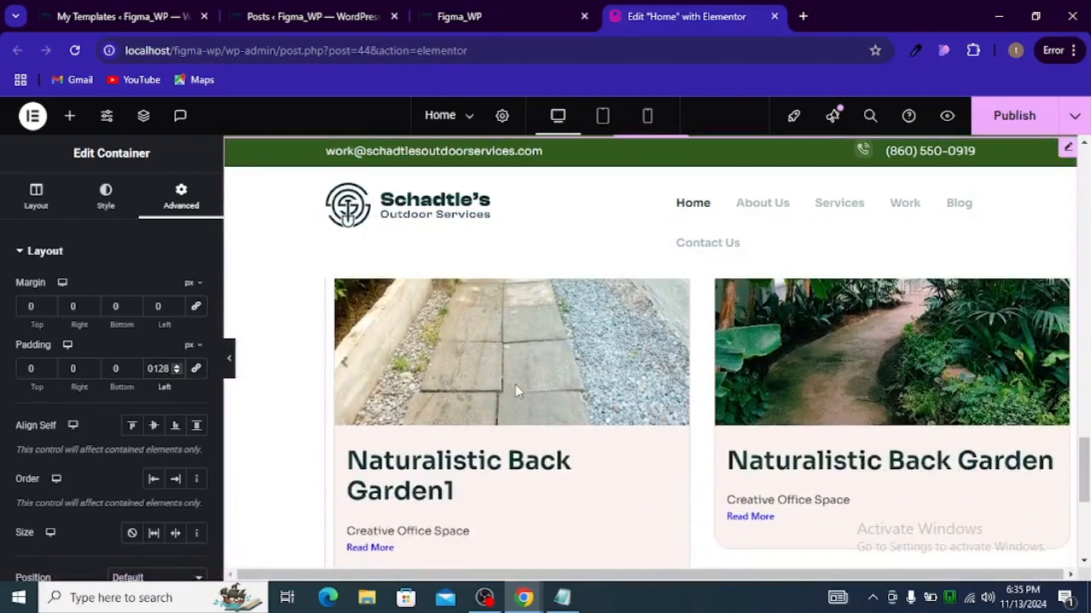
pyautogui.scroll(2, 515, 392)
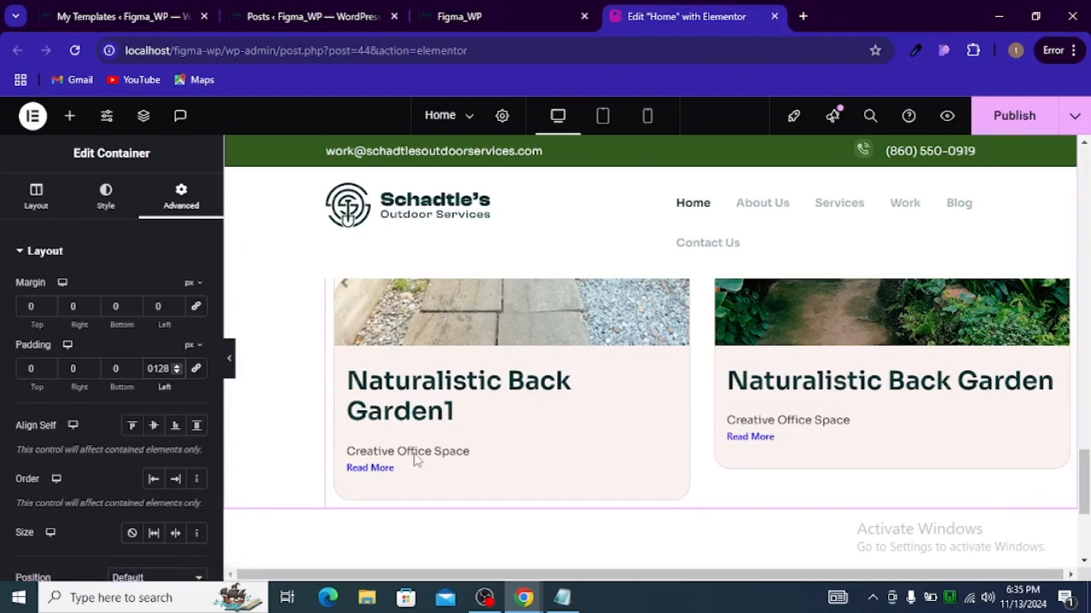
# Step: Copy the .eael-grid-post-excerpt flex rule from the Notepad CSS file
pyautogui.click(562, 597)
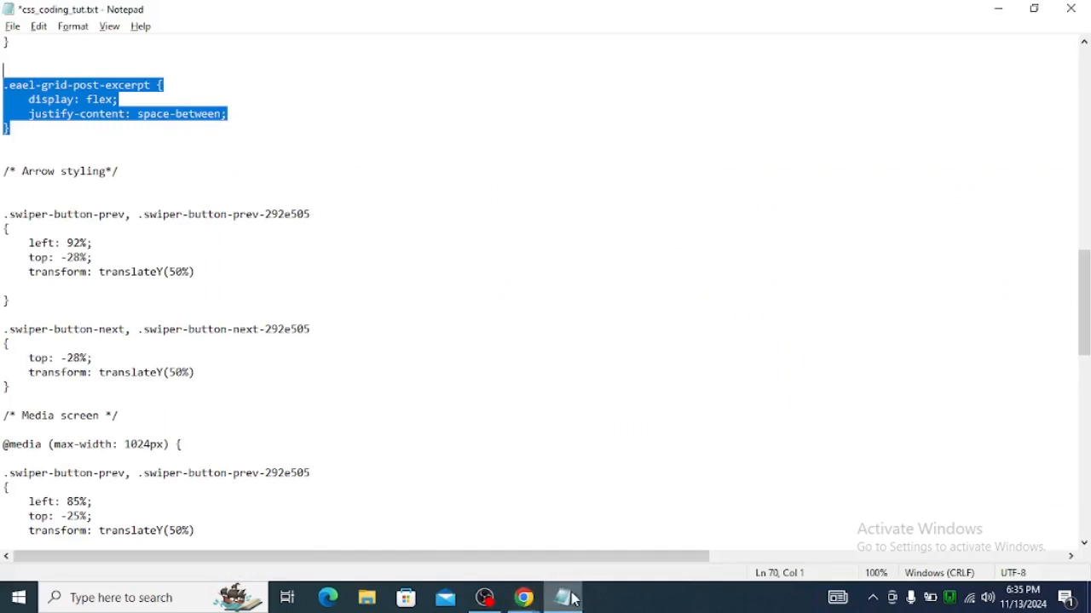
pyautogui.click(58, 142)
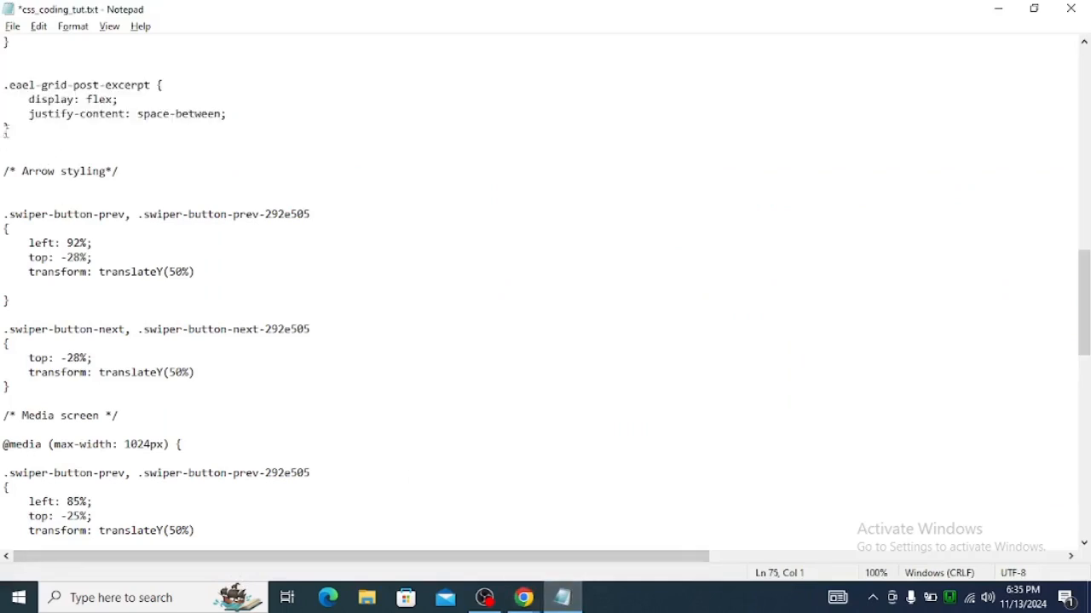
pyautogui.moveTo(15, 135); pyautogui.dragTo(4, 83)
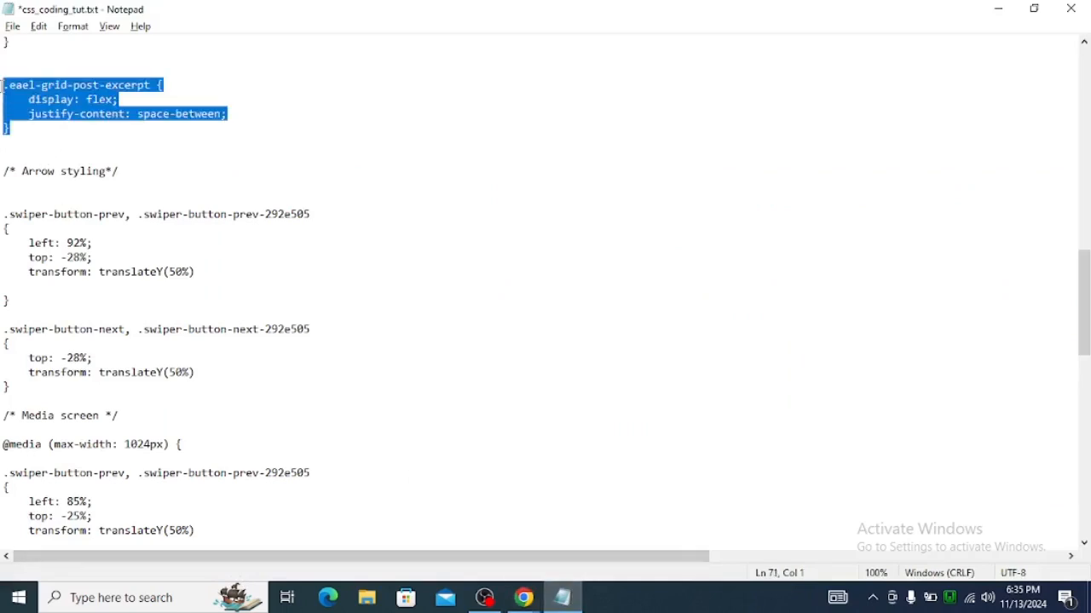
pyautogui.hotkey('alt', 'Tab')
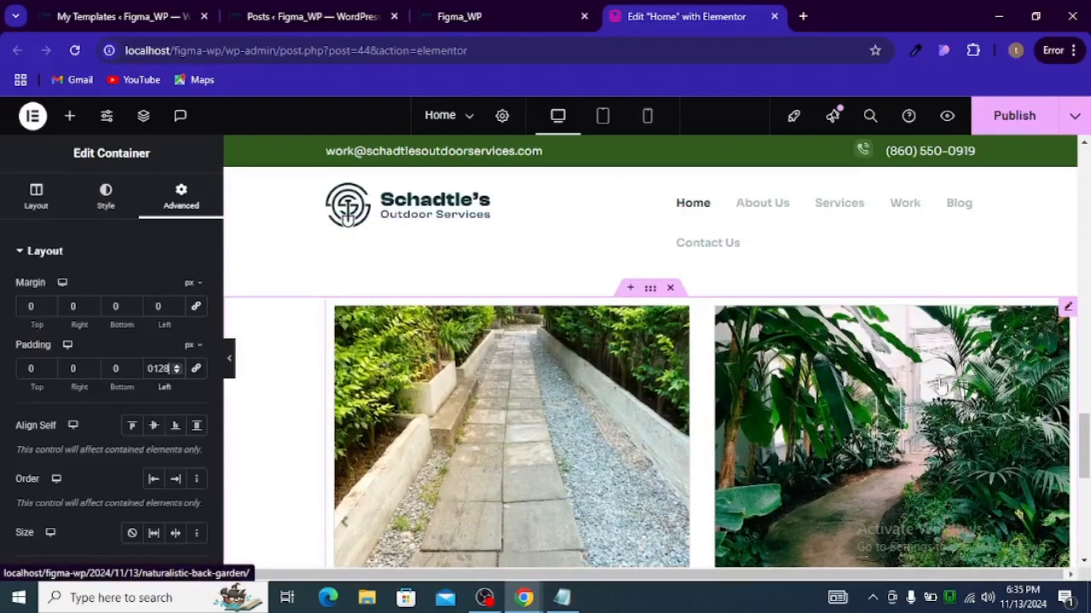
# Step: Paste the excerpt flex, space-between rule into the post carousel's Custom CSS
pyautogui.click(1056, 322)
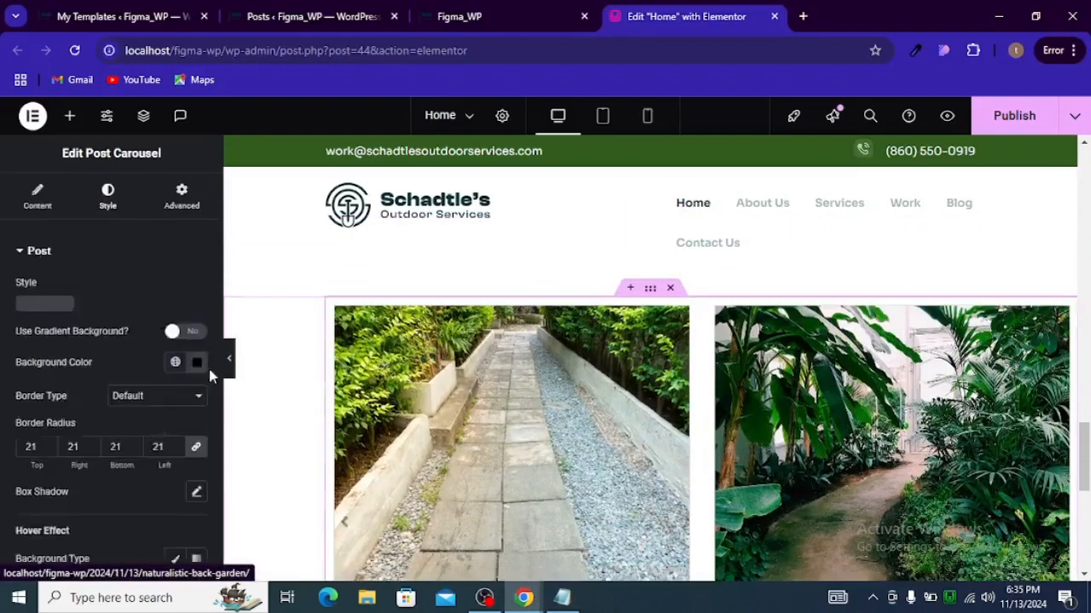
pyautogui.scroll(-5, 136, 349)
pyautogui.scroll(5, 123, 339)
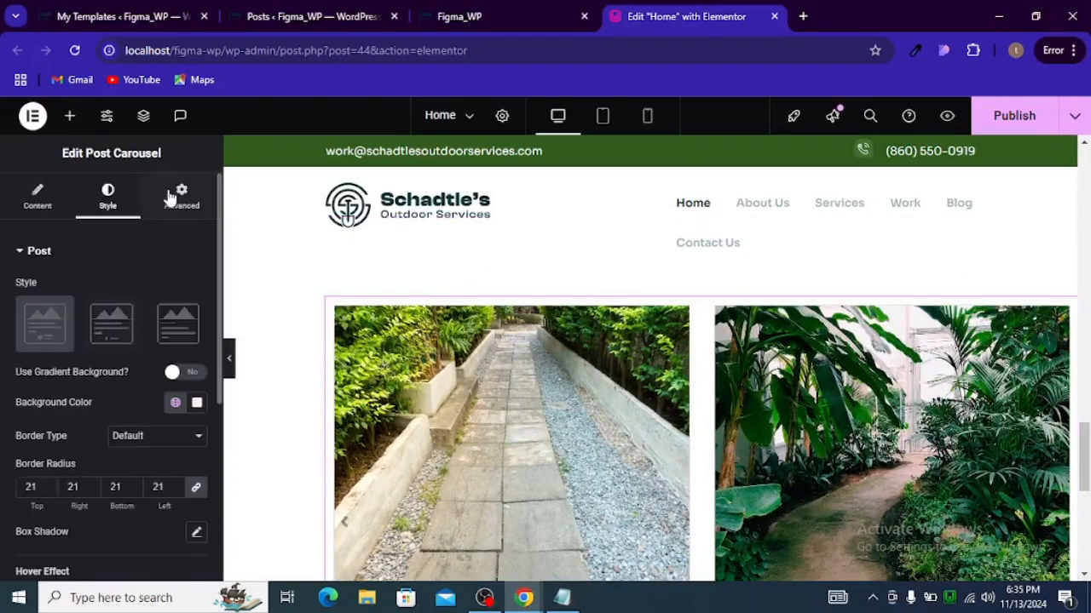
pyautogui.click(179, 196)
pyautogui.scroll(-10, 128, 383)
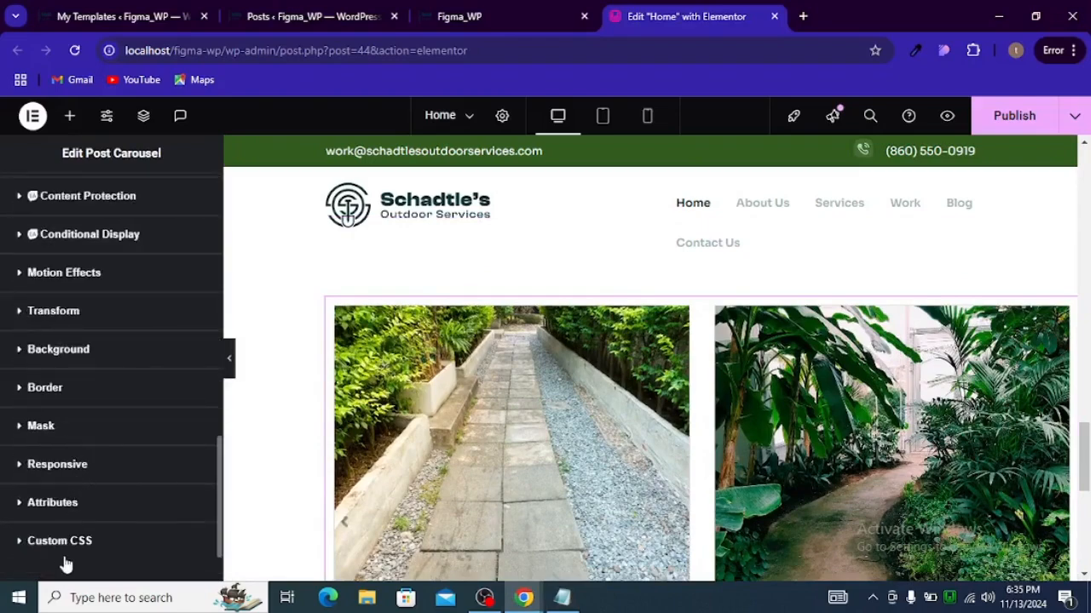
pyautogui.scroll(10, 85, 511)
pyautogui.scroll(-10, 99, 447)
pyautogui.hotkey('ctrl', 'v')
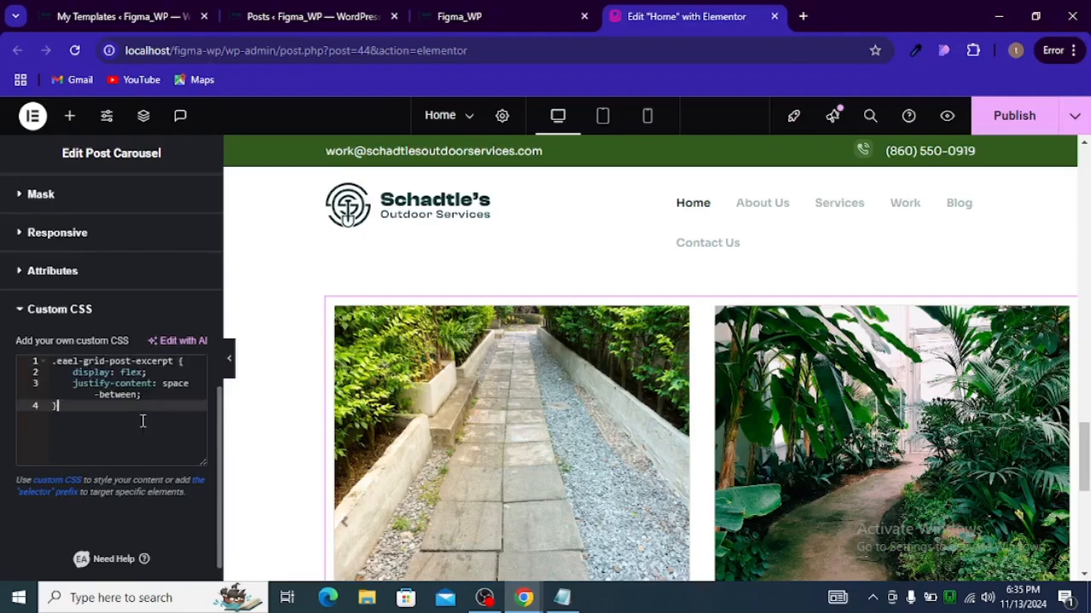
pyautogui.scroll(-3, 409, 333)
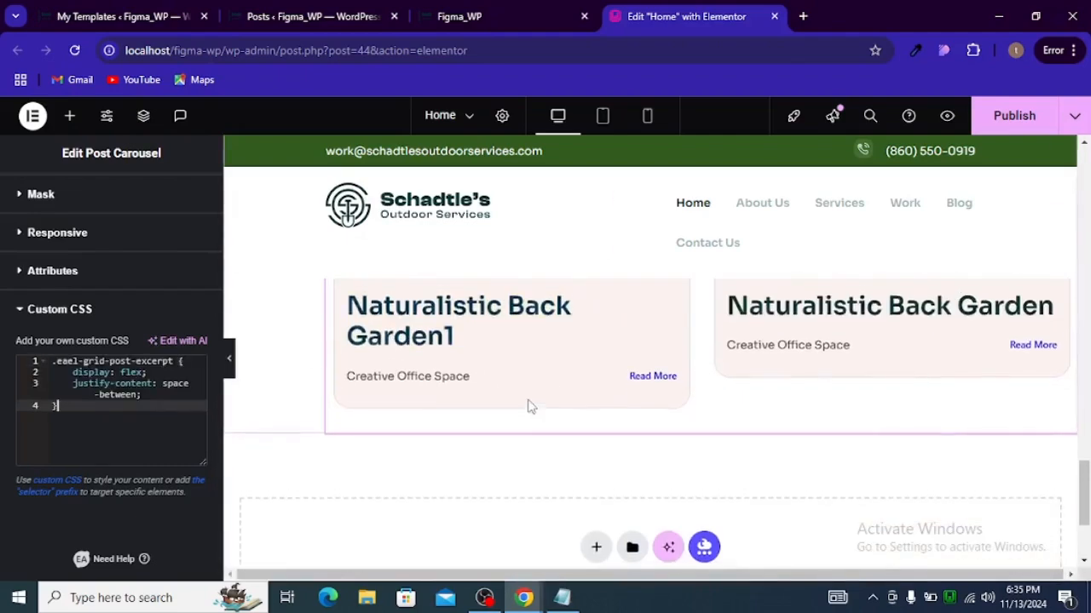
pyautogui.scroll(1, 494, 418)
pyautogui.scroll(1, 477, 455)
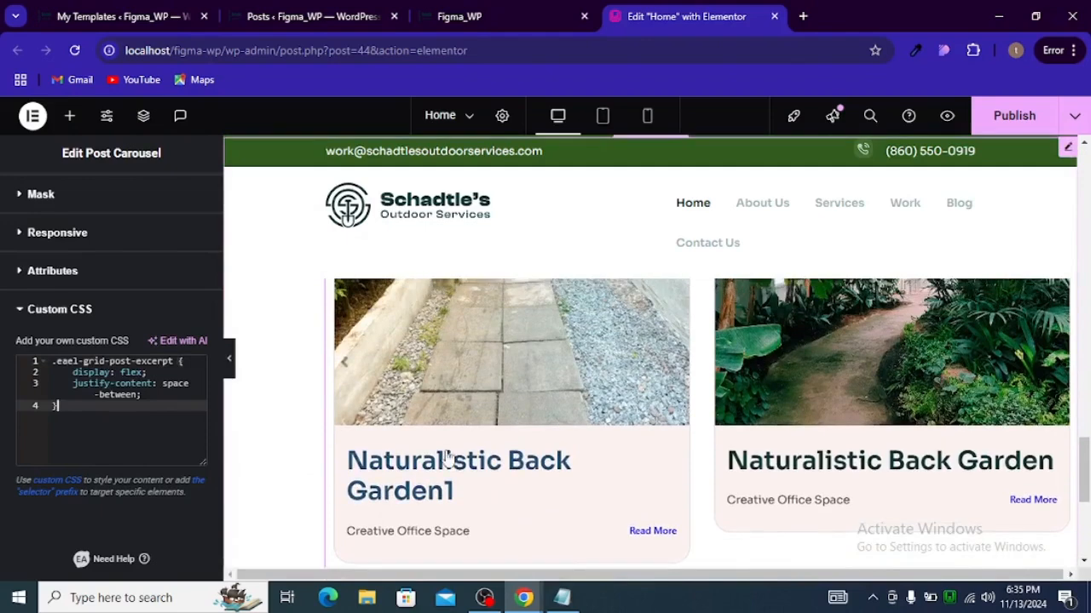
pyautogui.scroll(10, 128, 367)
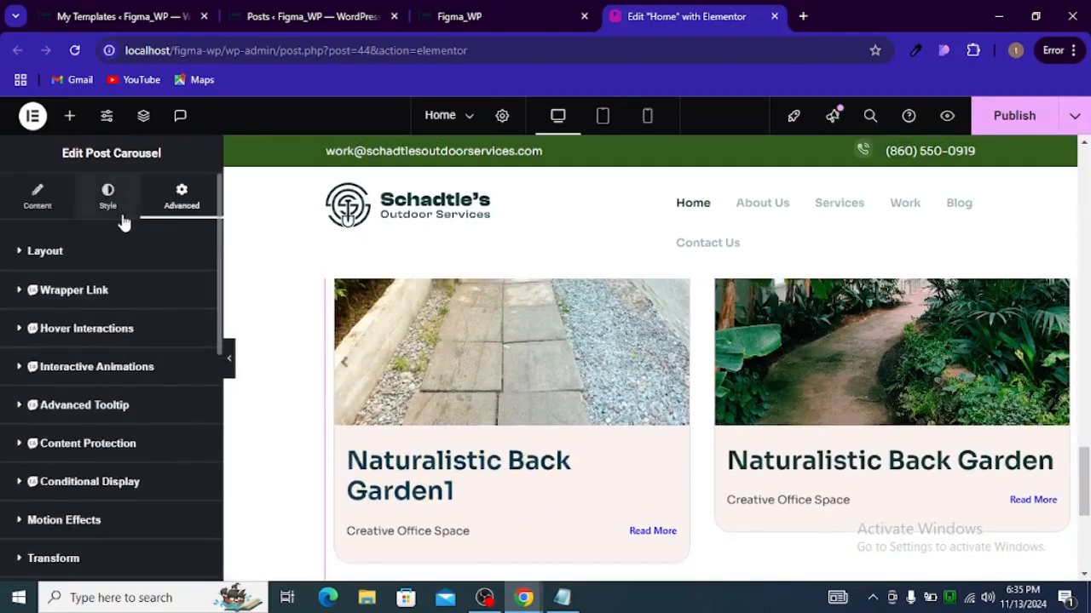
# Step: Reopen the carousel's Color & Typography settings and copy the Figma excerpt text's color #003334
pyautogui.click(107, 196)
pyautogui.scroll(-4, 131, 446)
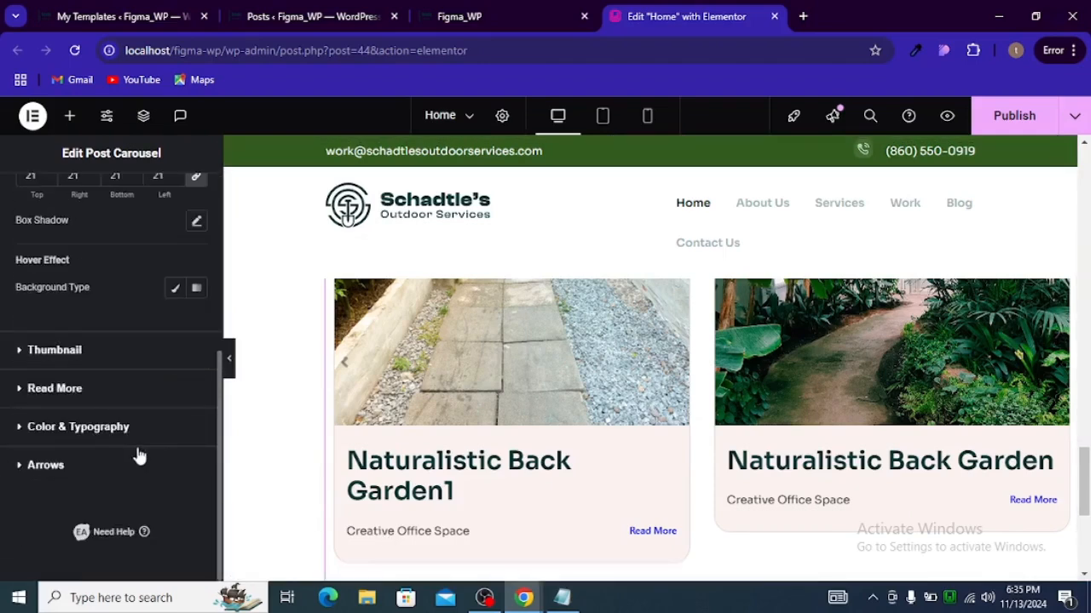
pyautogui.click(49, 429)
pyautogui.scroll(-2, 82, 413)
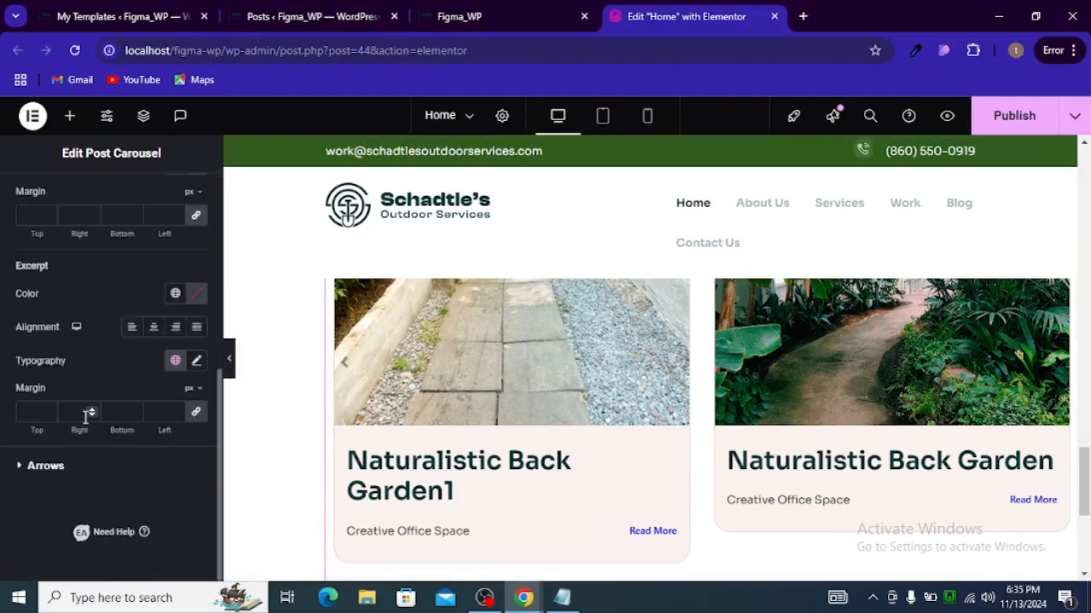
pyautogui.scroll(2, 82, 412)
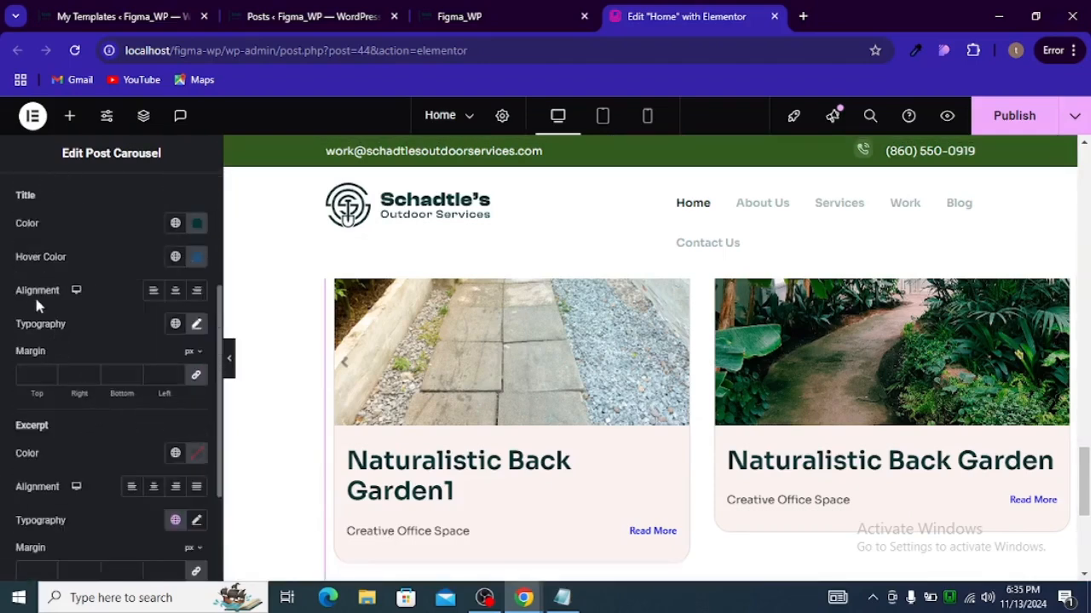
pyautogui.hotkey('alt', 'Tab')
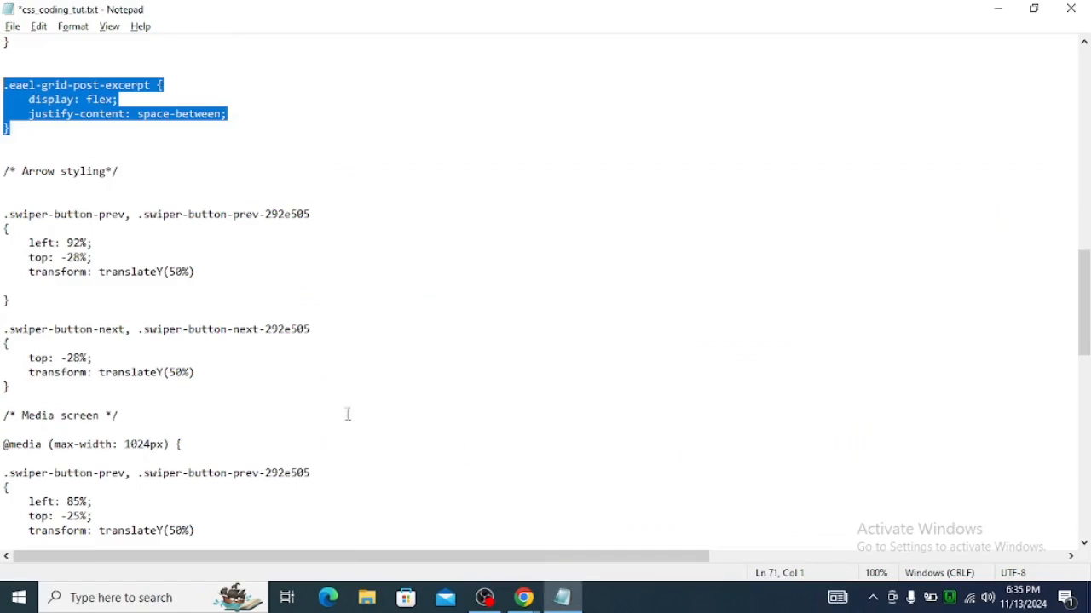
pyautogui.hotkey('alt', 'Tab')
pyautogui.hotkey('alt', 'Tab')
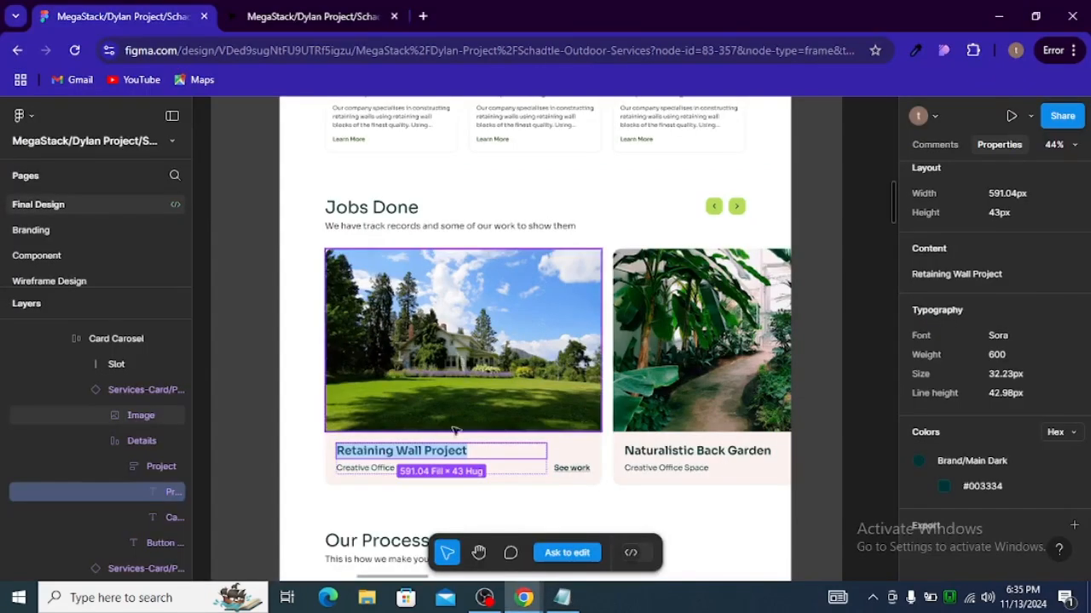
pyautogui.click(361, 469)
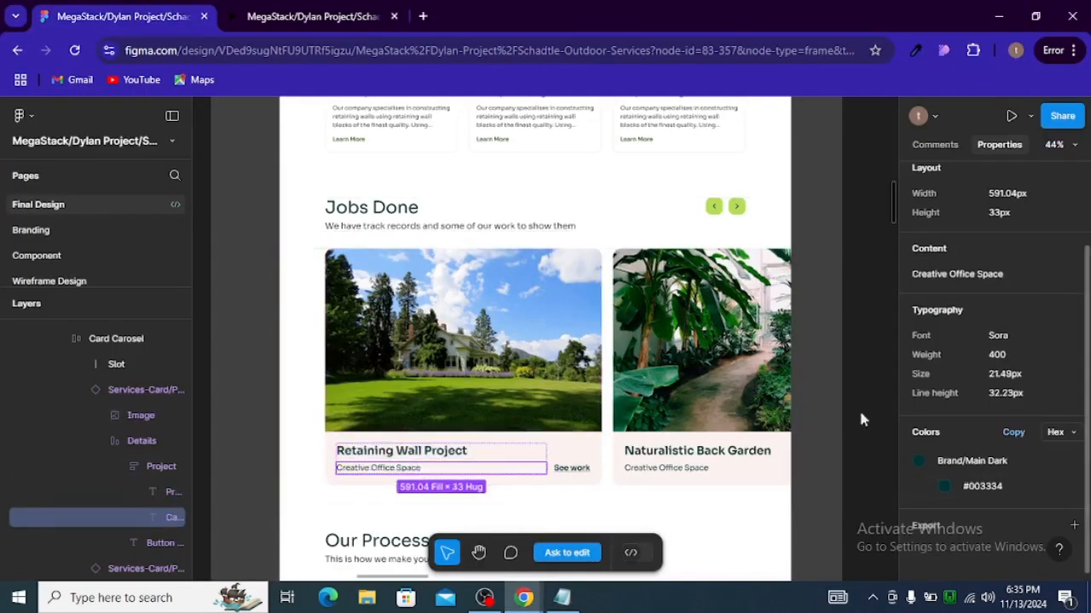
pyautogui.click(988, 487)
pyautogui.hotkey('alt', 'Tab')
pyautogui.press('Tab')
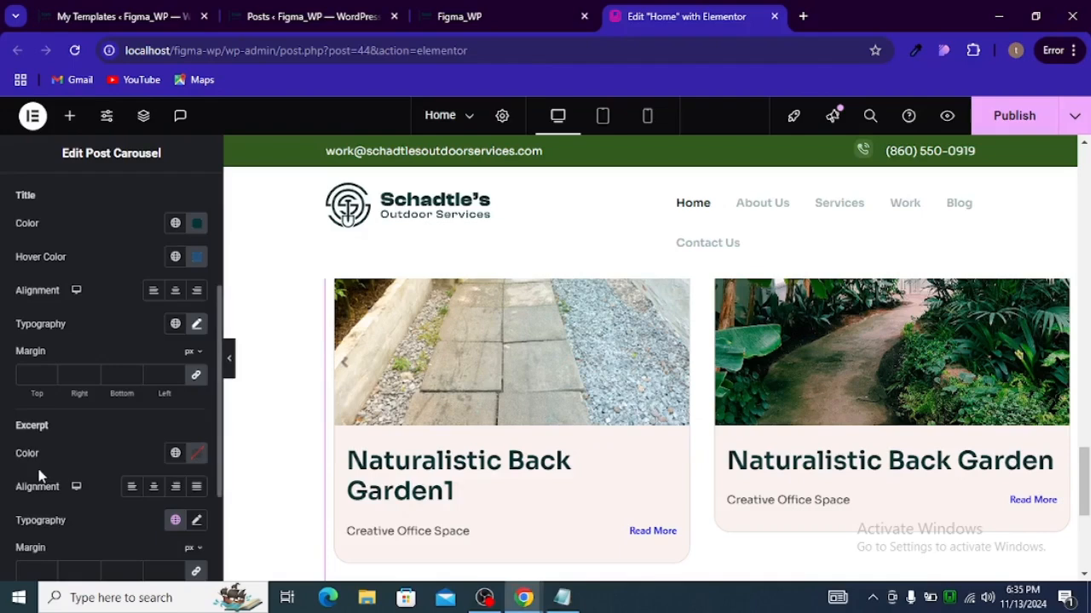
pyautogui.scroll(-3, 89, 435)
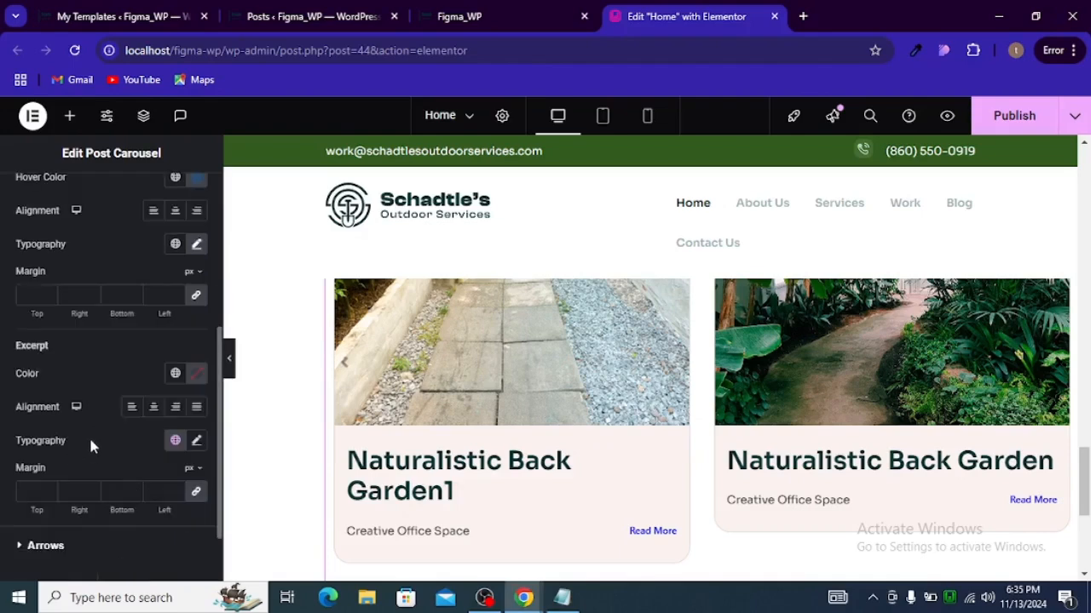
# Step: Set the carousel excerpt's text color to #003334
pyautogui.click(195, 245)
pyautogui.scroll(-3, 145, 419)
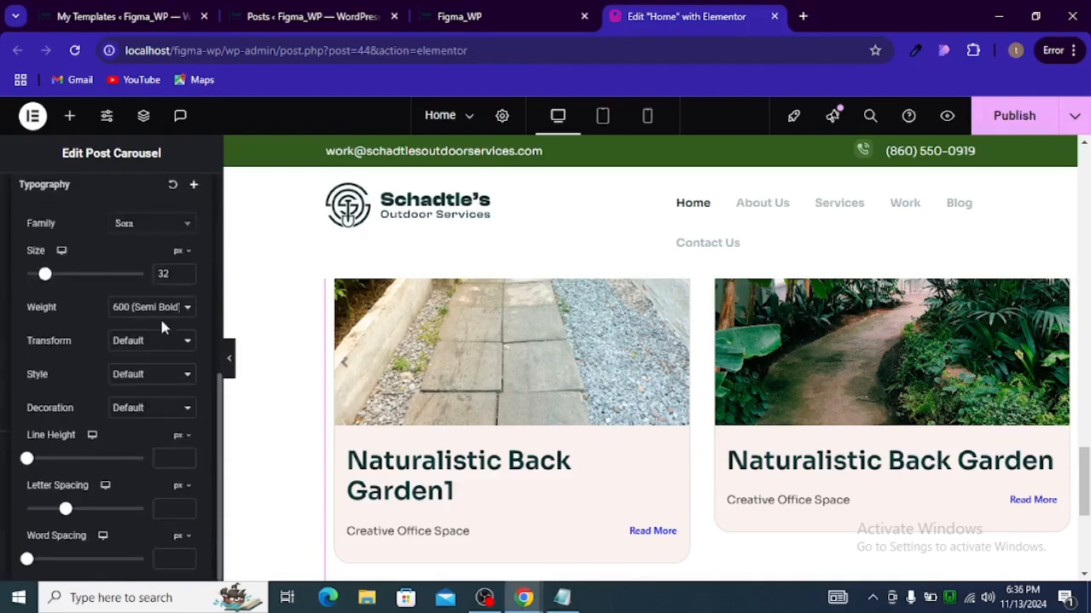
pyautogui.scroll(3, 162, 326)
pyautogui.click(195, 307)
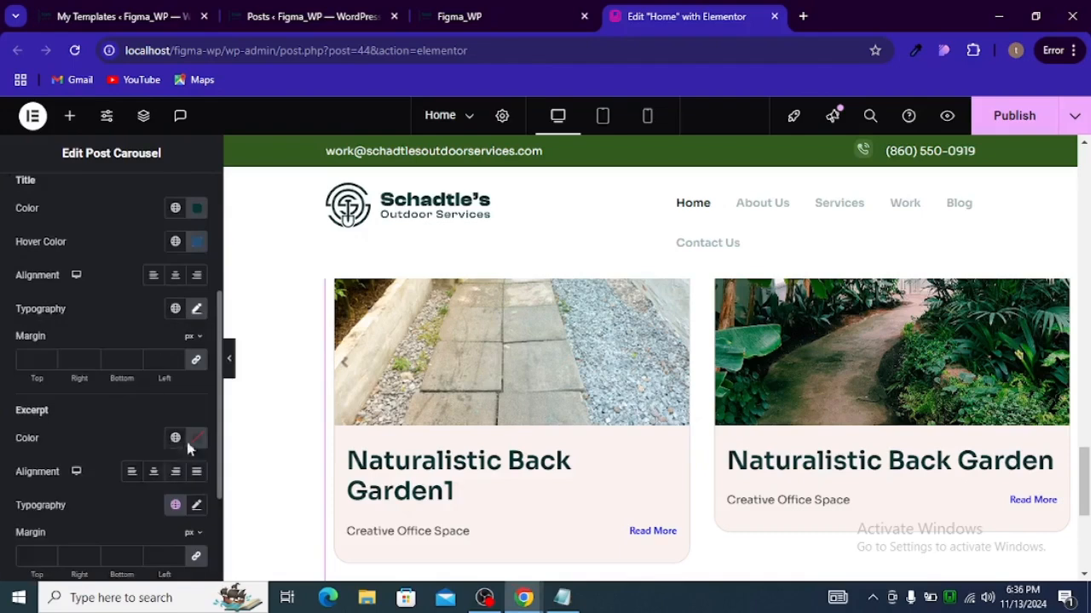
pyautogui.click(197, 438)
pyautogui.hotkey('ctrl', 'v')
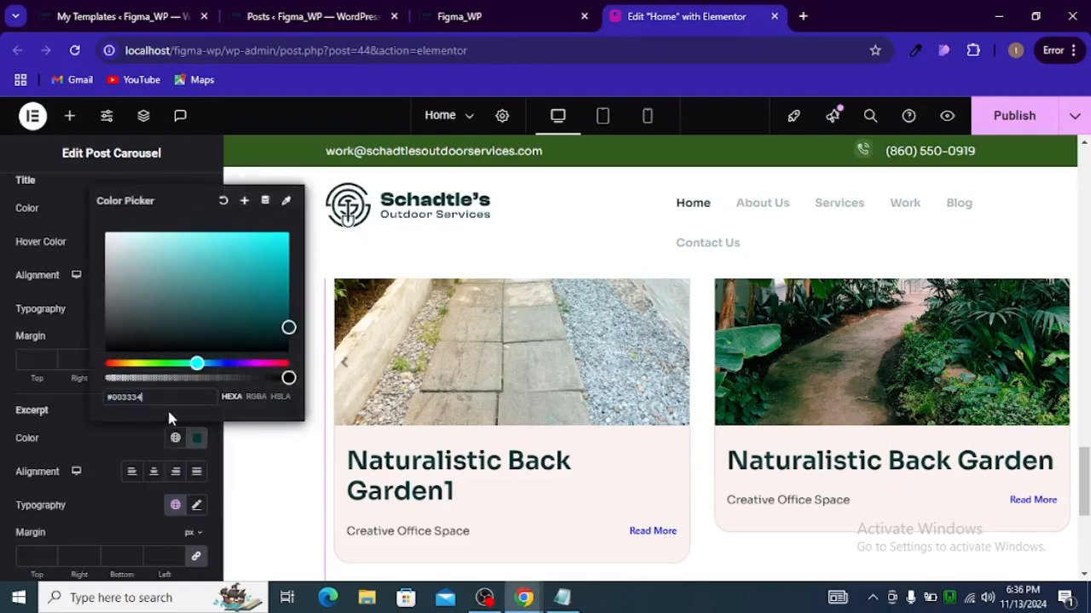
# Step: Set the excerpt typography size to 21 px
pyautogui.scroll(-1, 124, 453)
pyautogui.click(194, 426)
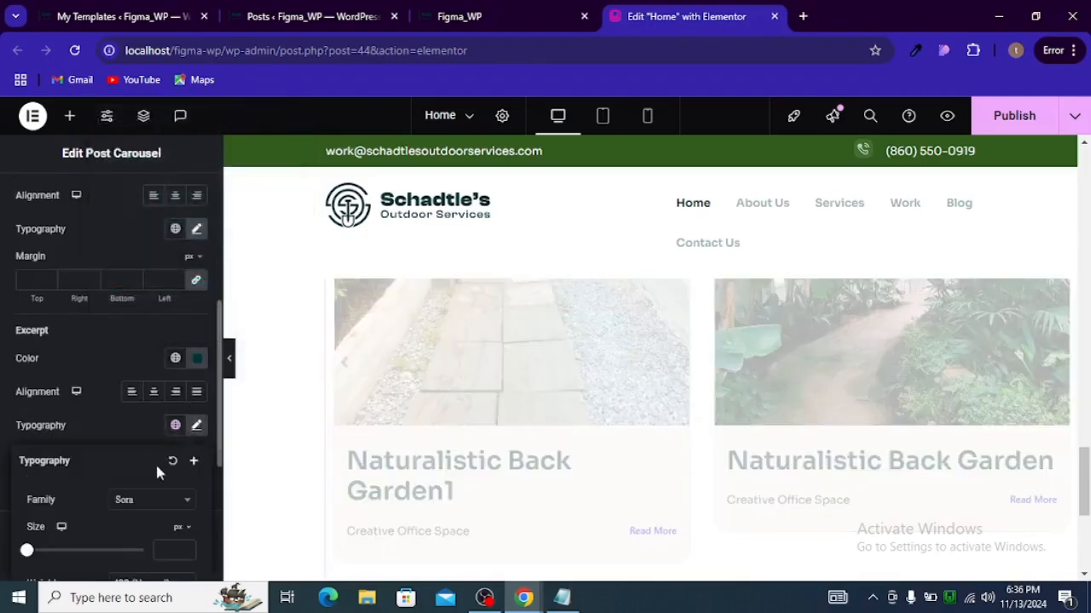
pyautogui.click(169, 554)
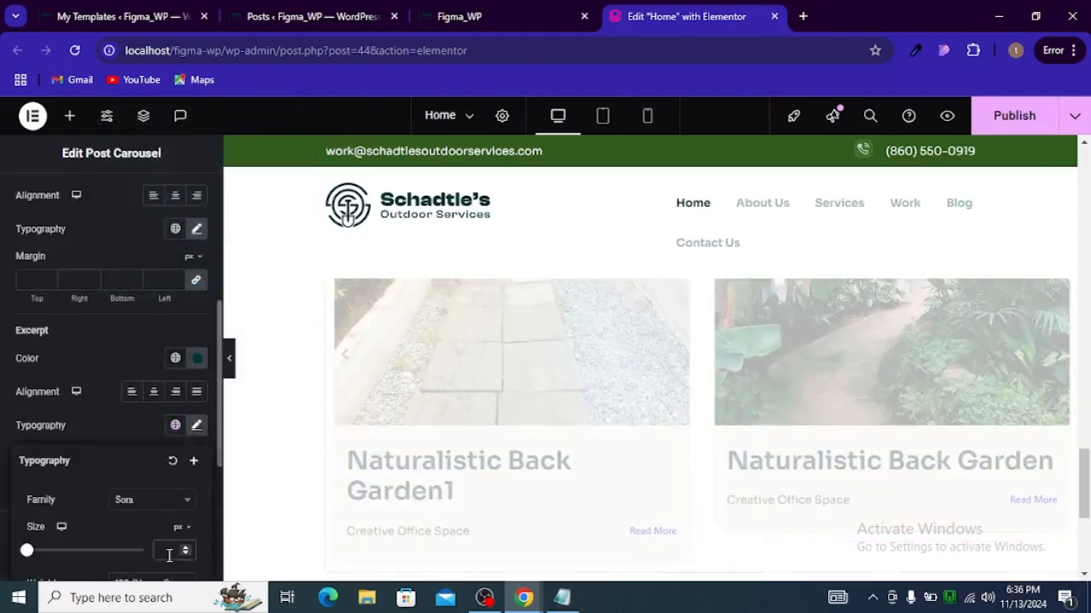
pyautogui.write('21')
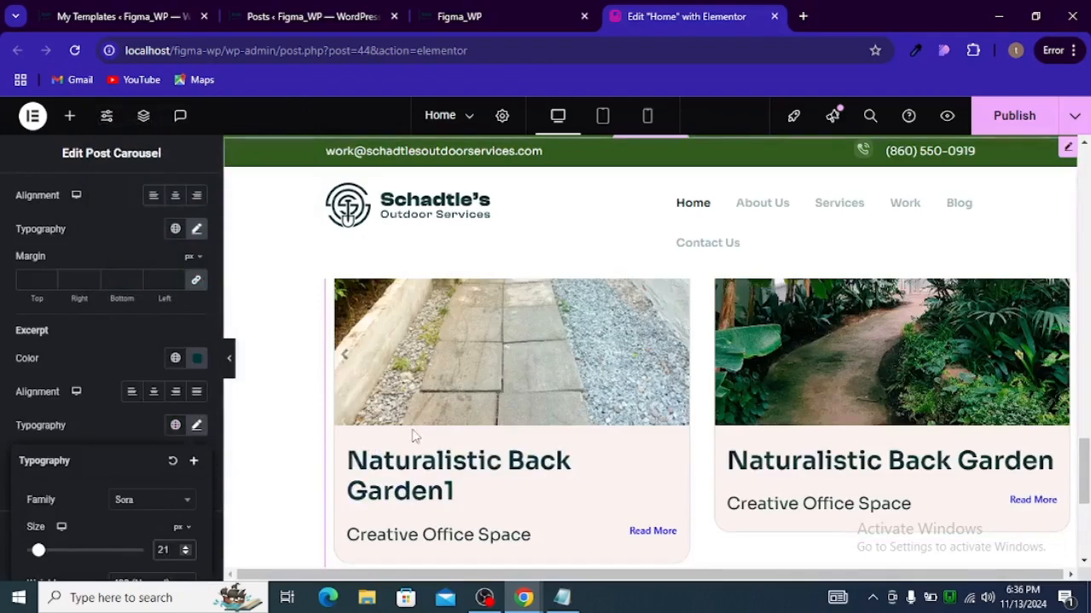
# Step: Switch to the Figma design and copy the See work button's color #003334
pyautogui.scroll(-2, 375, 445)
pyautogui.hotkey('alt', 'Tab')
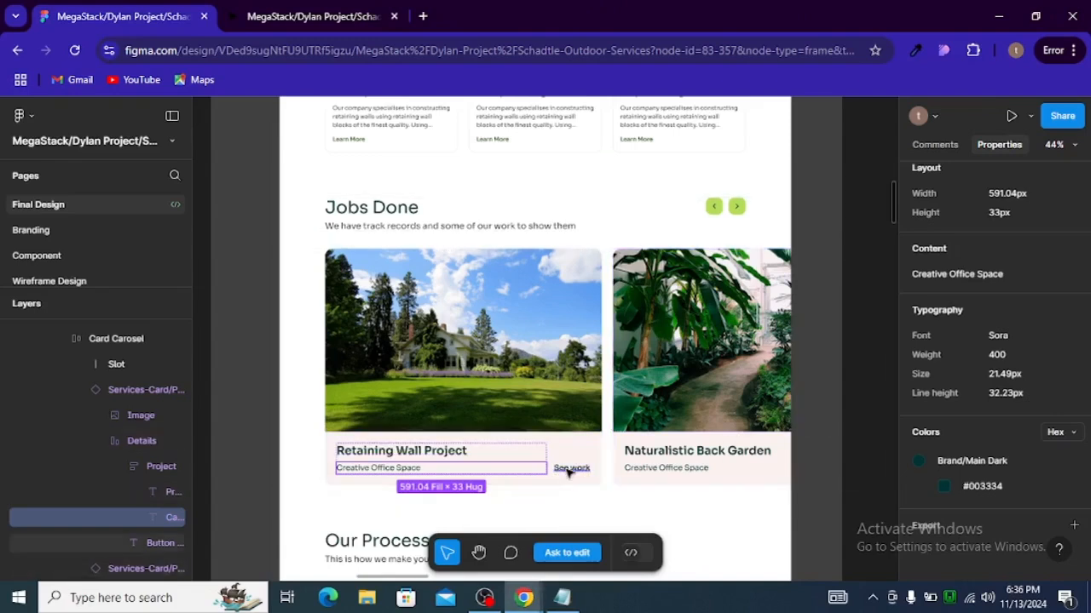
pyautogui.click(569, 470)
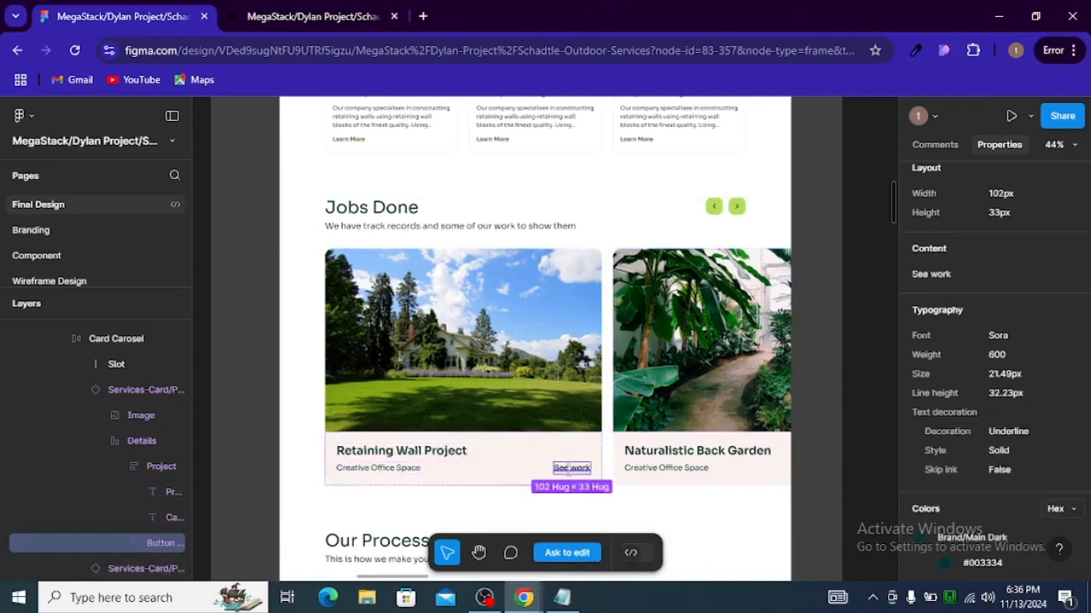
pyautogui.scroll(-3, 963, 431)
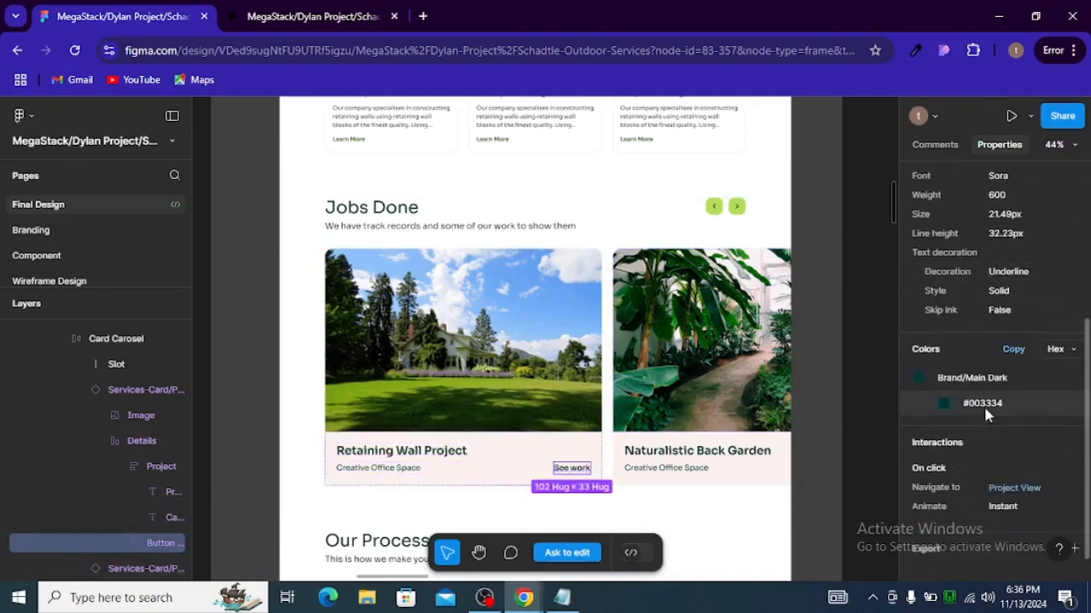
pyautogui.click(985, 409)
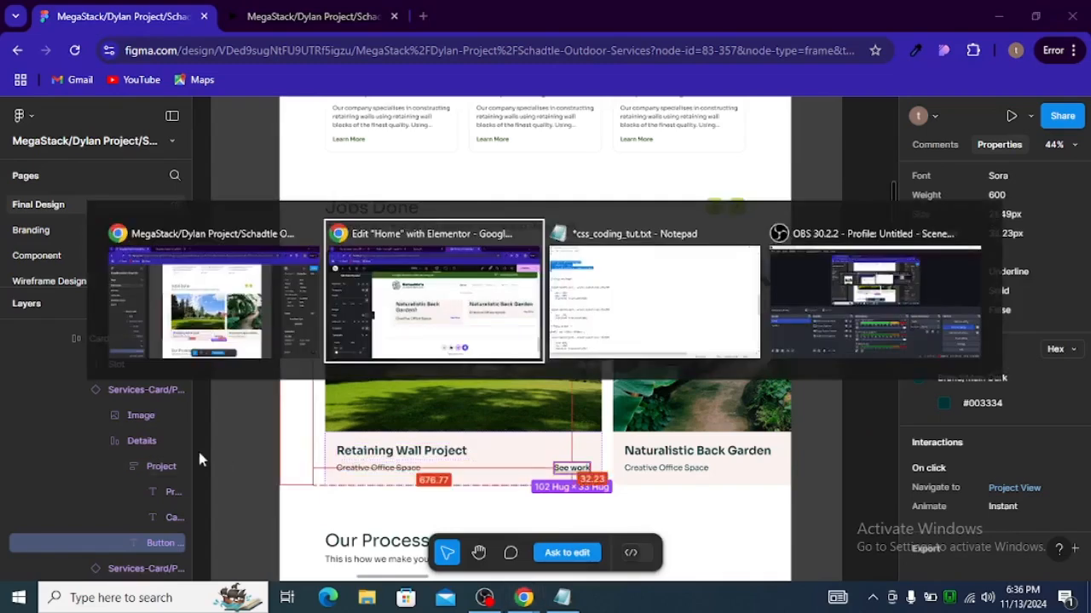
pyautogui.hotkey('alt', 'Tab')
# Step: Set the Read More button's normal text color to #003334
pyautogui.scroll(-2, 151, 433)
pyautogui.scroll(-2, 150, 433)
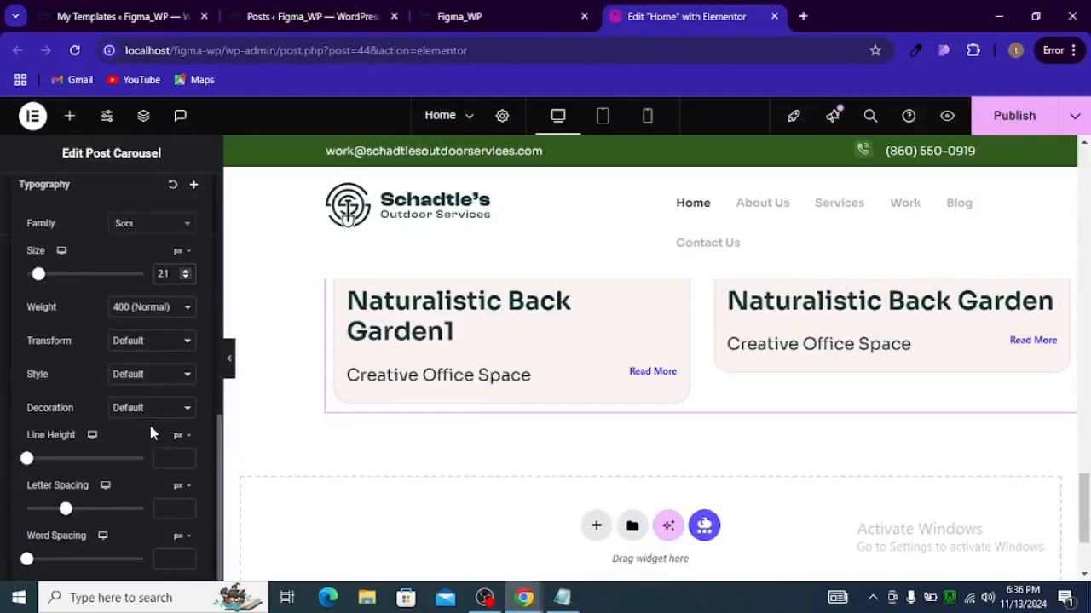
pyautogui.scroll(4, 96, 396)
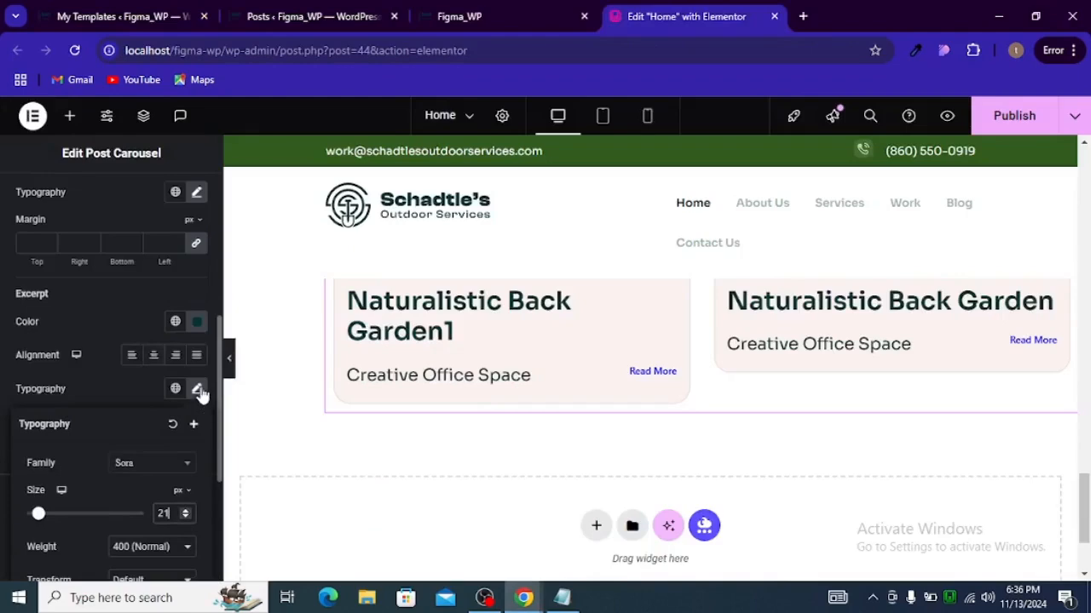
pyautogui.click(198, 391)
pyautogui.scroll(3, 71, 434)
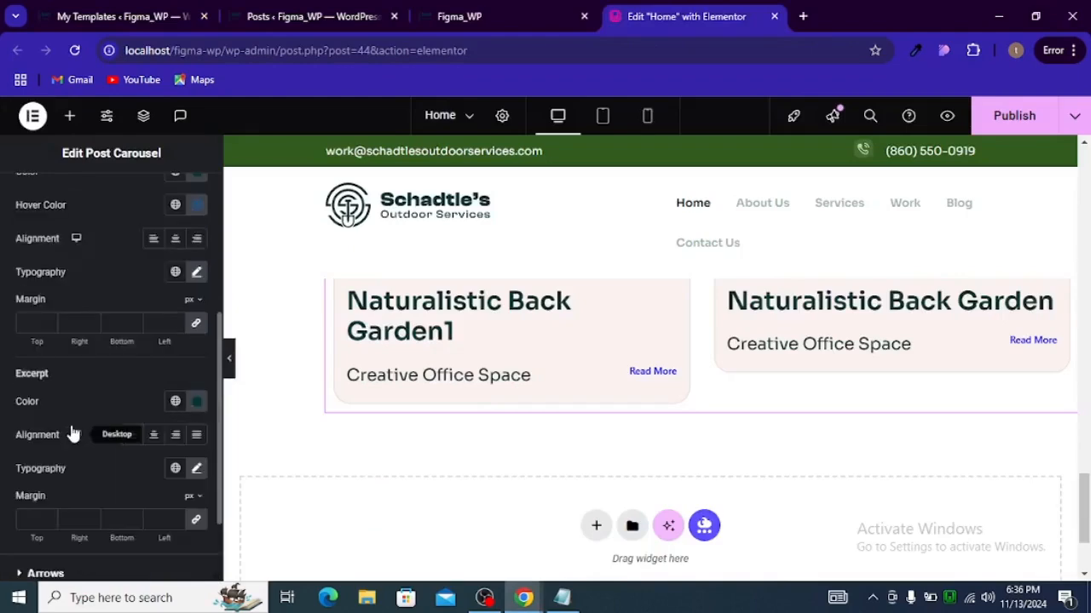
pyautogui.scroll(2, 77, 422)
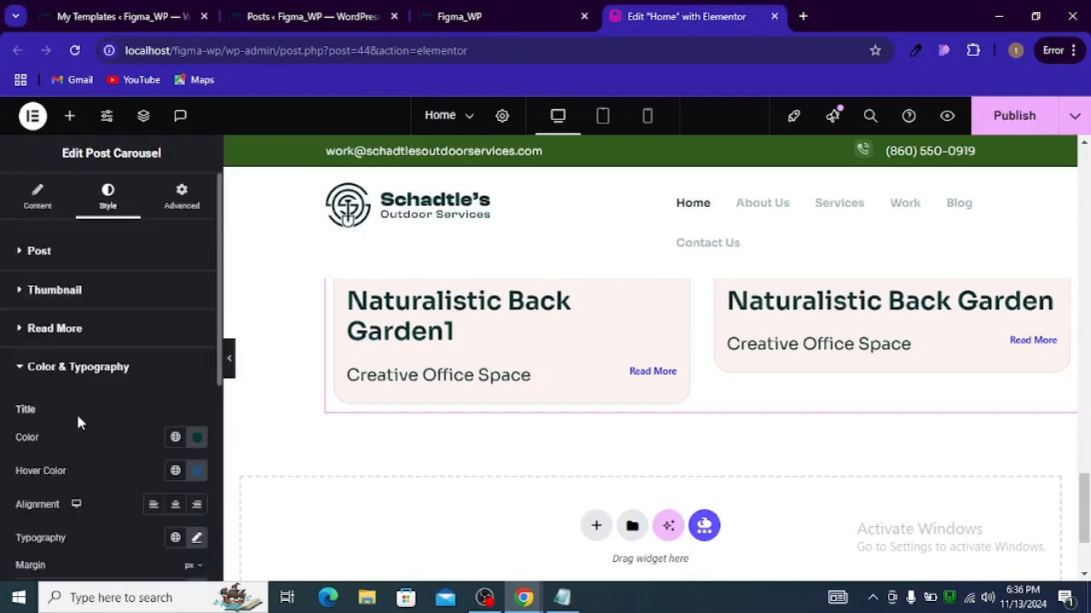
pyautogui.click(67, 339)
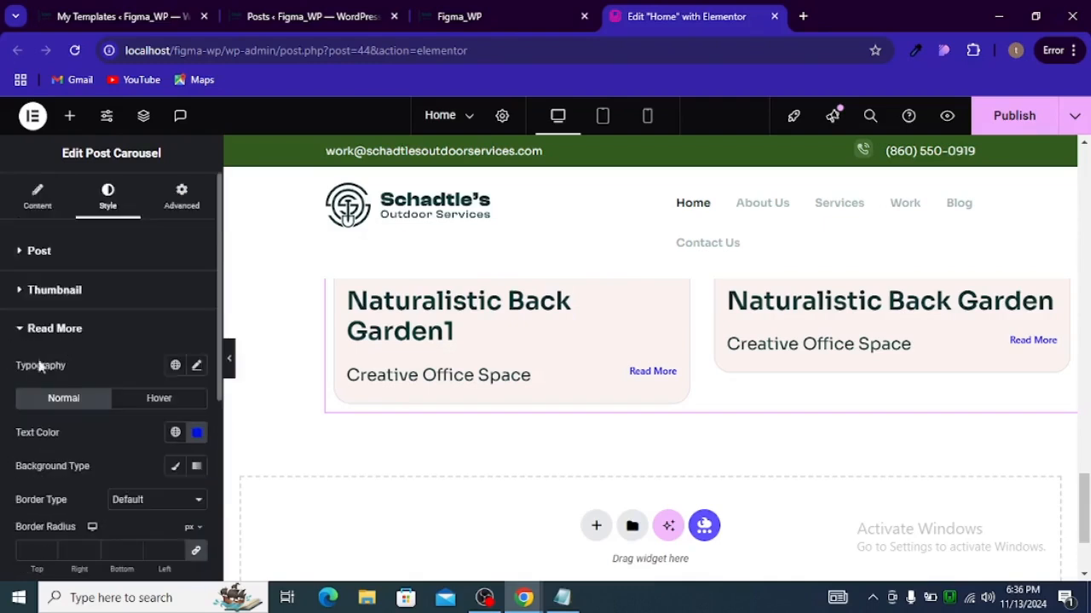
pyautogui.click(199, 435)
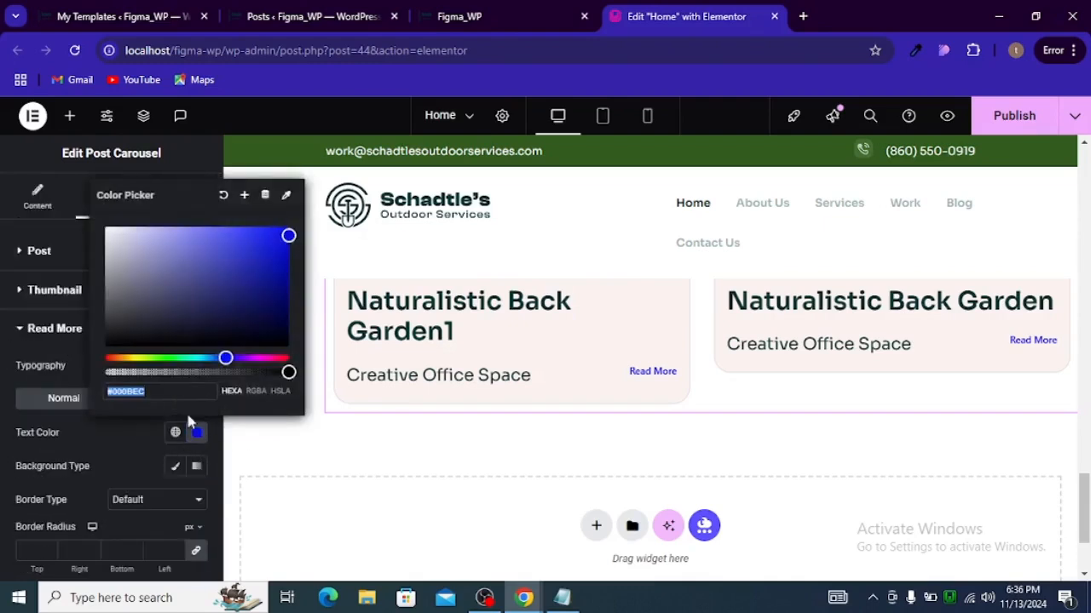
pyautogui.hotkey('ctrl', 'v')
pyautogui.scroll(-2, 134, 501)
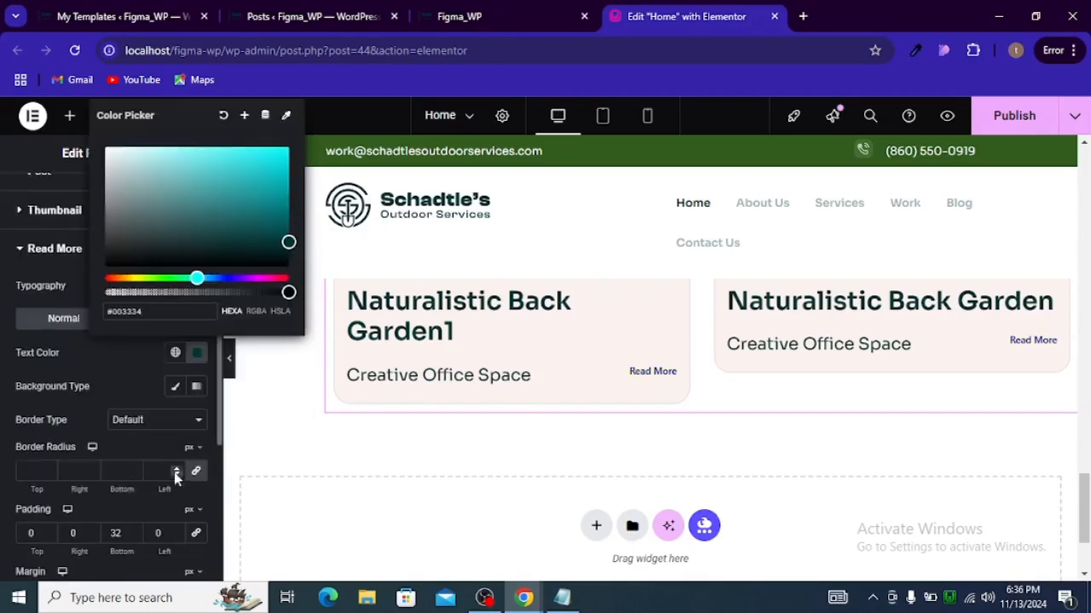
pyautogui.click(100, 417)
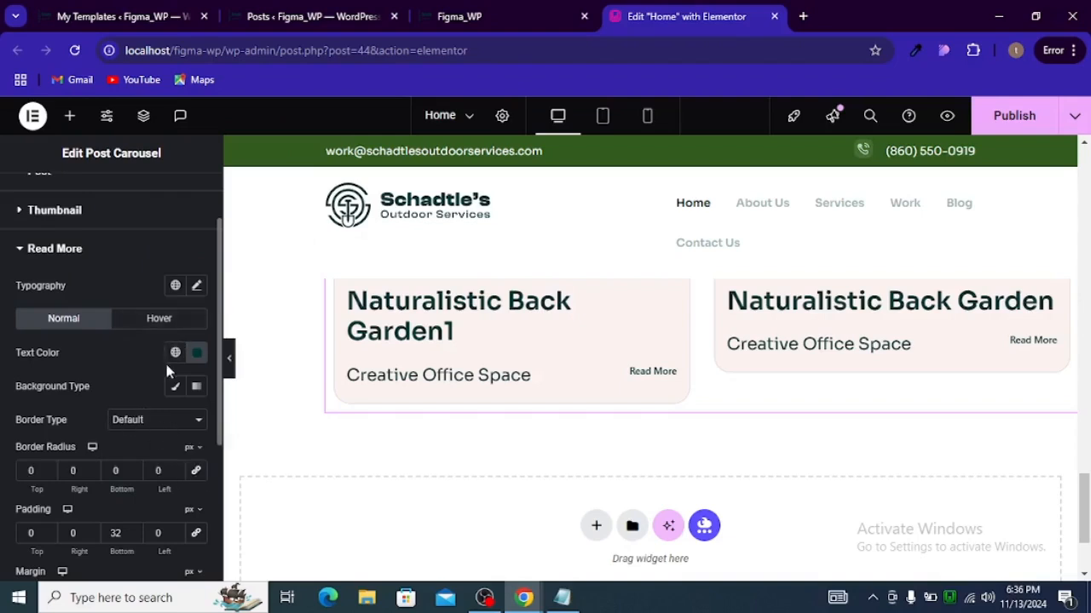
# Step: Set the Read More typography to size 21 px and weight 600 (Semi Bold)
pyautogui.scroll(-2, 148, 402)
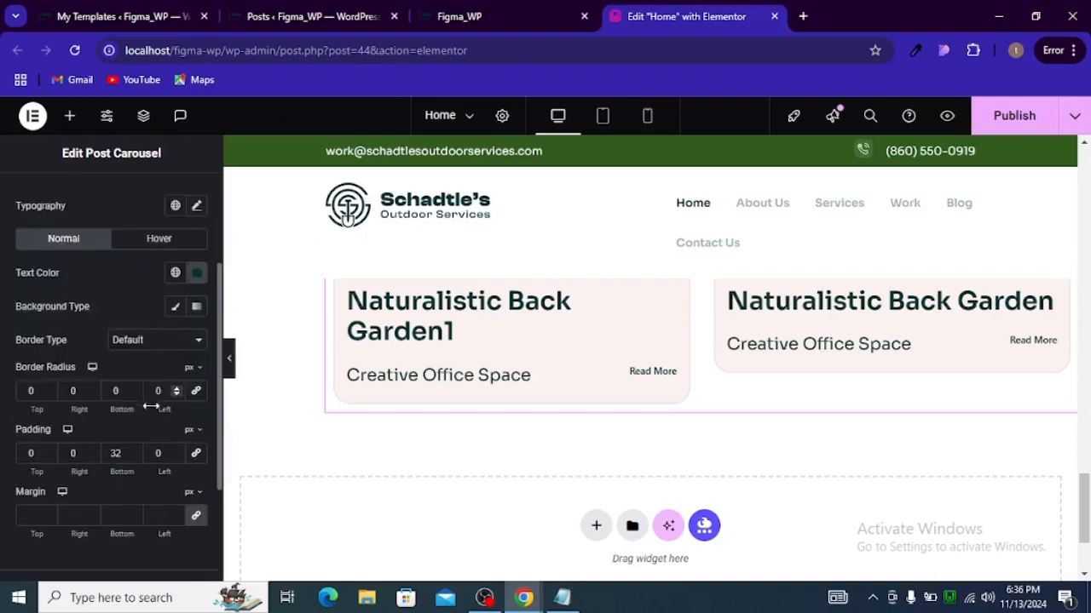
pyautogui.scroll(2, 159, 410)
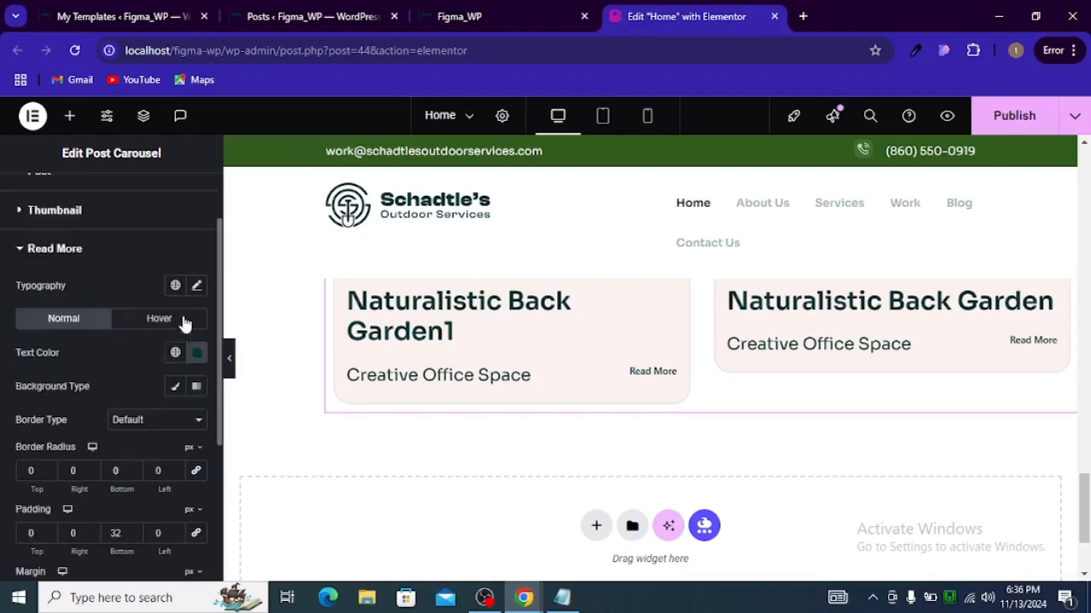
pyautogui.click(196, 286)
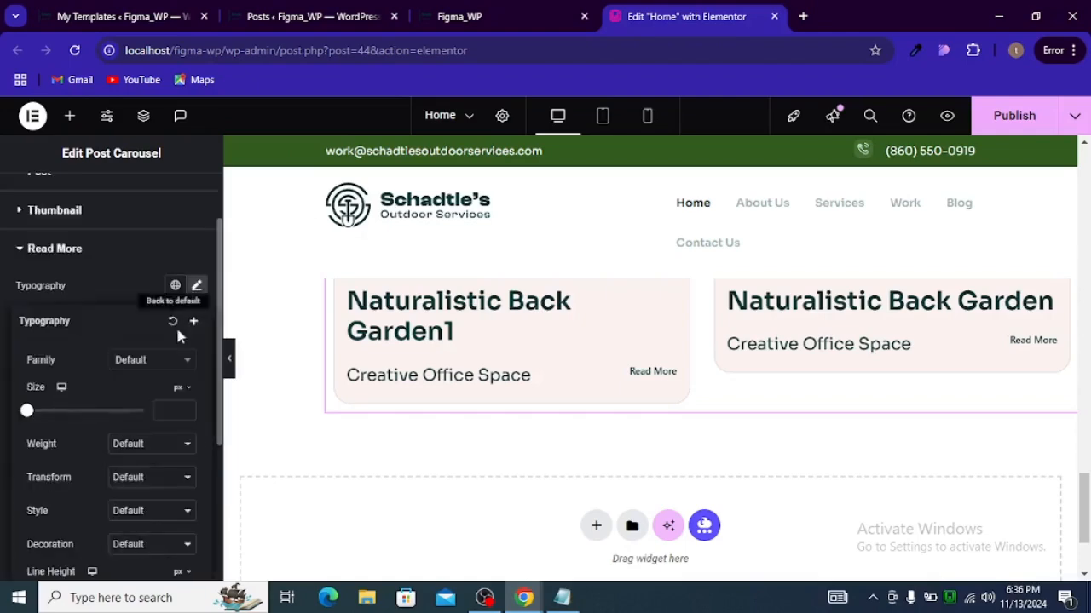
pyautogui.click(162, 411)
pyautogui.write('21')
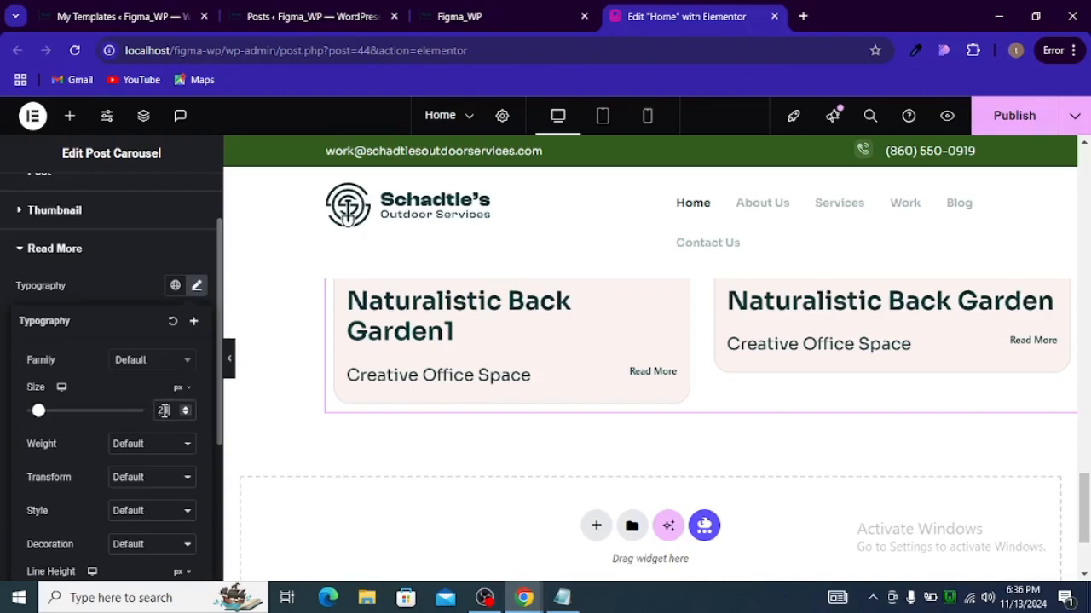
pyautogui.click(151, 450)
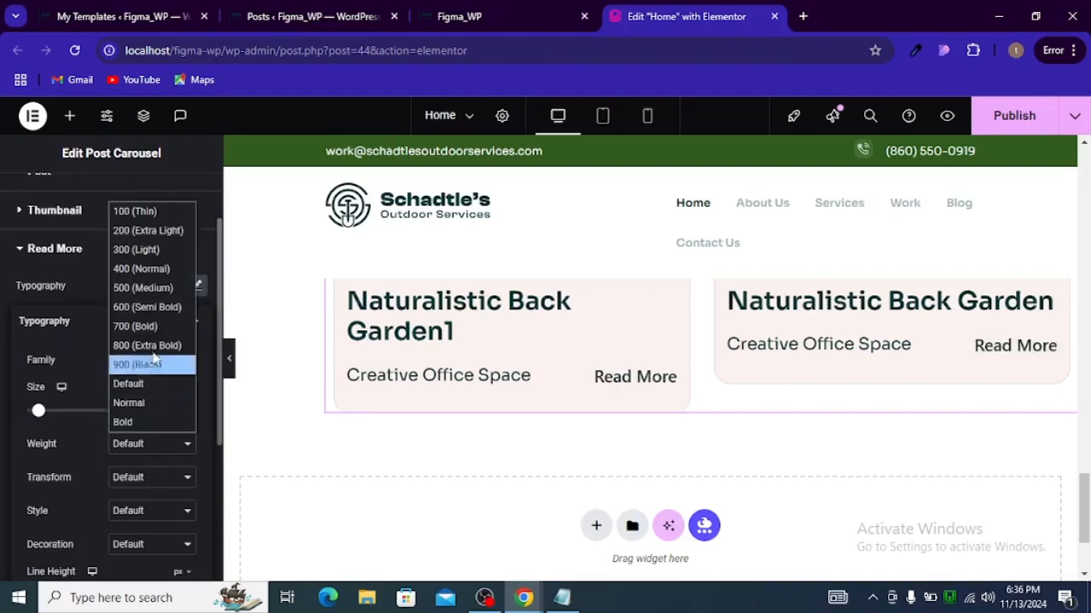
pyautogui.click(158, 313)
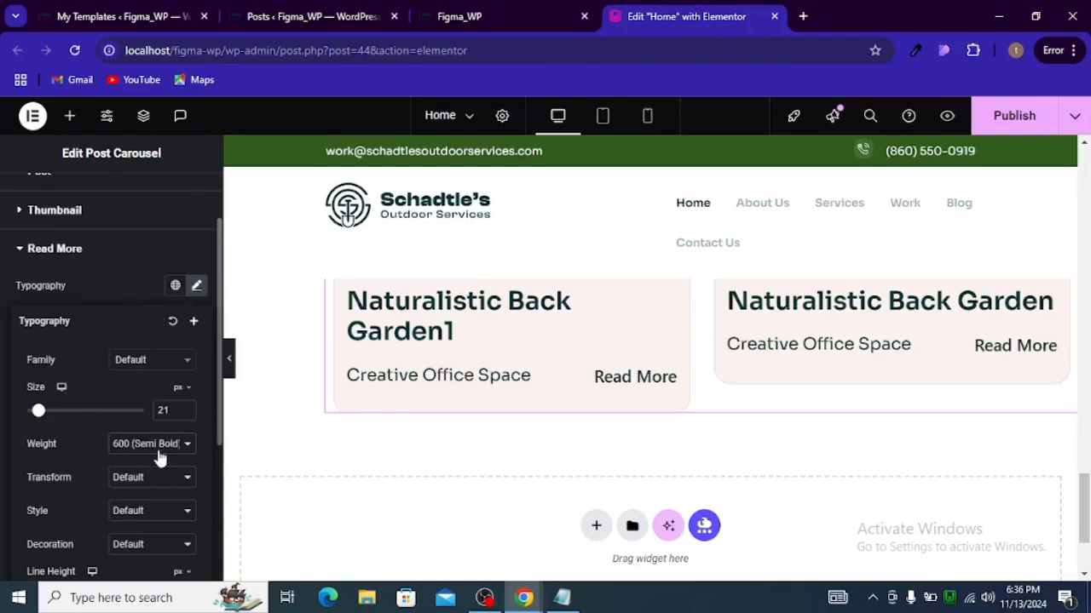
# Step: Set the Read More text decoration to Underline
pyautogui.scroll(-1, 128, 452)
pyautogui.click(134, 442)
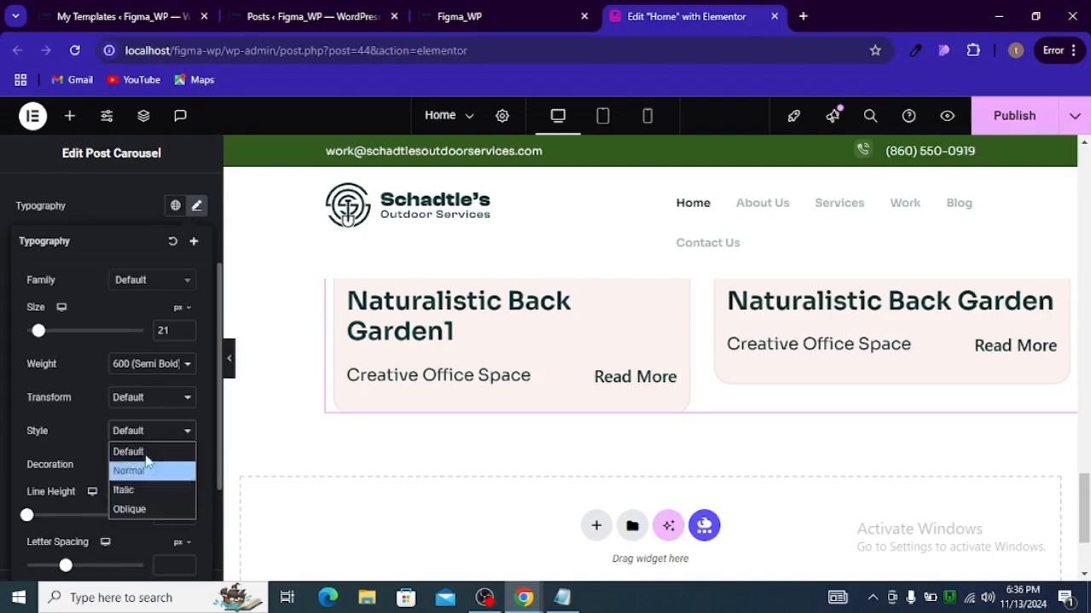
pyautogui.click(139, 449)
pyautogui.click(137, 464)
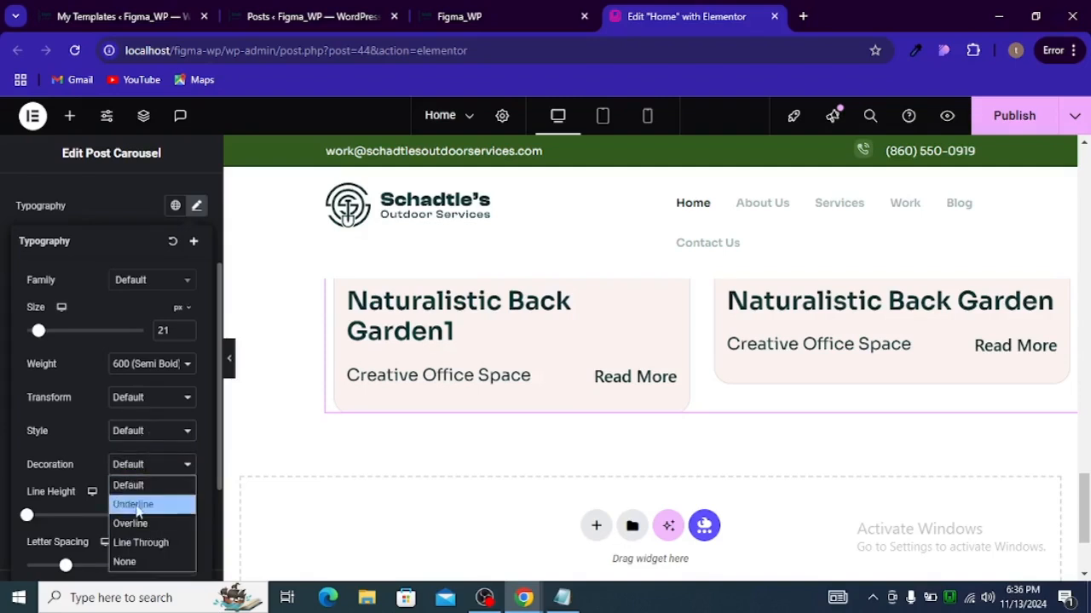
pyautogui.click(134, 503)
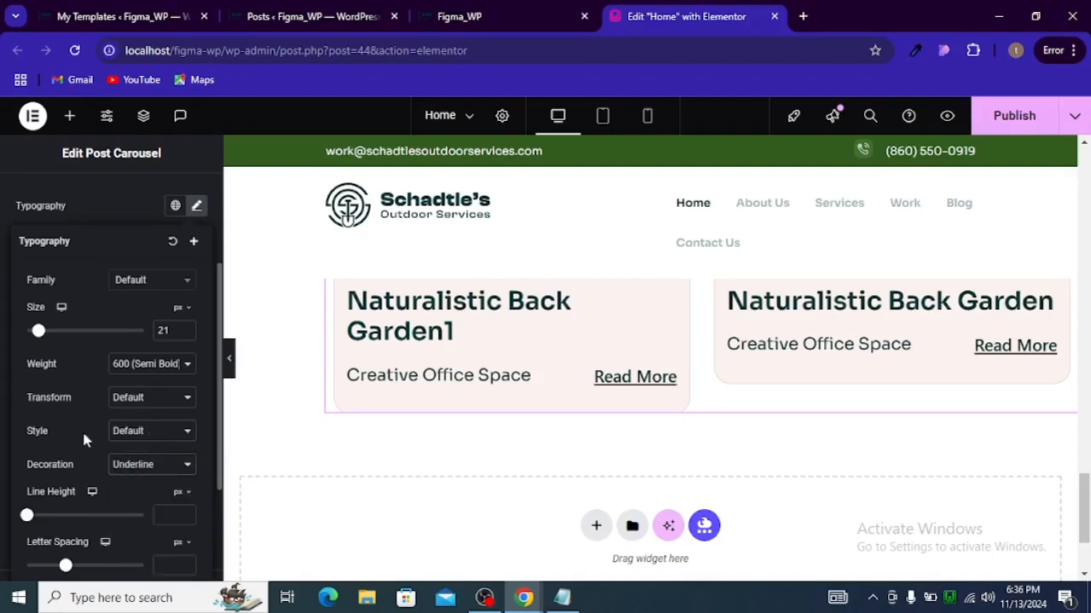
# Step: Examine the post carousel's Carousel Settings options in the content settings
pyautogui.scroll(2, 82, 429)
pyautogui.click(36, 343)
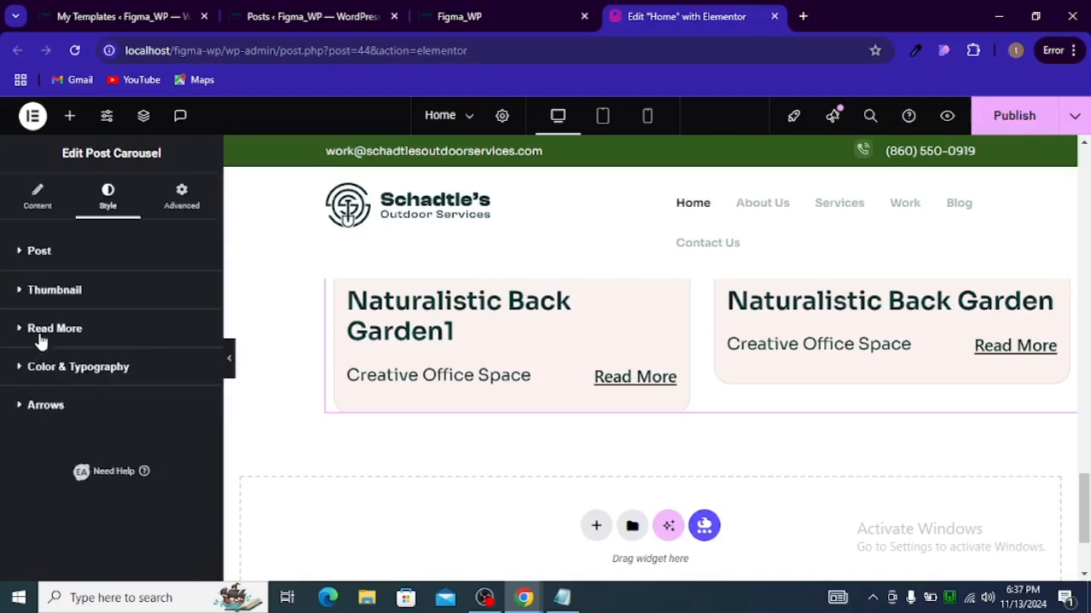
pyautogui.click(36, 200)
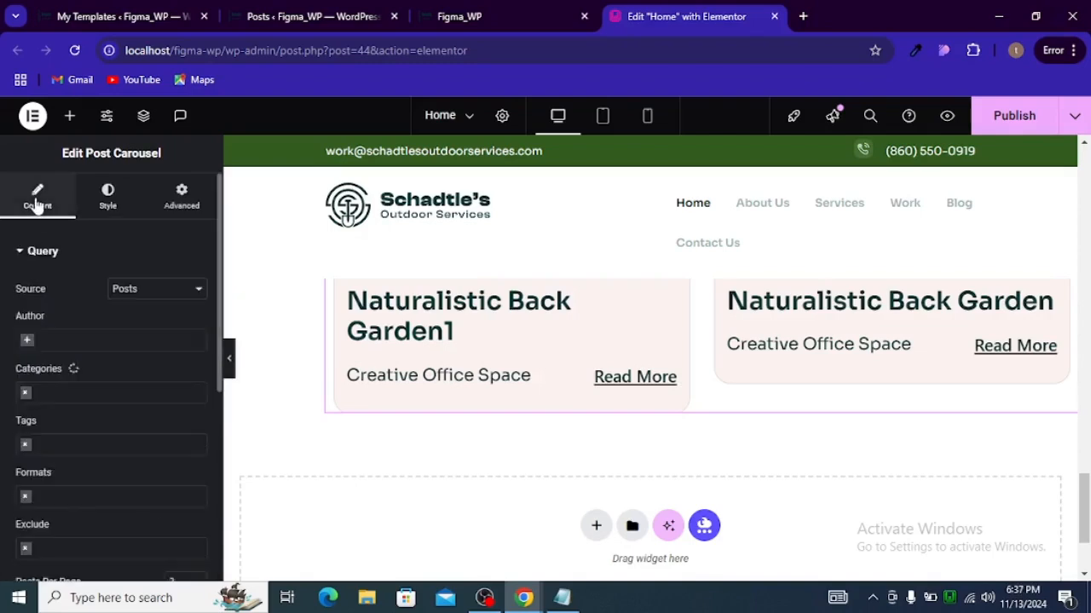
pyautogui.scroll(-5, 51, 357)
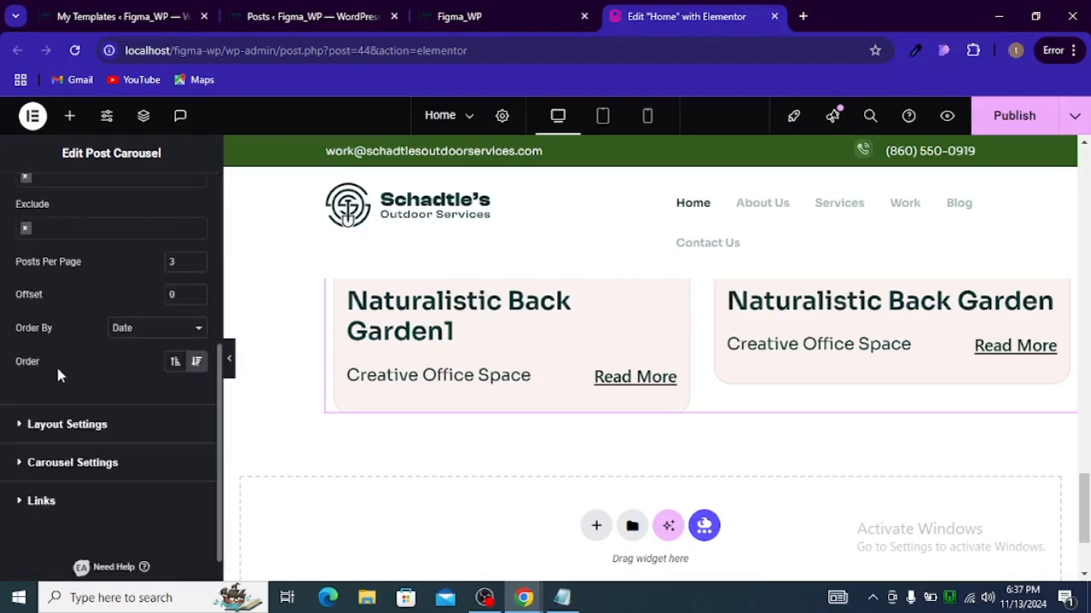
pyautogui.click(48, 463)
pyautogui.scroll(-1, 51, 460)
pyautogui.scroll(-4, 72, 441)
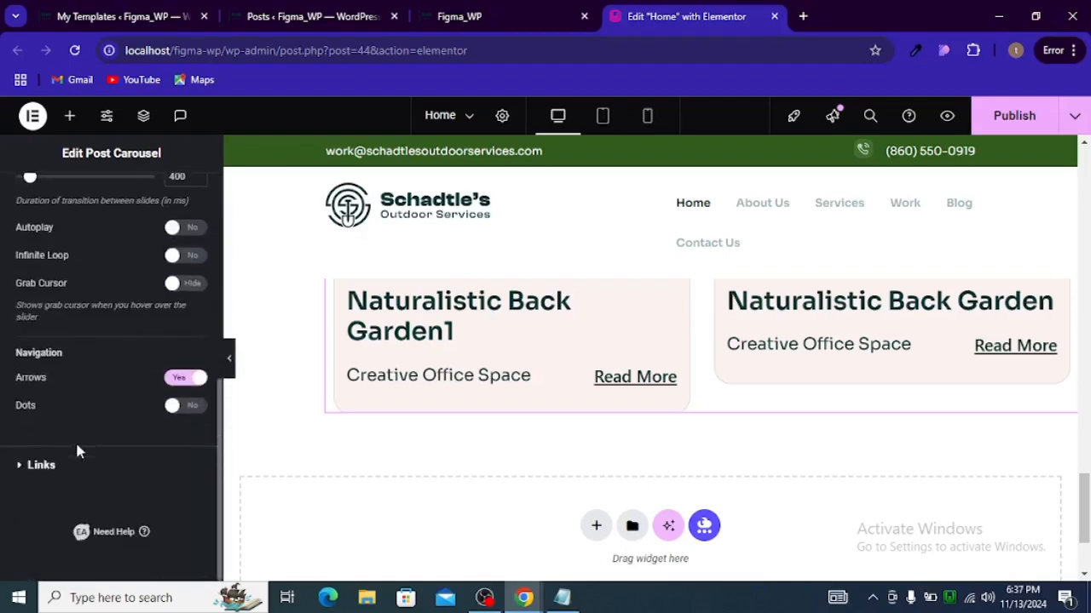
pyautogui.scroll(4, 75, 447)
pyautogui.scroll(-4, 75, 447)
pyautogui.scroll(4, 60, 448)
pyautogui.scroll(1, 68, 401)
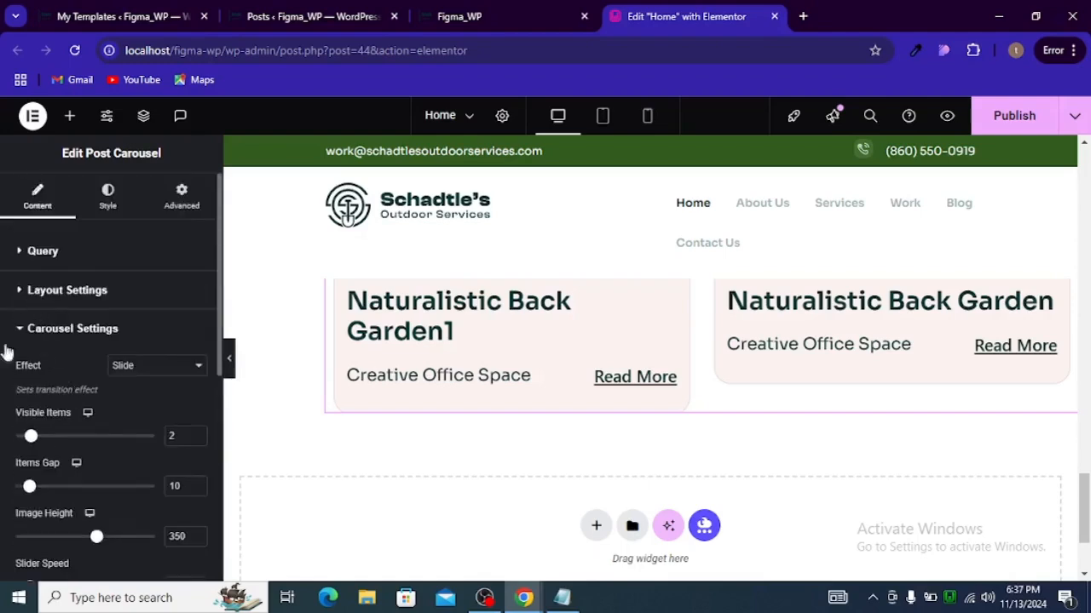
# Step: Change the carousel's read more button text to See work in the layout settings
pyautogui.click(17, 334)
pyautogui.click(20, 294)
pyautogui.scroll(-4, 38, 311)
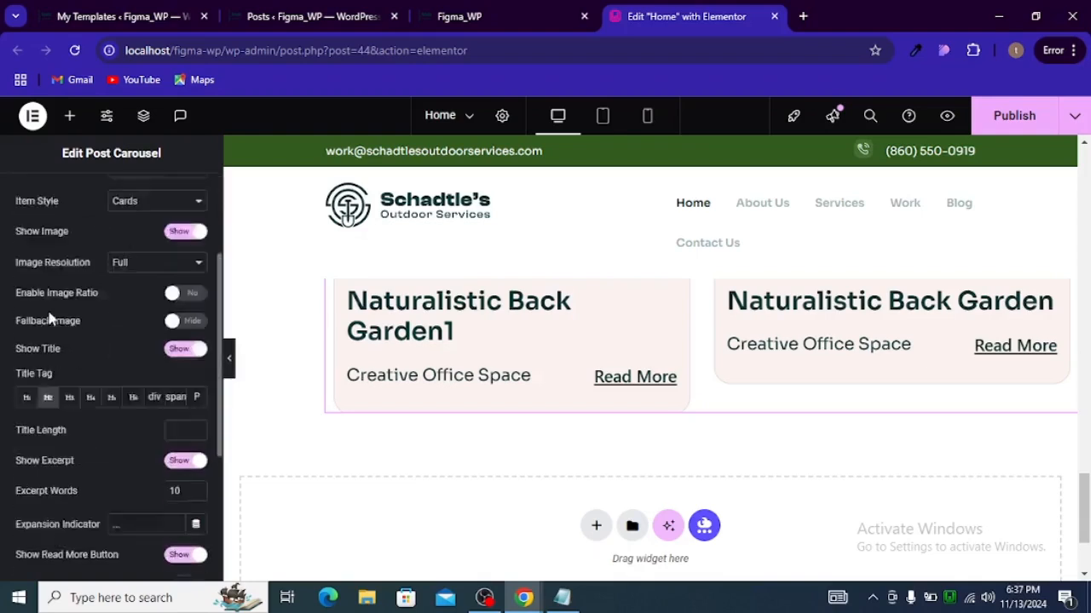
pyautogui.tripleClick(132, 426)
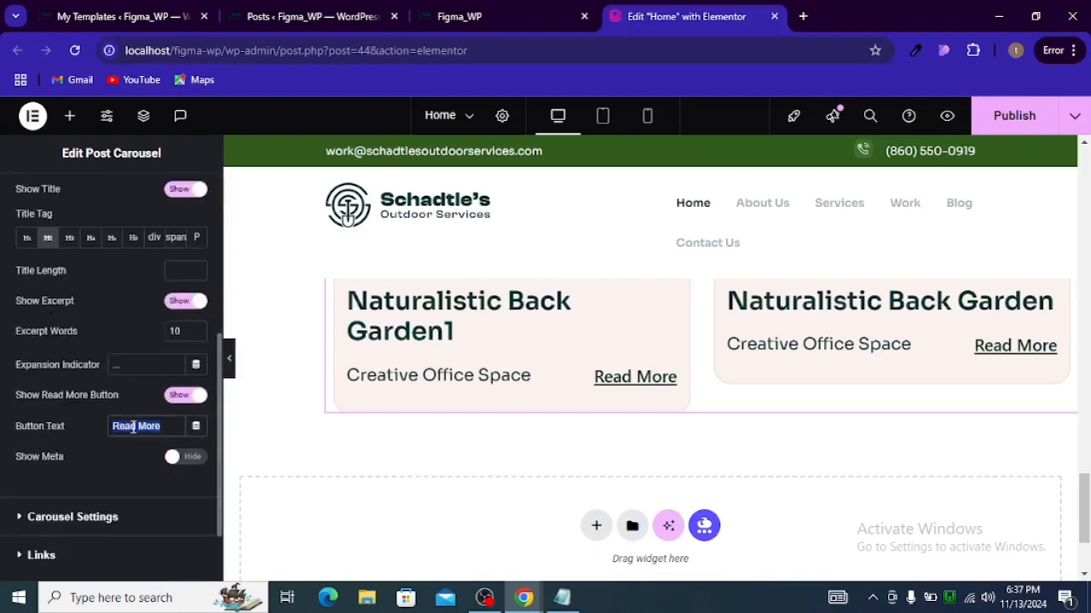
pyautogui.write('See')
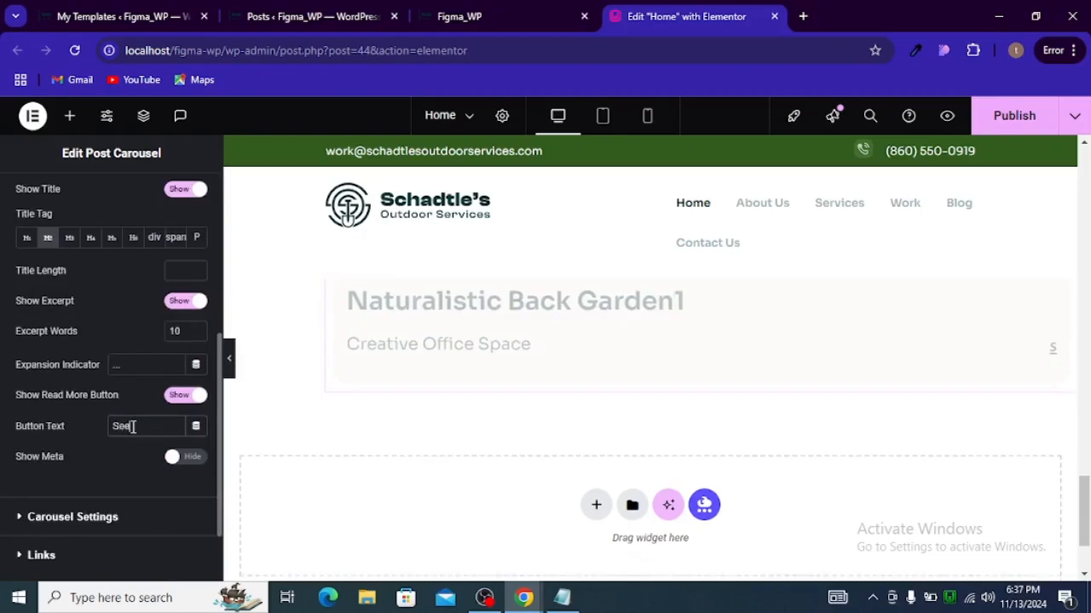
pyautogui.write(' work')
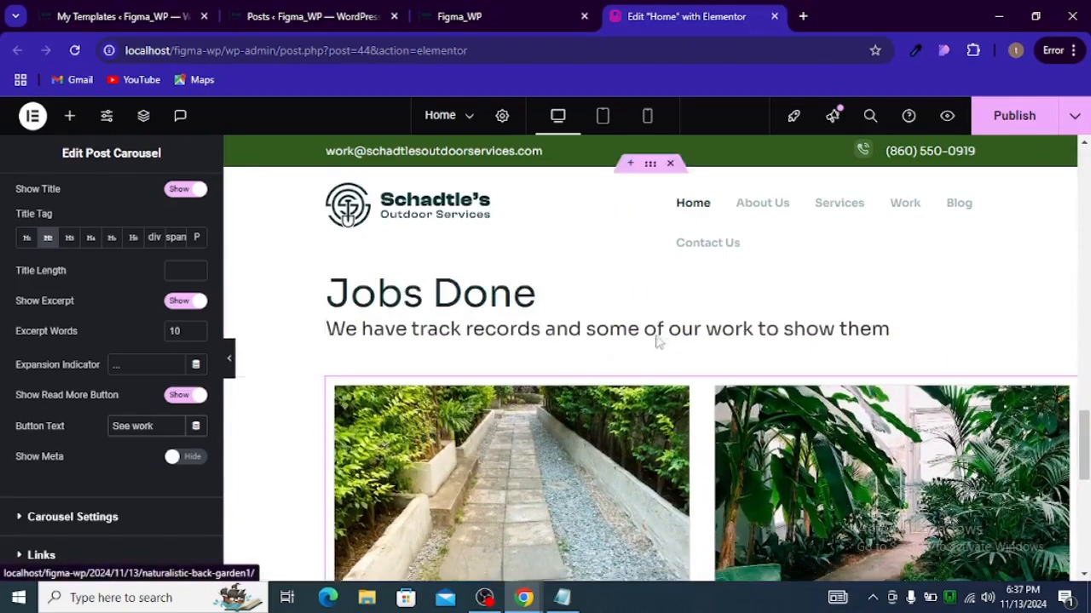
# Step: Update the page to save the Read More changes
pyautogui.click(981, 132)
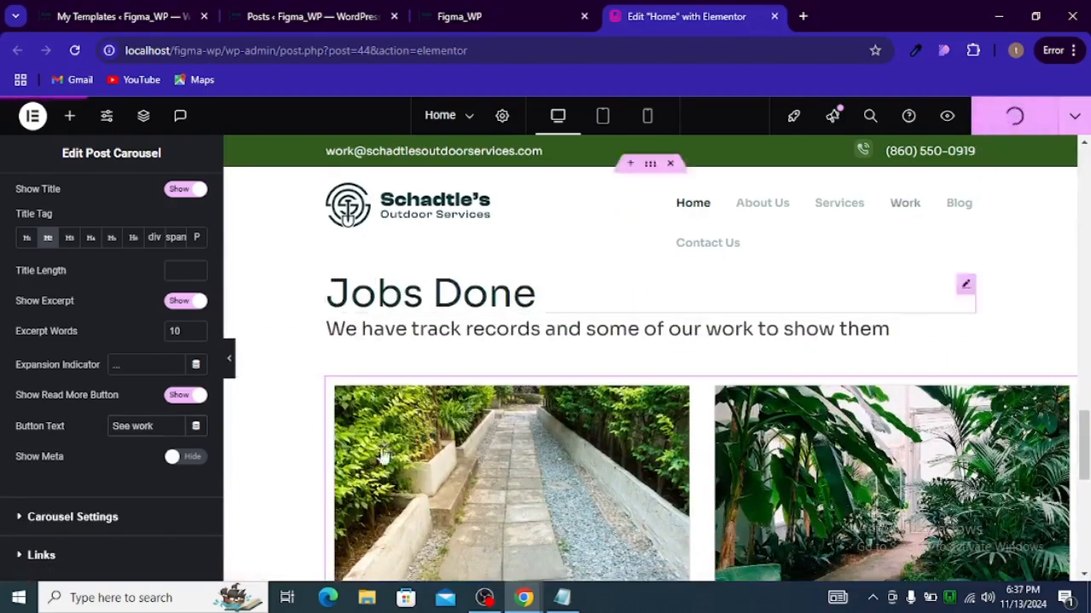
pyautogui.scroll(-2, 477, 426)
pyautogui.scroll(5, 107, 441)
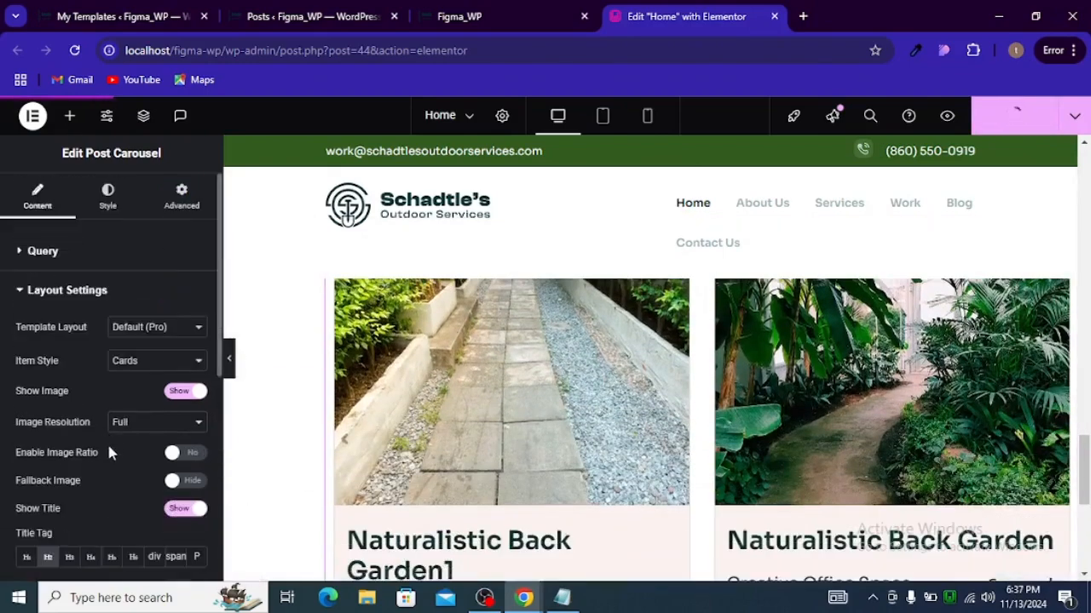
# Step: Set the carousel arrows' border radius to 35 %
pyautogui.click(108, 197)
pyautogui.scroll(-3, 98, 426)
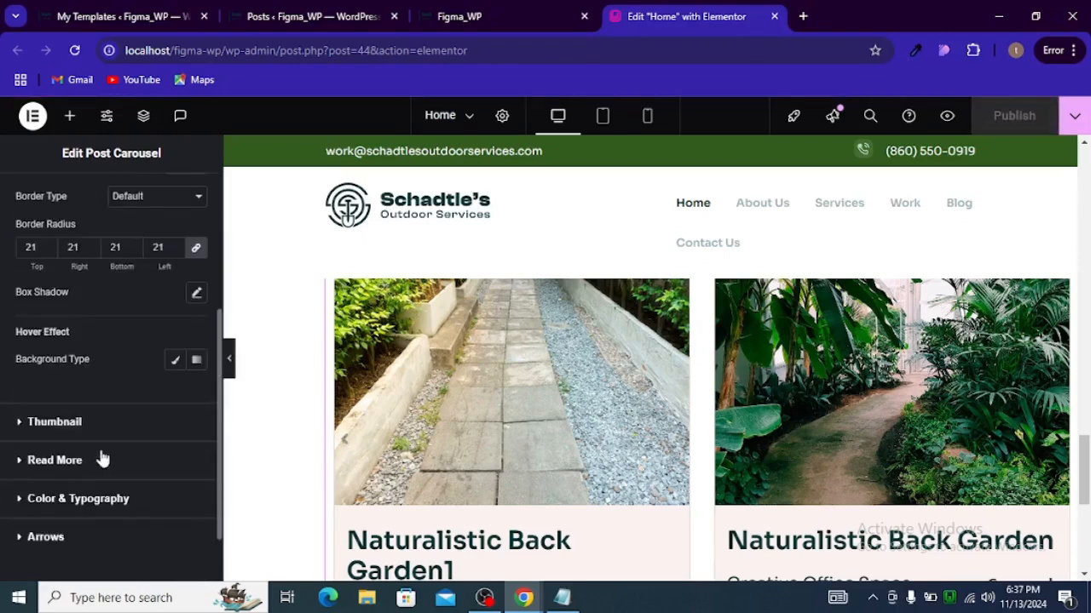
pyautogui.click(46, 539)
pyautogui.scroll(-2, 90, 426)
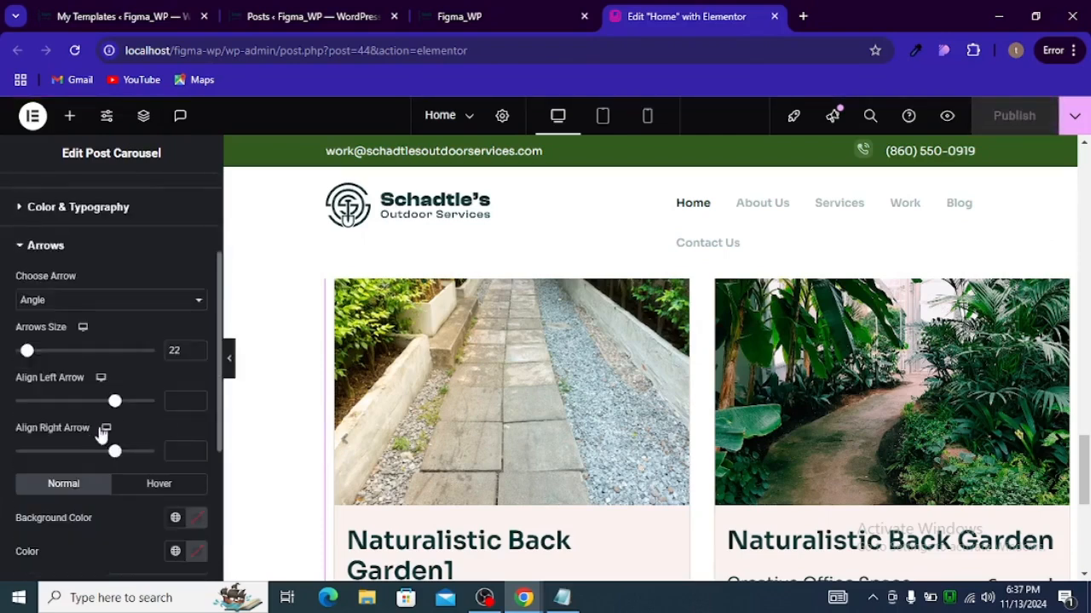
pyautogui.scroll(-2, 100, 426)
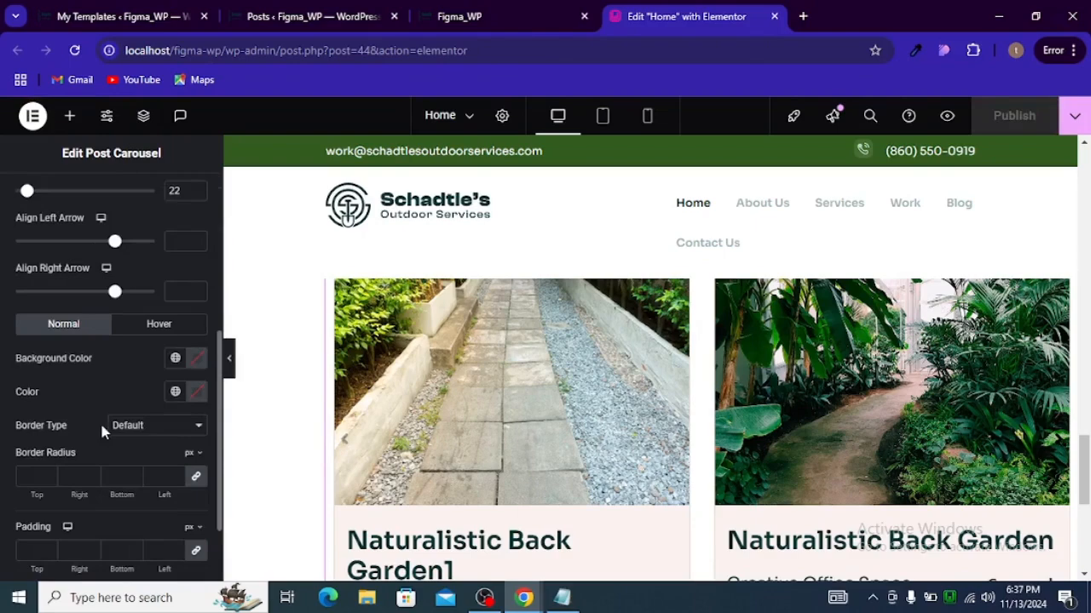
pyautogui.click(191, 479)
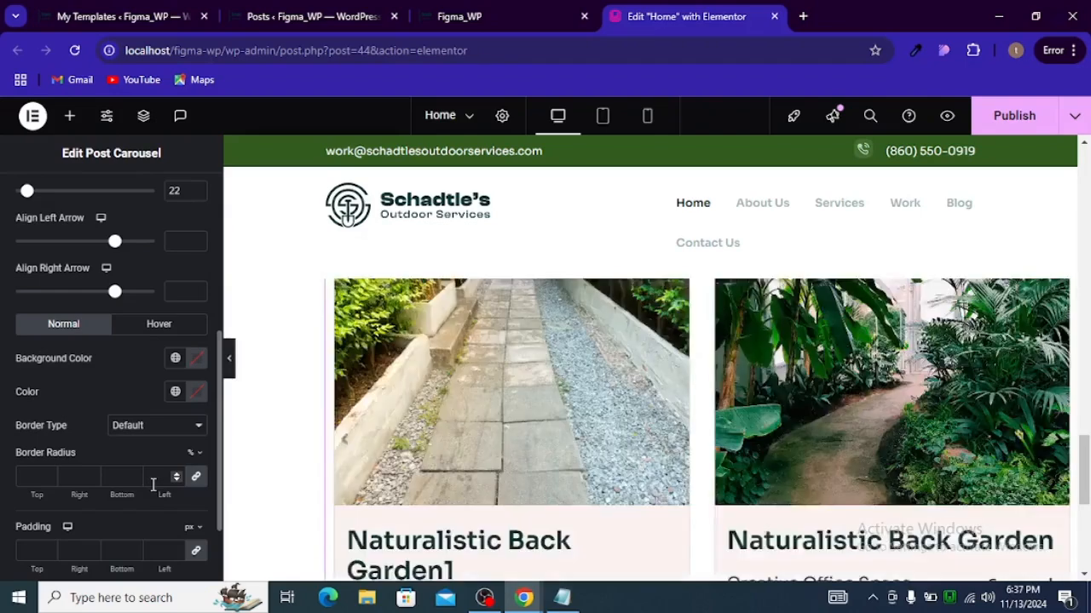
pyautogui.click(153, 482)
pyautogui.write('35')
# Step: Set the arrows' padding to 22 px on all sides
pyautogui.scroll(-1, 153, 484)
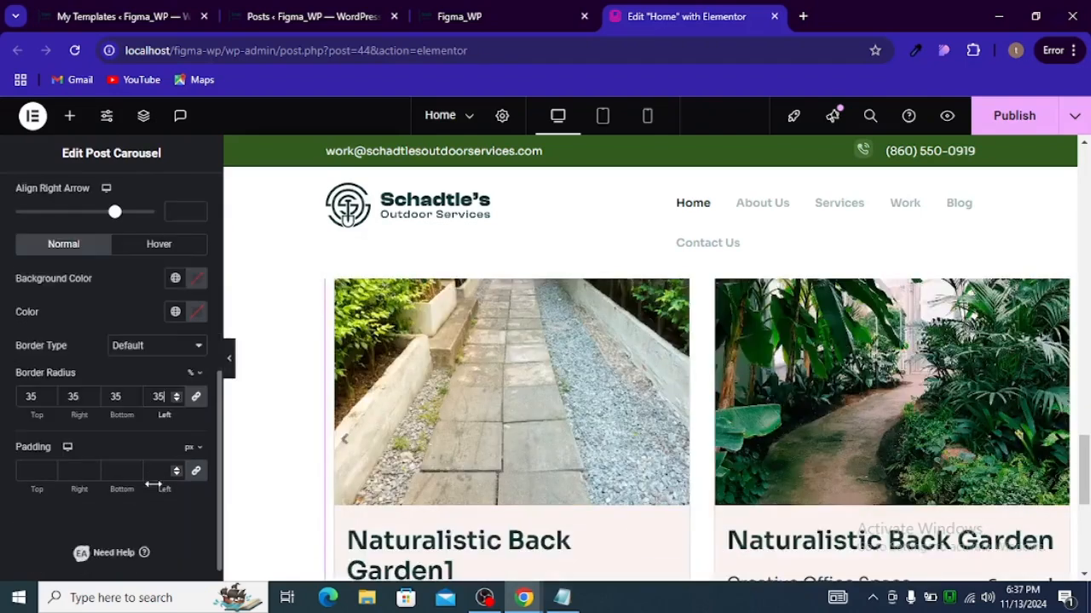
pyautogui.click(115, 474)
pyautogui.write('22')
pyautogui.scroll(1, 115, 446)
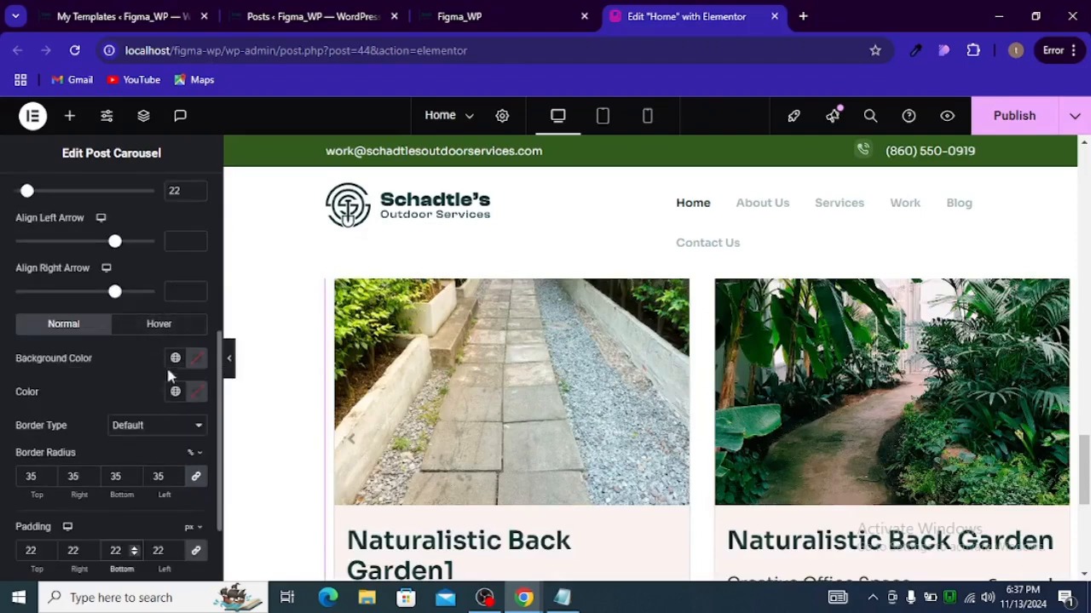
# Step: Set the arrows' background color to global brand_sec and their icon color to brand_main
pyautogui.click(175, 357)
pyautogui.click(80, 275)
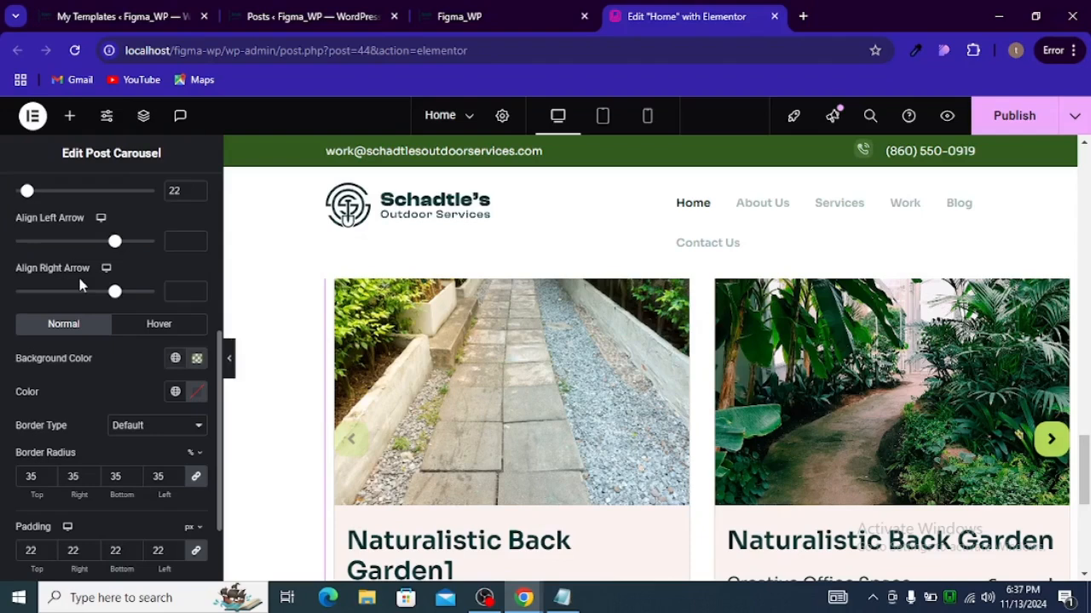
pyautogui.click(176, 391)
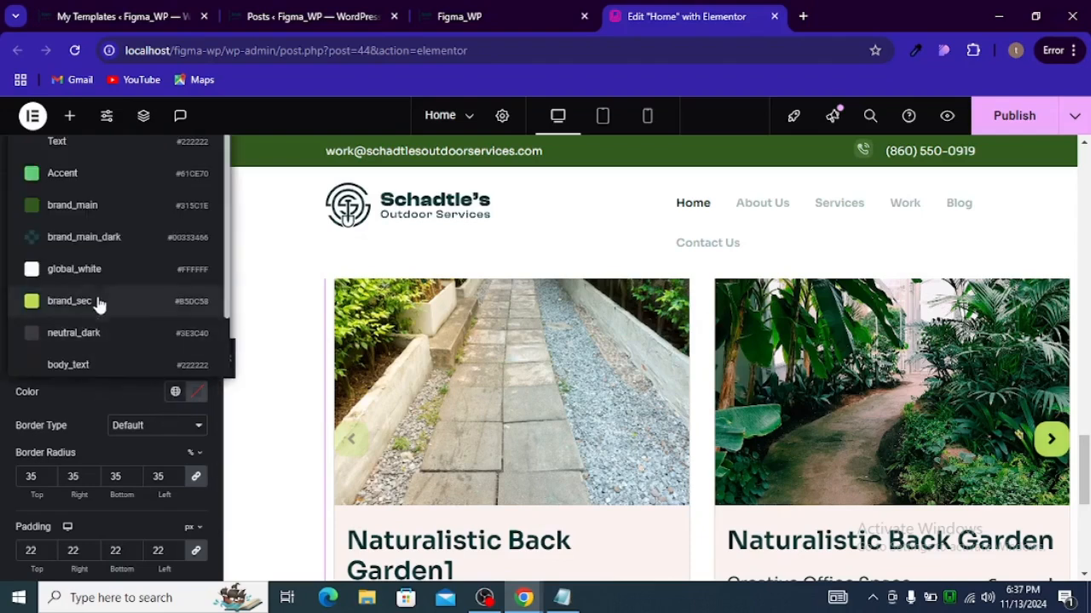
pyautogui.scroll(-2, 97, 298)
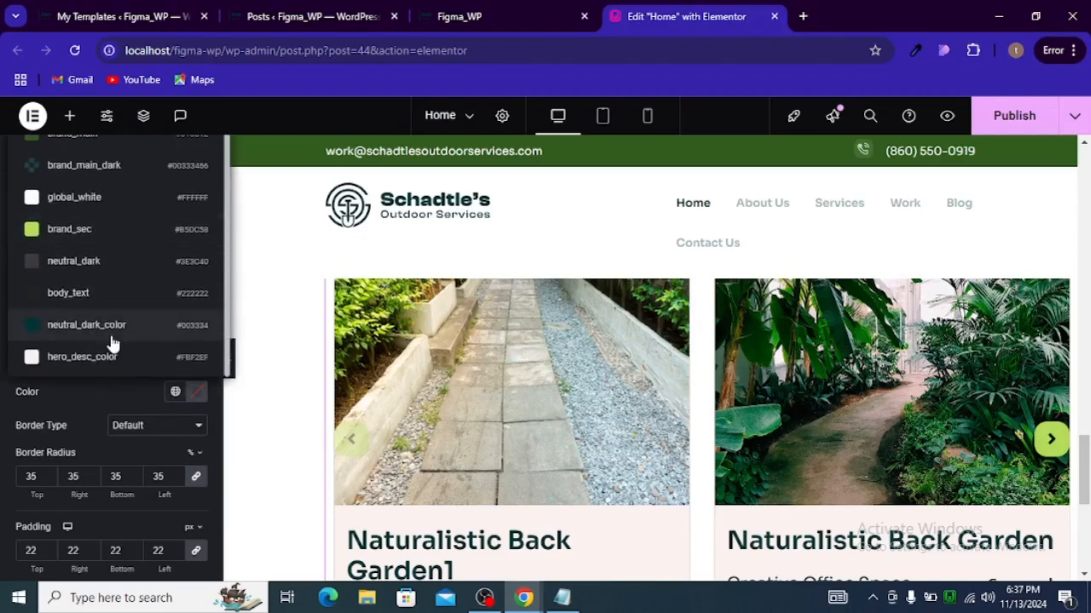
pyautogui.scroll(2, 105, 358)
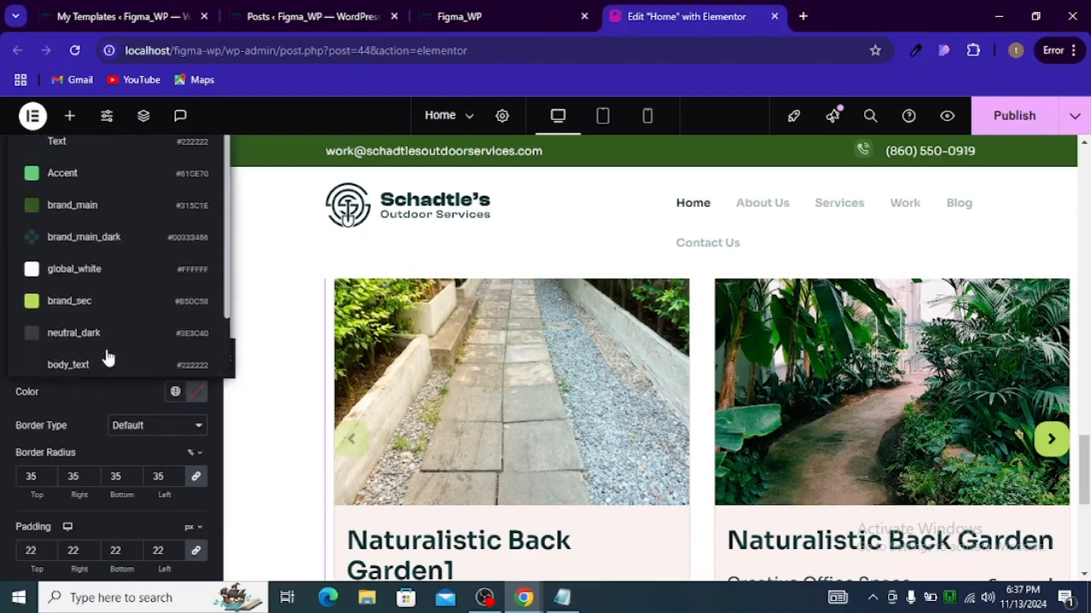
pyautogui.click(119, 209)
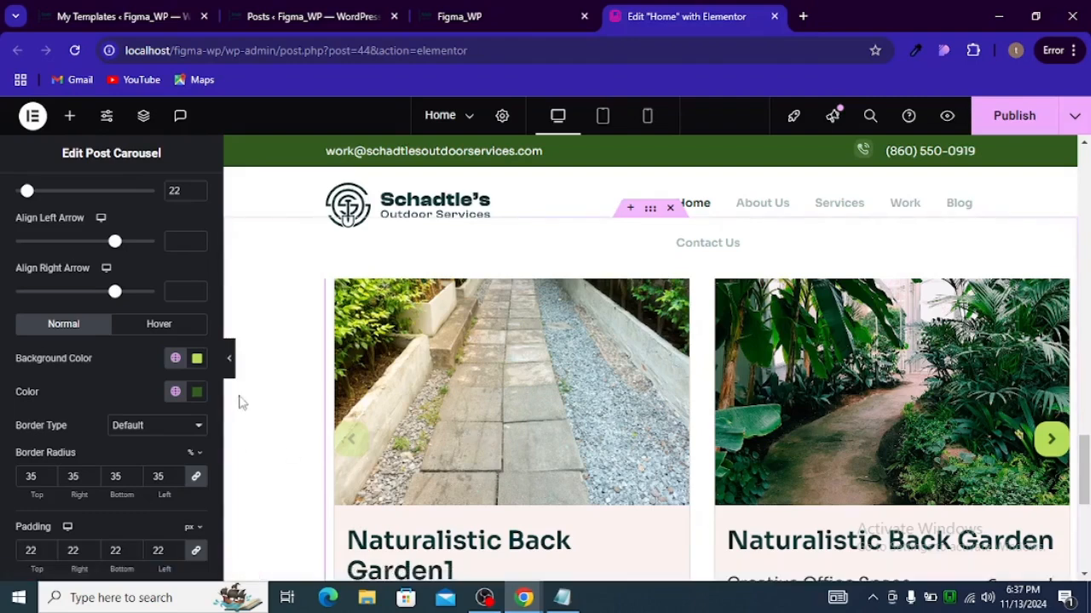
# Step: Update the page and switch to the live site tab with developer tools closed
pyautogui.click(1007, 129)
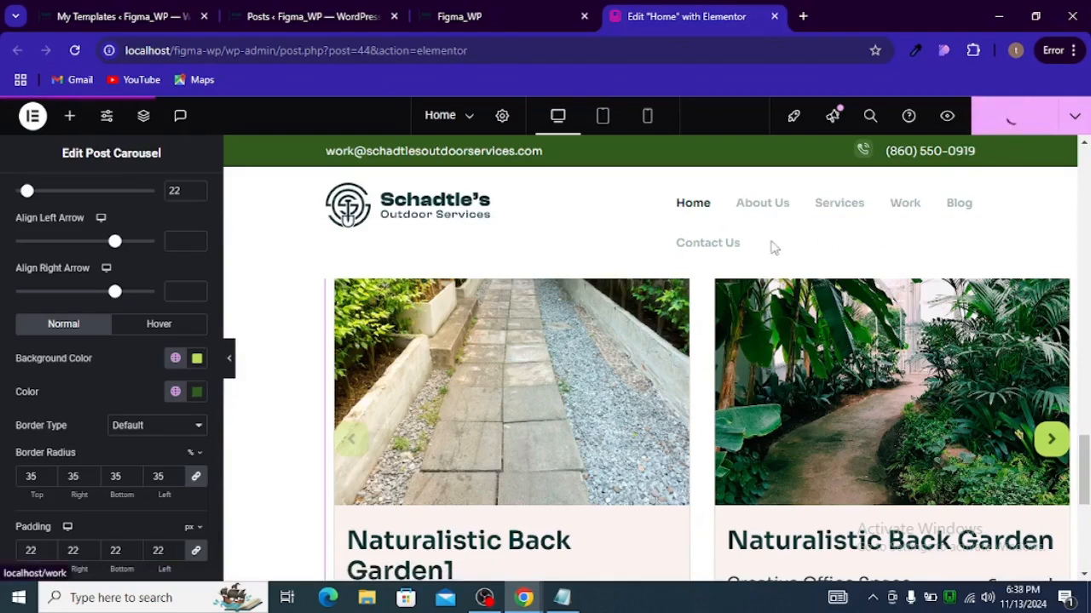
pyautogui.click(468, 15)
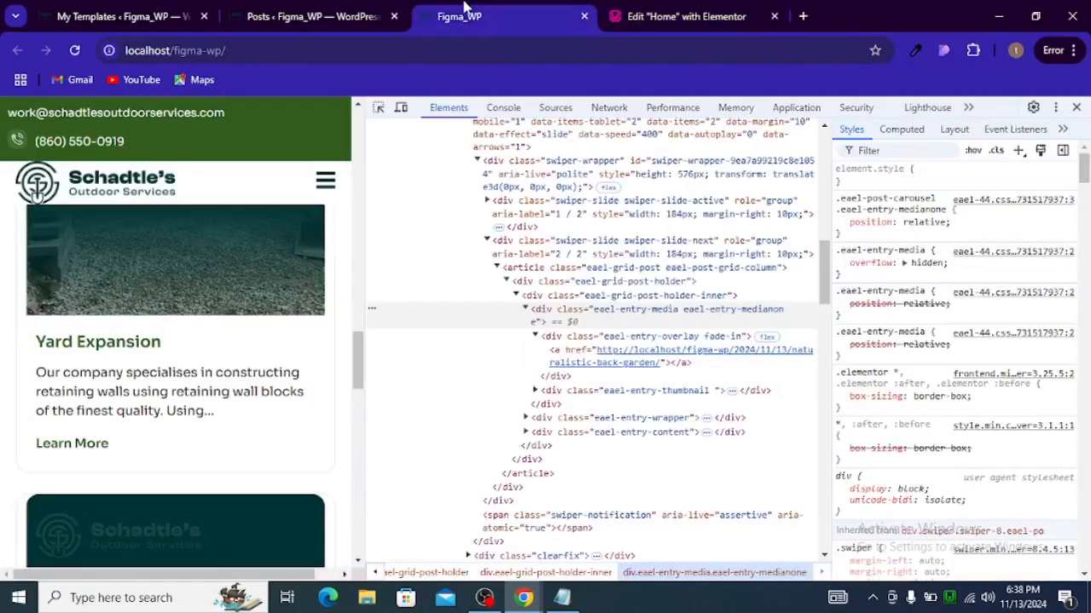
pyautogui.click(1076, 107)
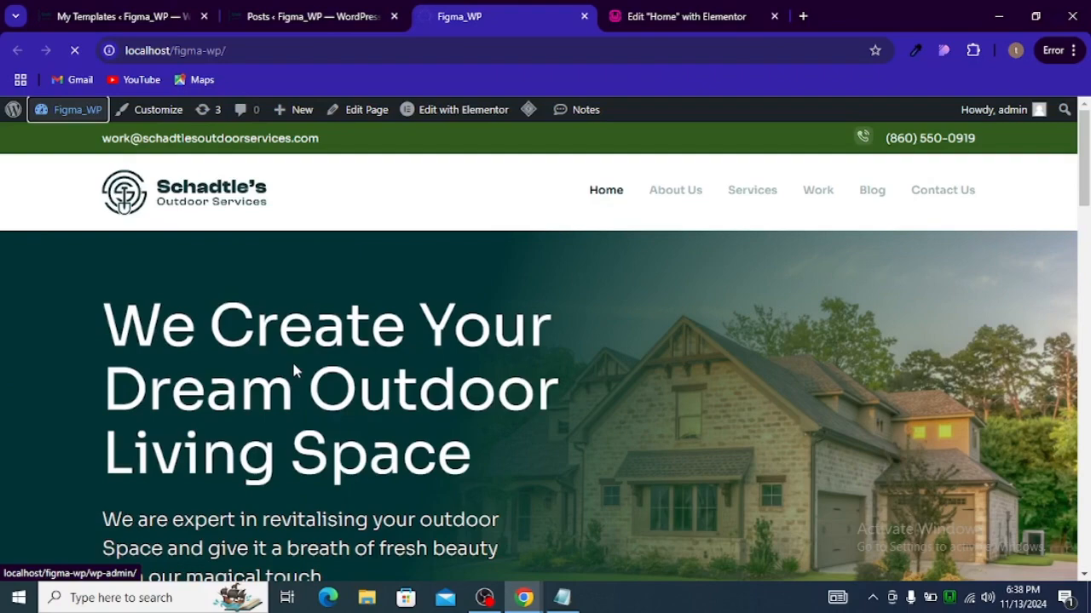
# Step: Review the Jobs Done carousel and its arrows on the live home page
pyautogui.scroll(-10, 341, 358)
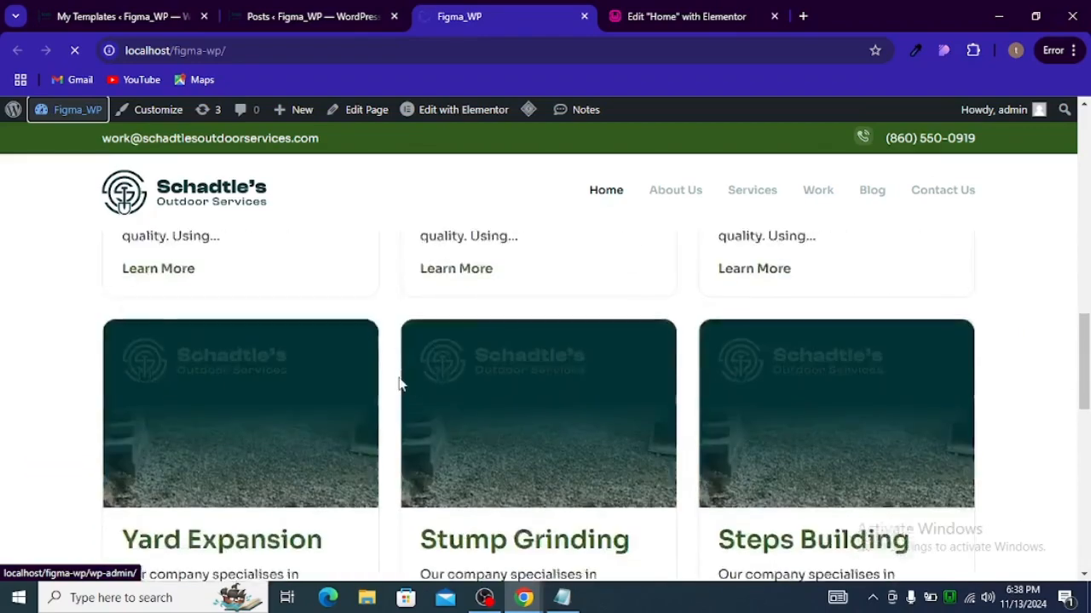
pyautogui.scroll(10, 402, 384)
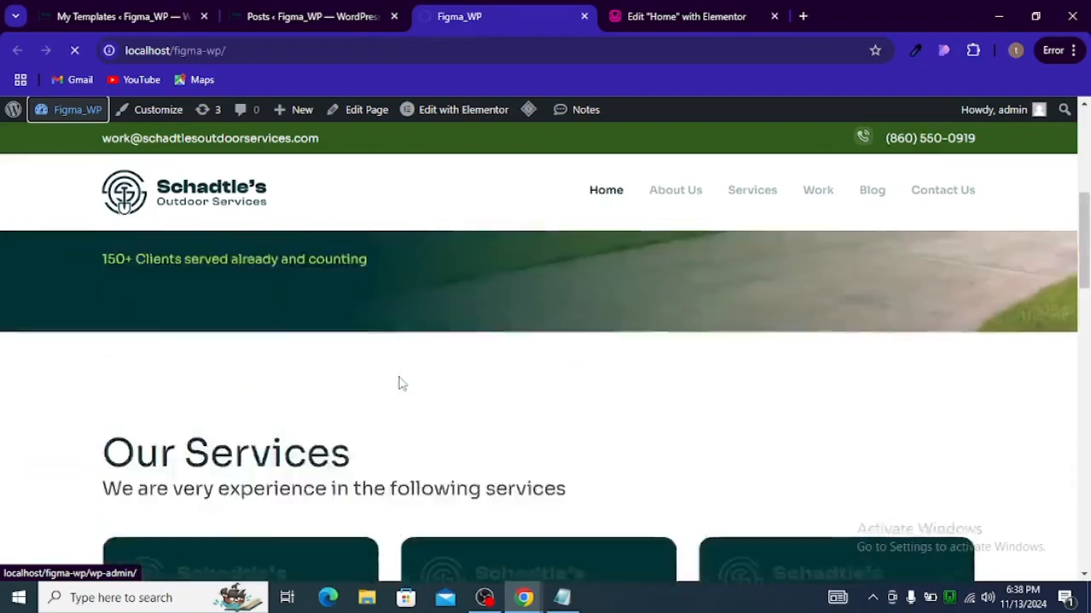
pyautogui.scroll(-10, 438, 366)
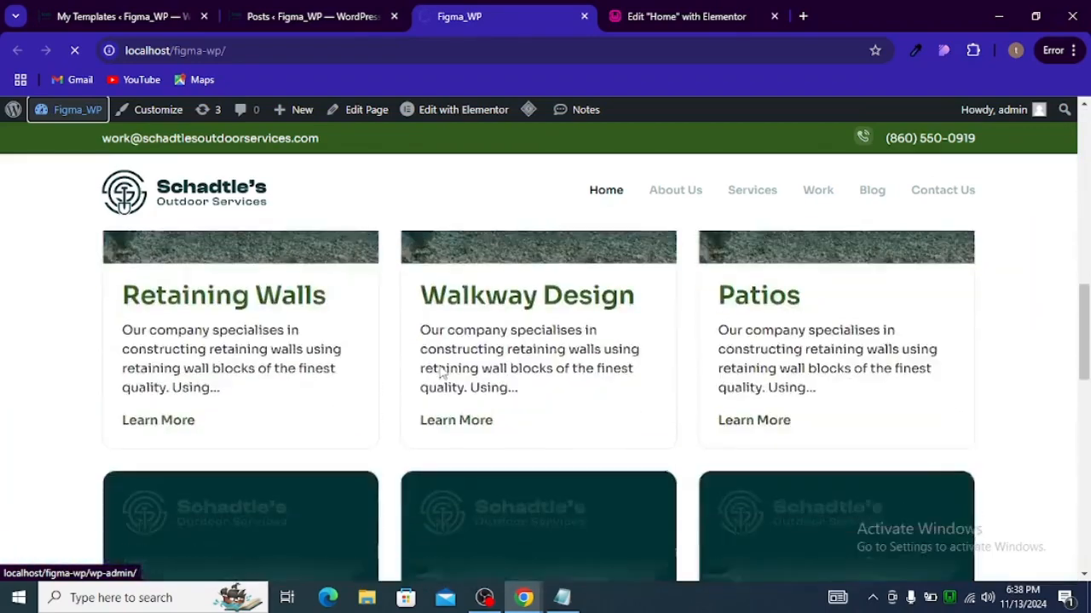
pyautogui.scroll(-5, 440, 369)
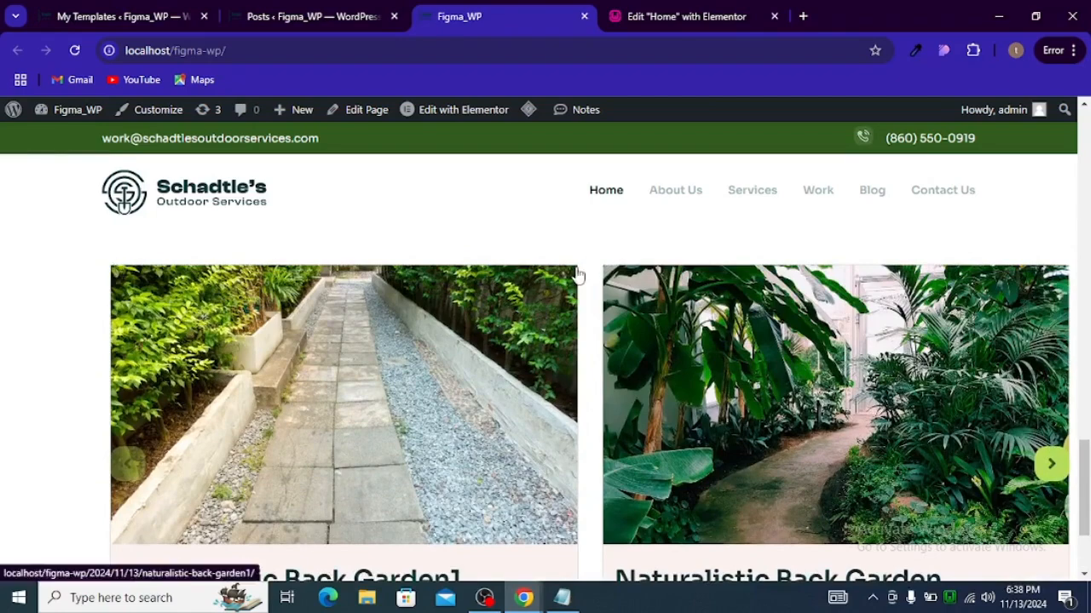
pyautogui.scroll(-2, 577, 273)
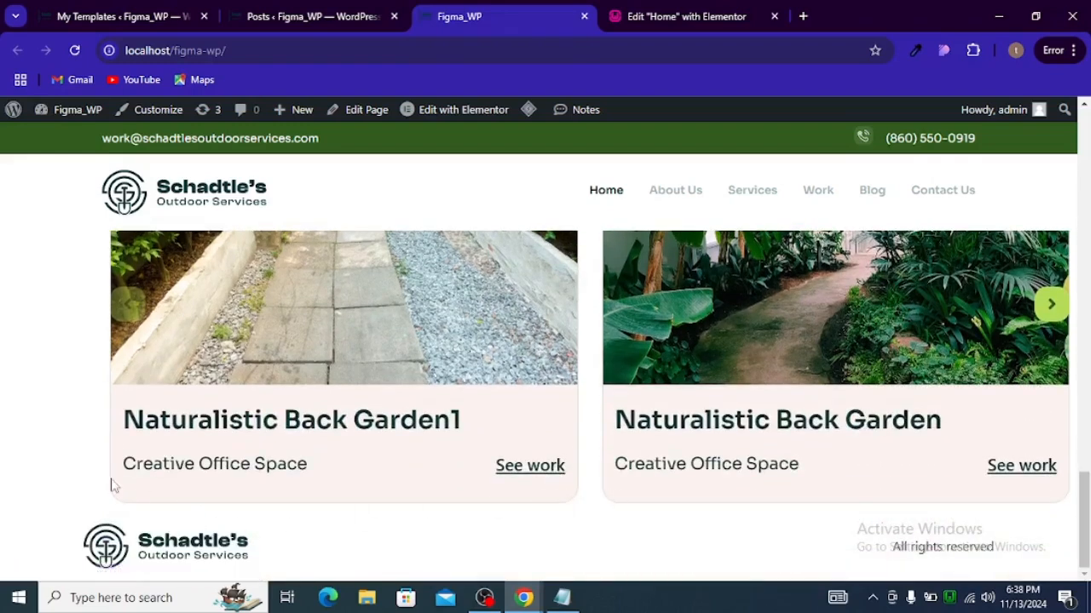
pyautogui.scroll(1, 535, 438)
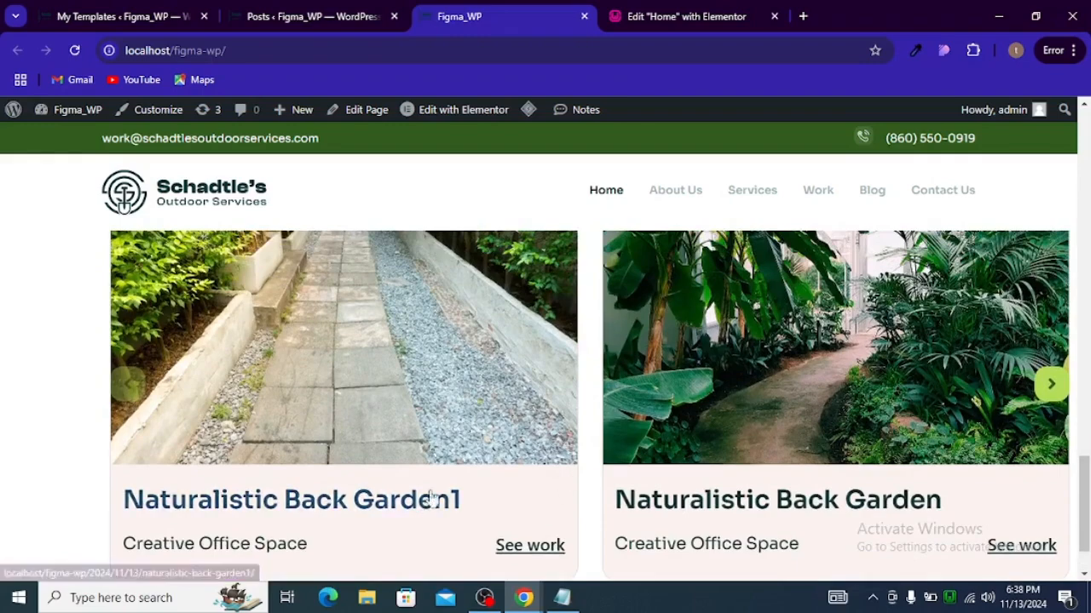
pyautogui.scroll(-1, 500, 440)
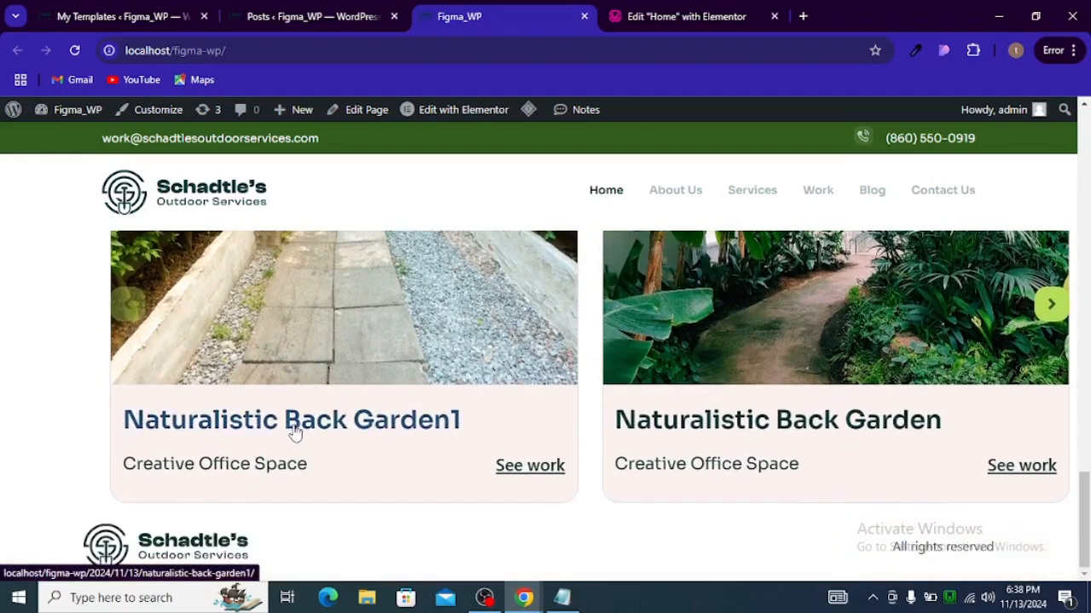
pyautogui.scroll(2, 670, 431)
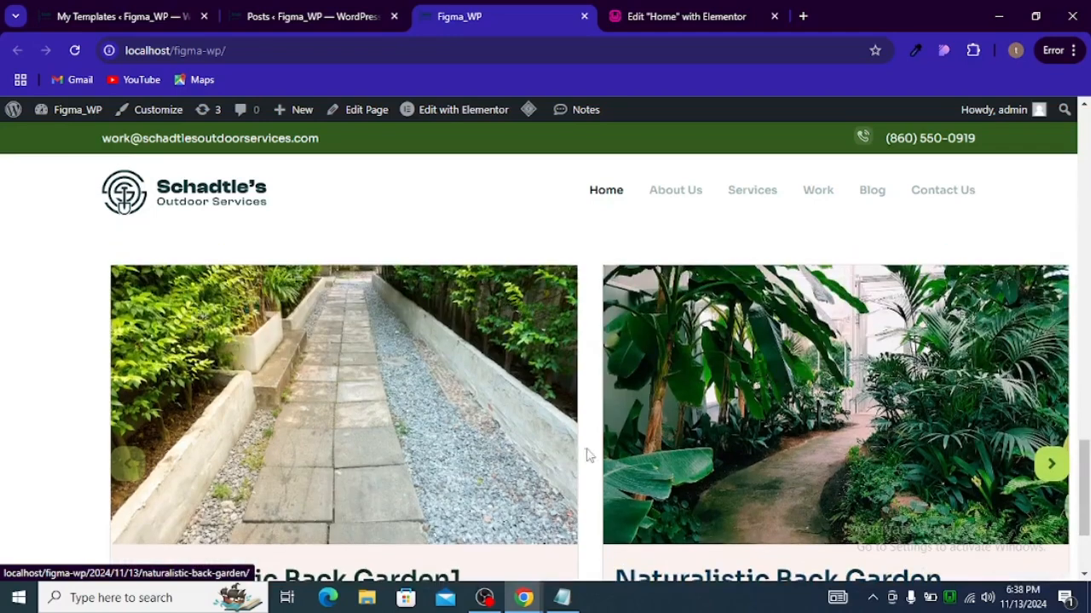
pyautogui.scroll(-1, 585, 452)
pyautogui.scroll(2, 511, 469)
pyautogui.scroll(-1, 521, 470)
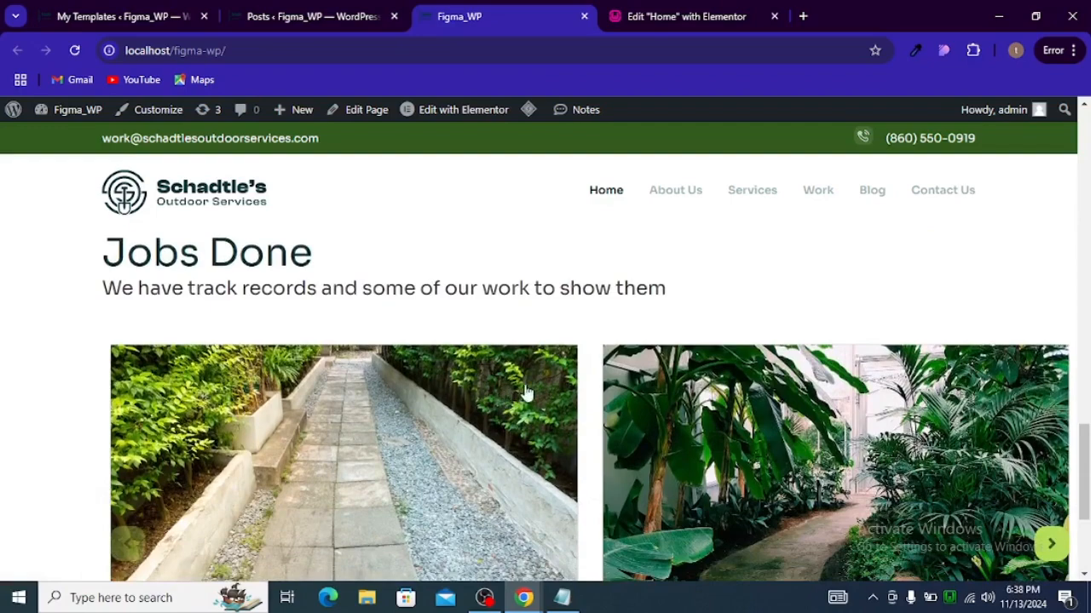
# Step: Inspect the carousel's entry media element in the browser developer tools
pyautogui.rightClick(526, 392)
pyautogui.click(587, 367)
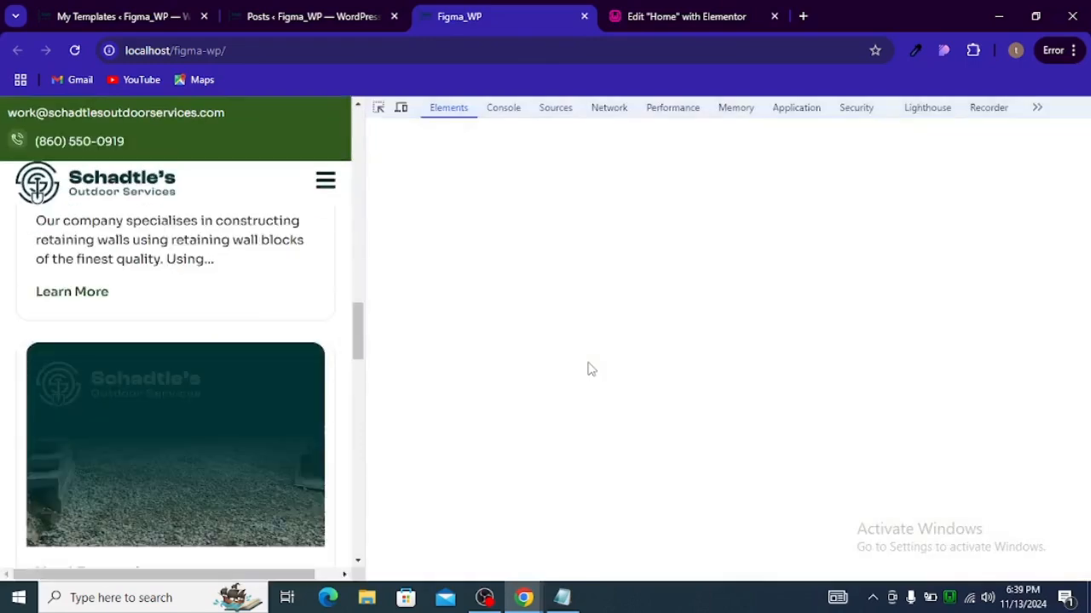
pyautogui.scroll(1, 221, 407)
pyautogui.scroll(-2, 223, 407)
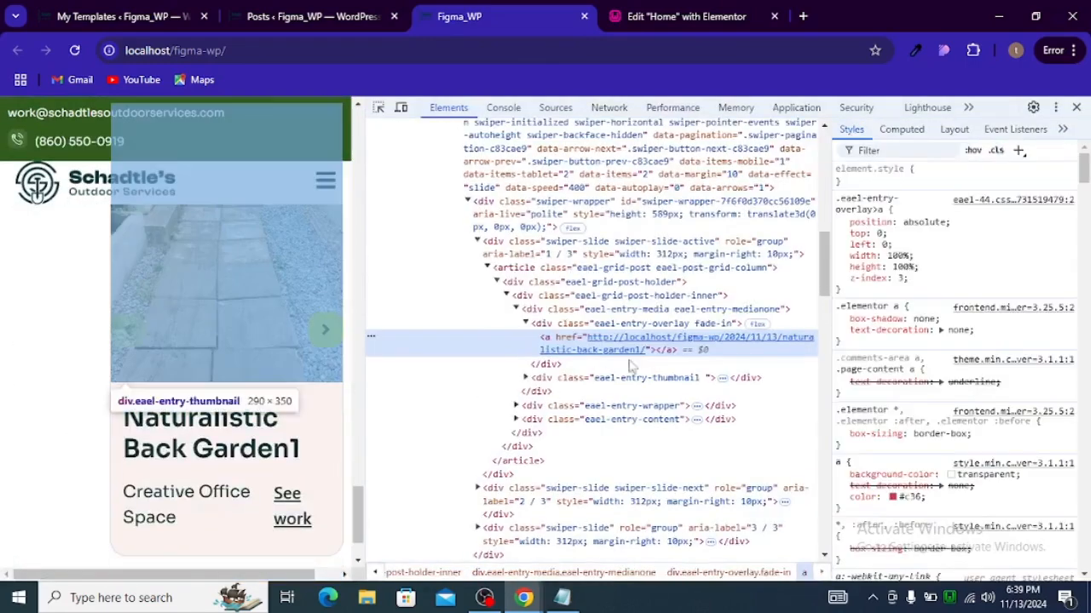
pyautogui.click(704, 312)
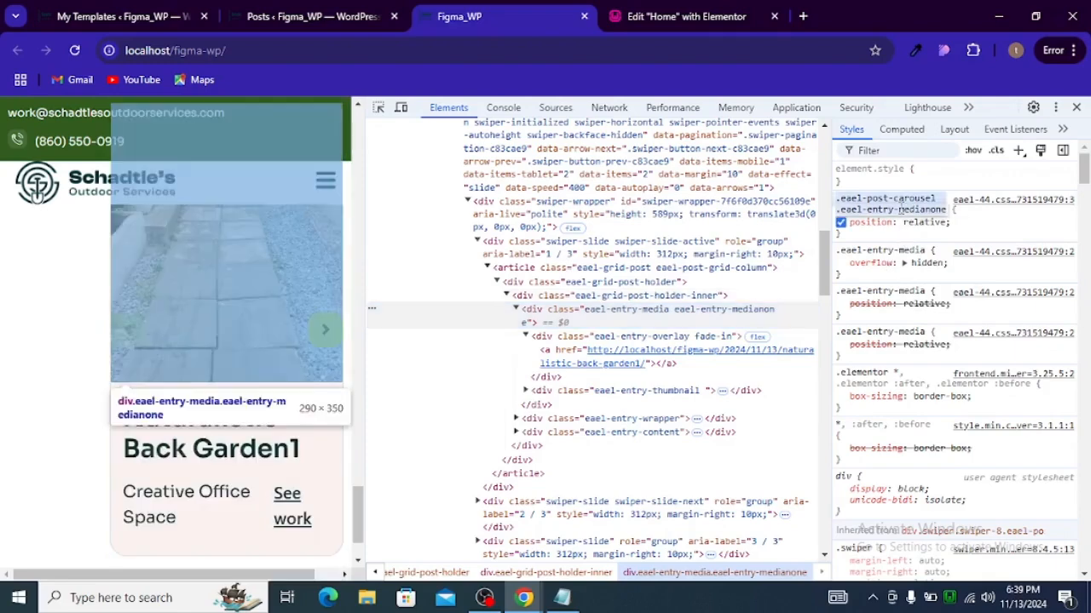
# Step: Open the post carousel's Custom CSS and paste the .eael-post-carousel .eael-entry-medianone selector below the existing rule
pyautogui.click(654, 16)
pyautogui.scroll(-1, 88, 294)
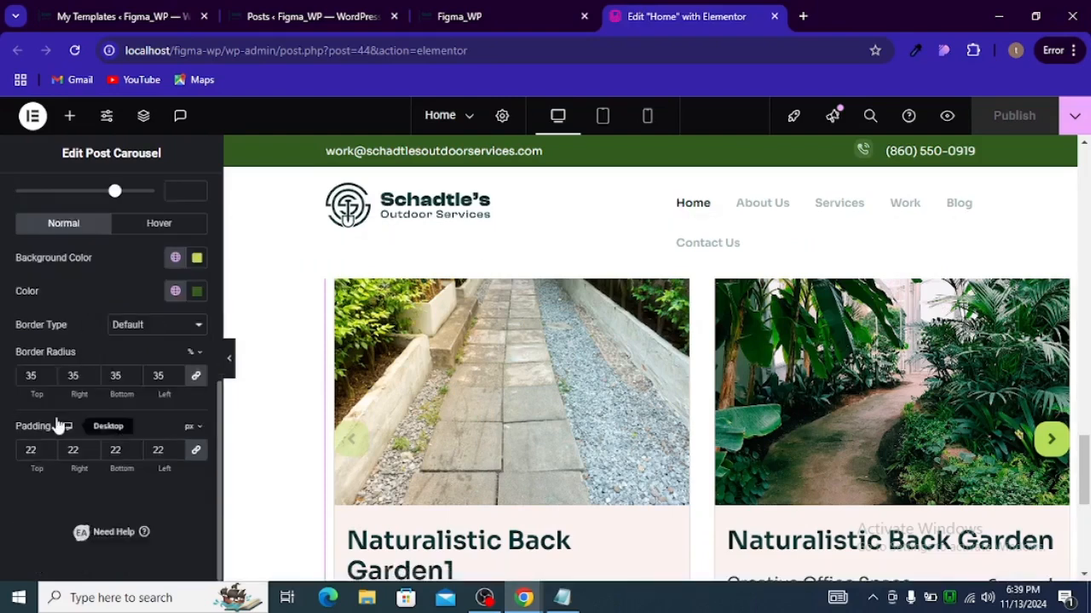
pyautogui.scroll(5, 94, 349)
pyautogui.click(174, 212)
pyautogui.scroll(-10, 158, 260)
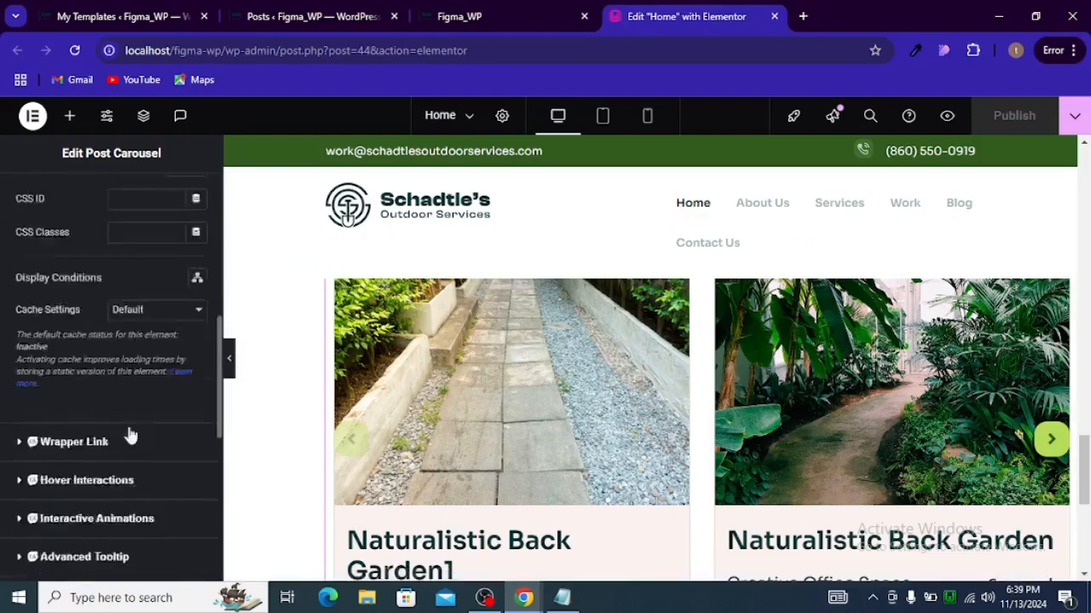
pyautogui.scroll(-2, 101, 486)
pyautogui.click(60, 465)
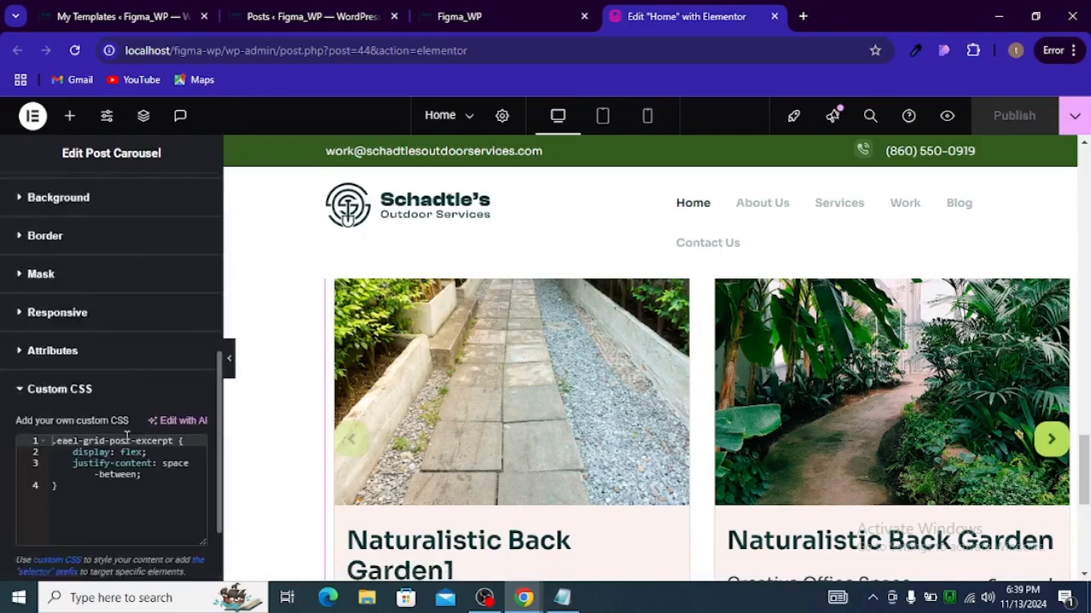
pyautogui.click(122, 443)
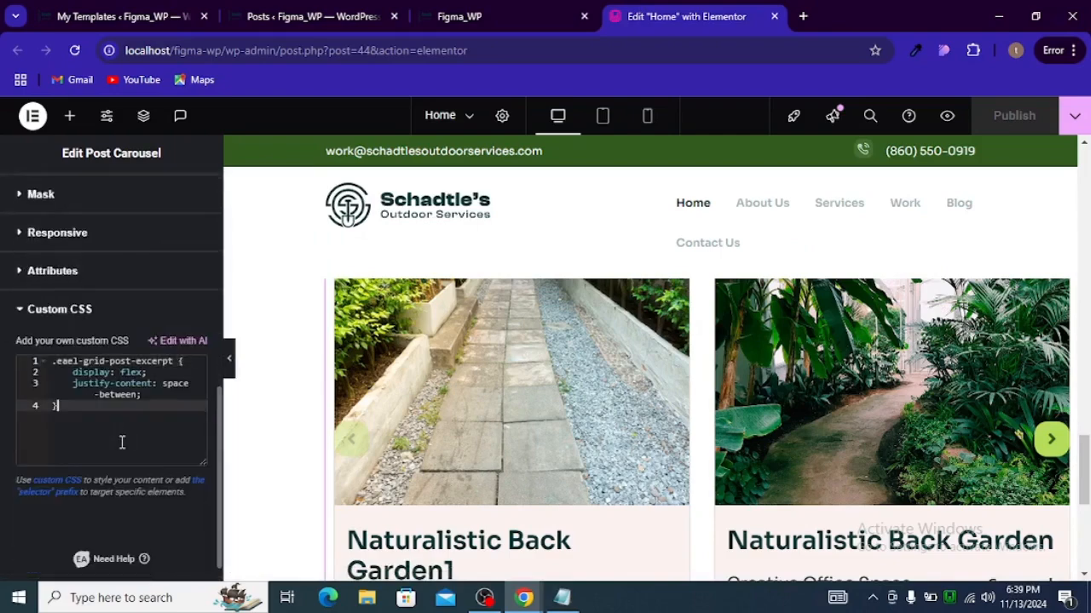
pyautogui.press('Return')
pyautogui.press('Return')
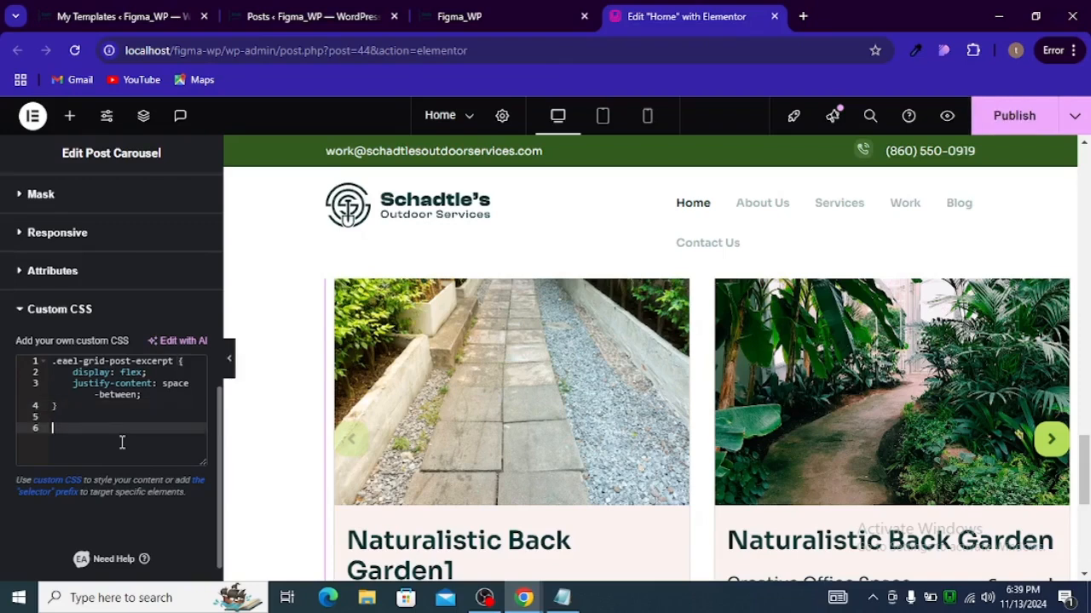
pyautogui.write('.eael-post-carousel .eael-entry-medianone')
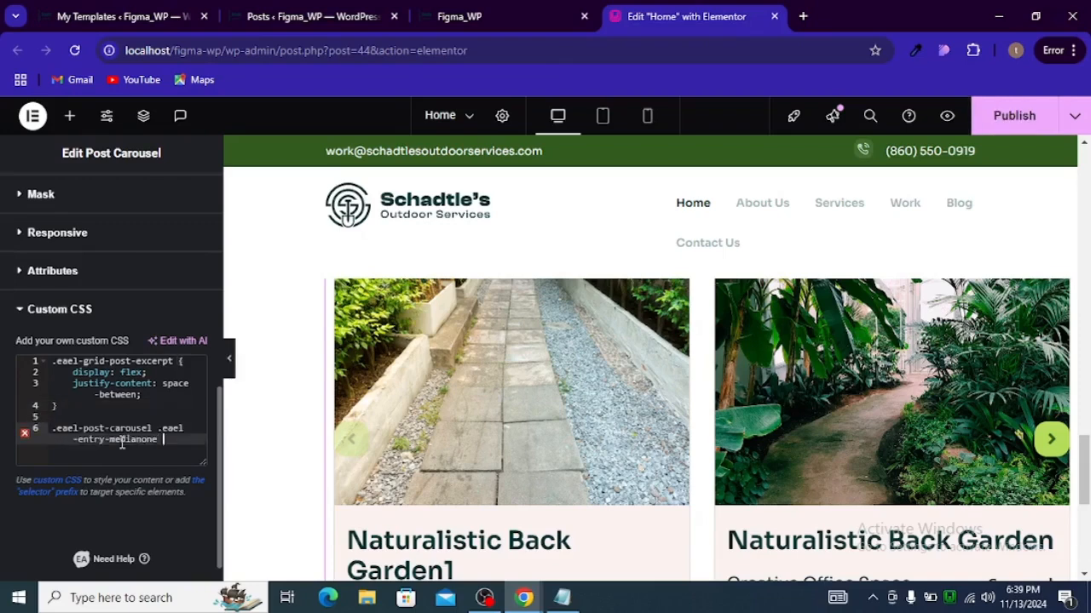
# Step: Open the new rule's braces and give it border-top-left-radius: 21px
pyautogui.write('{')
pyautogui.press('Return')
pyautogui.write('b')
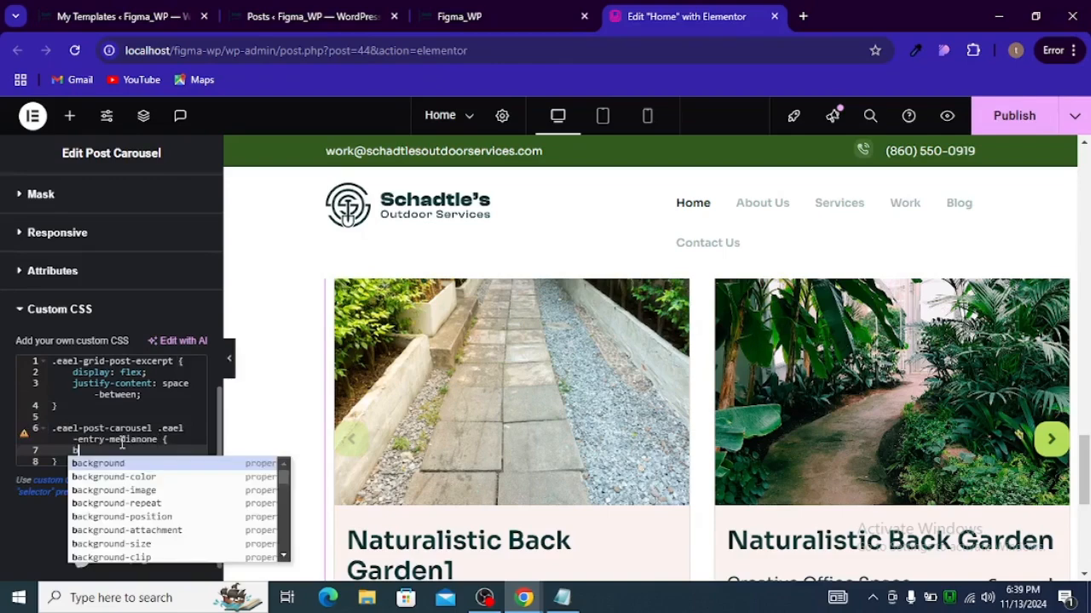
pyautogui.write('order')
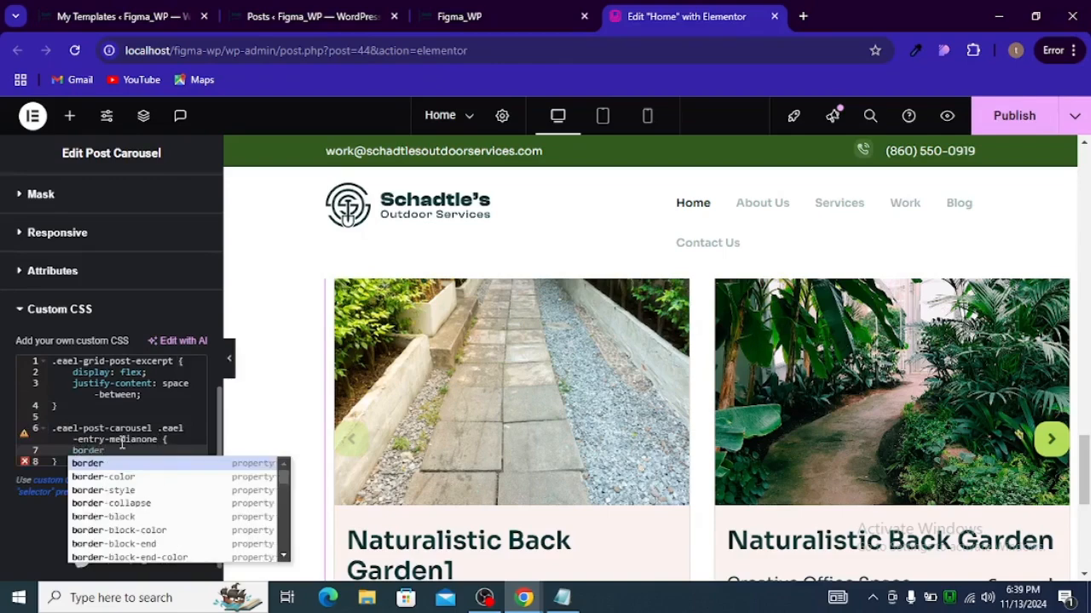
pyautogui.write('-')
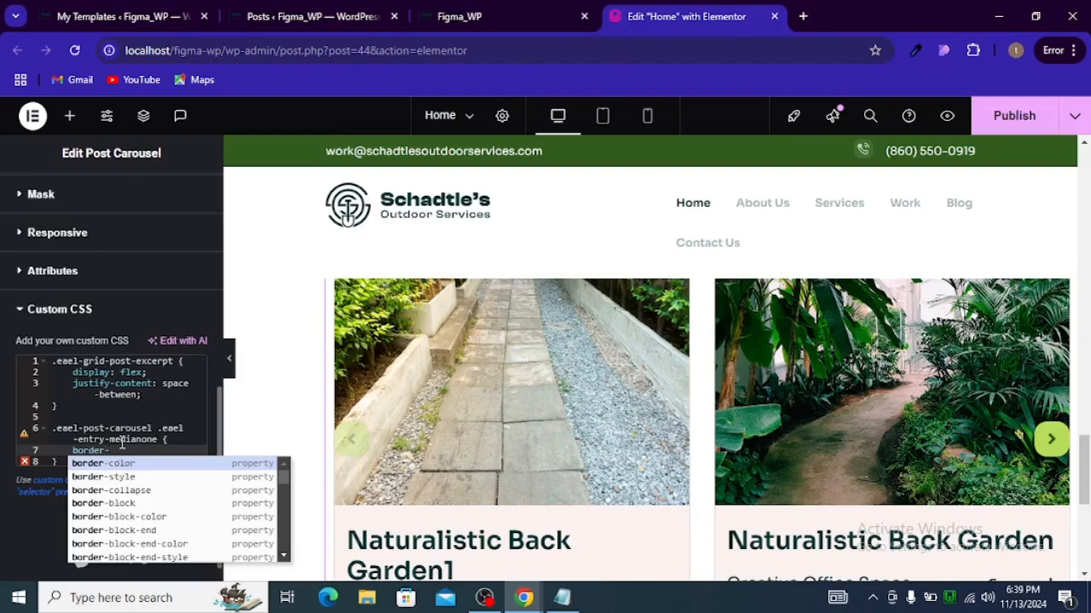
pyautogui.write('top')
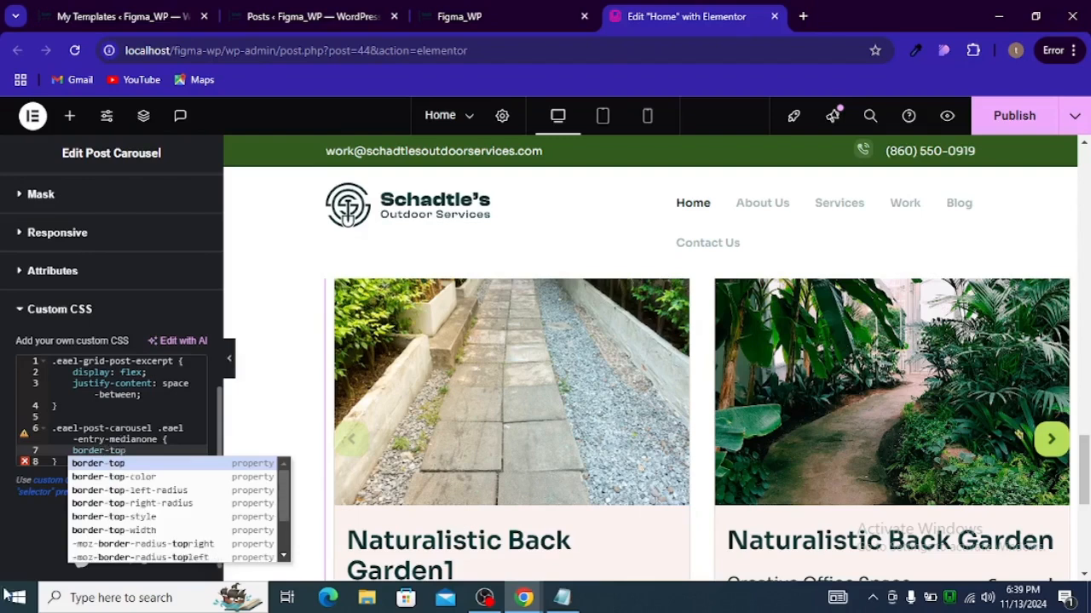
pyautogui.click(134, 487)
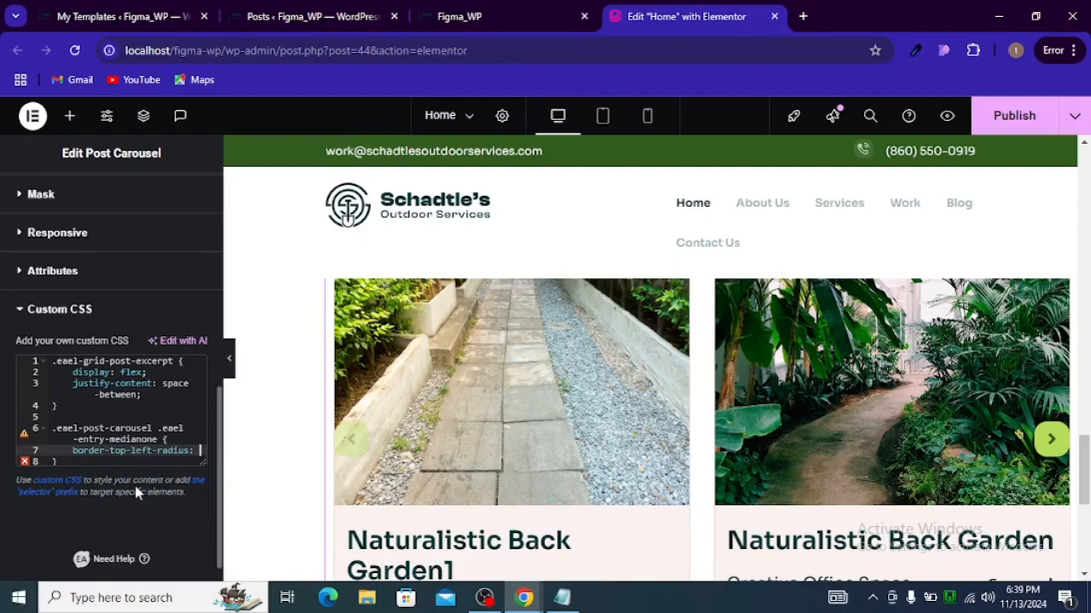
pyautogui.write('21px')
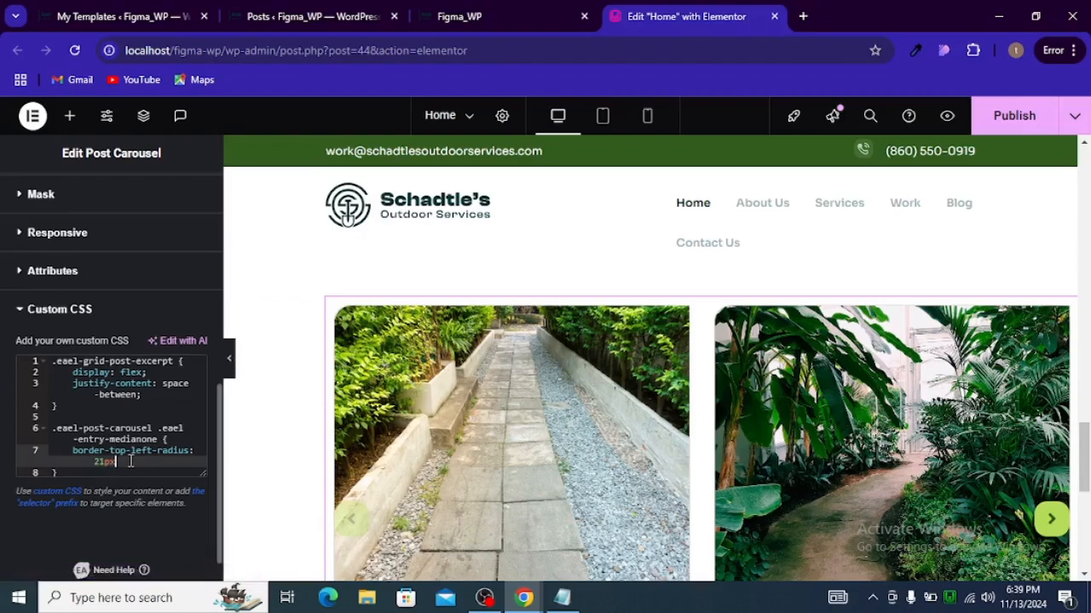
pyautogui.write(';')
# Step: Add border-top-right-radius: 21px to the same entry media rule
pyautogui.press('Return')
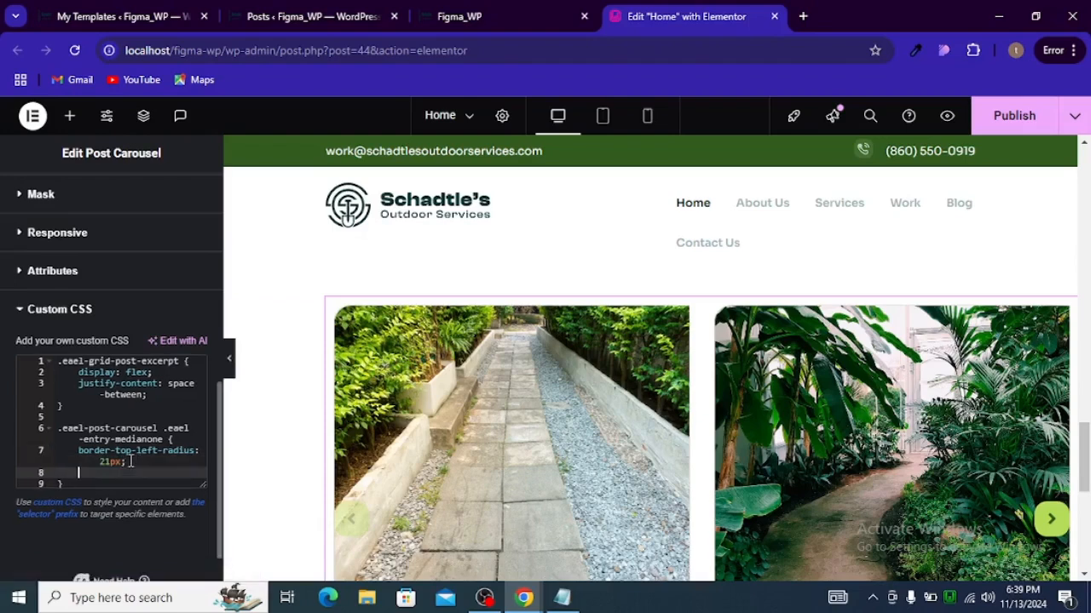
pyautogui.write('bo')
pyautogui.write('rder')
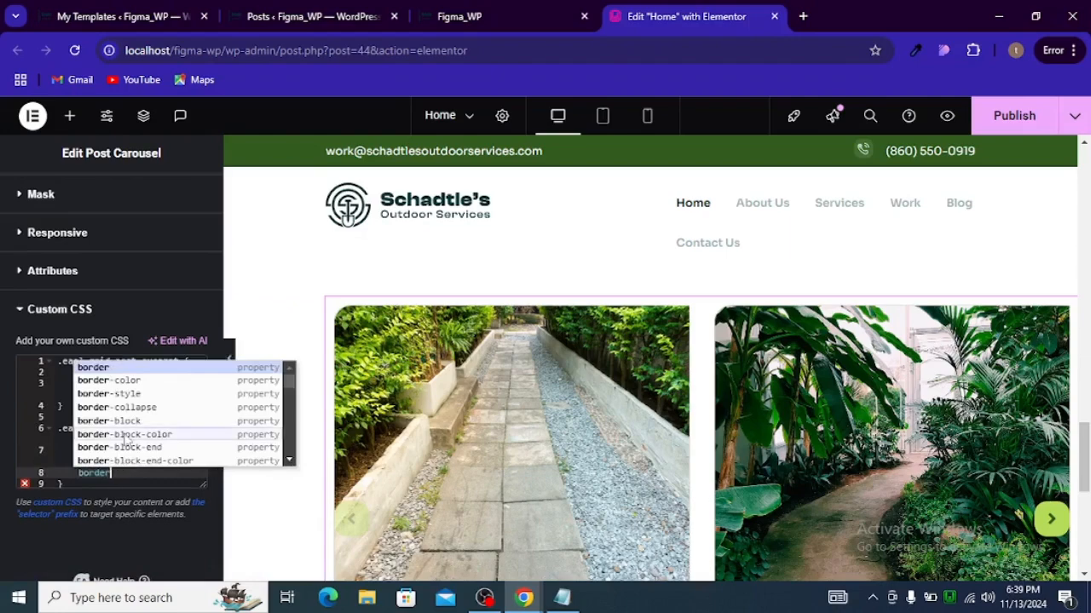
pyautogui.write('-top')
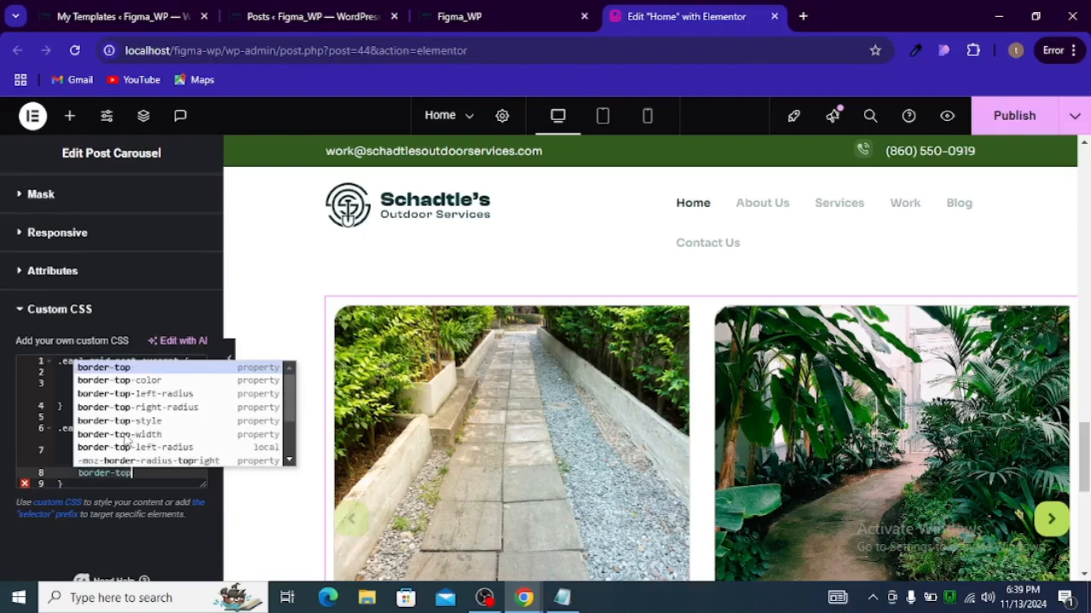
pyautogui.press('Down')
pyautogui.press('Down')
pyautogui.press('Down')
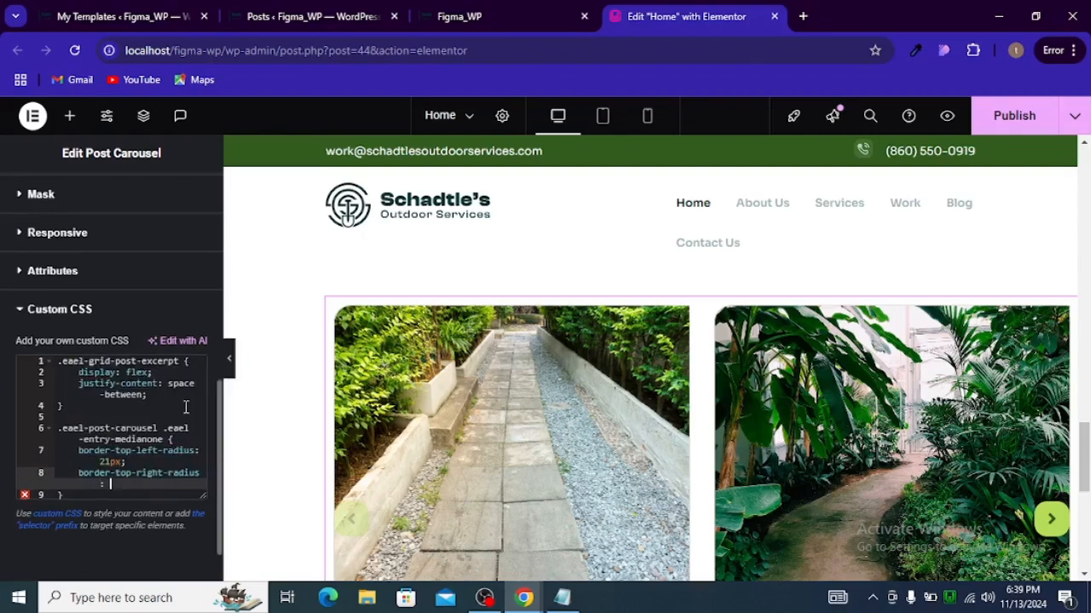
pyautogui.press('Return')
pyautogui.write('21')
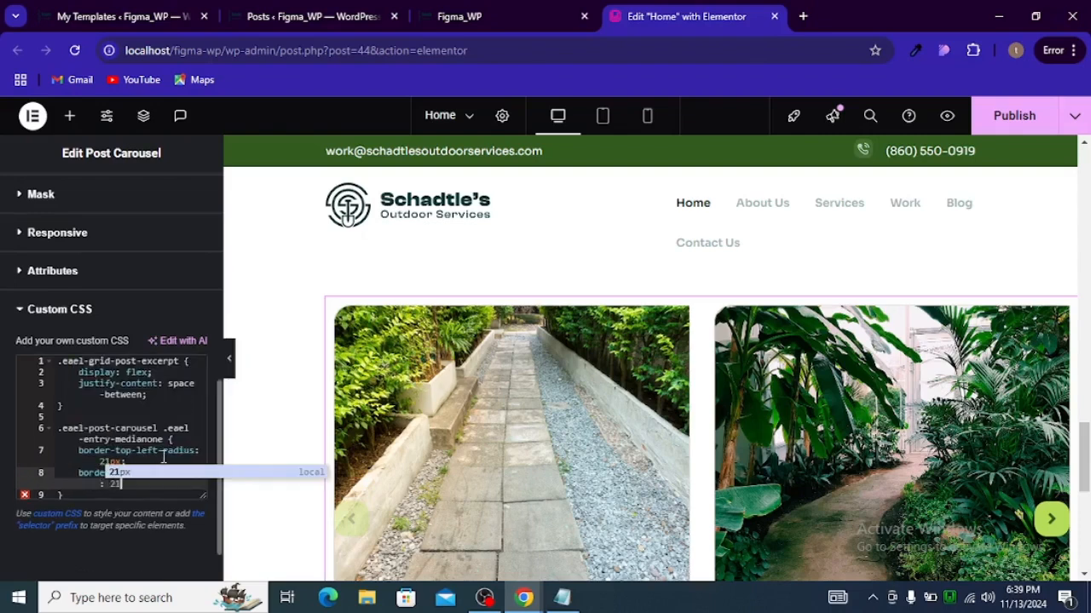
pyautogui.write('px;')
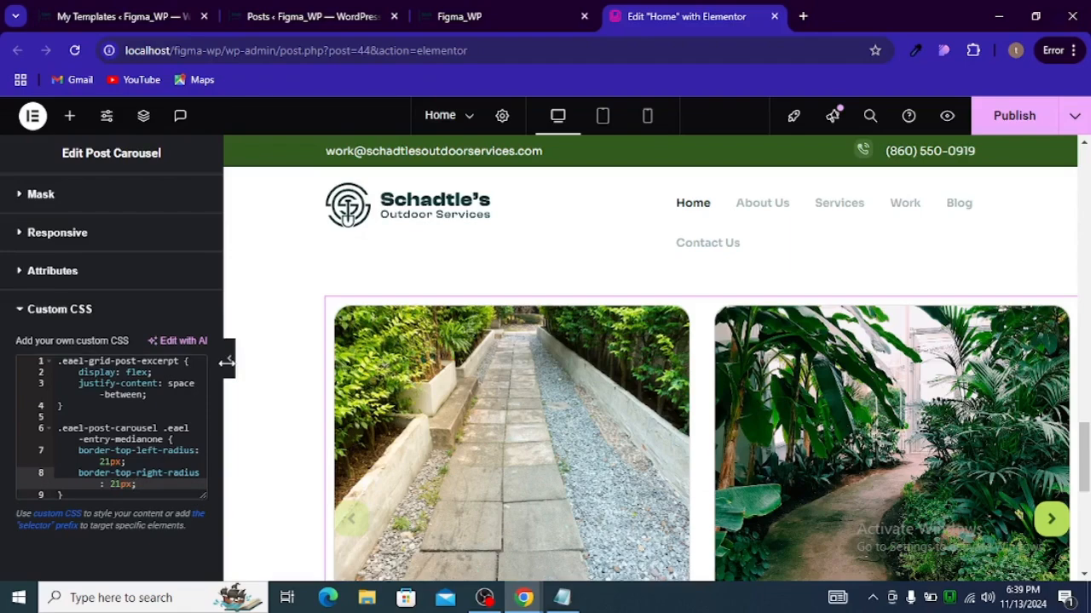
# Step: Publish the page and hide the editor panel to preview the carousel's rounded images
pyautogui.click(1001, 126)
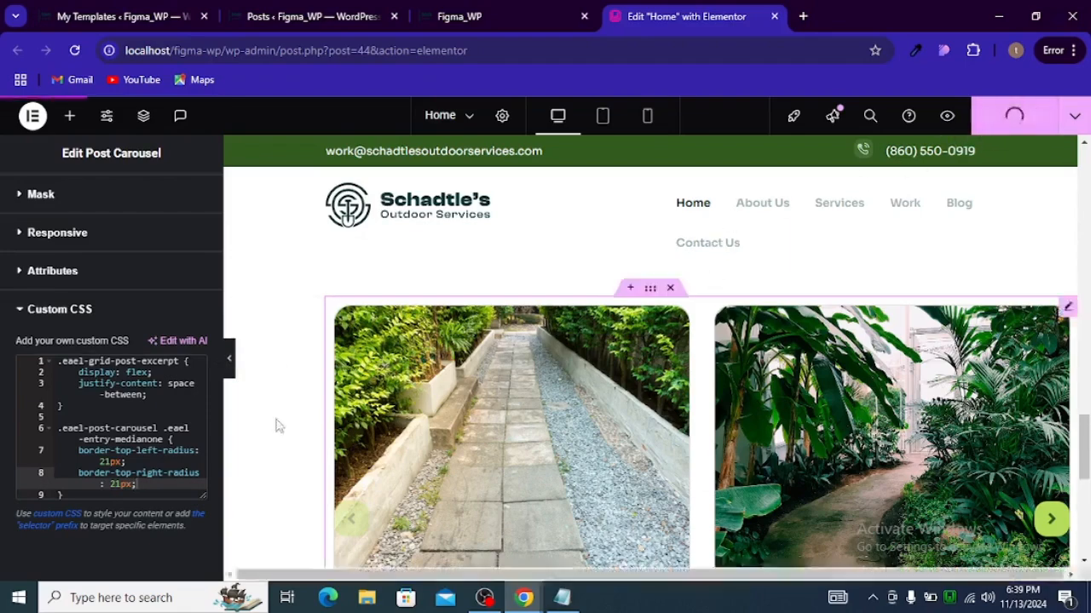
pyautogui.click(228, 359)
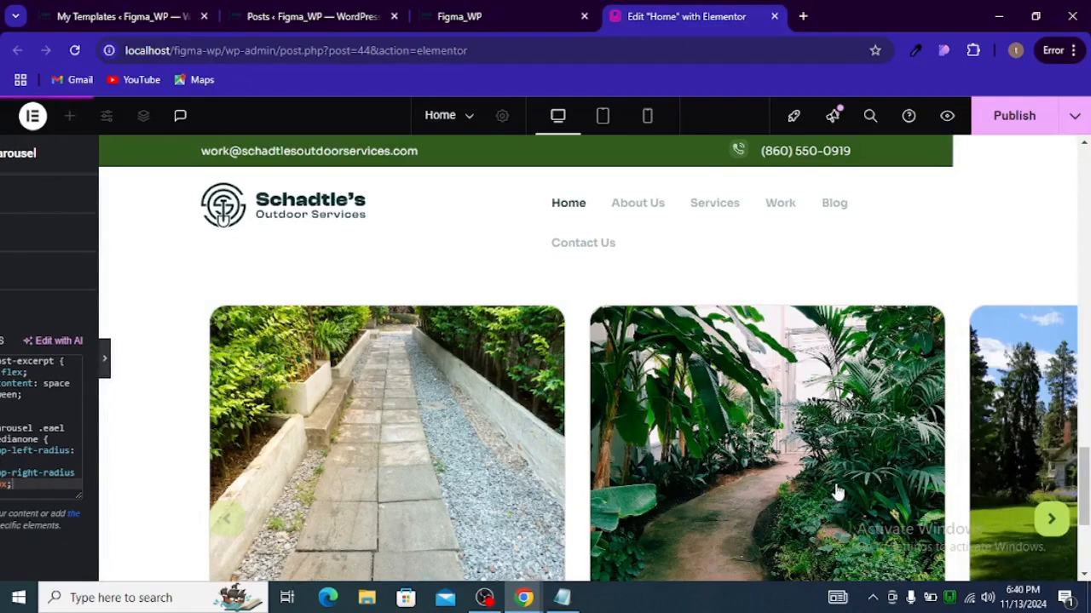
pyautogui.scroll(3, 759, 500)
pyautogui.scroll(-4, 635, 488)
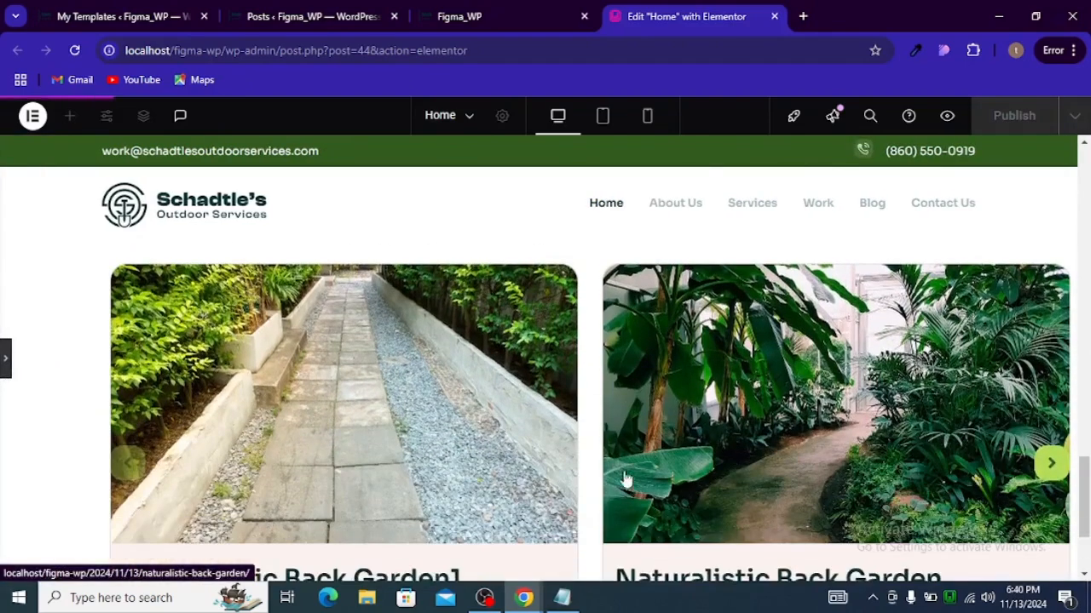
pyautogui.scroll(3, 612, 452)
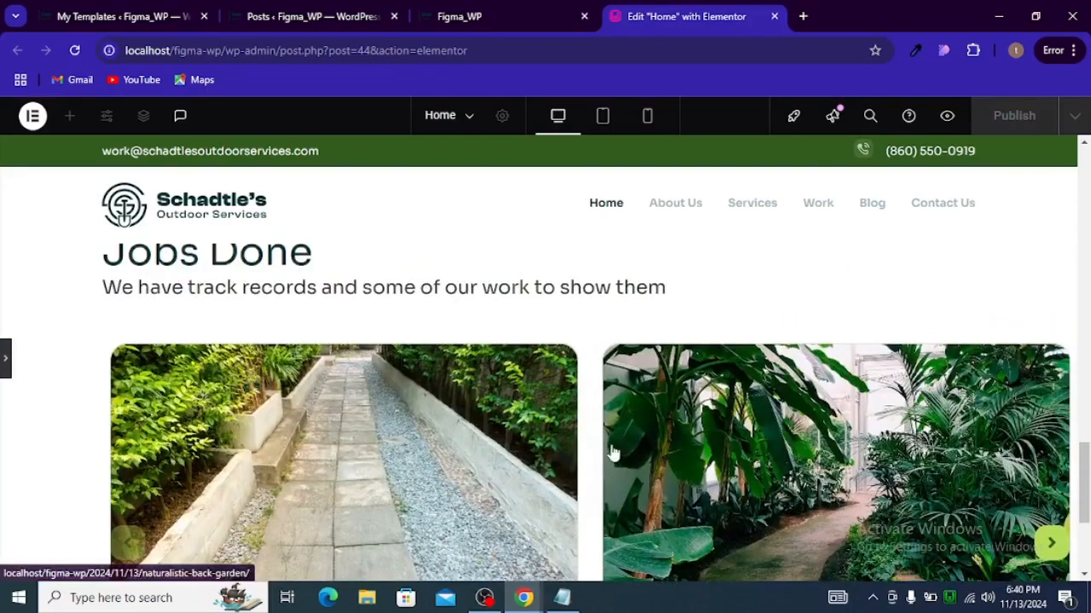
# Step: Return to the live site tab, close developer tools and open the first project card
pyautogui.click(506, 25)
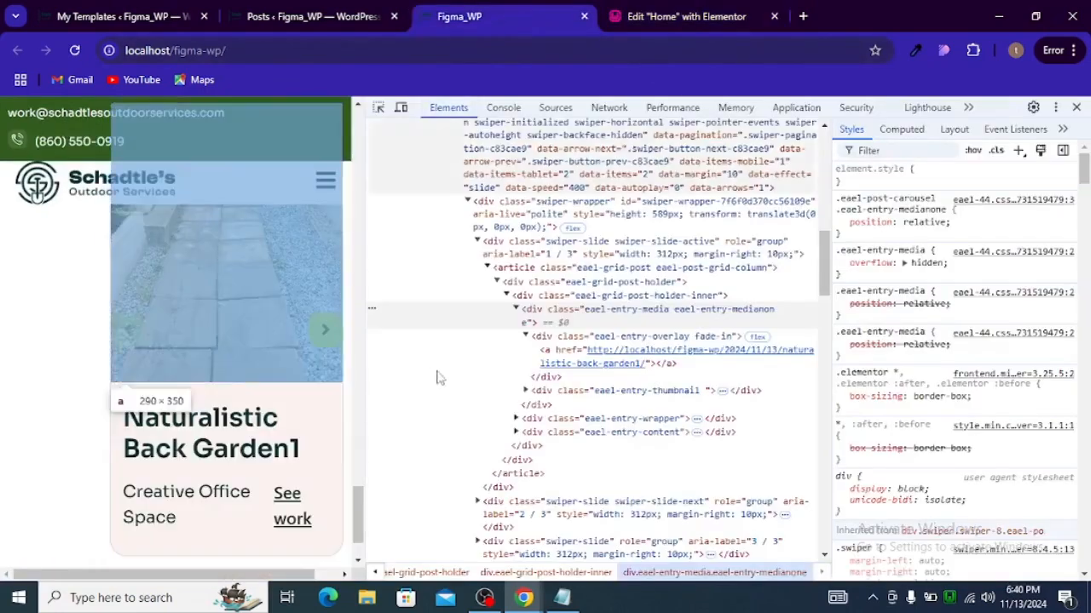
pyautogui.click(1077, 106)
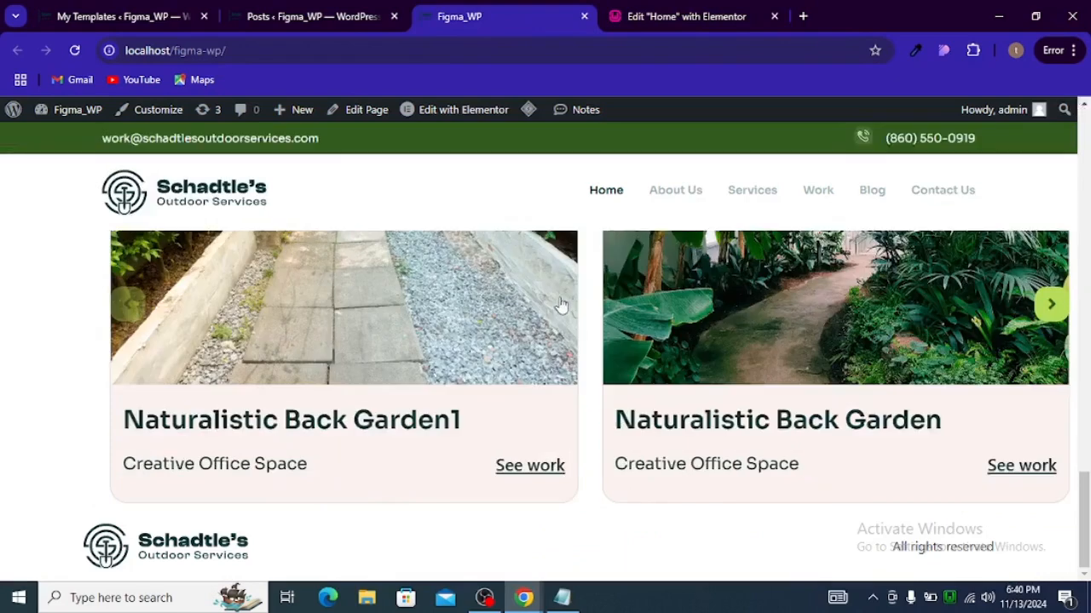
pyautogui.click(561, 303)
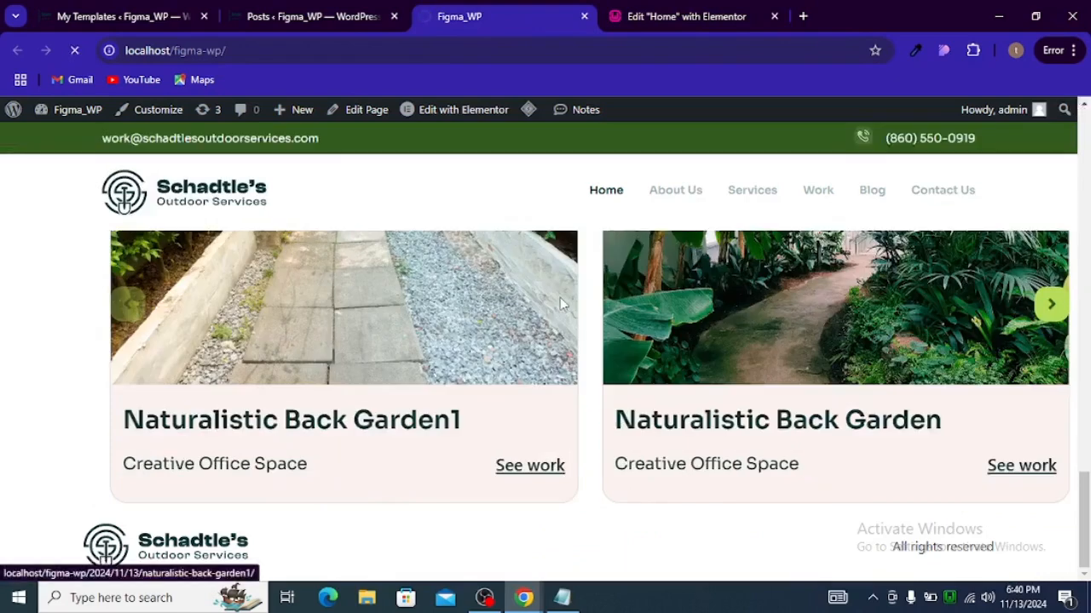
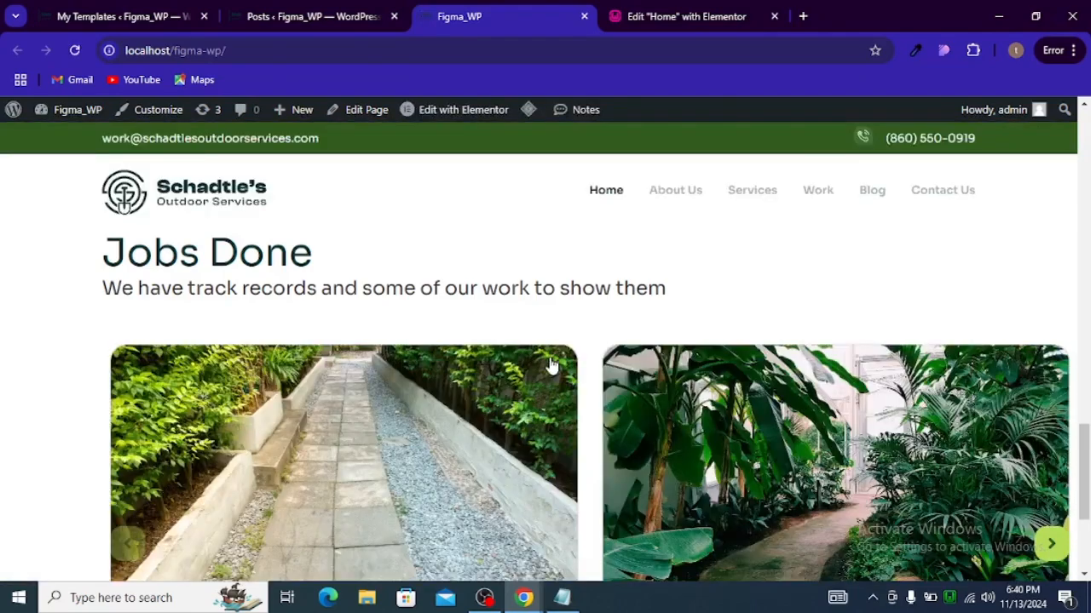
# Step: Scroll through the project cards on the live page to review the carousel layout
pyautogui.scroll(-2, 503, 367)
pyautogui.scroll(3, 503, 366)
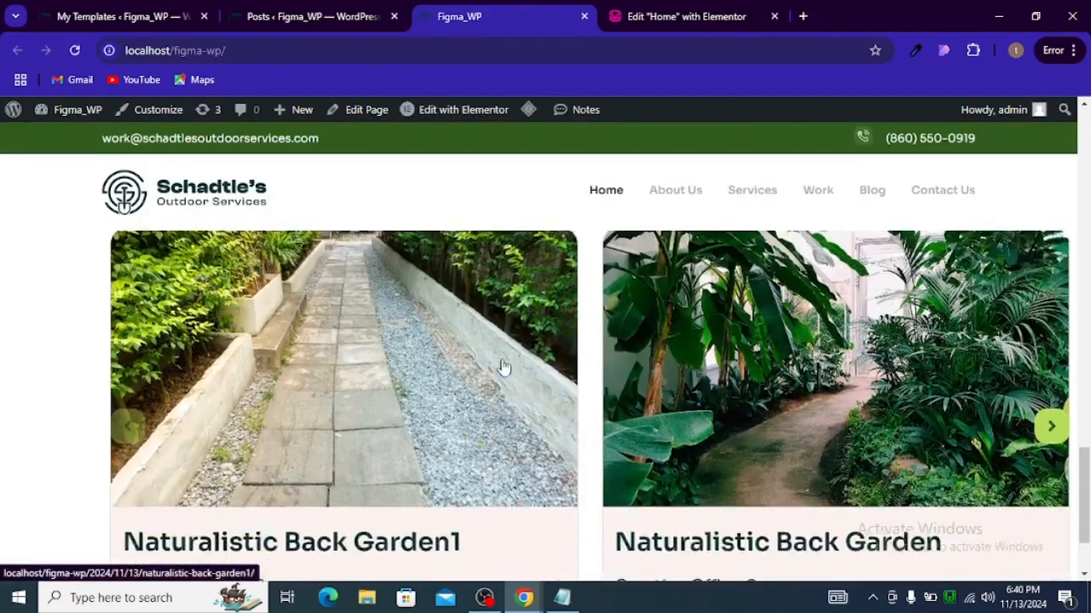
pyautogui.scroll(-3, 507, 367)
pyautogui.scroll(-2, 509, 372)
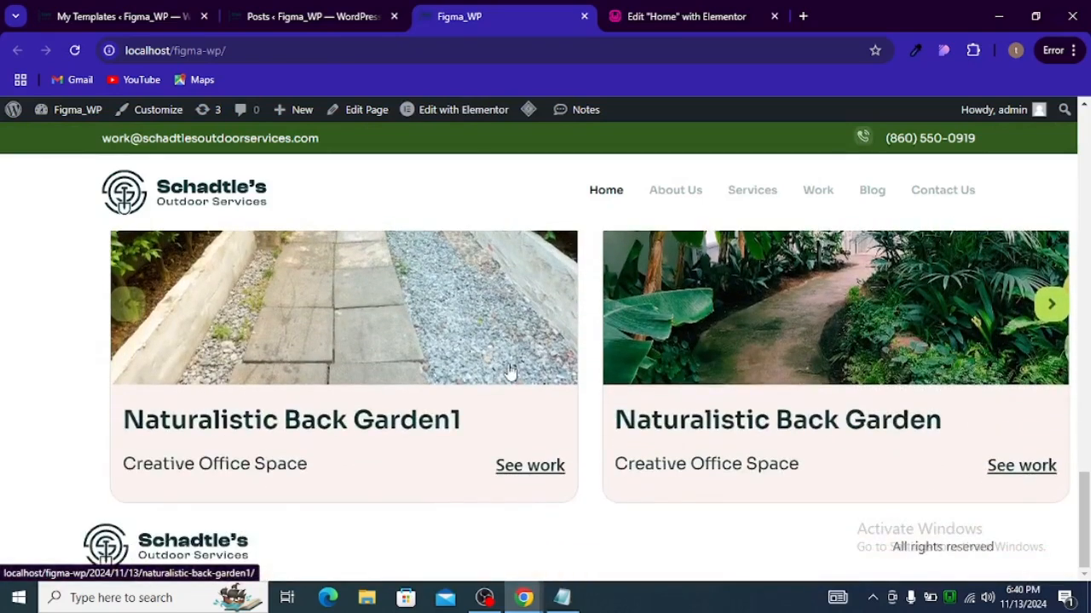
# Step: Inspect the carousel's next arrow with CSS Peeper and copy its selector
pyautogui.click(943, 53)
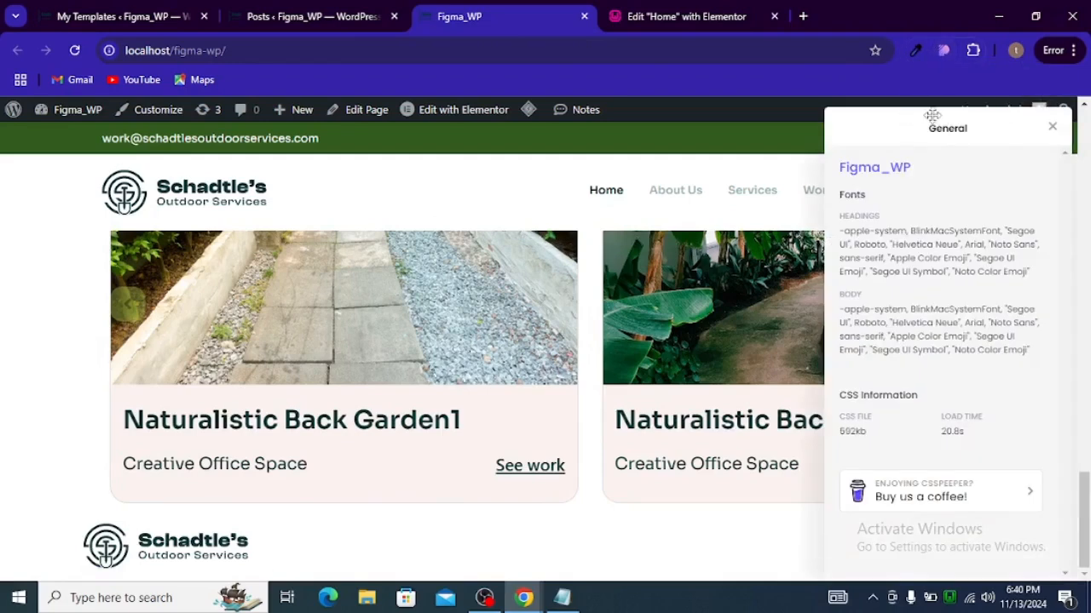
pyautogui.moveTo(931, 113); pyautogui.dragTo(545, 247)
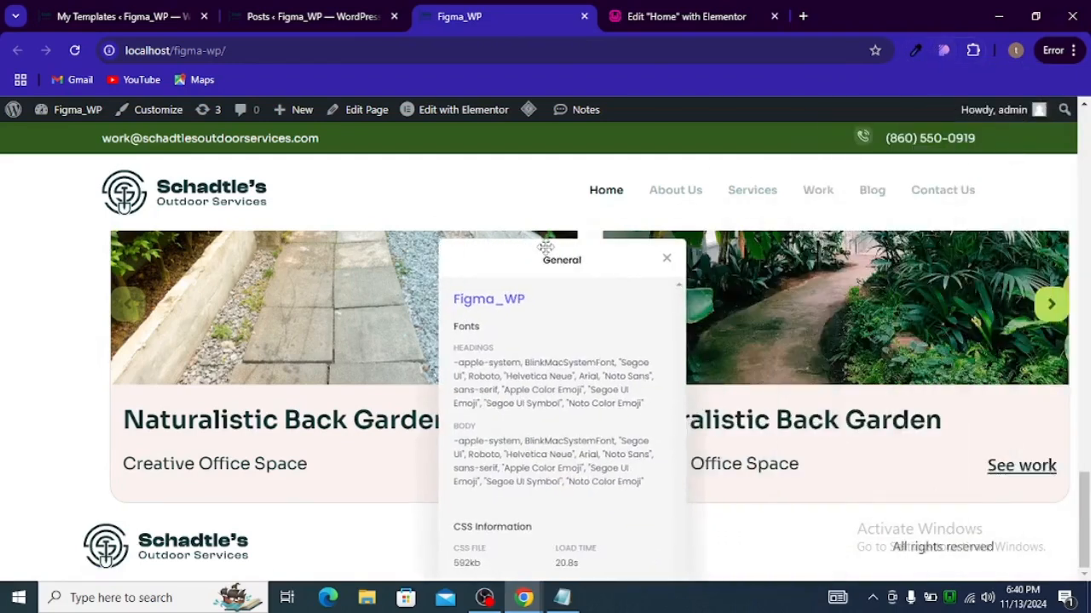
pyautogui.click(1049, 303)
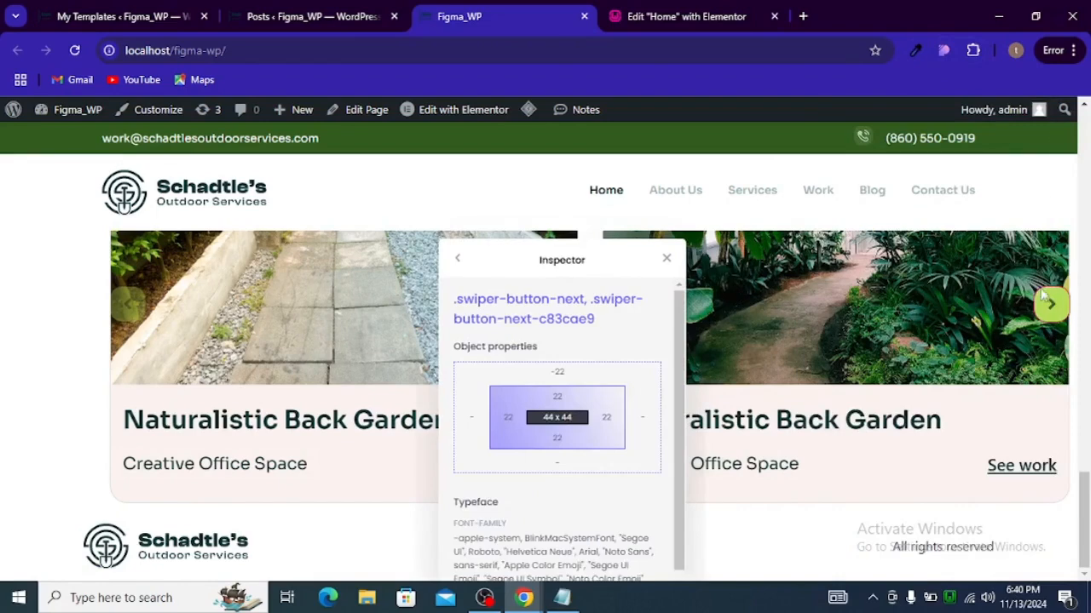
pyautogui.click(973, 50)
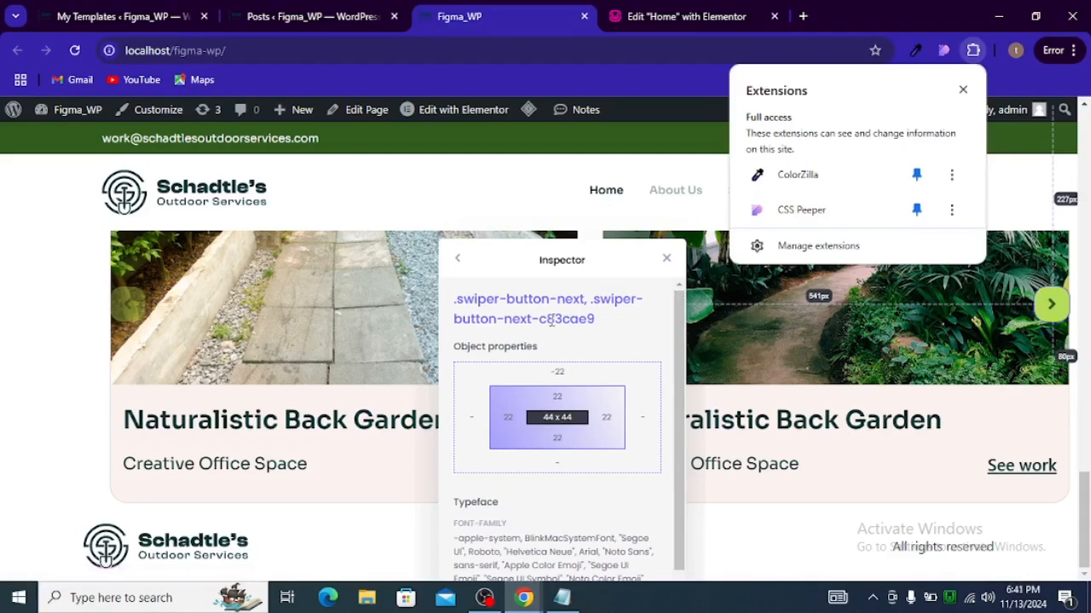
pyautogui.tripleClick(551, 320)
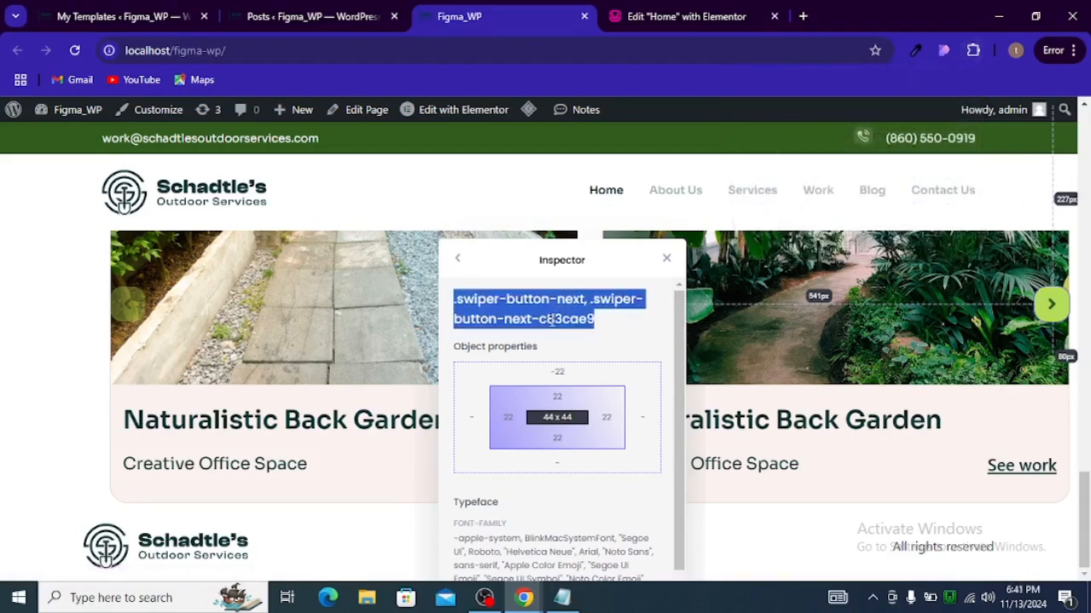
pyautogui.click(668, 258)
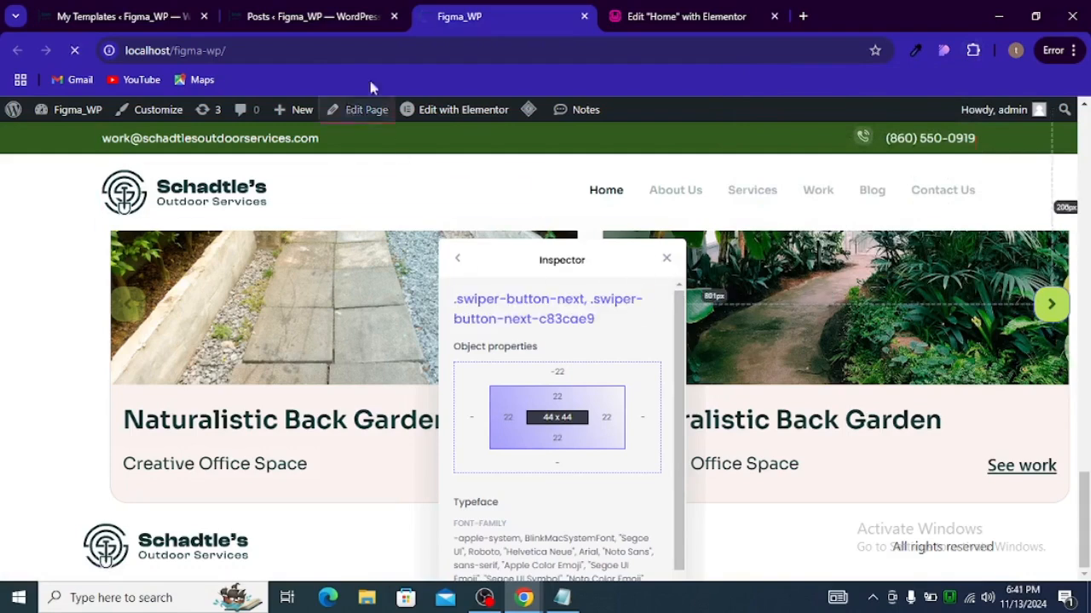
# Step: In the Elementor editor, paste the next-arrow selector as a new rule in the Post Carousel's custom CSS and open its braces
pyautogui.click(254, 16)
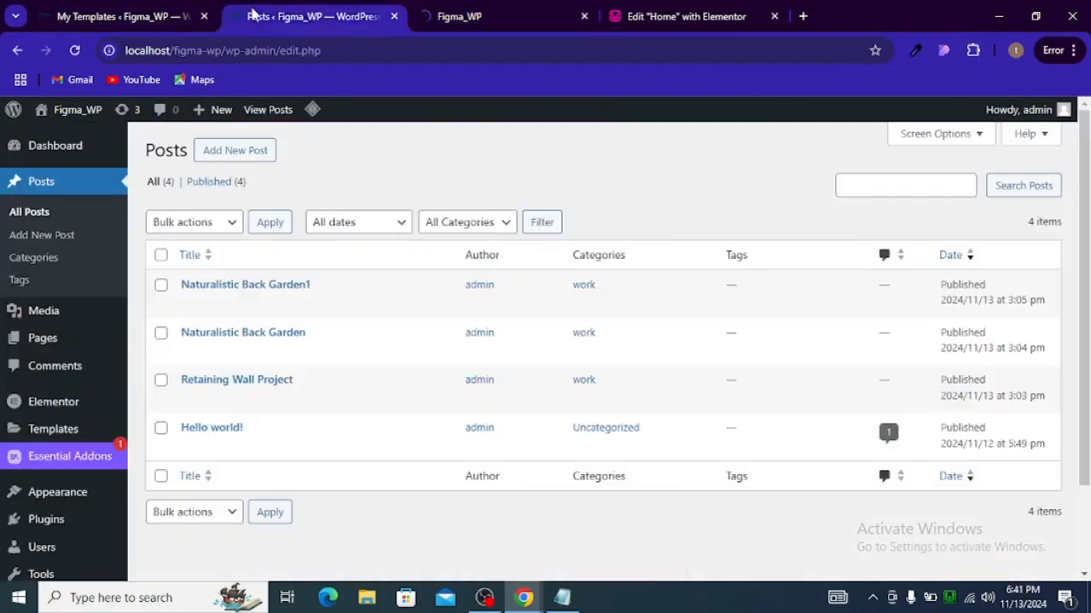
pyautogui.click(692, 19)
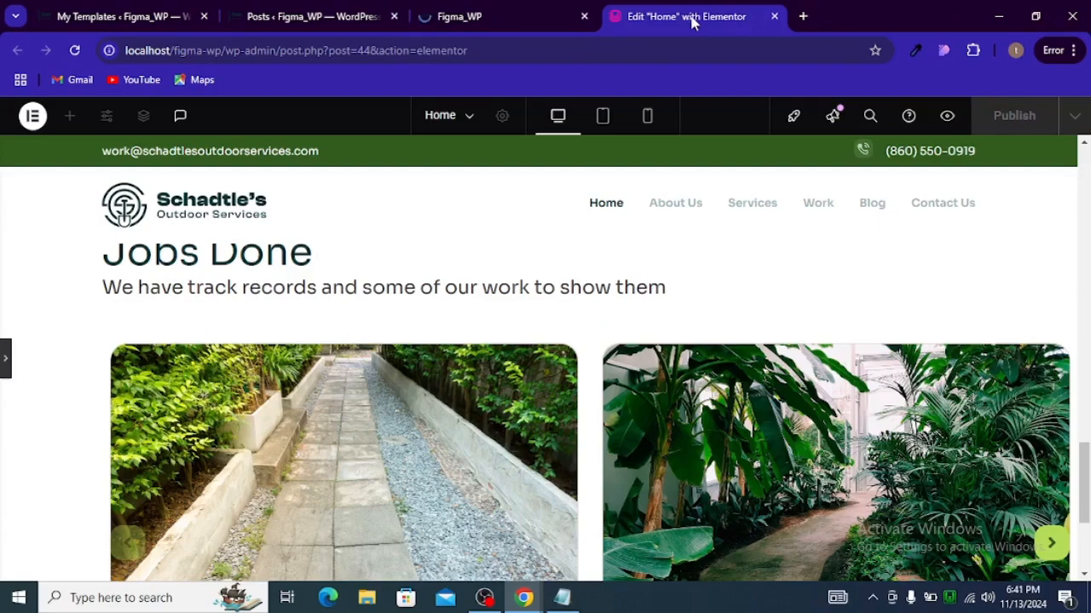
pyautogui.click(5, 359)
pyautogui.scroll(-2, 265, 432)
pyautogui.scroll(-1, 97, 391)
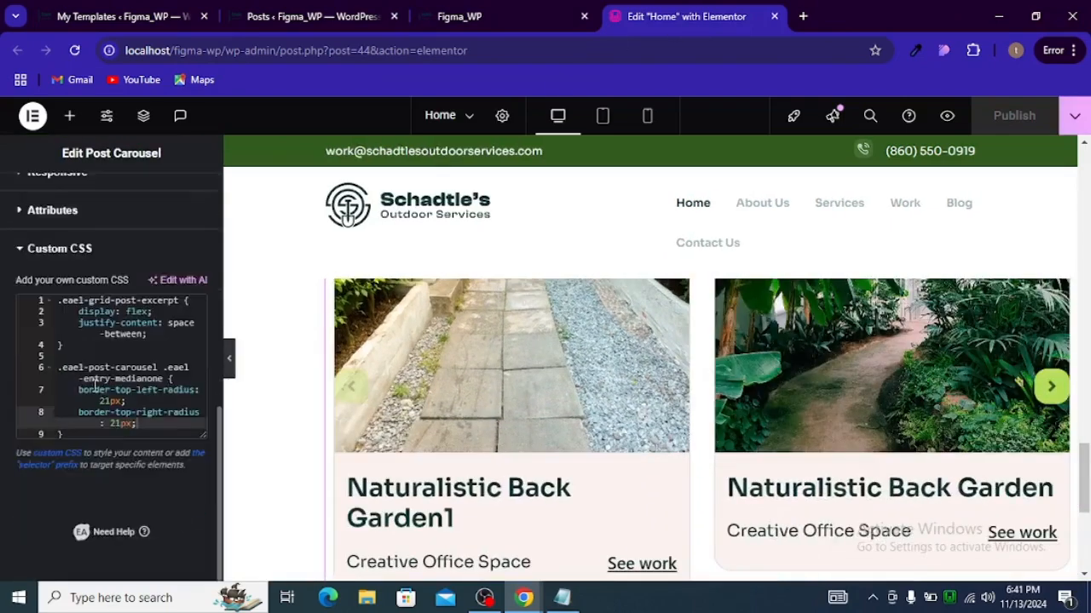
pyautogui.click(99, 438)
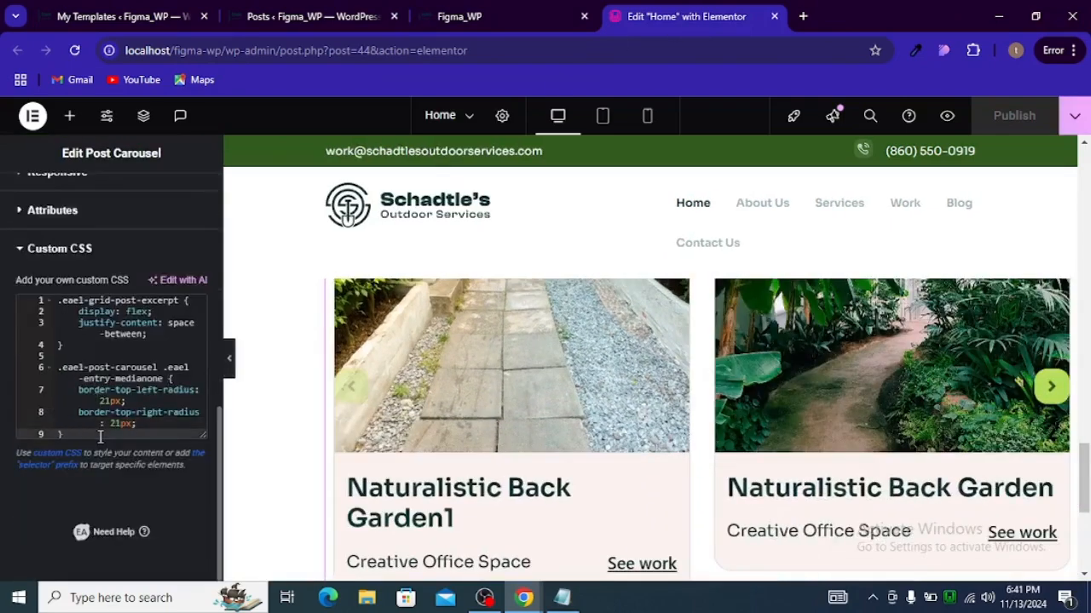
pyautogui.press('Return')
pyautogui.press('Return')
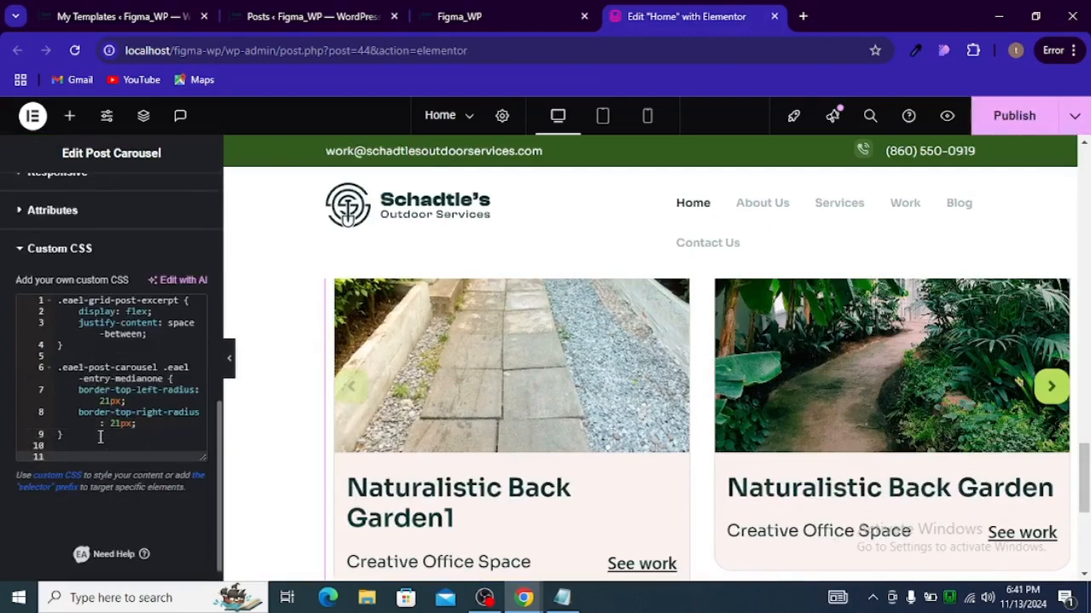
pyautogui.write('.swiper-button-next, .swiper-button-next-c83cae9')
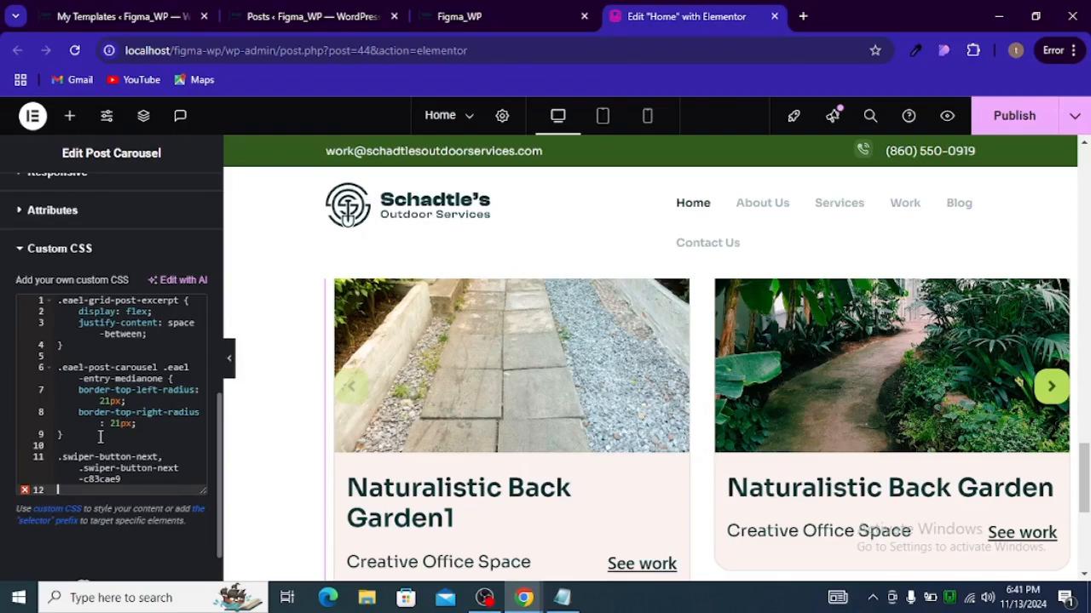
pyautogui.write('{')
pyautogui.press('Return')
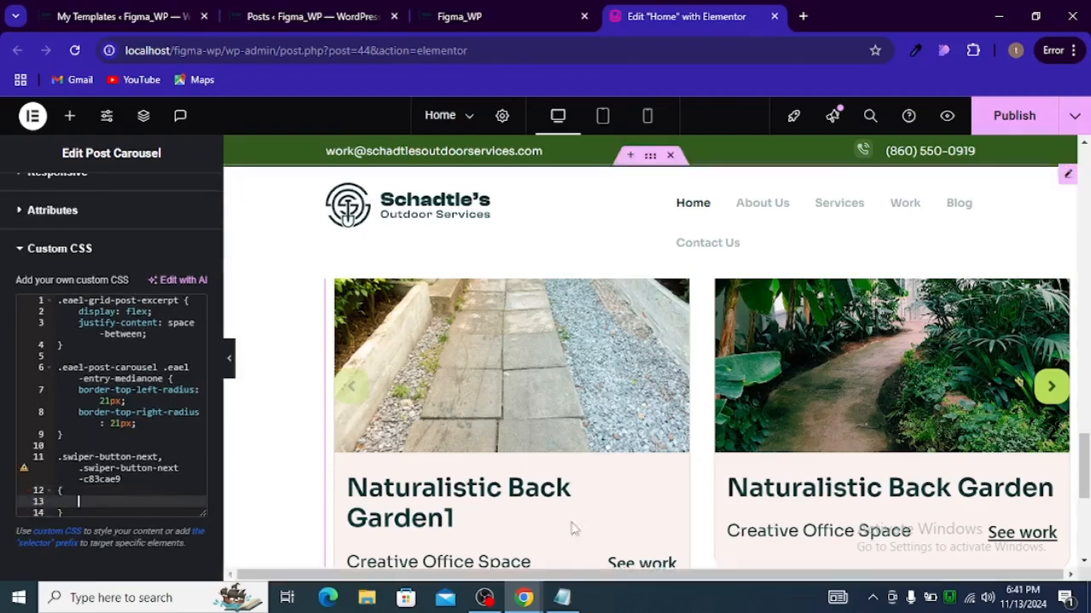
# Step: Copy the next-arrow top, transform and margin-right declarations from the notes file into the new rule
pyautogui.click(561, 597)
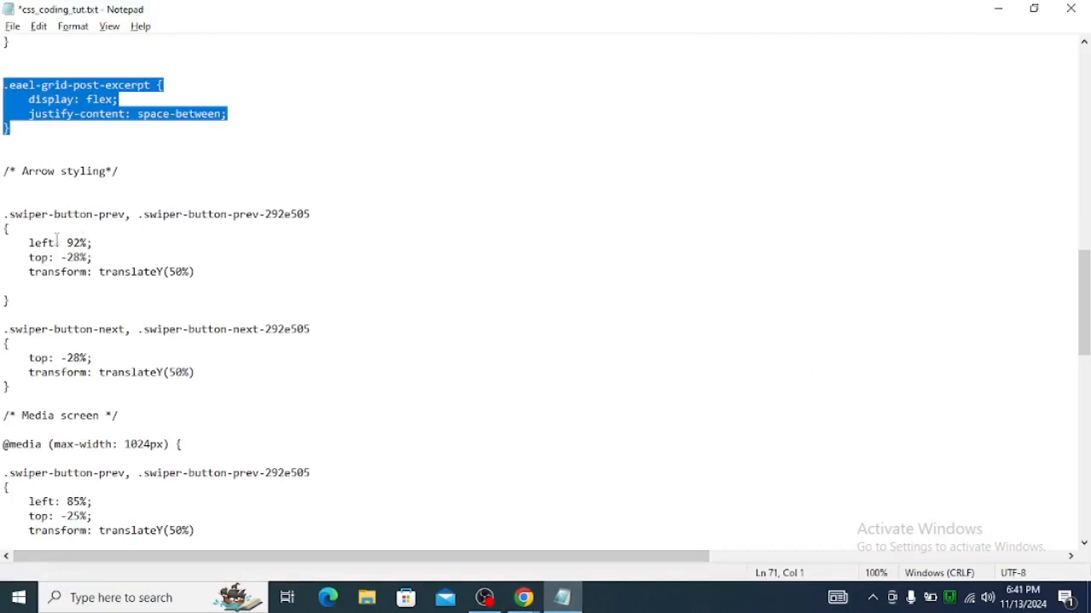
pyautogui.scroll(-14, 56, 242)
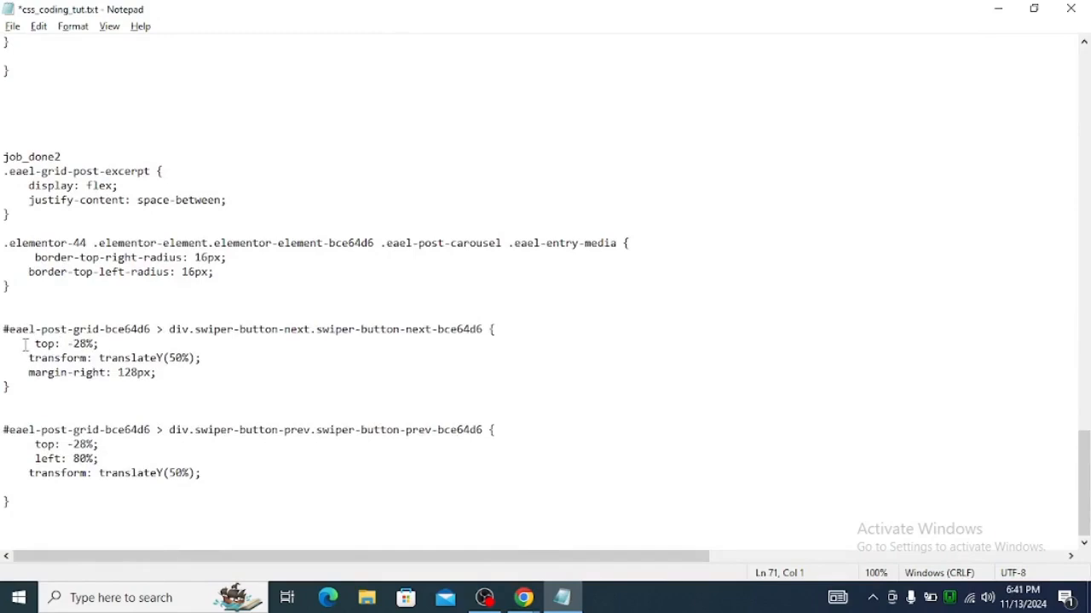
pyautogui.moveTo(25, 344); pyautogui.dragTo(181, 370)
pyautogui.hotkey('ctrl', 'c')
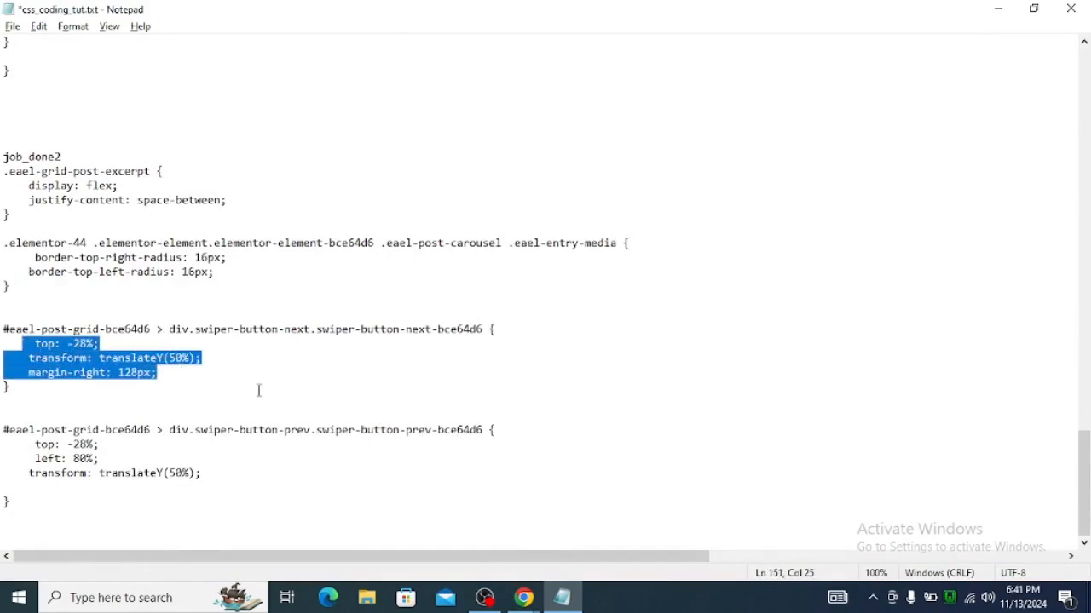
pyautogui.hotkey('alt', 'Tab')
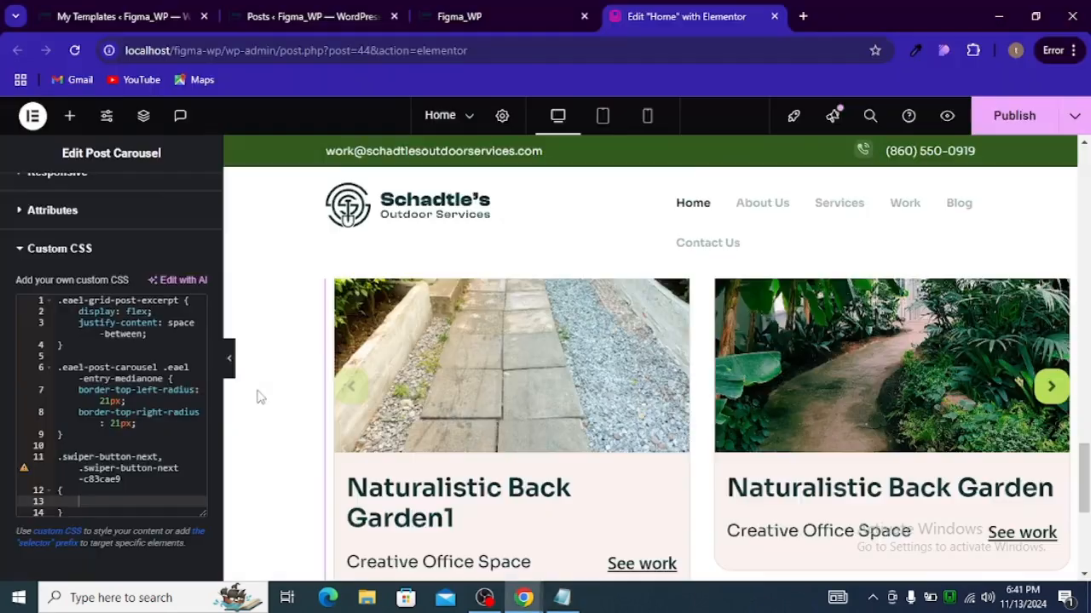
pyautogui.hotkey('ctrl', 'v')
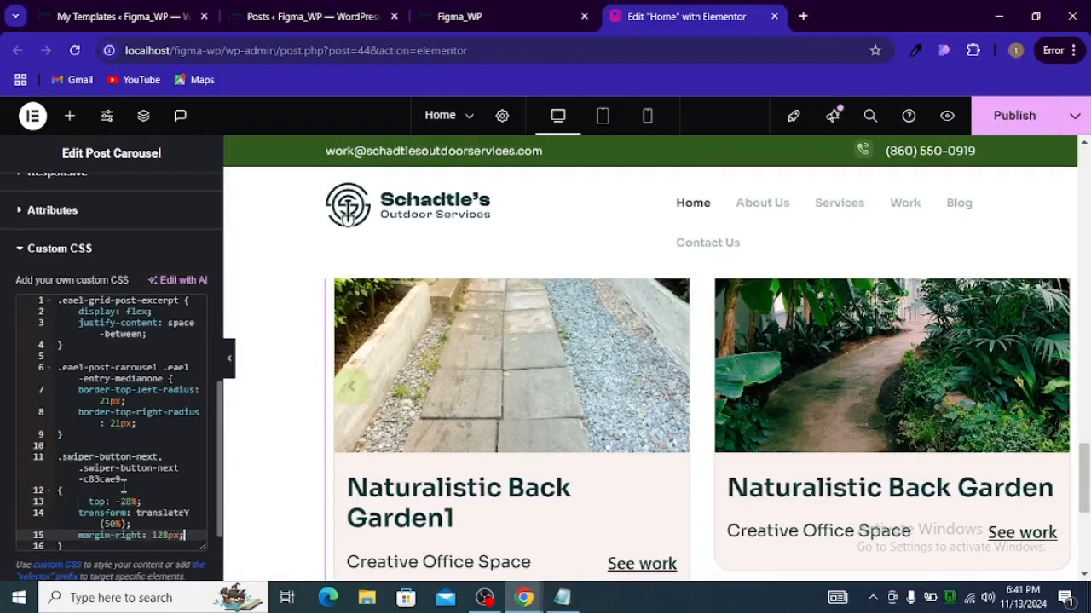
# Step: Set the next arrow's top value to -22%
pyautogui.scroll(2, 456, 418)
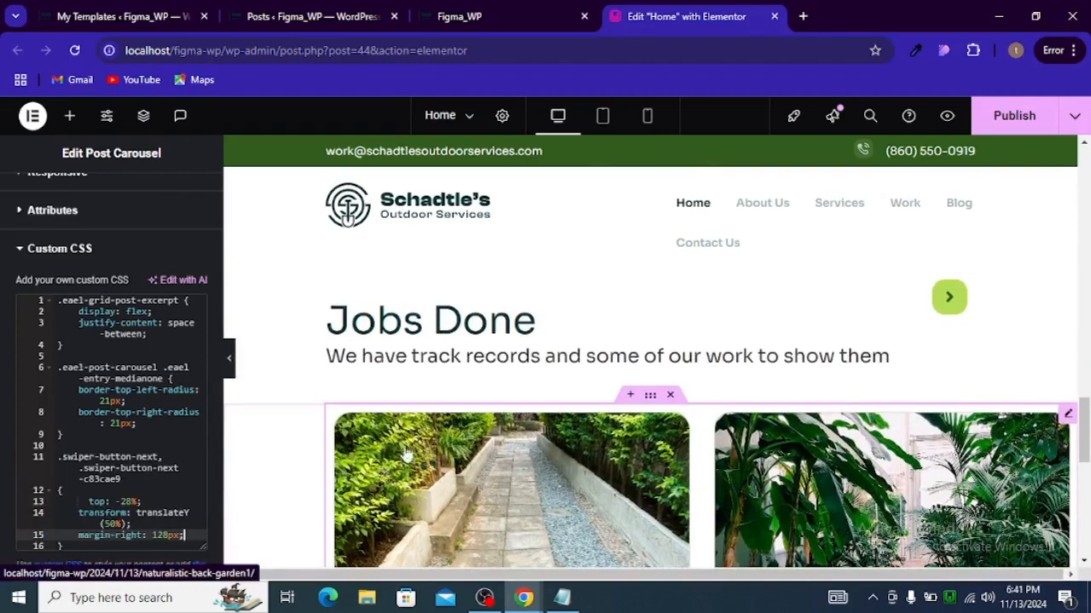
pyautogui.click(132, 501)
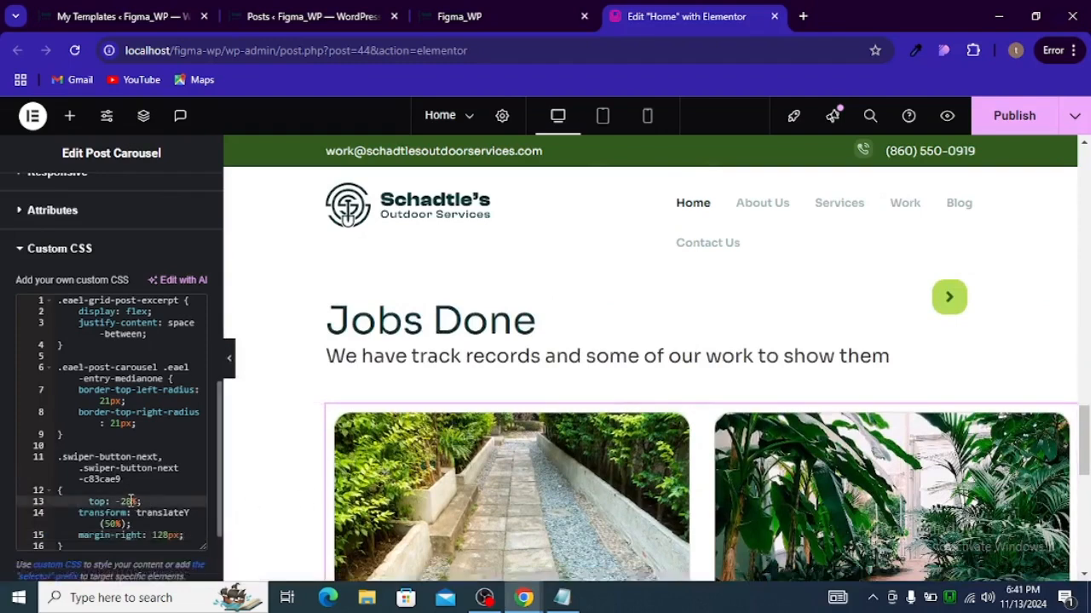
pyautogui.press('BackSpace')
pyautogui.write('2')
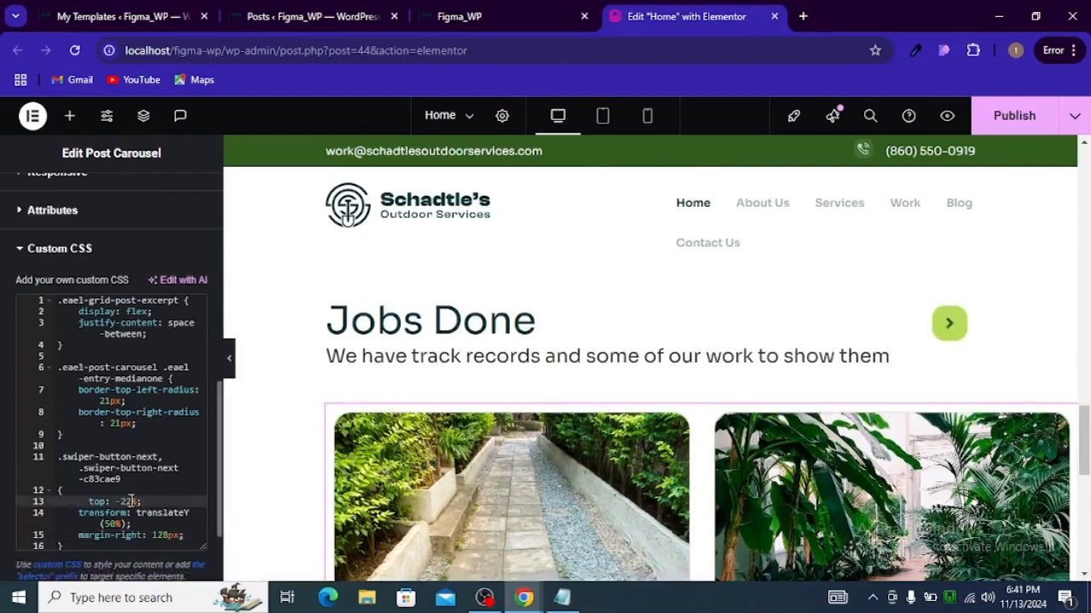
# Step: Duplicate the next-arrow selector as a new rule below the existing one
pyautogui.scroll(-2, 133, 495)
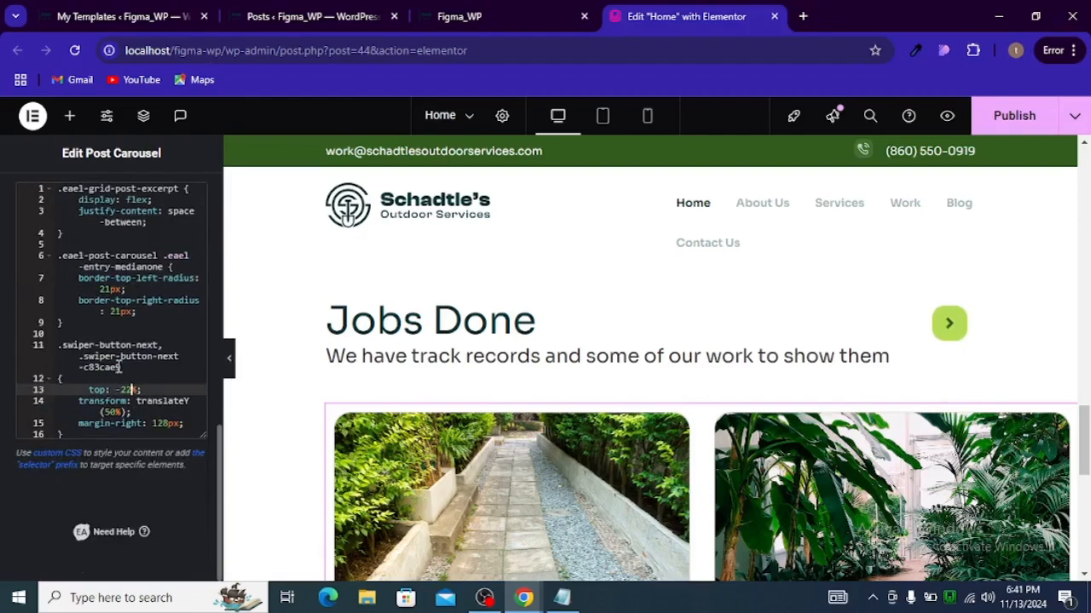
pyautogui.moveTo(122, 367); pyautogui.dragTo(31, 345)
pyautogui.hotkey('ctrl', 'c')
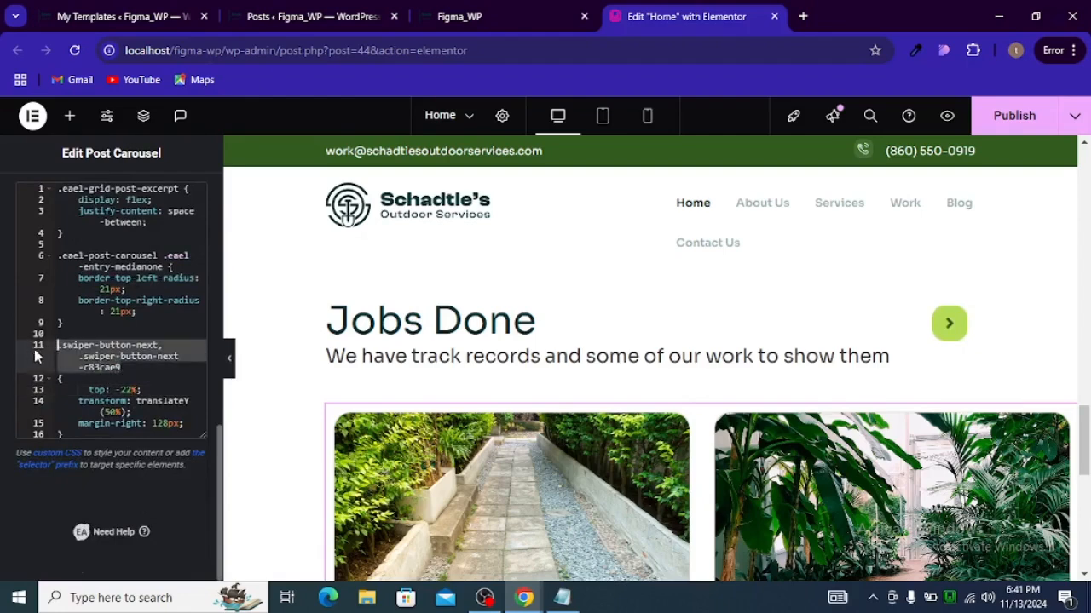
pyautogui.click(99, 437)
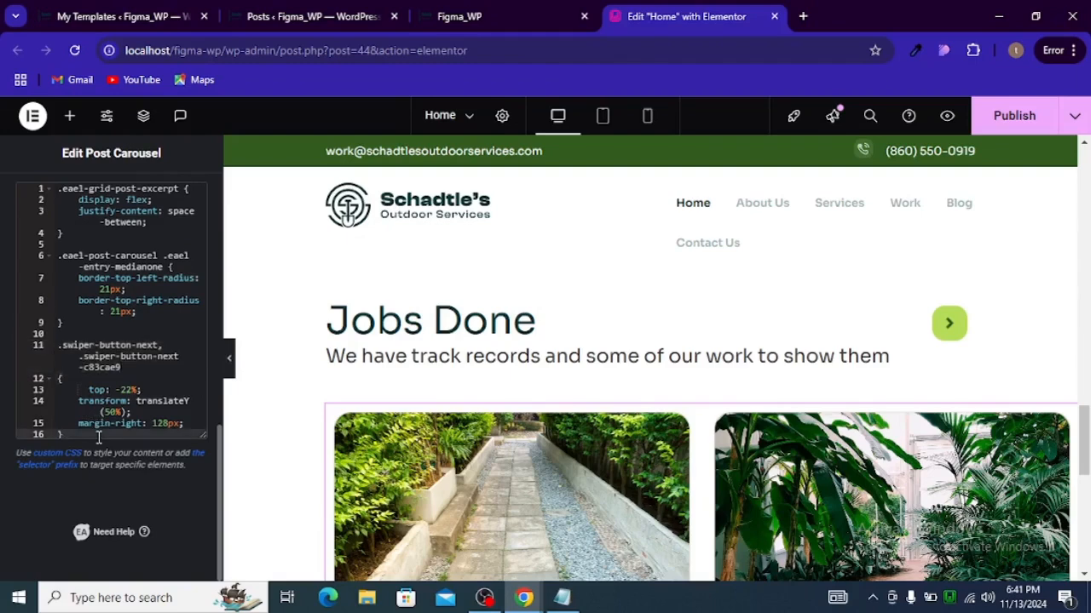
pyautogui.press('Return')
pyautogui.press('Return')
pyautogui.hotkey('ctrl', 'v')
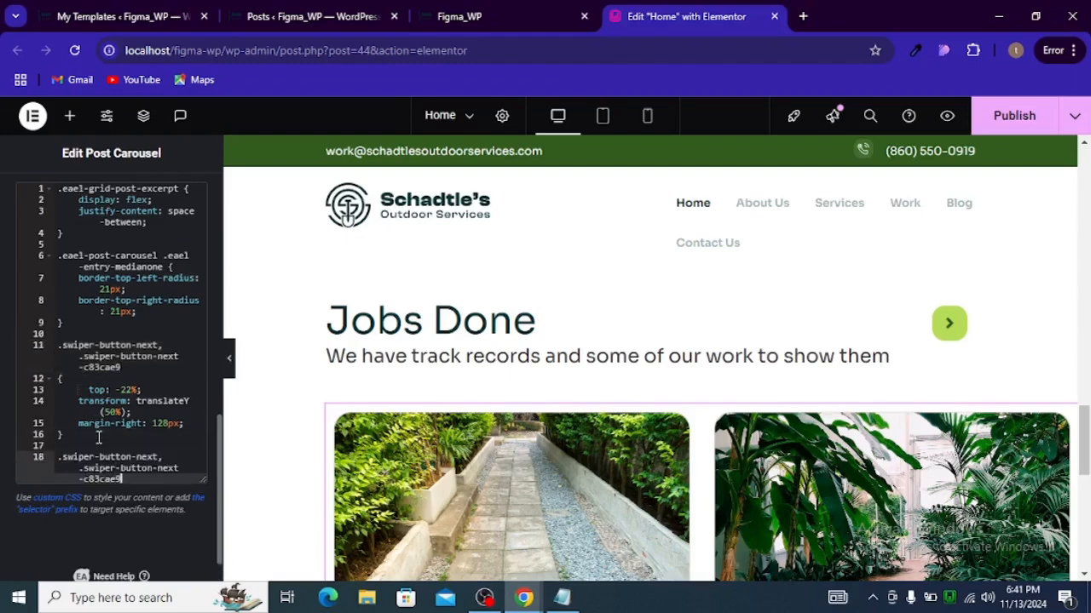
# Step: Change both parts of the duplicated selector from next to prev for the previous arrow
pyautogui.click(149, 457)
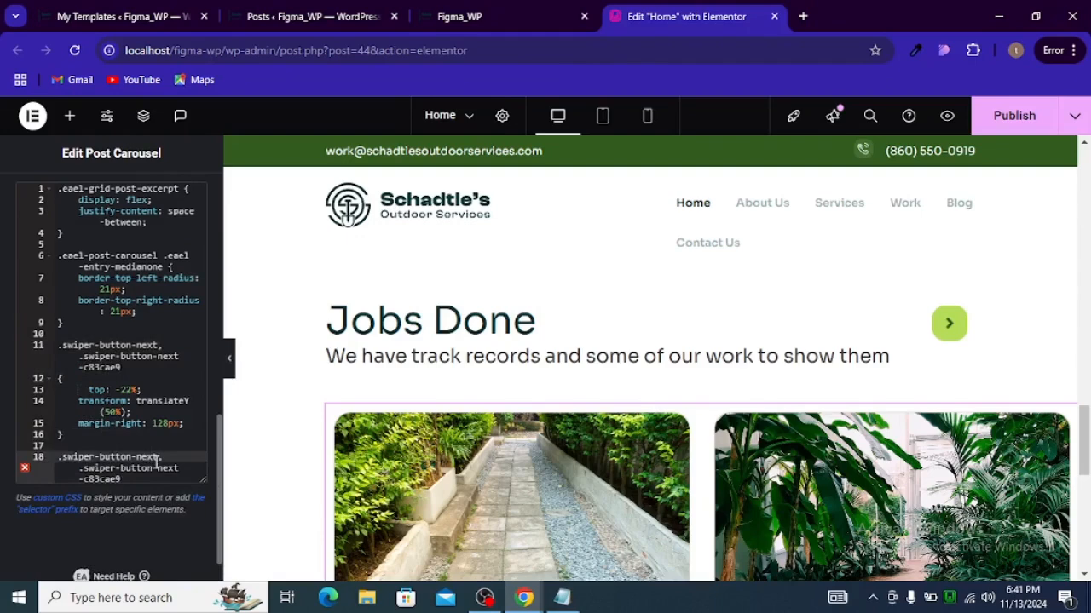
pyautogui.click(159, 458)
pyautogui.press('BackSpace')
pyautogui.press('BackSpace')
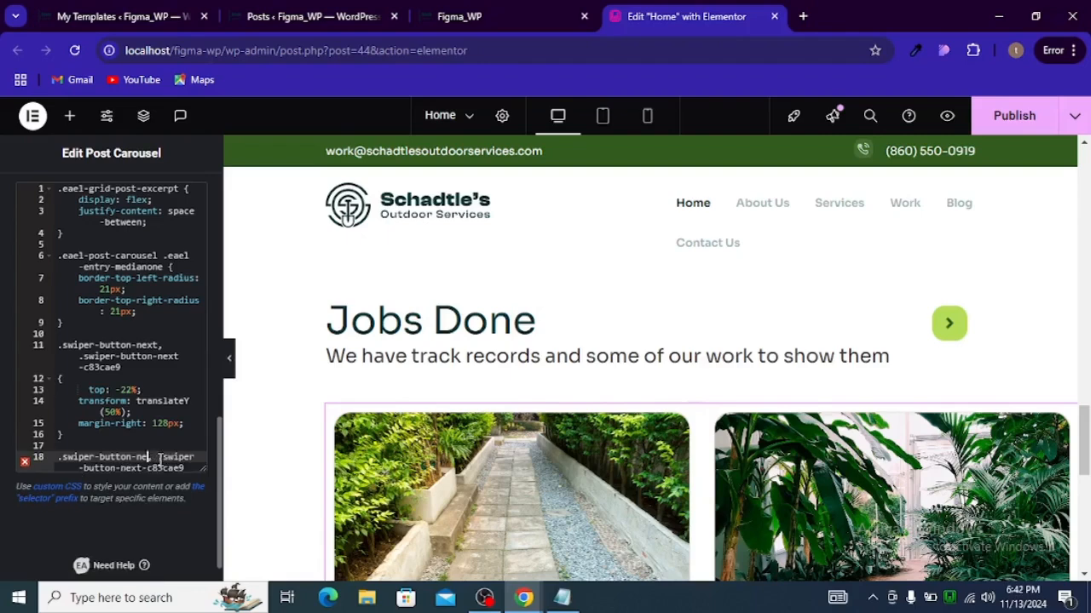
pyautogui.press('BackSpace')
pyautogui.press('BackSpace')
pyautogui.write('prev')
pyautogui.scroll(-1, 159, 457)
pyautogui.click(189, 424)
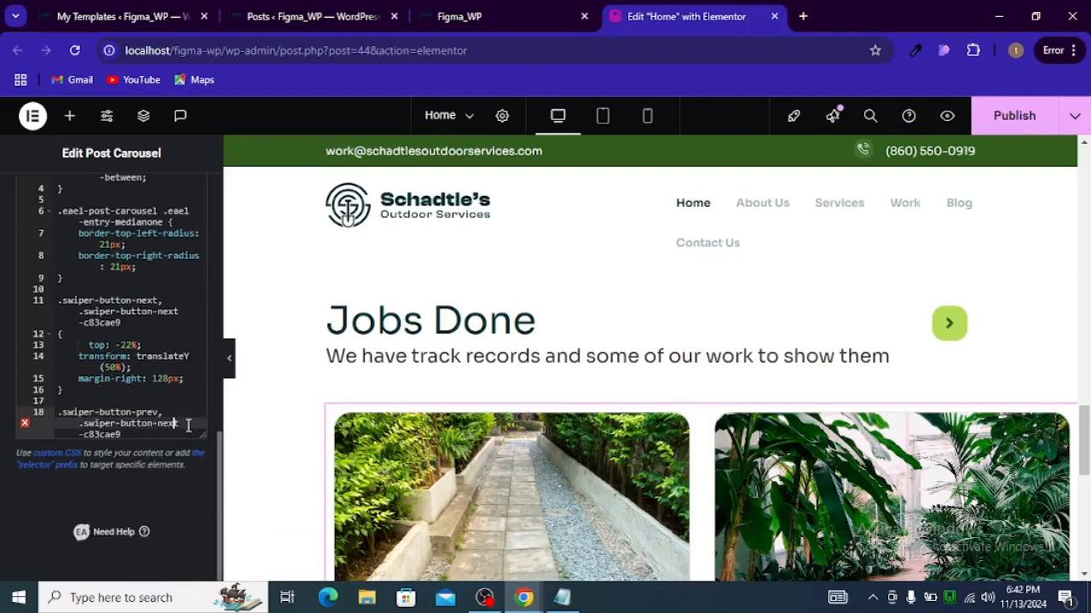
pyautogui.press('BackSpace')
pyautogui.press('BackSpace')
pyautogui.press('BackSpace')
pyautogui.press('BackSpace')
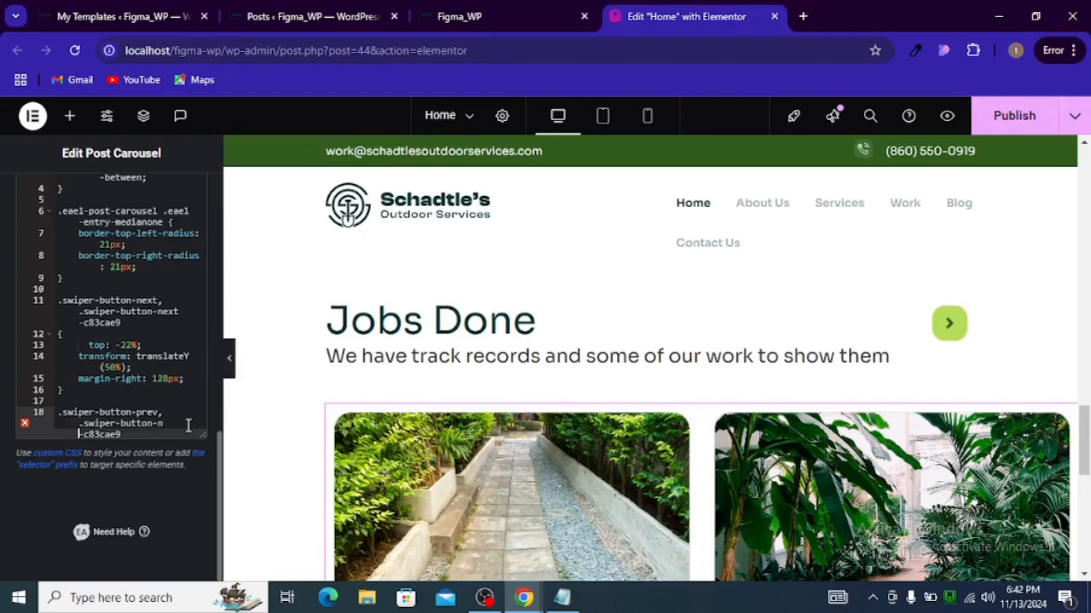
pyautogui.write('prev')
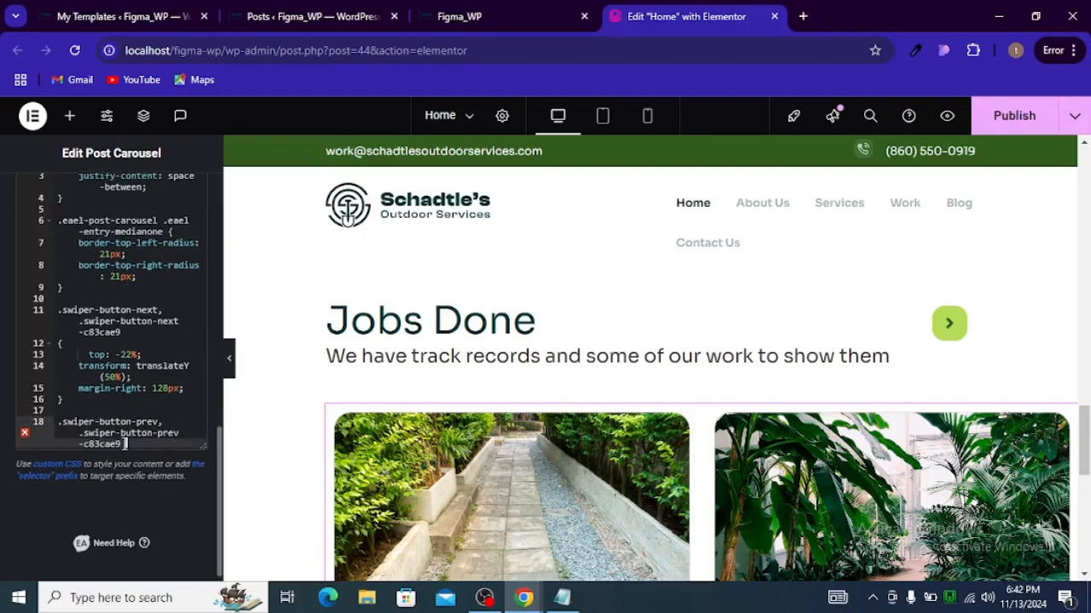
pyautogui.write(' {')
# Step: Open the previous-arrow rule's braces and paste the top, transform and margin-right declarations into it
pyautogui.press('Return')
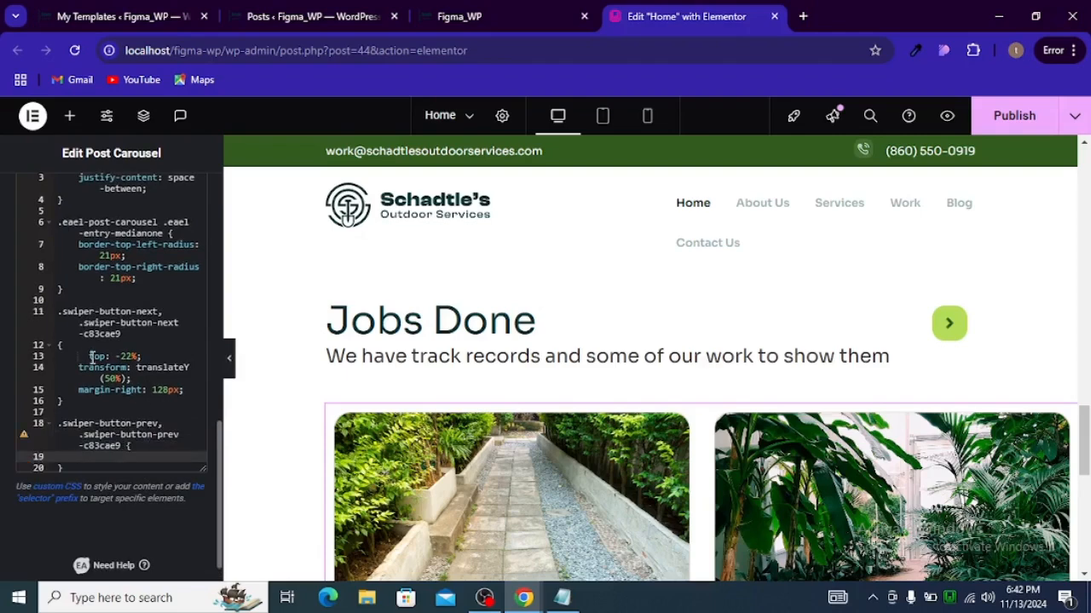
pyautogui.moveTo(88, 356); pyautogui.dragTo(190, 389)
pyautogui.hotkey('ctrl', 'c')
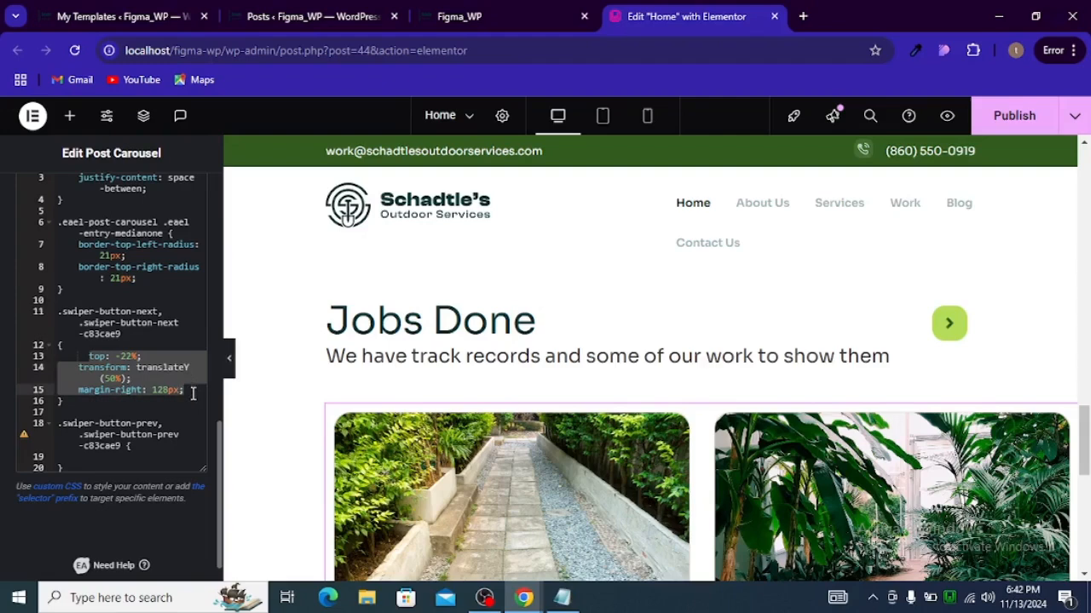
pyautogui.click(156, 454)
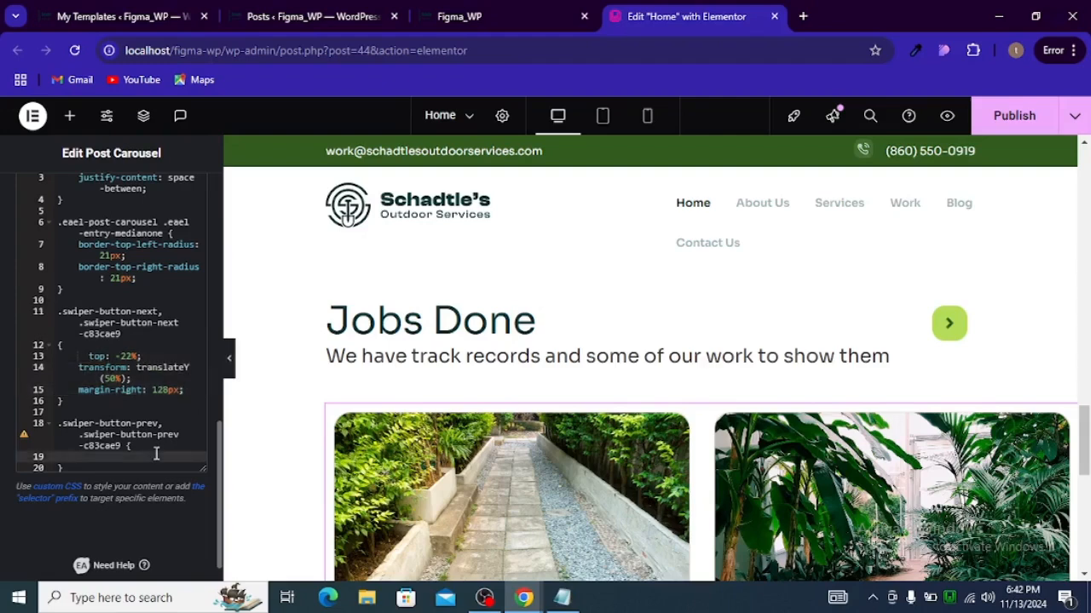
pyautogui.hotkey('ctrl', 'v')
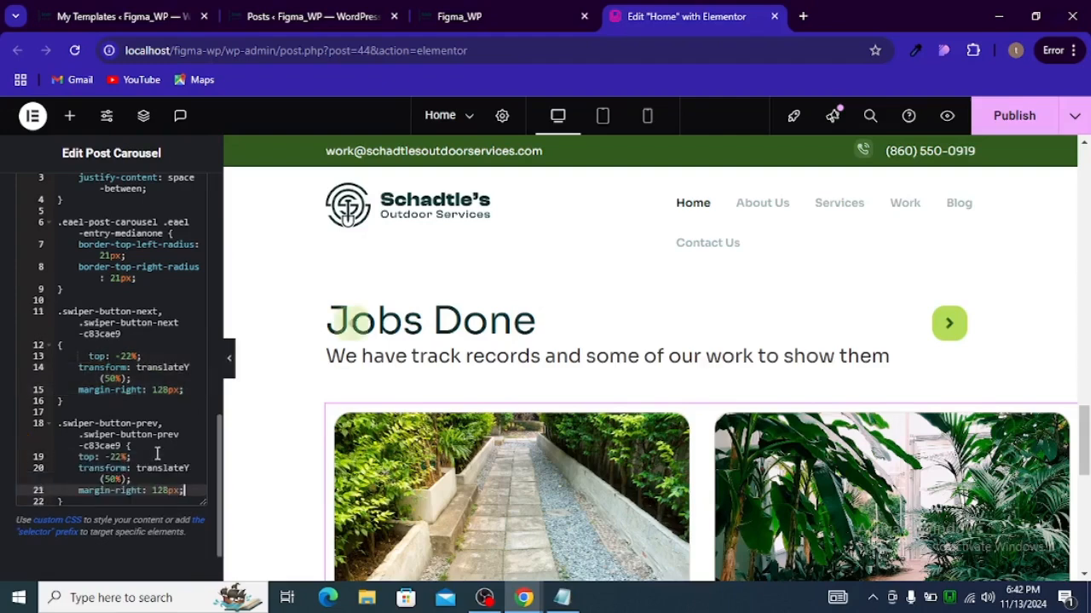
# Step: Comment out the margin-right declaration in the previous-arrow rule
pyautogui.click(145, 448)
pyautogui.click(188, 492)
pyautogui.hotkey('ctrl', '/')
pyautogui.press('Up')
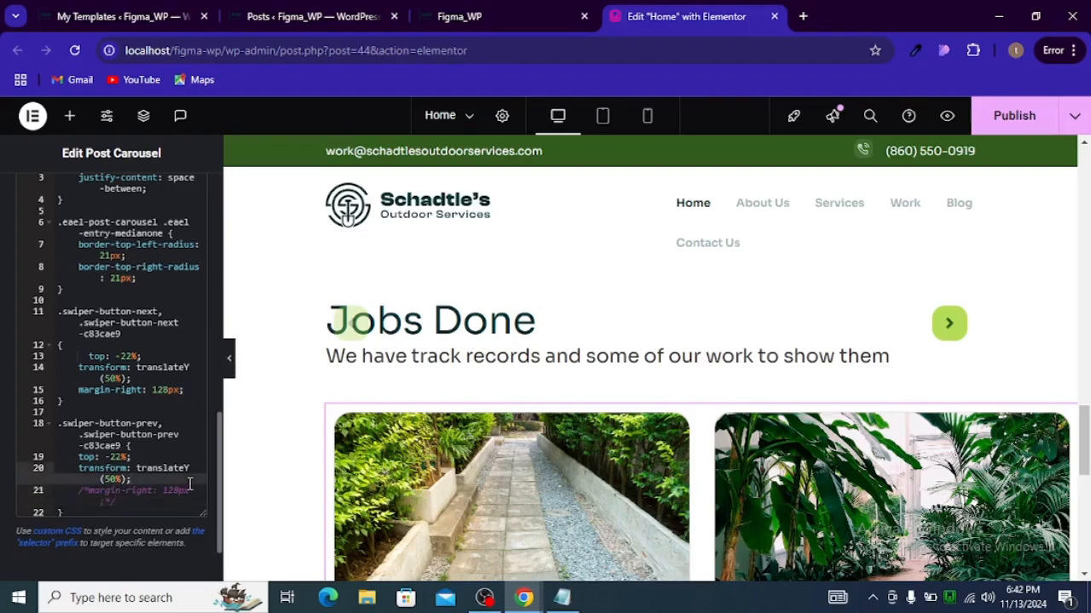
# Step: Add a left declaration of 78% to the previous-arrow rule
pyautogui.press('Return')
pyautogui.write('left:')
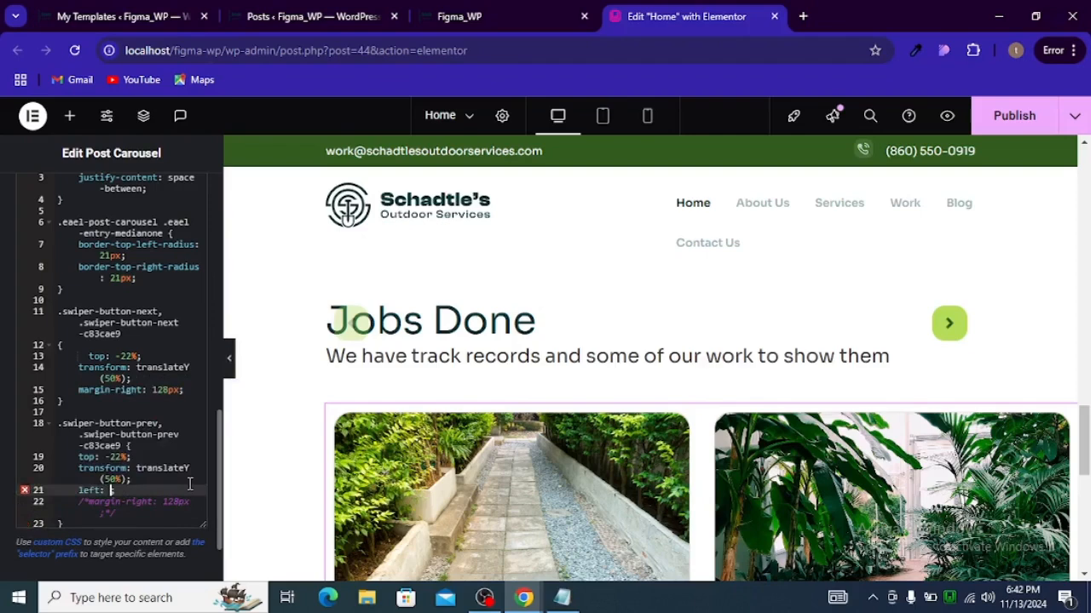
pyautogui.write(' 87;')
pyautogui.write('%')
pyautogui.write('44')
pyautogui.press('BackSpace')
pyautogui.press('BackSpace')
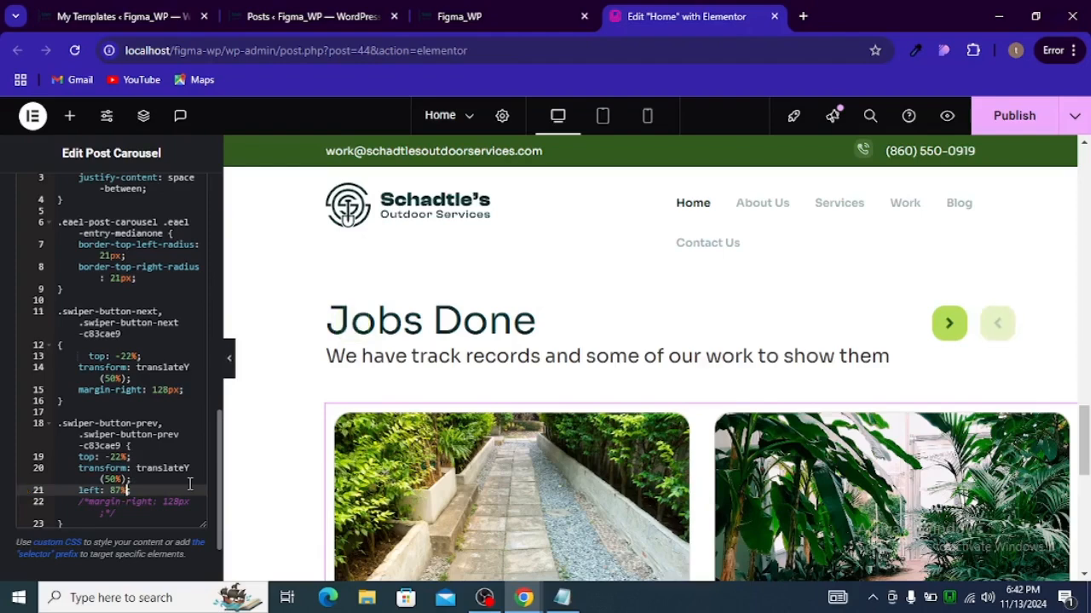
pyautogui.write('4')
pyautogui.press('BackSpace')
pyautogui.press('BackSpace')
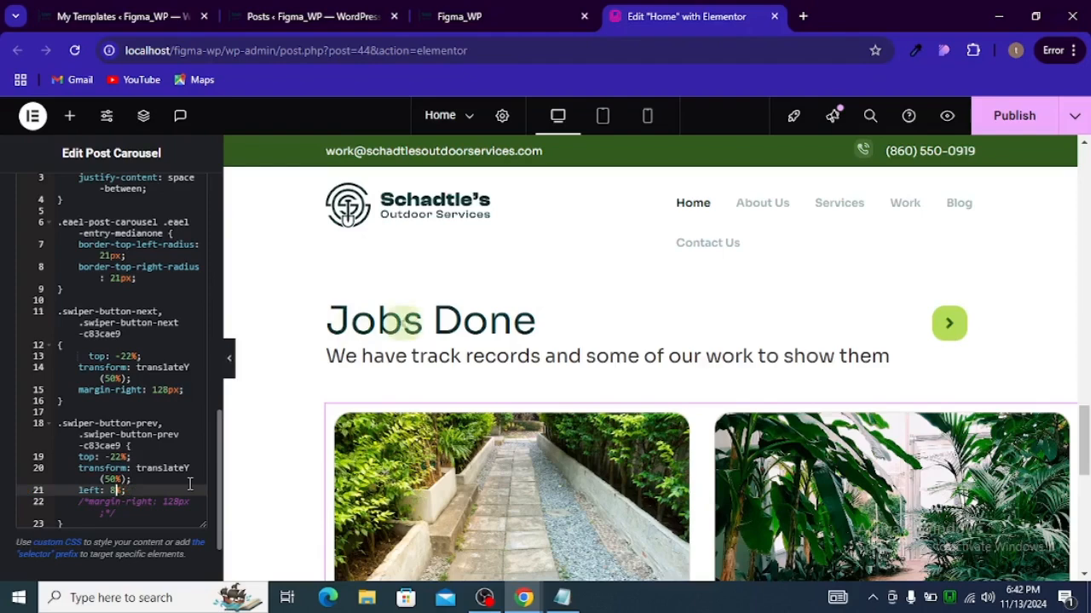
pyautogui.write('0')
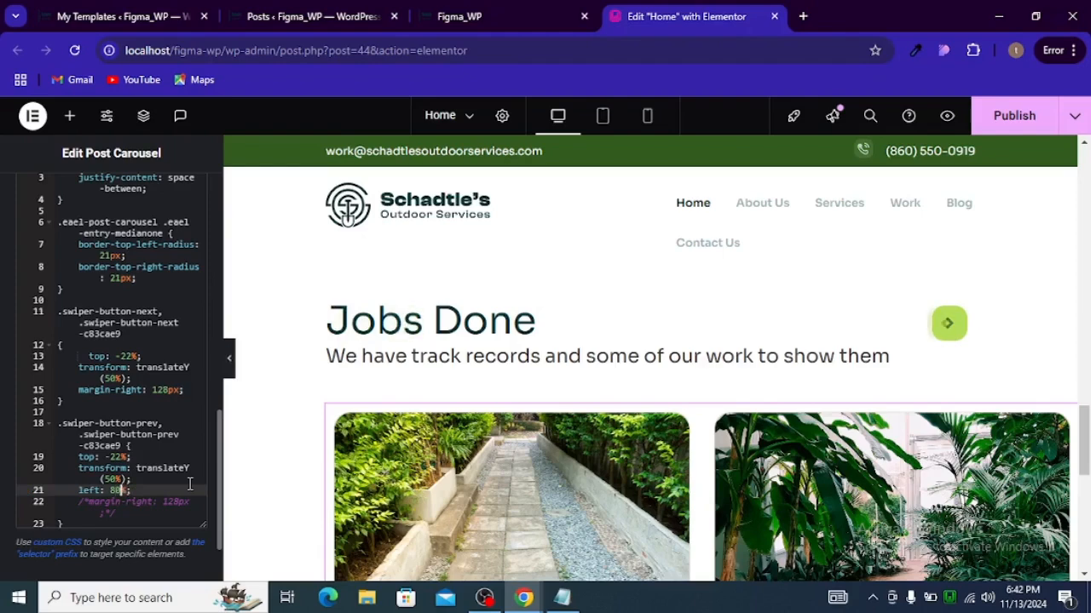
pyautogui.press('BackSpace')
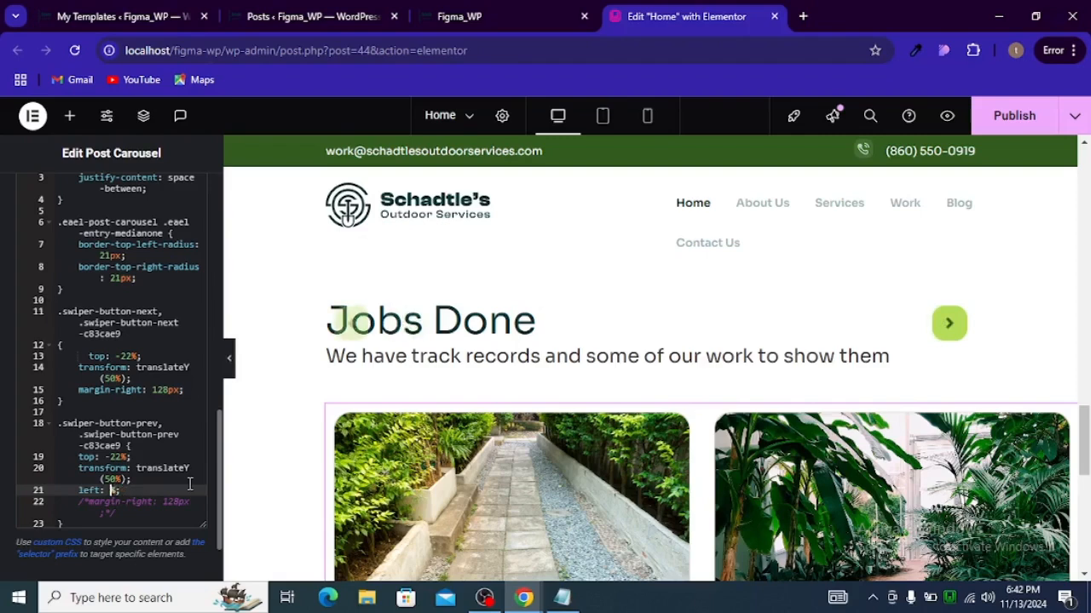
pyautogui.press('BackSpace')
pyautogui.write('78')
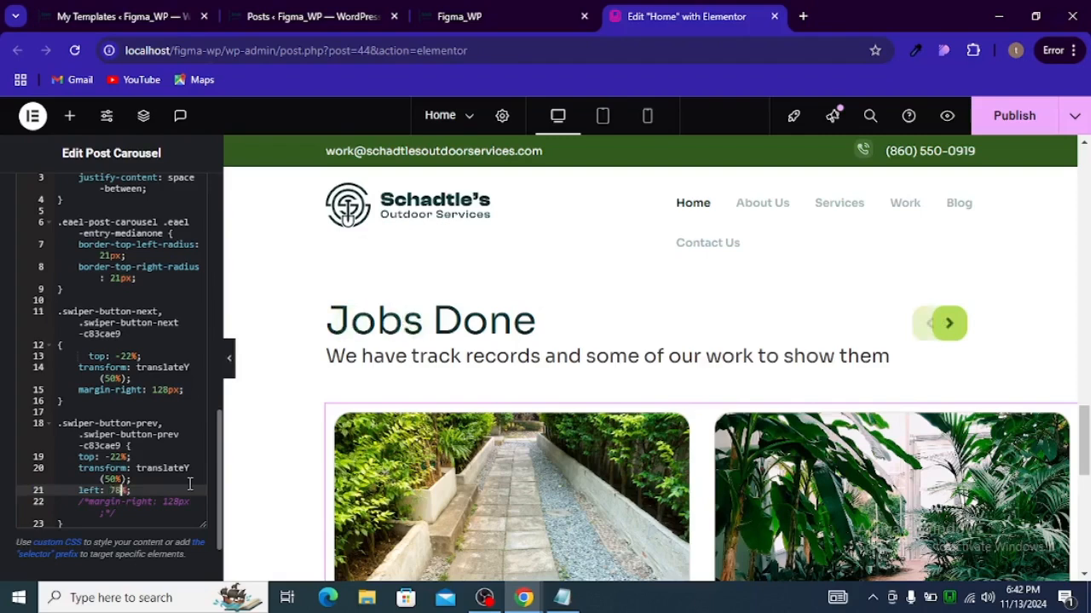
# Step: Set the previous arrow's left value to 79%
pyautogui.click(232, 366)
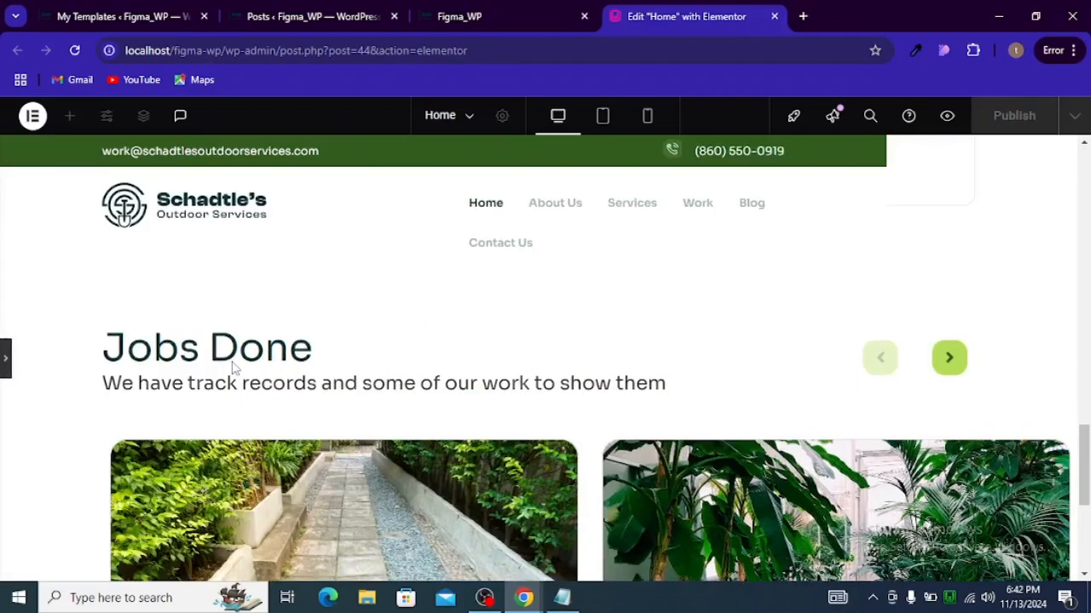
pyautogui.scroll(-2, 314, 359)
pyautogui.scroll(2, 314, 359)
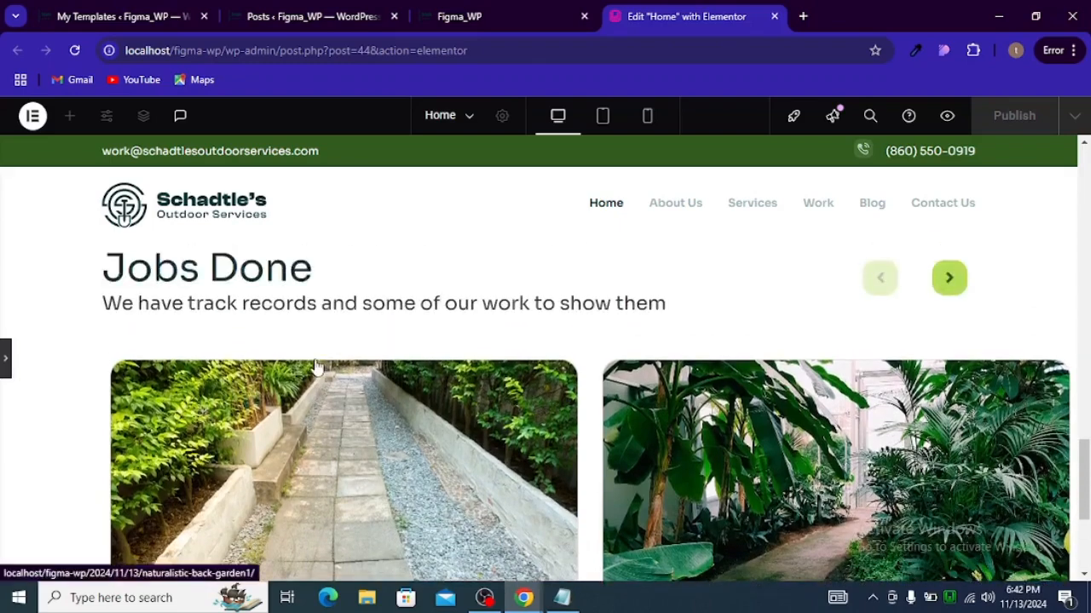
pyautogui.click(6, 358)
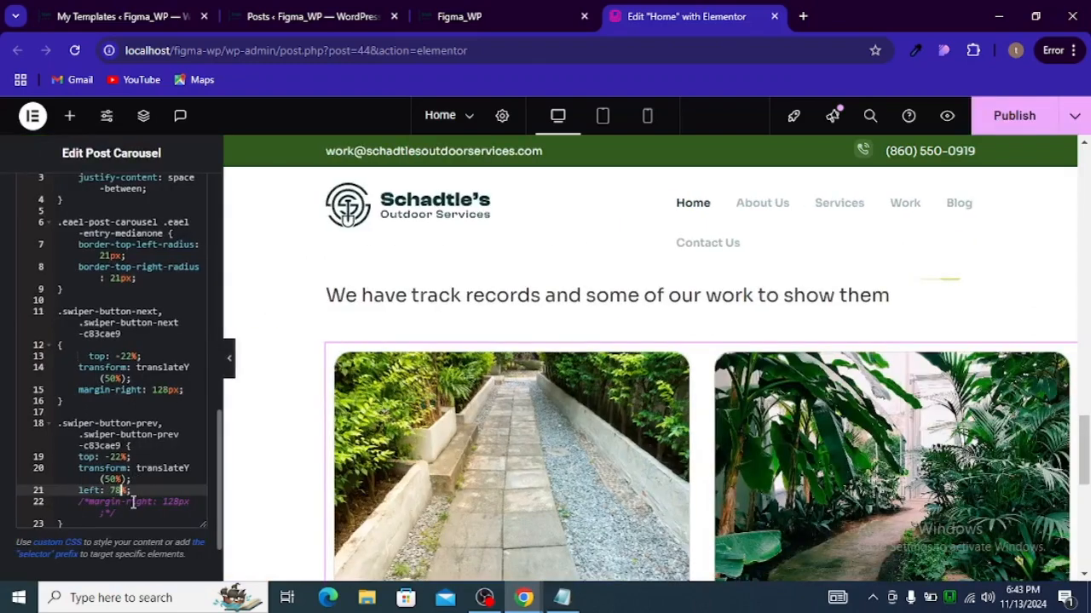
pyautogui.press('BackSpace')
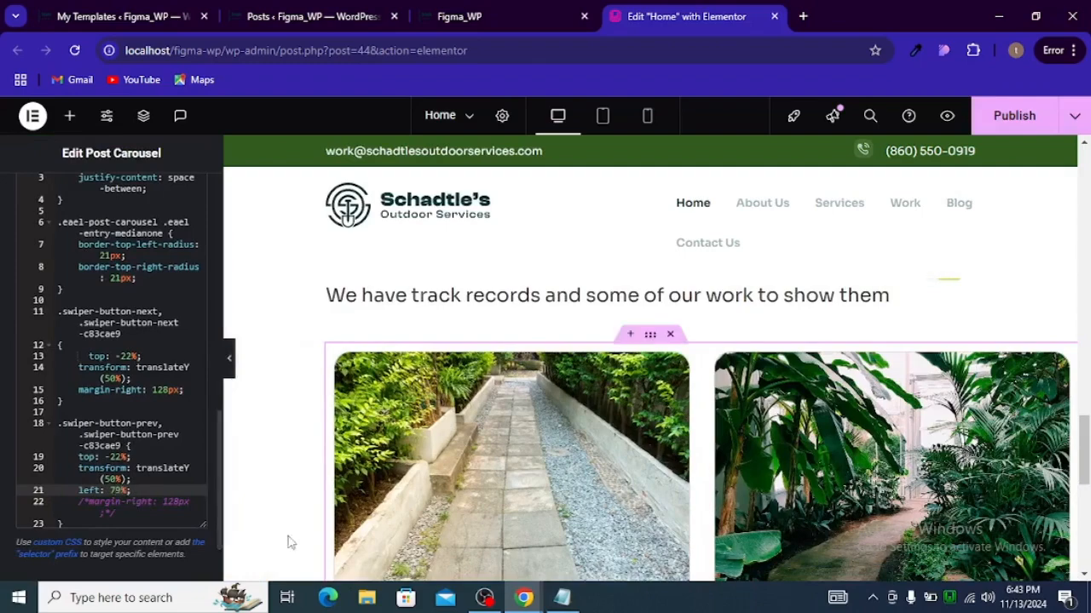
# Step: Preview the Jobs Done section with the panel hidden and test the next and previous carousel arrows
pyautogui.click(229, 360)
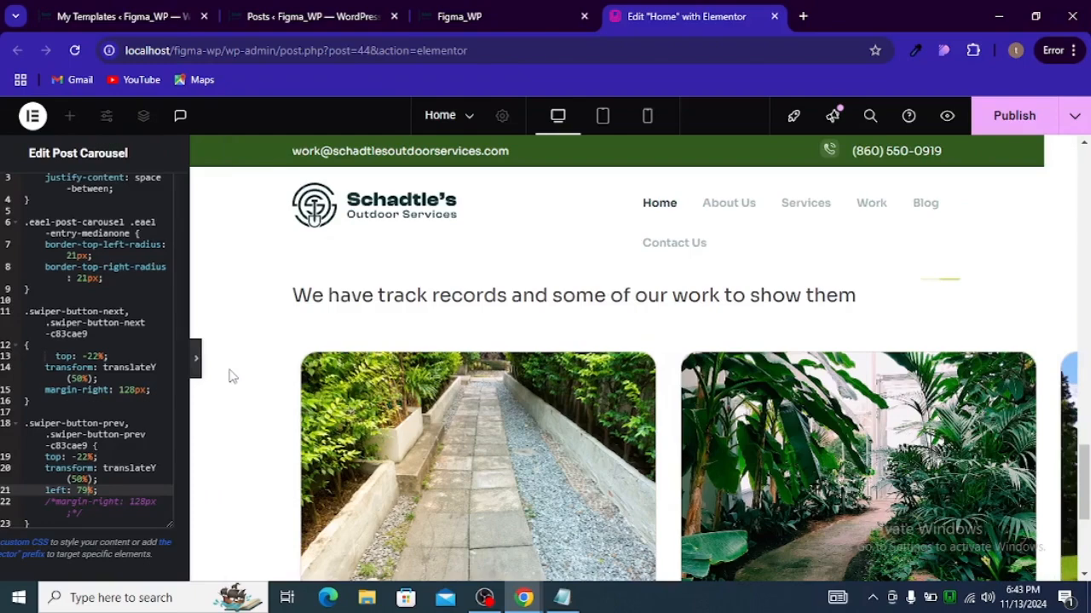
pyautogui.scroll(3, 353, 415)
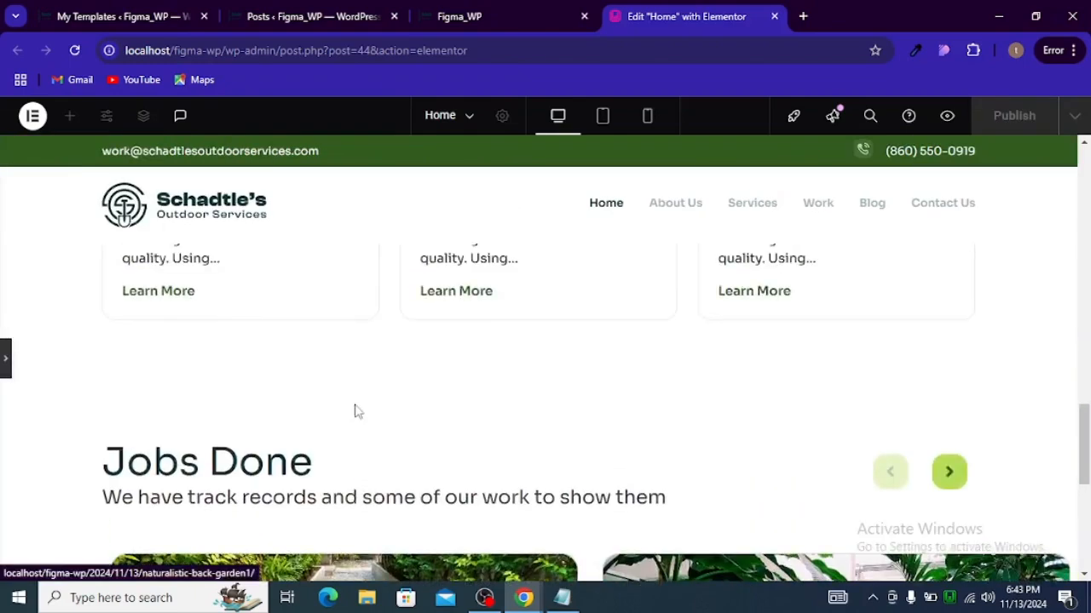
pyautogui.scroll(-3, 369, 393)
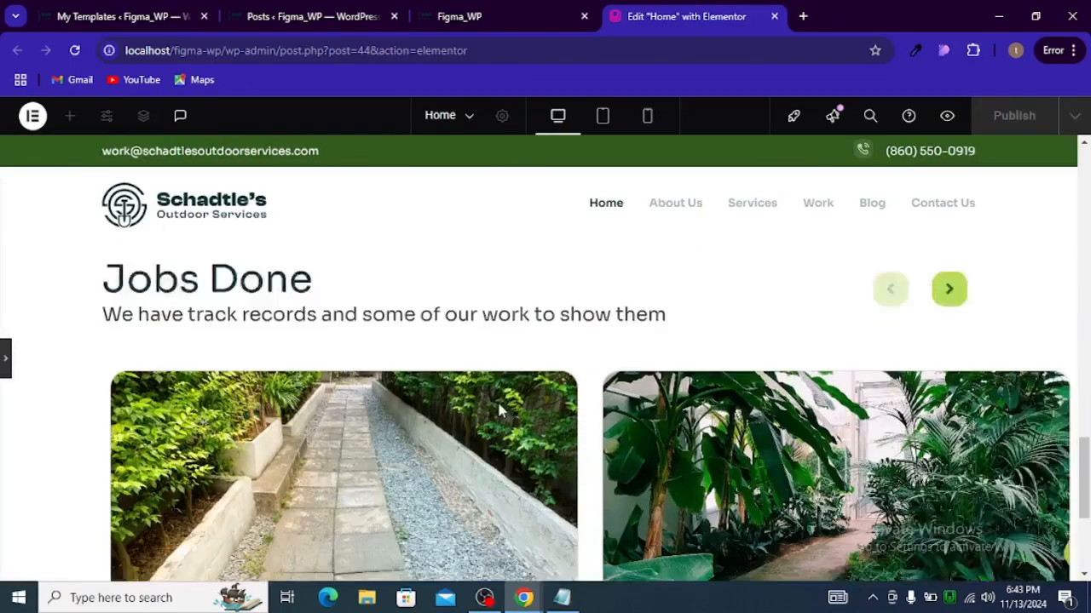
pyautogui.scroll(2, 503, 409)
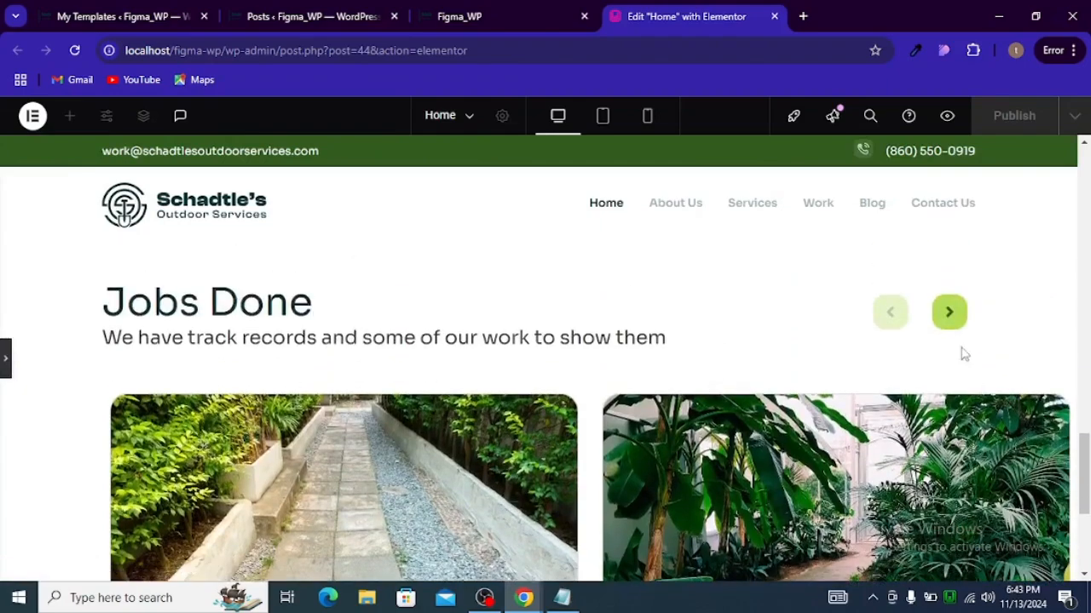
pyautogui.click(949, 314)
pyautogui.click(901, 317)
pyautogui.click(947, 312)
pyautogui.click(892, 318)
pyautogui.scroll(-4, 895, 328)
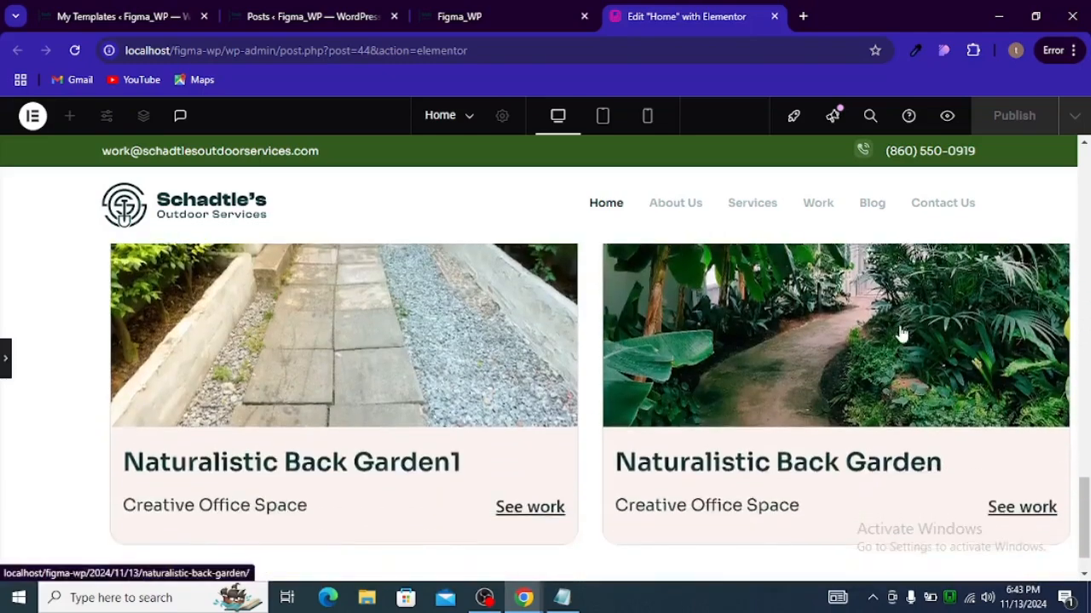
pyautogui.click(5, 365)
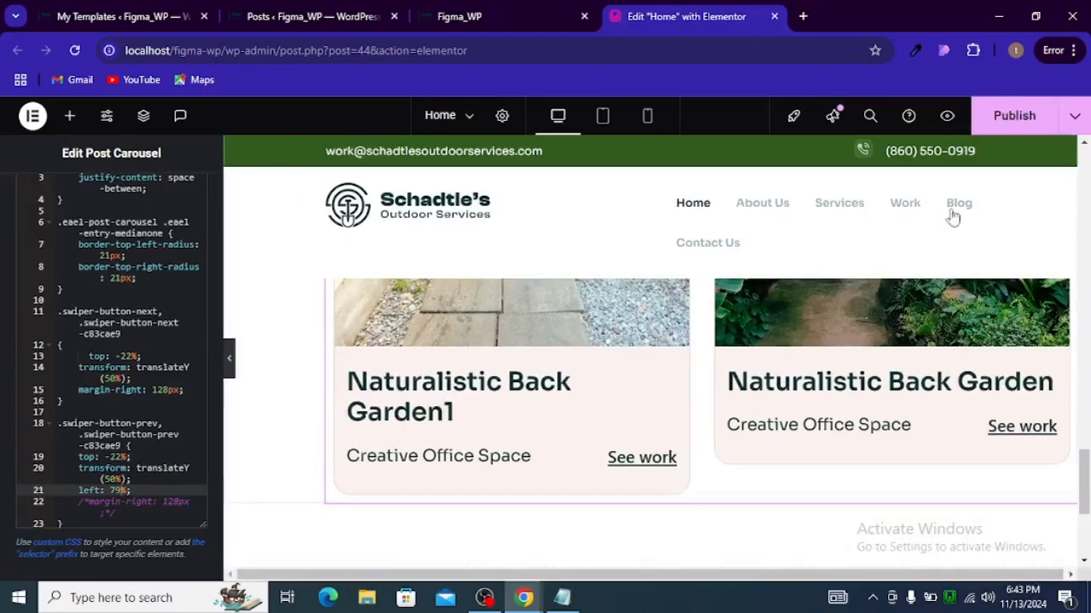
# Step: Save the page, then set the carousel container's left padding to 40 px in tablet view
pyautogui.click(1005, 119)
pyautogui.scroll(3, 713, 345)
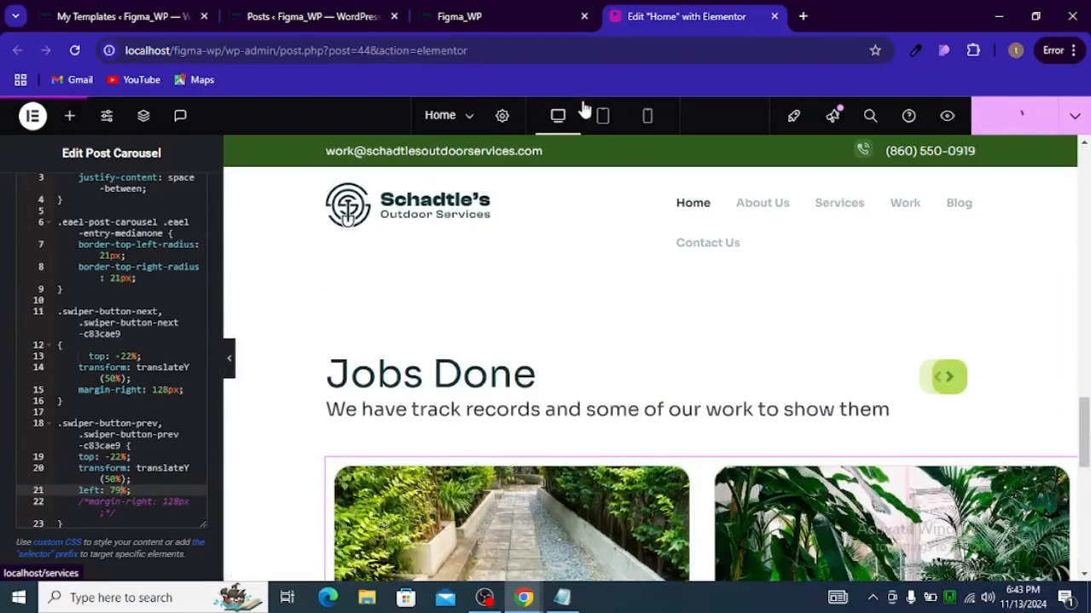
pyautogui.click(599, 115)
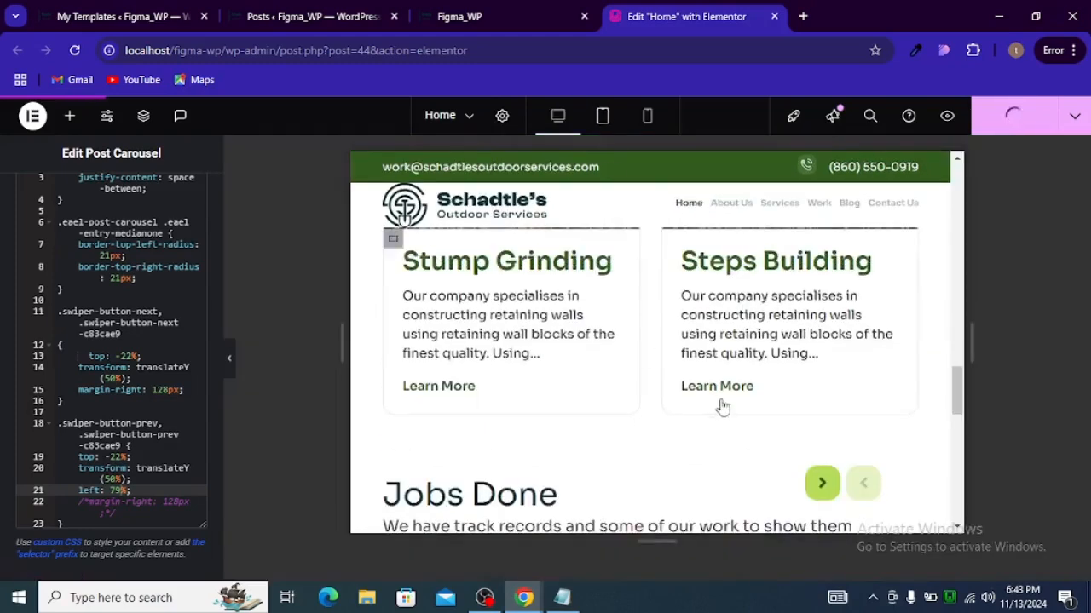
pyautogui.scroll(-2, 720, 407)
pyautogui.scroll(-2, 731, 407)
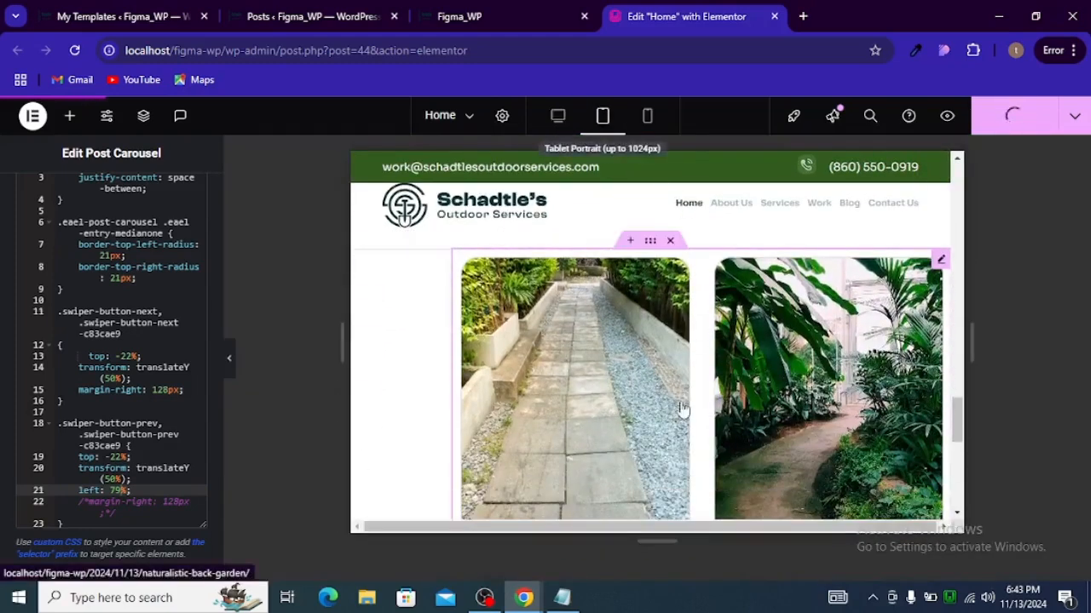
pyautogui.scroll(2, 681, 410)
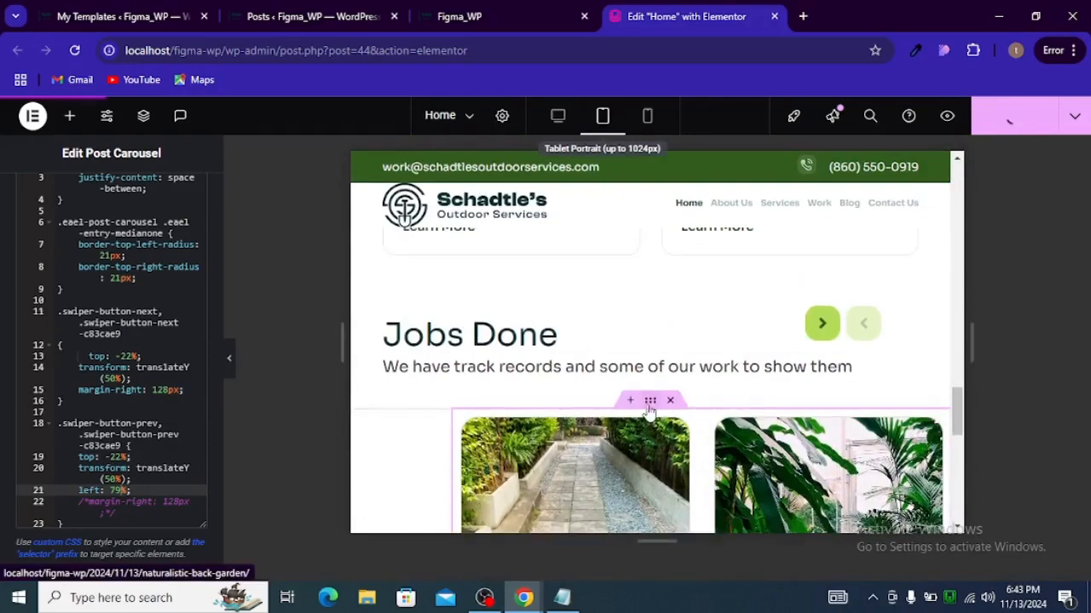
pyautogui.click(649, 406)
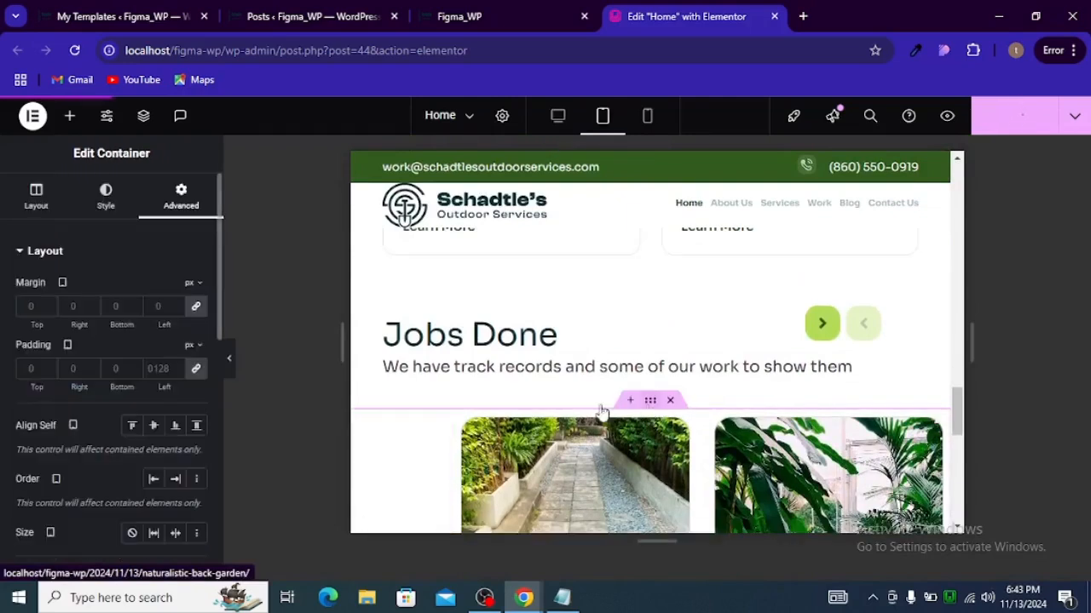
pyautogui.click(195, 375)
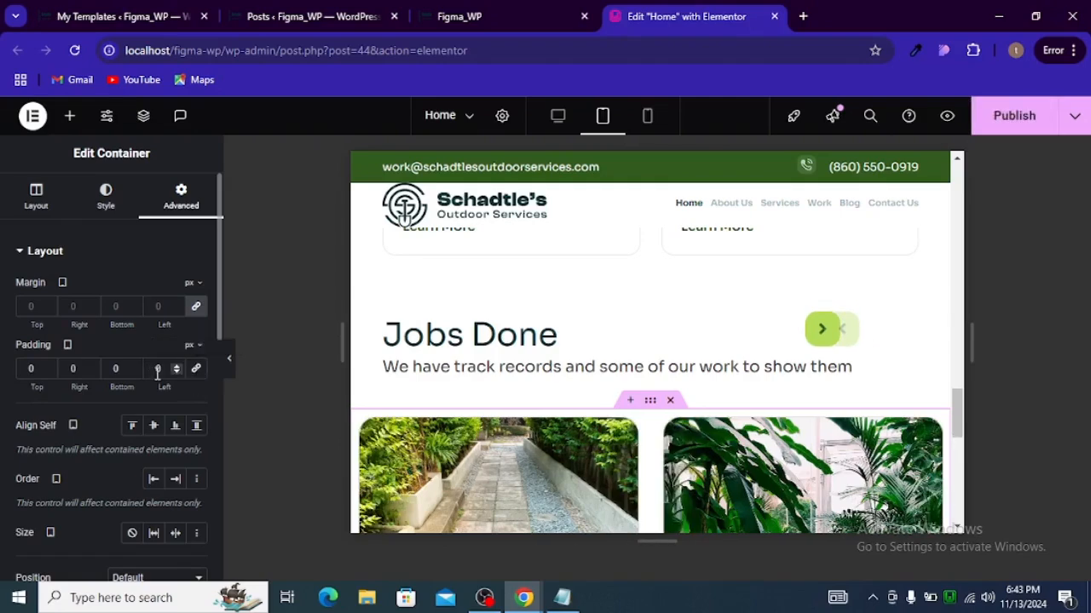
pyautogui.write('4')
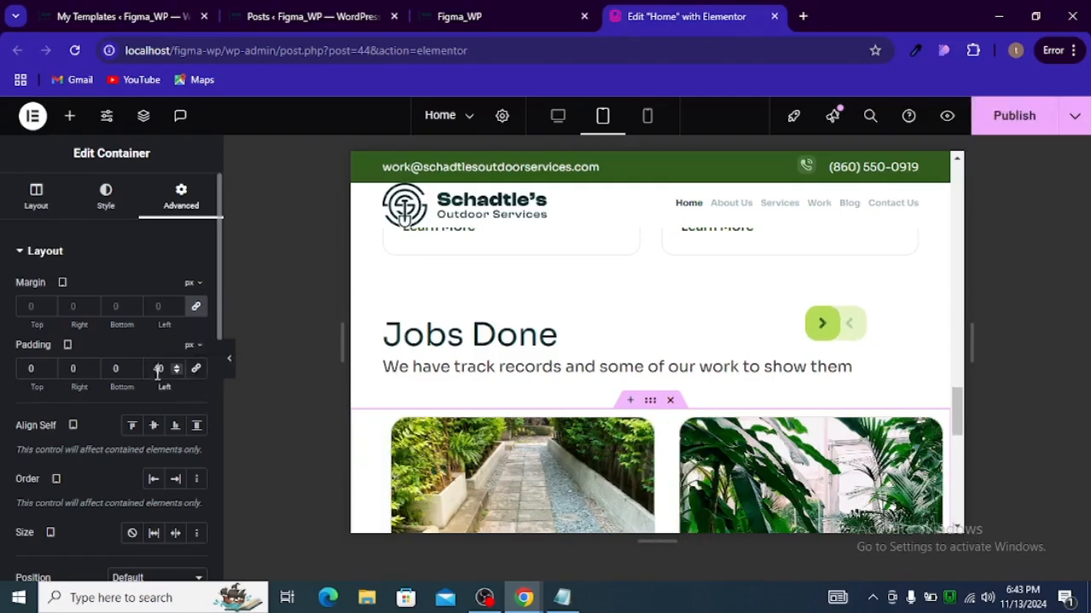
pyautogui.scroll(-1, 627, 388)
pyautogui.scroll(-5, 627, 389)
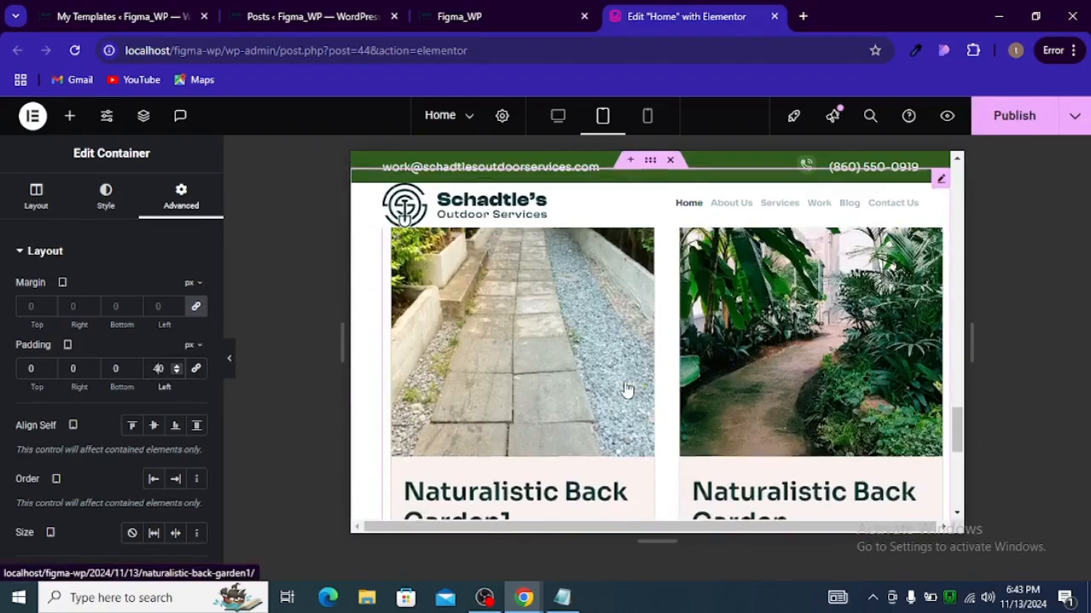
pyautogui.scroll(2, 599, 396)
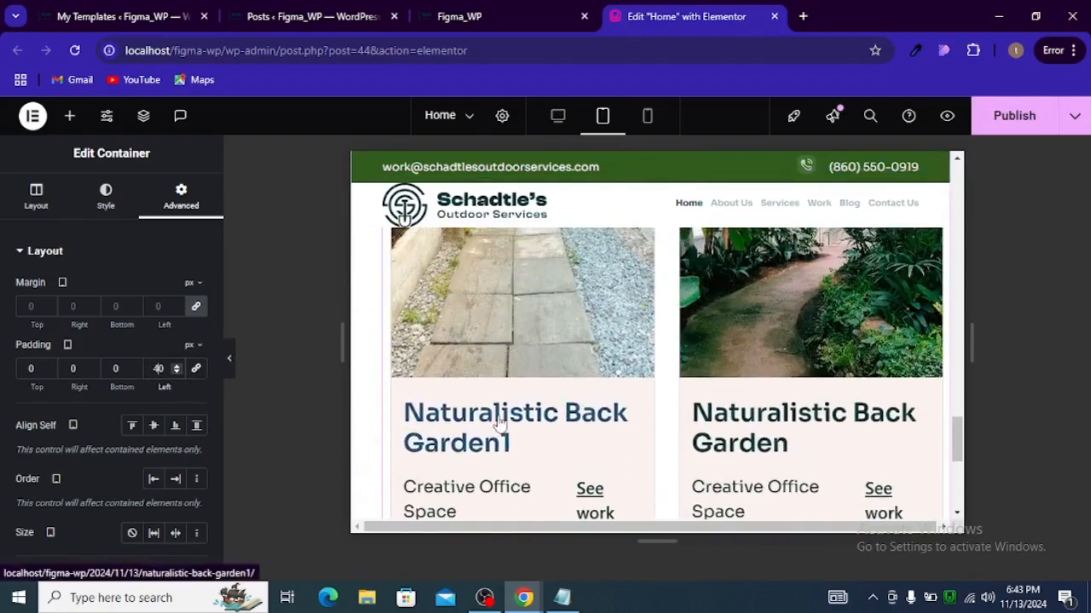
# Step: Switch back to desktop view and review the post carousel's Content and Style settings
pyautogui.click(552, 129)
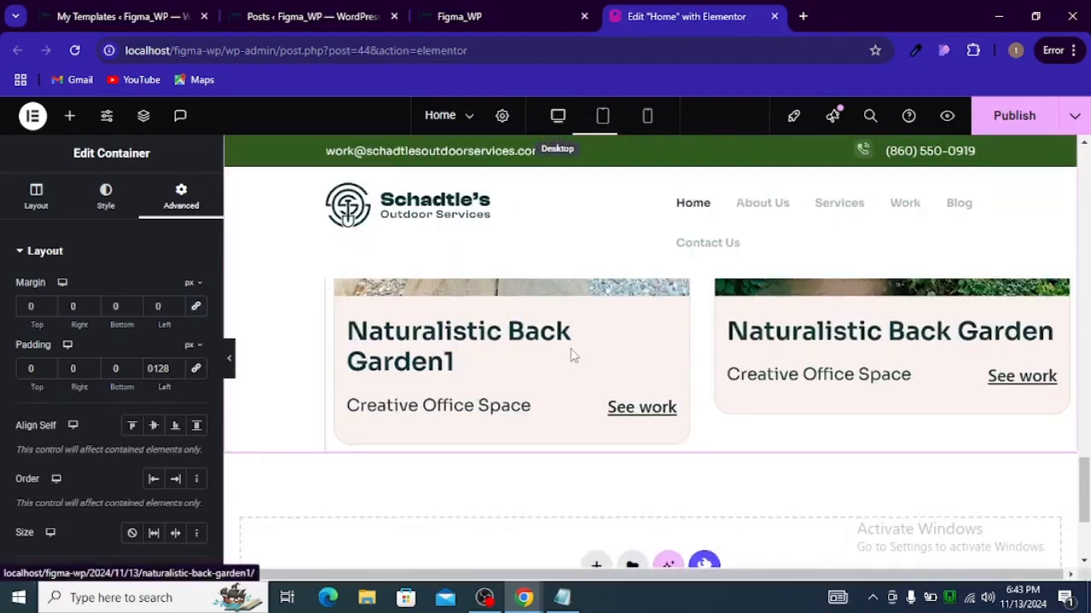
pyautogui.click(527, 348)
pyautogui.scroll(-2, 522, 438)
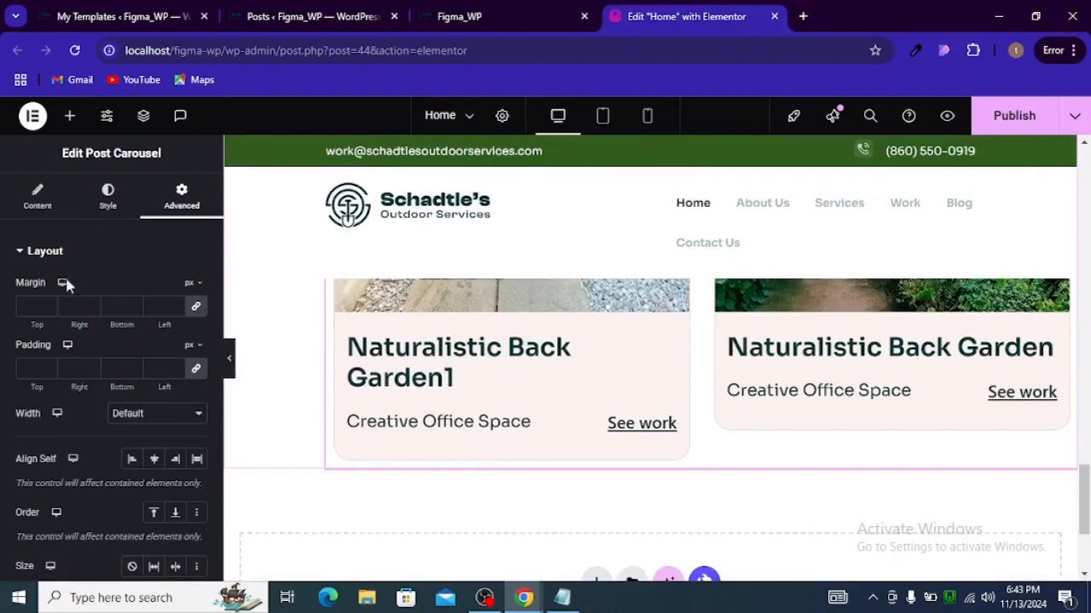
pyautogui.click(49, 202)
pyautogui.scroll(-5, 70, 322)
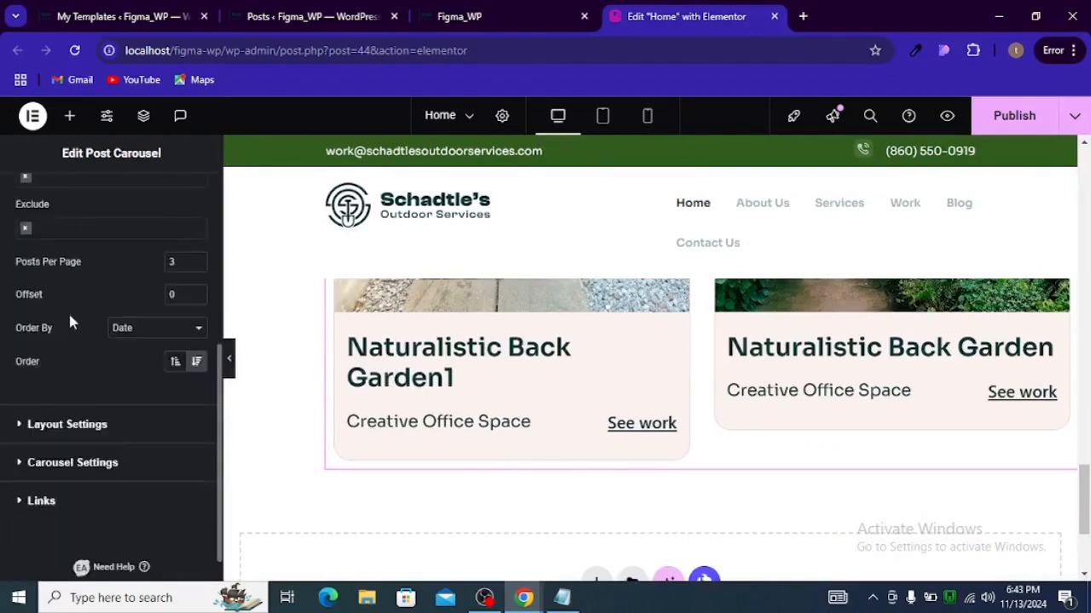
pyautogui.scroll(5, 76, 315)
pyautogui.click(108, 198)
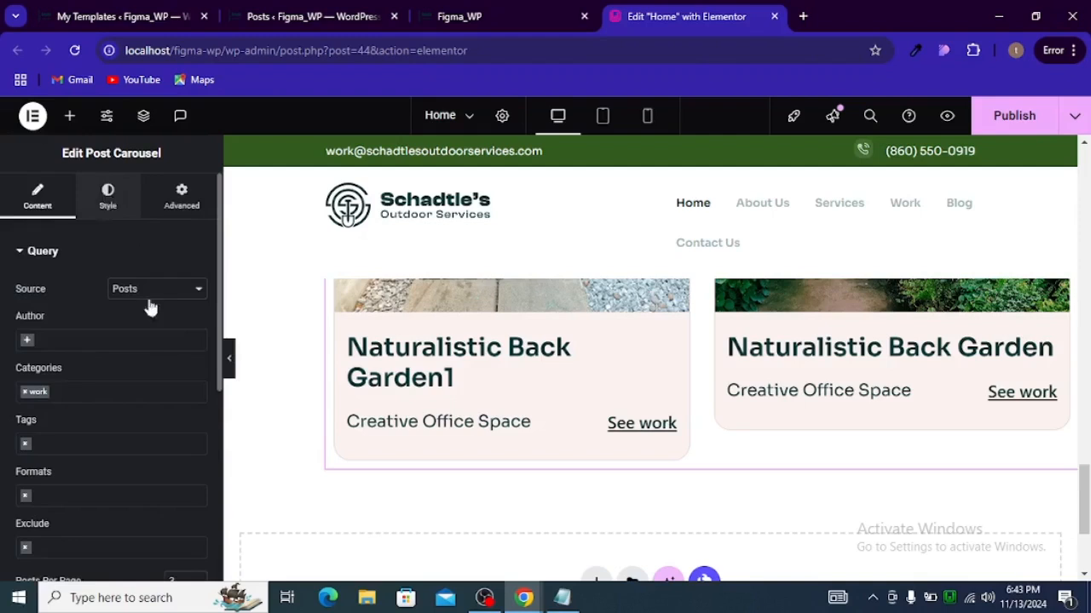
pyautogui.scroll(-4, 65, 389)
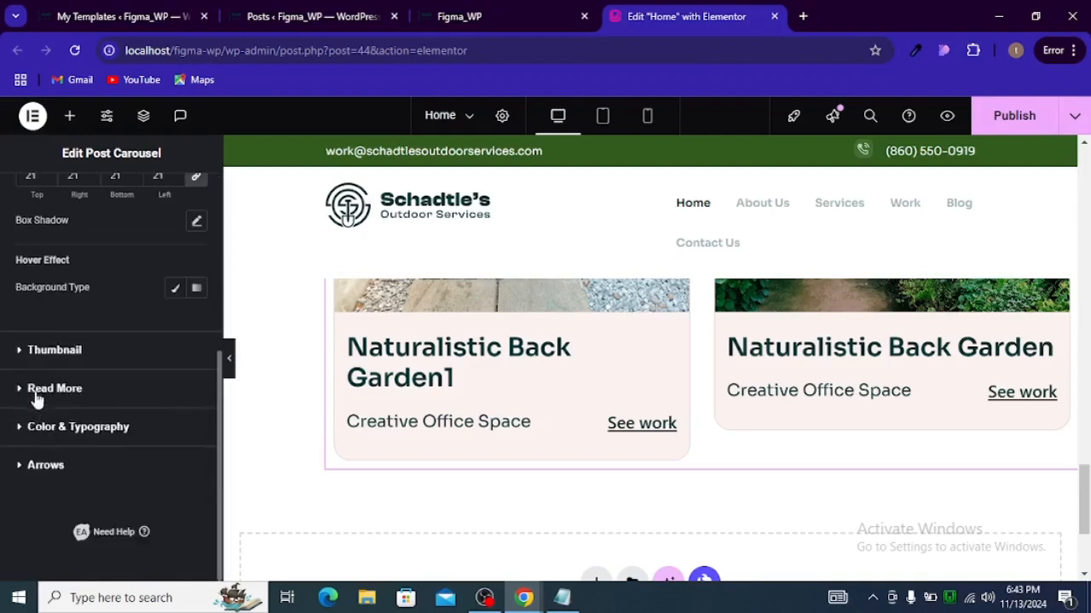
# Step: Clear the post carousel title's hover color in the Color & Typography style settings
pyautogui.click(31, 429)
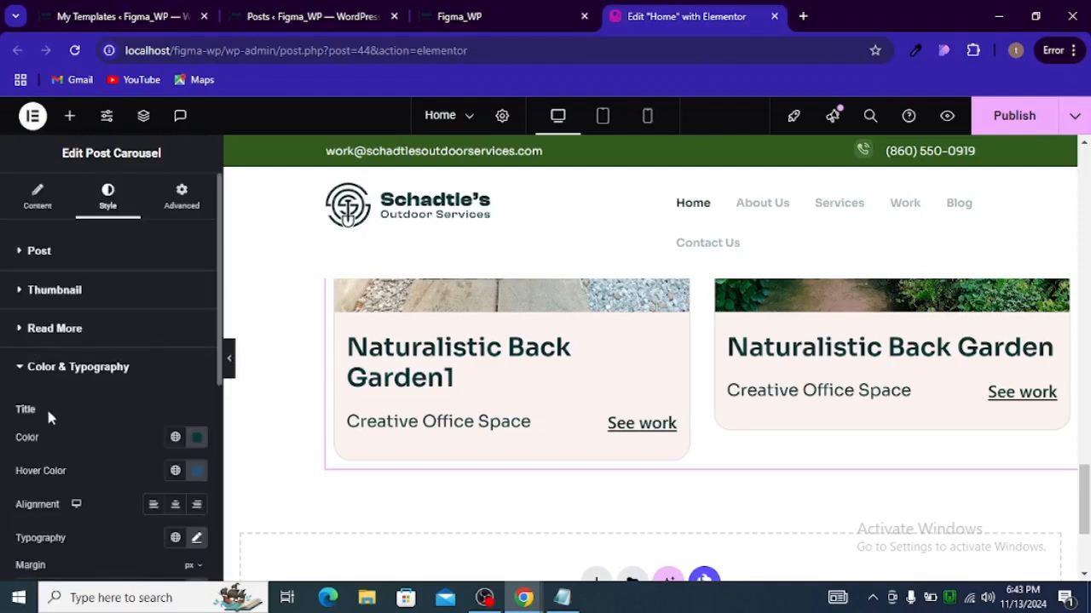
pyautogui.click(175, 471)
pyautogui.click(201, 468)
pyautogui.click(201, 468)
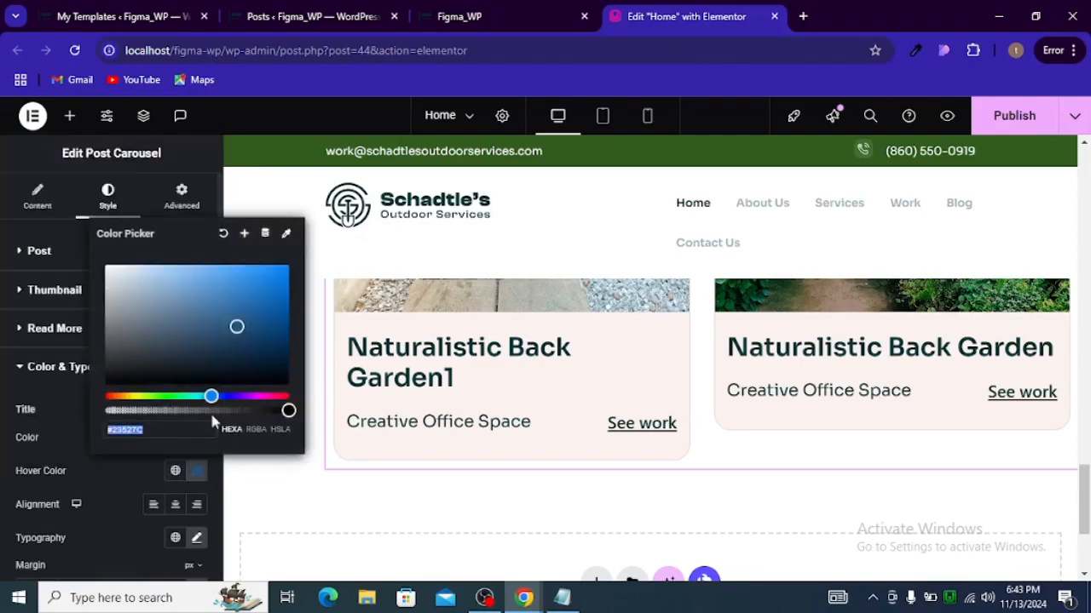
pyautogui.click(223, 232)
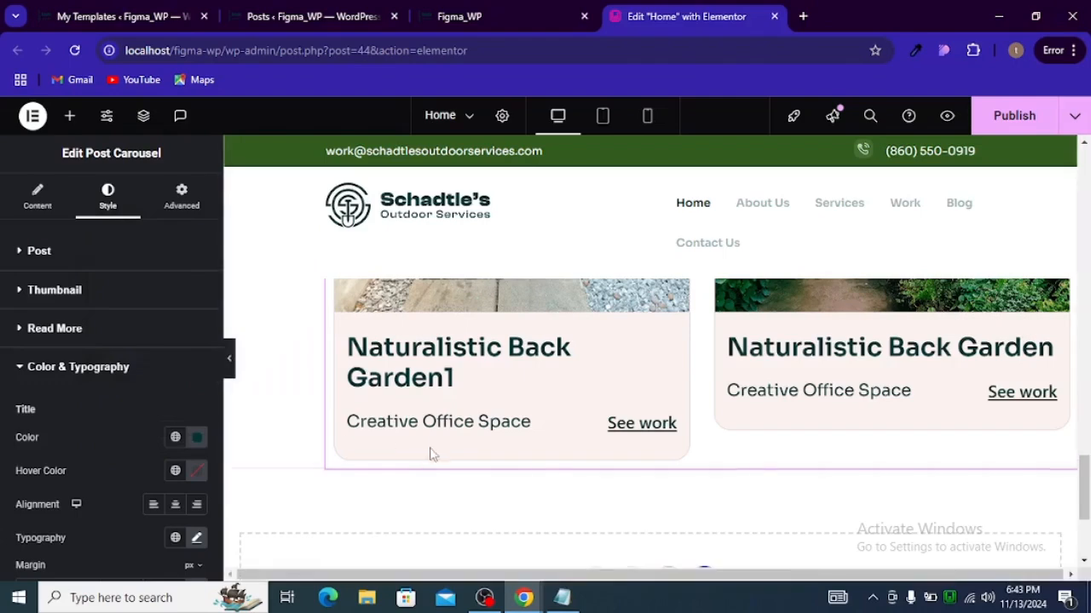
# Step: Switch to tablet view and set the carousel title's font size to 25 px
pyautogui.click(601, 119)
pyautogui.scroll(-2, 151, 460)
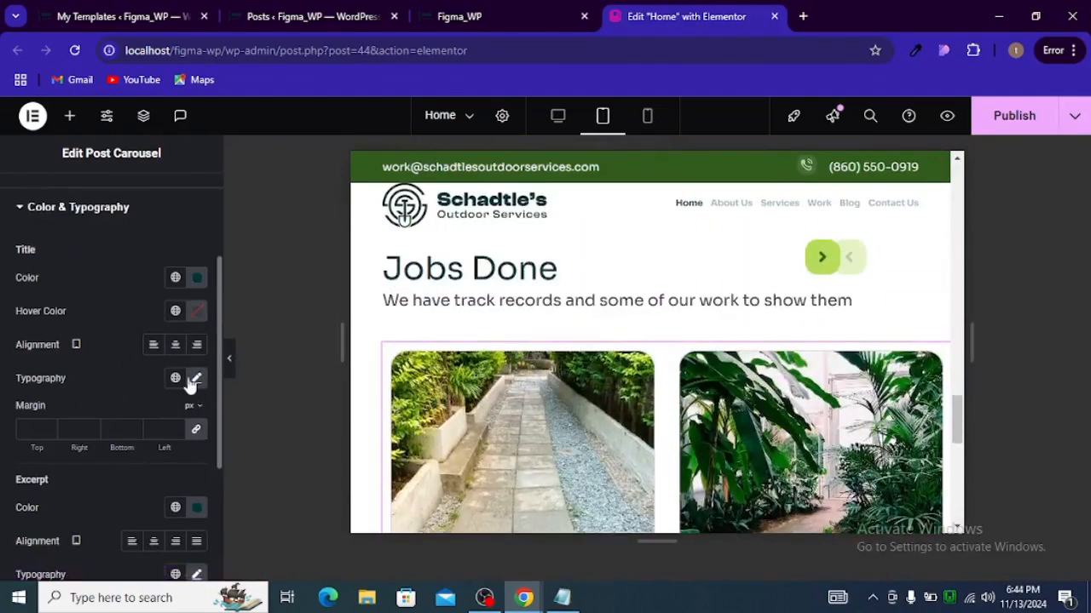
pyautogui.click(195, 379)
pyautogui.scroll(-1, 158, 443)
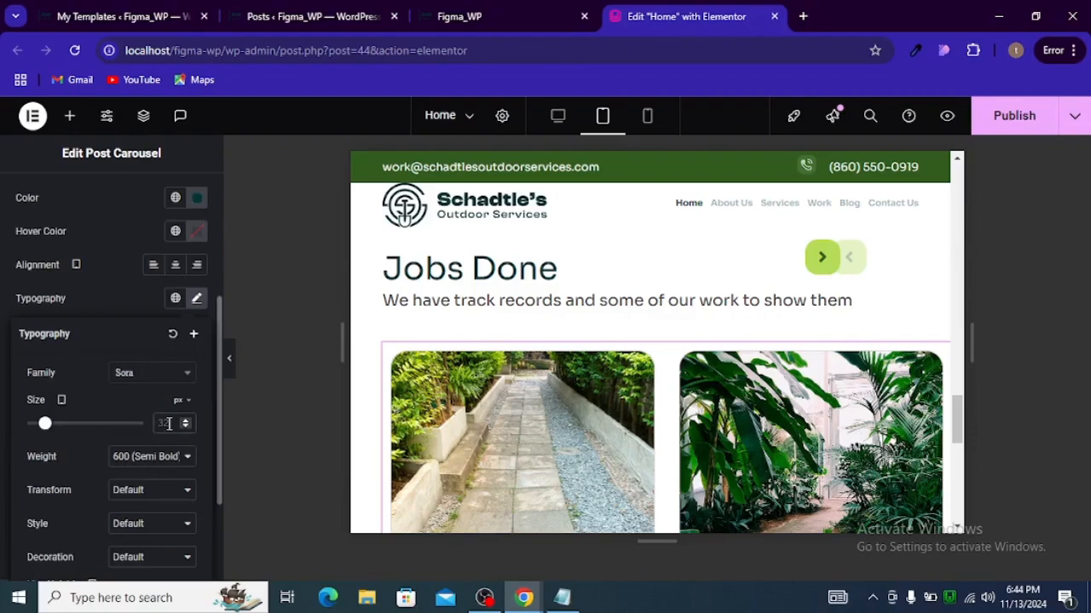
pyautogui.click(167, 423)
pyautogui.write('25')
pyautogui.scroll(-3, 494, 393)
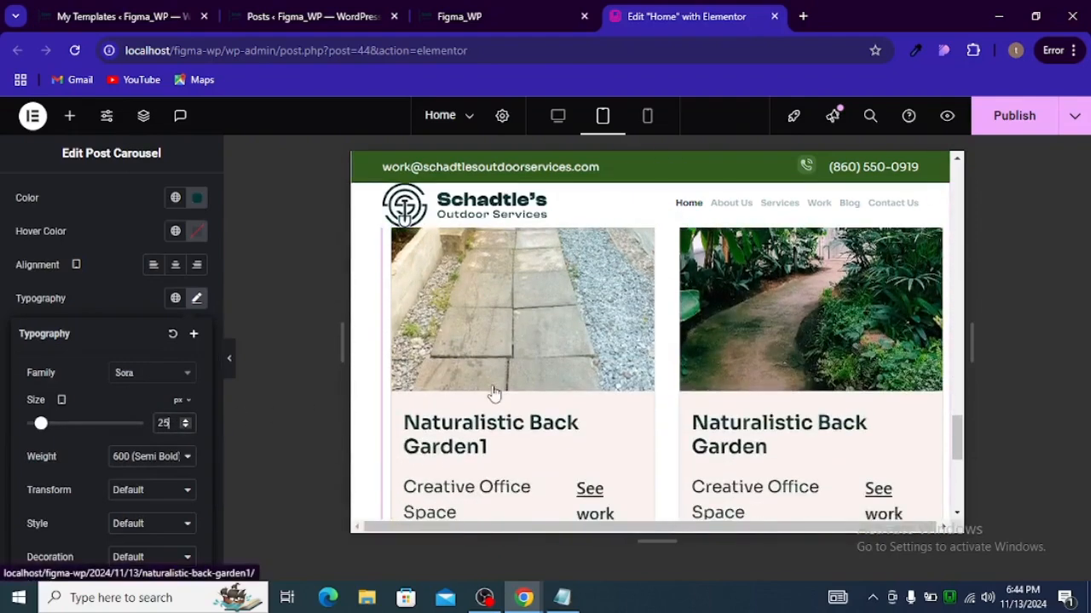
pyautogui.scroll(1, 494, 394)
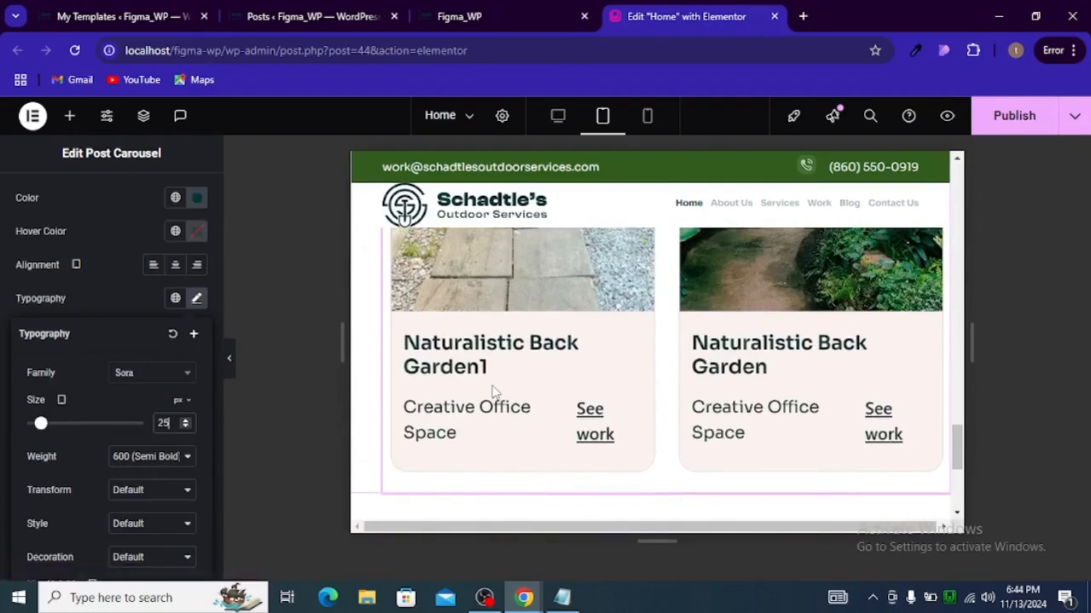
pyautogui.scroll(1, 491, 390)
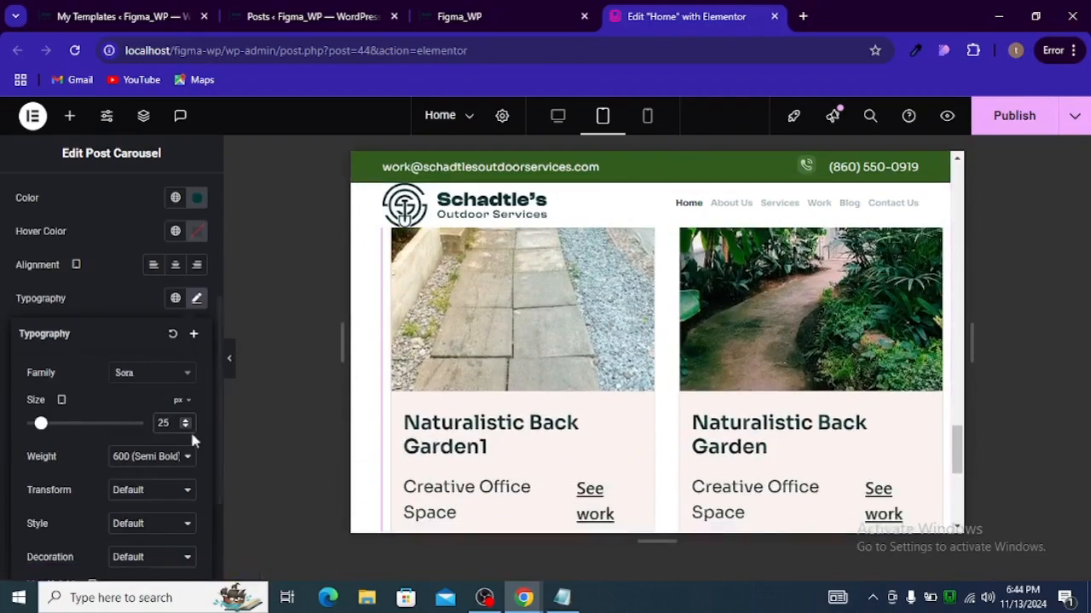
pyautogui.scroll(2, 473, 388)
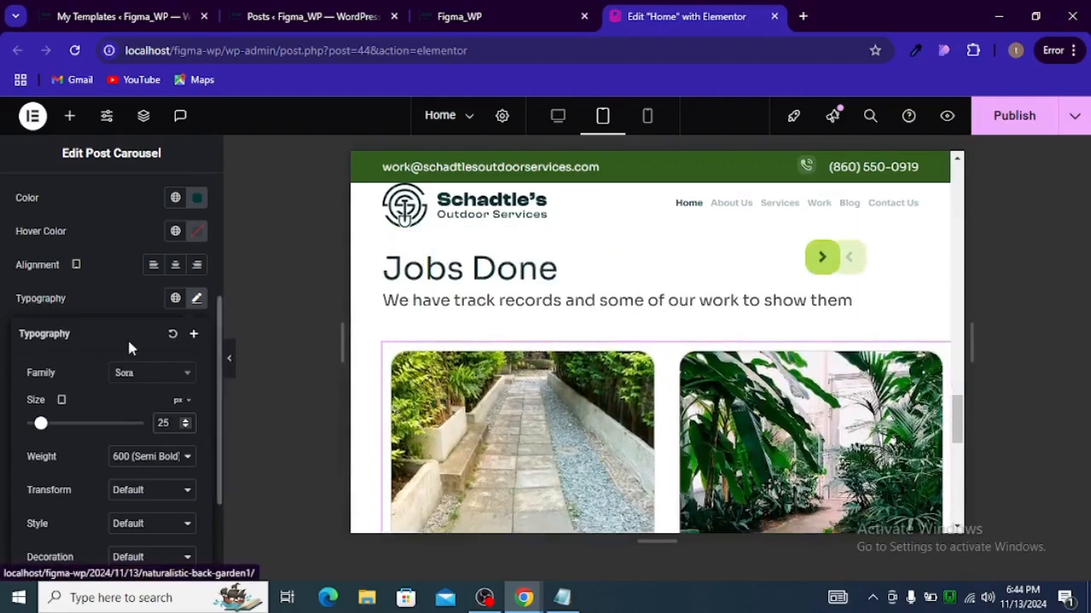
# Step: Set the carousel's visible items to 1 for tablet view in the Carousel Settings
pyautogui.scroll(3, 127, 337)
pyautogui.click(49, 216)
pyautogui.scroll(-3, 95, 353)
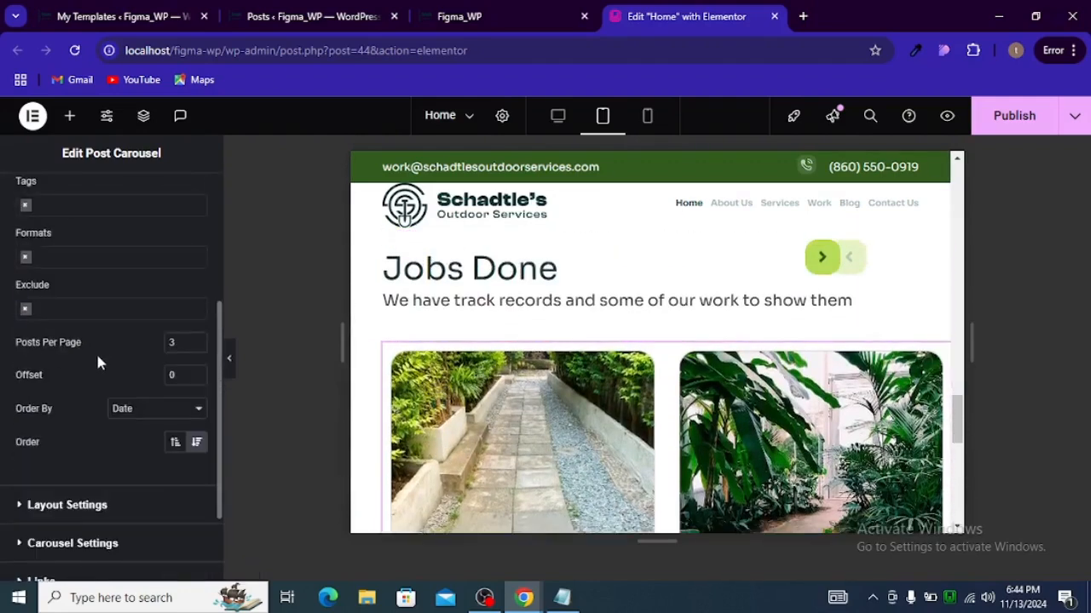
pyautogui.scroll(-2, 112, 356)
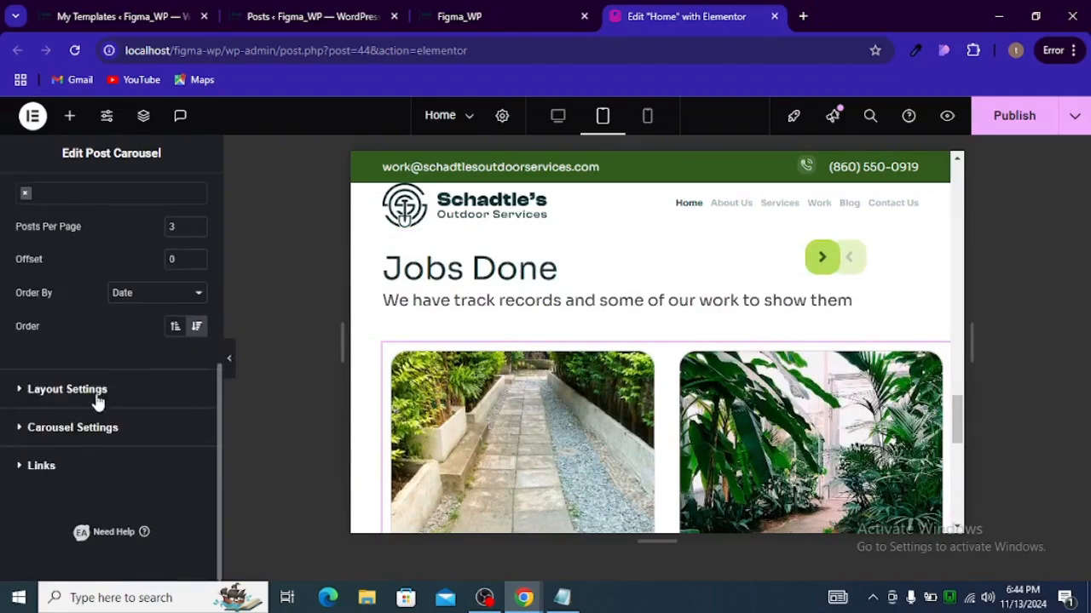
pyautogui.click(95, 392)
pyautogui.scroll(-1, 128, 417)
pyautogui.scroll(-1, 138, 436)
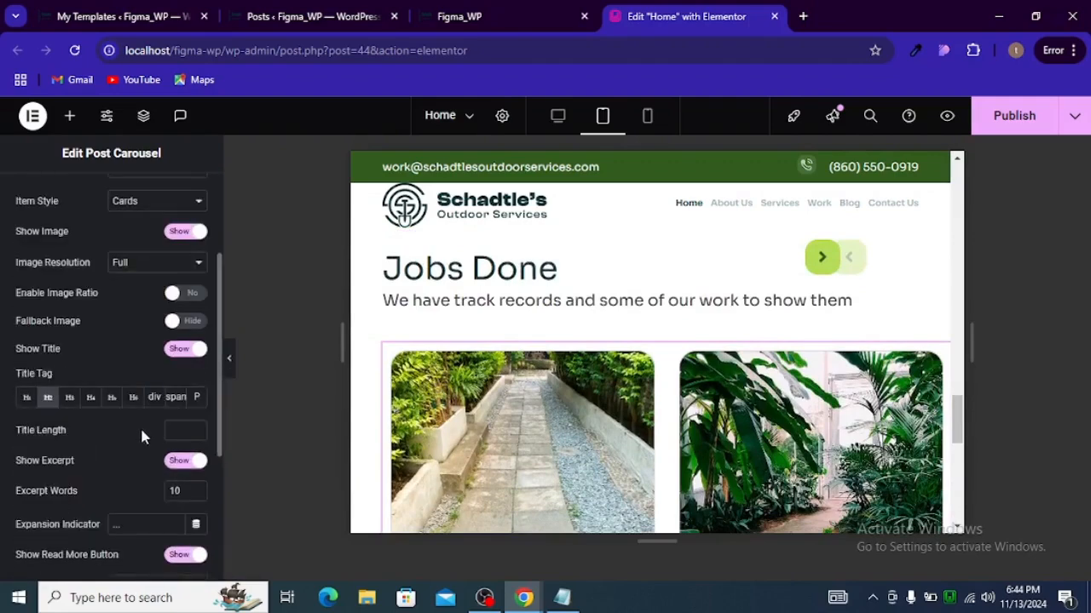
pyautogui.scroll(2, 145, 436)
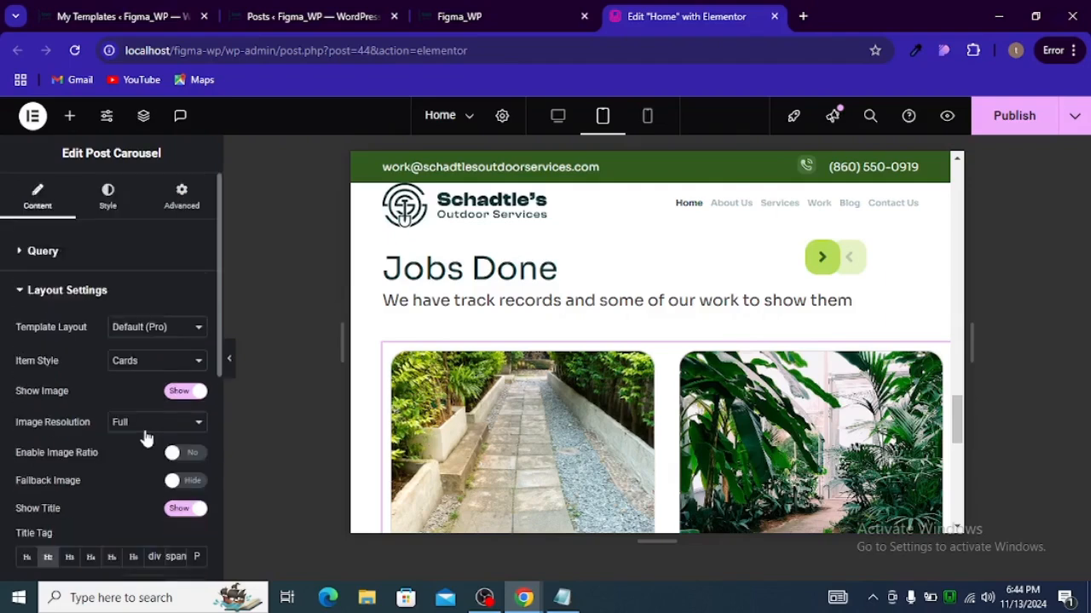
pyautogui.scroll(-5, 70, 317)
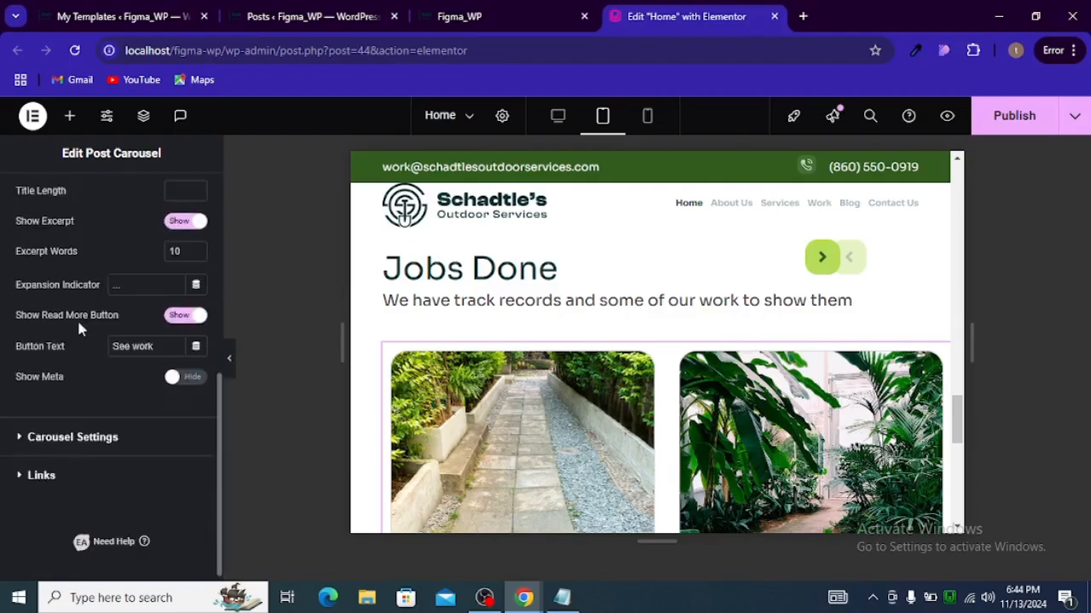
pyautogui.click(52, 418)
pyautogui.scroll(-1, 196, 281)
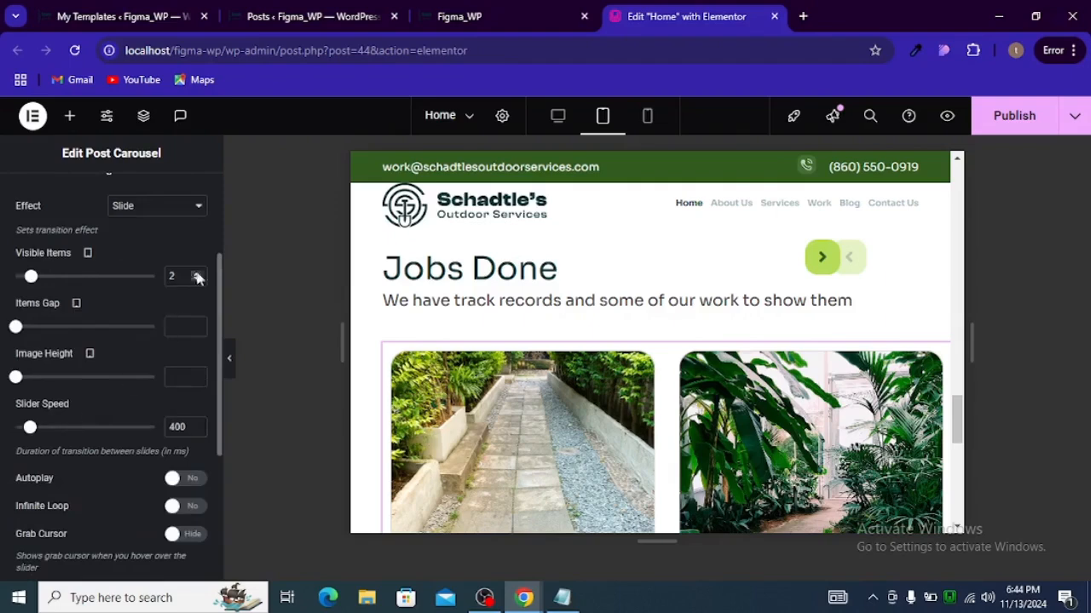
pyautogui.scroll(1, 190, 297)
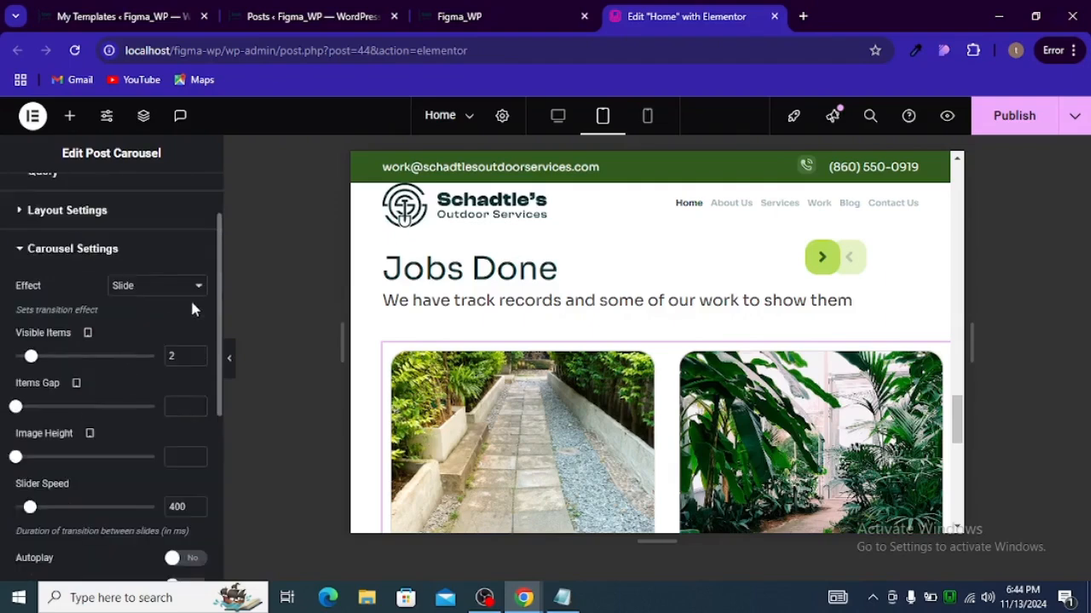
pyautogui.click(198, 361)
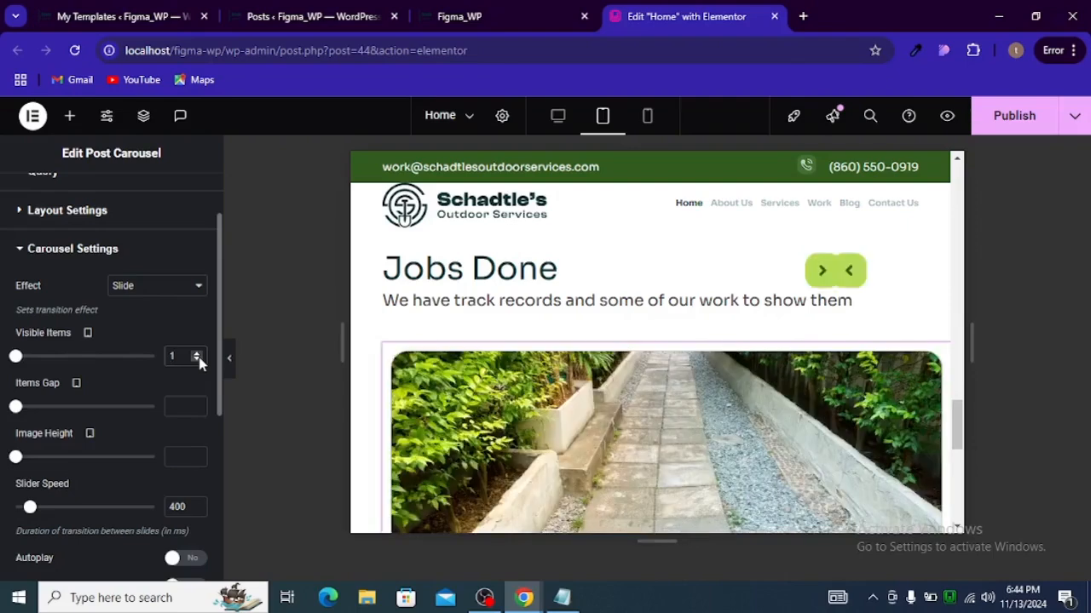
pyautogui.scroll(-5, 539, 332)
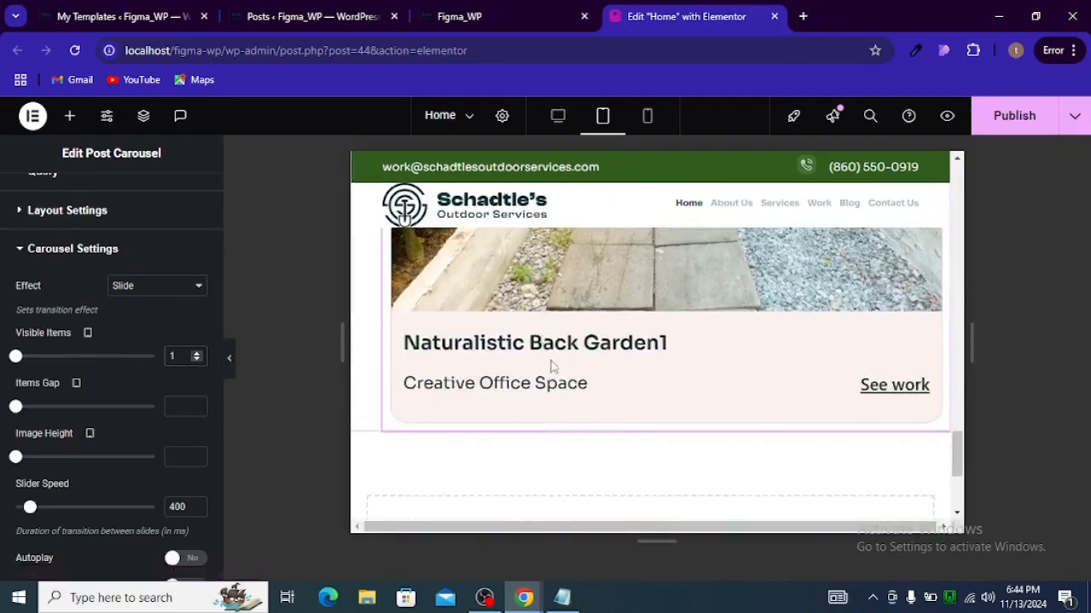
pyautogui.scroll(5, 552, 365)
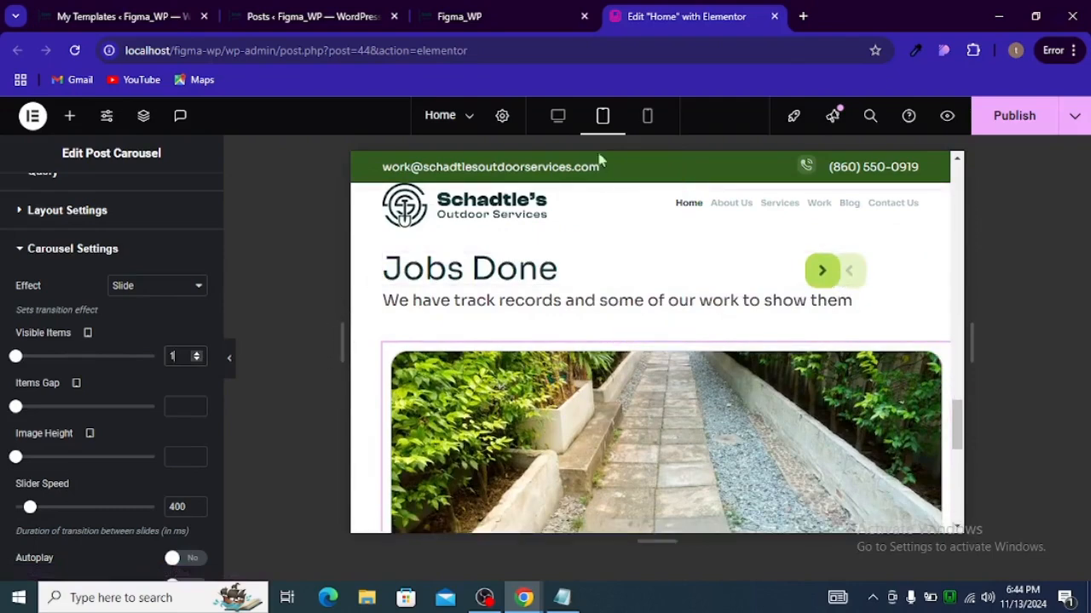
# Step: Switch to mobile view and set the carousel container's left padding to 20 px
pyautogui.click(646, 115)
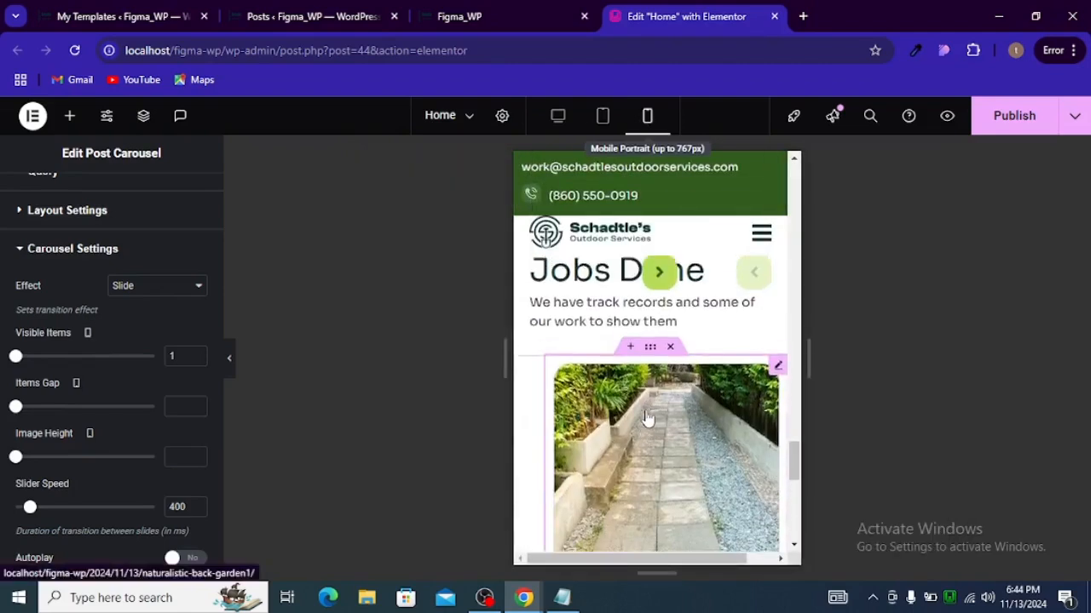
pyautogui.scroll(-3, 645, 418)
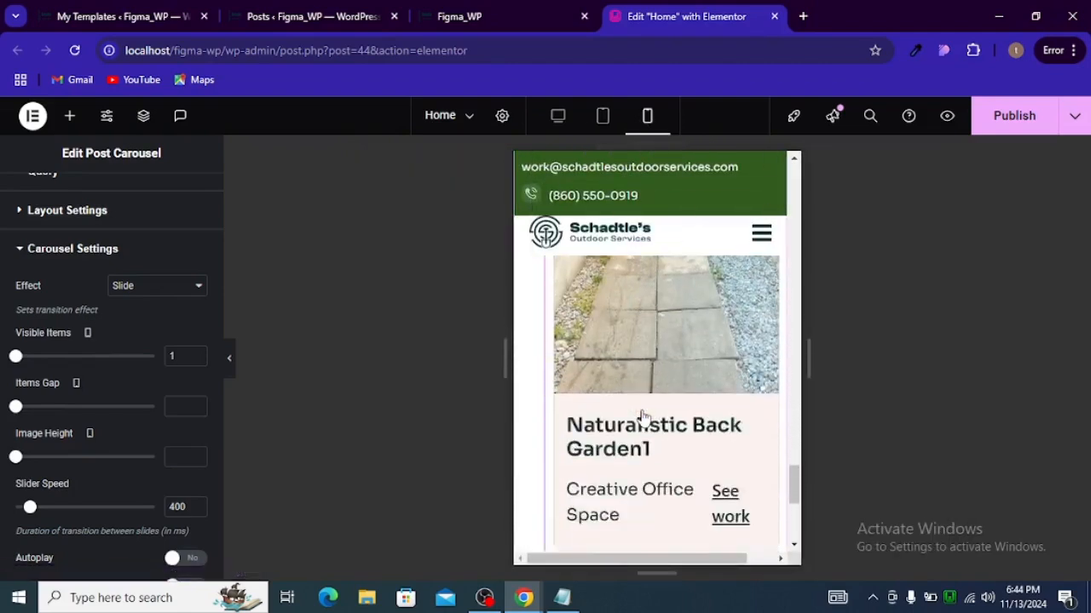
pyautogui.scroll(3, 643, 417)
pyautogui.click(650, 337)
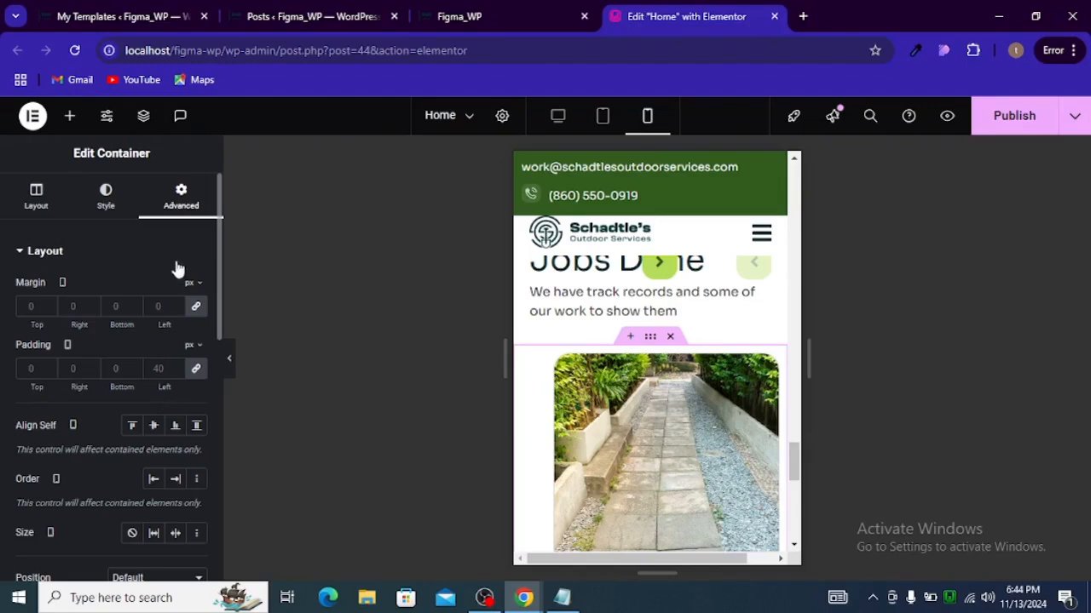
pyautogui.click(196, 368)
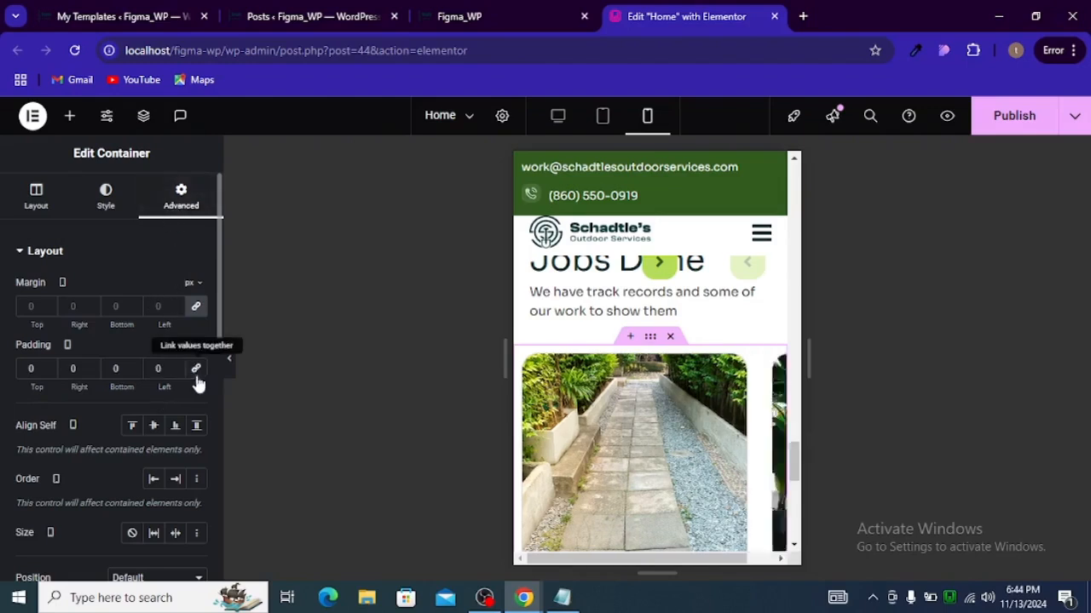
pyautogui.write('2')
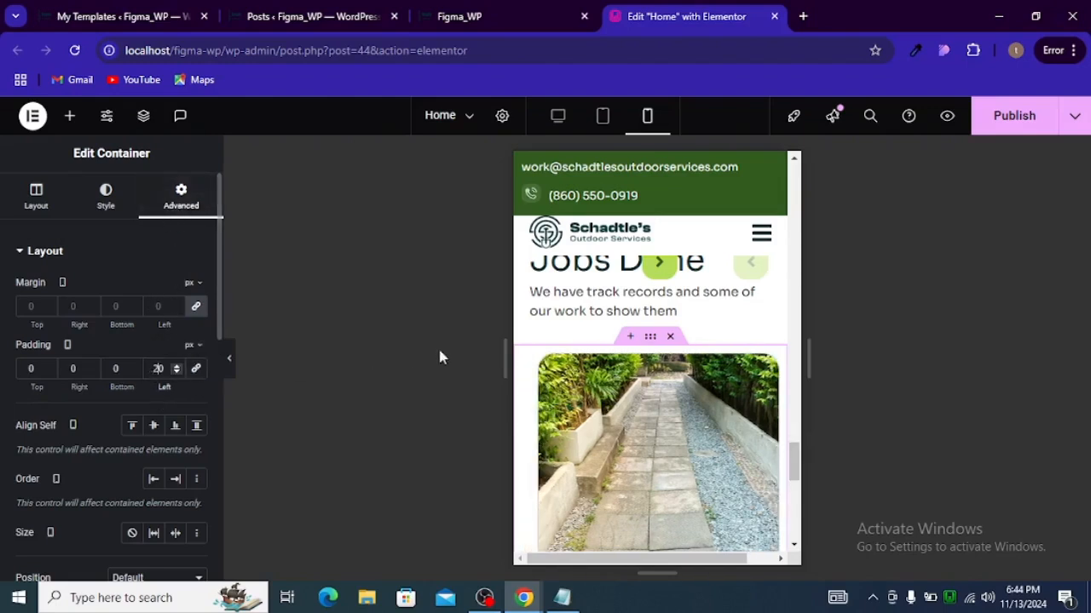
pyautogui.scroll(-1, 610, 384)
pyautogui.scroll(-2, 611, 384)
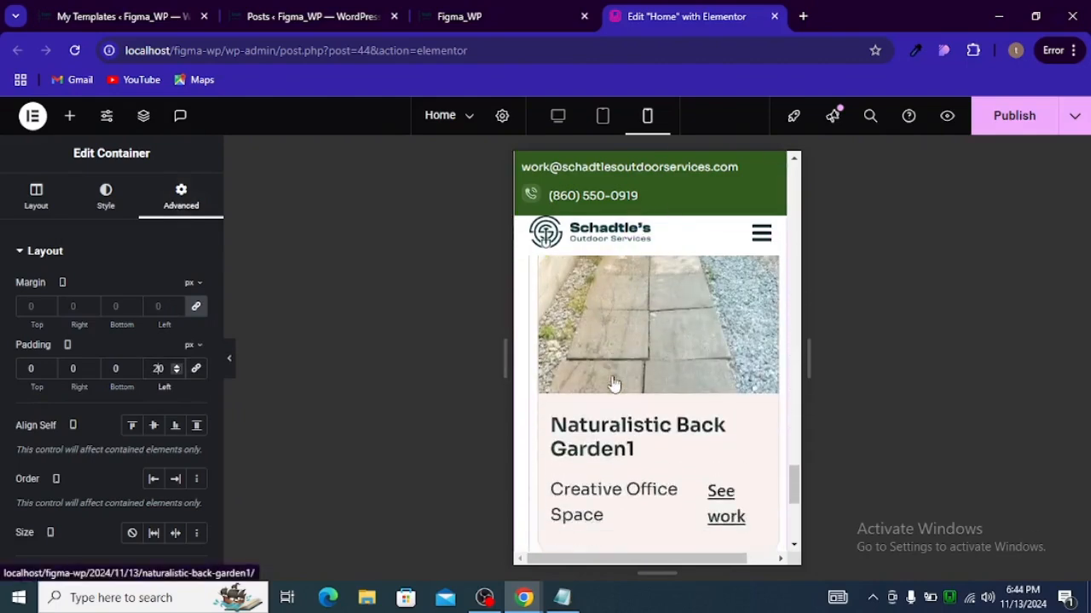
pyautogui.scroll(4, 613, 384)
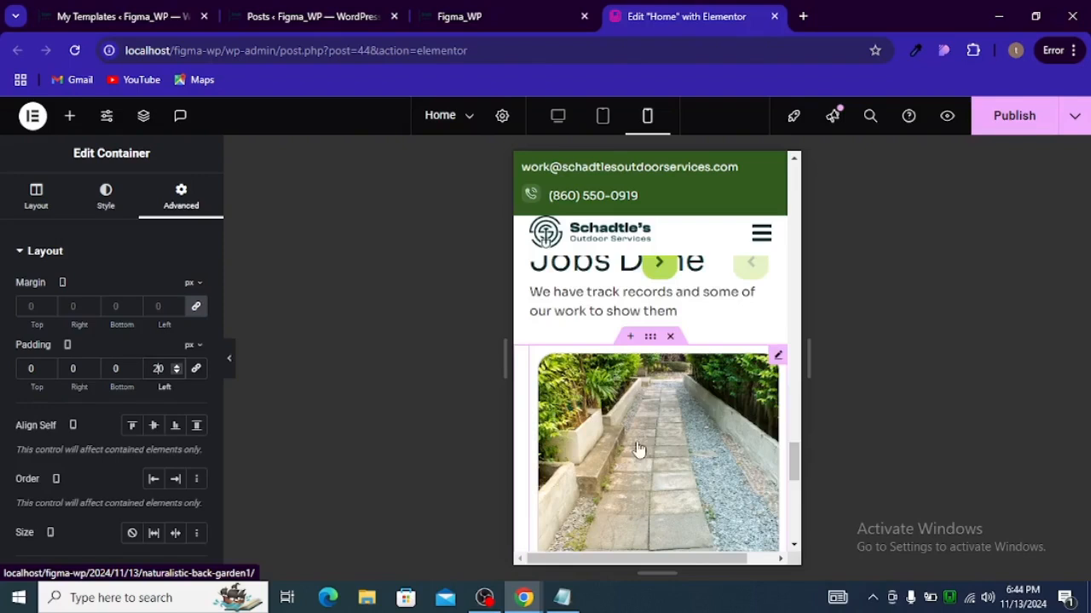
pyautogui.scroll(-3, 638, 449)
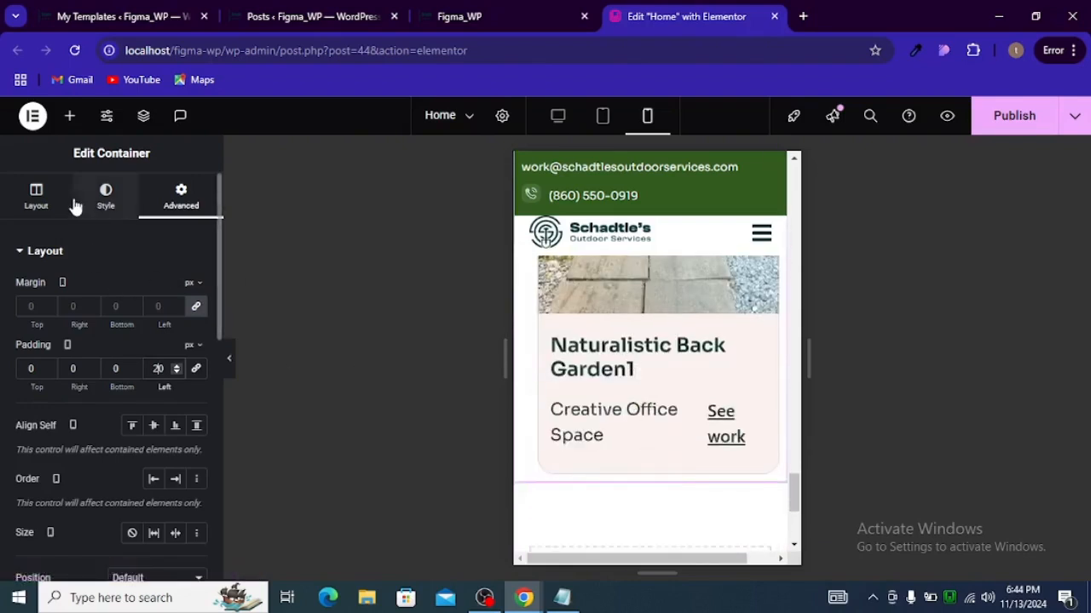
# Step: Select the post carousel and set its title font size to 20 px for mobile view
pyautogui.click(98, 209)
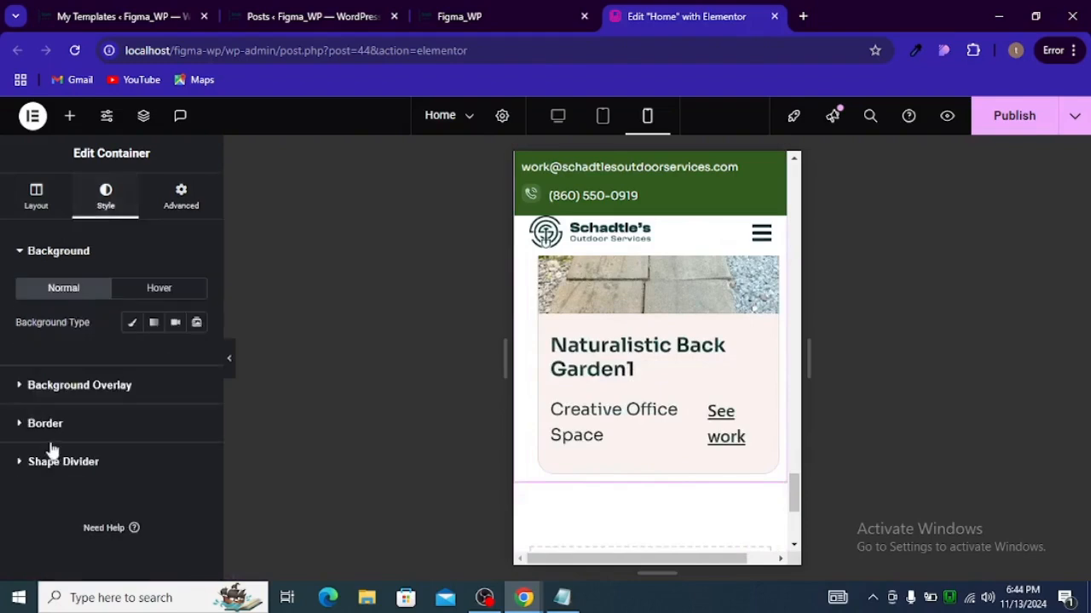
pyautogui.click(604, 360)
pyautogui.scroll(-2, 118, 325)
pyautogui.scroll(2, 119, 324)
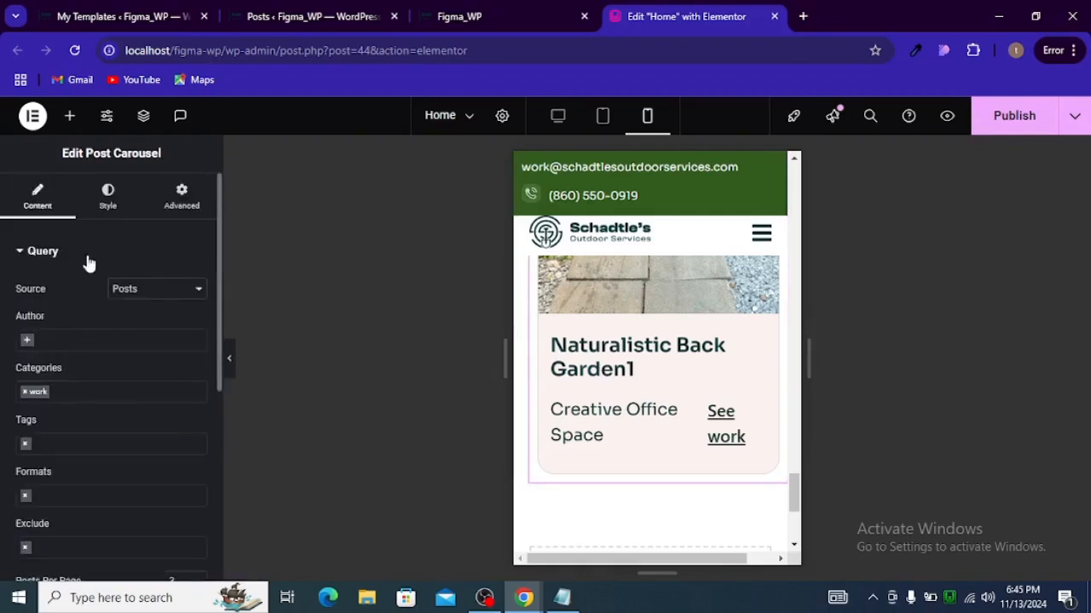
pyautogui.click(109, 209)
pyautogui.scroll(-5, 128, 336)
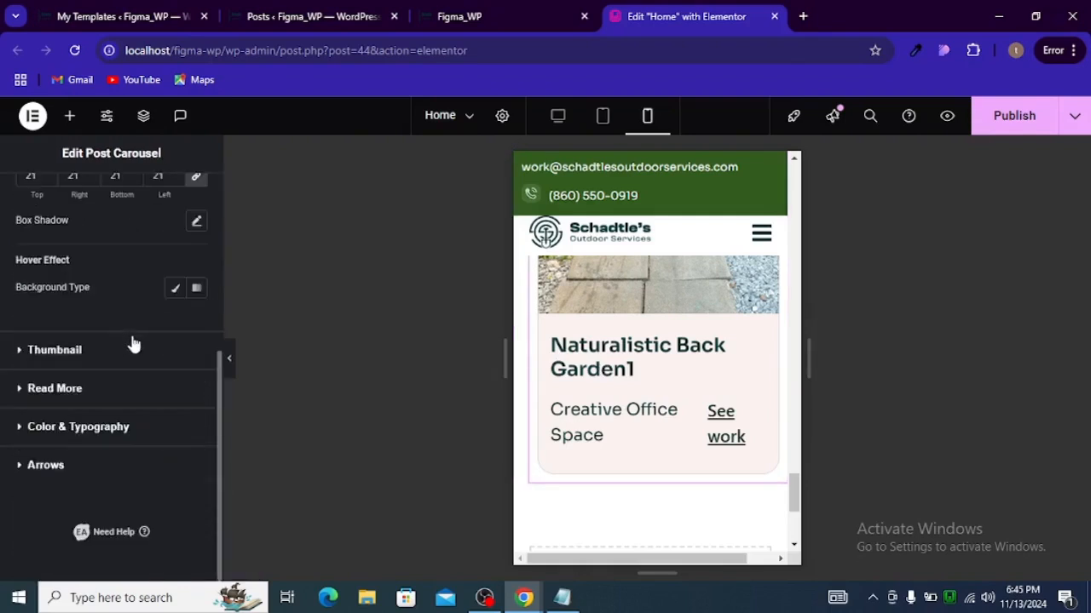
pyautogui.click(56, 426)
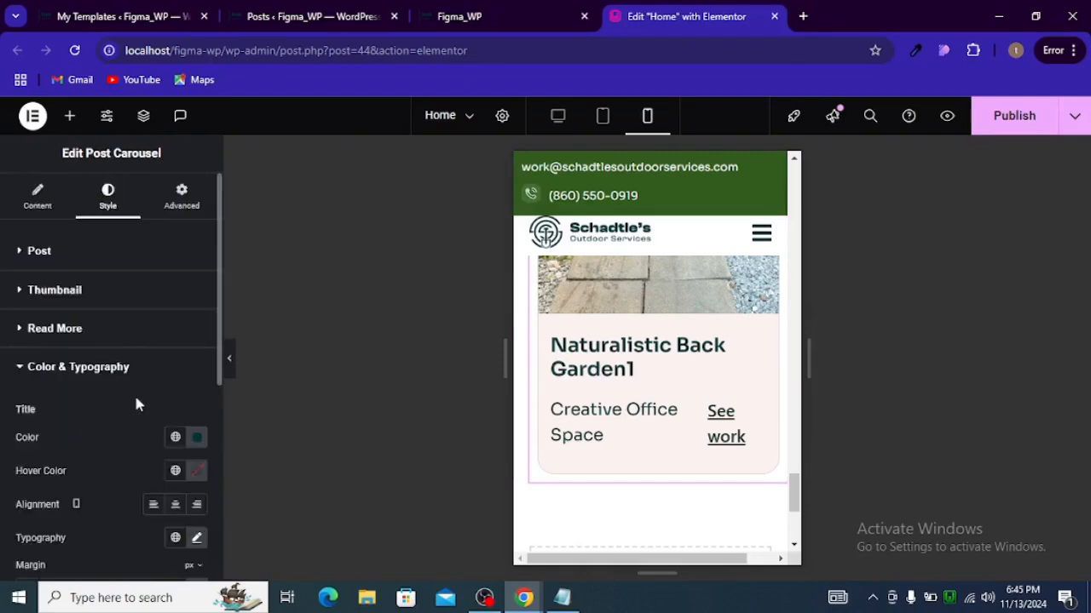
pyautogui.scroll(-3, 133, 393)
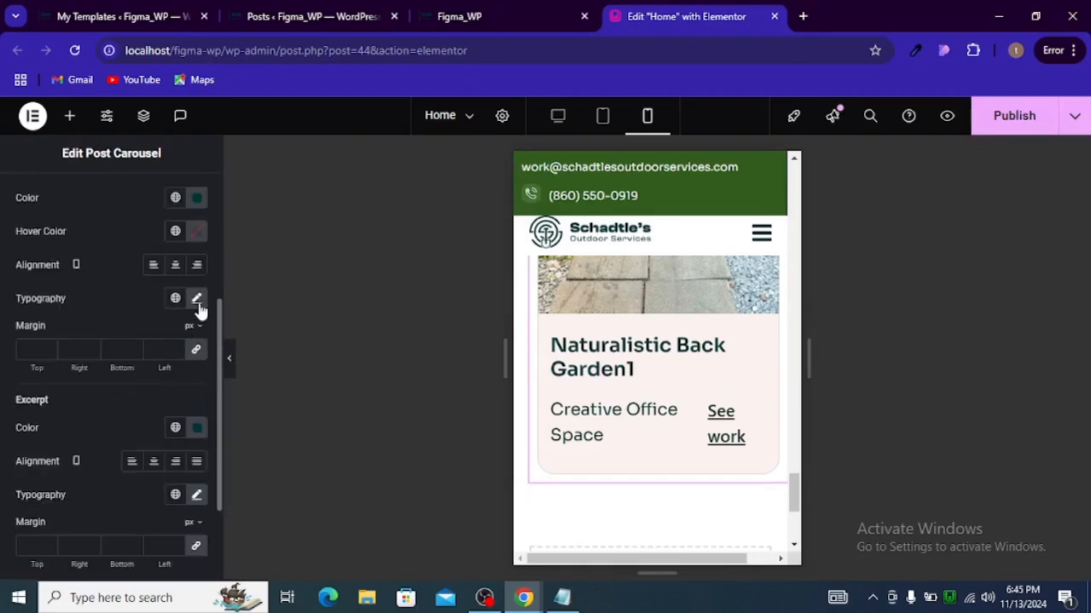
pyautogui.scroll(1, 136, 332)
pyautogui.click(201, 382)
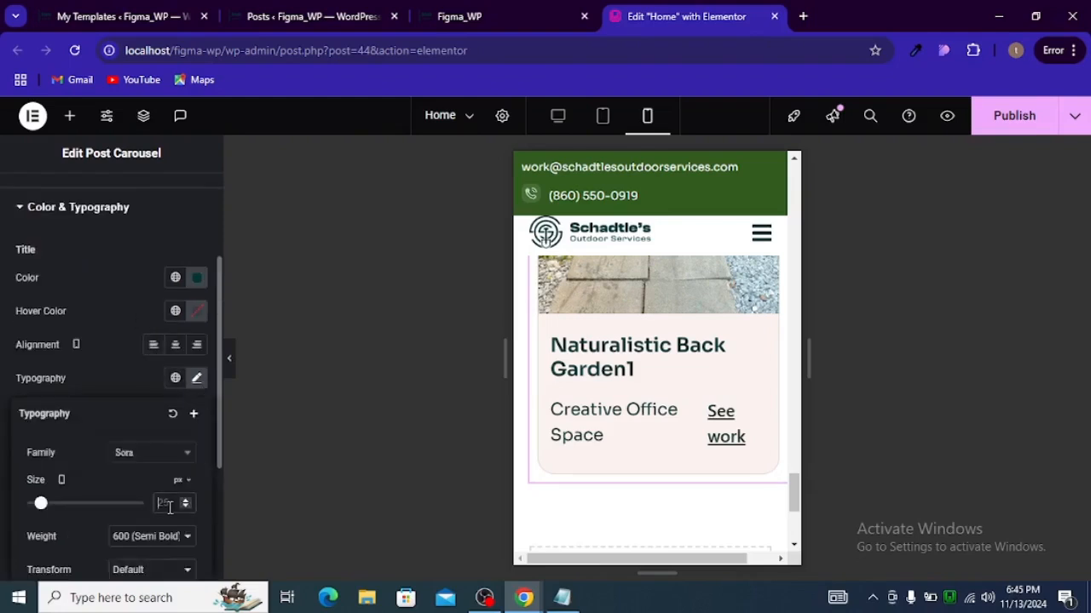
pyautogui.write('20')
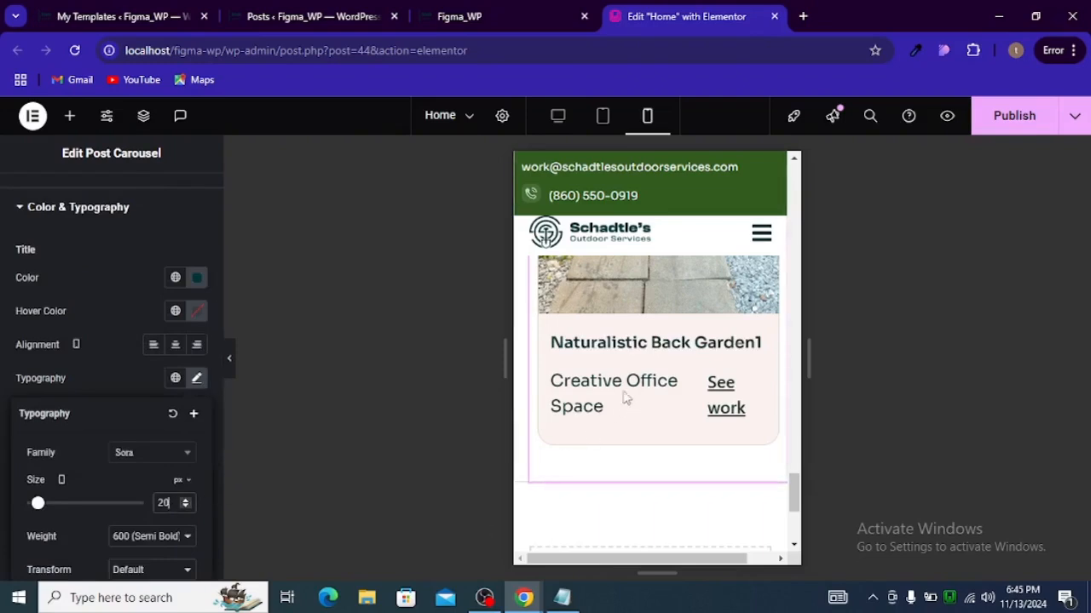
pyautogui.scroll(-3, 124, 449)
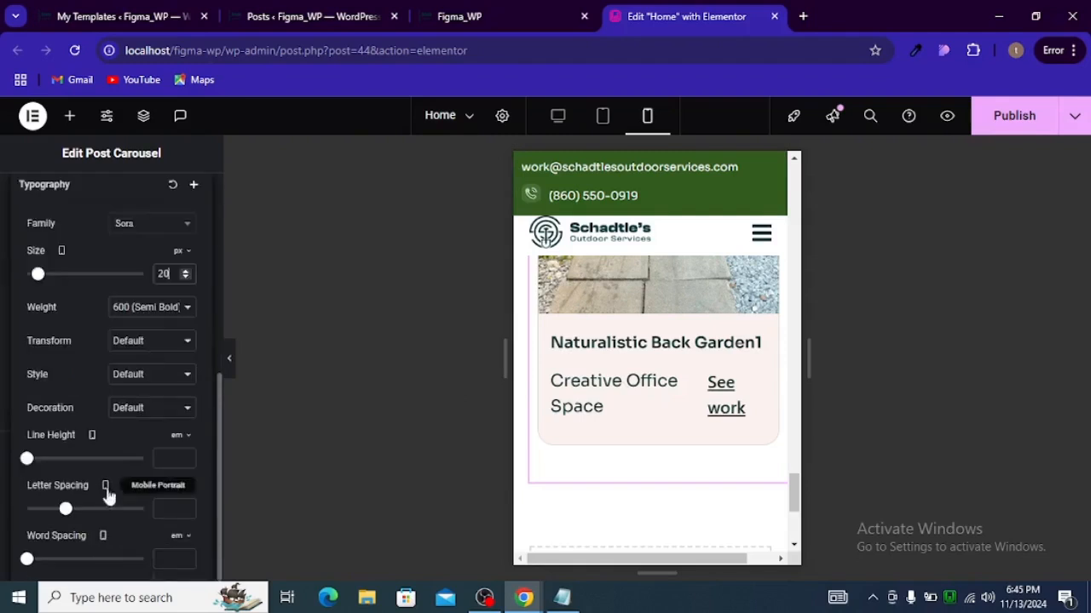
# Step: Set the post carousel's excerpt font size to 16 px for mobile view
pyautogui.scroll(1, 151, 350)
pyautogui.scroll(2, 151, 349)
pyautogui.click(195, 312)
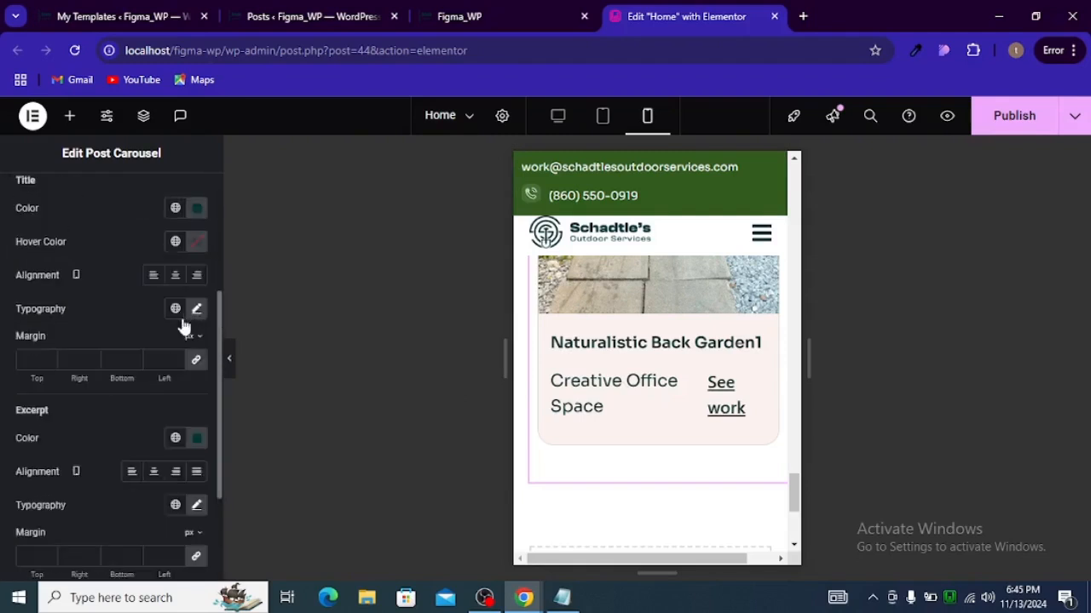
pyautogui.click(196, 505)
pyautogui.scroll(-2, 129, 482)
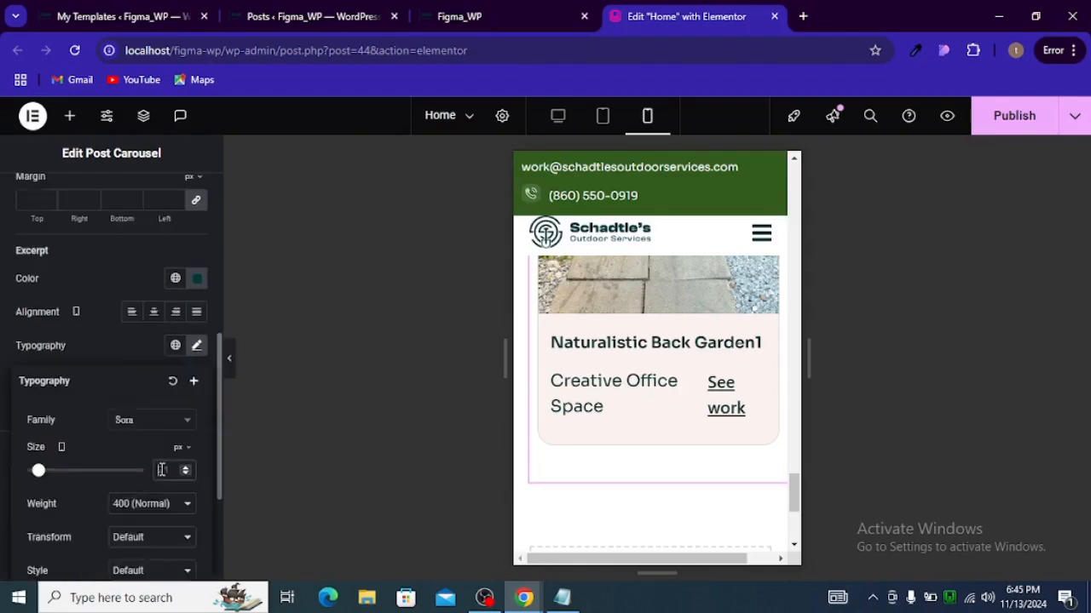
pyautogui.click(162, 470)
pyautogui.write('16')
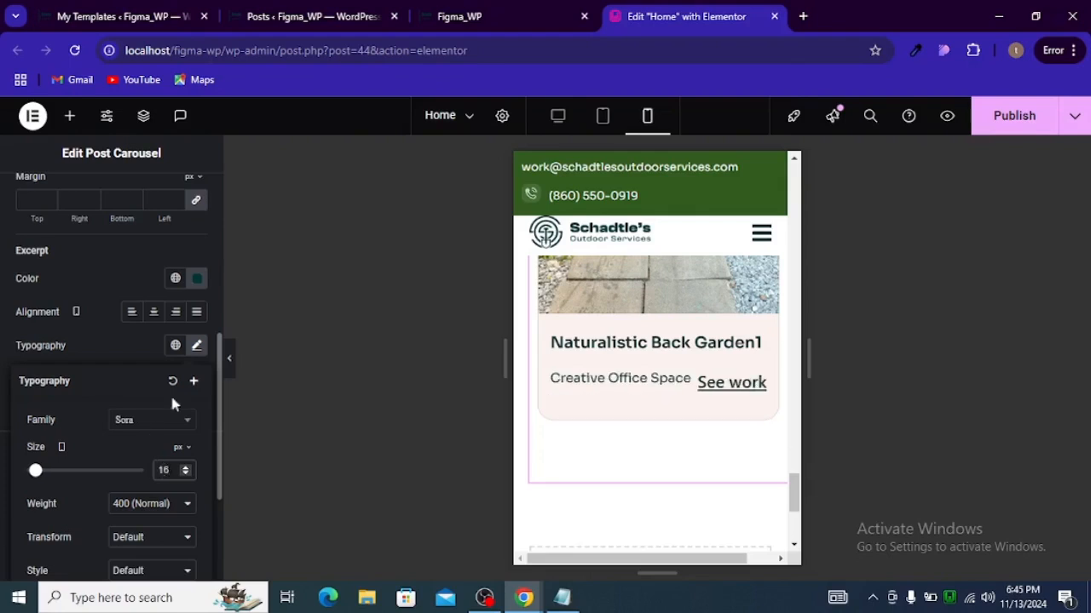
# Step: Set the carousel's Read More link font size to 16 px for mobile view
pyautogui.click(201, 349)
pyautogui.scroll(6, 114, 415)
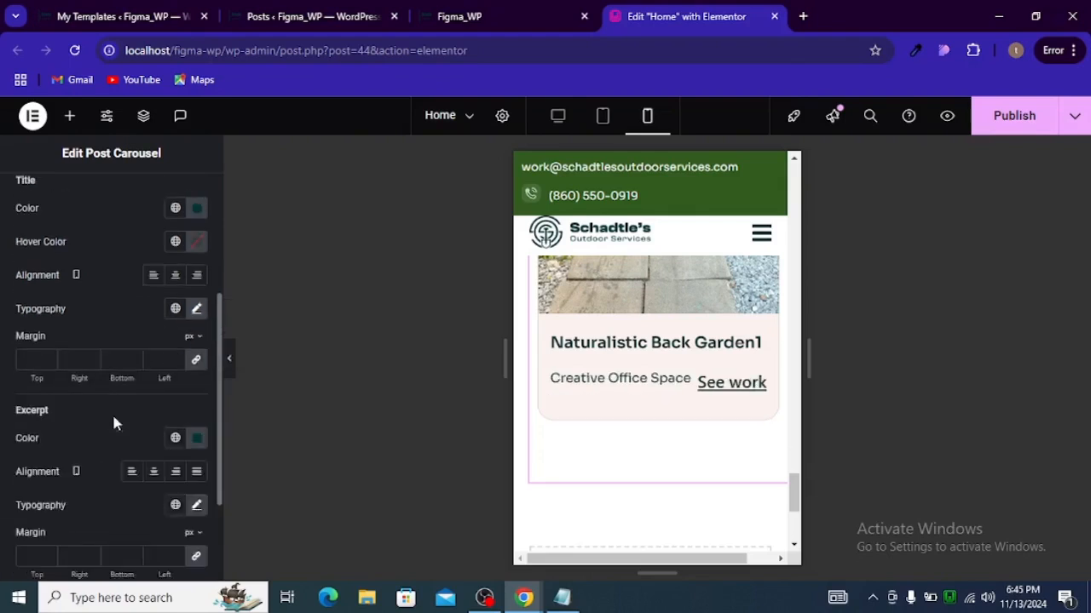
pyautogui.click(40, 368)
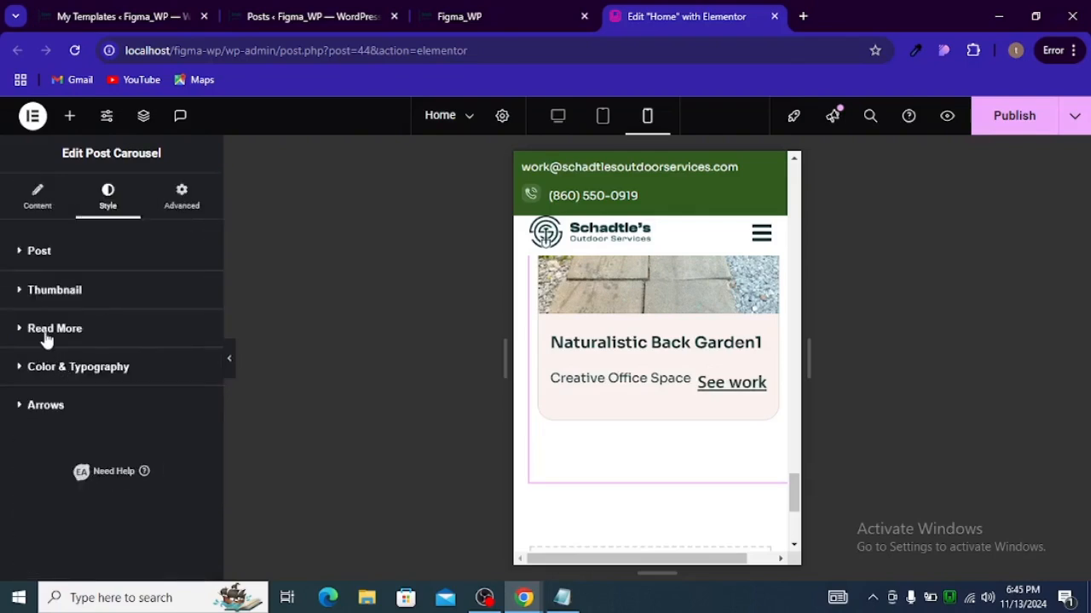
pyautogui.click(47, 332)
pyautogui.scroll(-1, 119, 400)
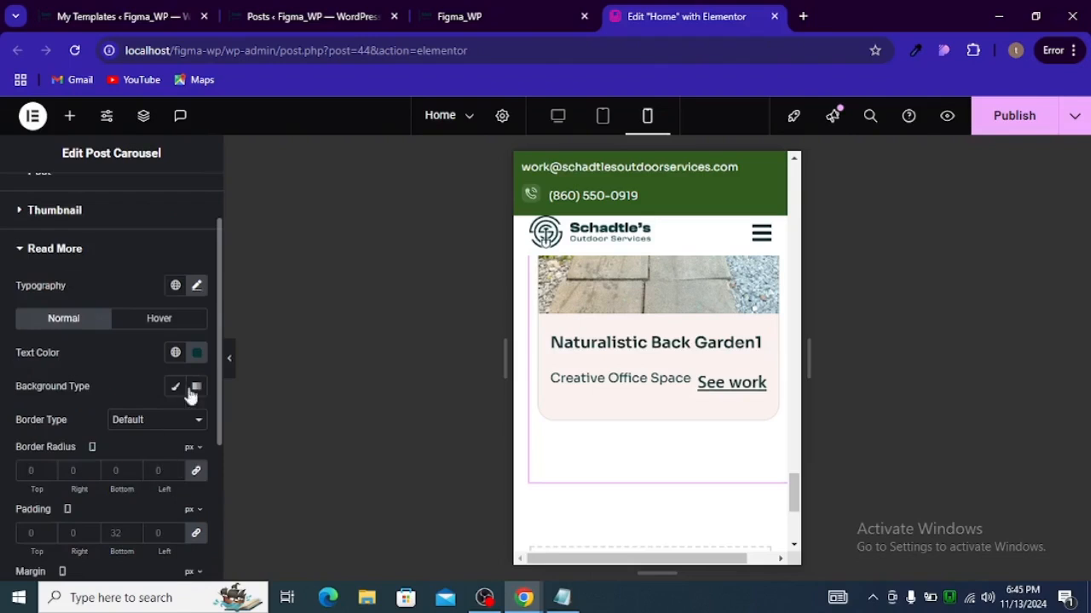
pyautogui.click(197, 288)
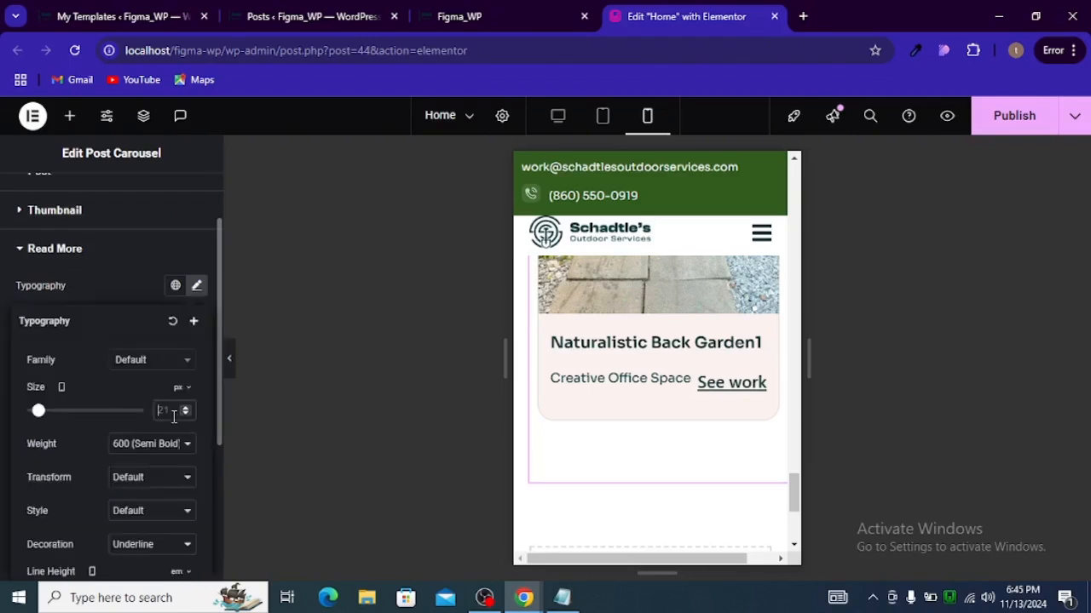
pyautogui.click(174, 417)
pyautogui.write('18')
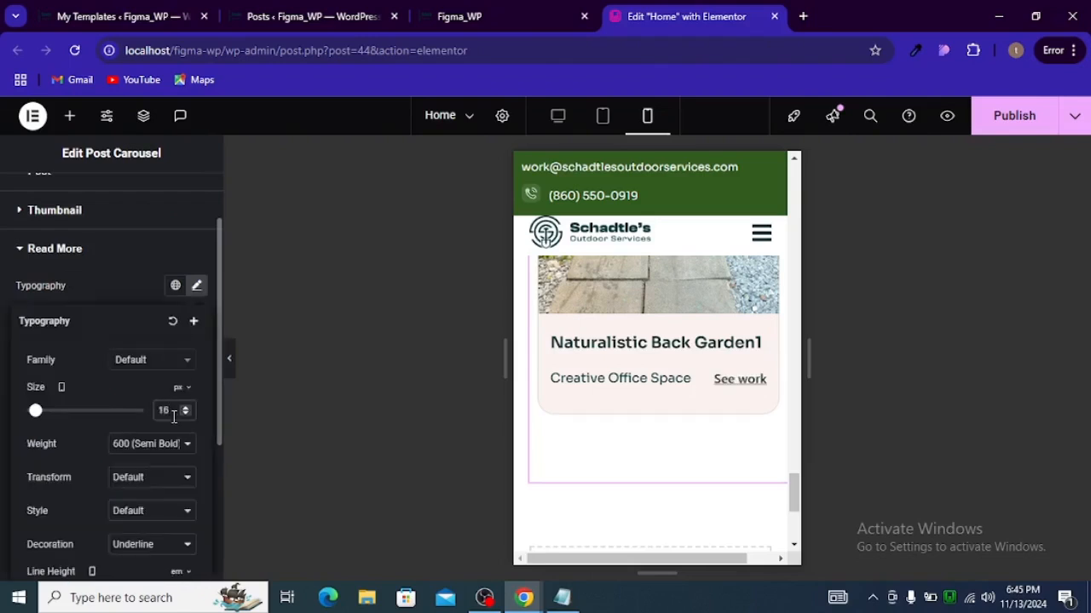
# Step: Select the Jobs Done heading and set its font size to 30 px for mobile view
pyautogui.scroll(3, 654, 428)
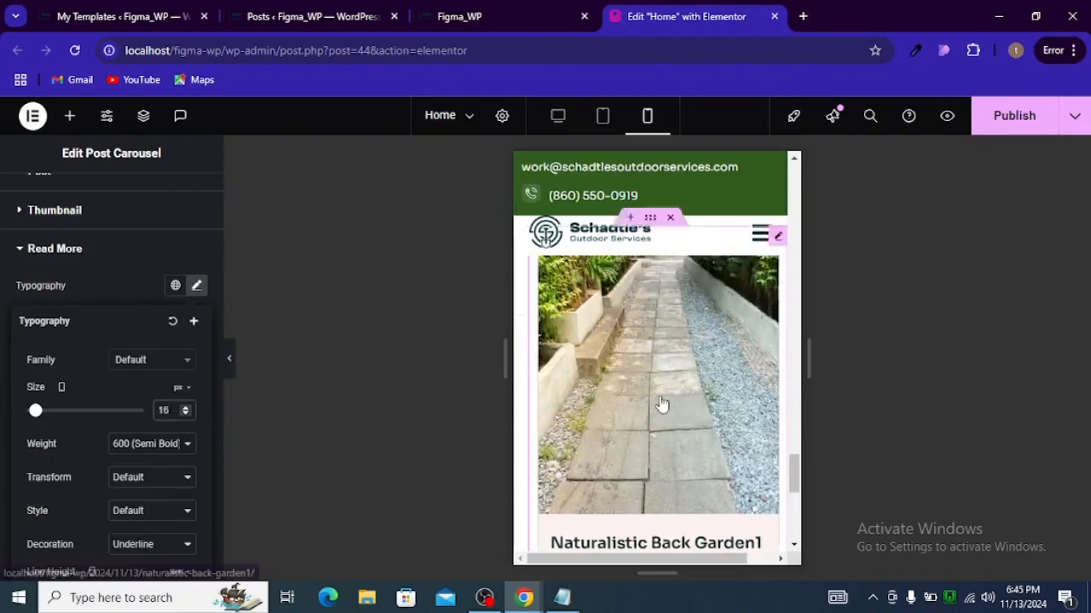
pyautogui.scroll(2, 650, 380)
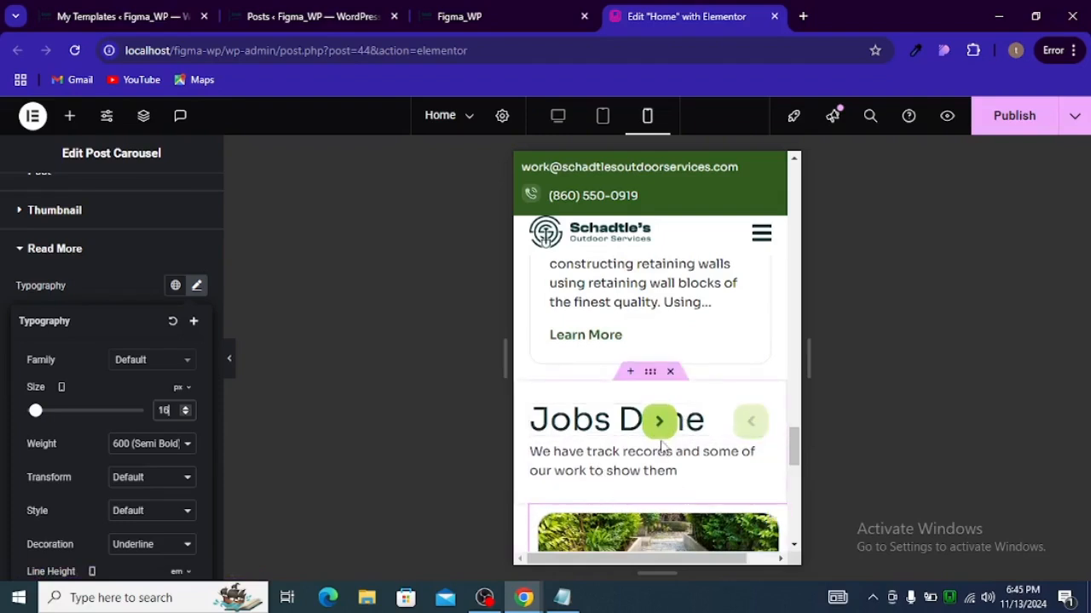
pyautogui.click(610, 425)
pyautogui.click(108, 205)
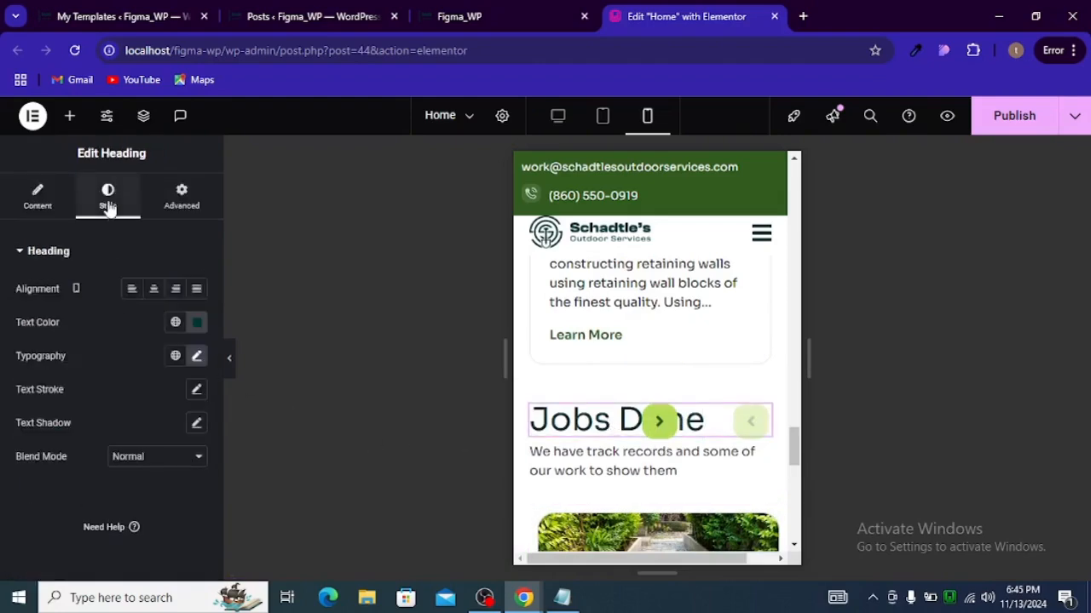
pyautogui.click(195, 357)
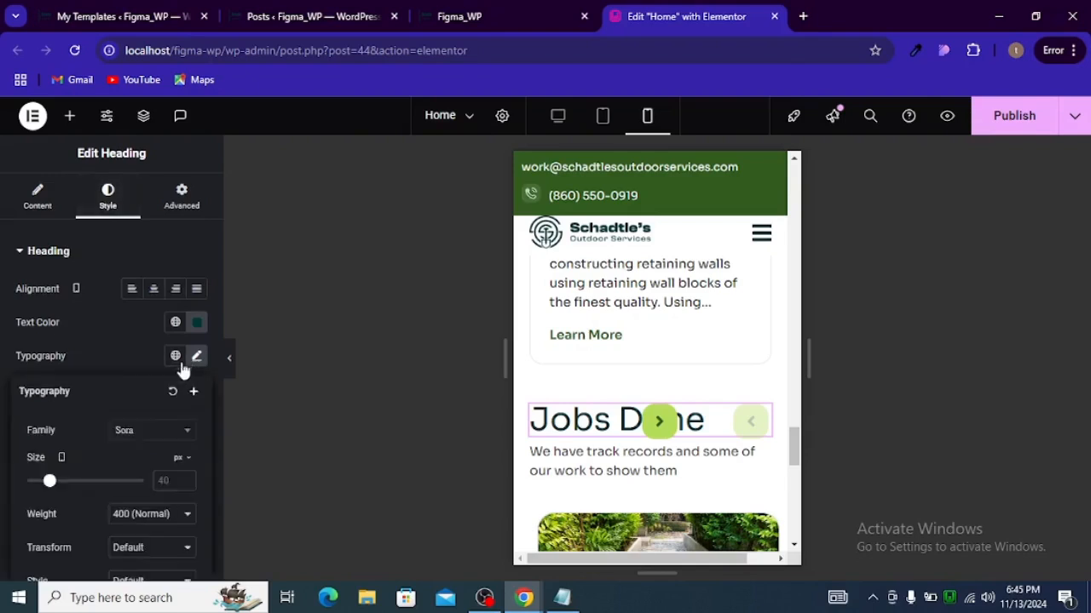
pyautogui.click(155, 475)
pyautogui.write('30')
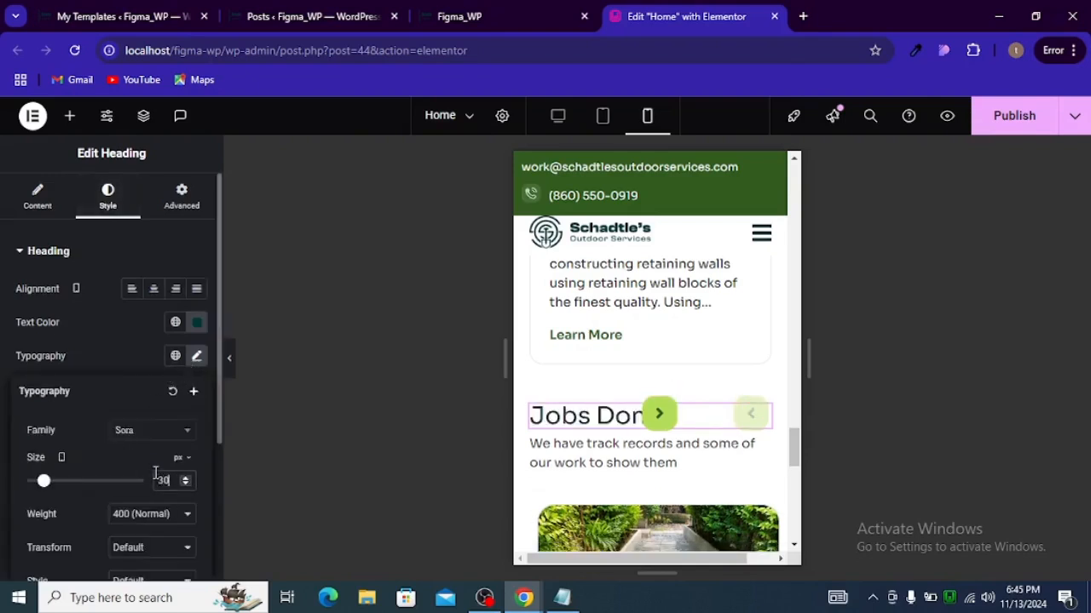
# Step: Publish the page changes
pyautogui.scroll(-5, 621, 446)
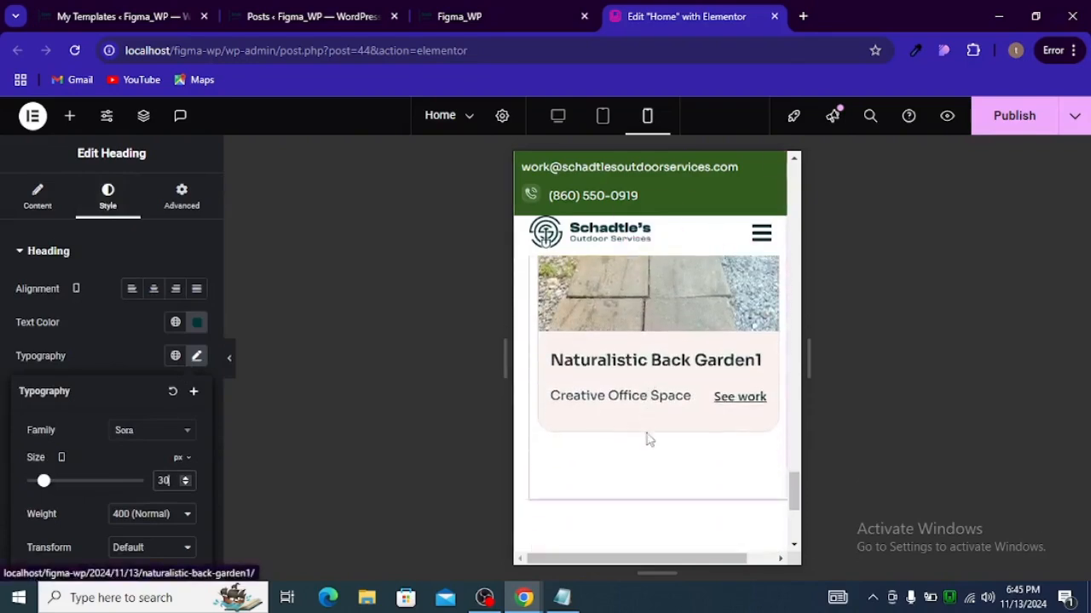
pyautogui.scroll(3, 642, 442)
pyautogui.click(996, 124)
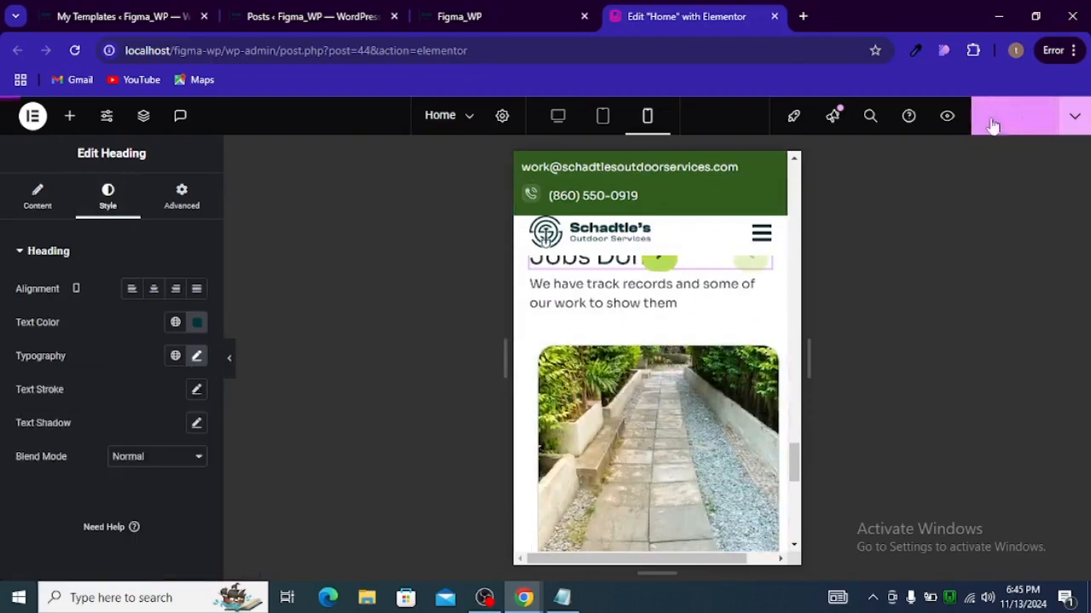
# Step: Switch to Notepad and copy the max-width 1024px media query block for the previous arrow
pyautogui.click(561, 597)
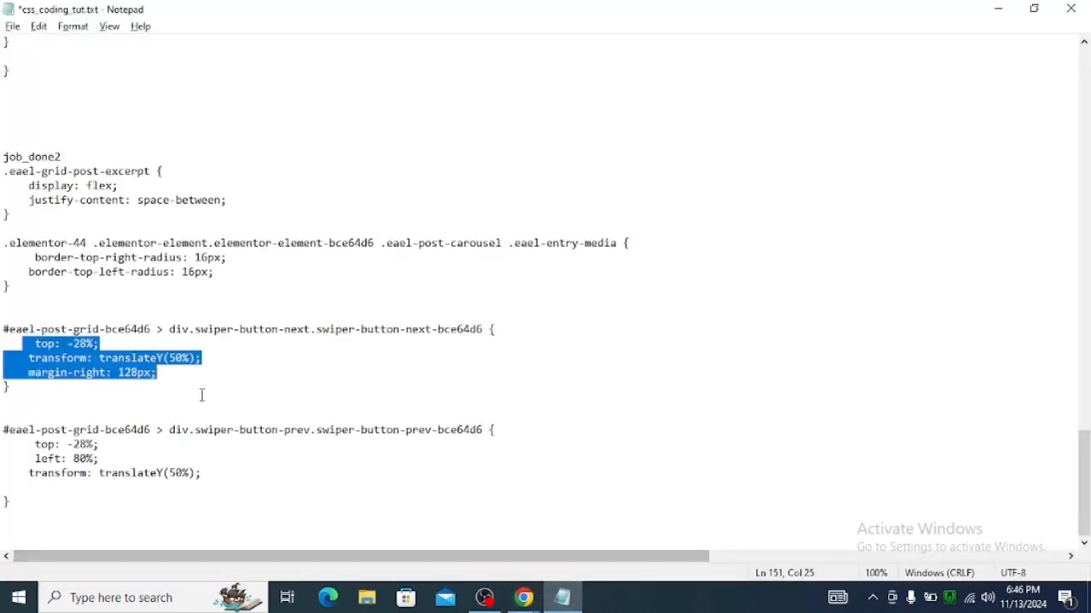
pyautogui.scroll(5, 271, 395)
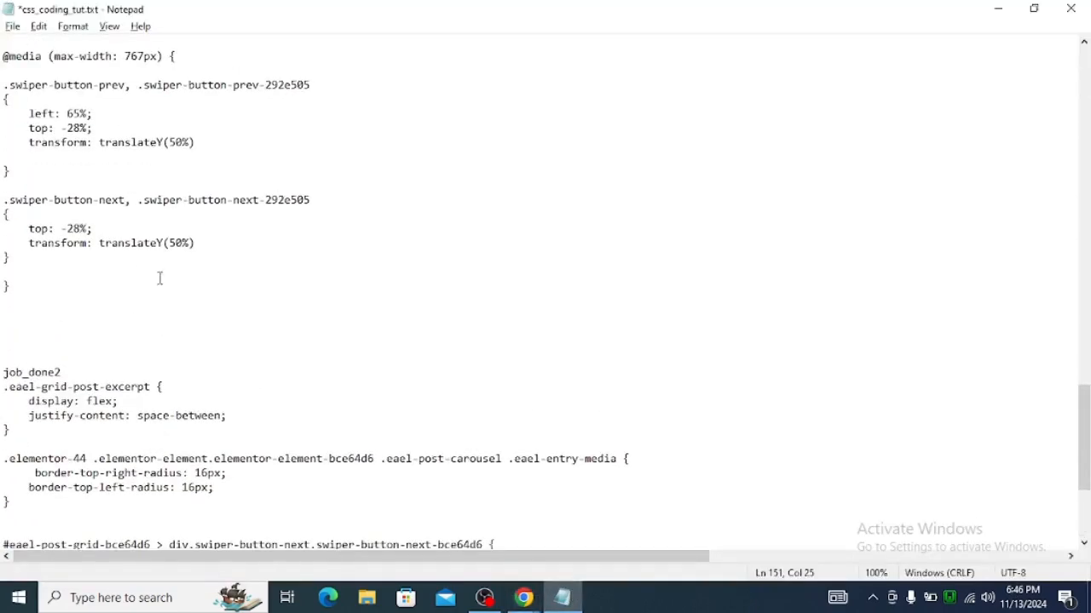
pyautogui.scroll(6, 160, 278)
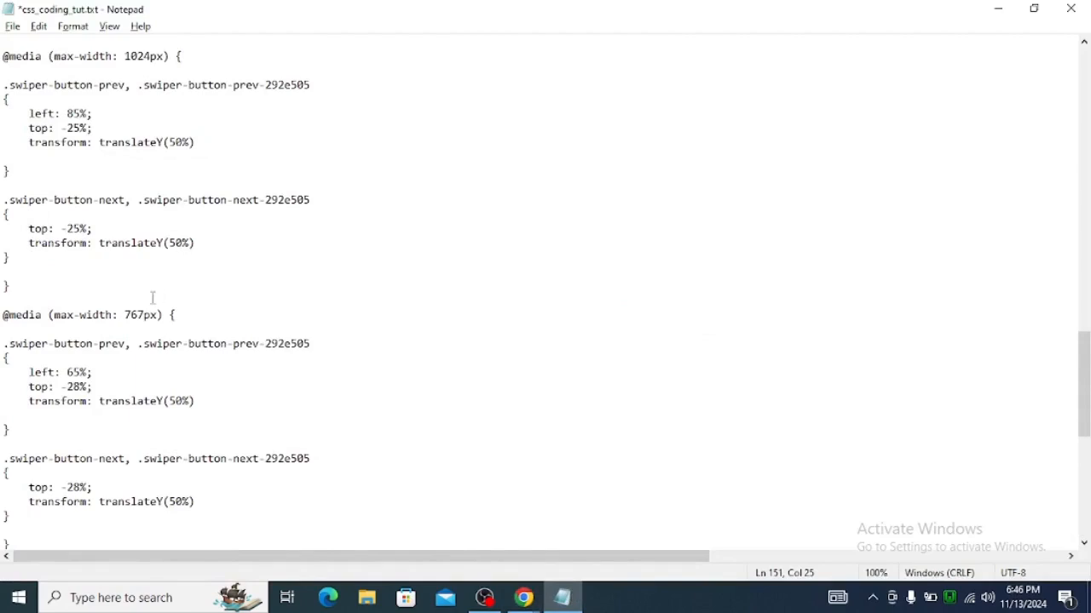
pyautogui.scroll(1, 157, 230)
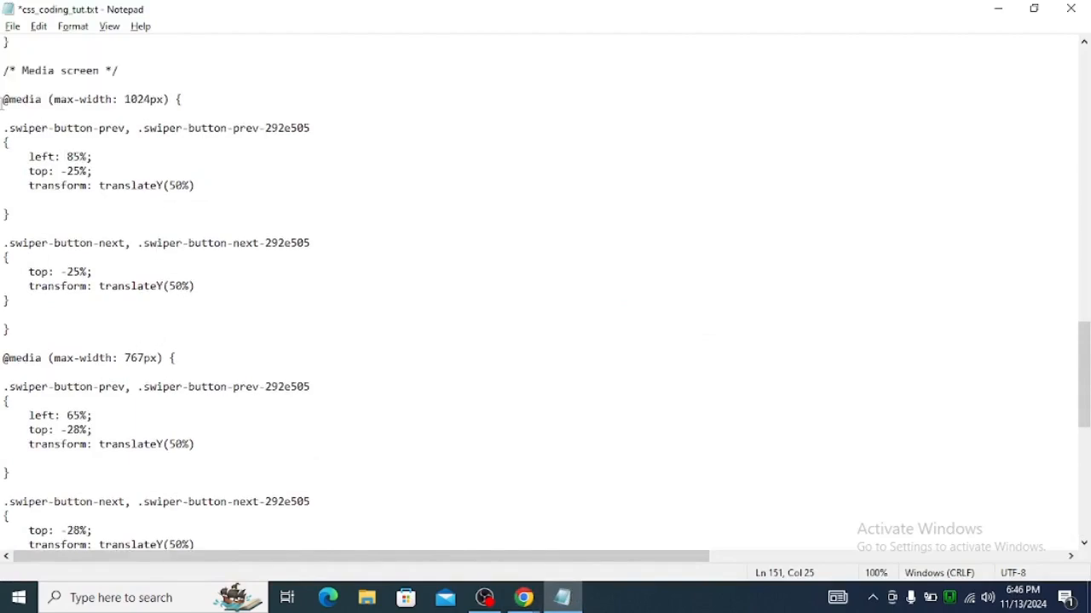
pyautogui.moveTo(15, 215); pyautogui.dragTo(3, 100)
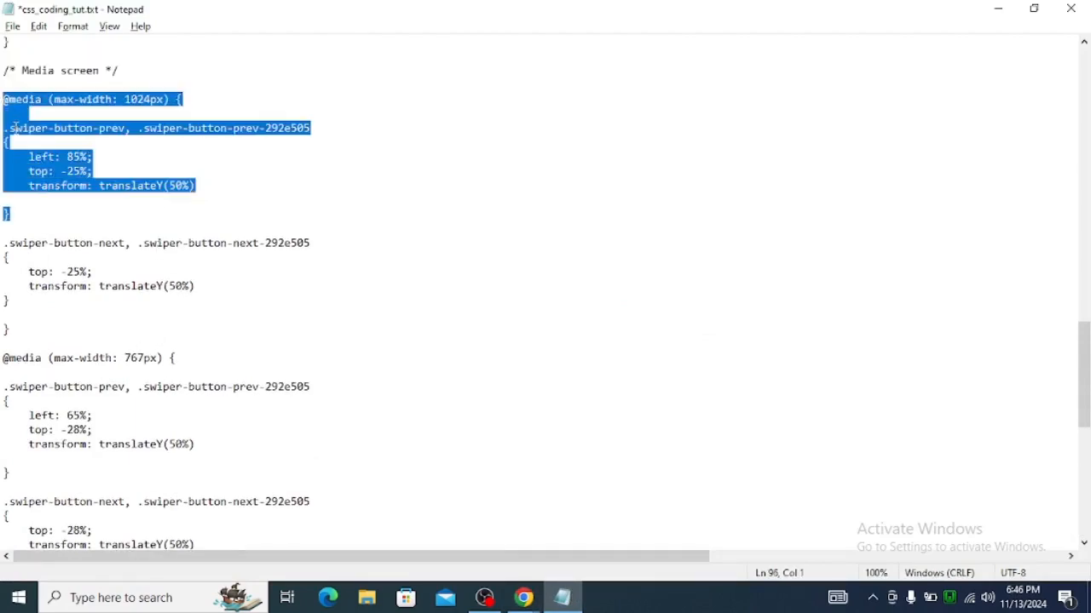
pyautogui.hotkey('alt', 'Tab')
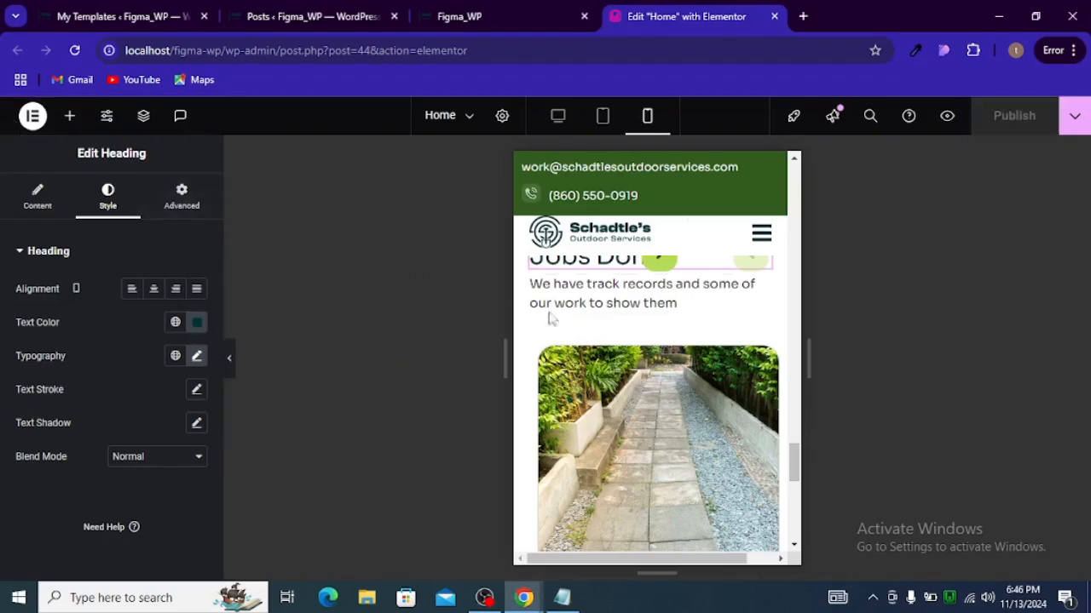
# Step: Paste the copied media query below the existing rules in the post carousel's Custom CSS
pyautogui.scroll(1, 563, 324)
pyautogui.click(721, 375)
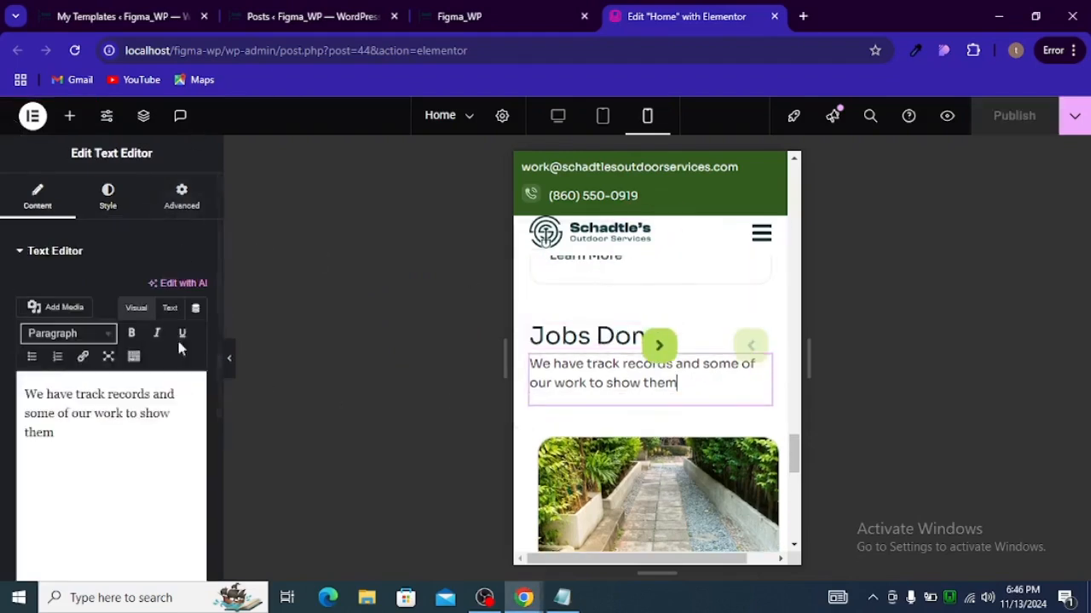
pyautogui.click(779, 443)
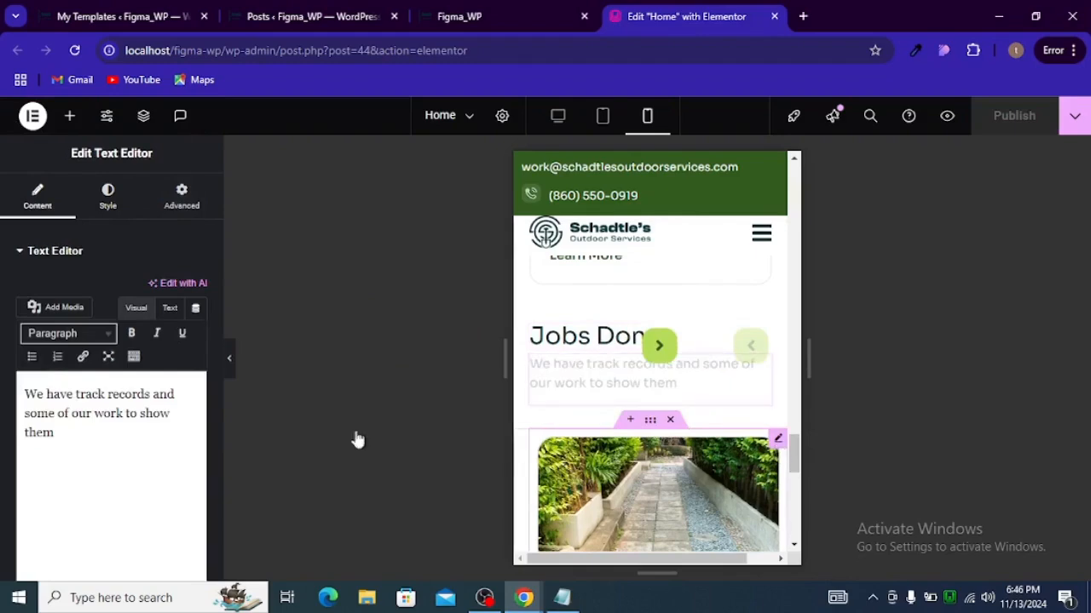
pyautogui.scroll(-4, 149, 383)
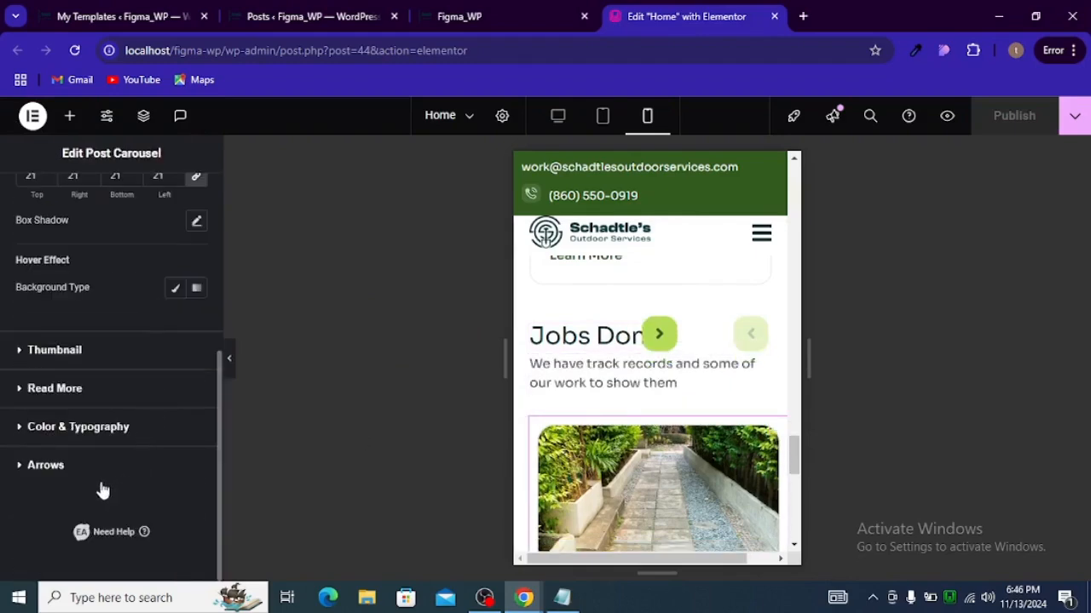
pyautogui.scroll(5, 149, 375)
pyautogui.click(175, 215)
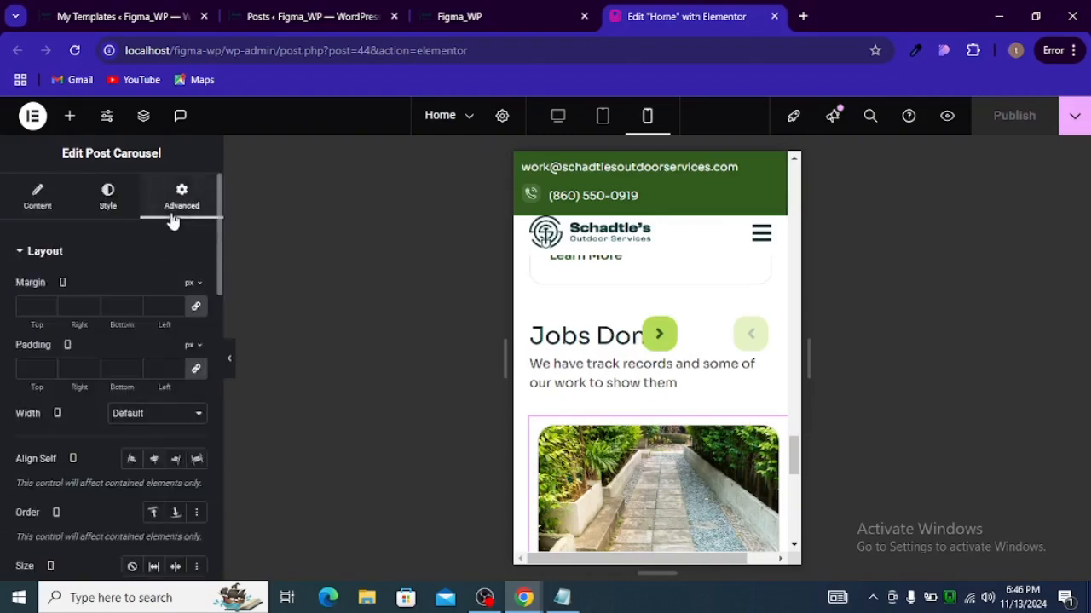
pyautogui.scroll(-5, 159, 371)
pyautogui.scroll(-5, 158, 371)
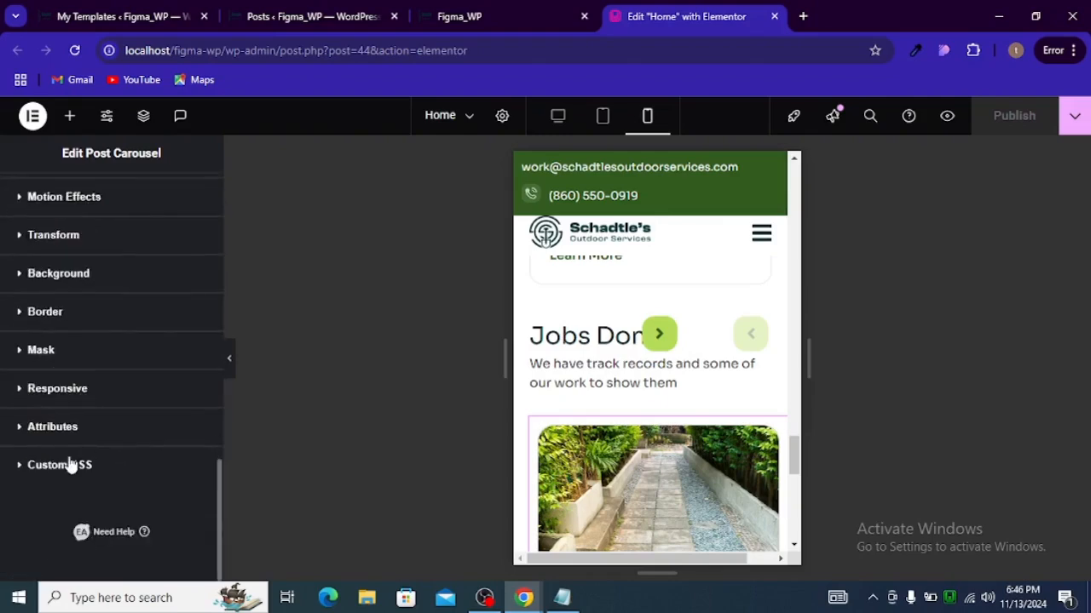
pyautogui.click(70, 465)
pyautogui.scroll(-5, 122, 418)
pyautogui.click(100, 426)
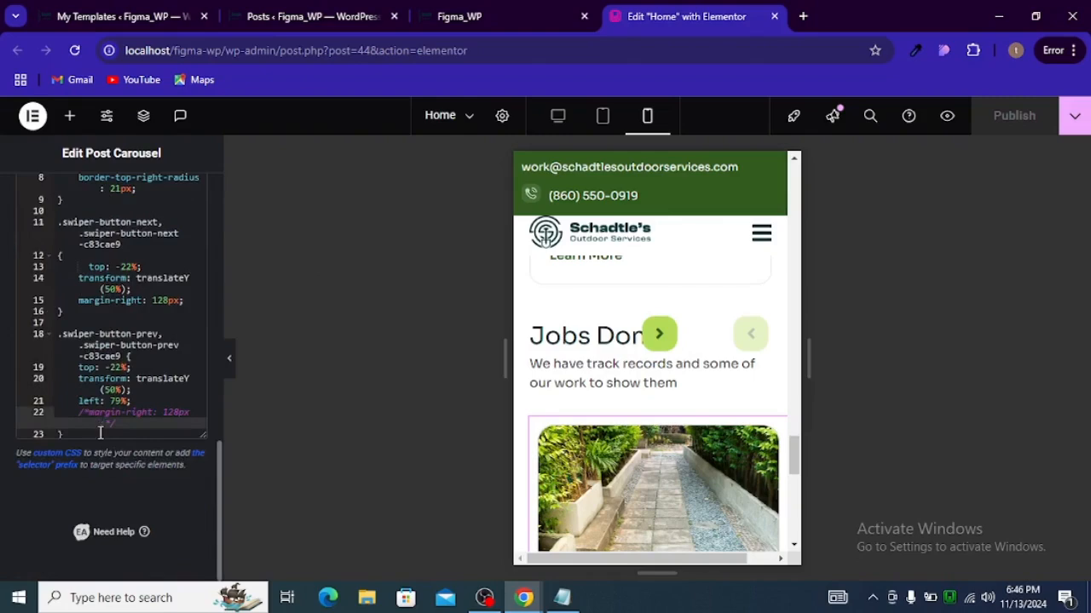
pyautogui.click(100, 433)
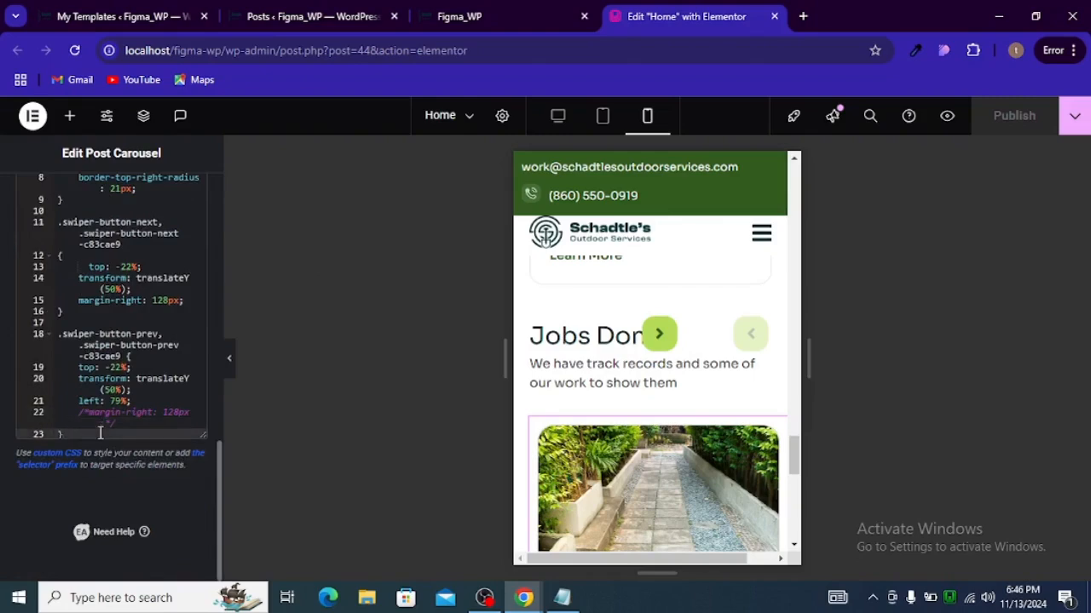
pyautogui.press('Return')
pyautogui.press('Return')
pyautogui.press('Return')
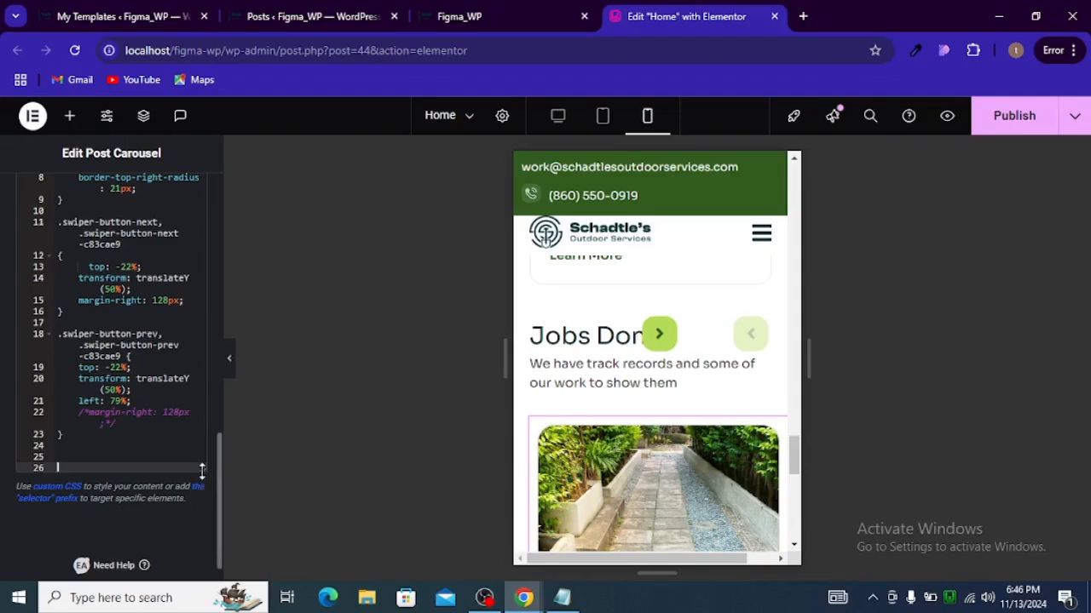
pyautogui.moveTo(202, 471); pyautogui.dragTo(184, 605)
pyautogui.hotkey('ctrl', 'v')
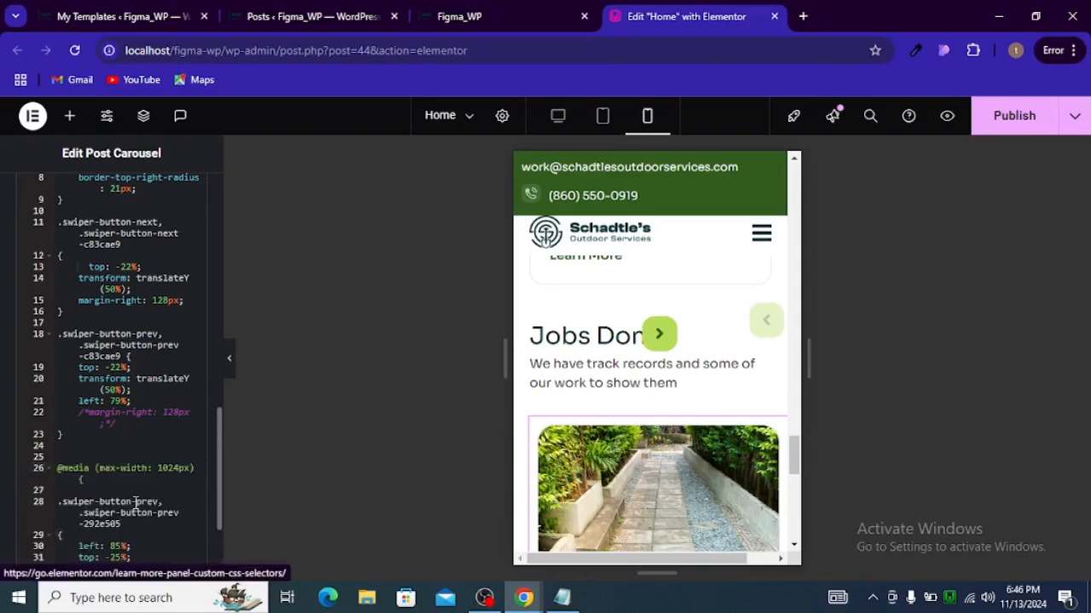
# Step: Close the pasted media query with a closing brace in the Custom CSS
pyautogui.scroll(-1, 135, 503)
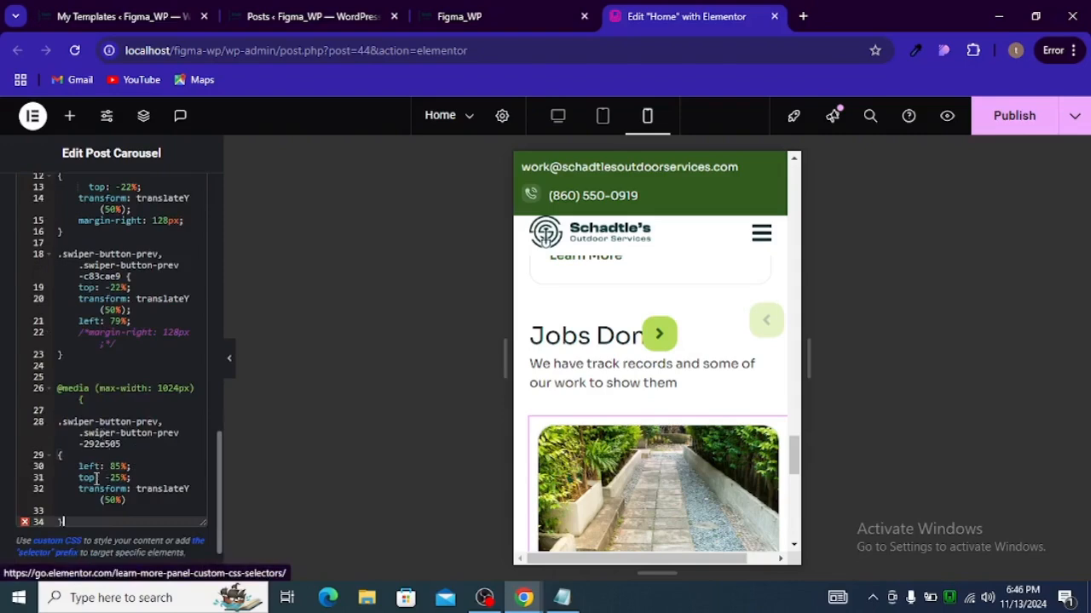
pyautogui.press('Return')
pyautogui.press('Return')
pyautogui.write('}')
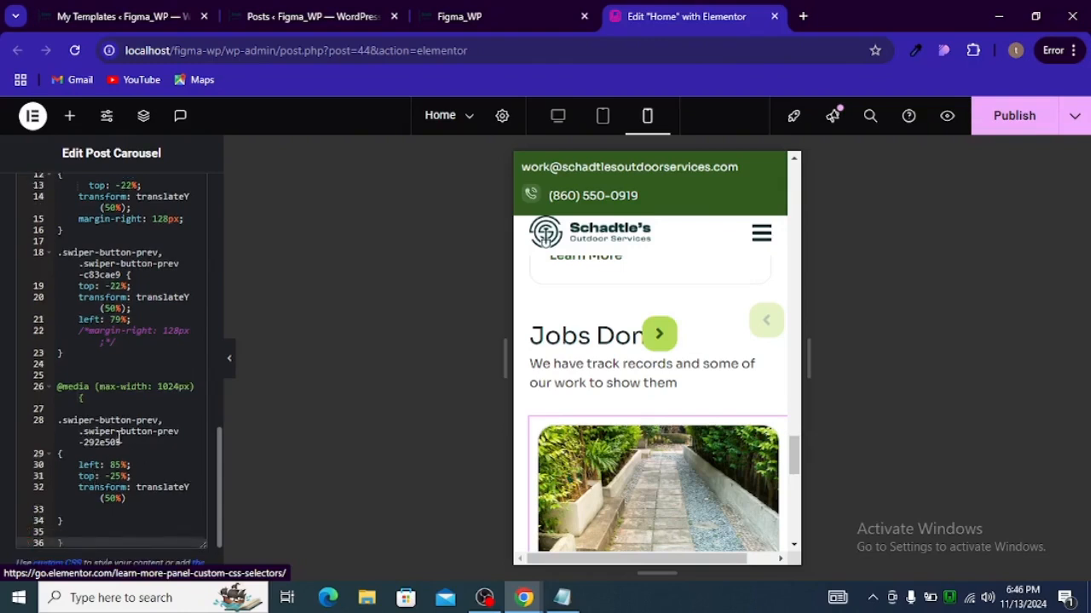
# Step: Replace the media query rule's selector with the next-arrow selector copied from the earlier rule
pyautogui.scroll(1, 147, 343)
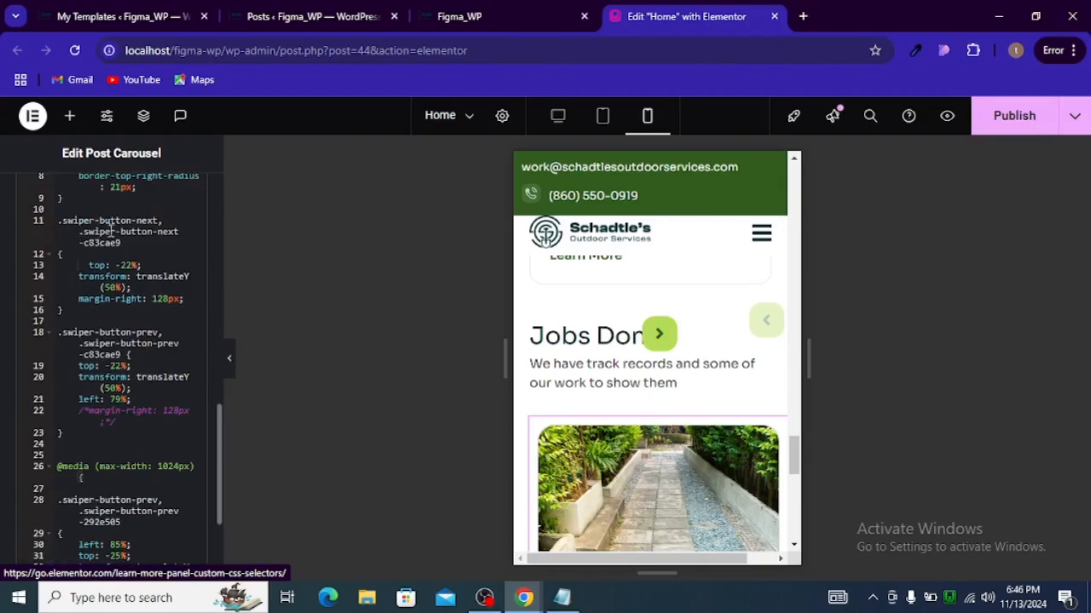
pyautogui.moveTo(121, 242); pyautogui.dragTo(9, 224)
pyautogui.hotkey('ctrl', 'c')
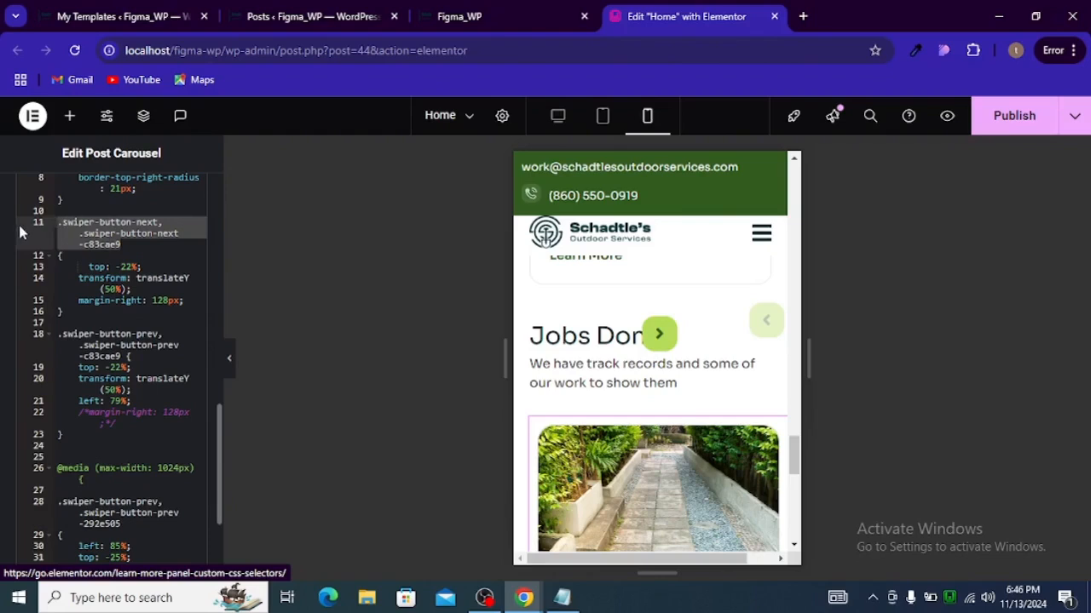
pyautogui.scroll(-2, 113, 339)
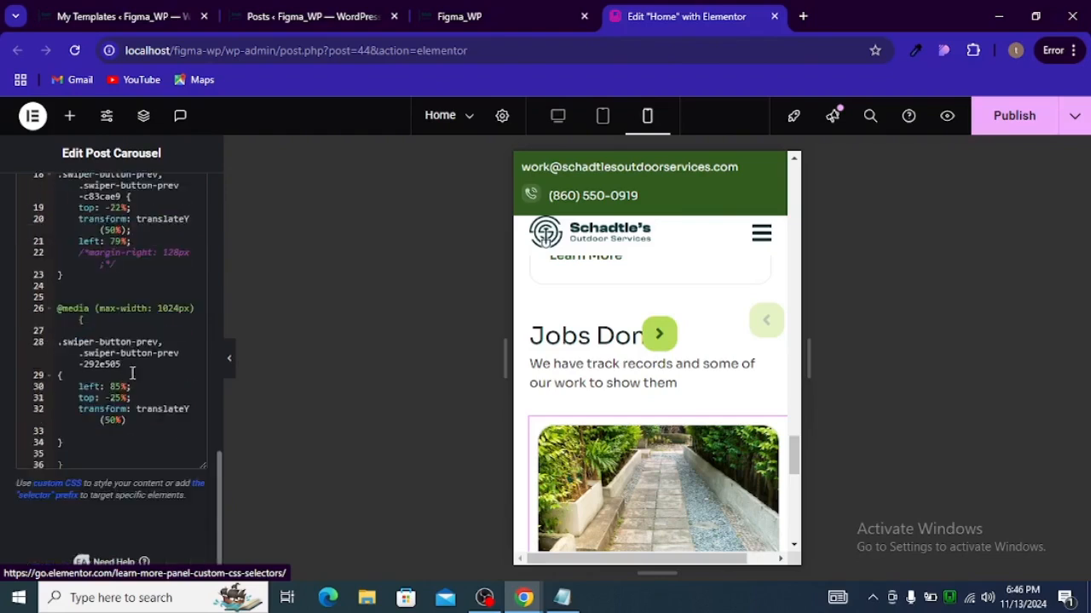
pyautogui.click(64, 349)
pyautogui.tripleClick(64, 349)
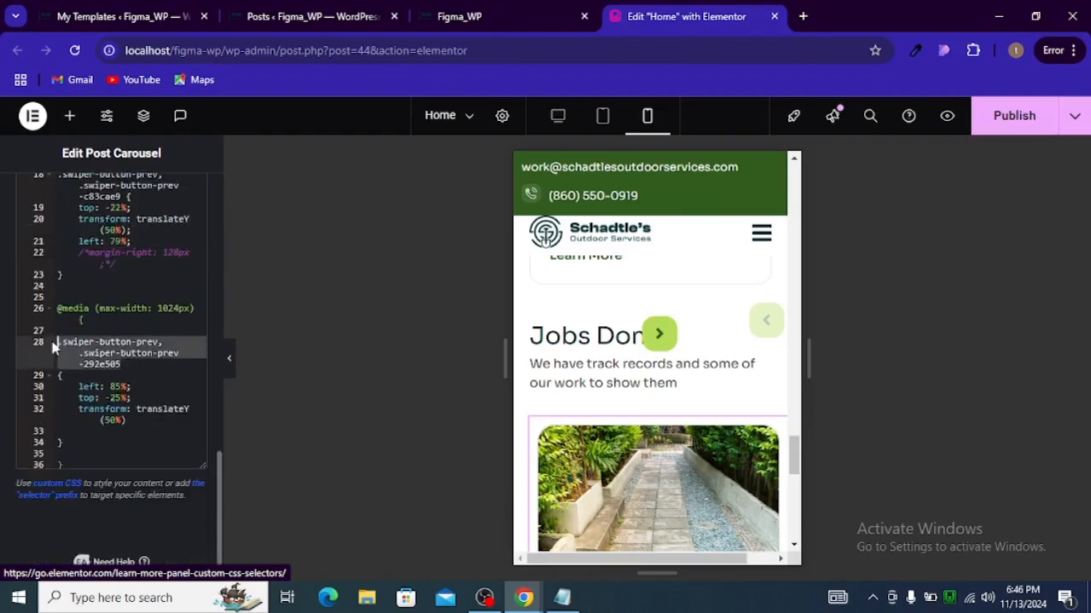
pyautogui.hotkey('ctrl', 'v')
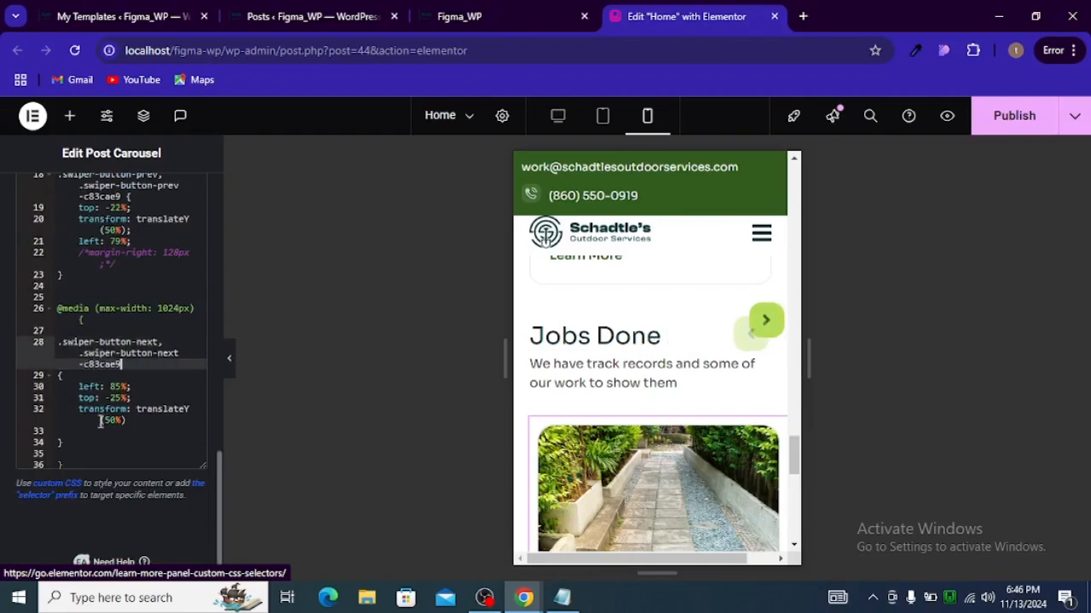
# Step: Set the top offset in the media query's next-arrow rule to -22%
pyautogui.scroll(2, 120, 397)
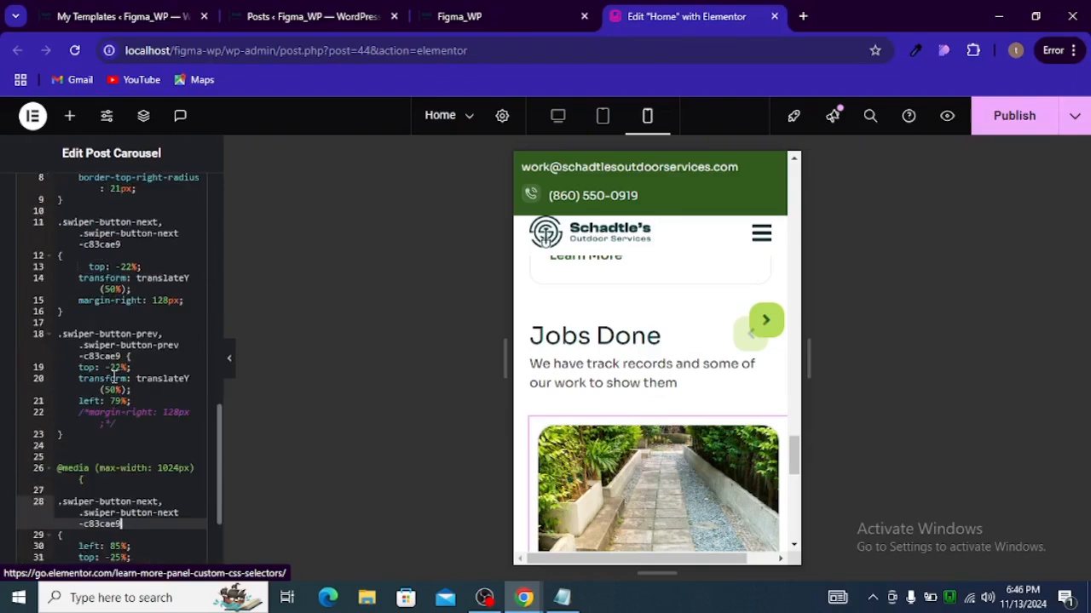
pyautogui.scroll(-2, 114, 294)
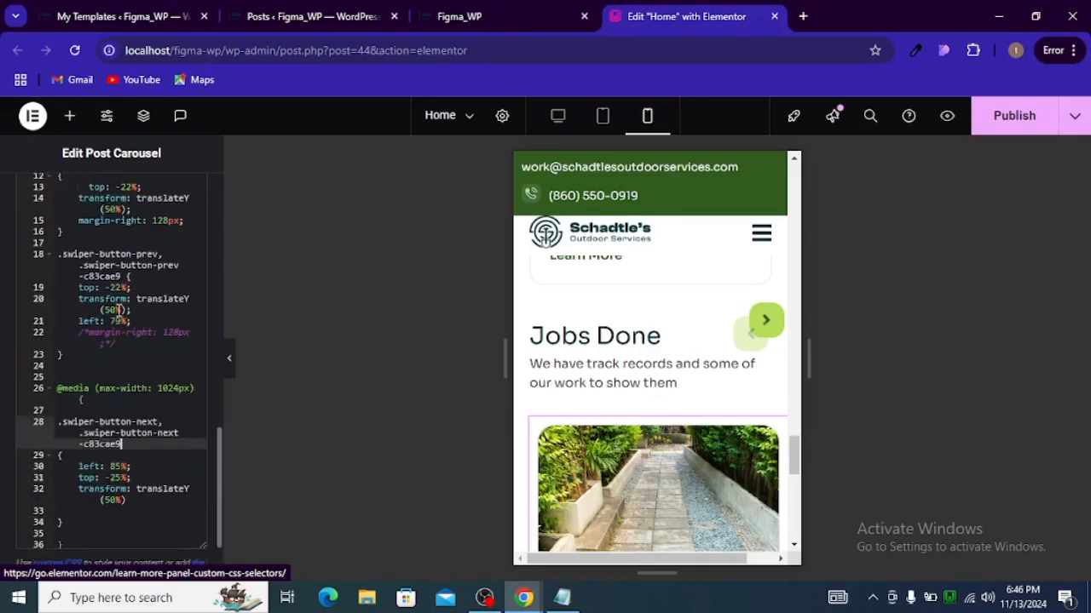
pyautogui.click(122, 478)
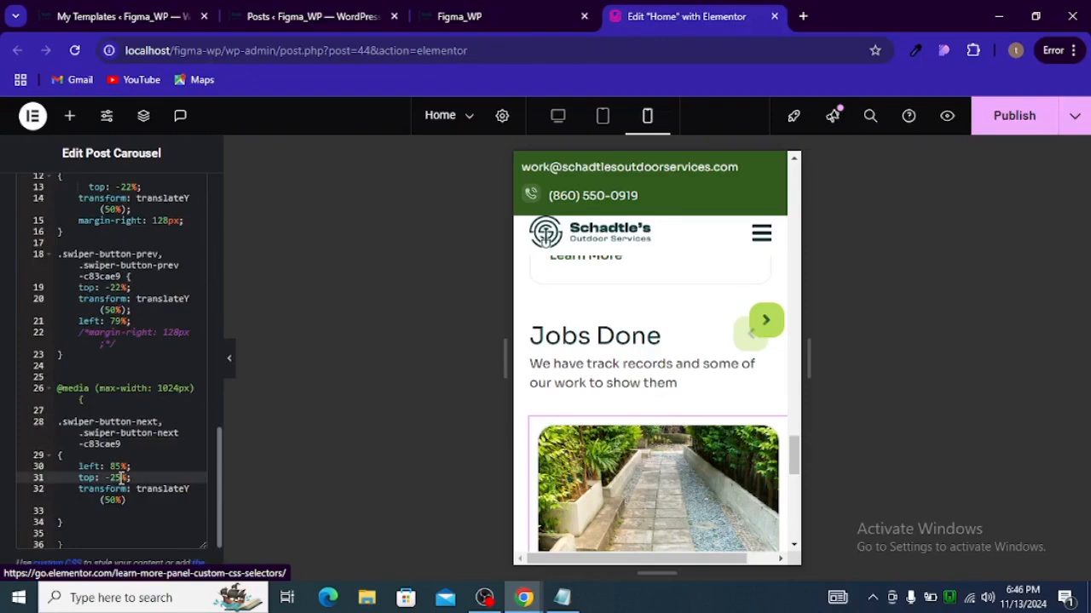
pyautogui.press('BackSpace')
pyautogui.write('2')
# Step: Delete the left: 85% declaration from the media query's next-arrow rule
pyautogui.scroll(2, 122, 478)
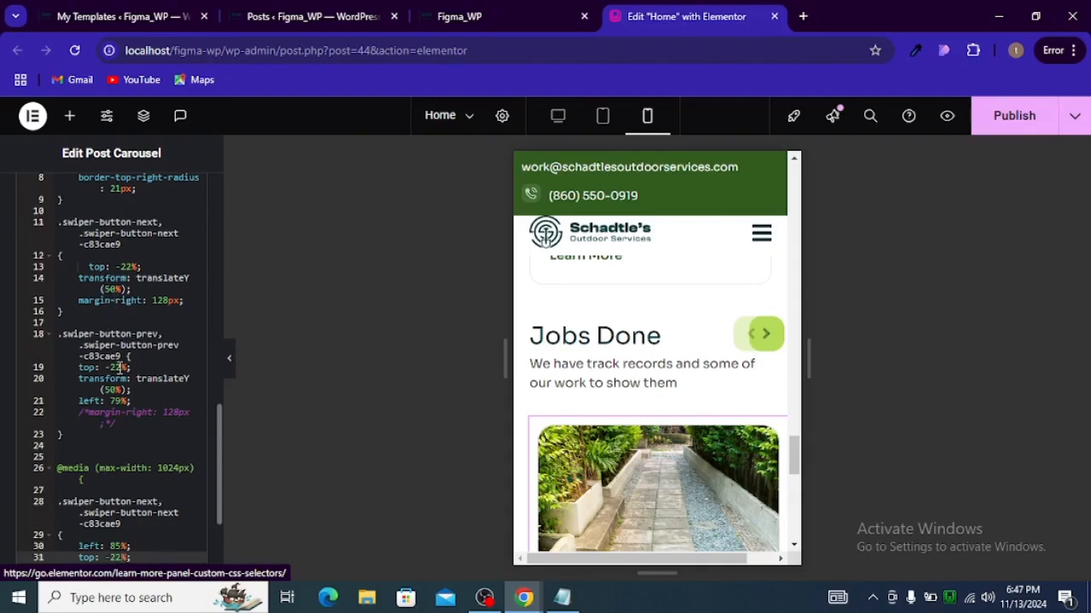
pyautogui.scroll(2, 122, 358)
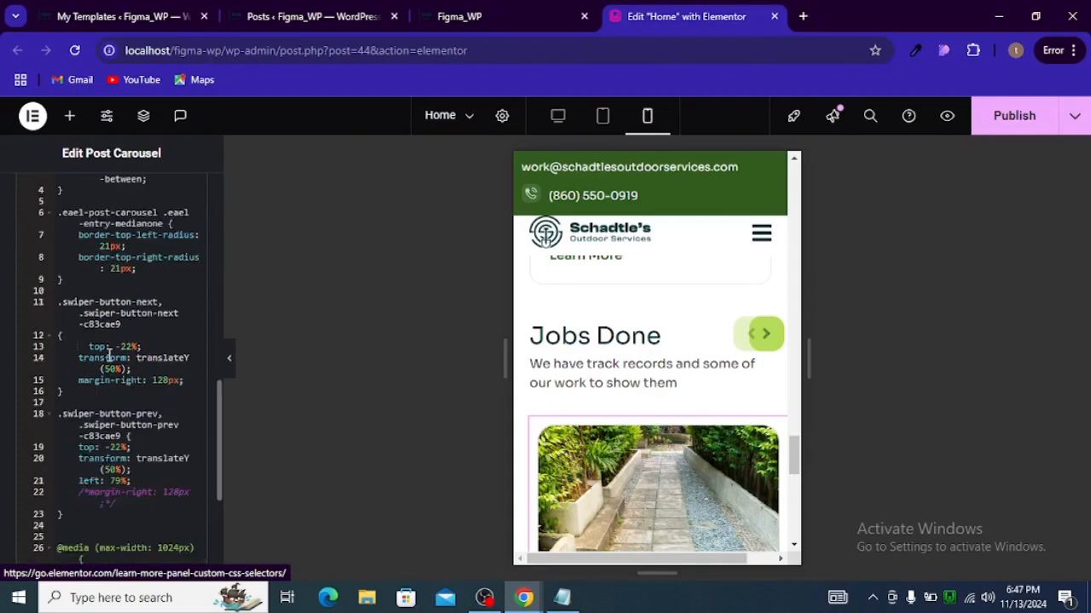
pyautogui.scroll(-3, 115, 362)
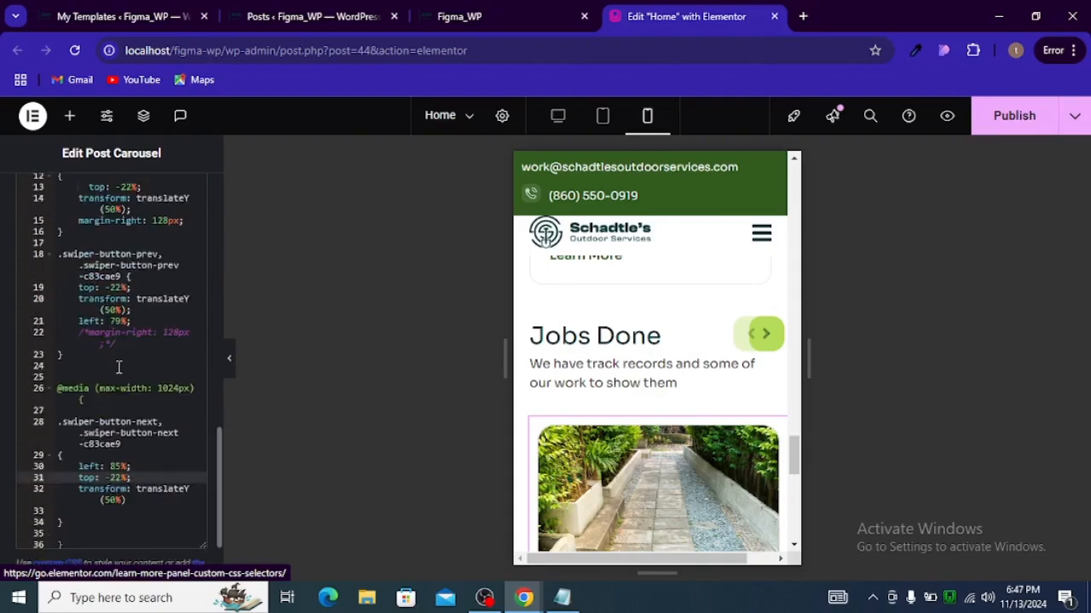
pyautogui.click(145, 466)
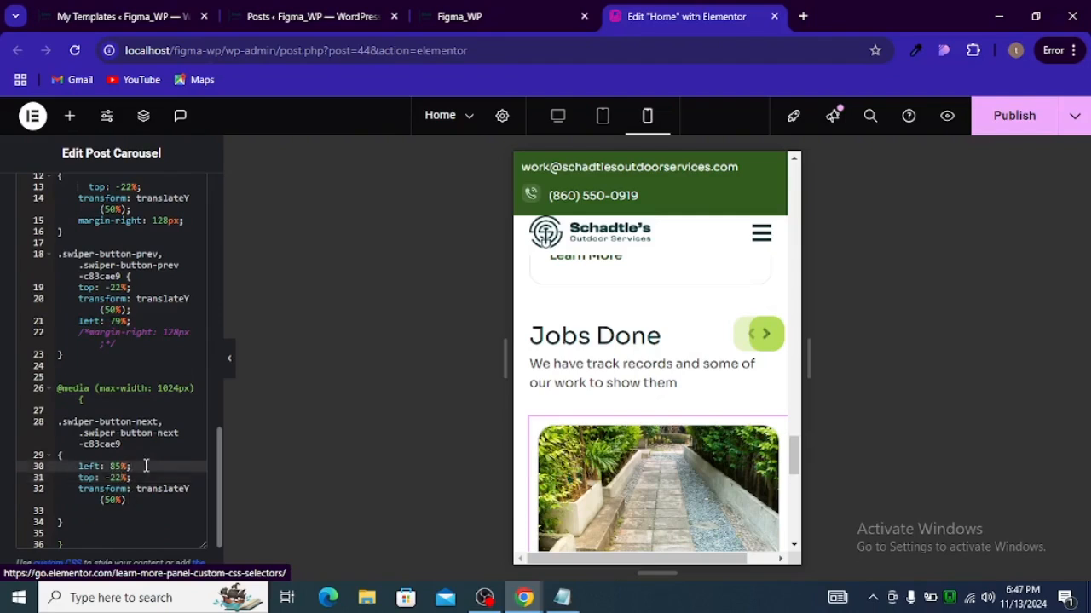
pyautogui.hotkey('shift', 'Home')
pyautogui.press('BackSpace')
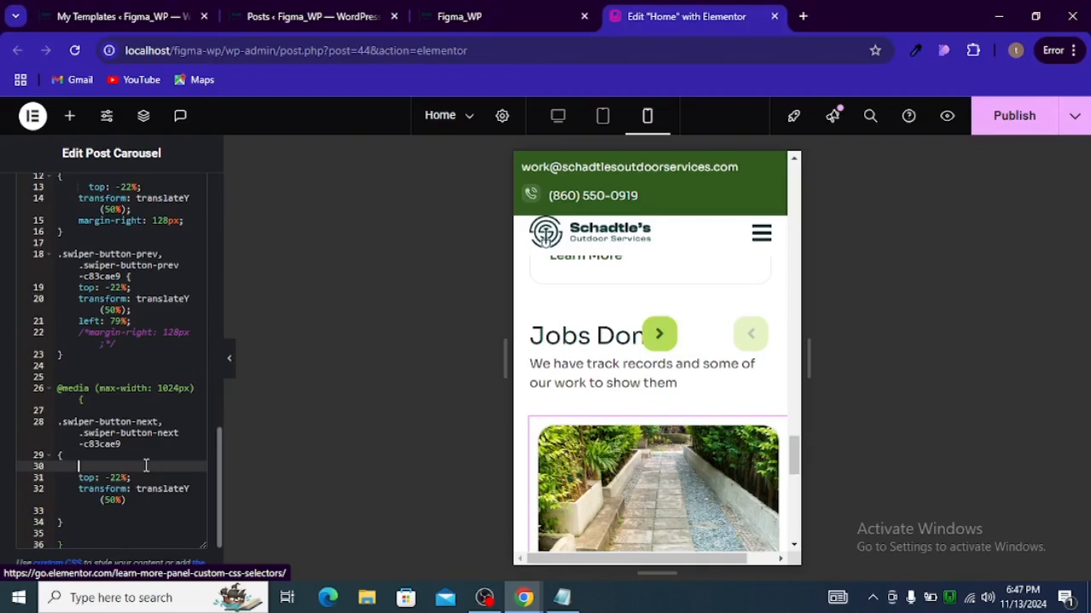
# Step: Add a new rule below it using the copied previous-arrow selector, with an opening brace
pyautogui.click(101, 522)
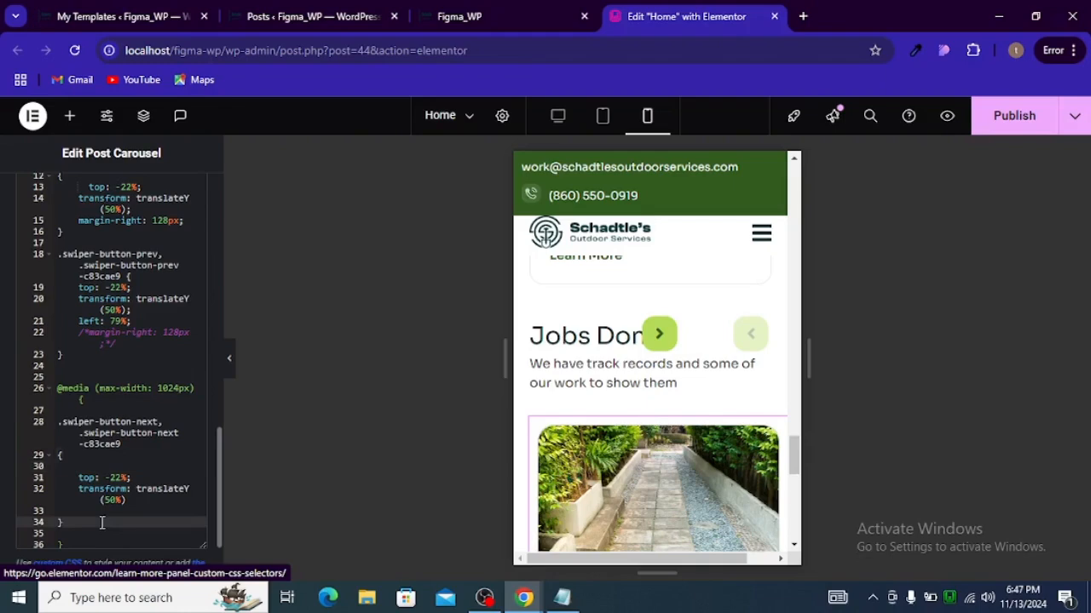
pyautogui.press('Return')
pyautogui.press('Return')
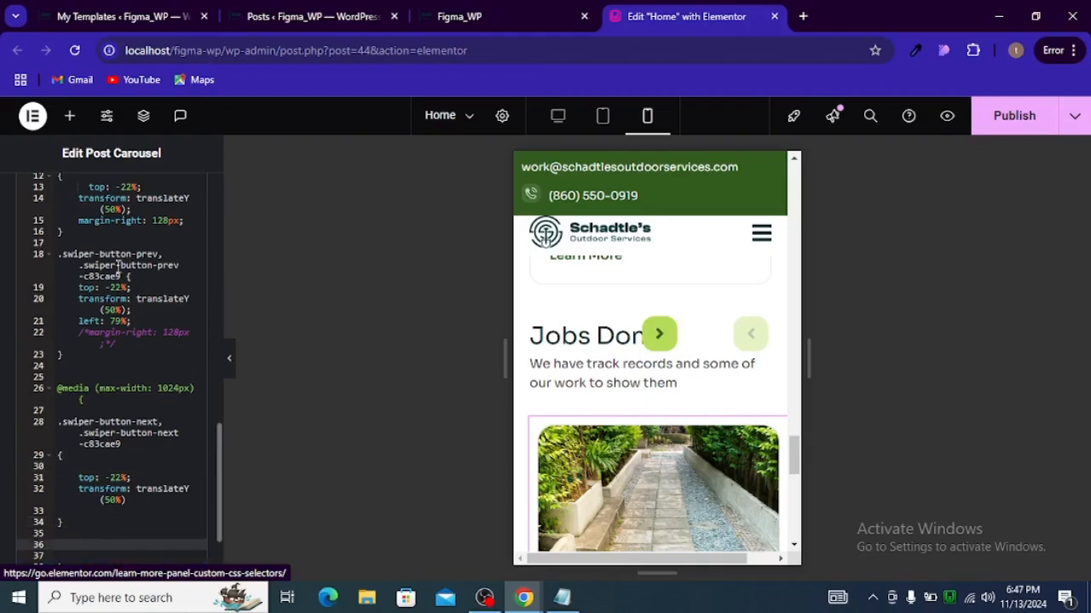
pyautogui.click(39, 265)
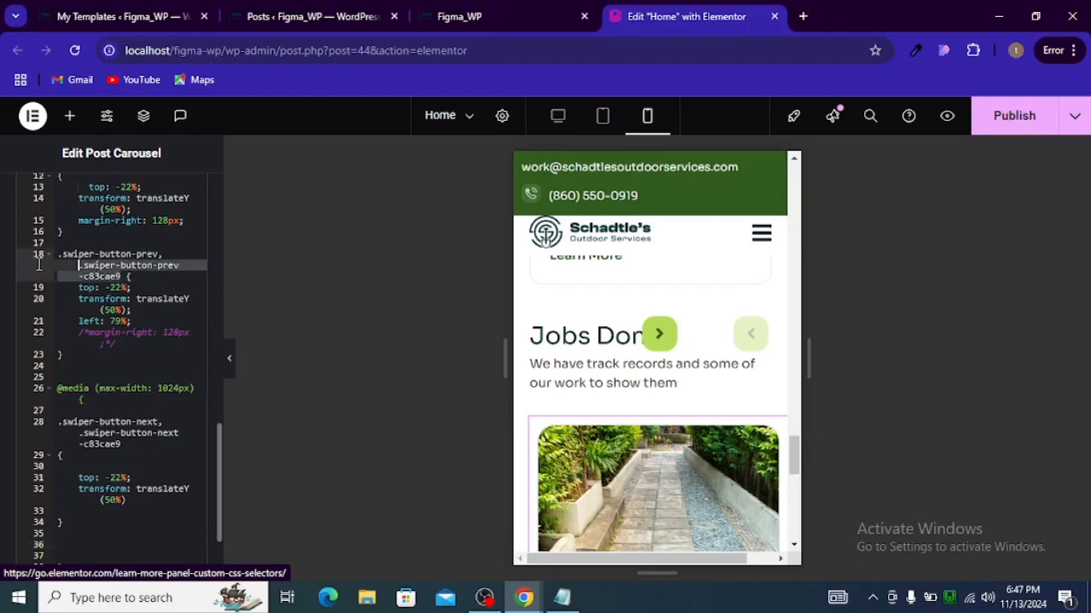
pyautogui.click(39, 265)
pyautogui.hotkey('ctrl', 'c')
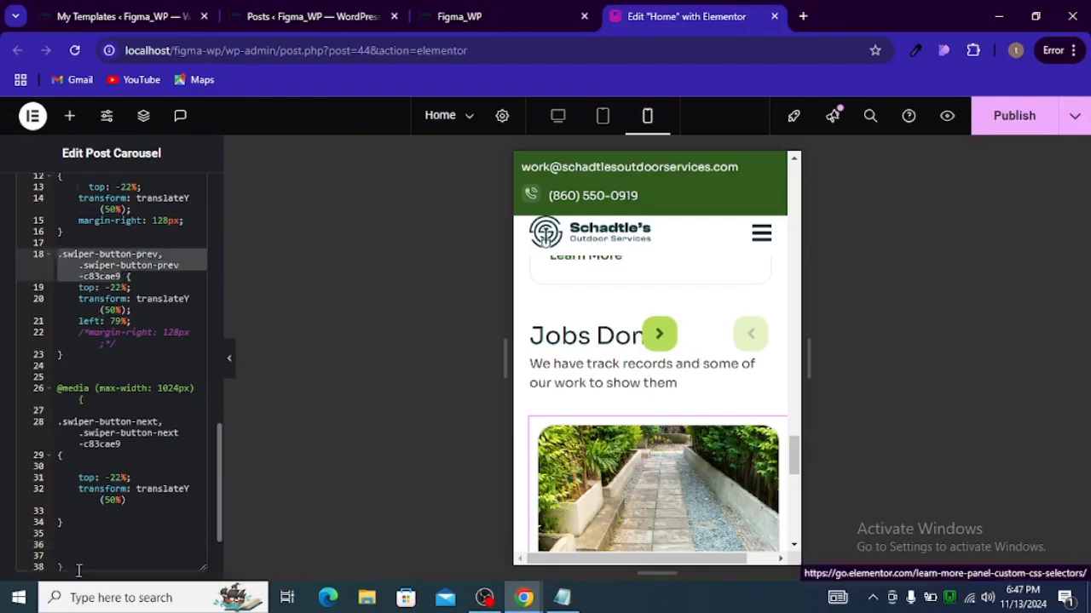
pyautogui.click(92, 533)
pyautogui.click(92, 543)
pyautogui.hotkey('ctrl', 'v')
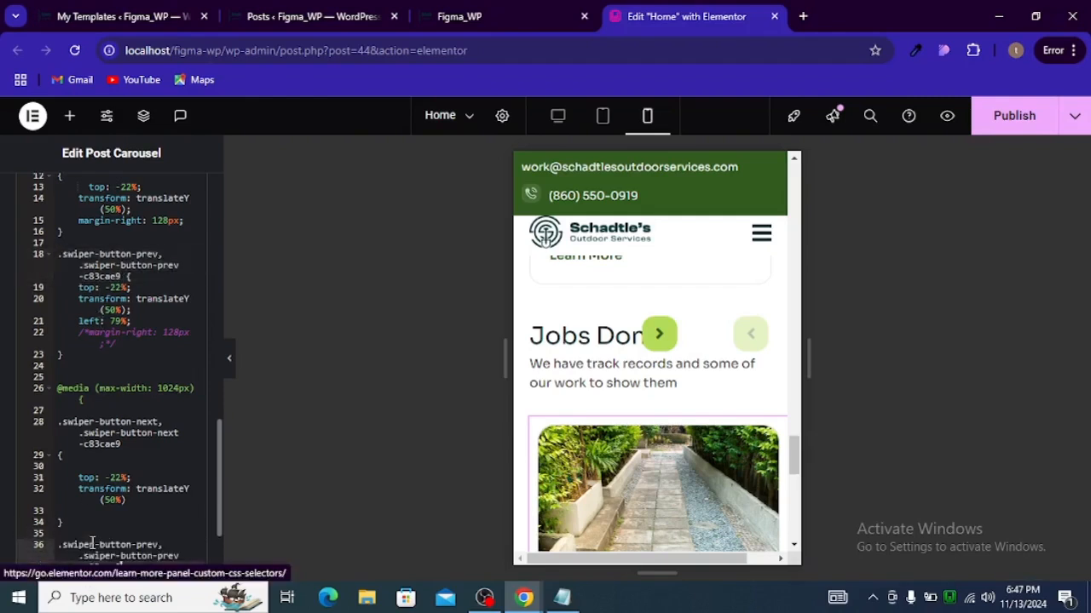
pyautogui.scroll(-2, 194, 499)
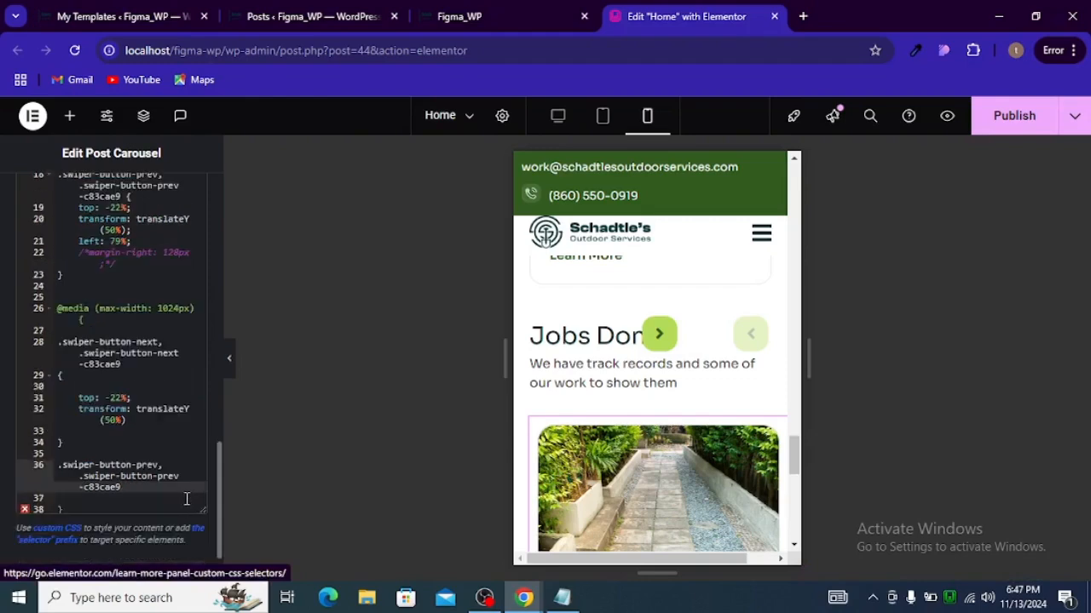
pyautogui.write('{')
pyautogui.press('Return')
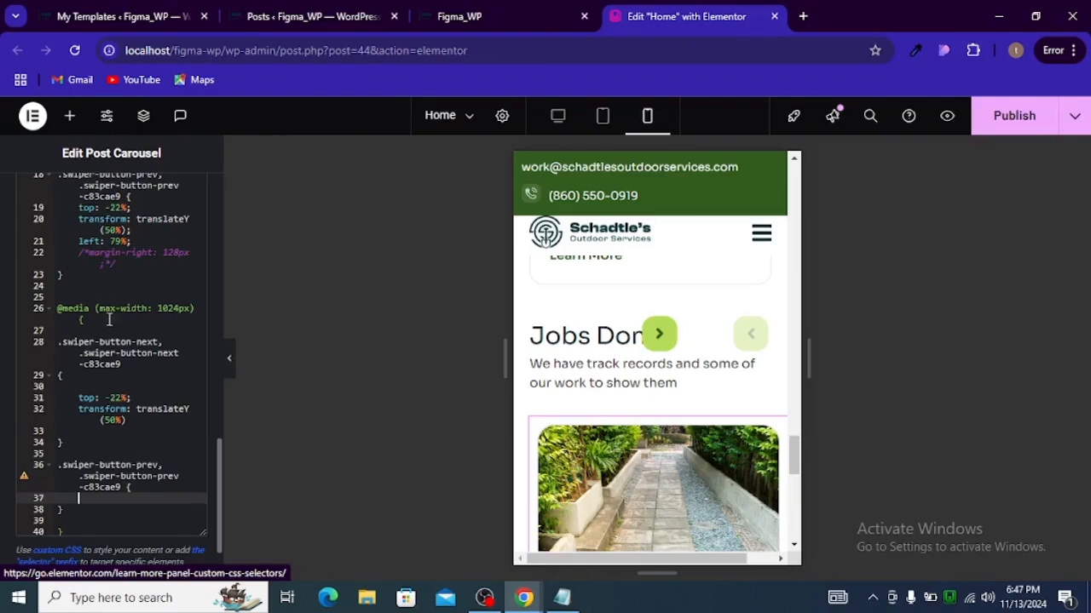
# Step: Copy the previous arrow's top, transform and left declarations into the new media query rule
pyautogui.moveTo(78, 208); pyautogui.dragTo(132, 243)
pyautogui.hotkey('ctrl', 'c')
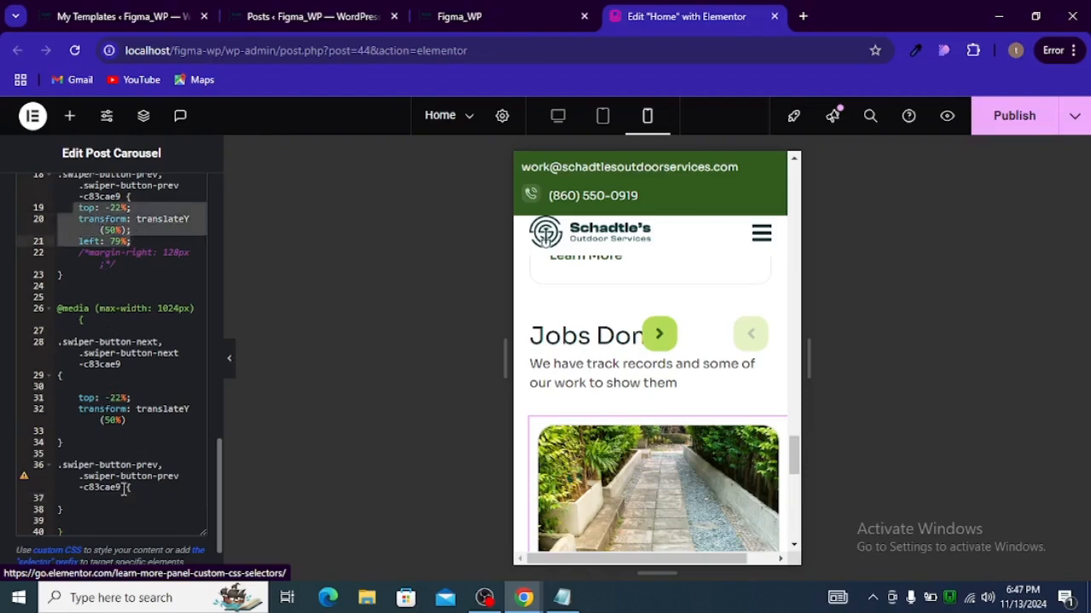
pyautogui.scroll(-2, 128, 494)
pyautogui.click(129, 409)
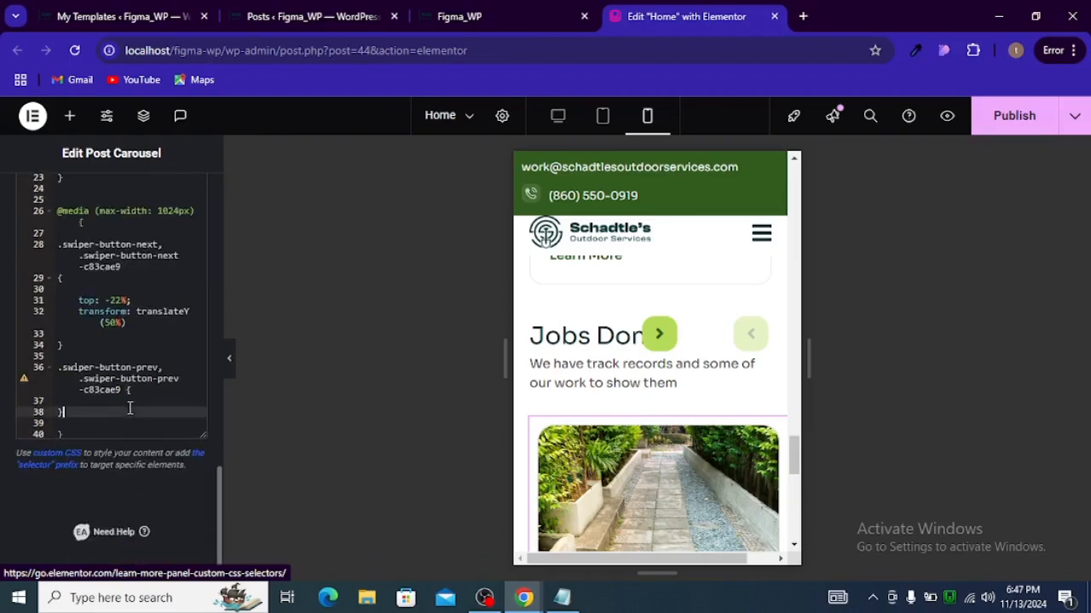
pyautogui.click(134, 400)
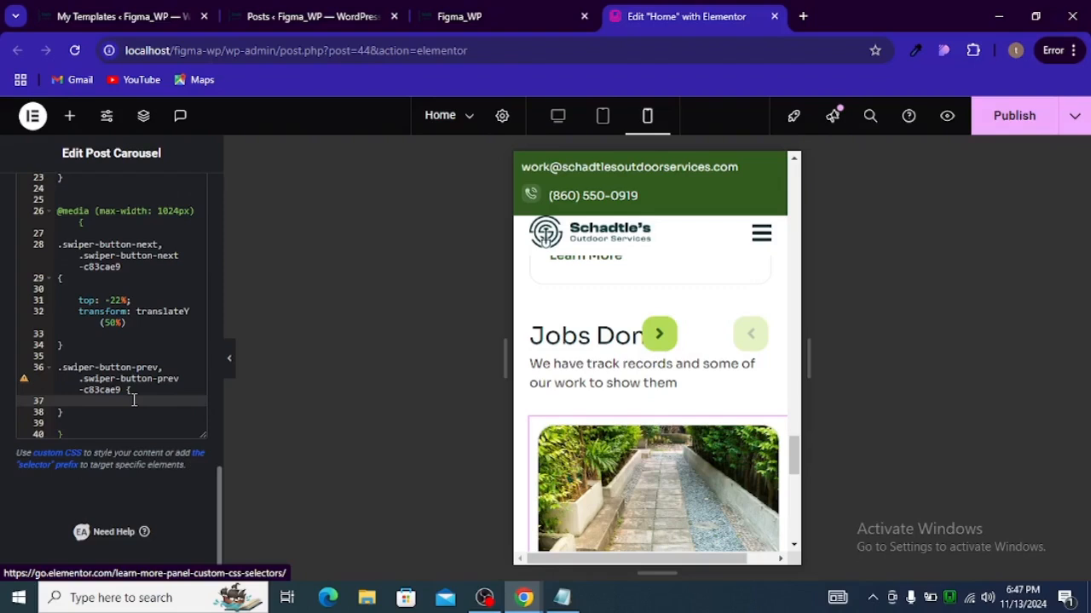
pyautogui.press('Return')
pyautogui.press('Return')
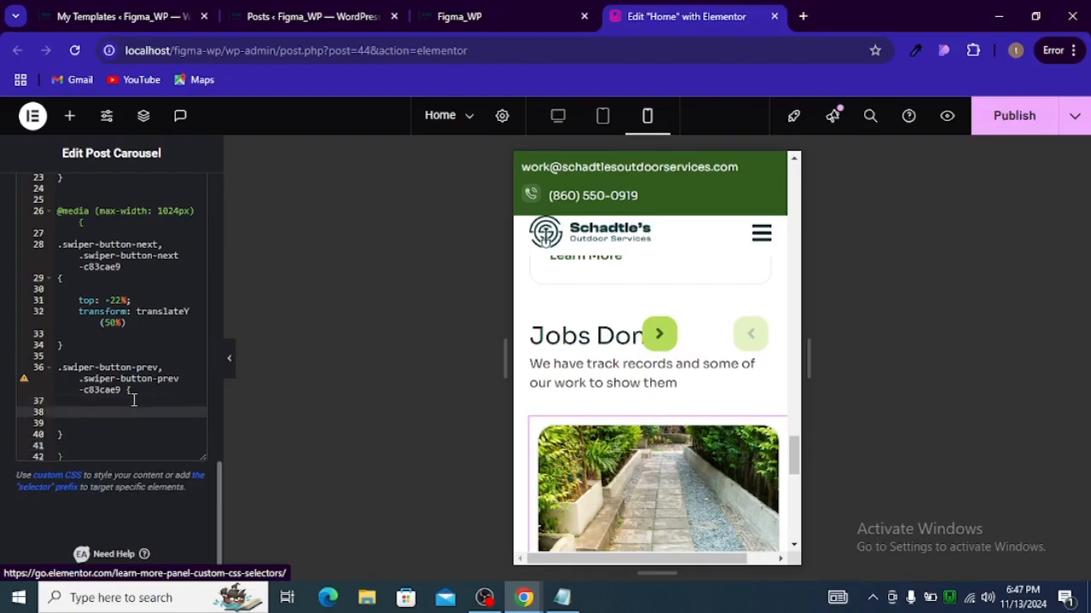
pyautogui.hotkey('ctrl', 'v')
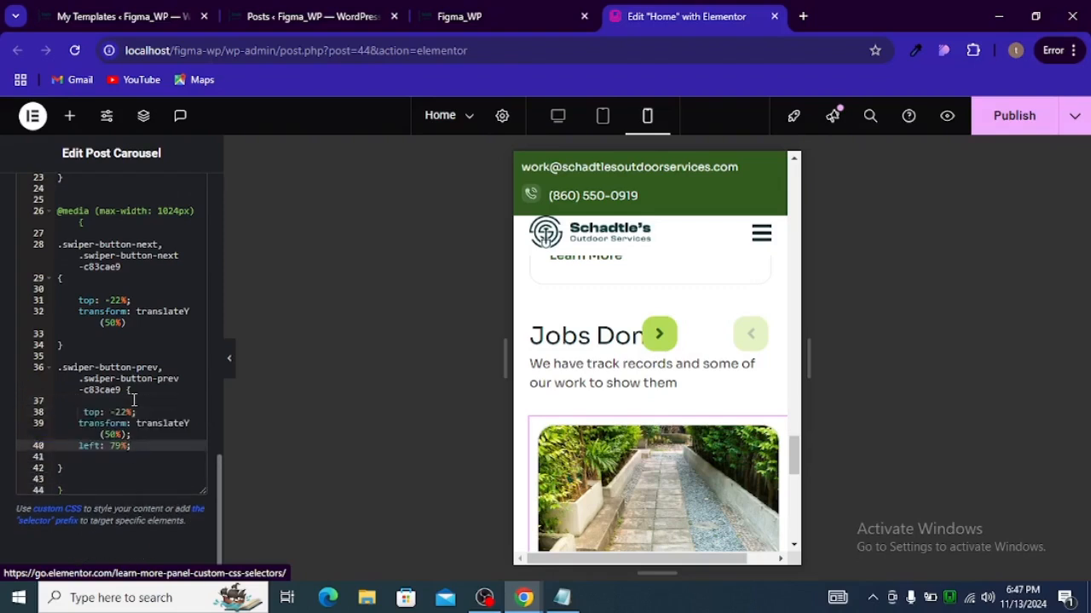
# Step: Try a top offset of -20% for the next arrow in the media query
pyautogui.scroll(1, 100, 343)
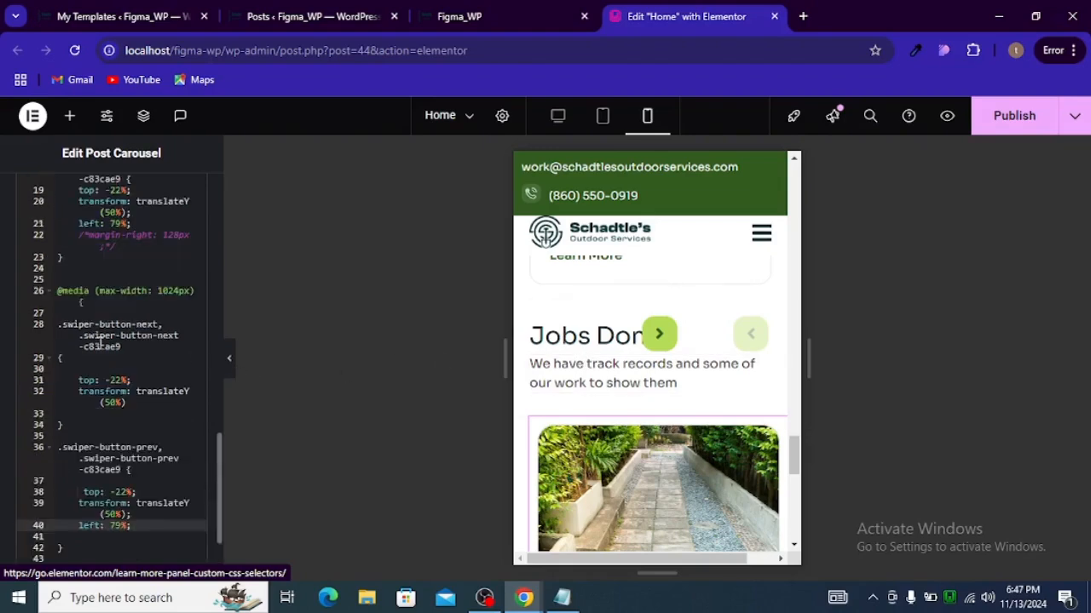
pyautogui.click(117, 391)
pyautogui.click(122, 380)
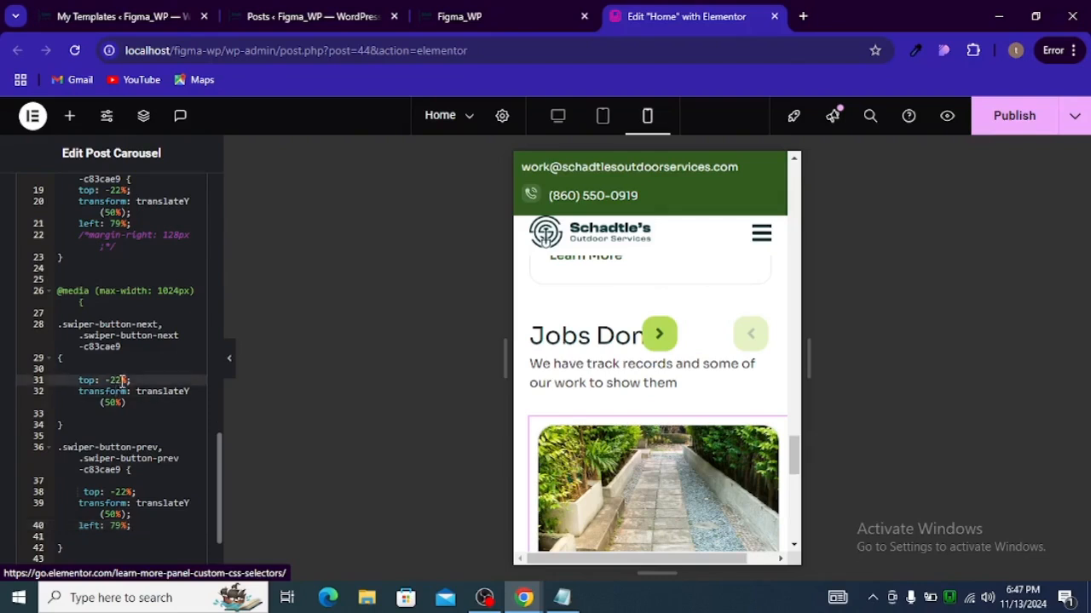
pyautogui.press('BackSpace')
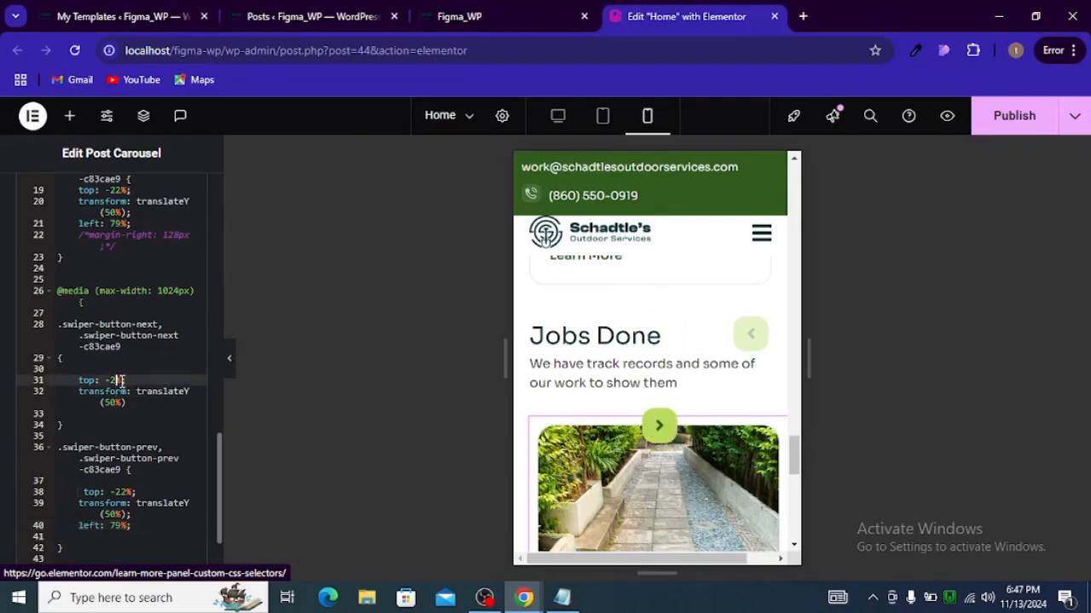
pyautogui.write('0%;')
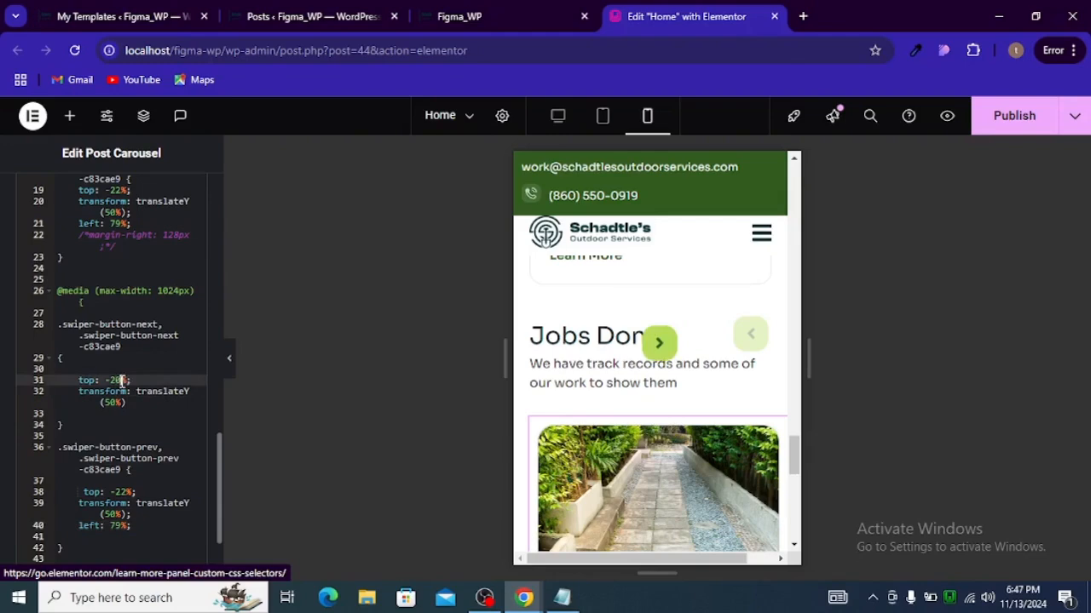
pyautogui.press('BackSpace')
pyautogui.write('2')
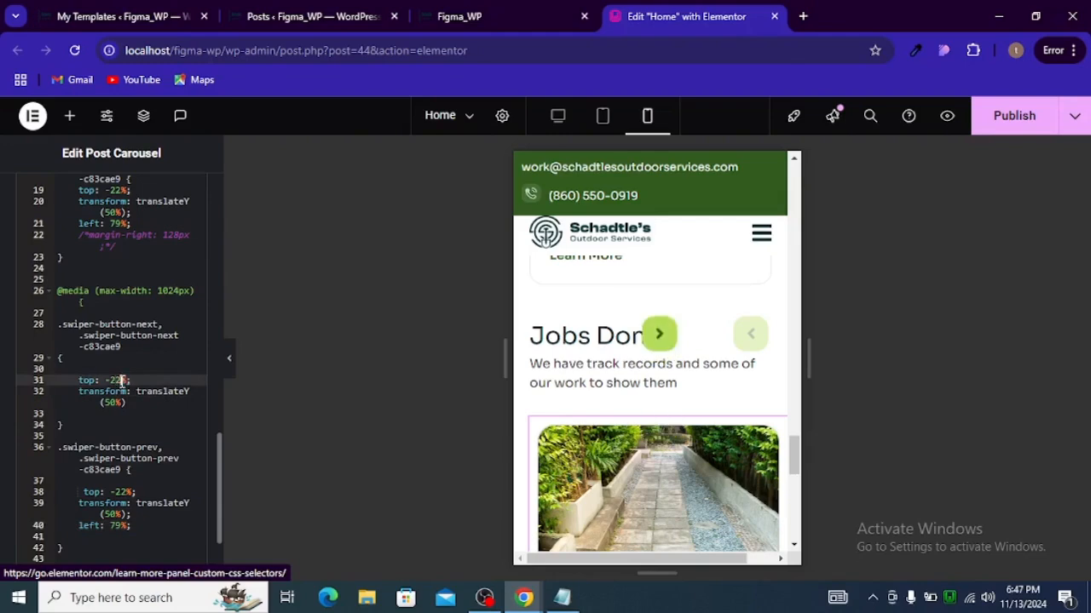
# Step: Add left: 20% to the media query's next-arrow rule and end the transform line with a semicolon
pyautogui.click(137, 403)
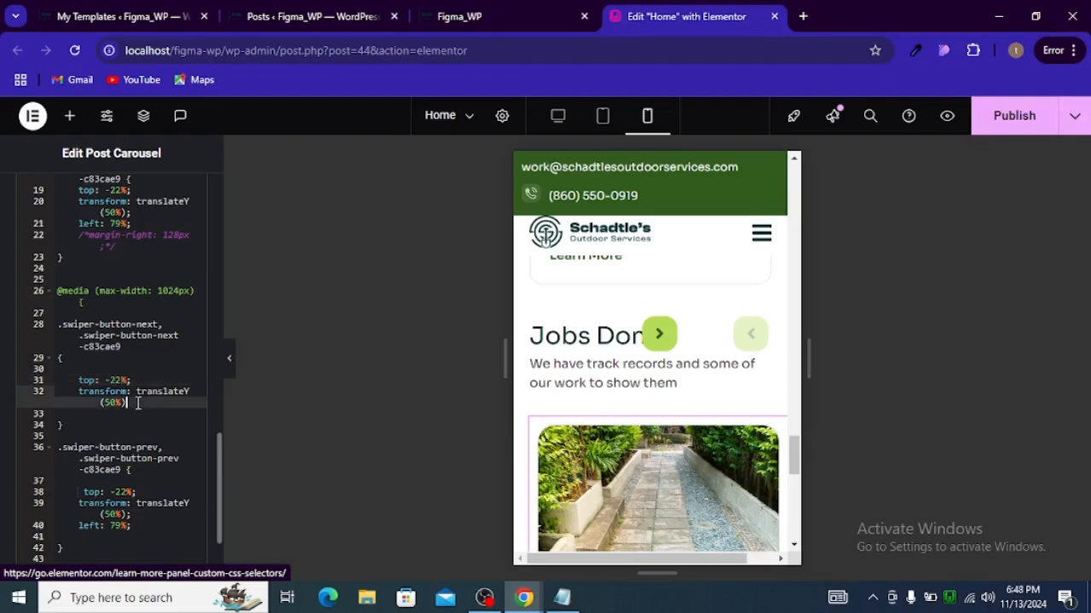
pyautogui.press('Return')
pyautogui.write('le')
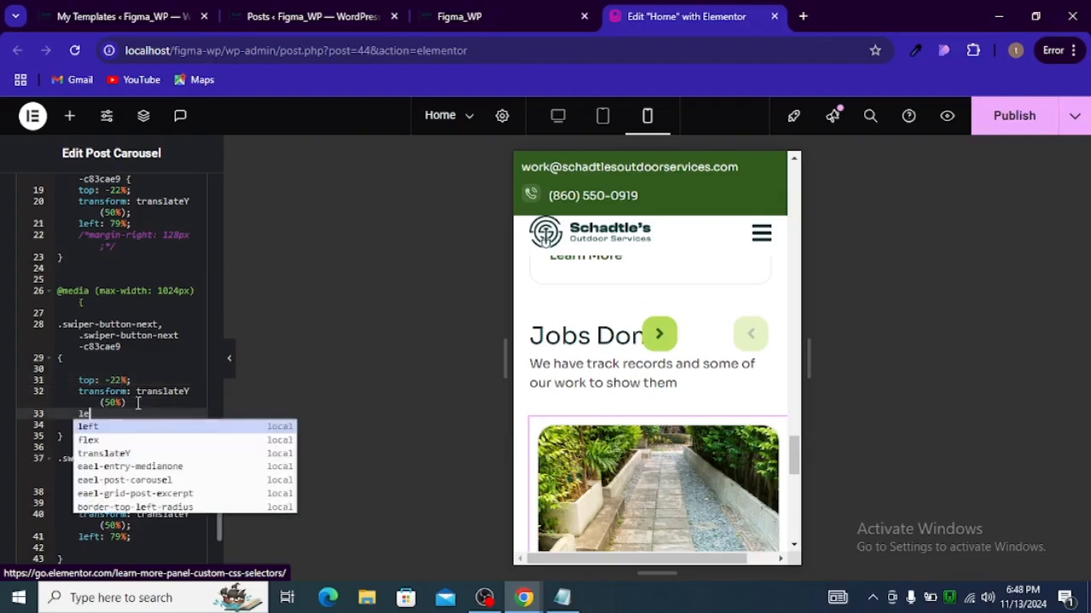
pyautogui.press('Return')
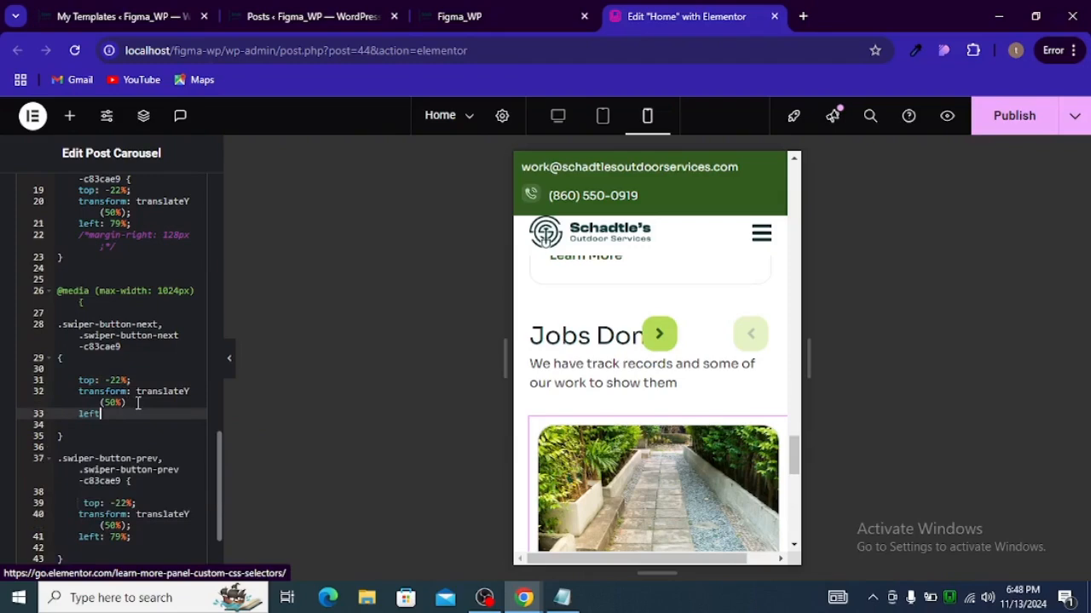
pyautogui.write(': 20%')
pyautogui.click(137, 403)
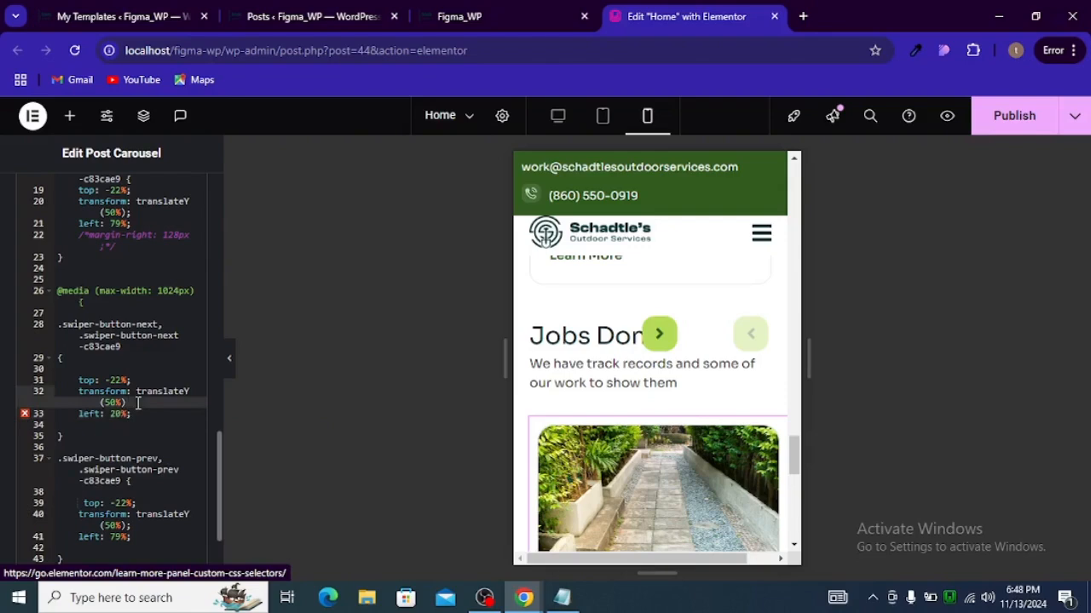
pyautogui.write(';')
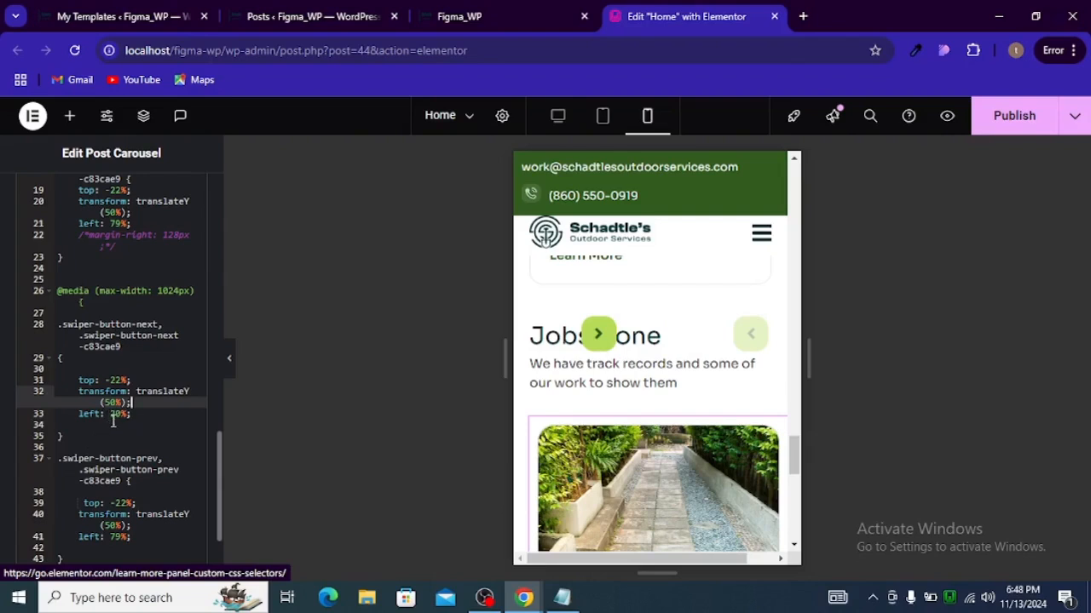
# Step: Set the next arrow's left offset to 80% in the 1024px media query rule
pyautogui.click(113, 415)
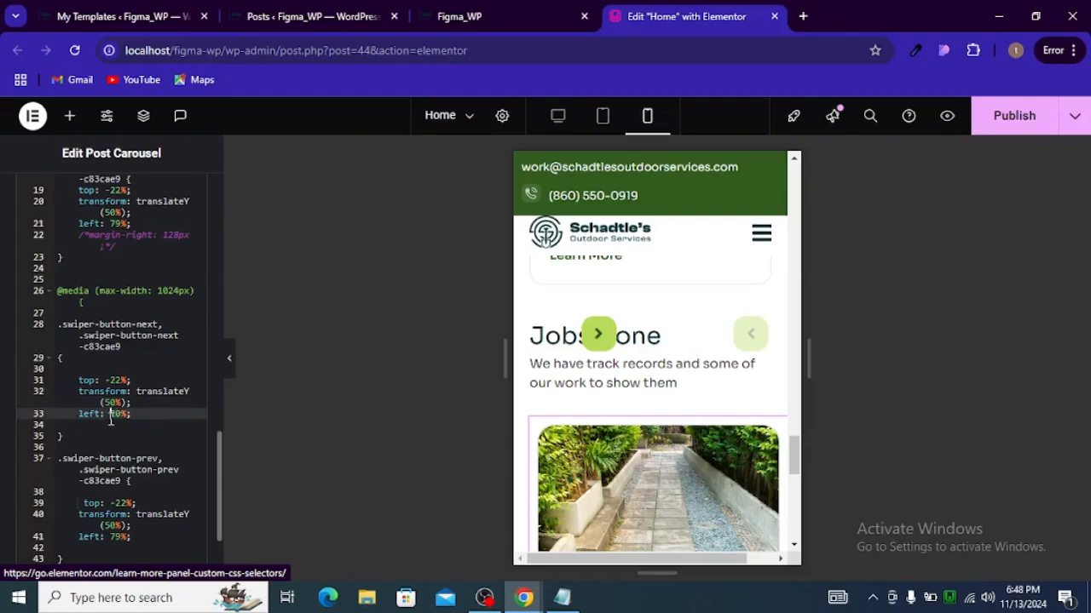
pyautogui.write('-')
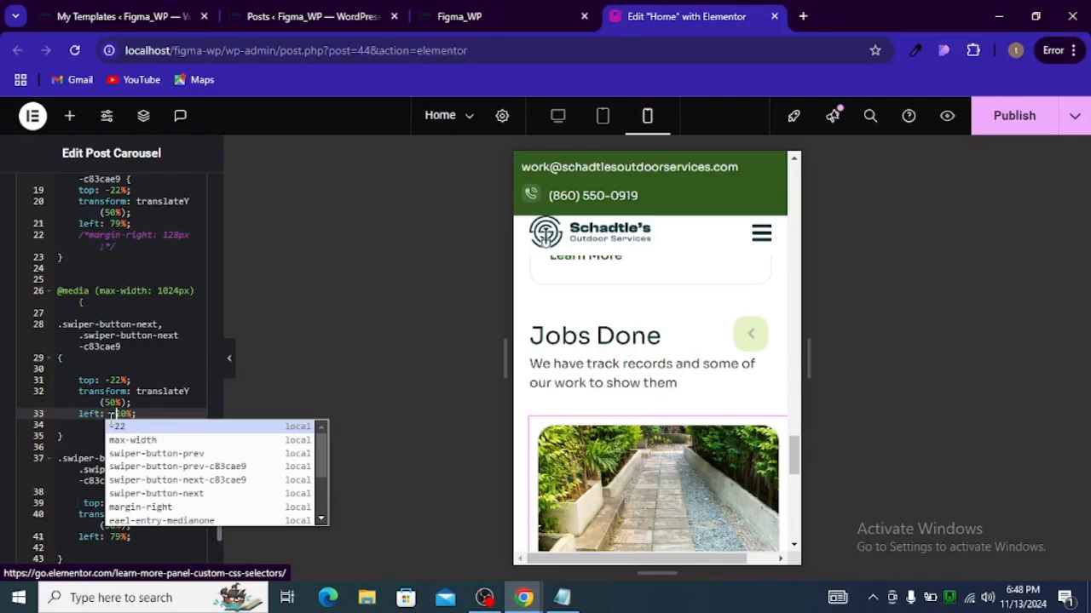
pyautogui.press('BackSpace')
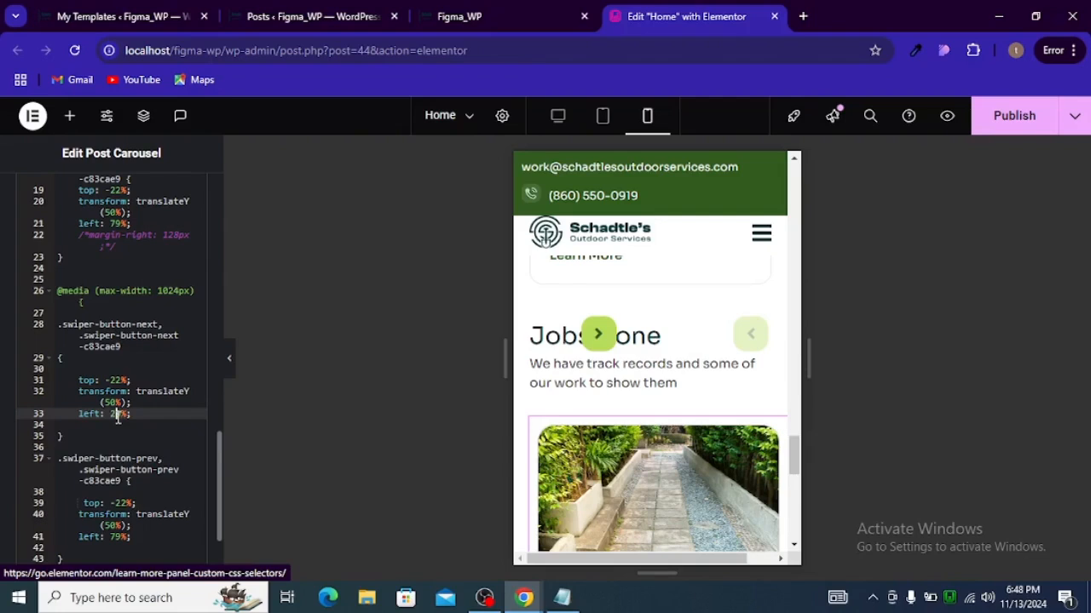
pyautogui.press('BackSpace')
pyautogui.write('1')
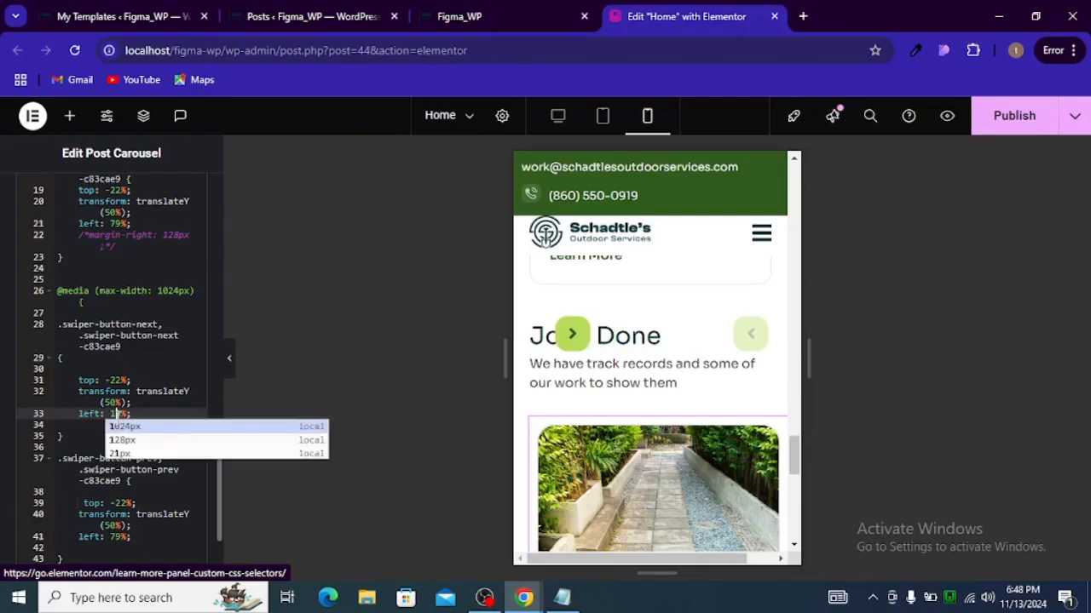
pyautogui.press('BackSpace')
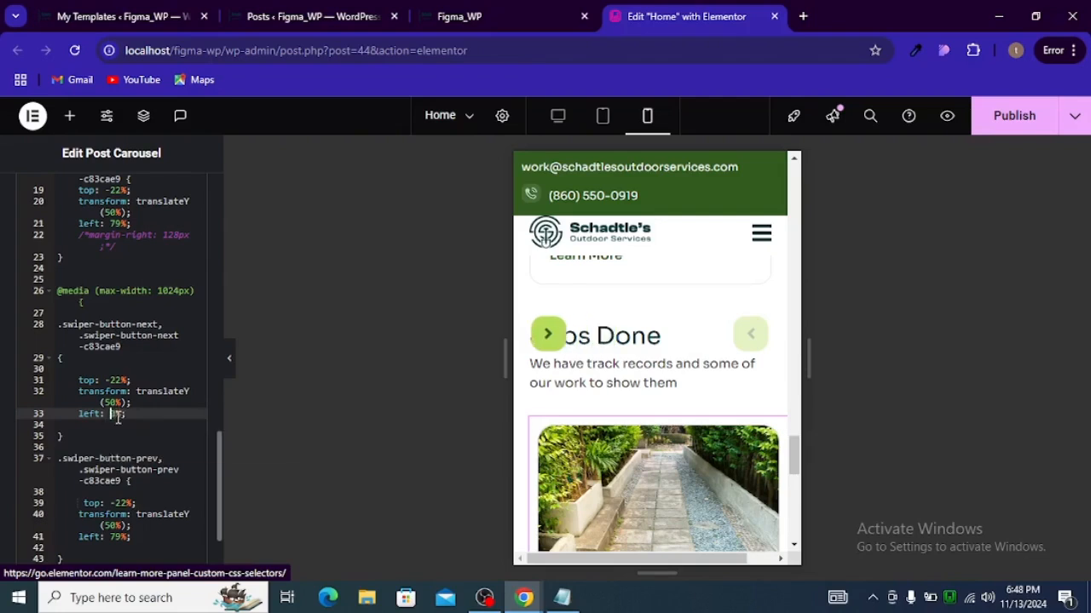
pyautogui.write('9')
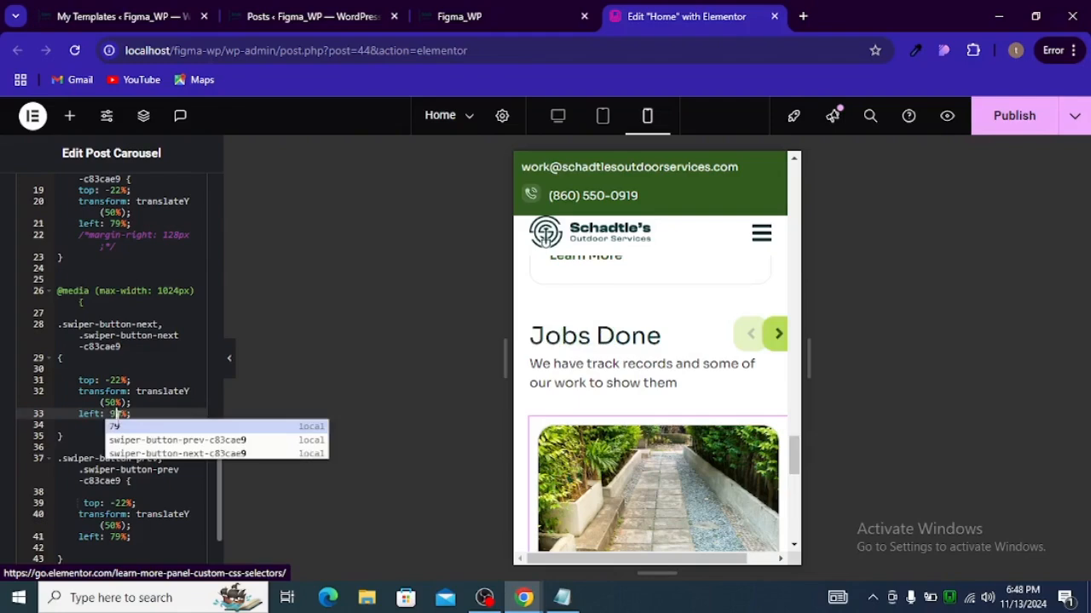
pyautogui.press('BackSpace')
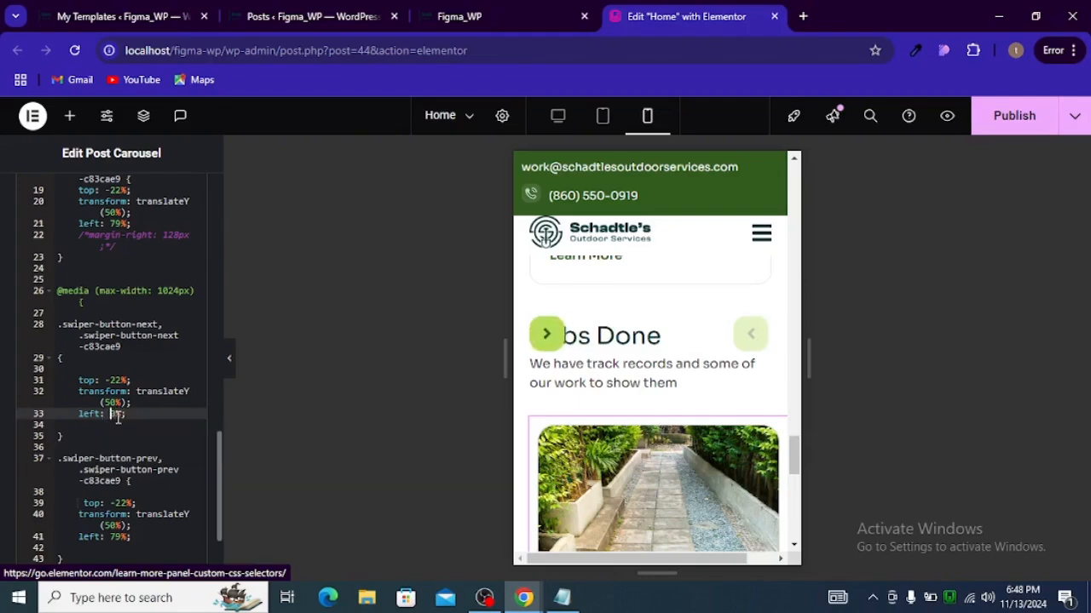
pyautogui.write('8')
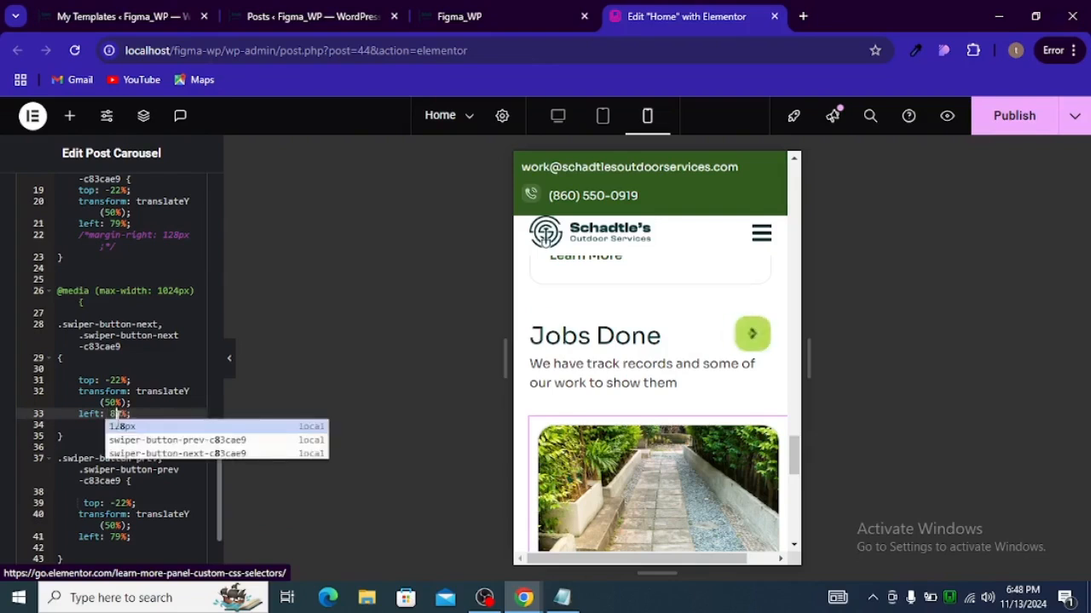
pyautogui.click(166, 403)
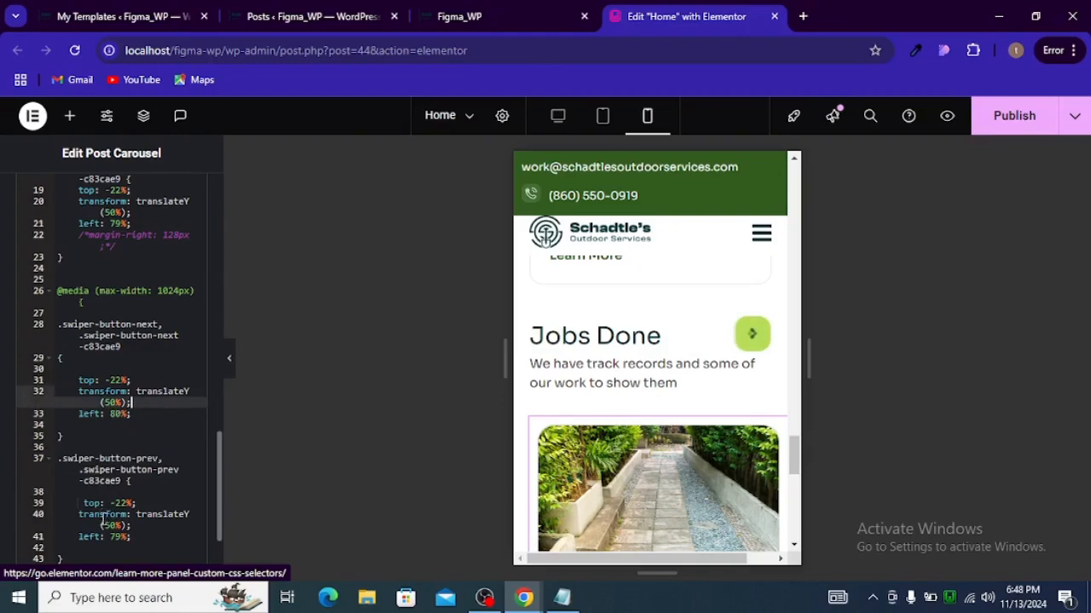
# Step: Set the previous arrow's left offset to 60% in the media query rule
pyautogui.click(123, 538)
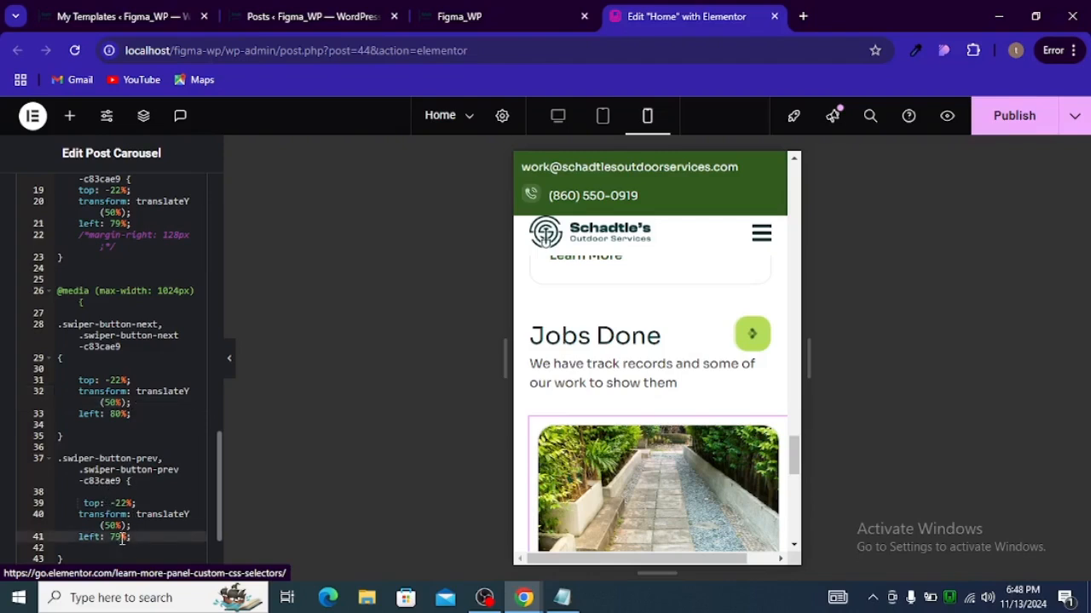
pyautogui.press('BackSpace')
pyautogui.press('BackSpace')
pyautogui.write('60')
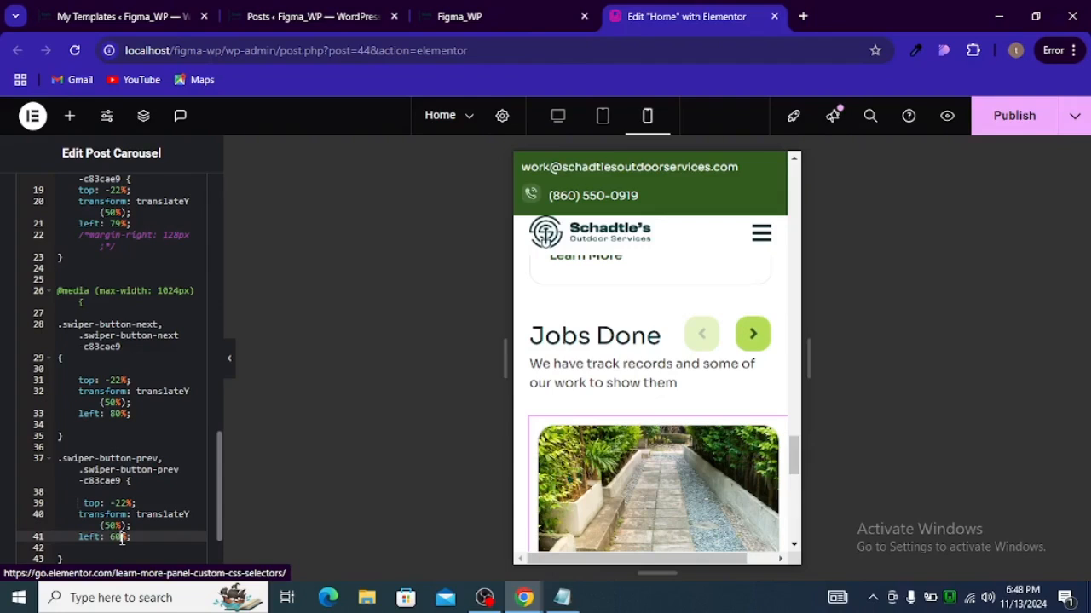
pyautogui.scroll(-2, 102, 471)
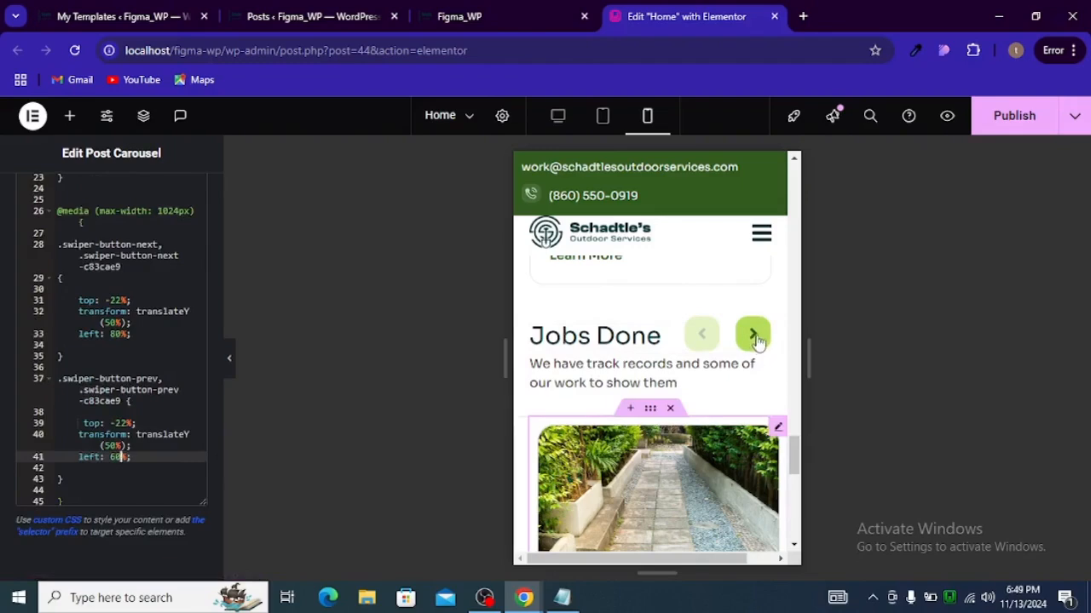
# Step: Hide the editor panel and try the Jobs Done carousel's next and previous arrows in the mobile preview
pyautogui.click(229, 359)
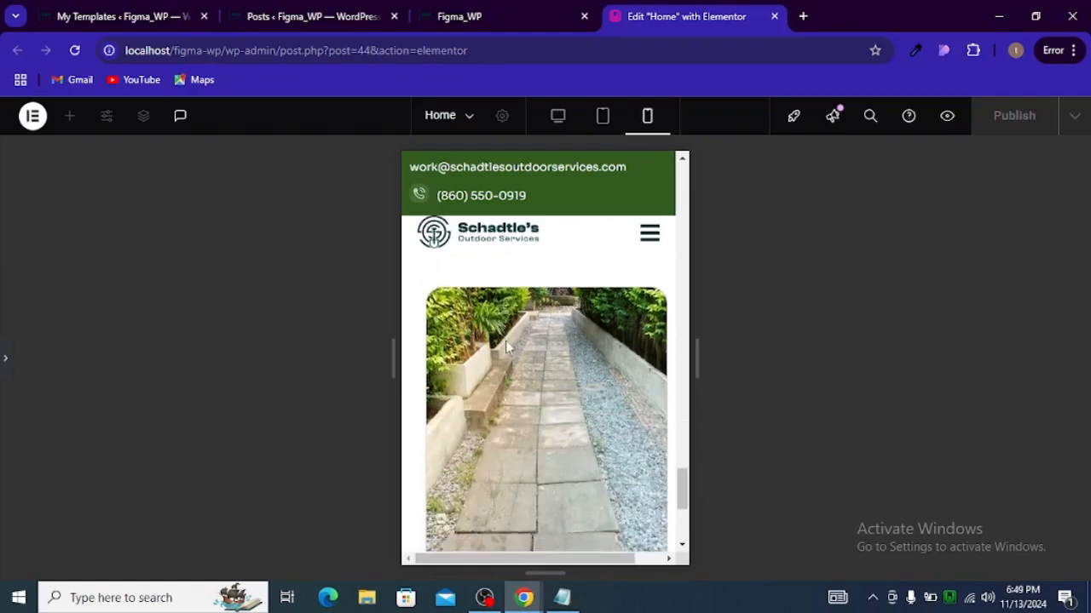
pyautogui.click(646, 364)
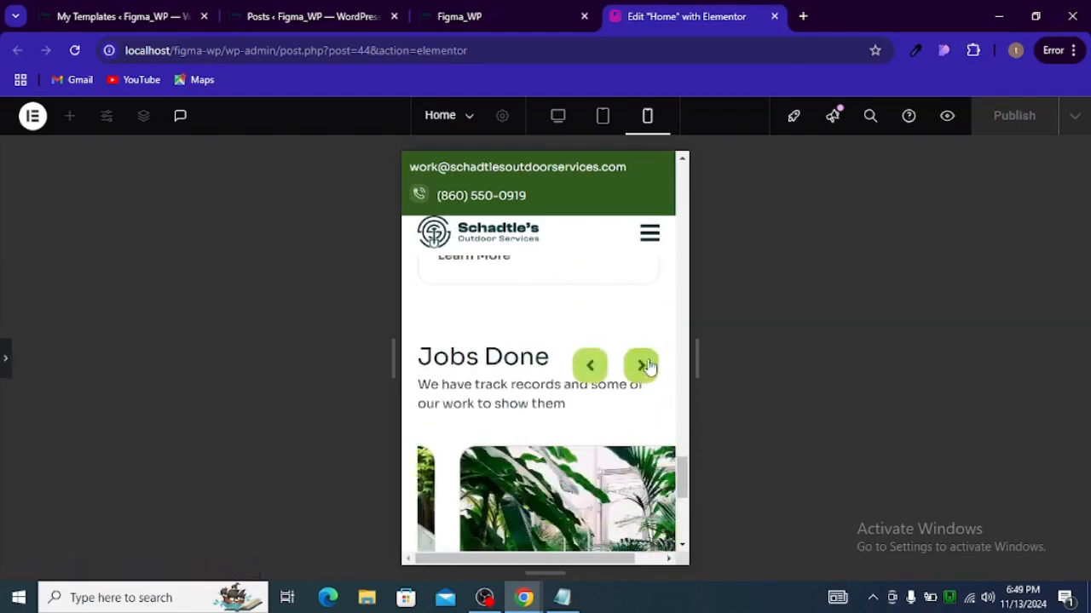
pyautogui.click(647, 366)
pyautogui.click(589, 368)
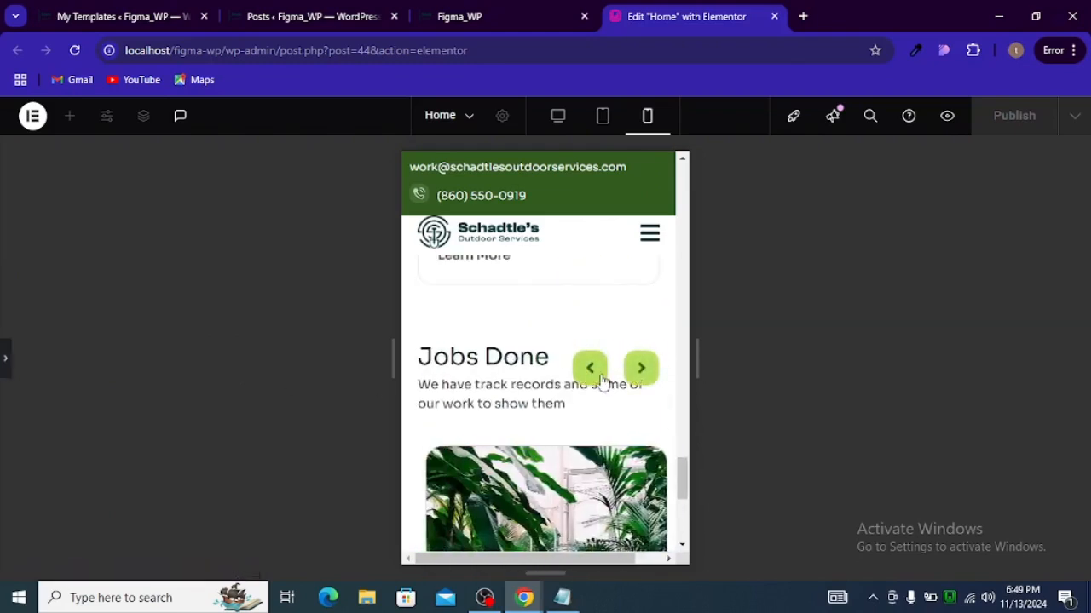
pyautogui.click(590, 368)
pyautogui.click(6, 361)
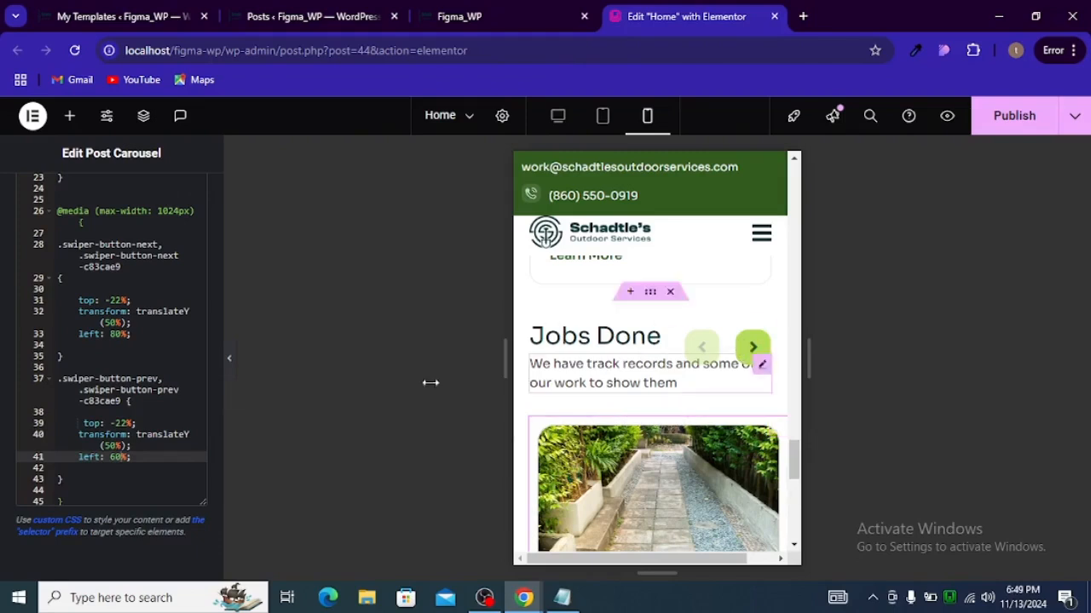
# Step: Change both arrows' top offsets to -25% in the media query and save the page
pyautogui.click(128, 423)
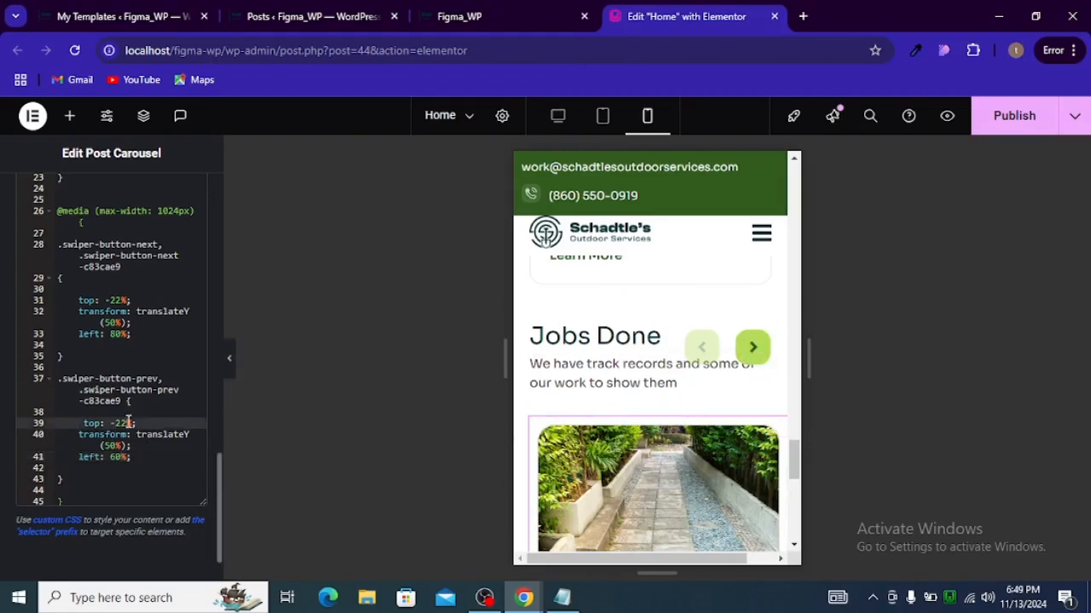
pyautogui.press('BackSpace')
pyautogui.write('5')
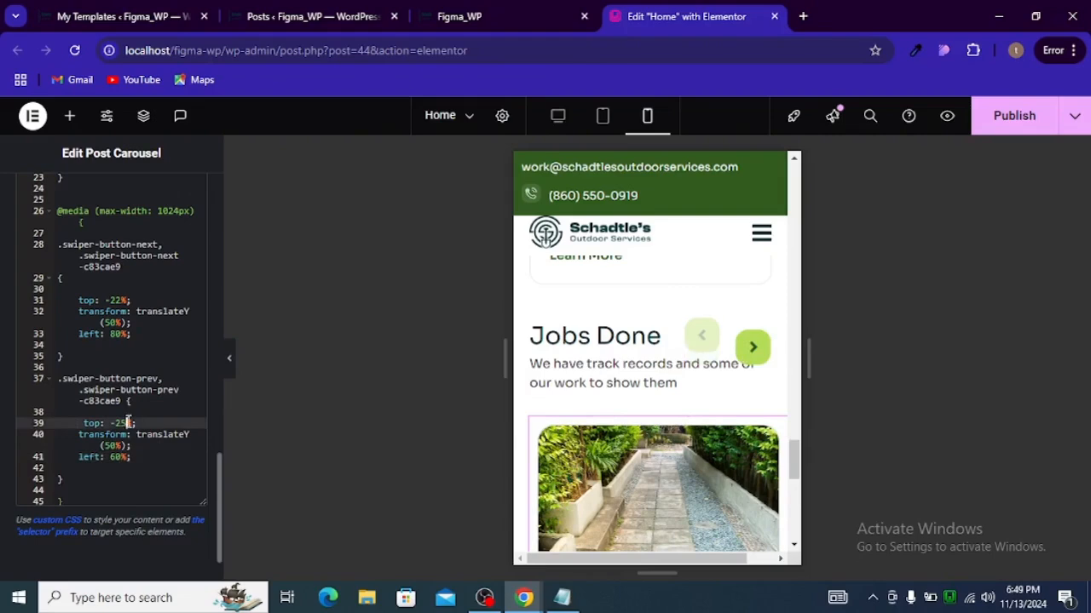
pyautogui.click(121, 302)
pyautogui.press('BackSpace')
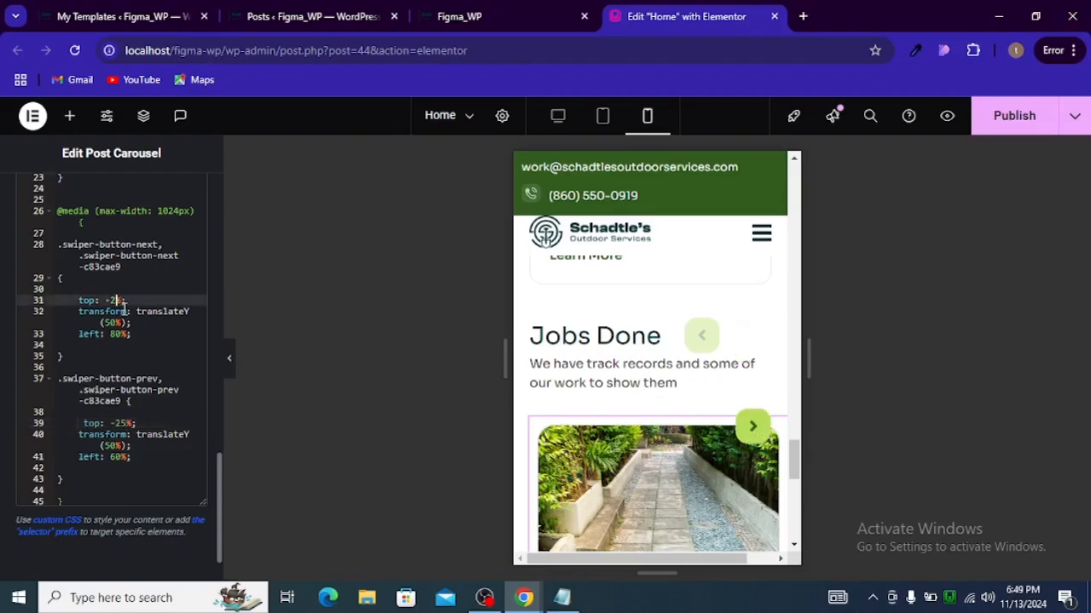
pyautogui.write('5')
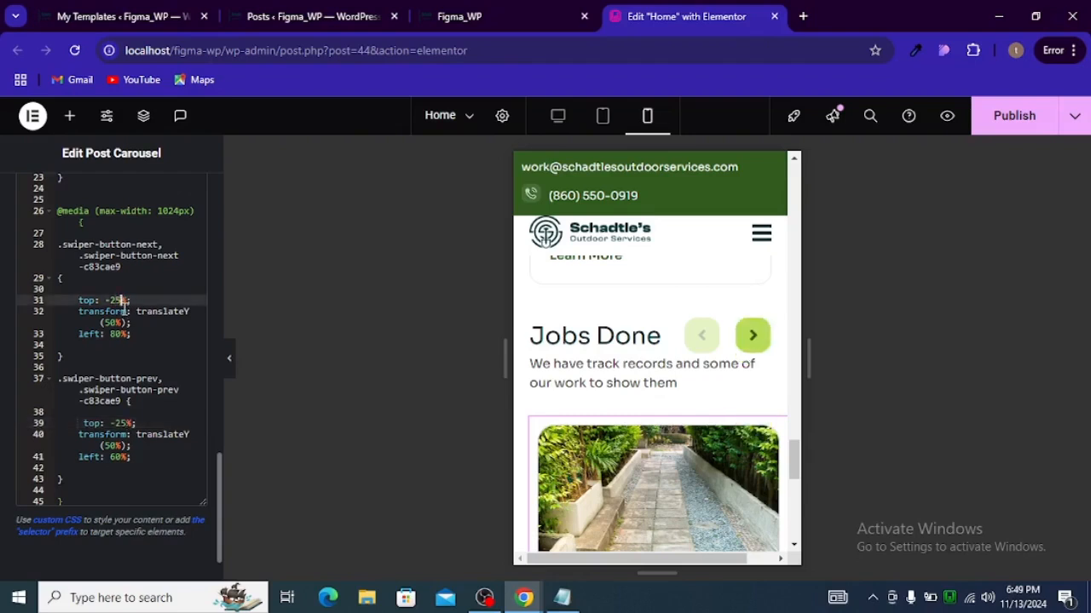
pyautogui.click(982, 129)
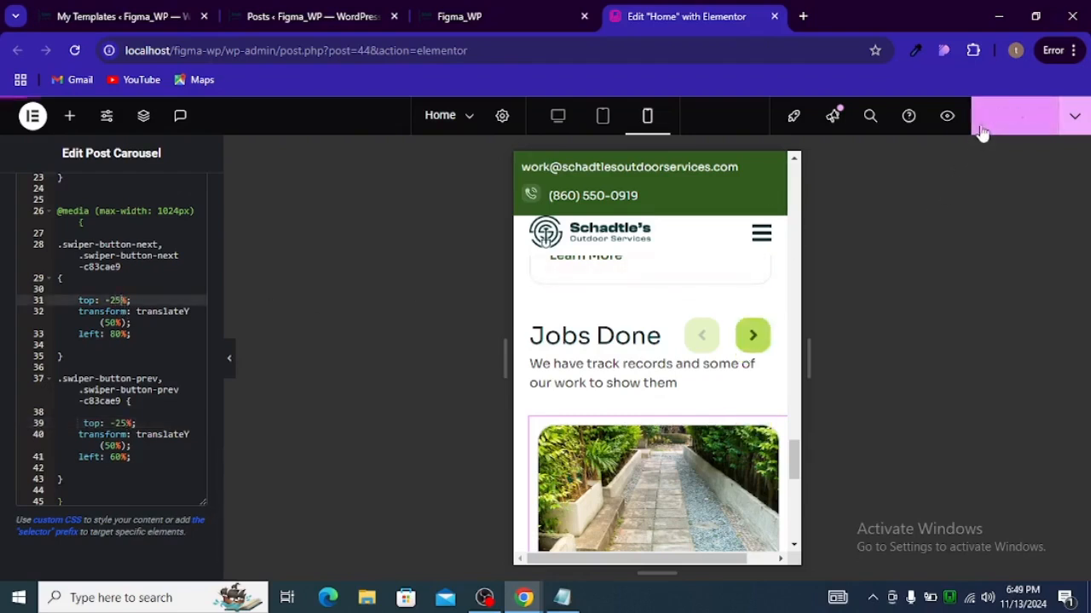
# Step: Collapse the panel and check both carousel arrows' position and sliding in the mobile view
pyautogui.click(230, 361)
pyautogui.click(639, 357)
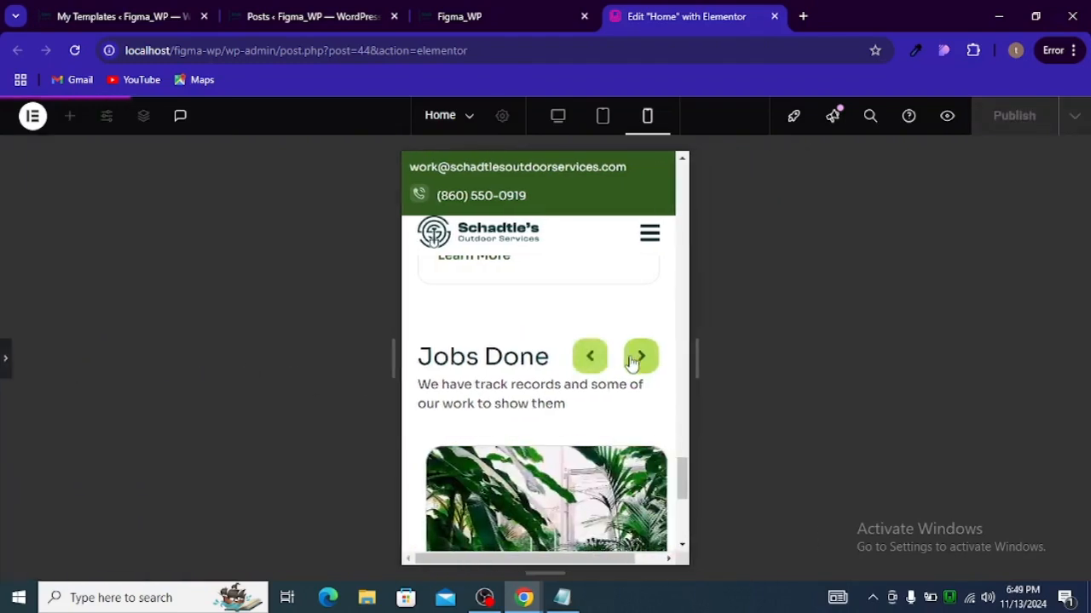
pyautogui.click(588, 365)
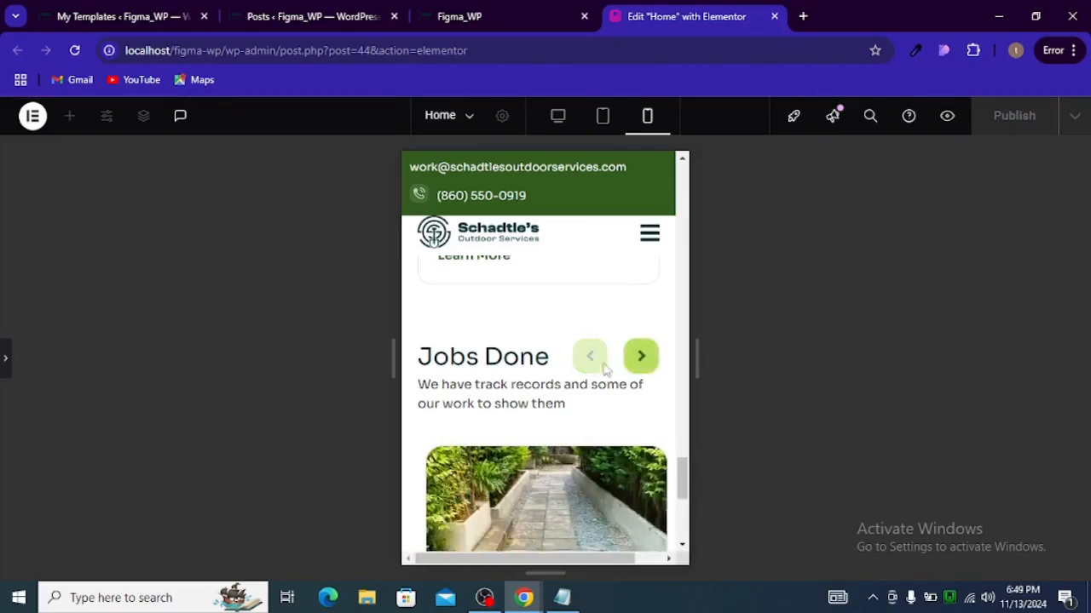
pyautogui.click(627, 364)
pyautogui.click(627, 366)
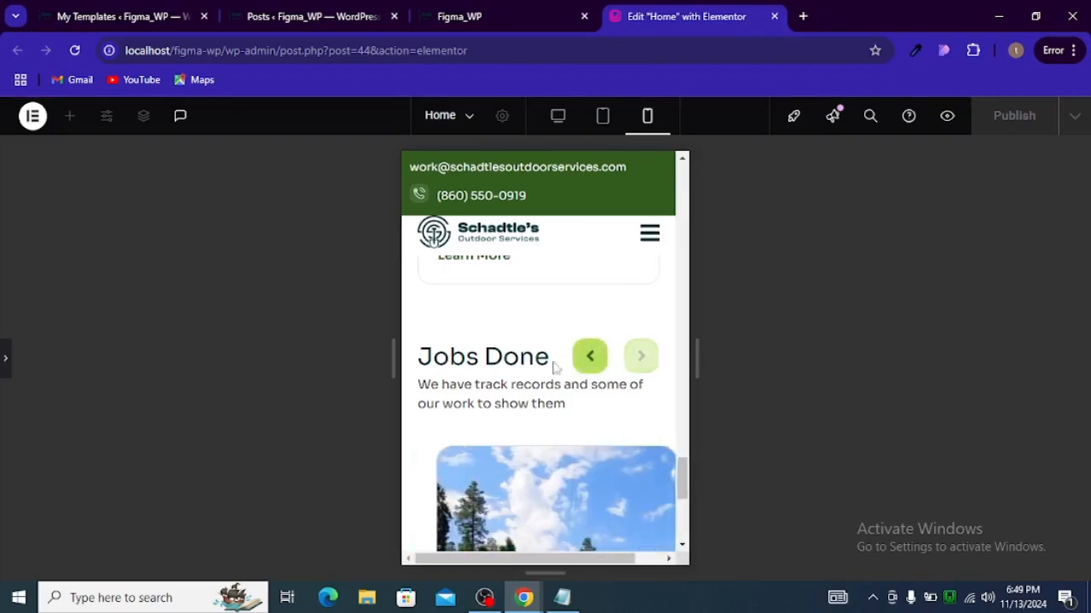
pyautogui.click(6, 358)
pyautogui.scroll(-7, 633, 397)
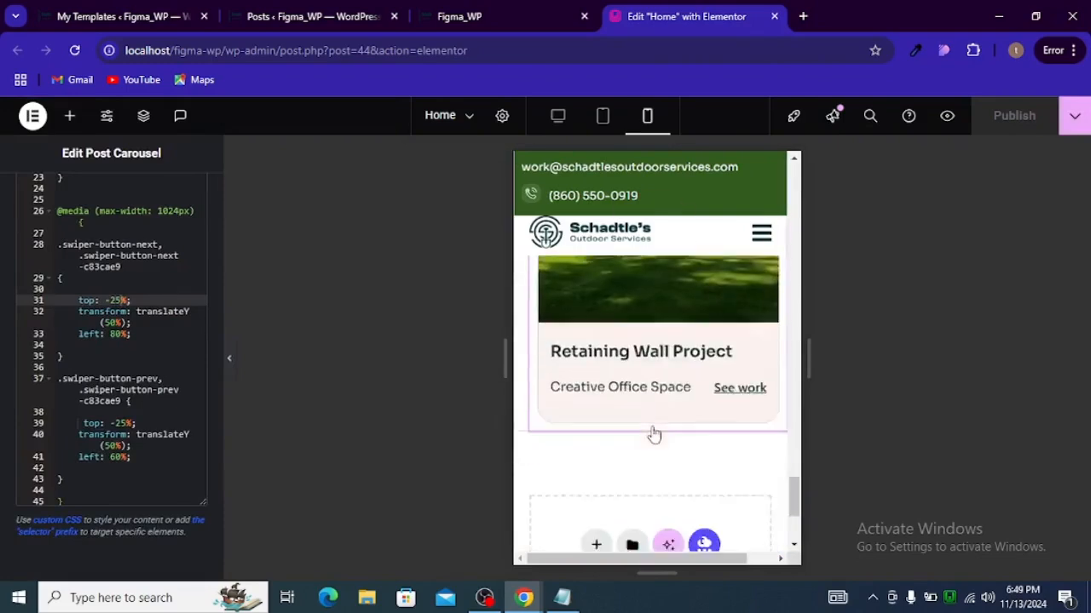
pyautogui.scroll(6, 653, 434)
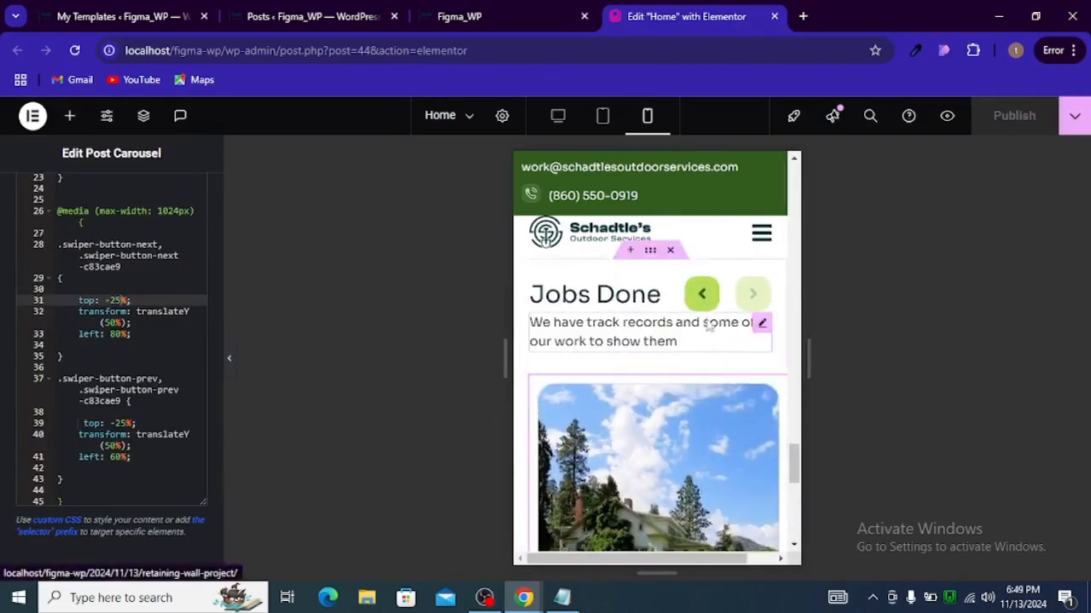
pyautogui.click(702, 296)
pyautogui.click(753, 298)
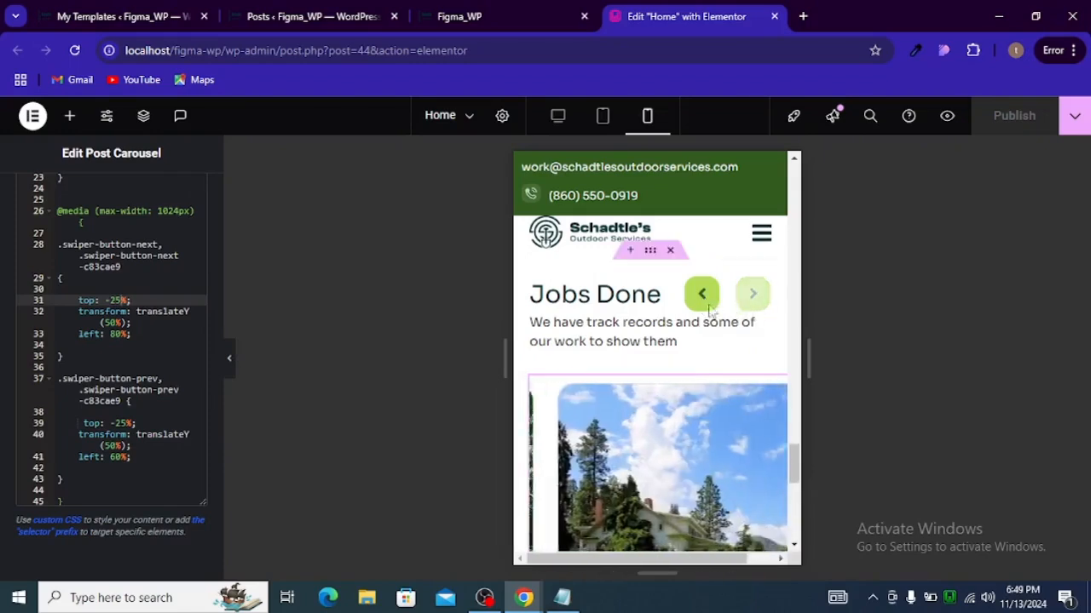
# Step: Switch to the tablet portrait preview and test the Jobs Done carousel arrows
pyautogui.click(602, 118)
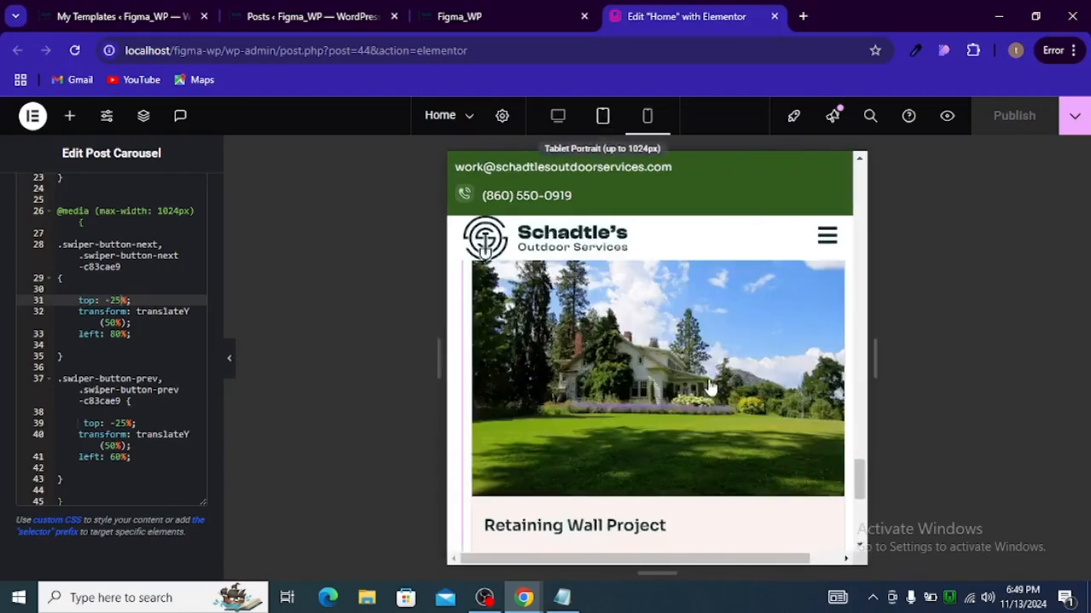
pyautogui.scroll(5, 706, 433)
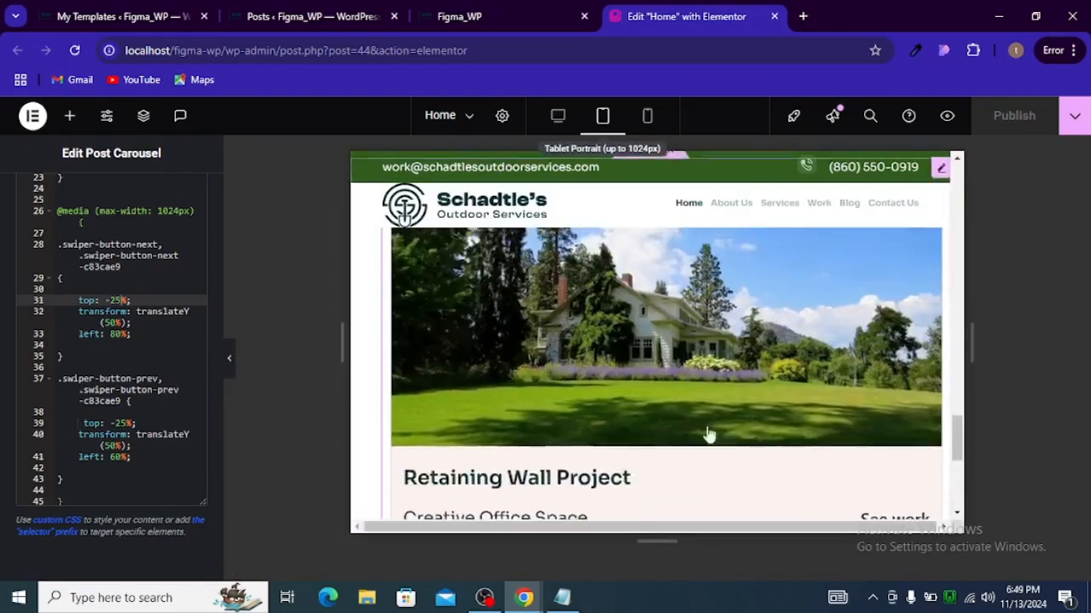
pyautogui.click(739, 300)
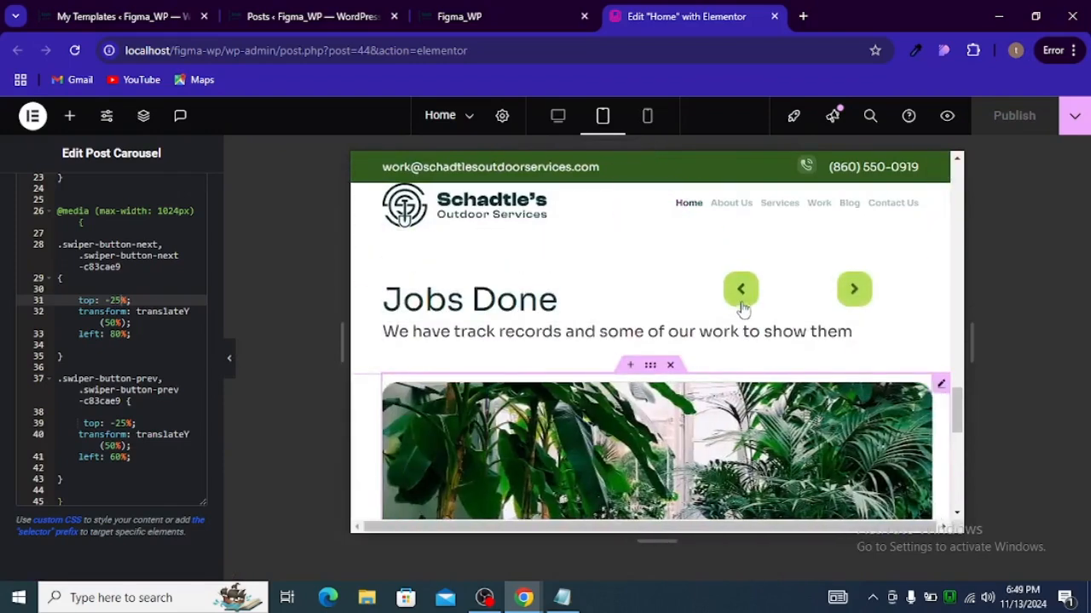
pyautogui.click(750, 303)
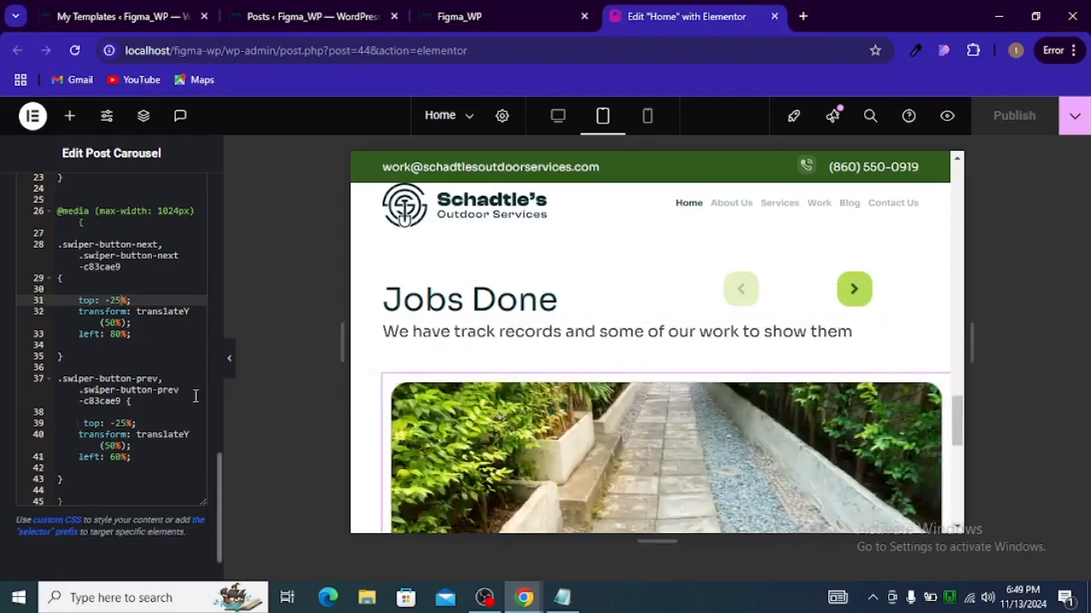
# Step: Copy the max-width 767px media query opening from the Notepad notes and paste it into the carousel's custom CSS with a closing brace
pyautogui.click(561, 598)
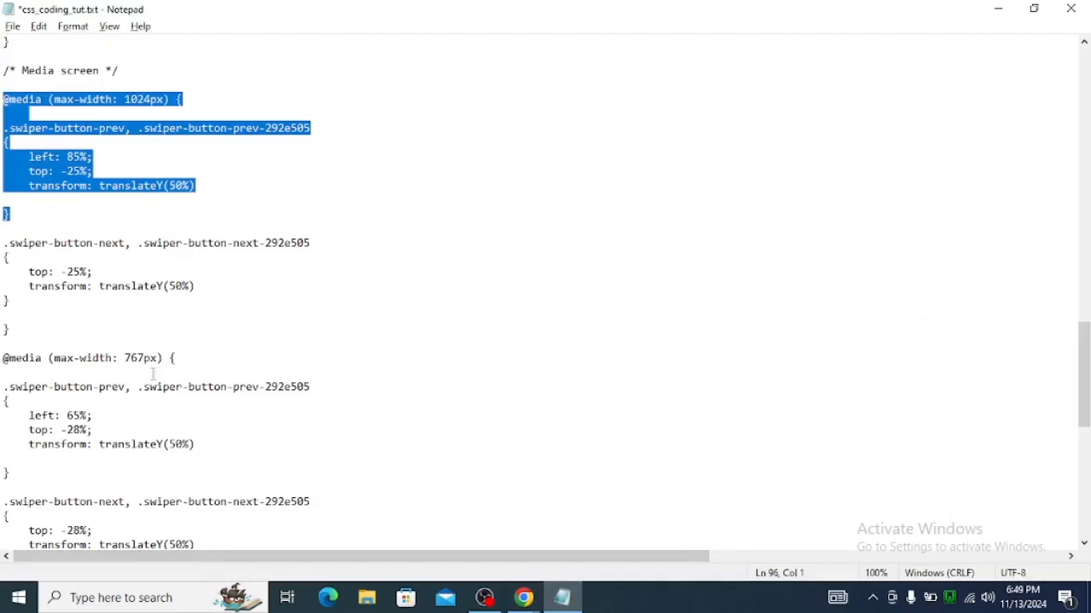
pyautogui.moveTo(176, 359); pyautogui.dragTo(4, 361)
pyautogui.hotkey('ctrl', 'c')
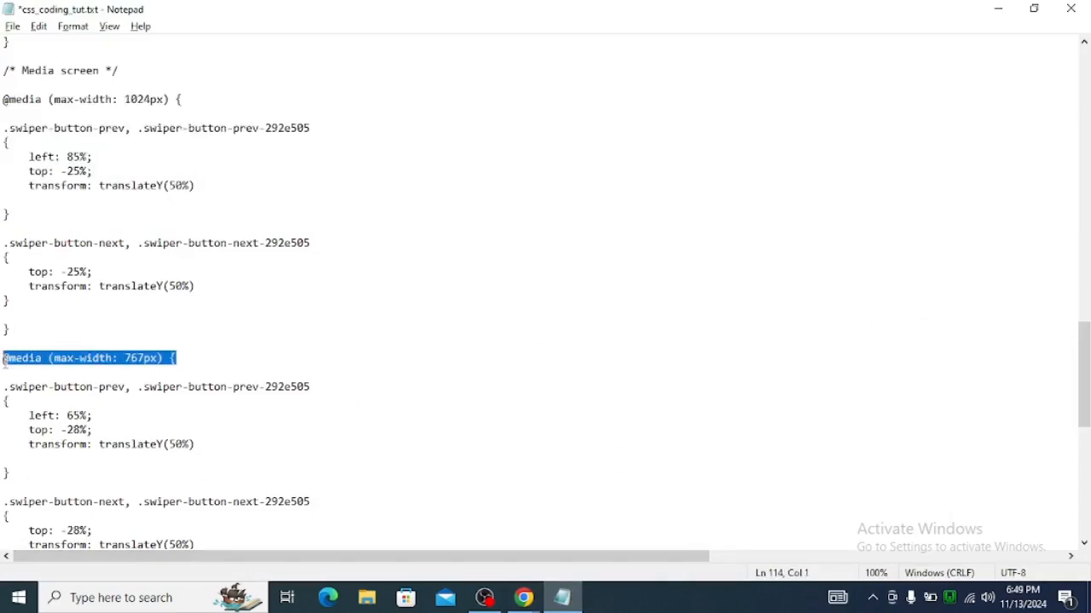
pyautogui.hotkey('alt', 'Tab')
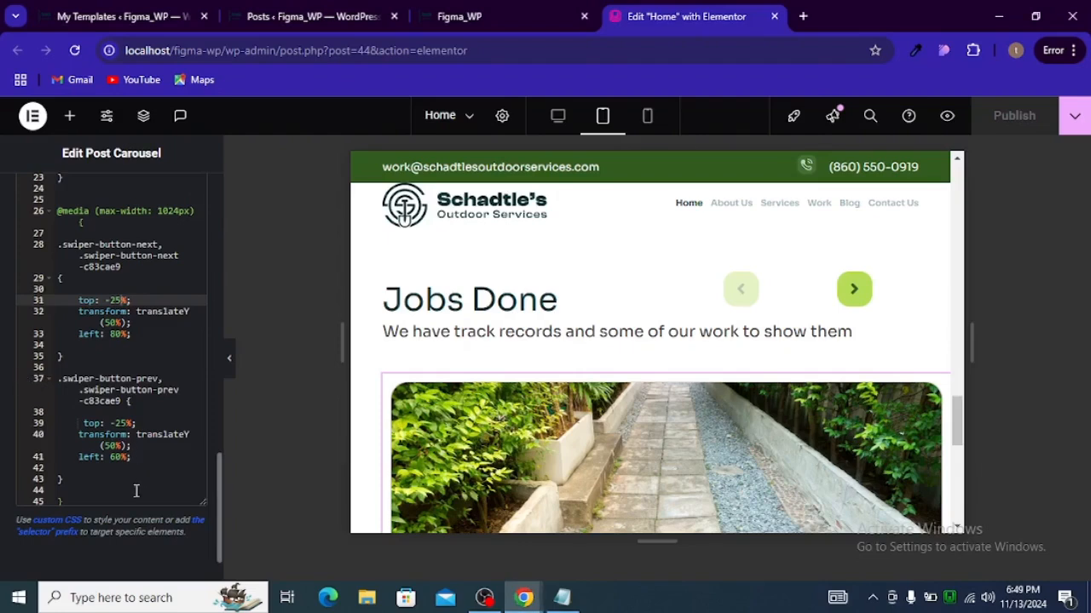
pyautogui.scroll(-1, 136, 492)
pyautogui.click(111, 433)
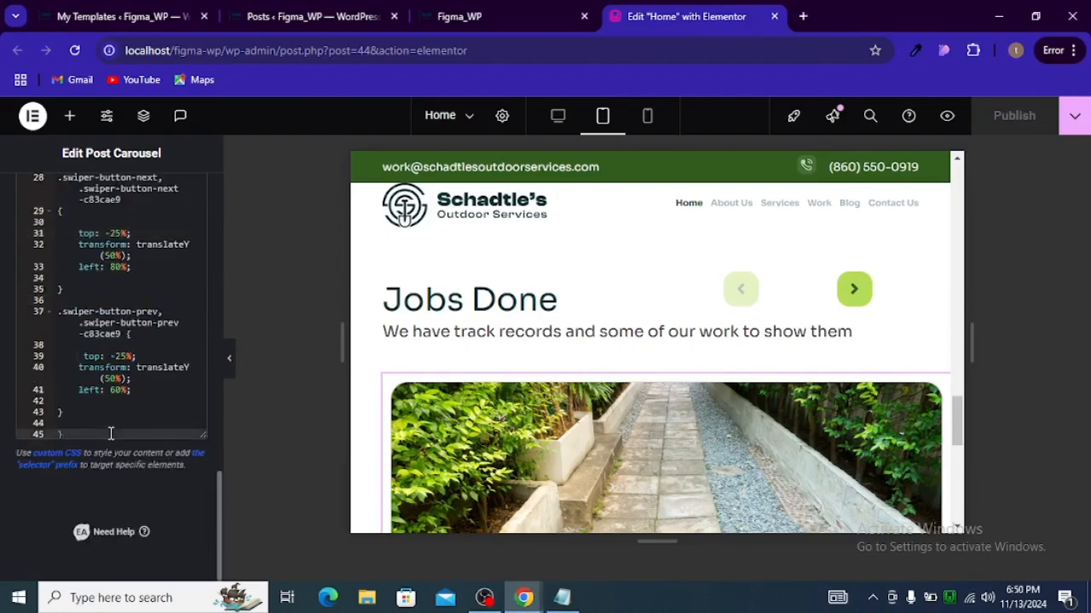
pyautogui.press('Return')
pyautogui.press('Return')
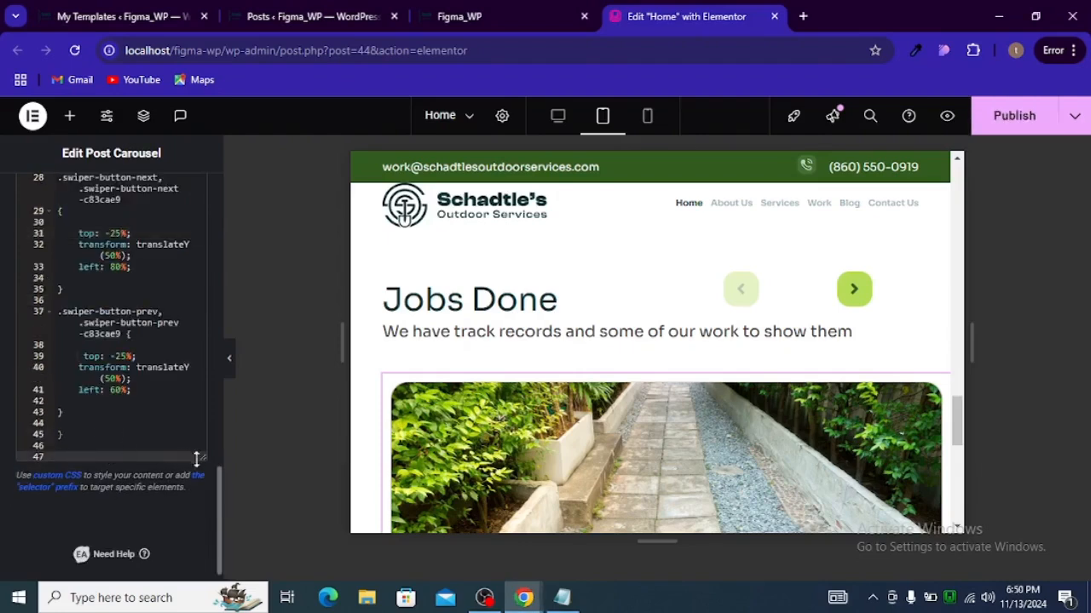
pyautogui.moveTo(202, 460); pyautogui.dragTo(205, 543)
pyautogui.rightClick(206, 544)
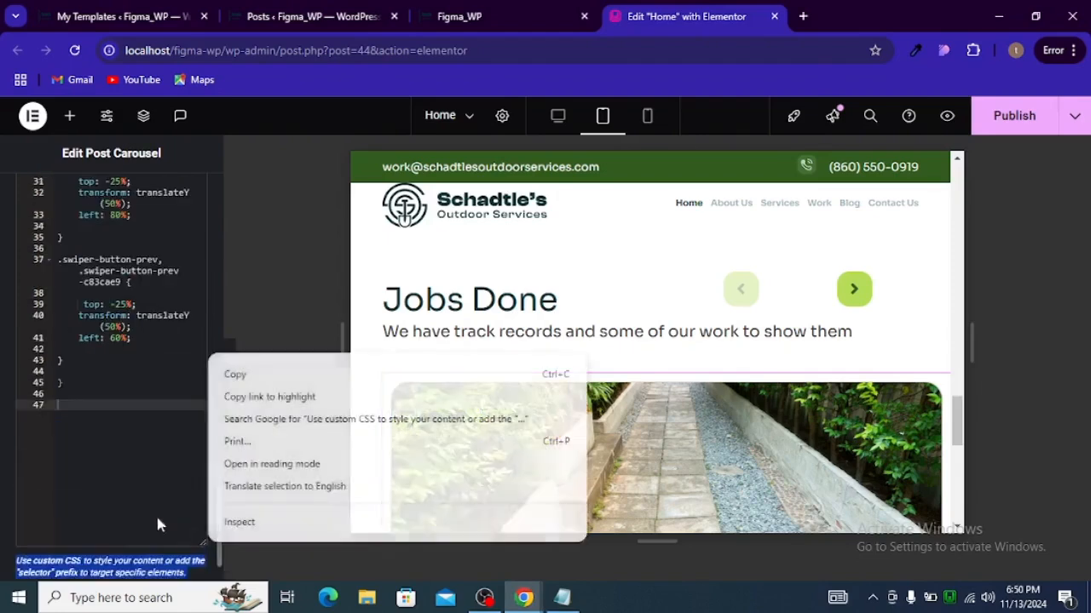
pyautogui.click(132, 442)
pyautogui.hotkey('ctrl', 'v')
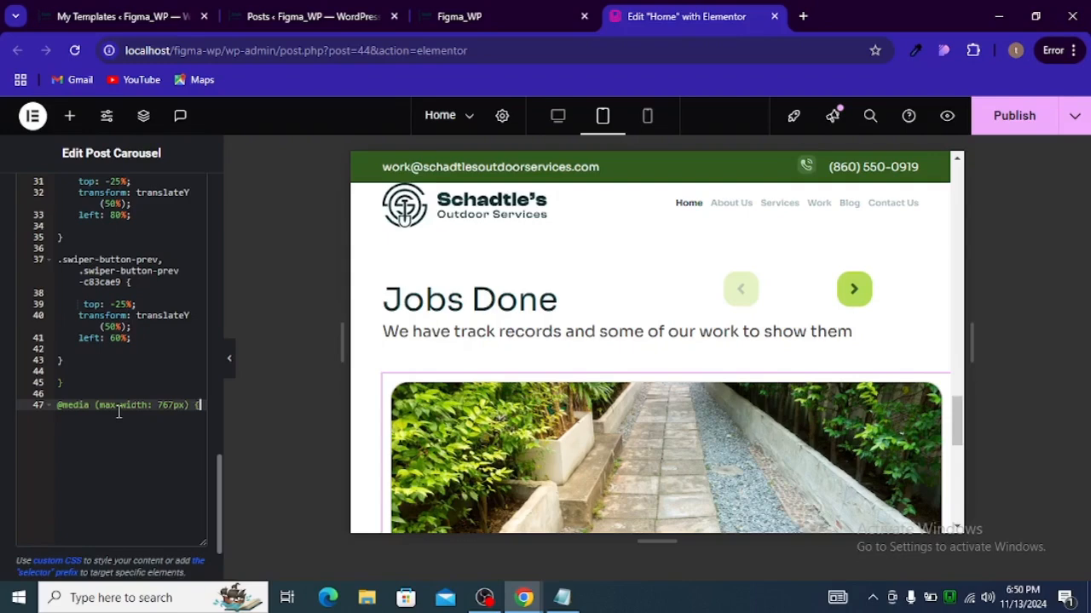
pyautogui.press('Return')
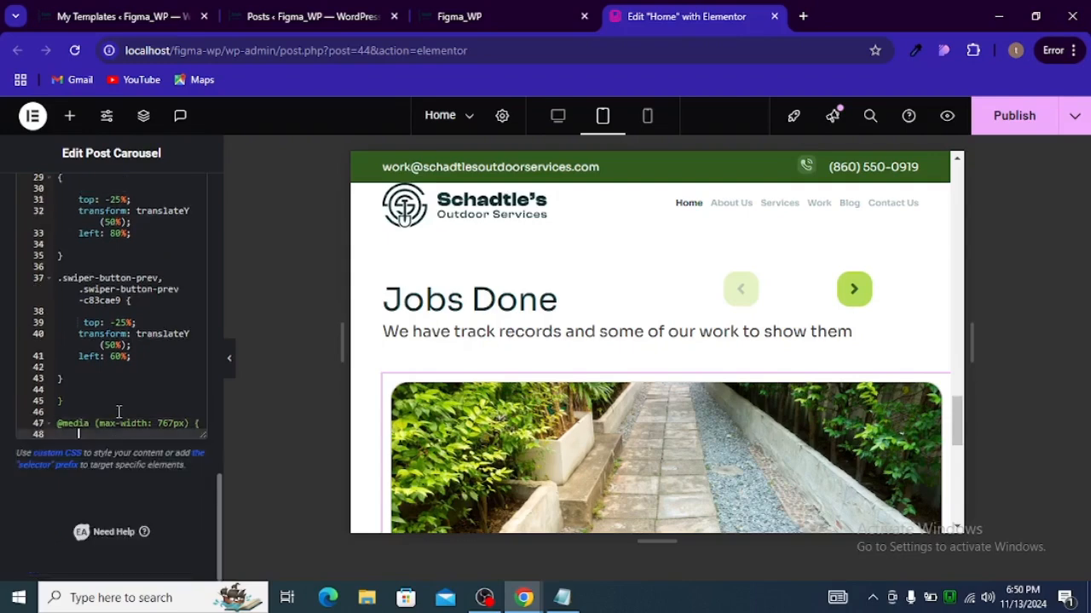
pyautogui.write('}')
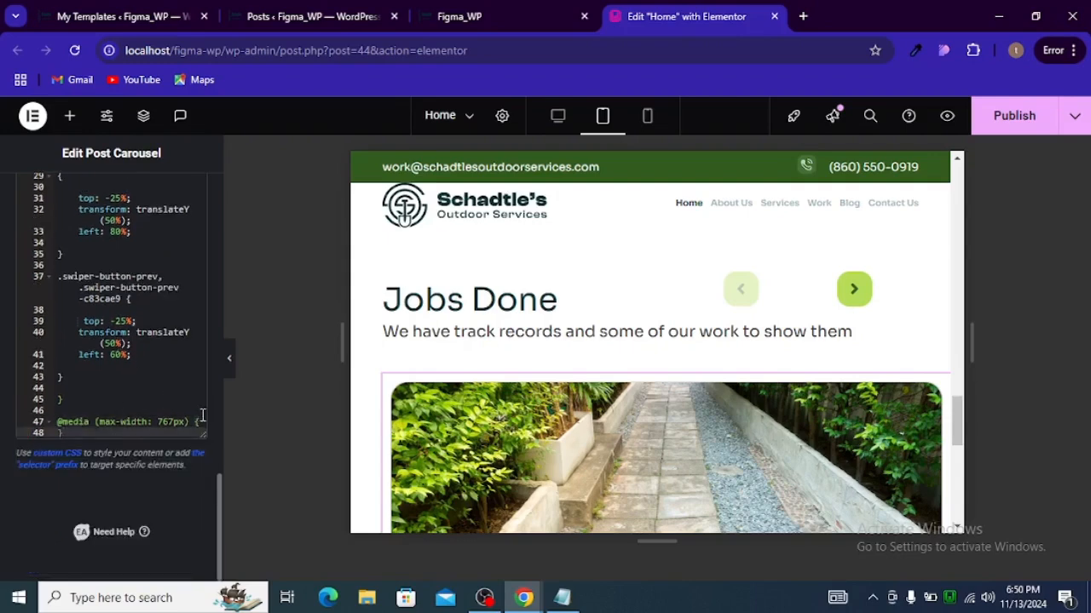
pyautogui.click(203, 417)
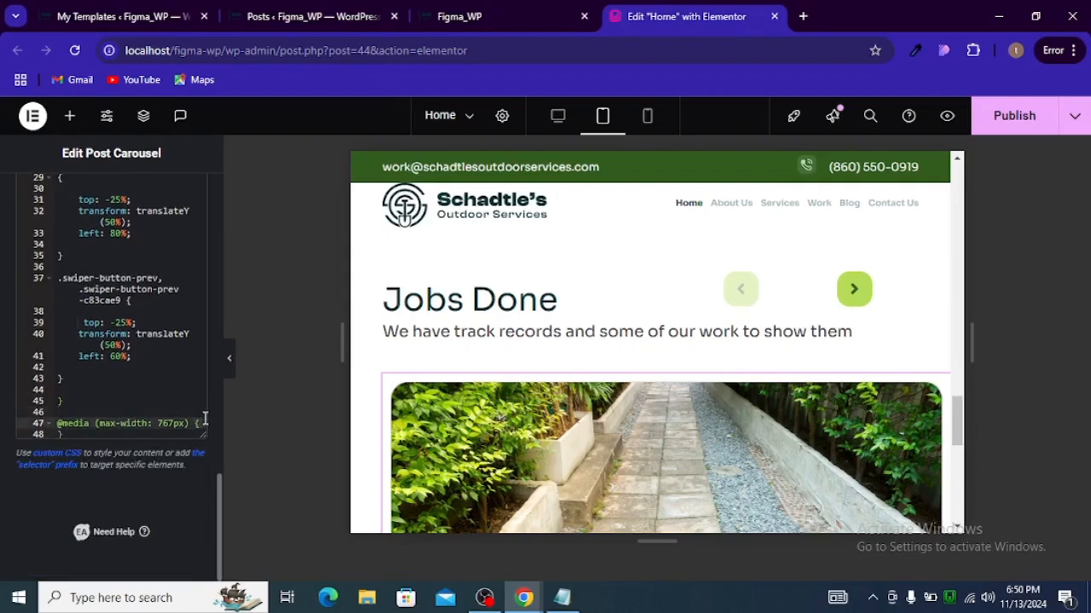
pyautogui.press('Return')
pyautogui.press('Return')
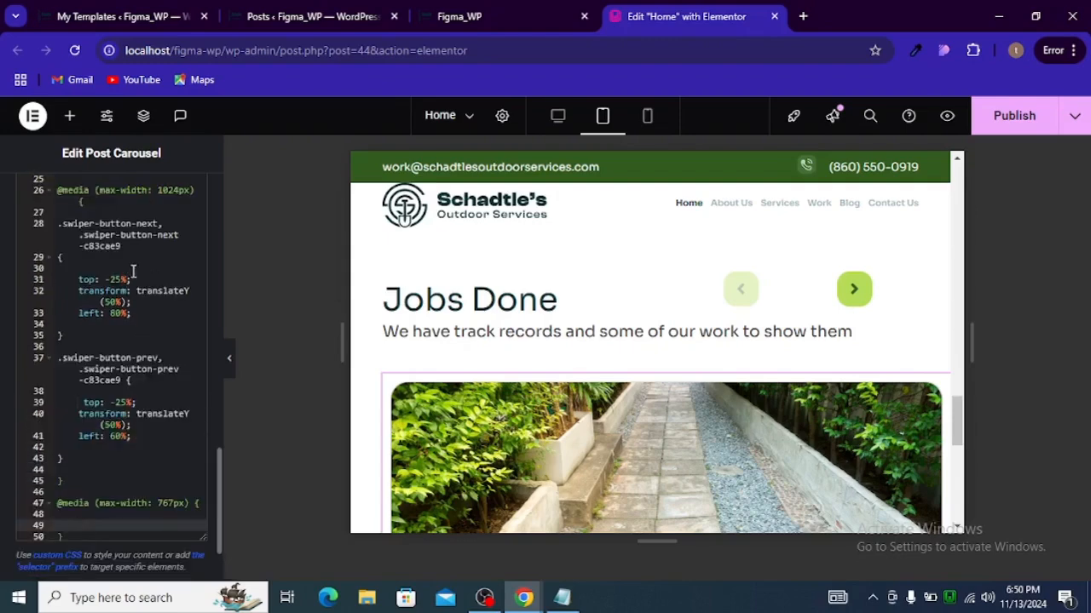
# Step: Copy the swiper-button-next rule into the new 767px media query
pyautogui.click(70, 335)
pyautogui.moveTo(63, 336); pyautogui.dragTo(37, 224)
pyautogui.hotkey('ctrl', 'c')
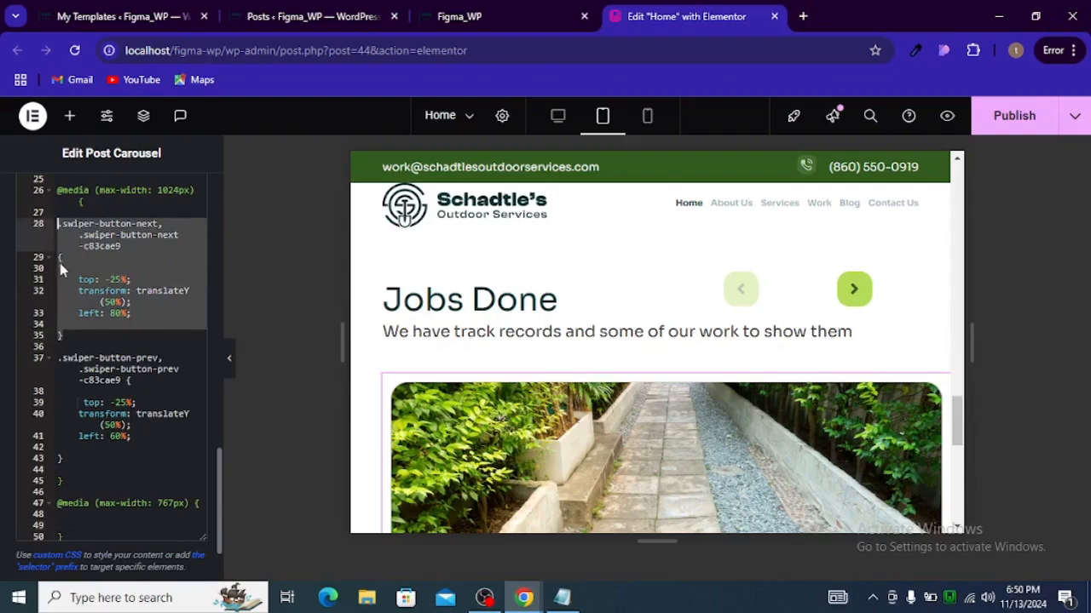
pyautogui.scroll(-1, 100, 405)
pyautogui.click(117, 435)
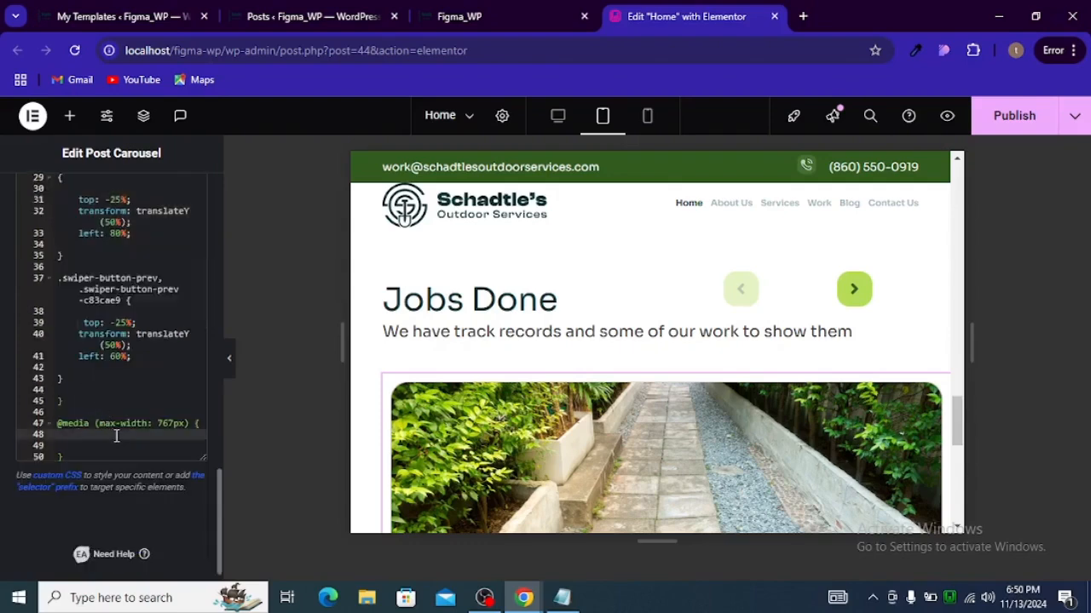
pyautogui.hotkey('ctrl', 'v')
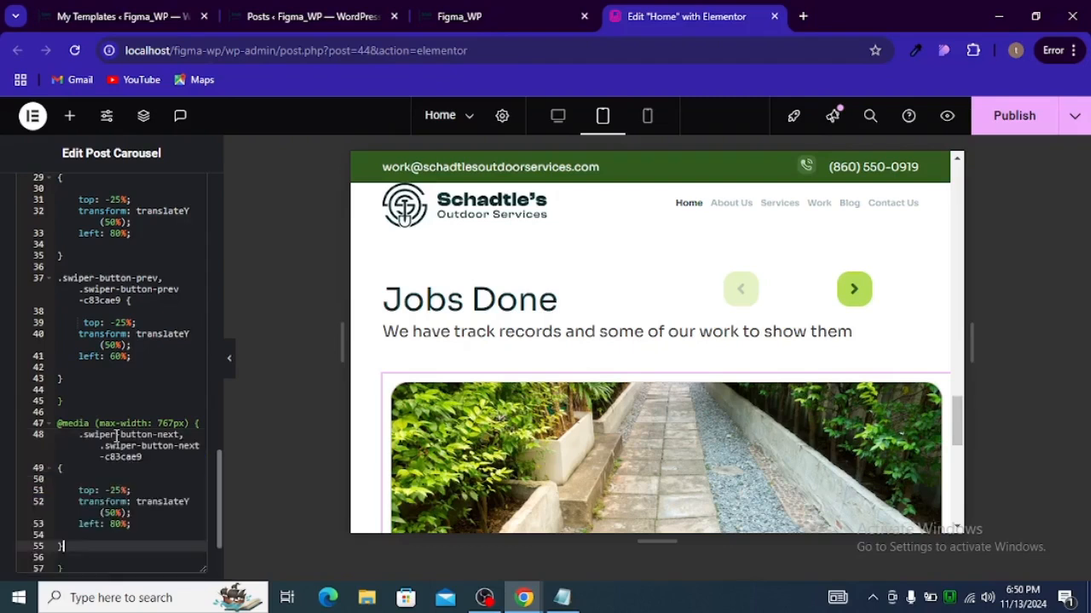
# Step: Set the next arrow's left offset to 40% inside the 767px media query
pyautogui.click(120, 525)
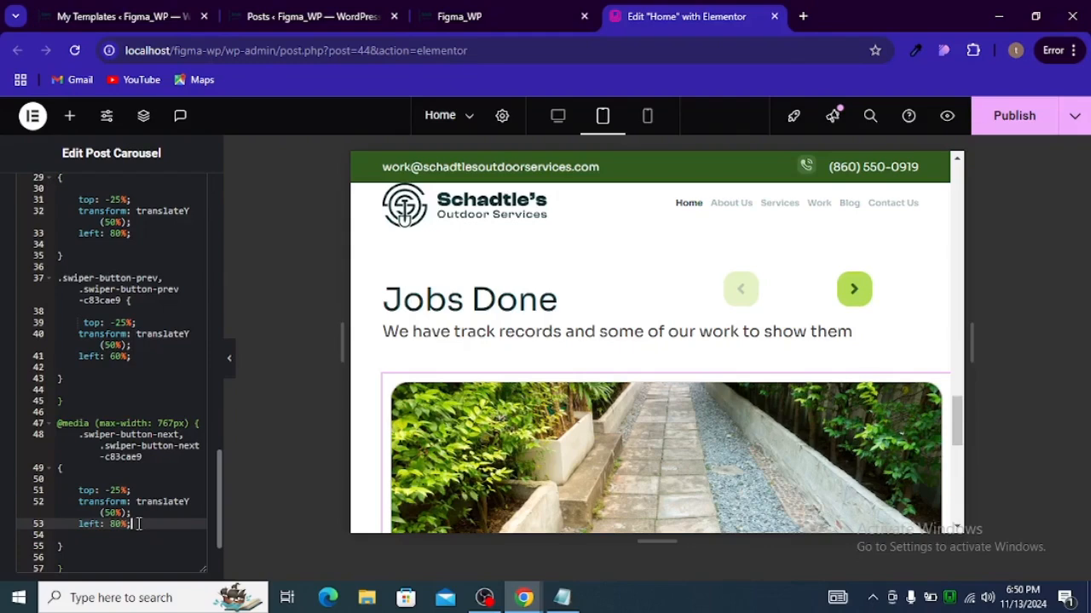
pyautogui.hotkey('ctrl', '/')
pyautogui.hotkey('ctrl', '/')
pyautogui.doubleClick(117, 524)
pyautogui.press('BackSpace')
pyautogui.write('4')
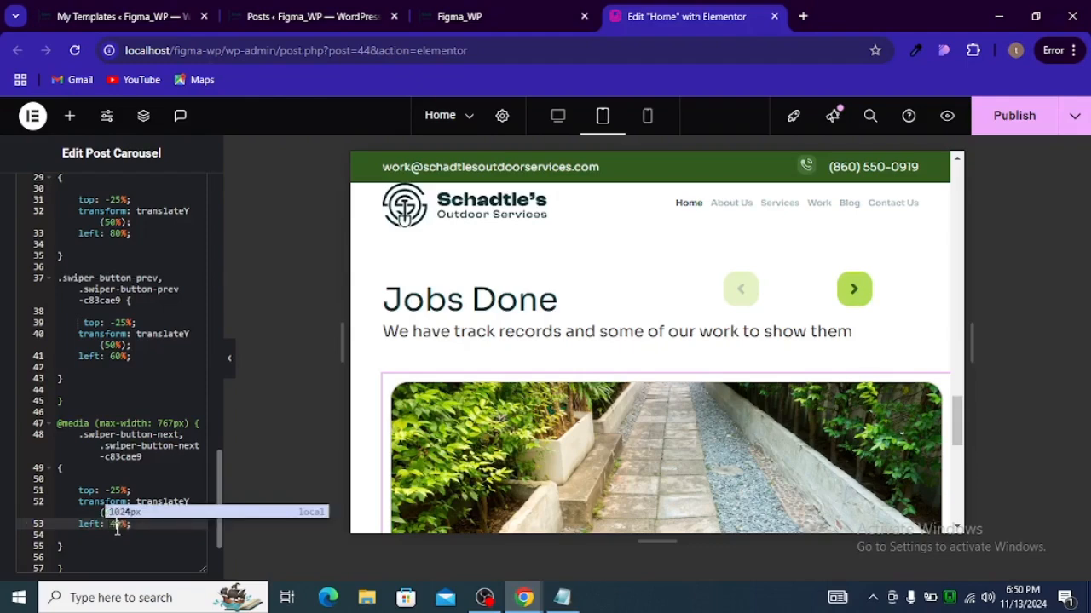
pyautogui.click(158, 526)
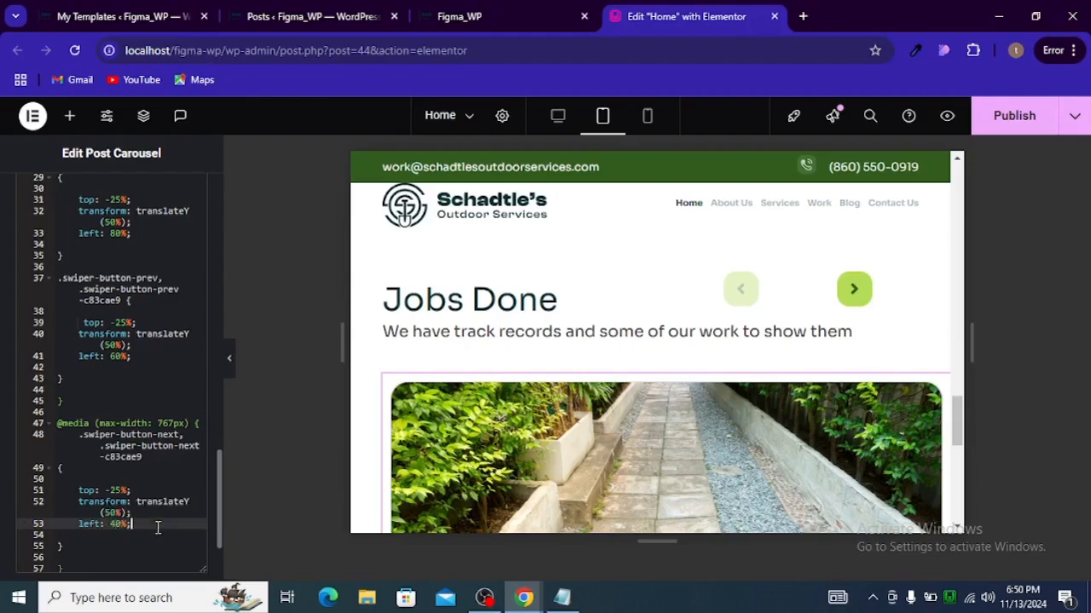
pyautogui.hotkey('ctrl', '/')
pyautogui.hotkey('ctrl', '/')
# Step: Add a right: 30% declaration to the next arrow rule in the 767px query
pyautogui.press('Return')
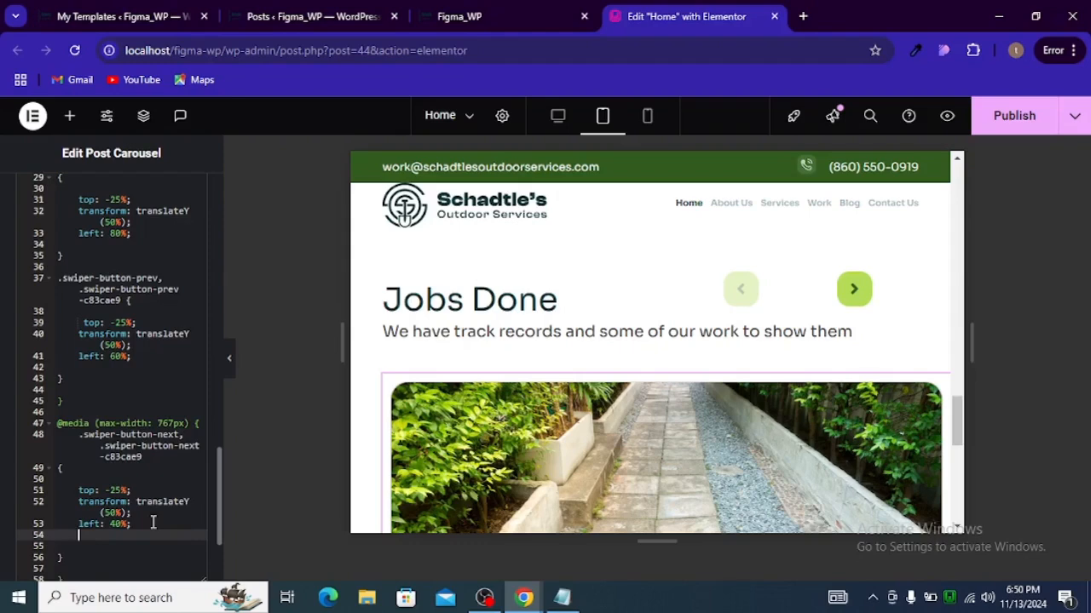
pyautogui.write('right')
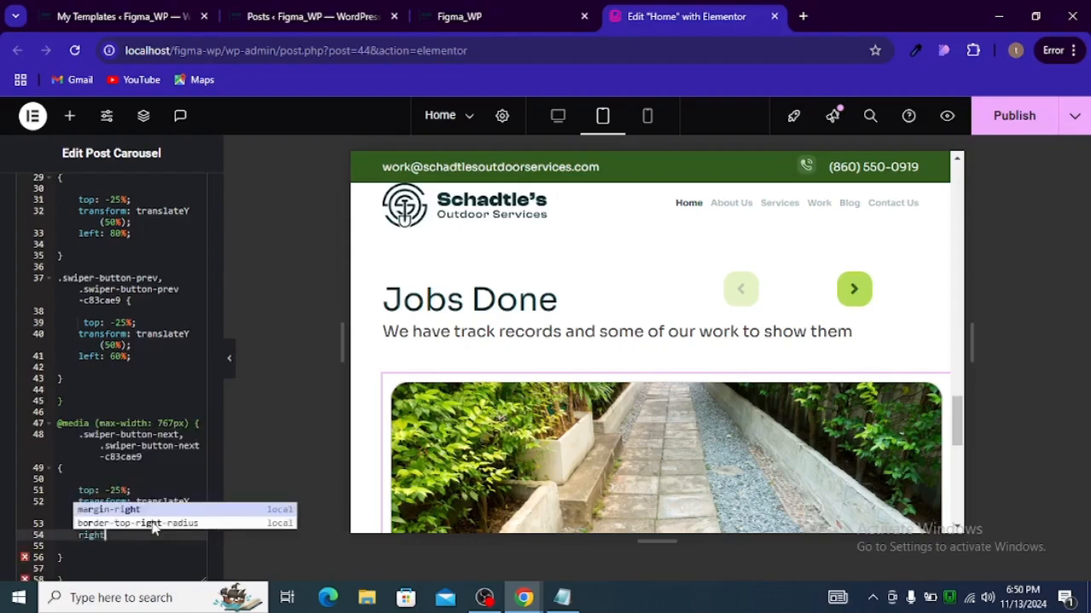
pyautogui.write(': ')
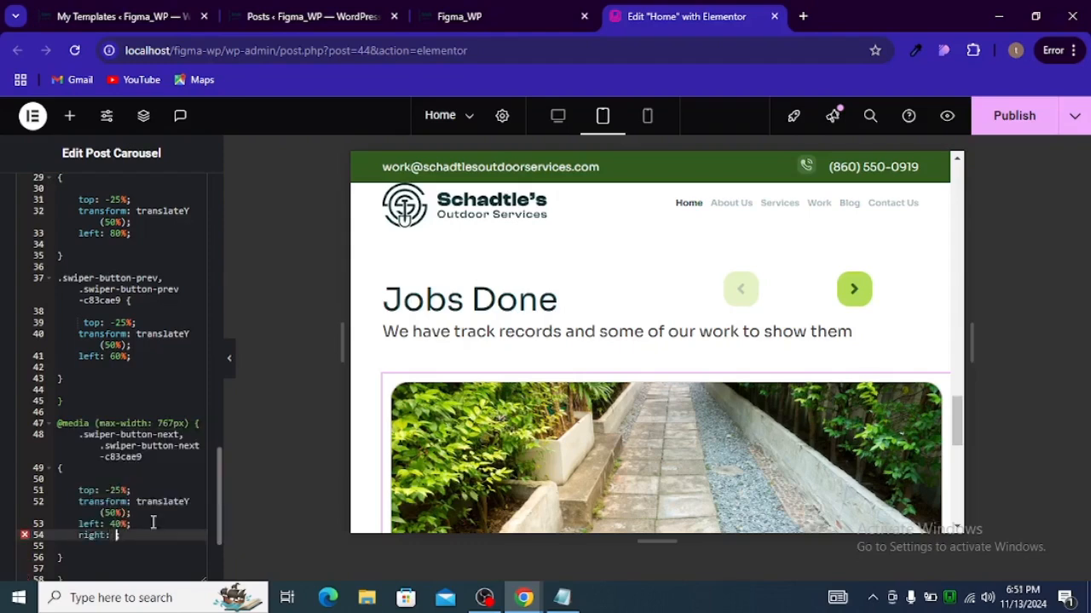
pyautogui.write('30%;')
# Step: Comment out the next arrow's right and left declarations in the 767px query
pyautogui.hotkey('ctrl', '/')
pyautogui.click(132, 524)
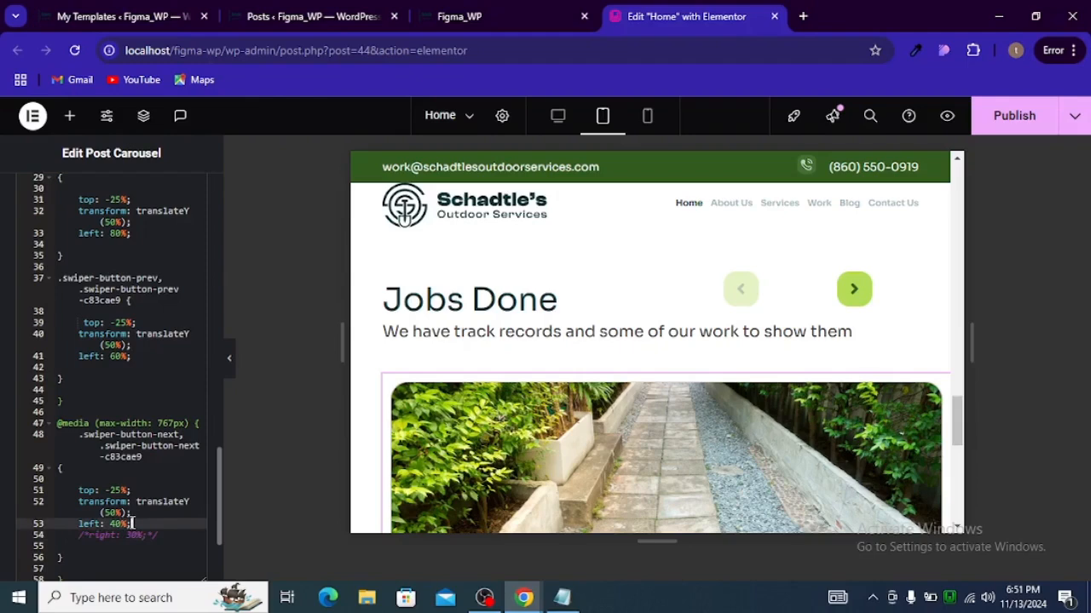
pyautogui.hotkey('ctrl', '/')
# Step: Add margin-right: 0px to the next arrow rule in the 767px query
pyautogui.click(169, 539)
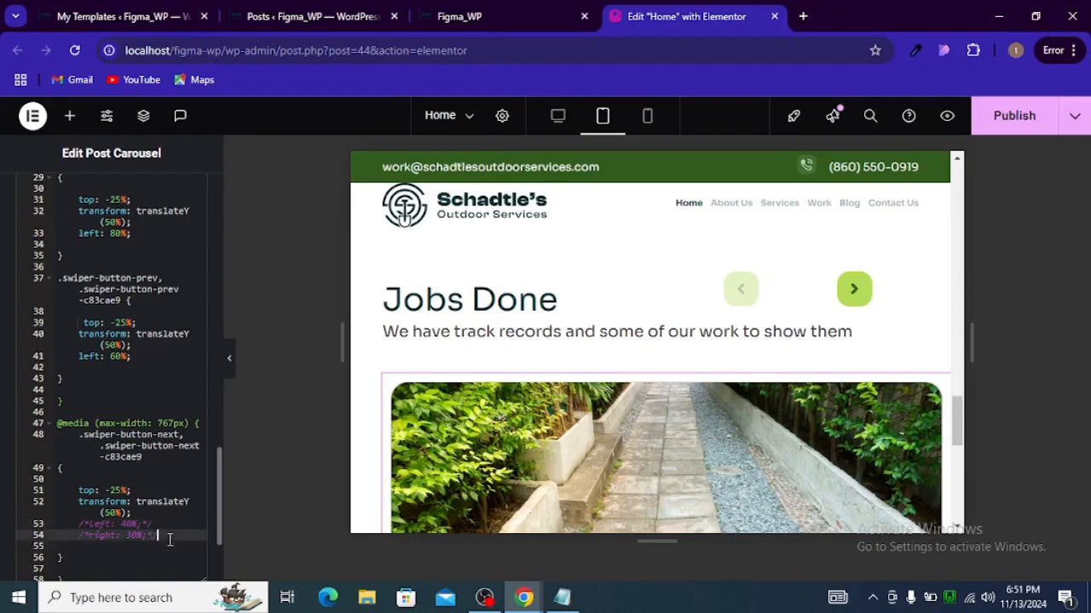
pyautogui.press('Return')
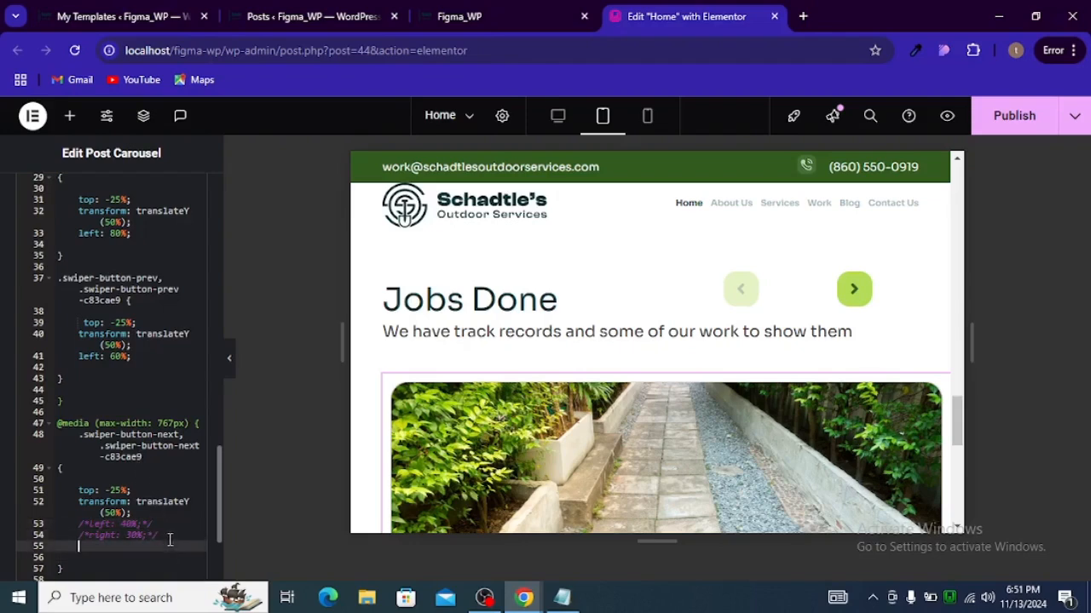
pyautogui.write('margi')
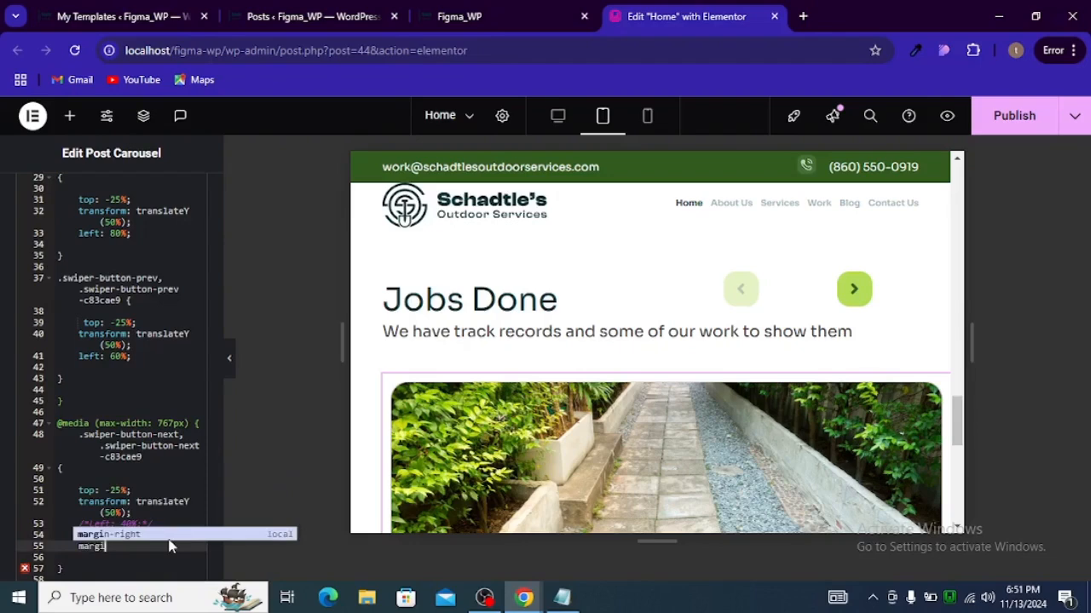
pyautogui.press('Return')
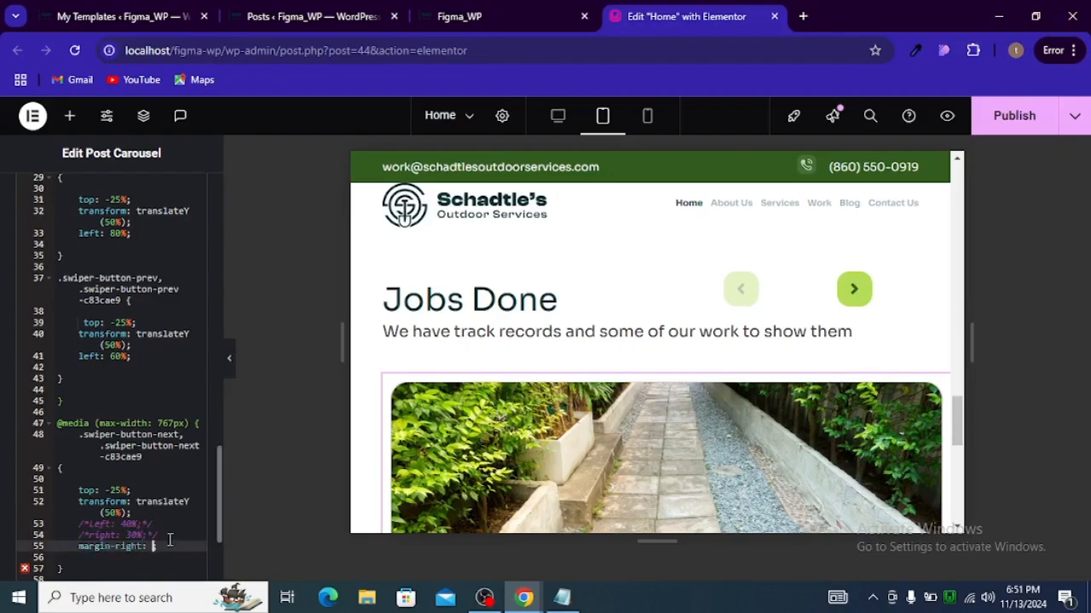
pyautogui.write('0px')
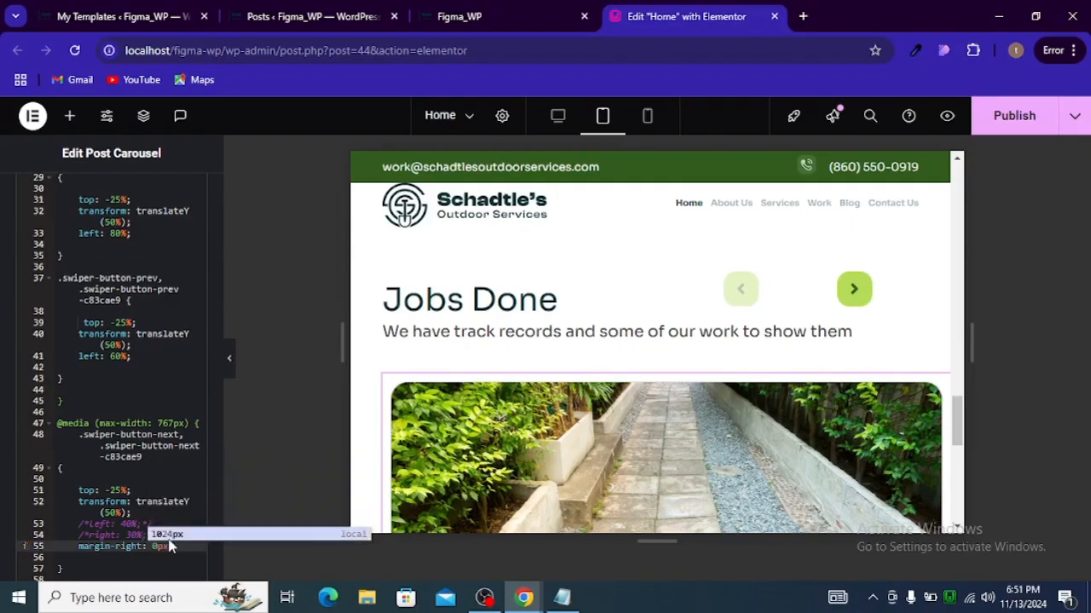
pyautogui.write(';')
# Step: Clear the number from the next arrow's top value in the new media query
pyautogui.click(116, 491)
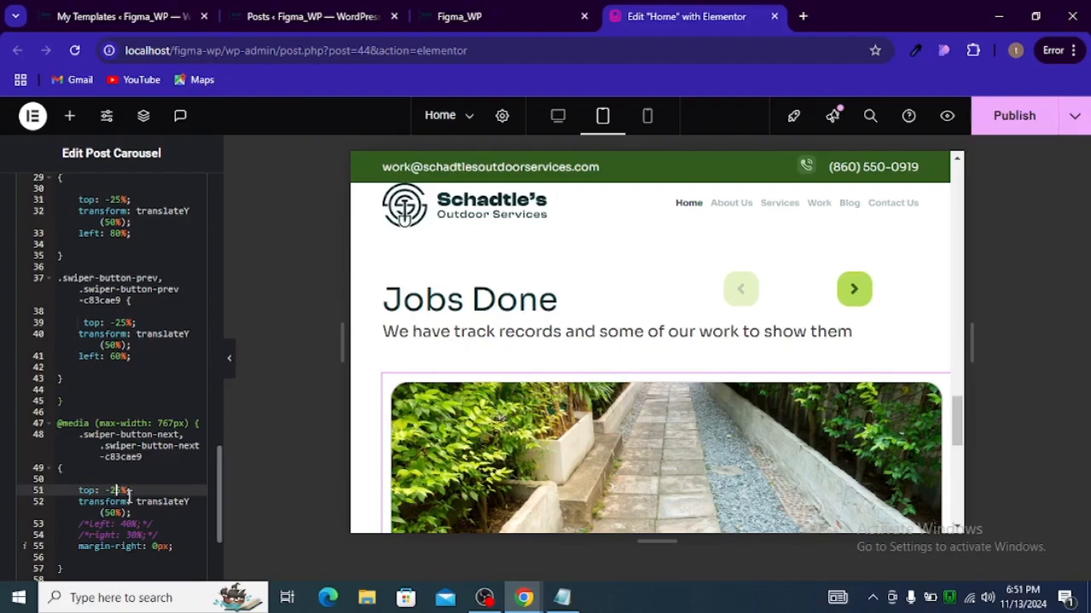
pyautogui.press('Delete')
pyautogui.press('BackSpace')
pyautogui.press('BackSpace')
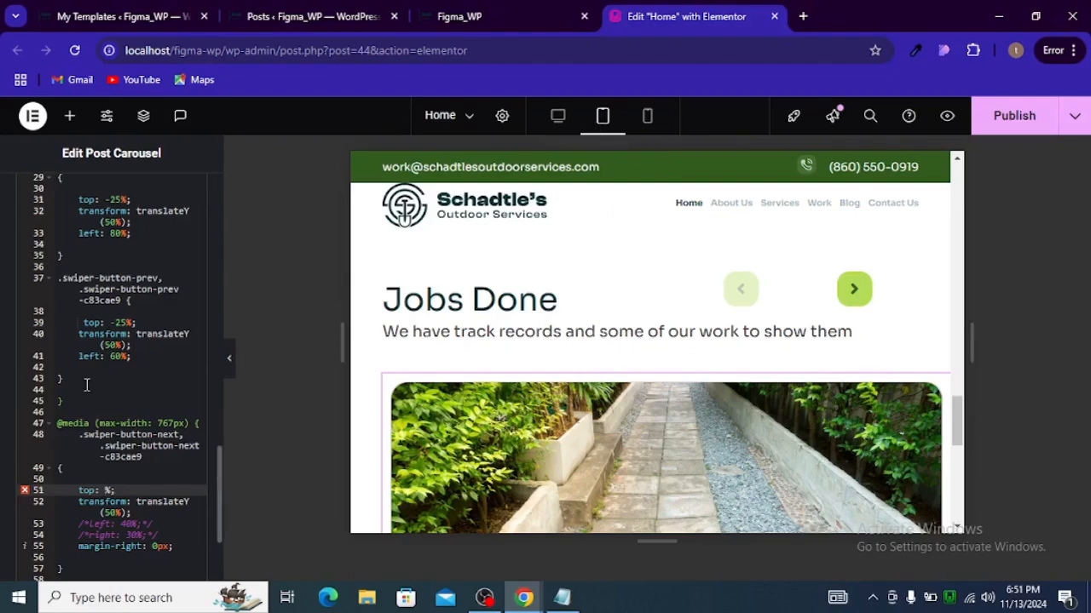
# Step: Change the new media query's max-width breakpoint to 1024px
pyautogui.scroll(3, 89, 384)
pyautogui.scroll(-3, 89, 384)
pyautogui.click(173, 423)
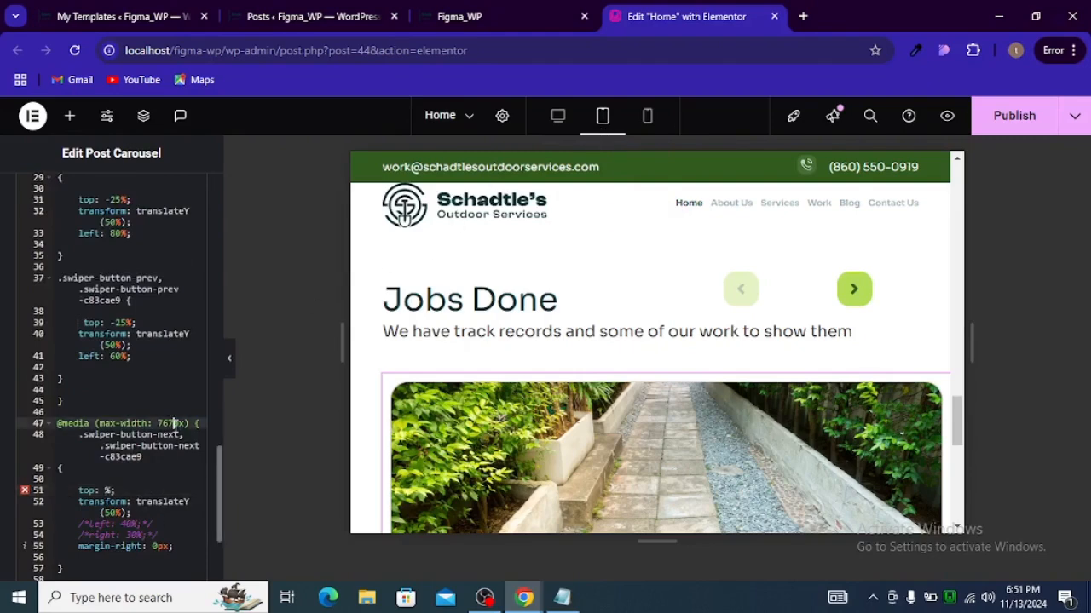
pyautogui.press('BackSpace')
pyautogui.write('8')
pyautogui.press('BackSpace')
pyautogui.press('BackSpace')
pyautogui.press('BackSpace')
pyautogui.write('1024')
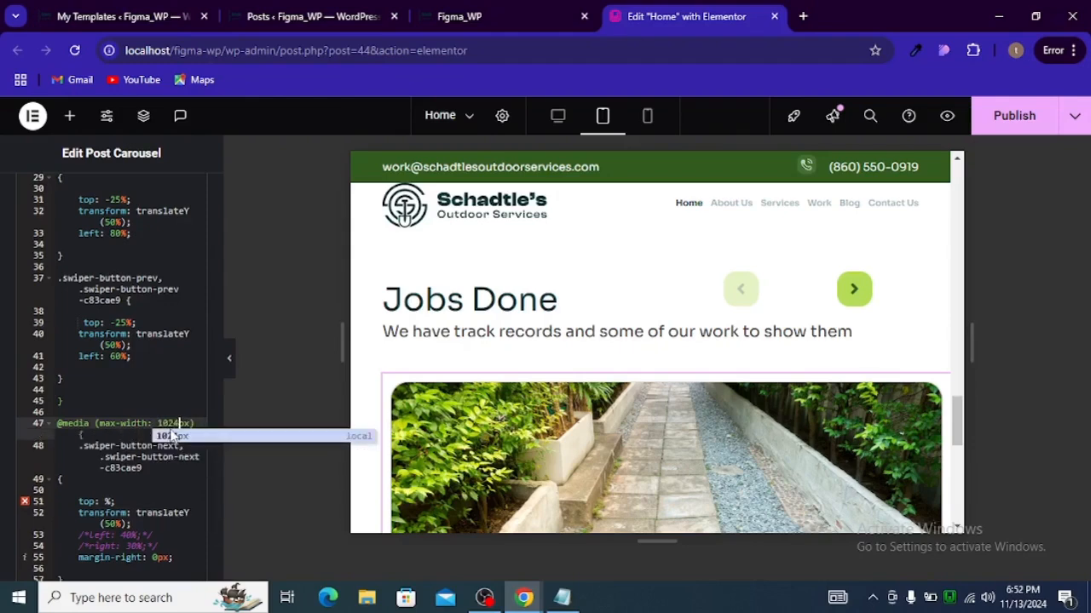
# Step: Delete the entire newly added media query block from the custom CSS
pyautogui.scroll(-2, 158, 440)
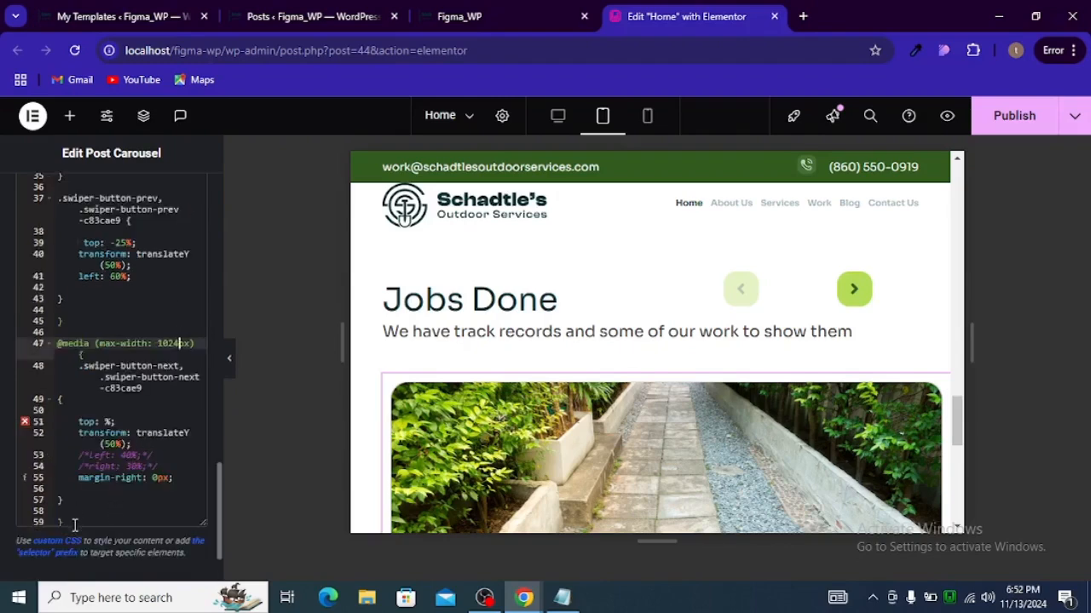
pyautogui.moveTo(74, 525); pyautogui.dragTo(23, 344)
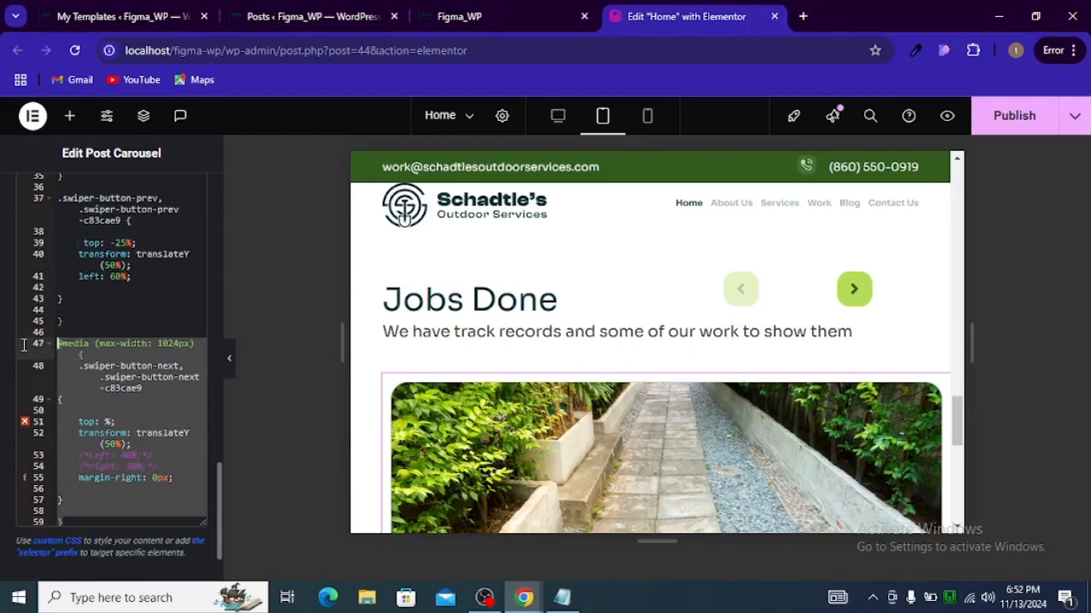
pyautogui.press('BackSpace')
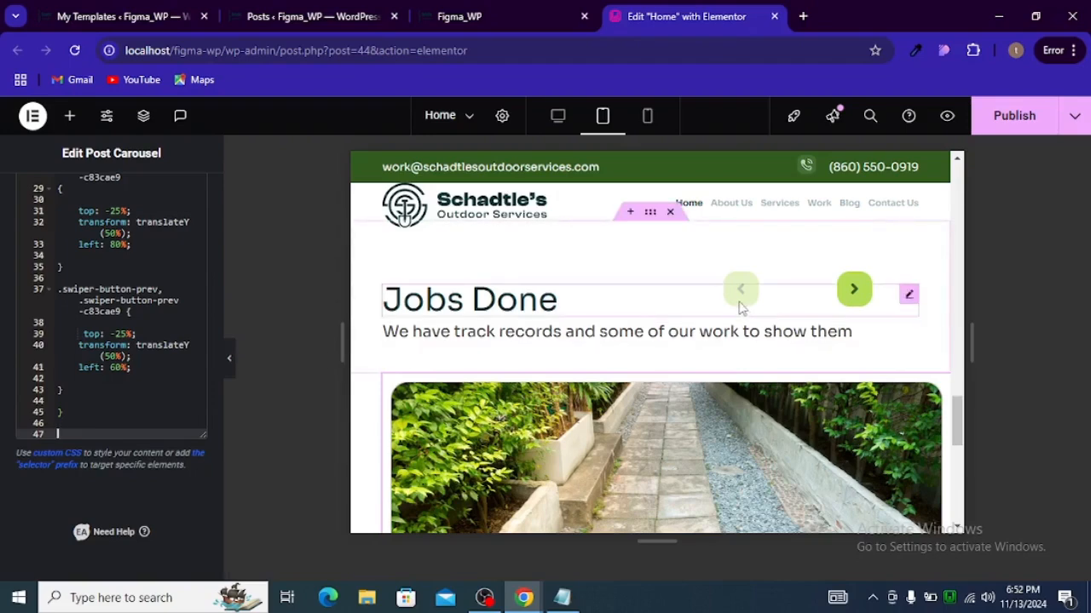
# Step: Test the Jobs Done carousel's next and previous arrows in the tablet preview and glance at the CSS notes
pyautogui.click(853, 290)
pyautogui.click(853, 290)
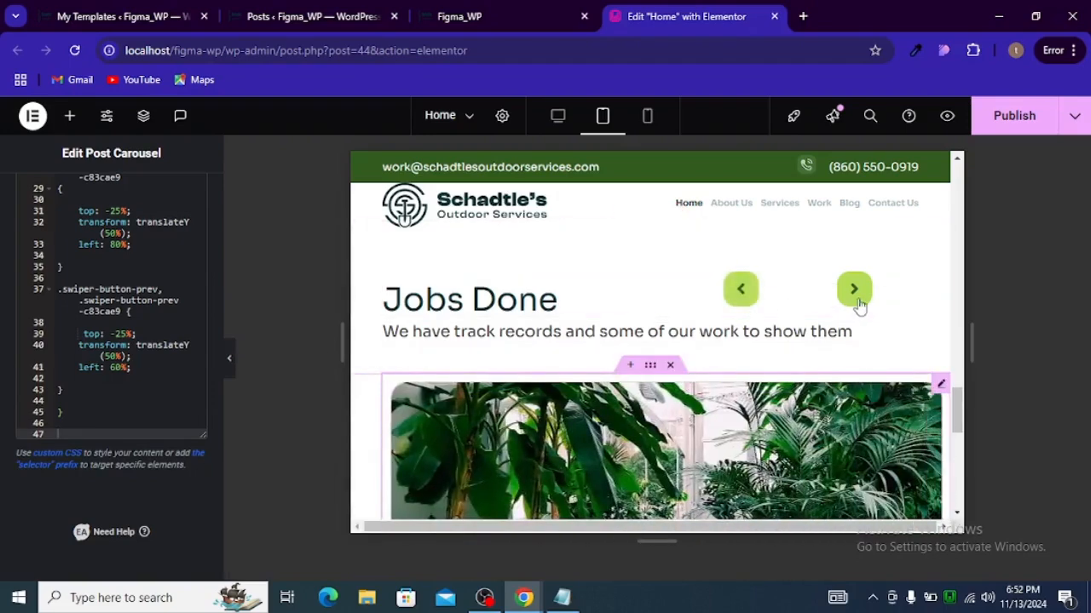
pyautogui.scroll(-2, 839, 329)
pyautogui.scroll(2, 839, 329)
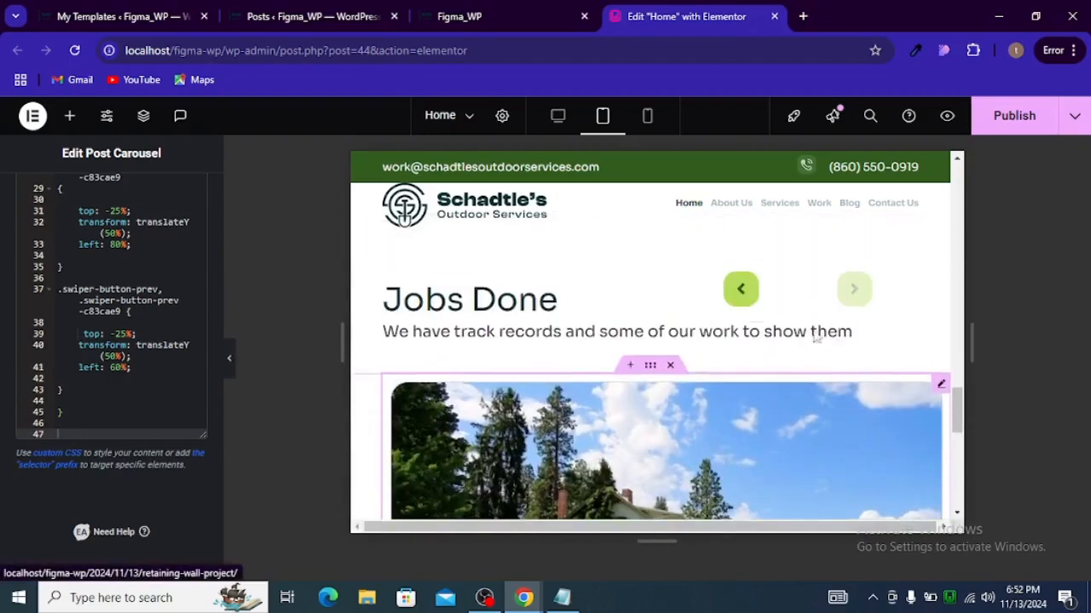
pyautogui.click(741, 289)
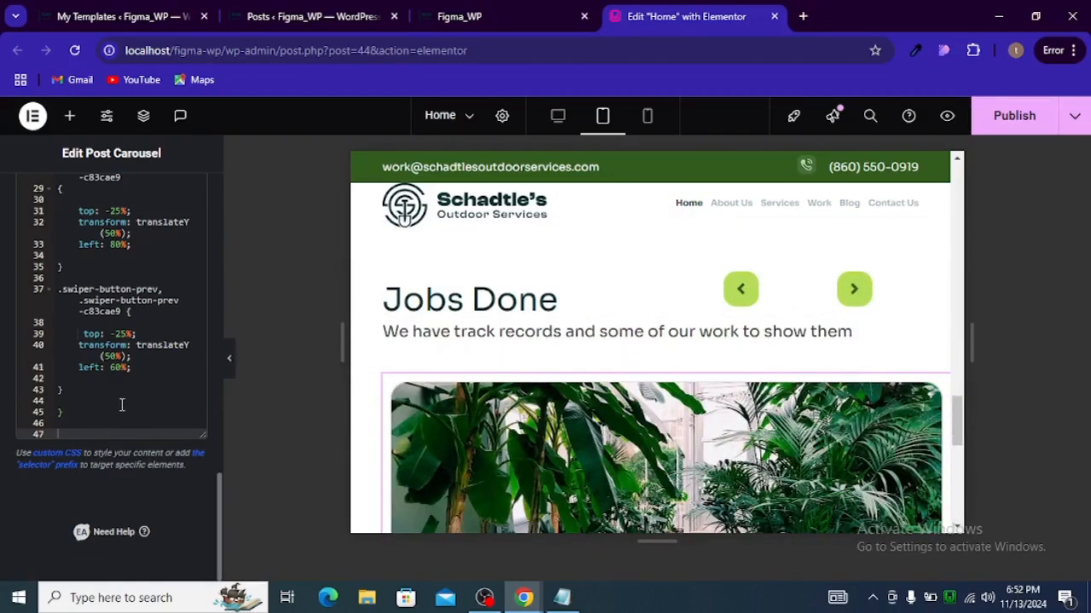
pyautogui.click(561, 597)
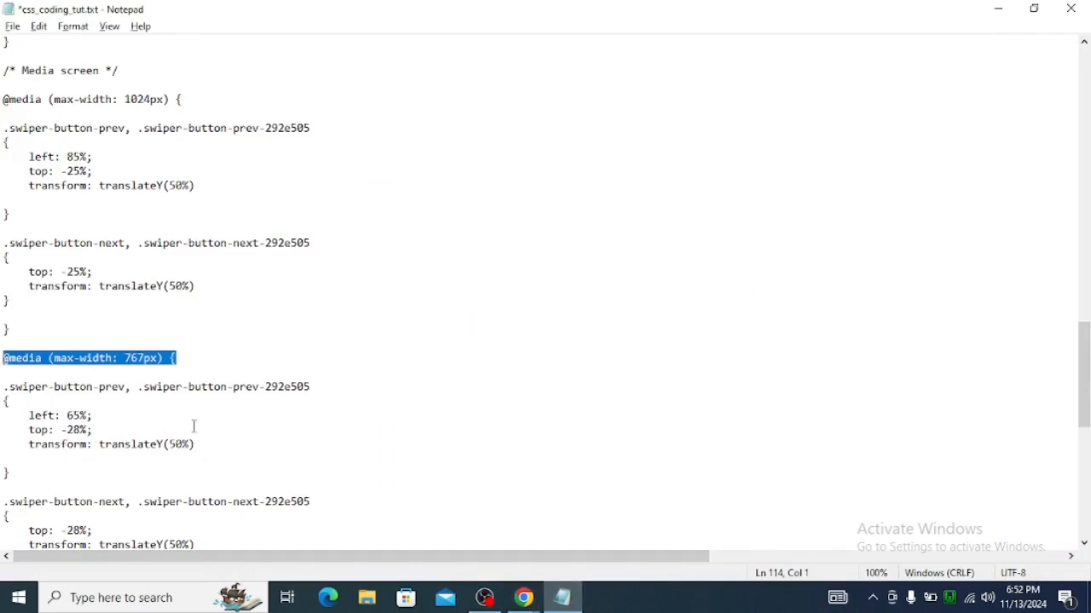
pyautogui.hotkey('alt', 'Tab')
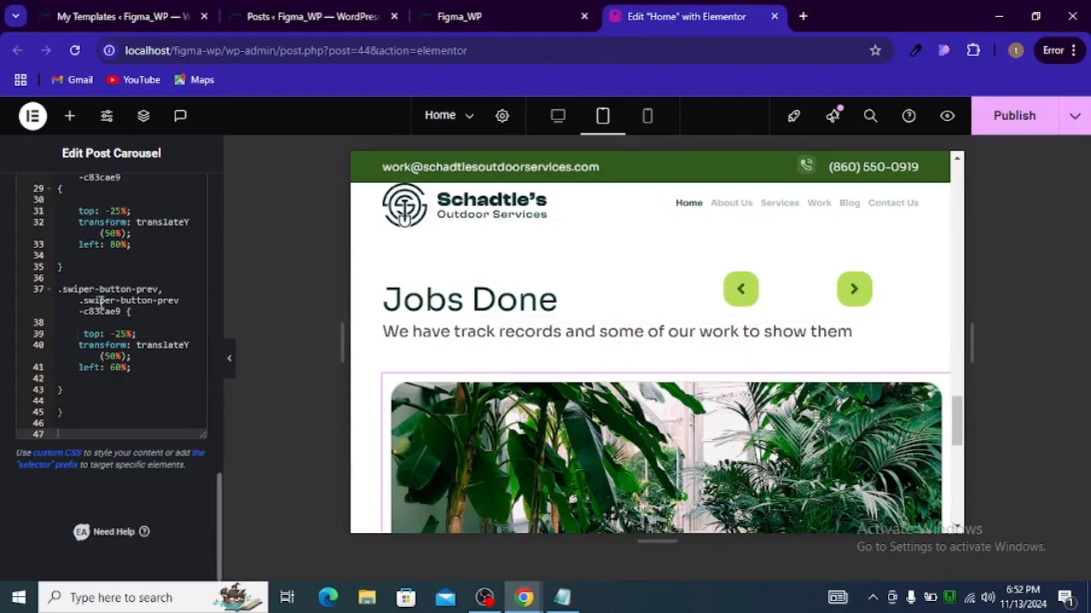
pyautogui.scroll(1, 111, 380)
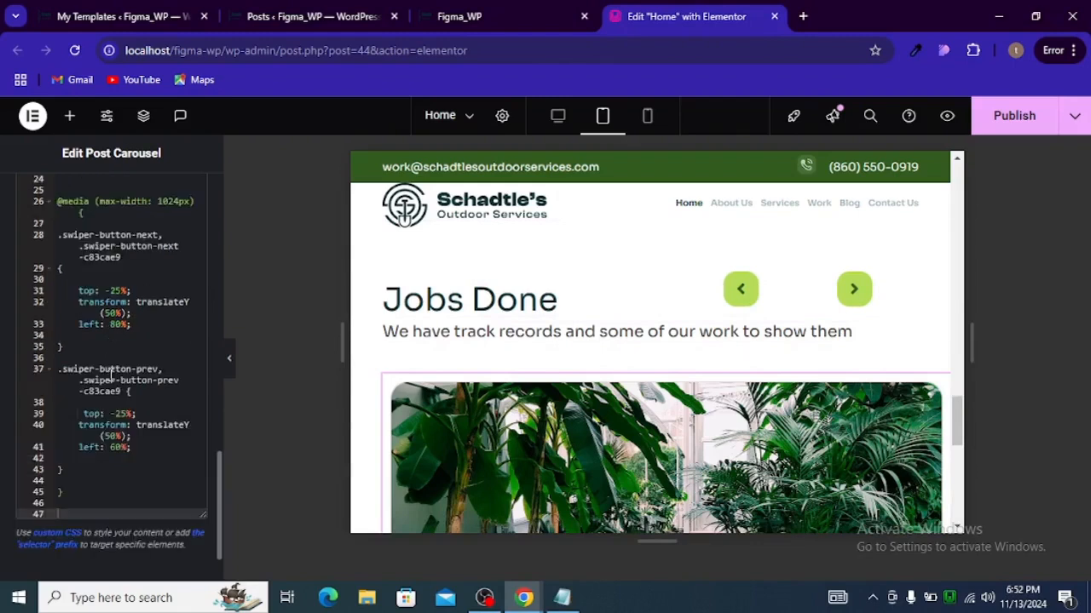
pyautogui.scroll(1, 110, 375)
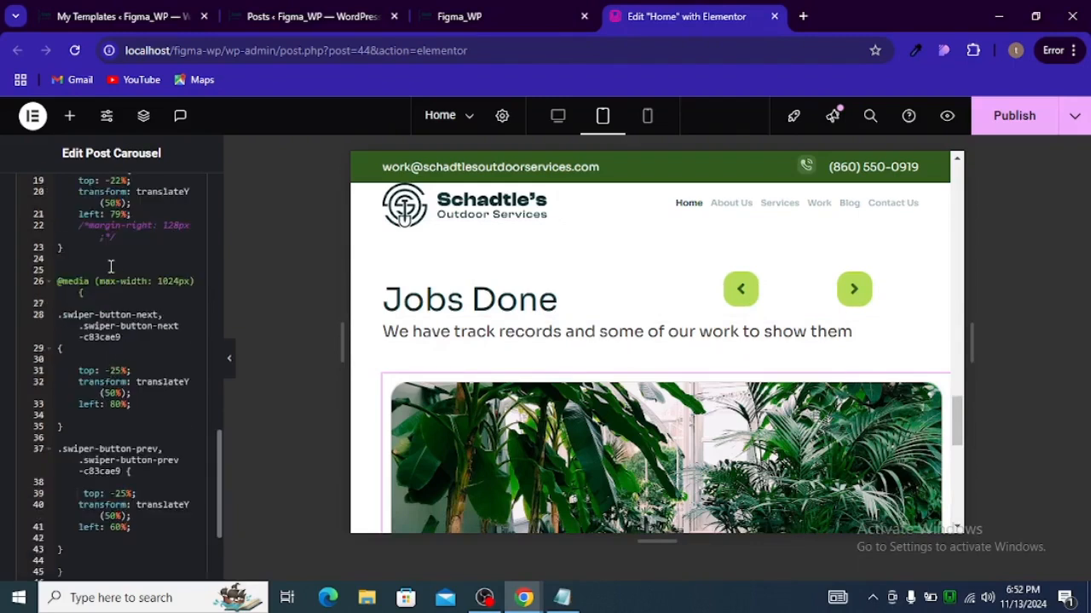
pyautogui.hotkey('alt', 'Tab')
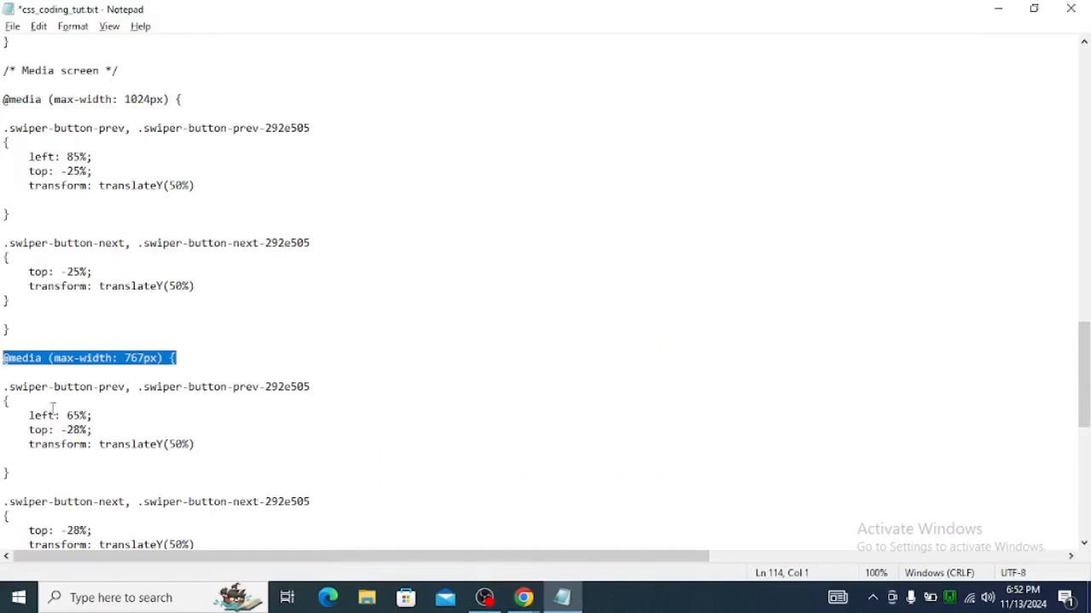
pyautogui.click(75, 395)
pyautogui.moveTo(175, 358); pyautogui.dragTo(4, 362)
pyautogui.hotkey('alt', 'Tab')
pyautogui.scroll(-3, 87, 339)
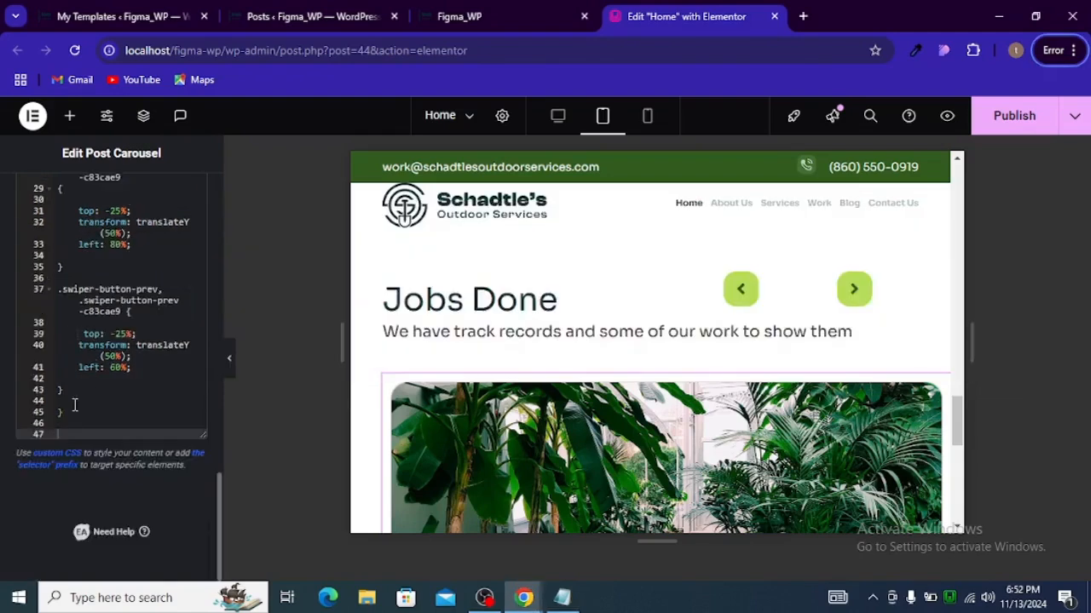
pyautogui.scroll(3, 87, 340)
pyautogui.scroll(1, 87, 339)
pyautogui.click(101, 328)
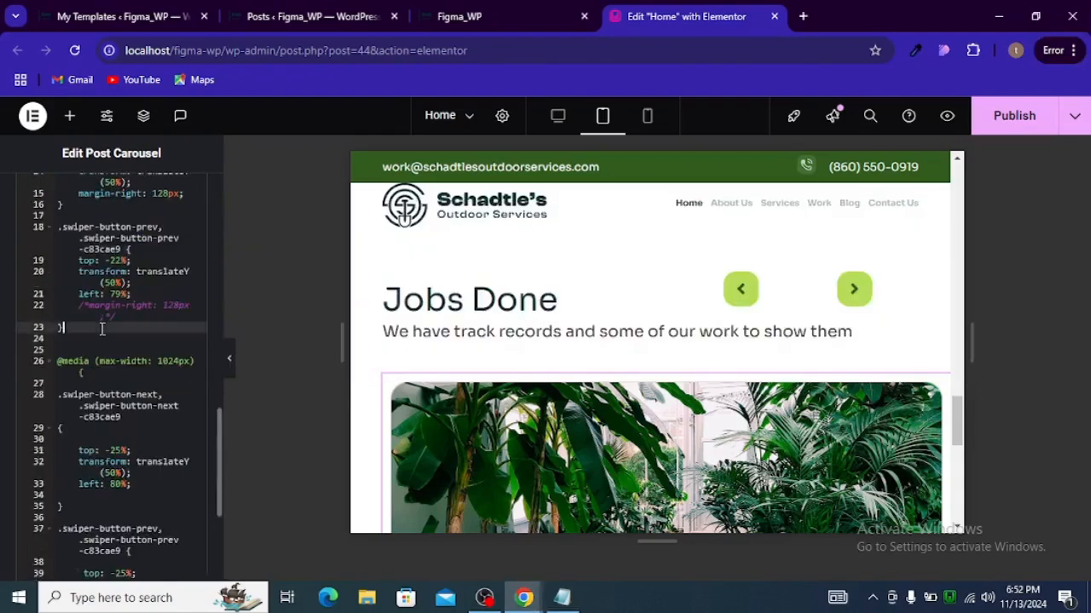
pyautogui.press('Return')
pyautogui.press('Return')
pyautogui.press('Return')
pyautogui.press('Return')
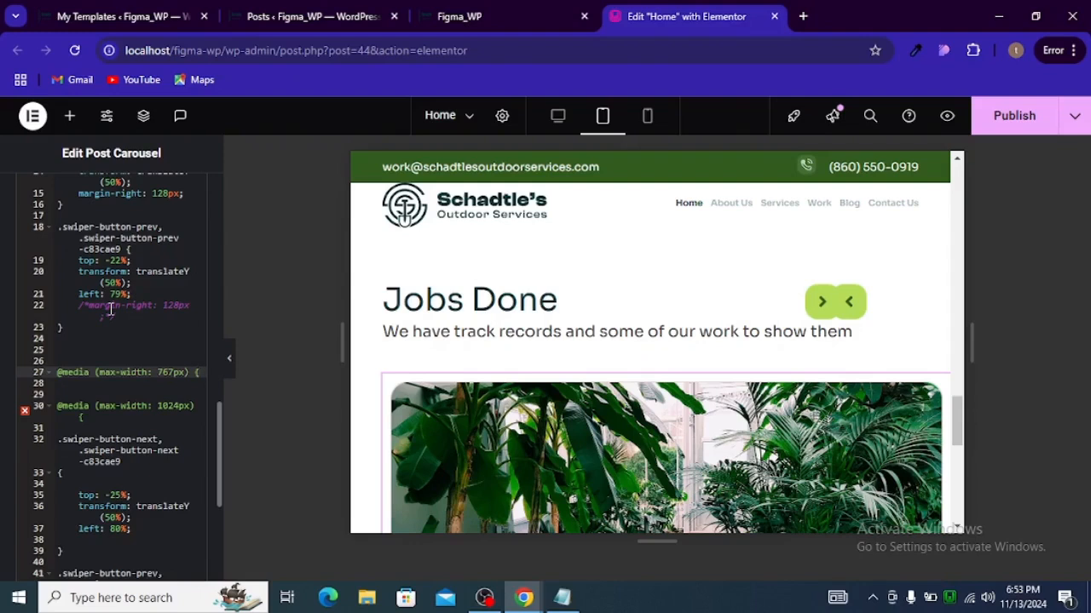
pyautogui.write('}')
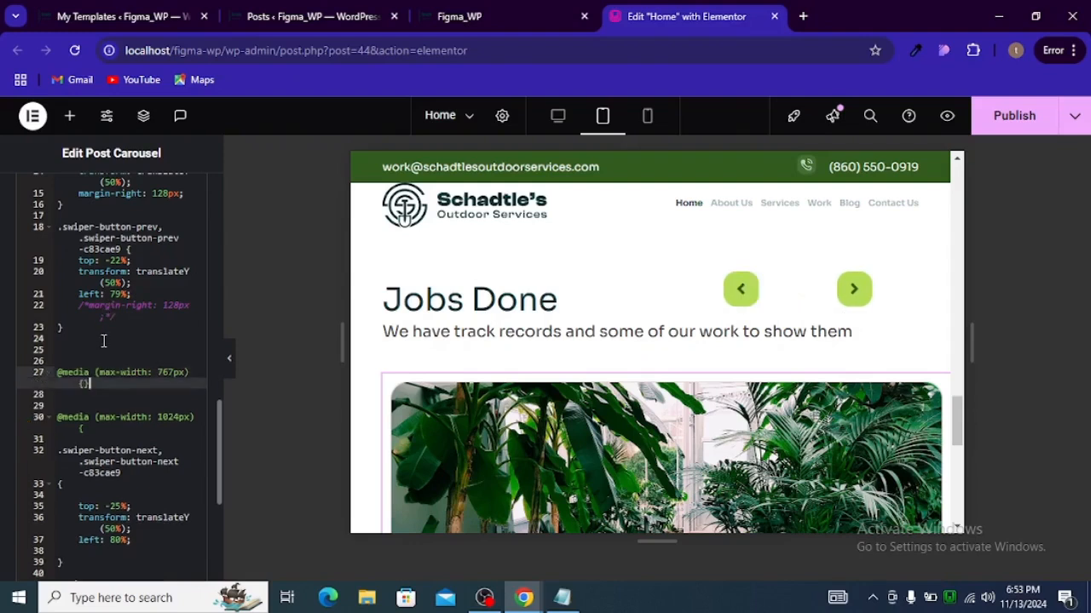
pyautogui.click(83, 385)
pyautogui.press('Return')
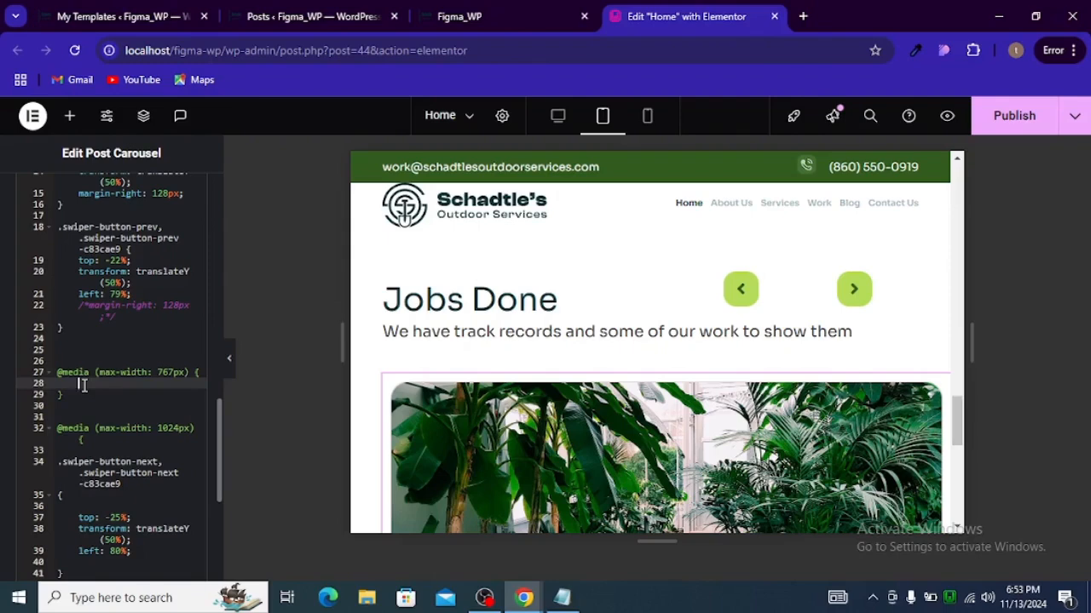
# Step: Copy the next arrow's rule from the 1024px media query into the new 767px block
pyautogui.scroll(-2, 116, 526)
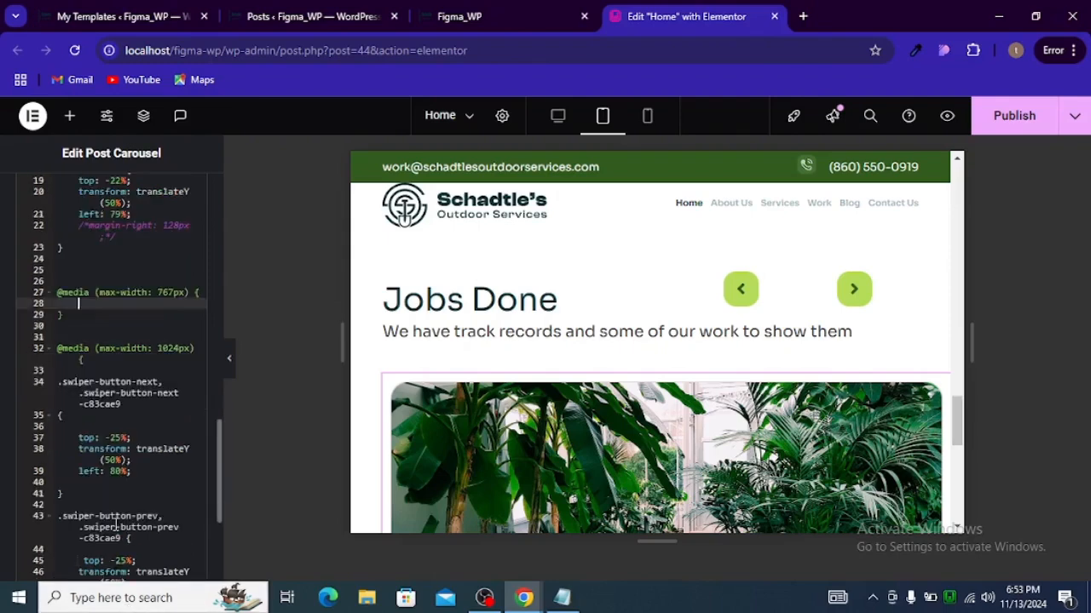
pyautogui.scroll(-4, 102, 482)
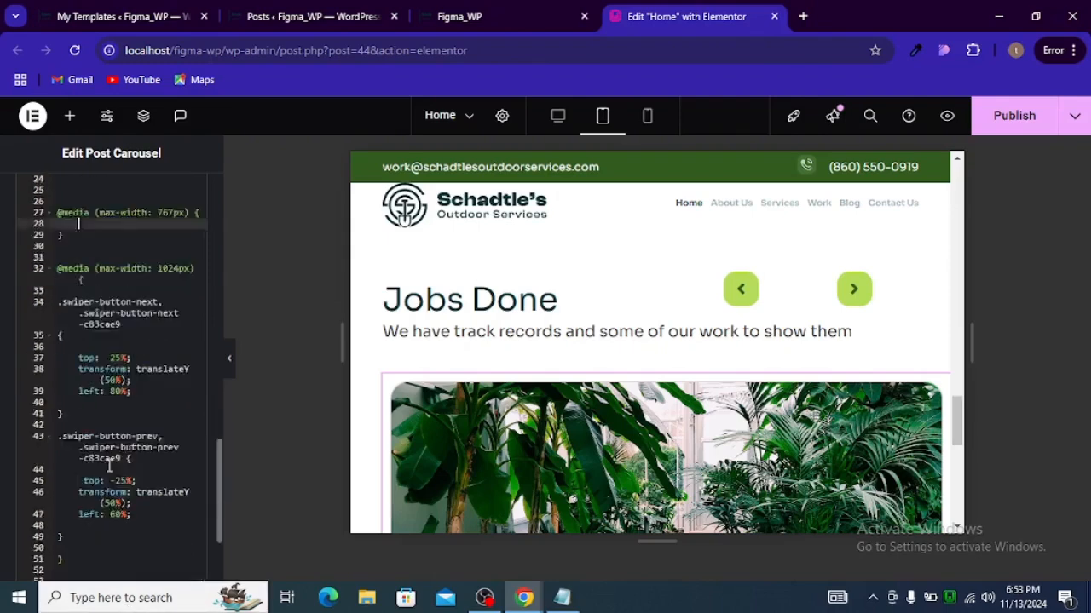
pyautogui.scroll(4, 110, 465)
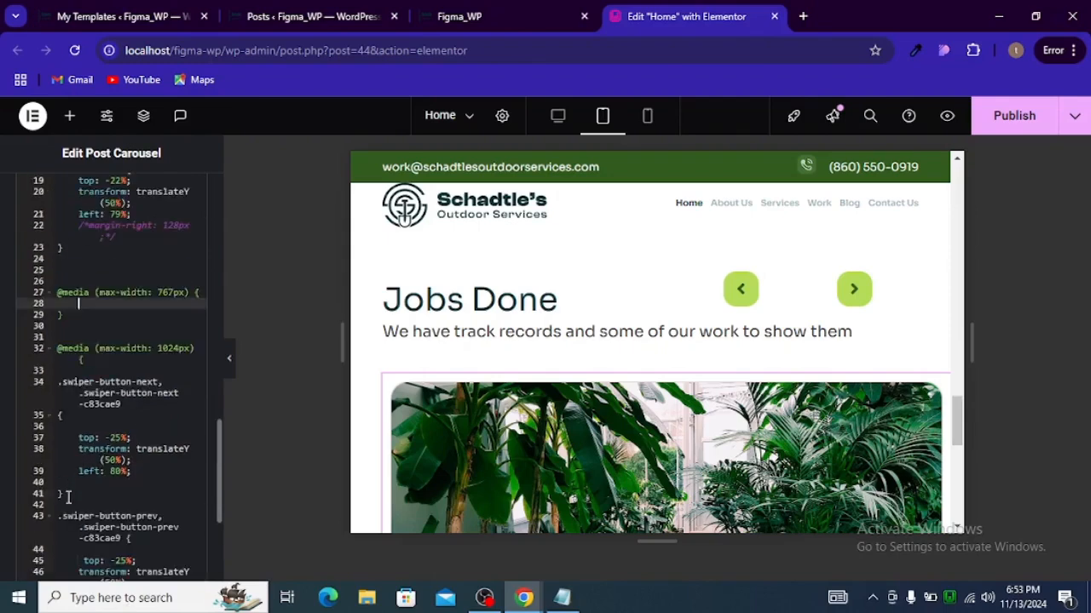
pyautogui.moveTo(69, 499); pyautogui.dragTo(36, 385)
pyautogui.hotkey('ctrl', 'c')
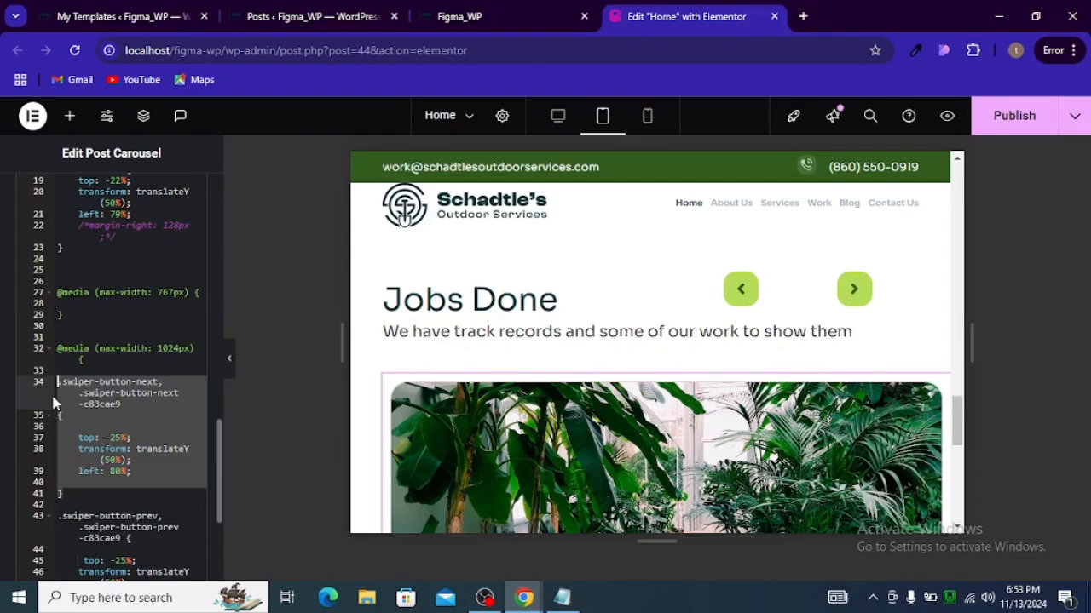
pyautogui.click(114, 304)
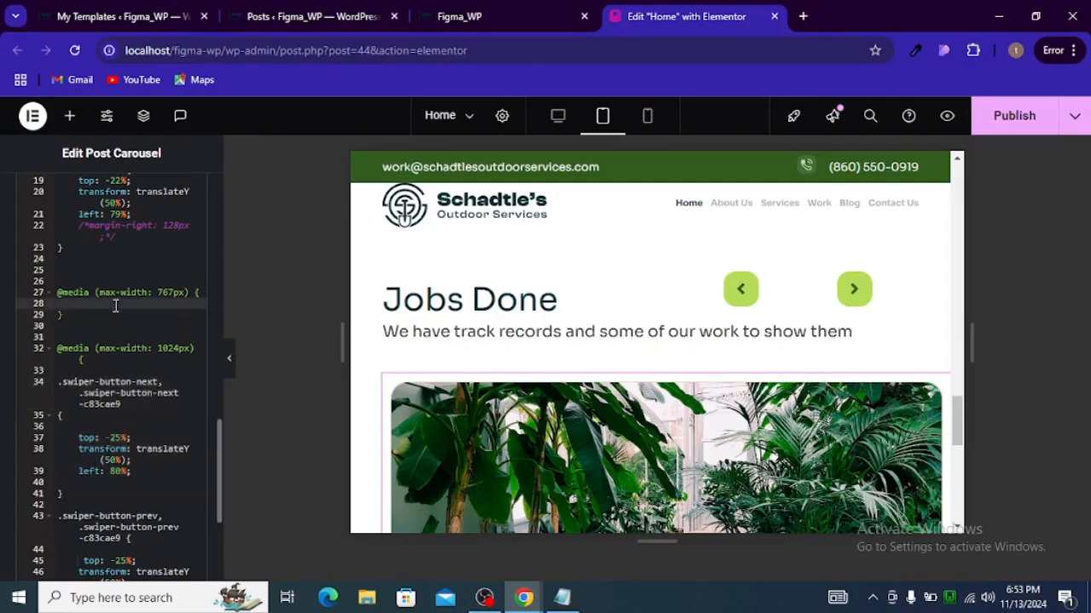
pyautogui.hotkey('ctrl', 'v')
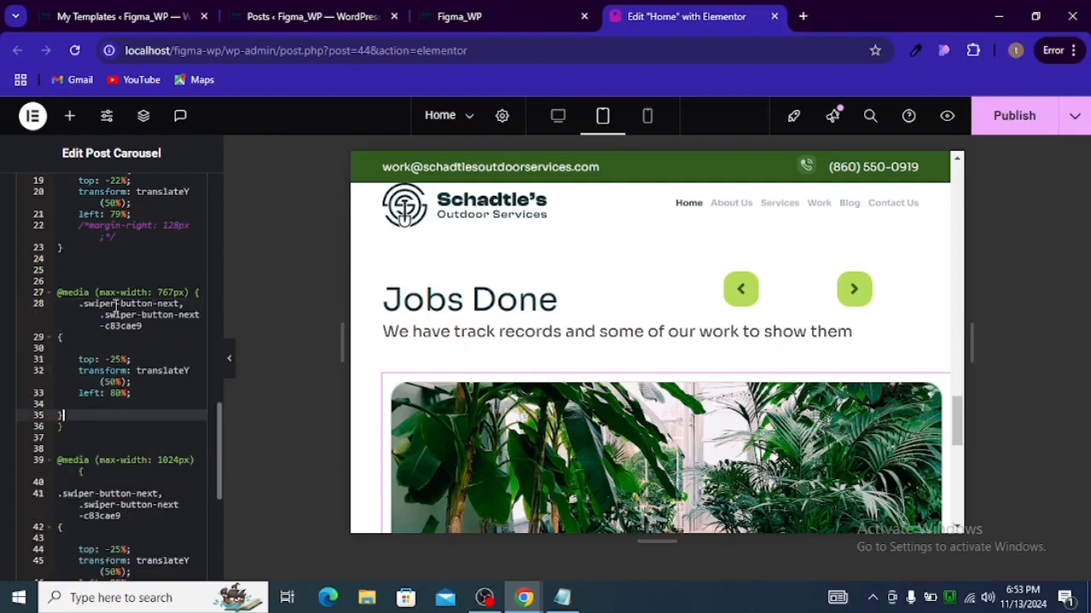
# Step: Set the next arrow's top to 0% inside the 767px block
pyautogui.click(120, 359)
pyautogui.doubleClick(120, 359)
pyautogui.press('BackSpace')
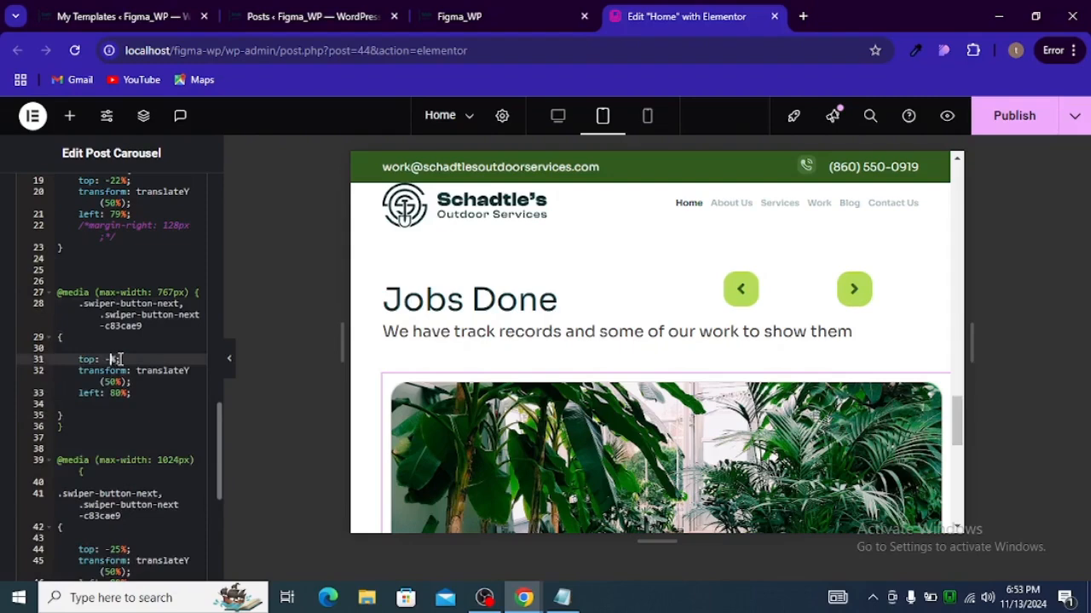
pyautogui.press('BackSpace')
pyautogui.write('0')
pyautogui.click(127, 340)
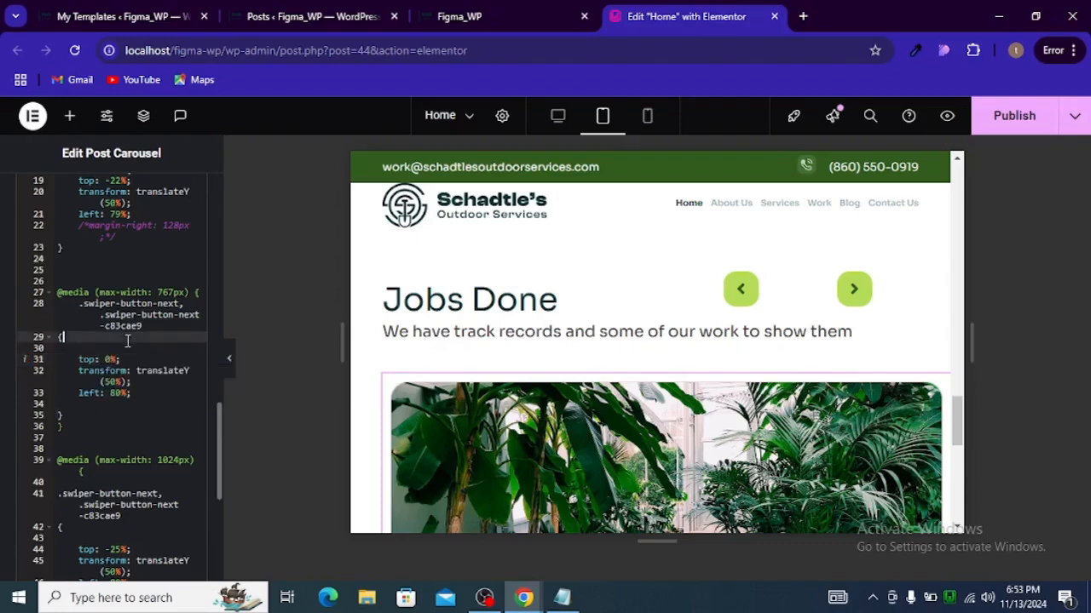
# Step: Change the next arrow's left value in the 767px block to -80%
pyautogui.click(76, 427)
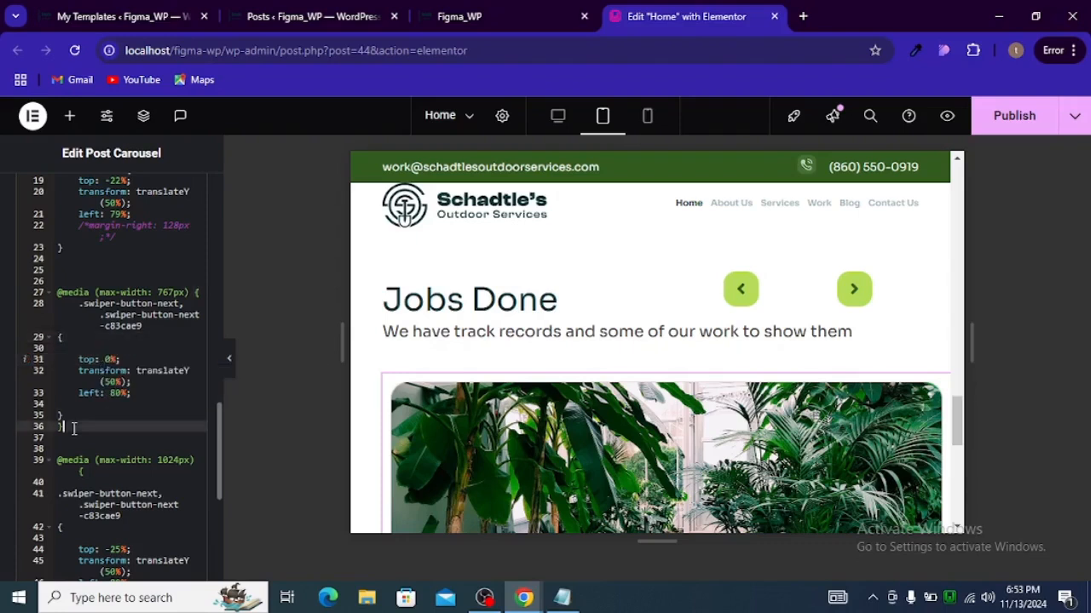
pyautogui.click(106, 392)
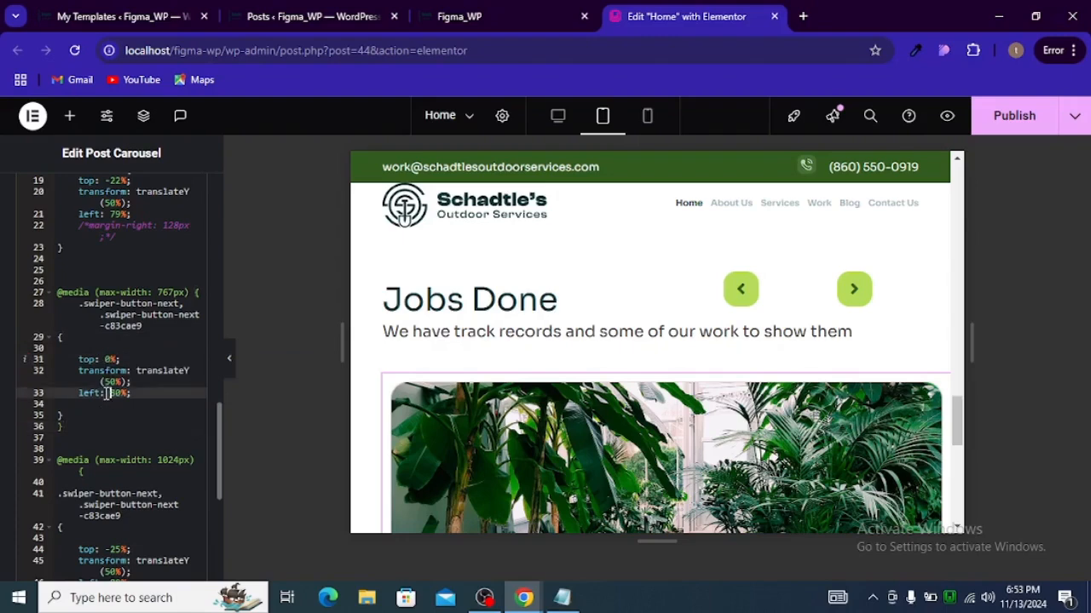
pyautogui.write('-')
pyautogui.click(100, 382)
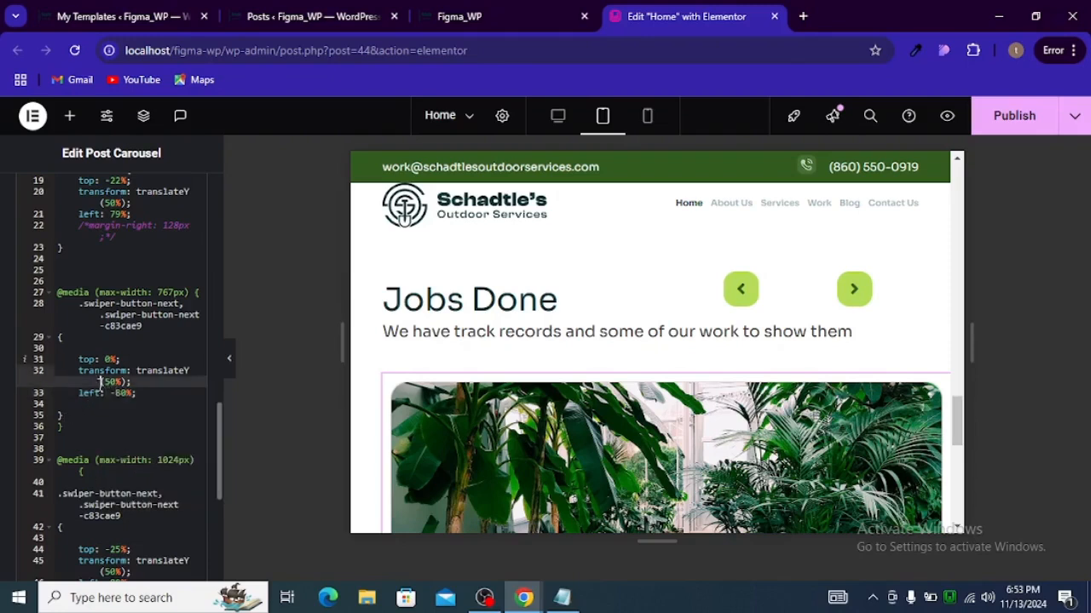
# Step: Delete the entire 767px media query block from the custom CSS
pyautogui.moveTo(74, 424); pyautogui.dragTo(28, 290)
pyautogui.press('BackSpace')
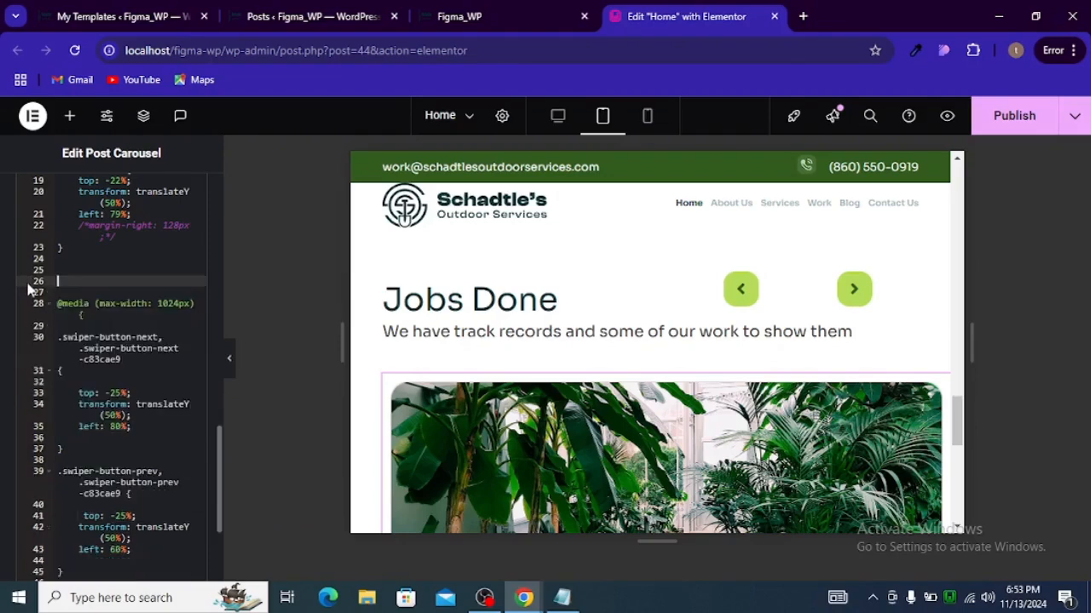
# Step: Preview the Jobs Done carousel in desktop view and test its previous and next arrows
pyautogui.click(555, 119)
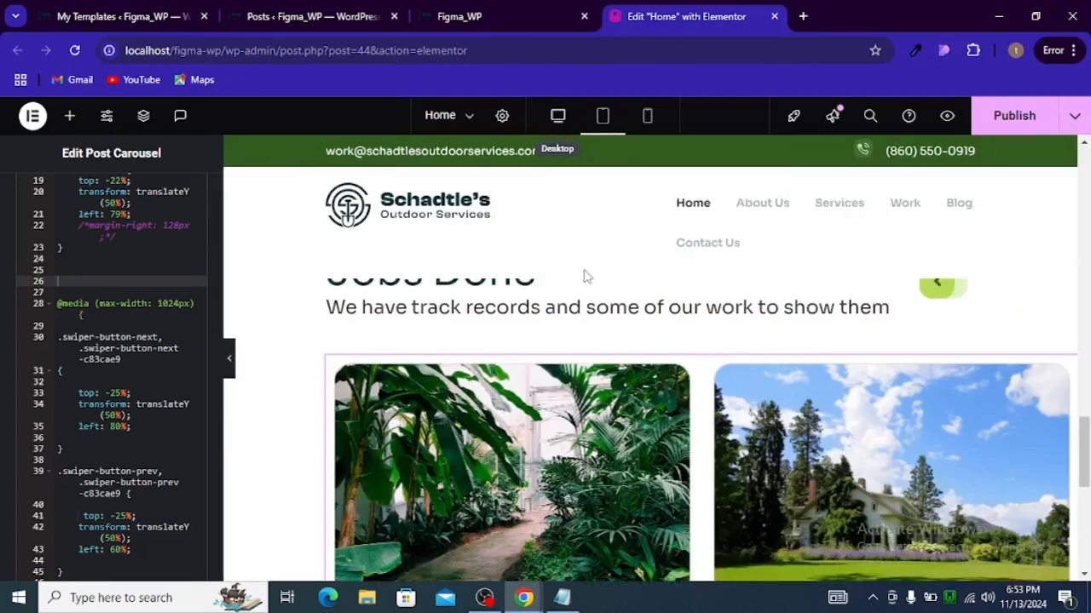
pyautogui.click(232, 366)
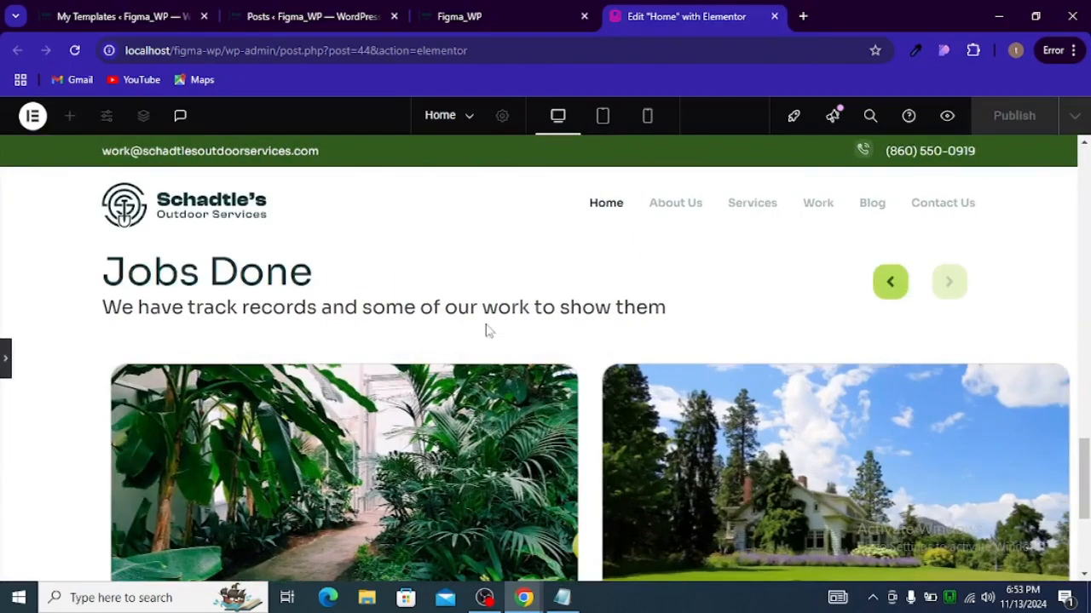
pyautogui.scroll(-3, 484, 333)
pyautogui.scroll(4, 509, 354)
pyautogui.scroll(-2, 755, 377)
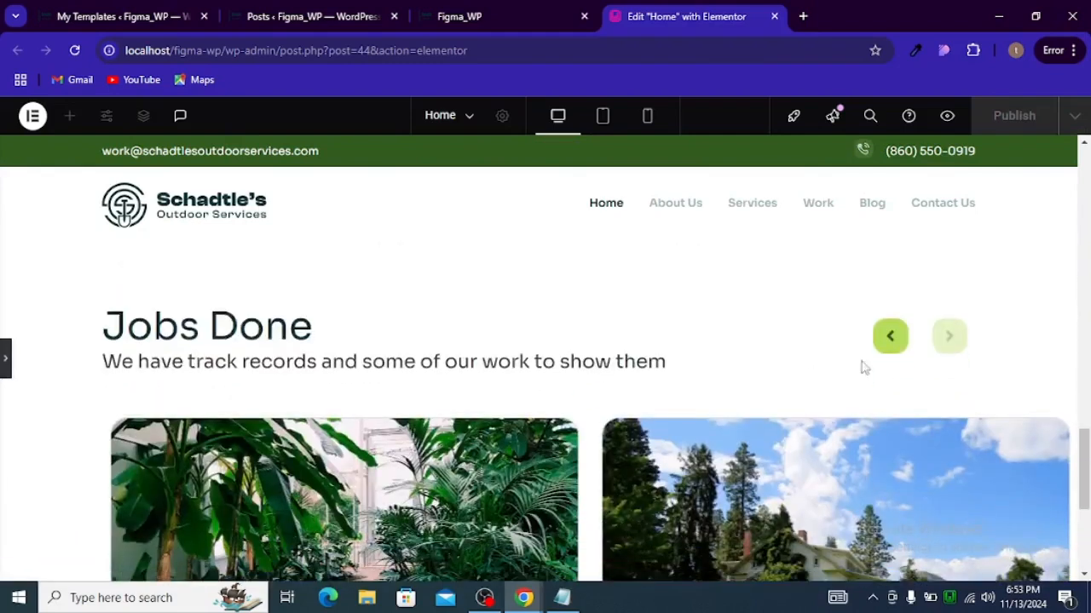
pyautogui.click(903, 345)
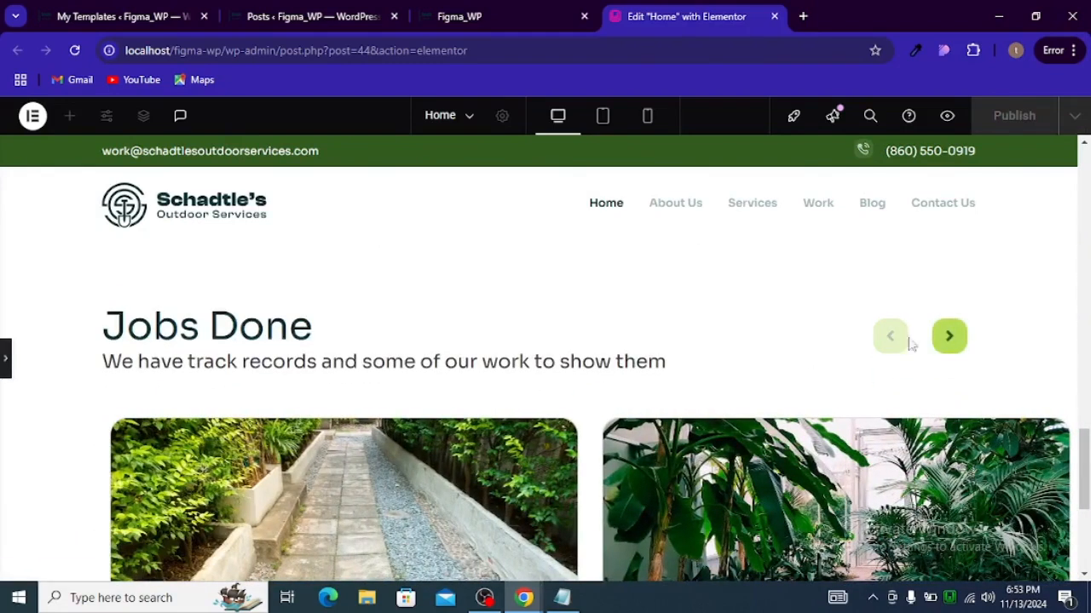
# Step: Preview the Jobs Done carousel in mobile view and test its arrows
pyautogui.click(647, 119)
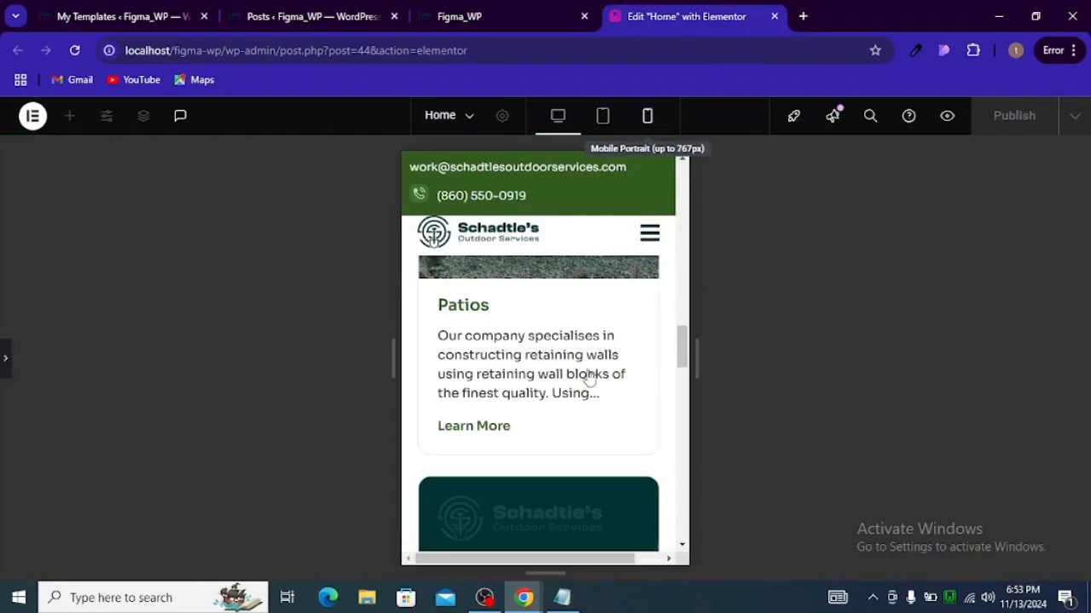
pyautogui.scroll(-3, 588, 384)
pyautogui.scroll(-6, 588, 384)
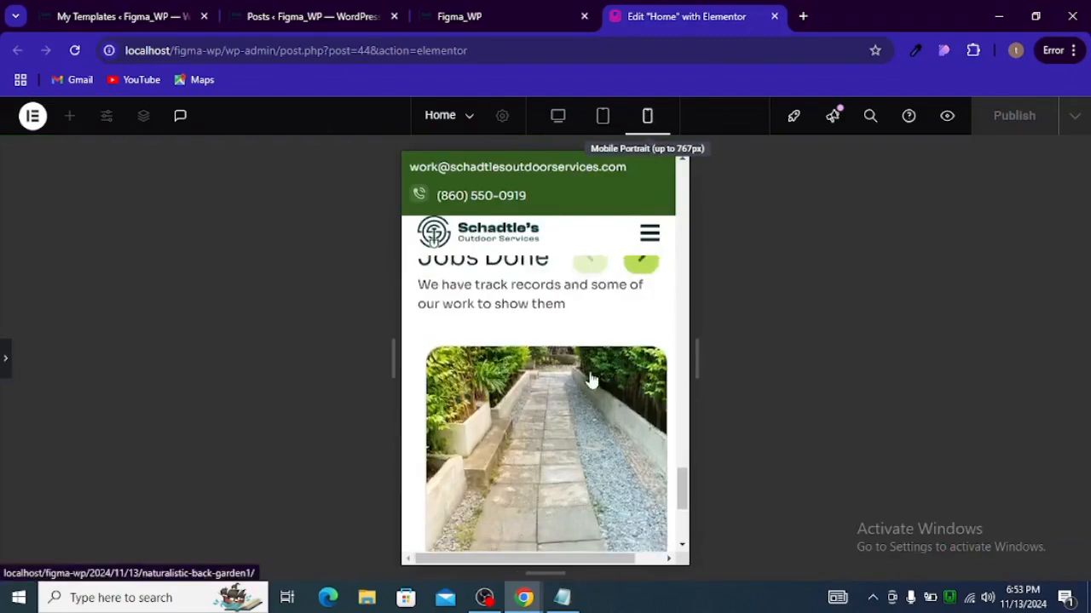
pyautogui.click(641, 277)
pyautogui.click(640, 277)
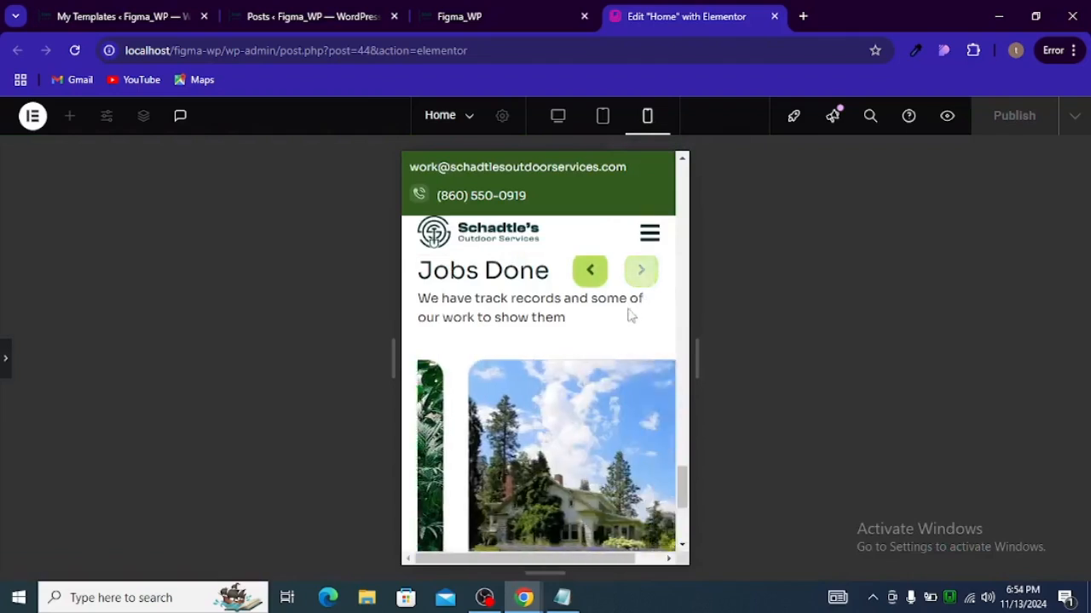
pyautogui.scroll(-2, 628, 315)
pyautogui.scroll(-1, 622, 333)
pyautogui.scroll(3, 616, 345)
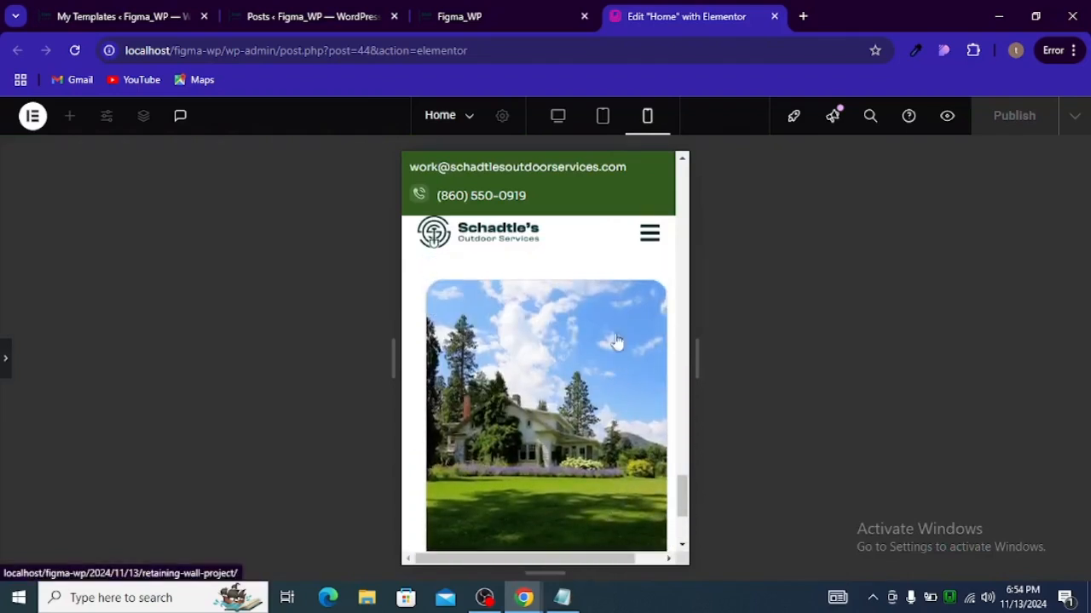
pyautogui.click(602, 352)
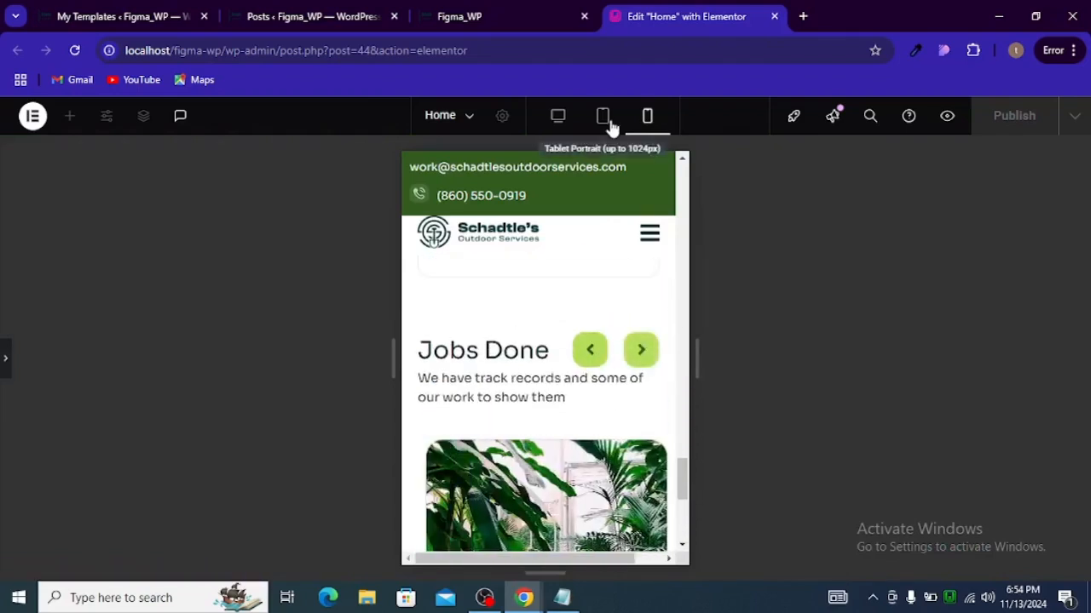
# Step: Test the carousel arrows in tablet view, reopen the editor panel and review the custom CSS
pyautogui.click(609, 123)
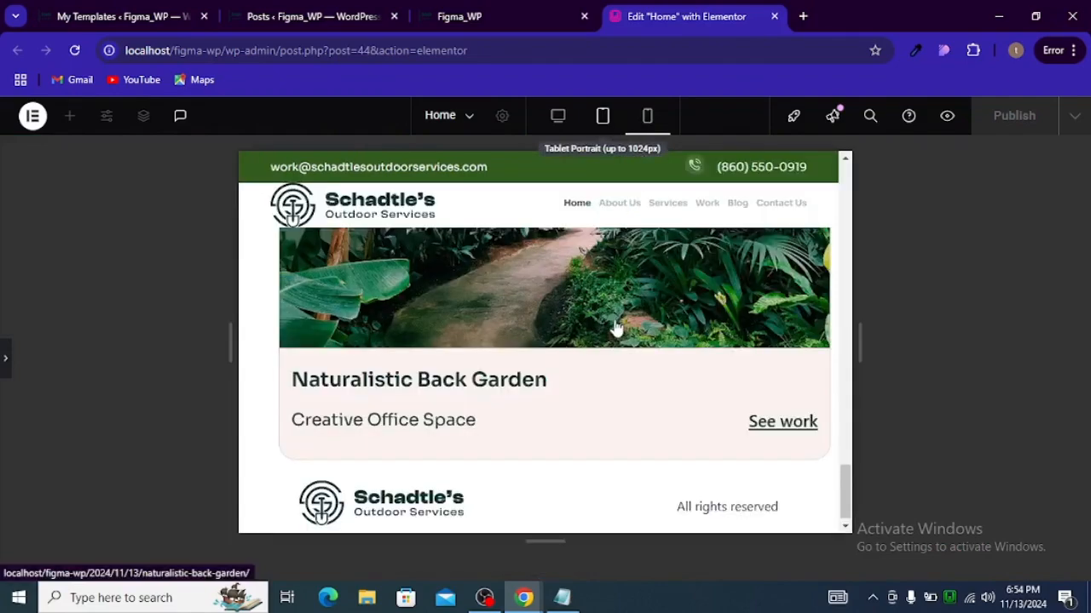
pyautogui.scroll(5, 616, 328)
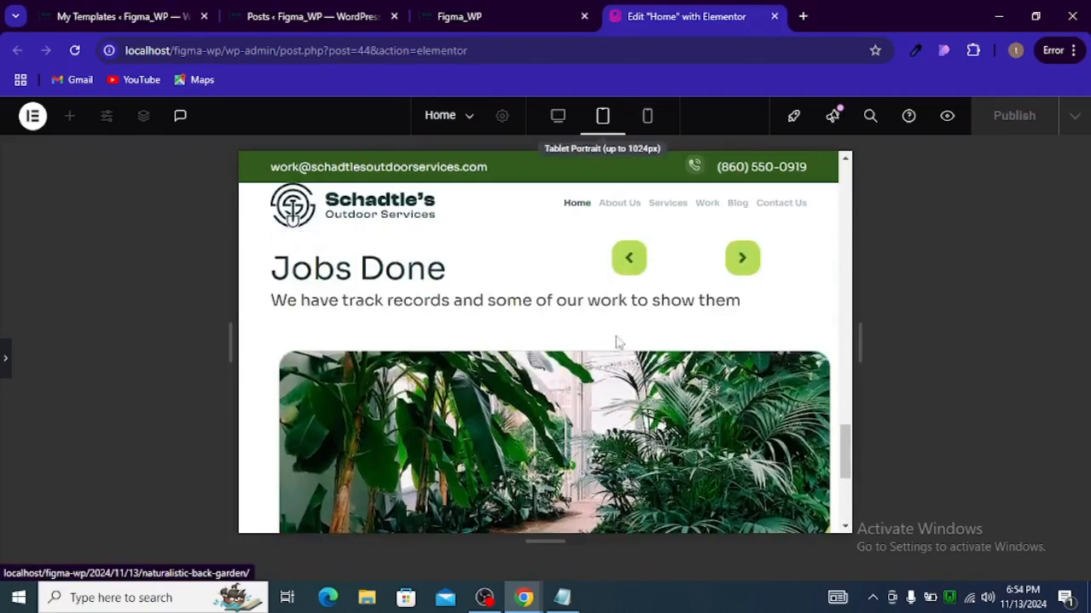
pyautogui.click(737, 259)
pyautogui.click(629, 269)
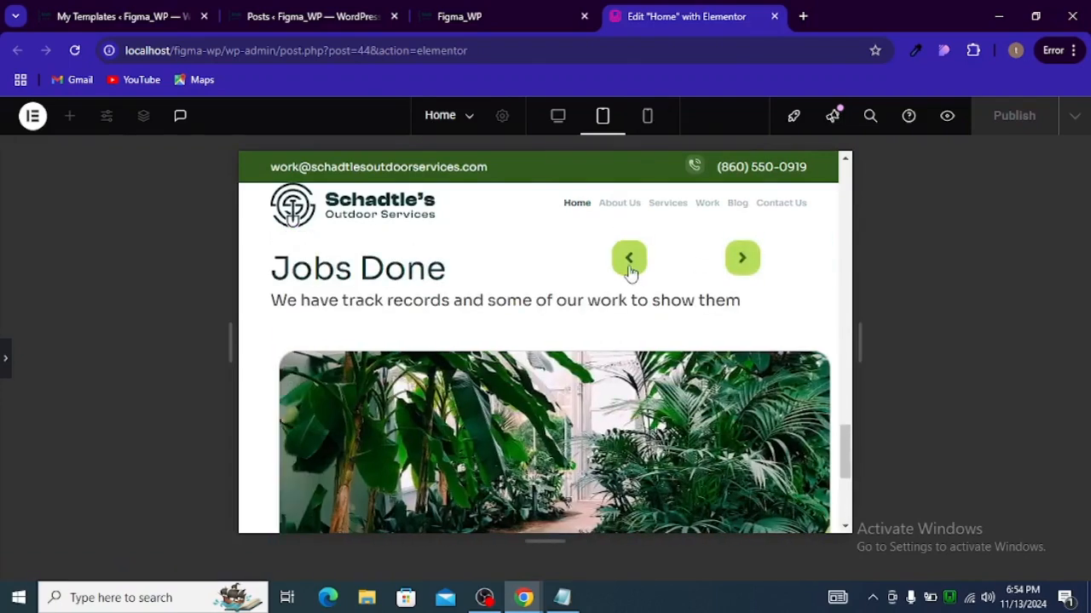
pyautogui.click(5, 368)
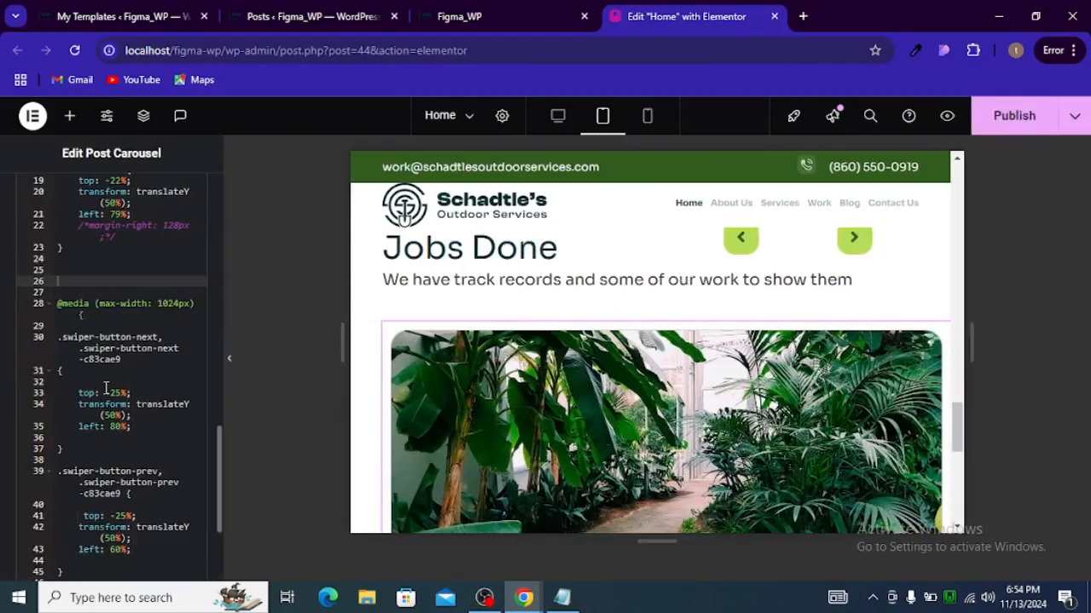
pyautogui.scroll(2, 111, 361)
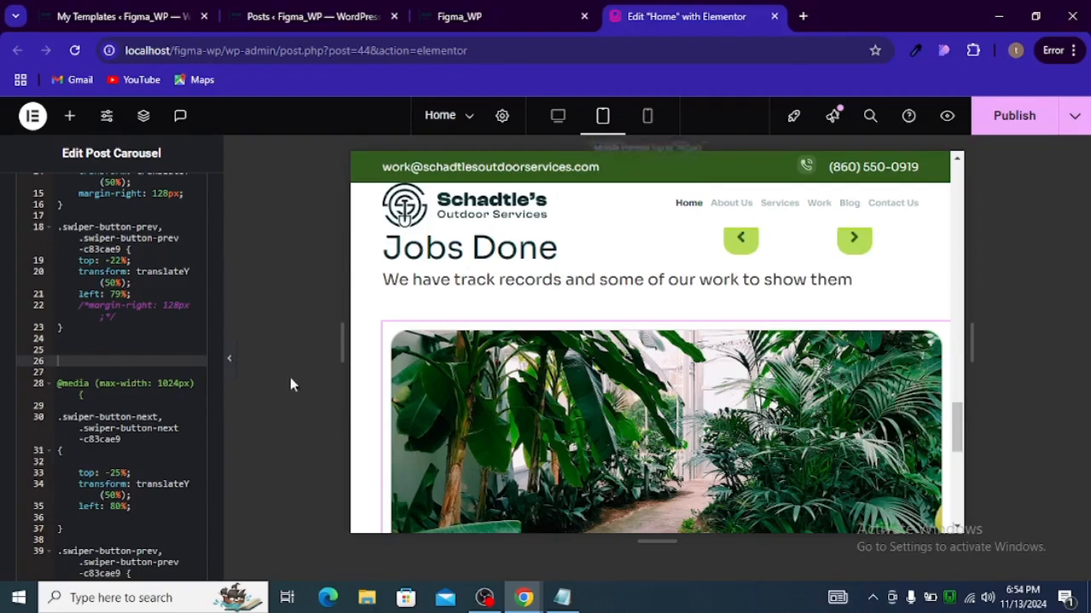
pyautogui.scroll(-5, 120, 369)
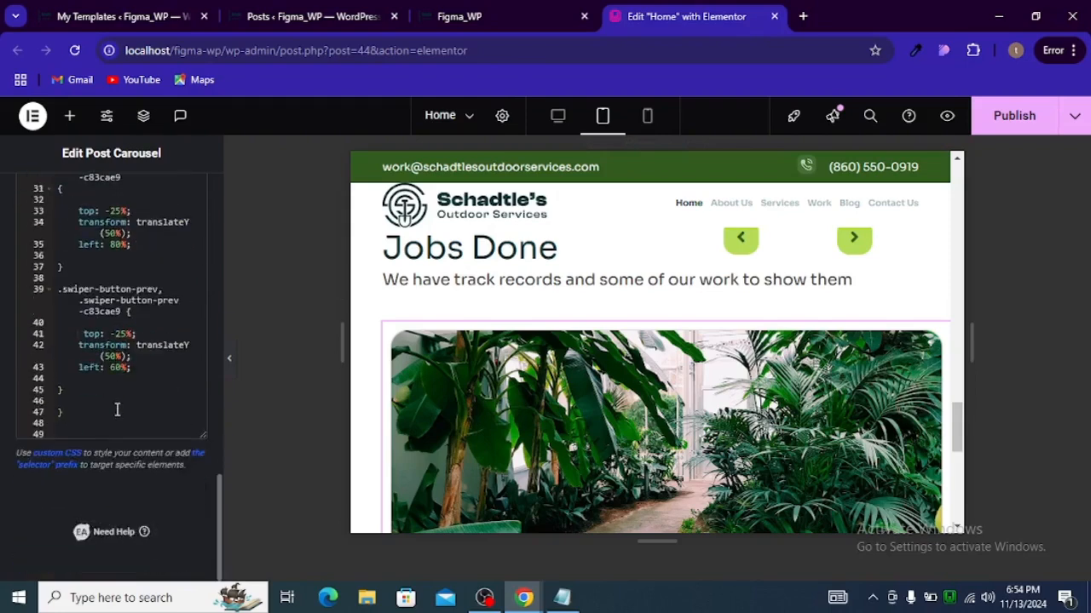
# Step: Delete the commented-out margin-right line from the first swiper-button-prev rule in the custom CSS
pyautogui.scroll(5, 116, 406)
pyautogui.click(124, 331)
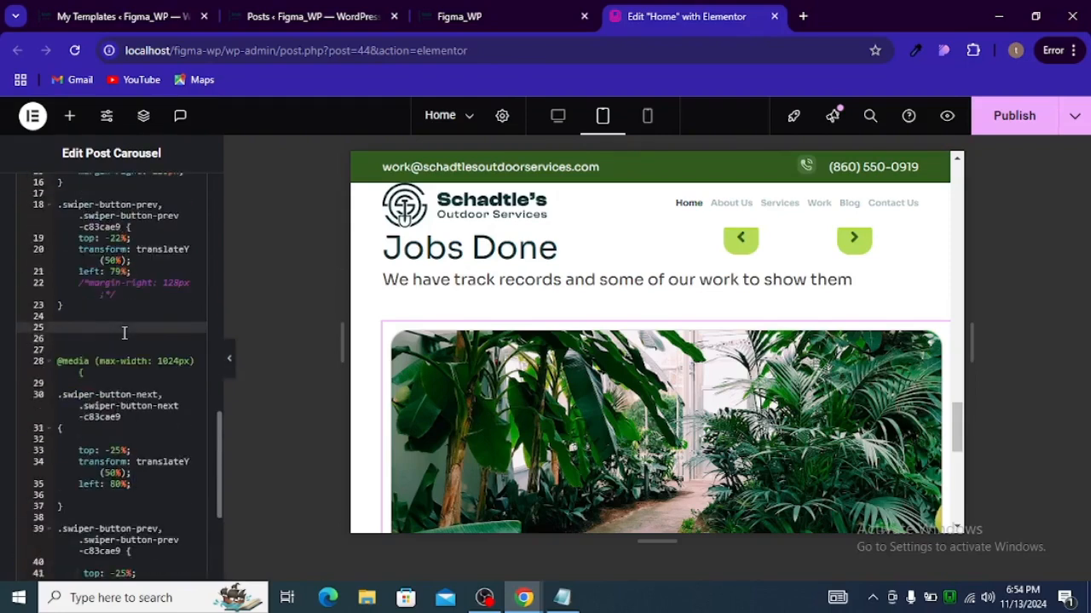
pyautogui.click(75, 284)
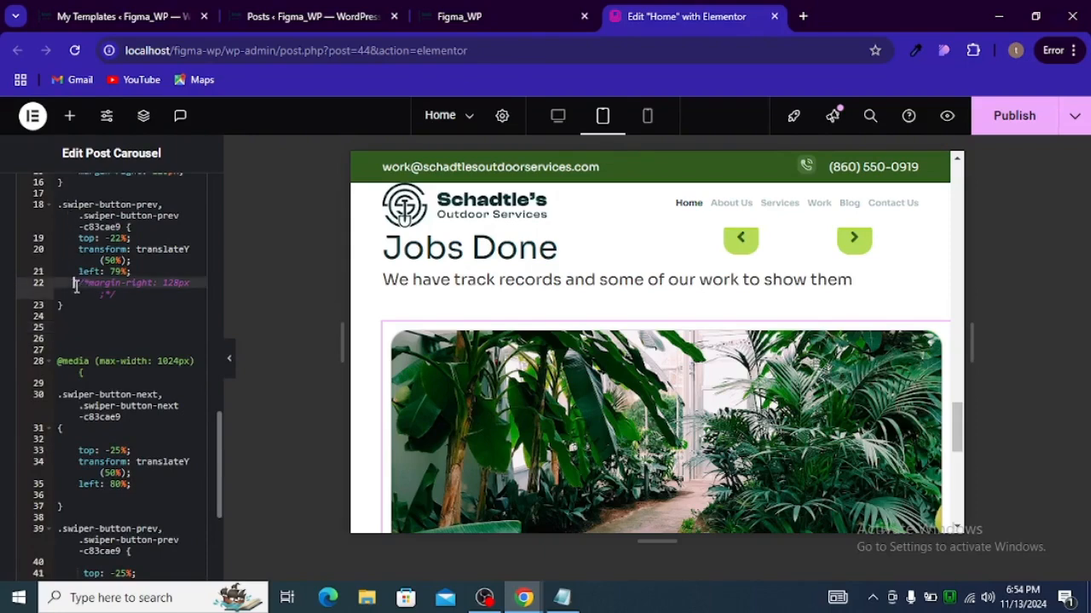
pyautogui.moveTo(75, 288); pyautogui.dragTo(127, 292)
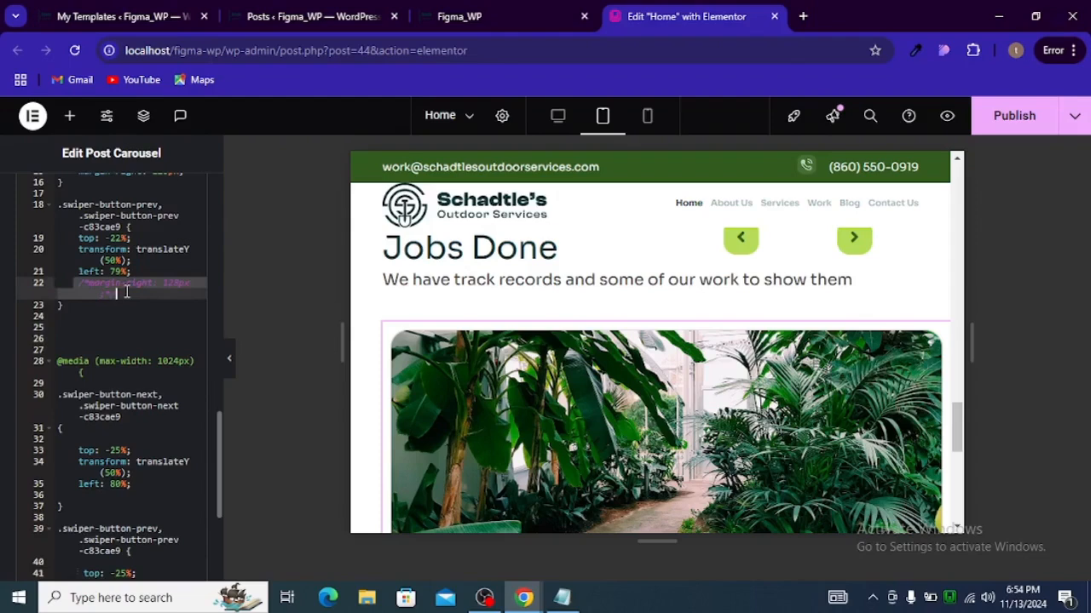
pyautogui.press('BackSpace')
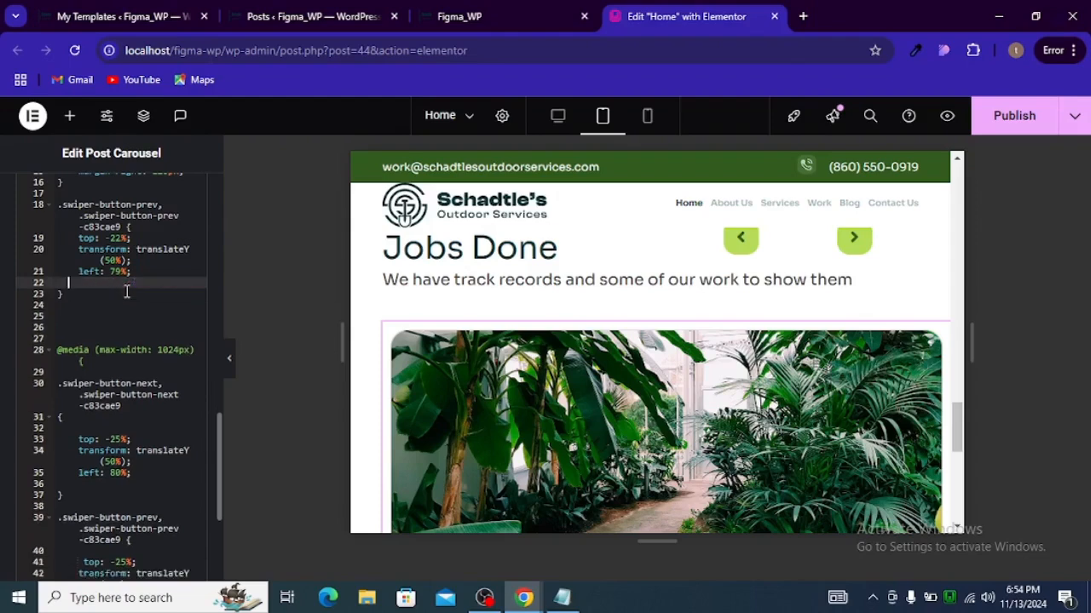
pyautogui.press('BackSpace')
pyautogui.press('BackSpace')
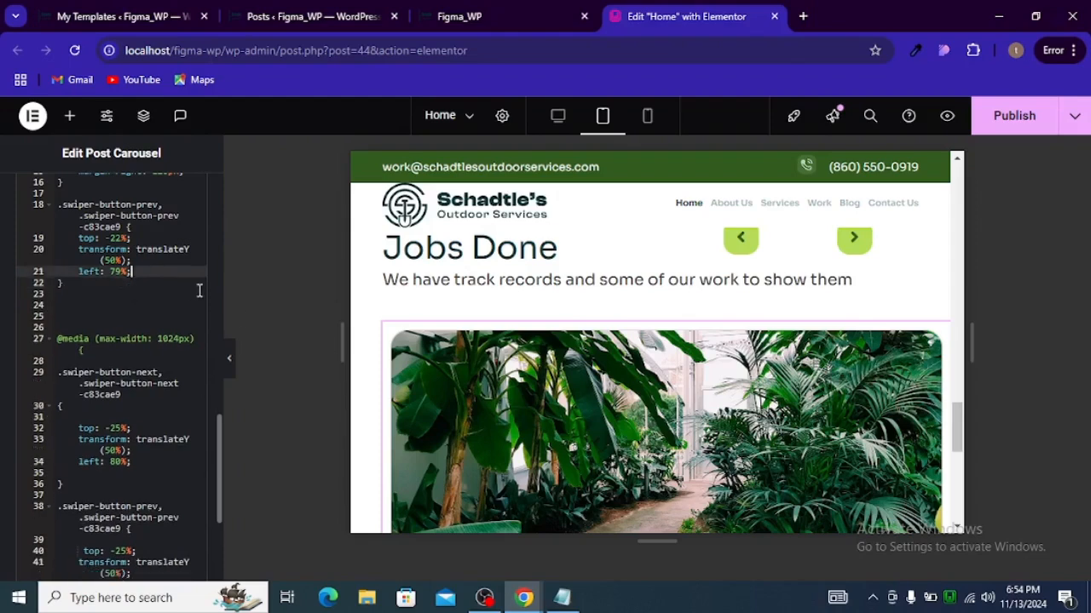
pyautogui.scroll(-2, 97, 337)
pyautogui.scroll(-2, 102, 339)
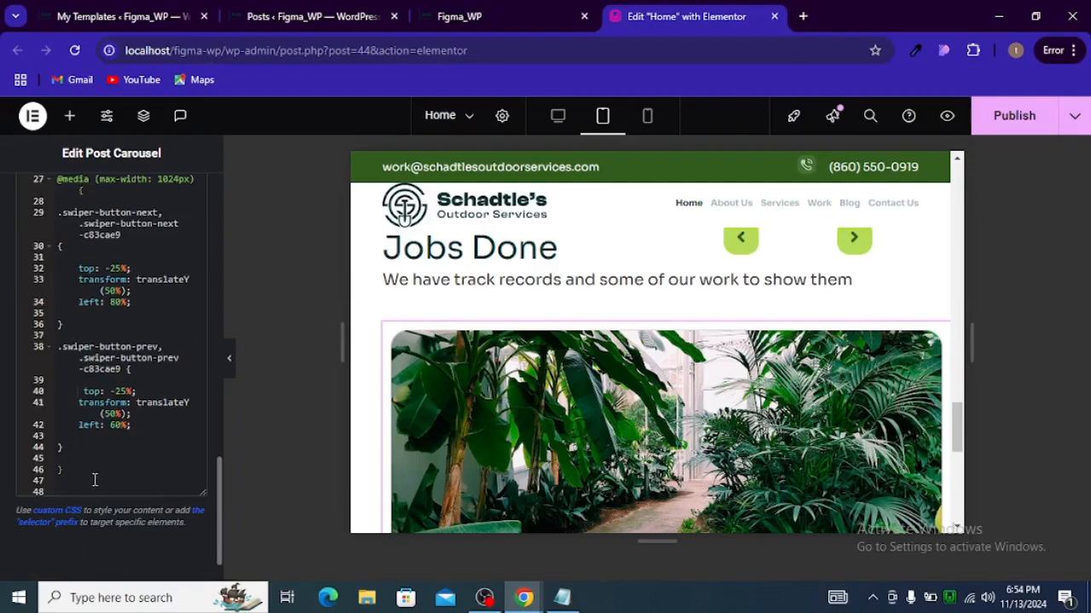
pyautogui.scroll(4, 95, 427)
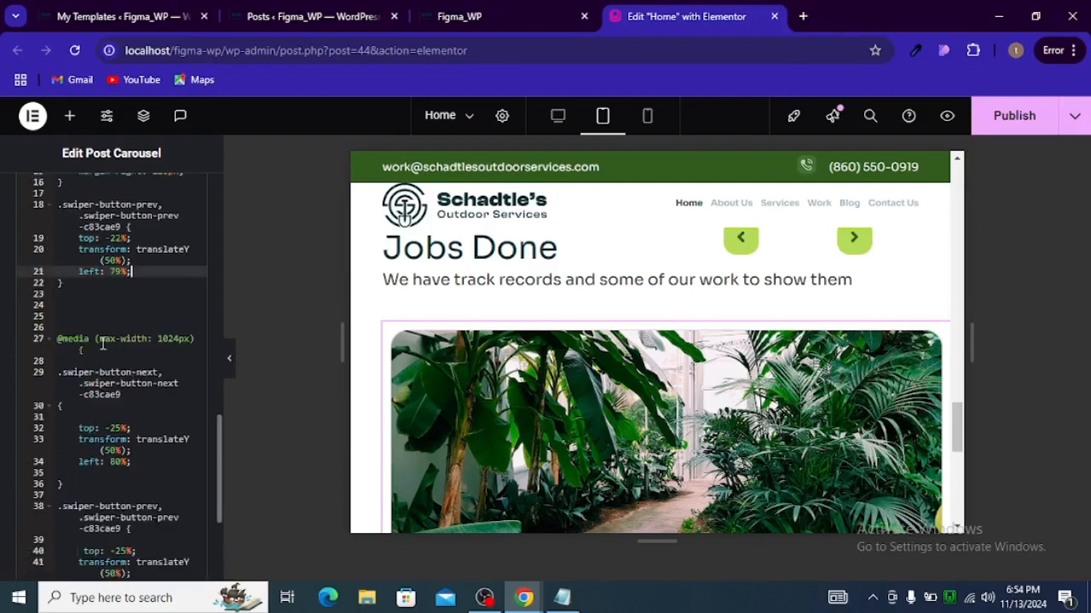
pyautogui.click(126, 313)
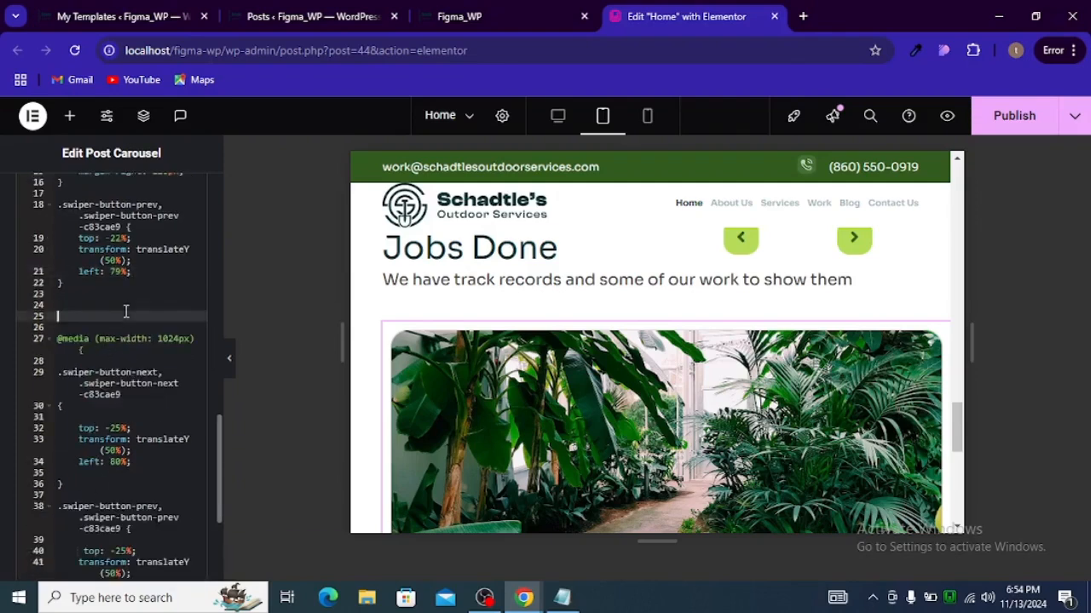
pyautogui.write('@')
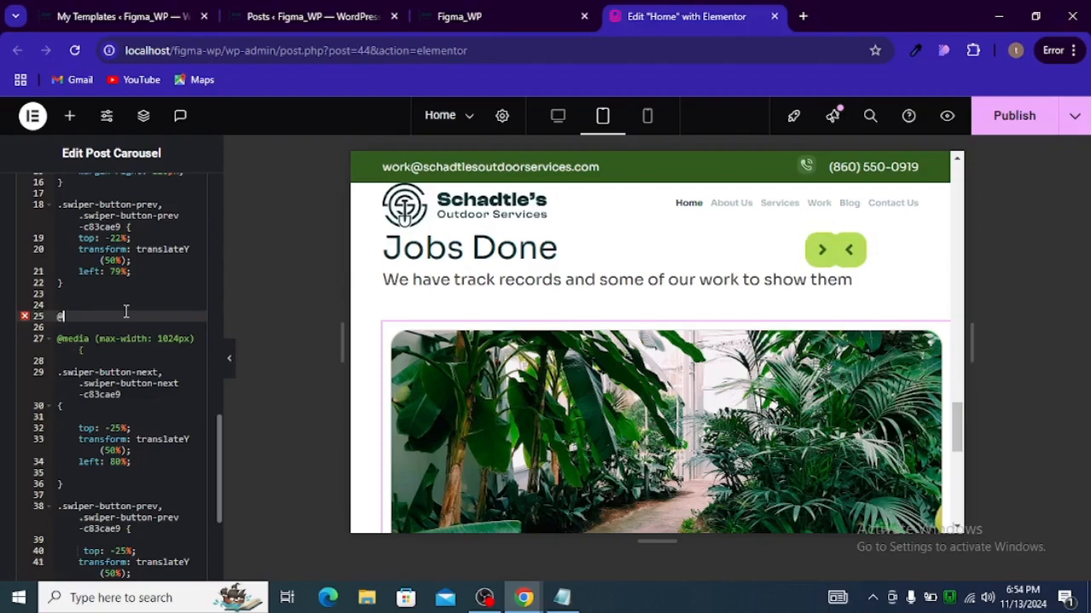
pyautogui.press('BackSpace')
pyautogui.press('super+v')
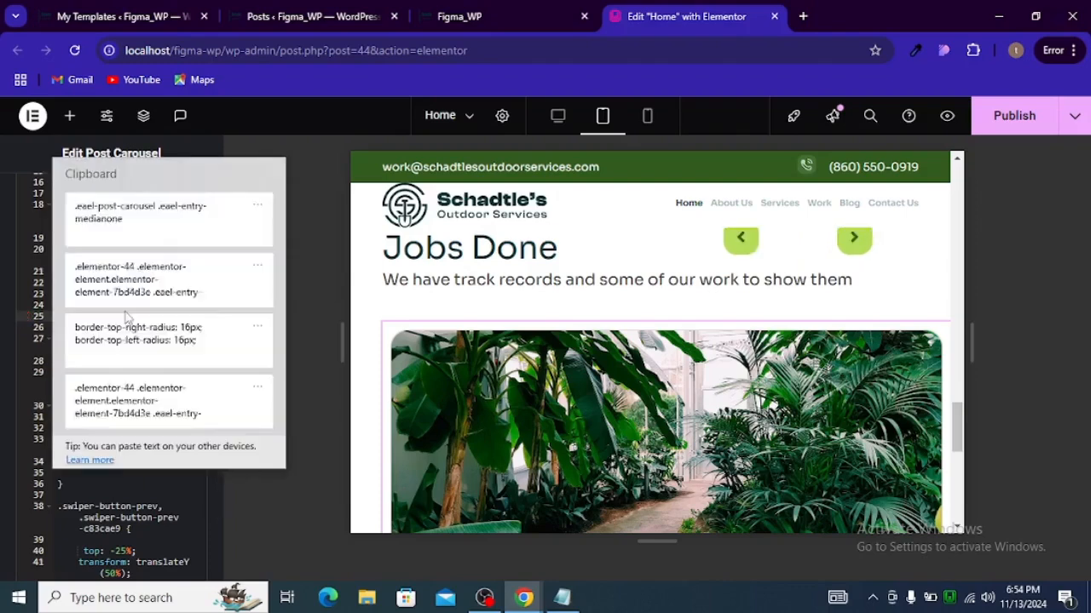
pyautogui.press('Escape')
pyautogui.write('@media (max-width: 767px) {')
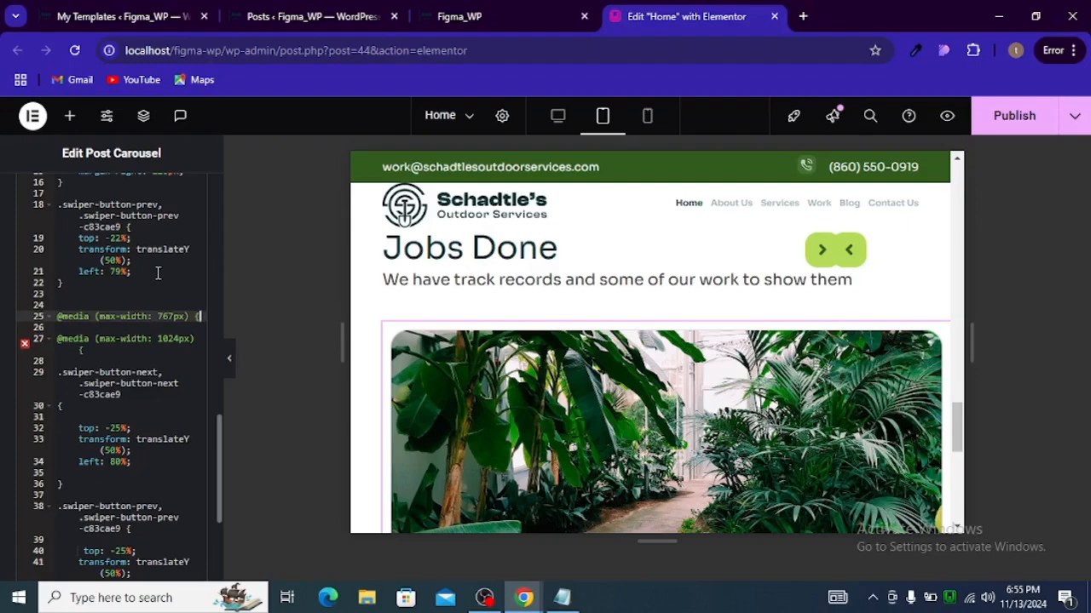
pyautogui.click(485, 597)
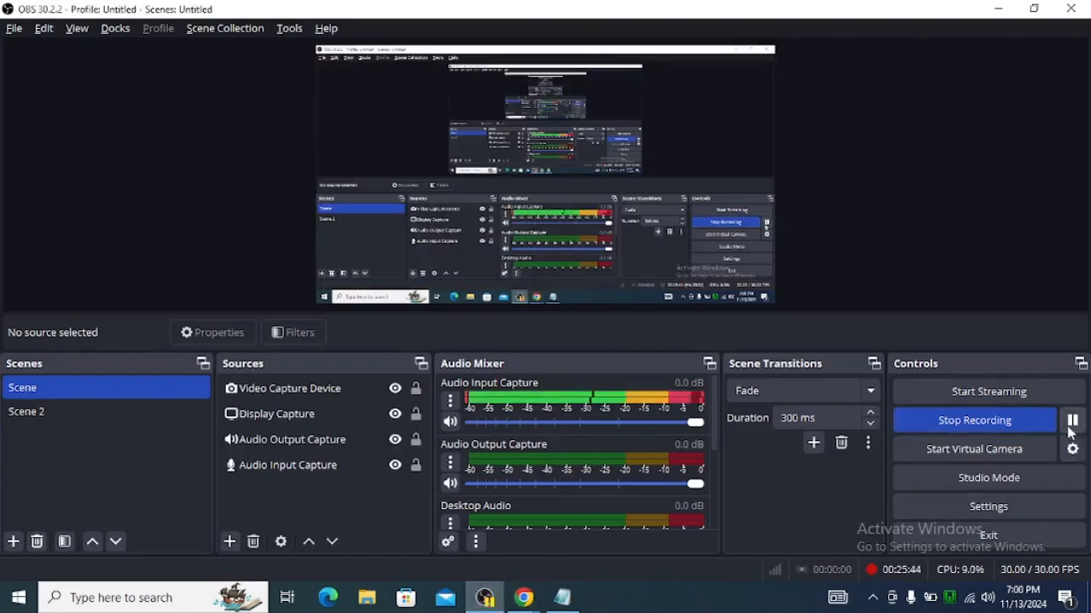
pyautogui.moveTo(534, 603)
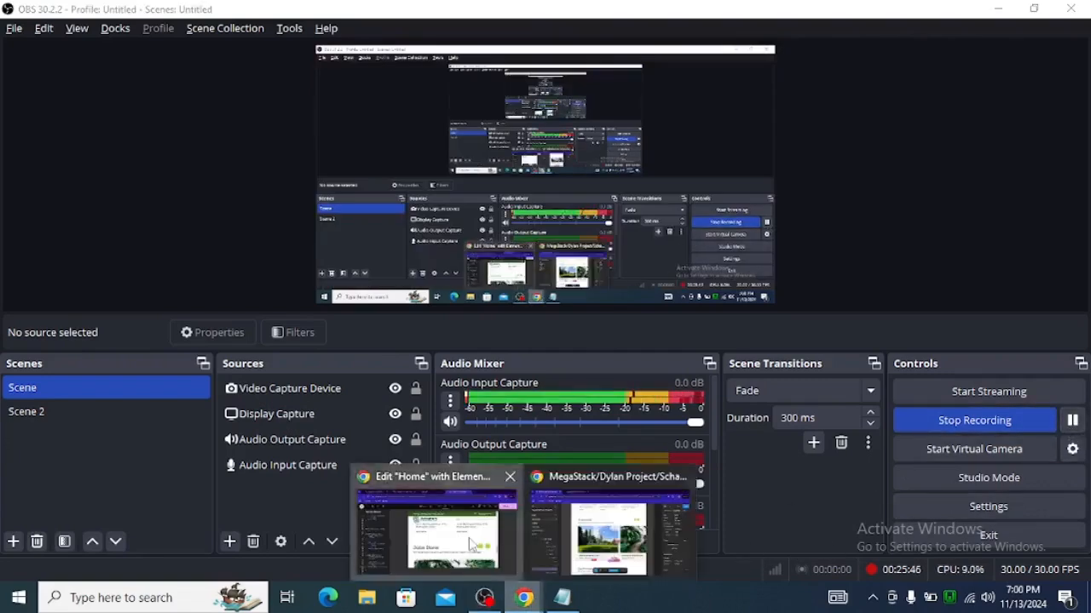
pyautogui.click(435, 528)
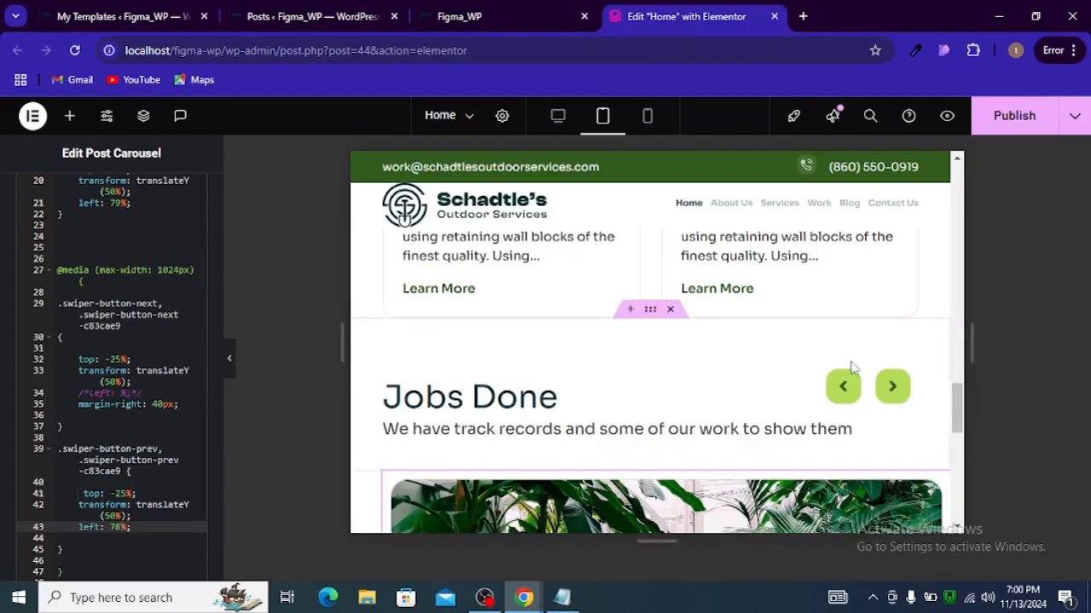
# Step: Delete the commented-out left line from the swiper-button-next rule inside the 1024px media query
pyautogui.scroll(2, 854, 356)
pyautogui.scroll(-2, 855, 356)
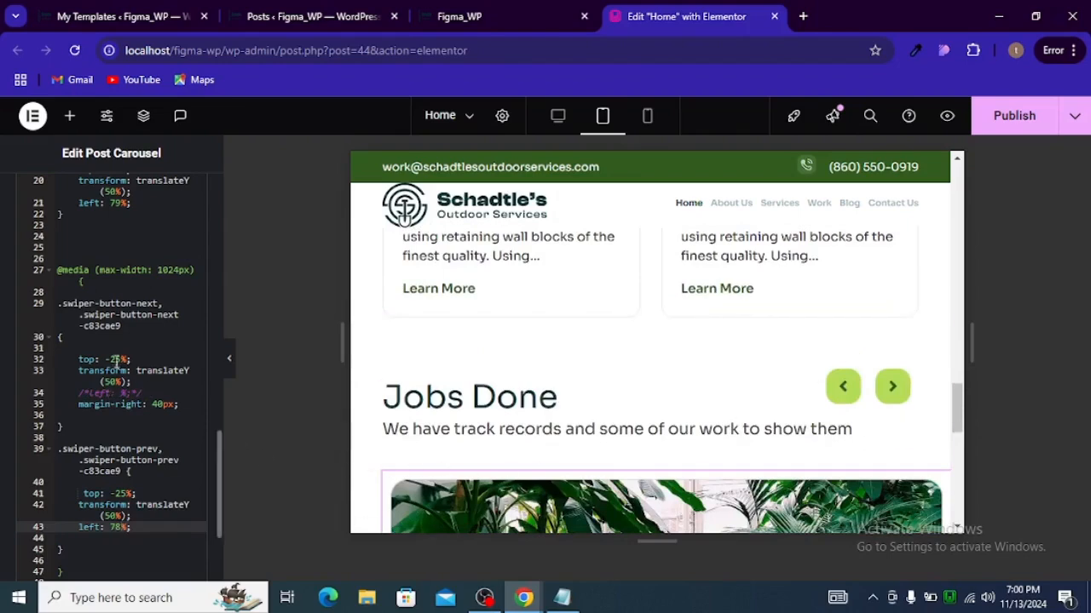
pyautogui.click(144, 393)
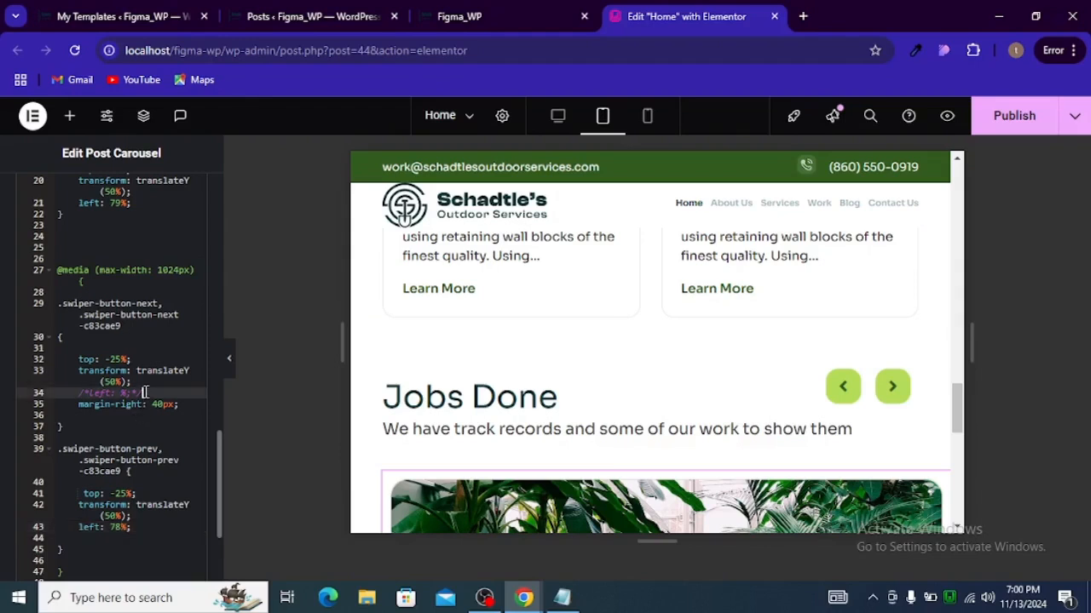
pyautogui.doubleClick(144, 393)
pyautogui.press('BackSpace')
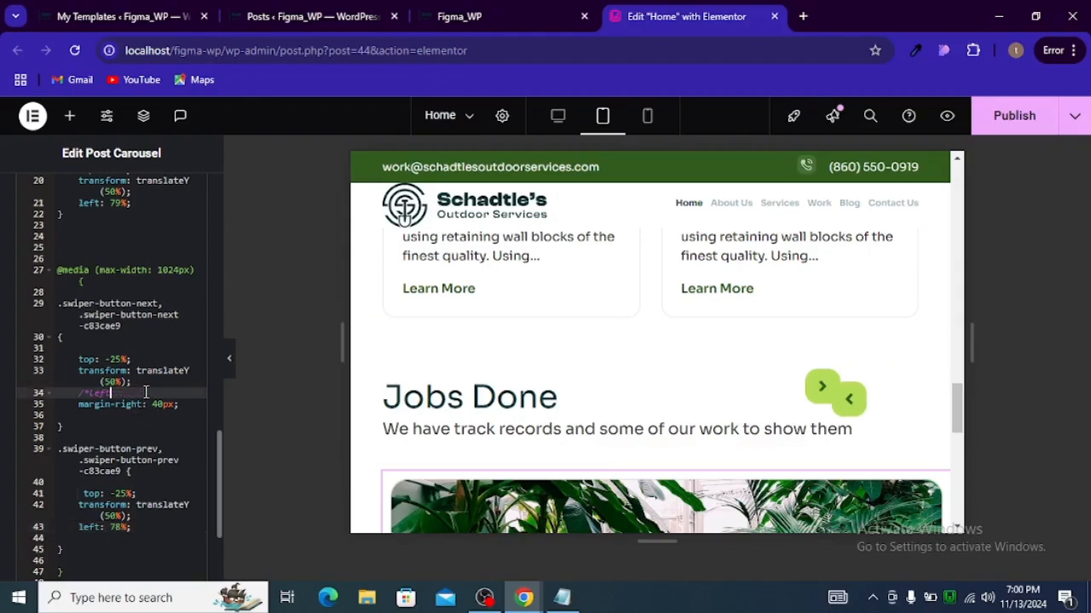
pyautogui.press('BackSpace')
pyautogui.press('BackSpace')
pyautogui.press('BackSpace')
pyautogui.press('BackSpace')
pyautogui.press('BackSpace')
pyautogui.press('BackSpace')
pyautogui.press('BackSpace')
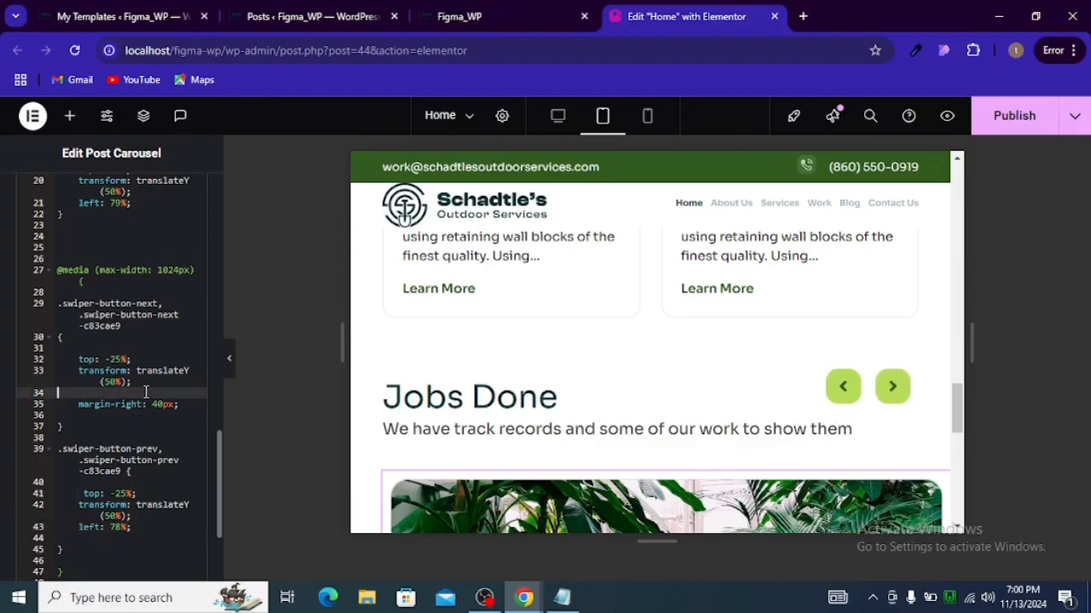
pyautogui.press('BackSpace')
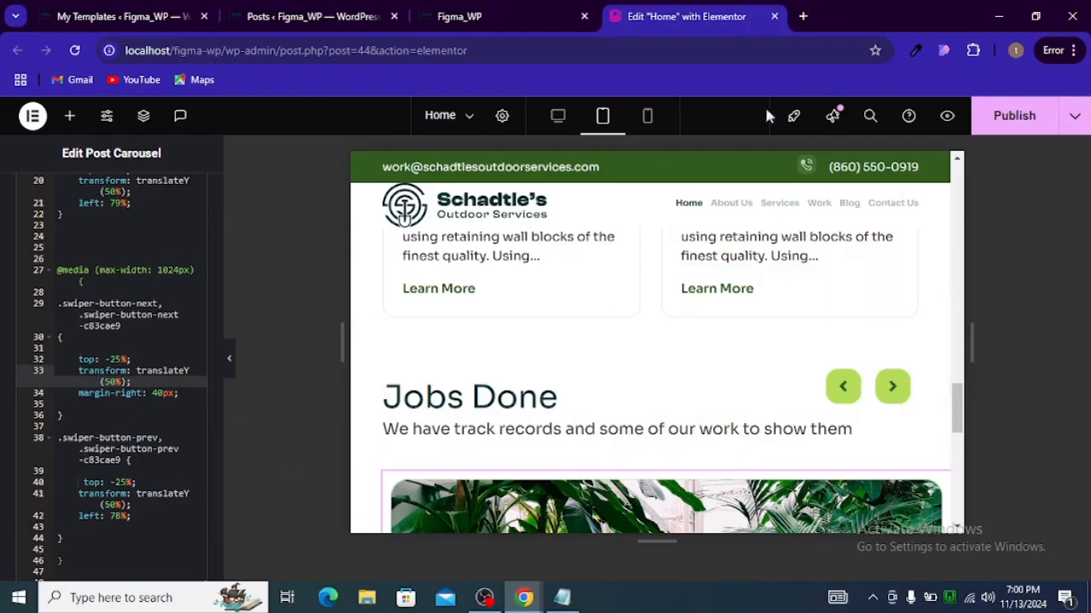
pyautogui.click(648, 116)
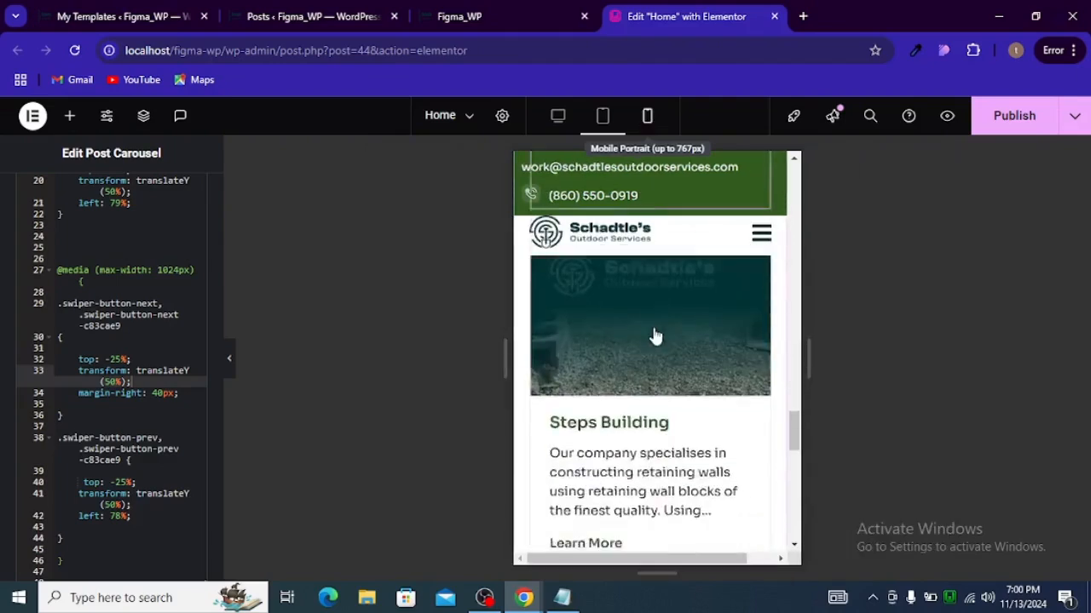
pyautogui.scroll(-5, 654, 336)
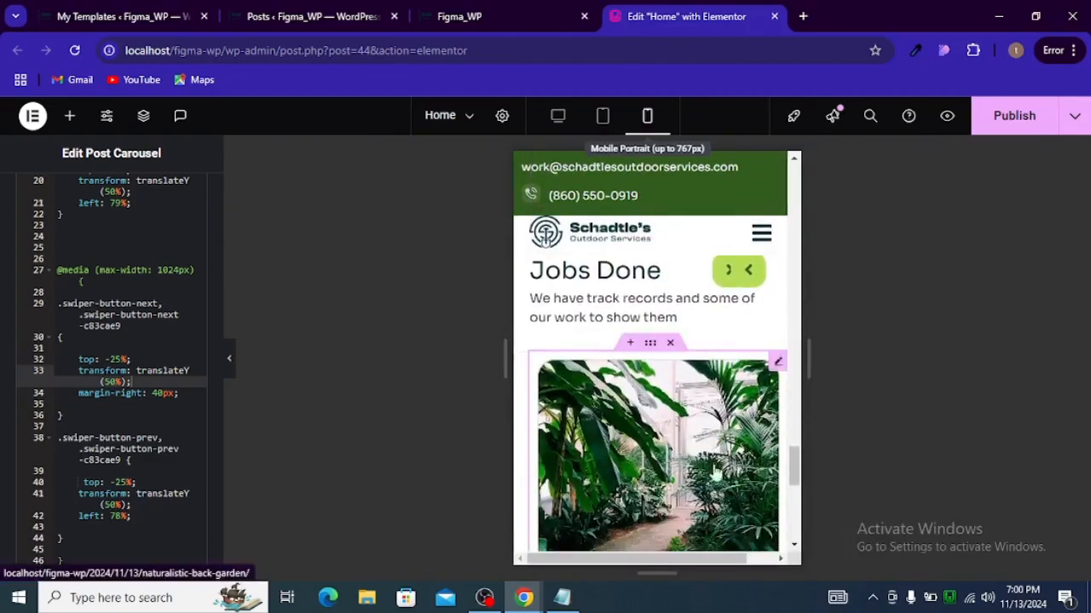
pyautogui.scroll(1, 714, 473)
pyautogui.scroll(-2, 128, 413)
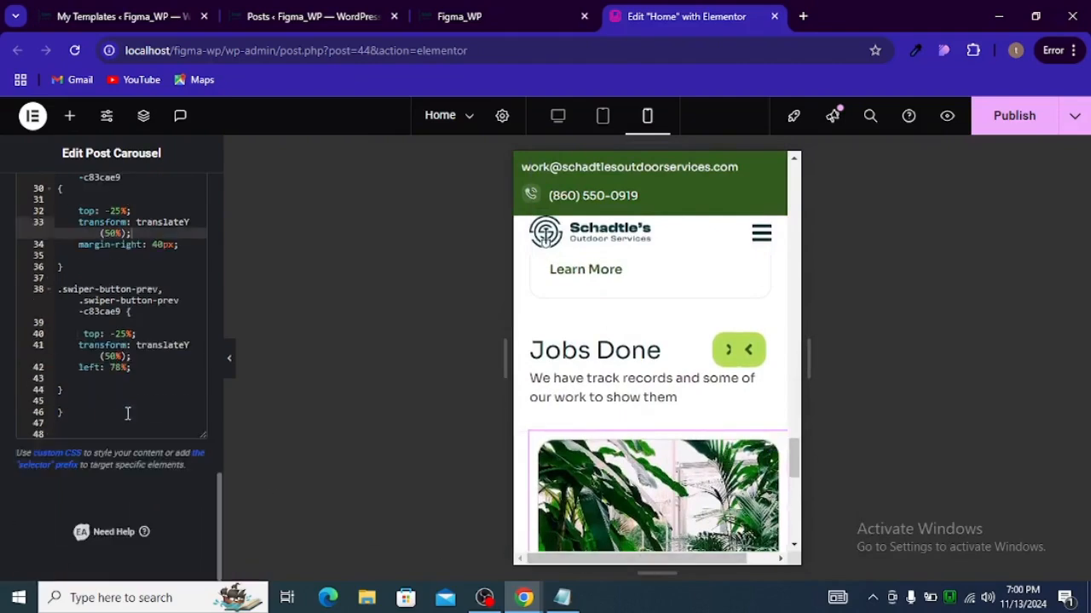
pyautogui.click(119, 420)
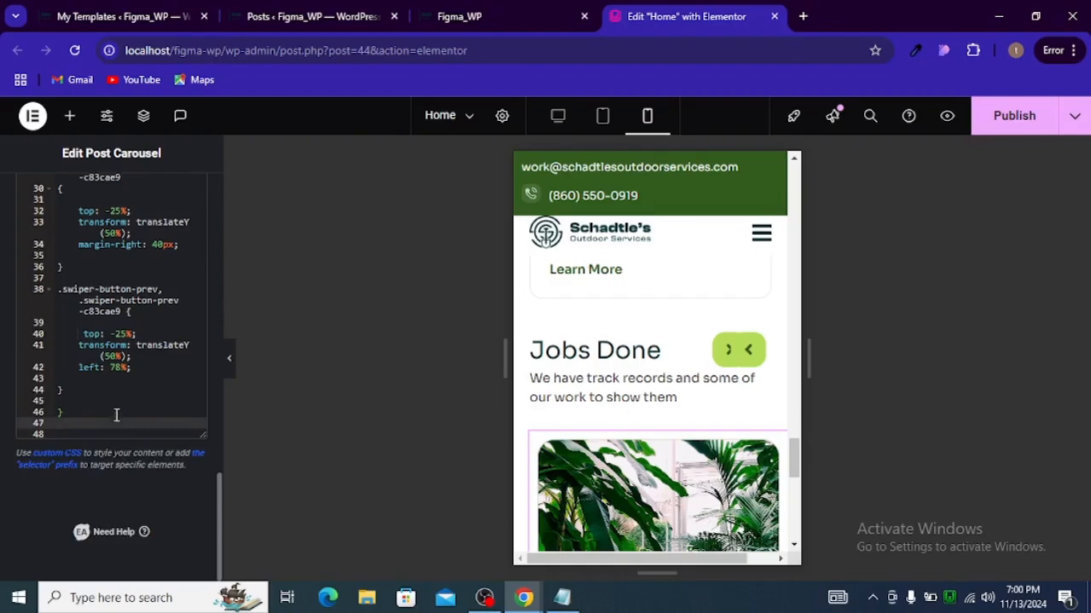
pyautogui.press('Return')
pyautogui.press('Return')
pyautogui.click(561, 597)
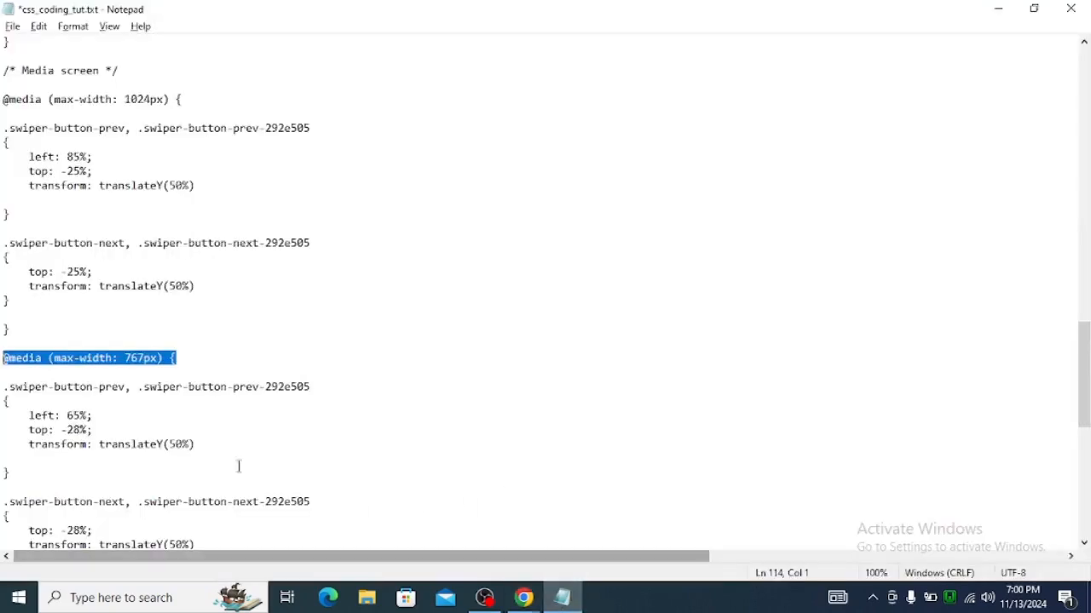
pyautogui.hotkey('alt', 'Tab')
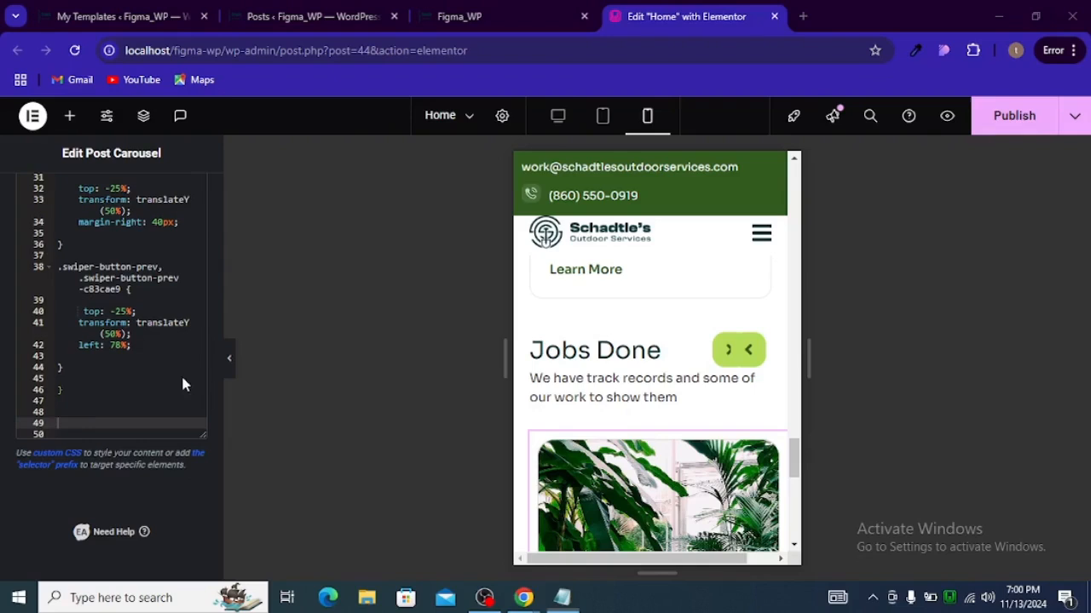
pyautogui.write('@media (max-width: 767px) {')
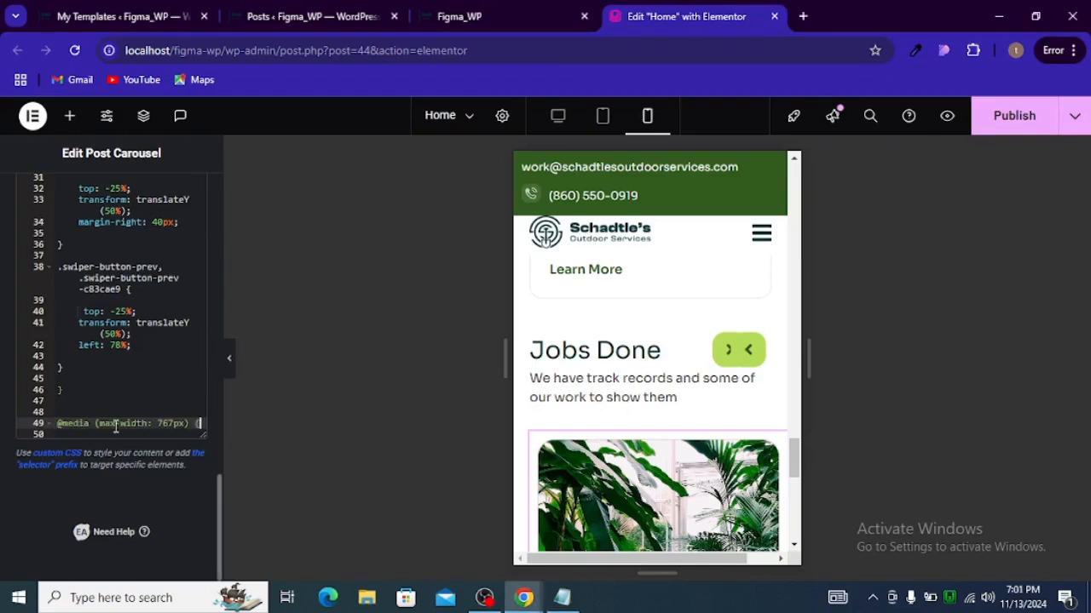
pyautogui.write('}')
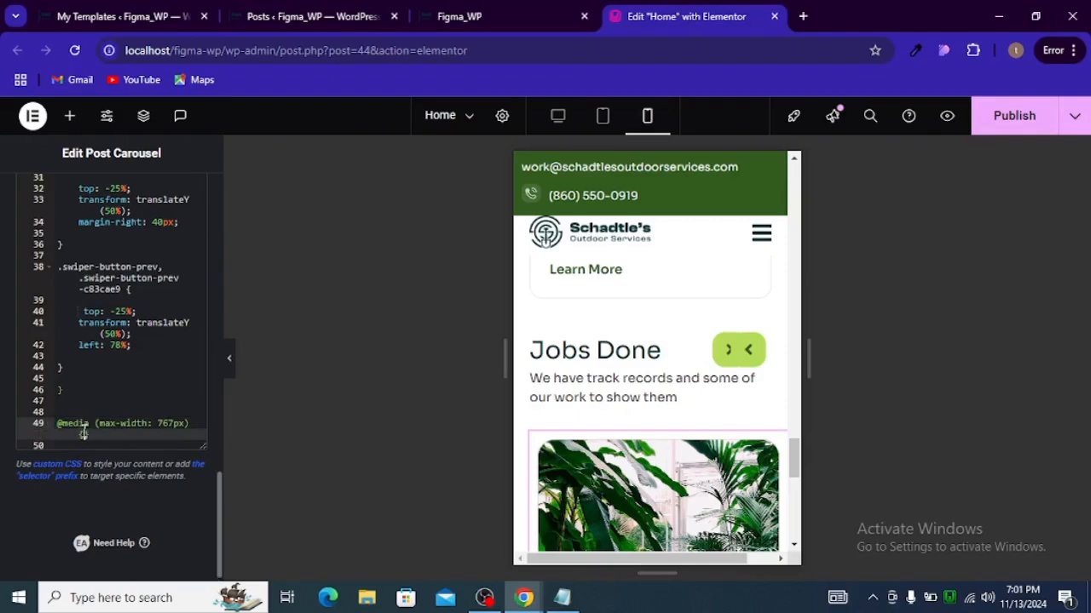
pyautogui.click(83, 434)
pyautogui.press('Return')
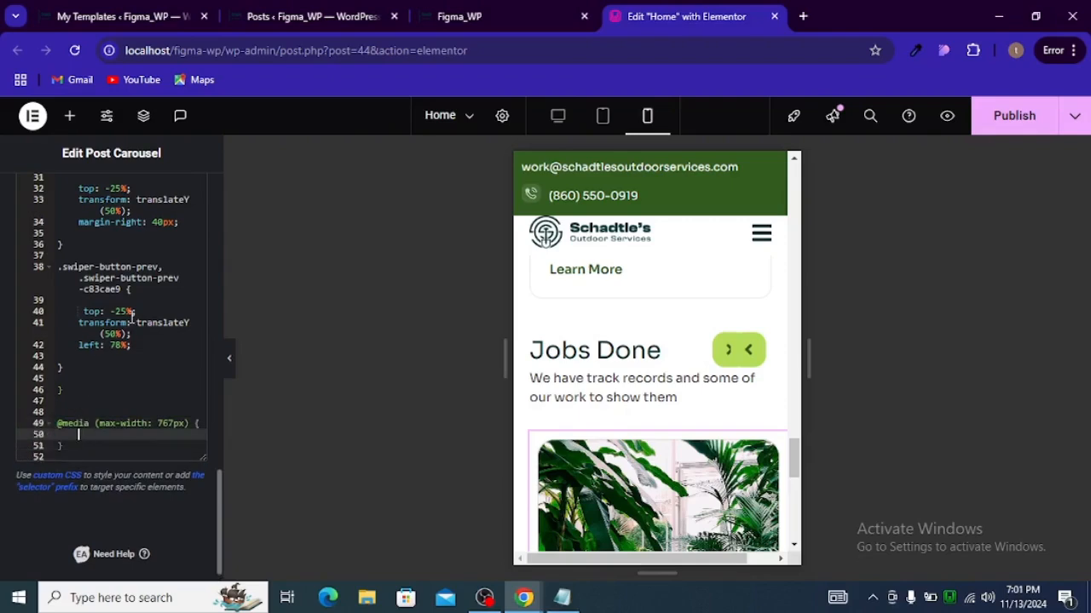
# Step: Copy the 1024px swiper-button-prev rule and paste it inside the new 767px media query
pyautogui.moveTo(75, 368); pyautogui.dragTo(30, 264)
pyautogui.hotkey('ctrl', 'c')
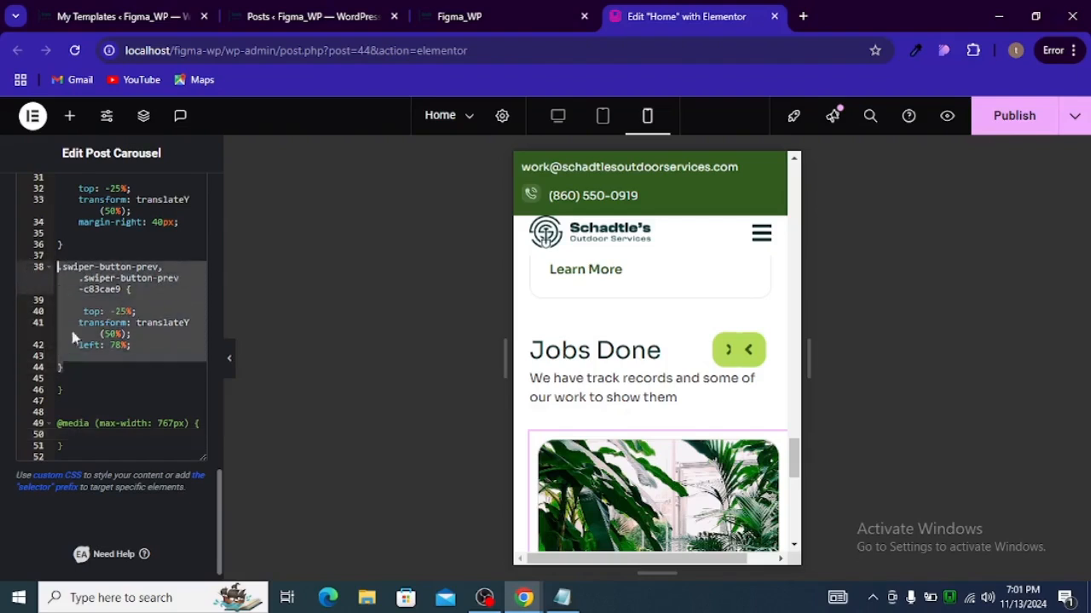
pyautogui.click(107, 433)
pyautogui.hotkey('ctrl', 'v')
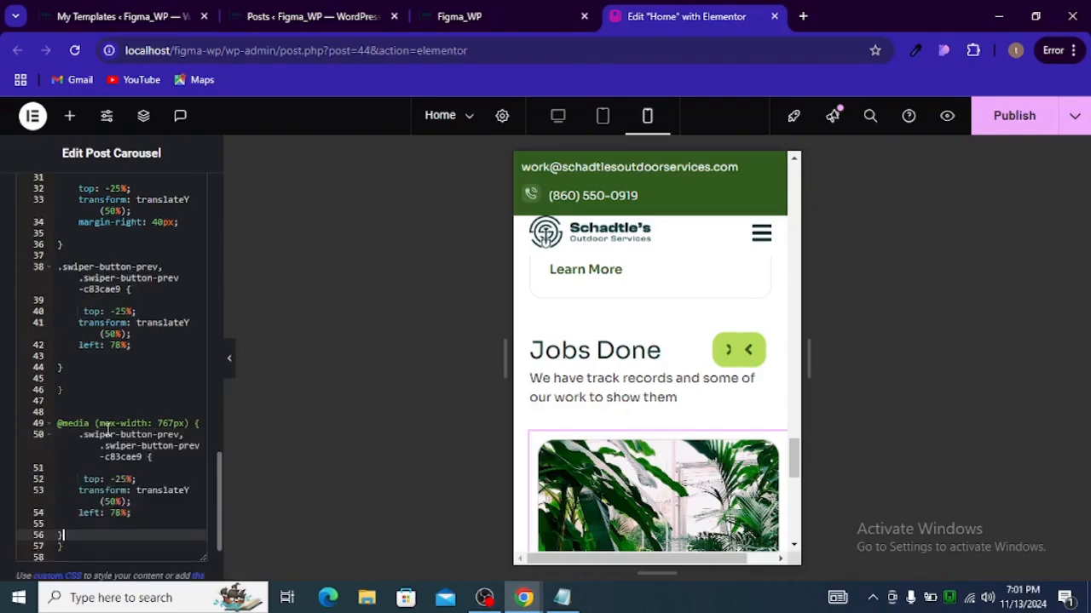
# Step: Set the left offset of the prev arrow rule in the 767px block to 55%
pyautogui.click(120, 513)
pyautogui.press('BackSpace')
pyautogui.press('BackSpace')
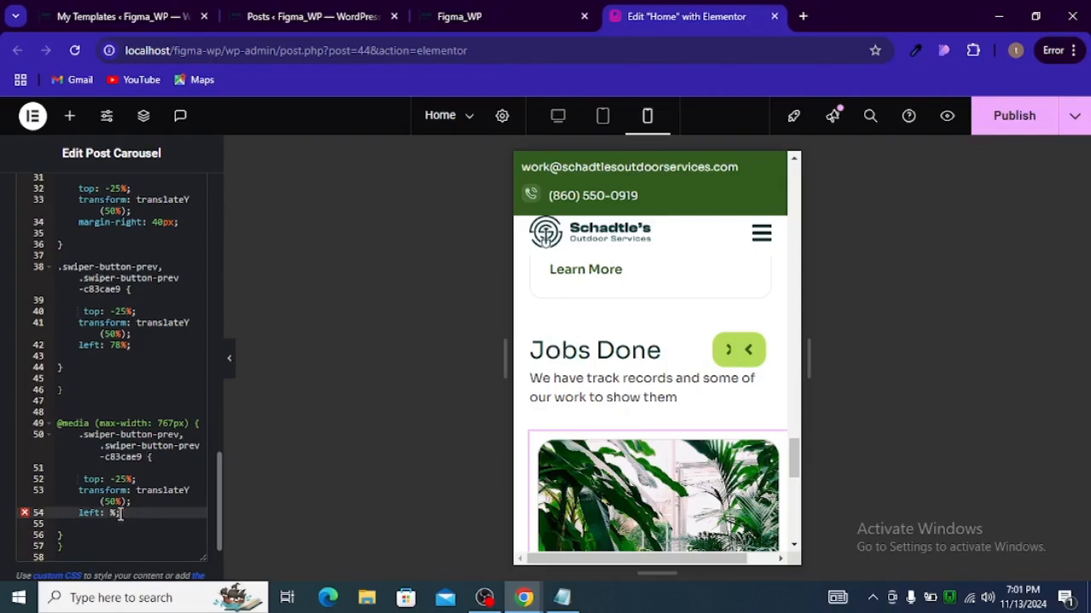
pyautogui.write('60')
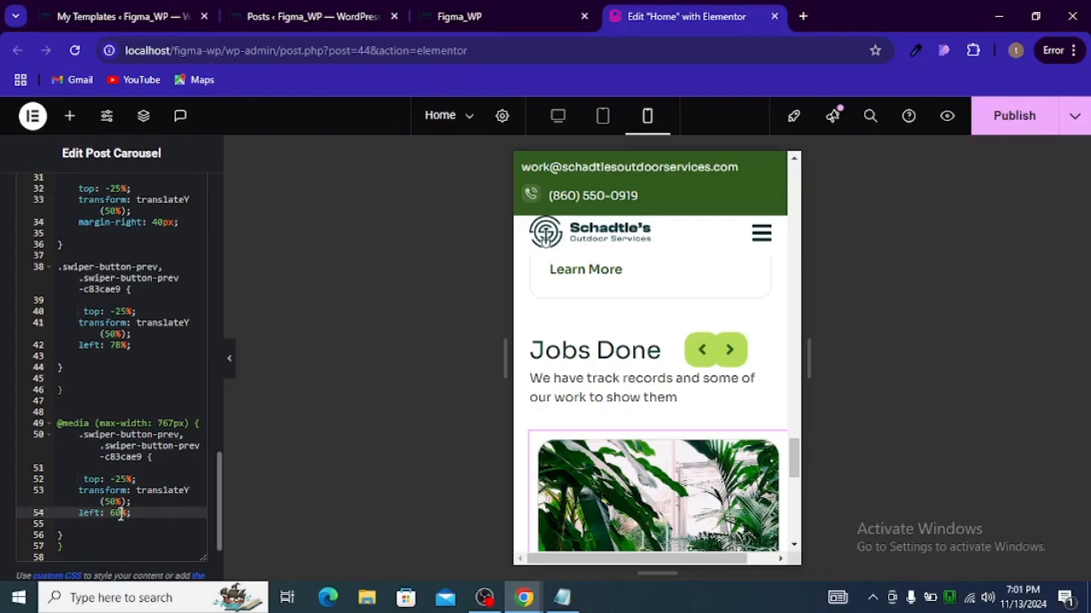
pyautogui.press('BackSpace')
pyautogui.press('BackSpace')
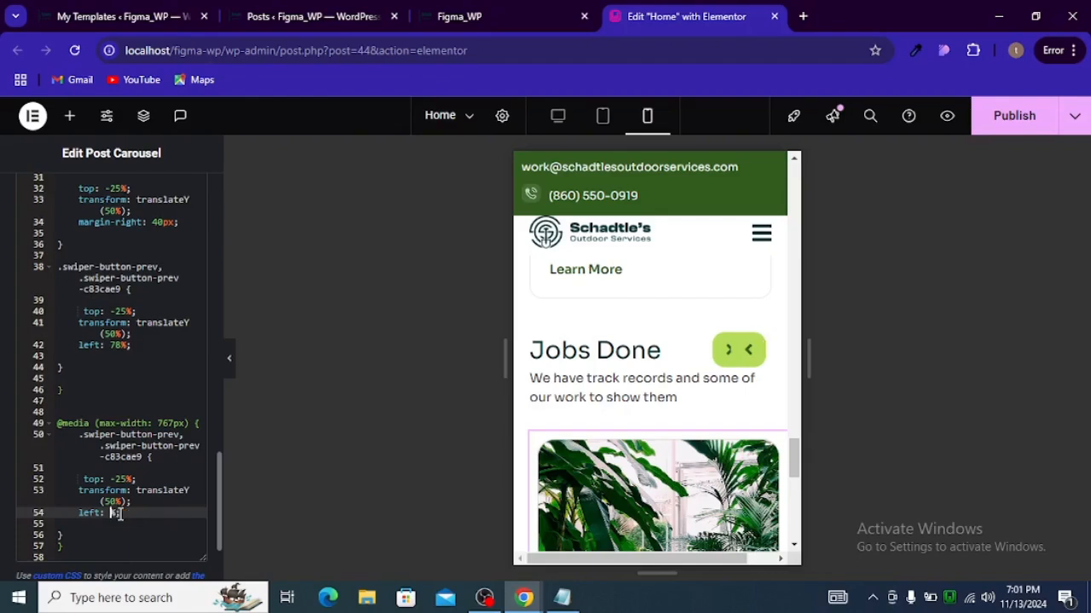
pyautogui.write('50')
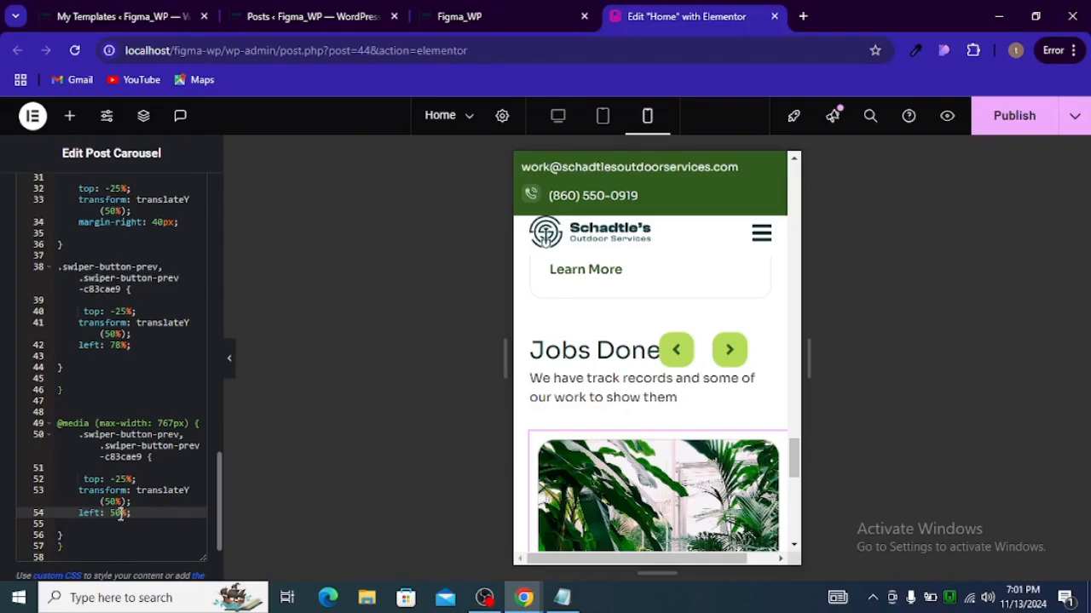
pyautogui.press('BackSpace')
pyautogui.press('BackSpace')
pyautogui.write('55')
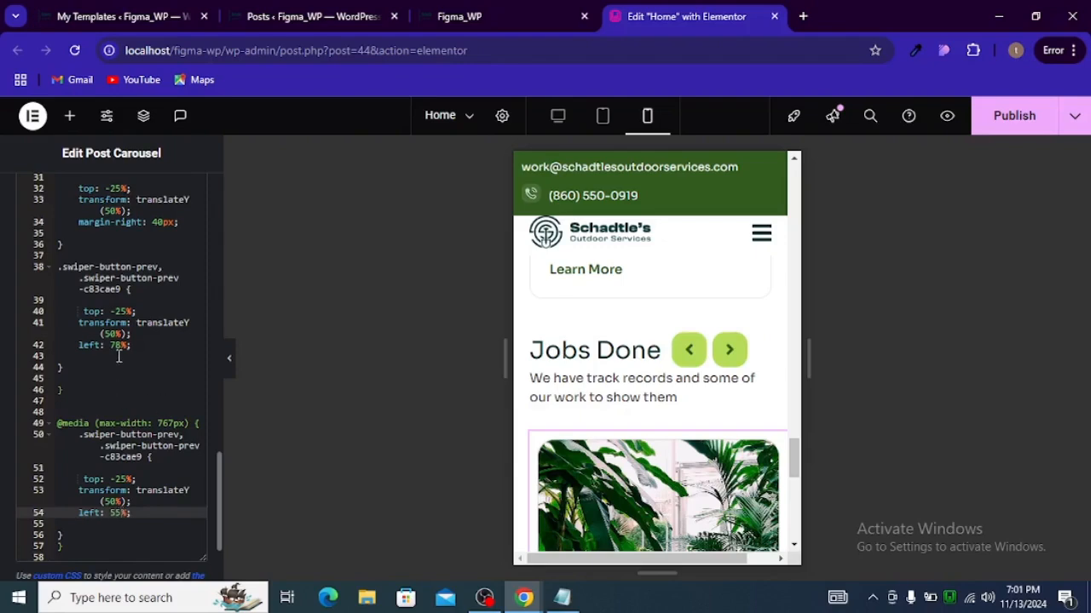
# Step: Copy the swiper-button-next rule from the 1024px media query and paste it into the 767px media query
pyautogui.scroll(3, 119, 357)
pyautogui.moveTo(74, 403); pyautogui.dragTo(40, 284)
pyautogui.hotkey('ctrl', 'c')
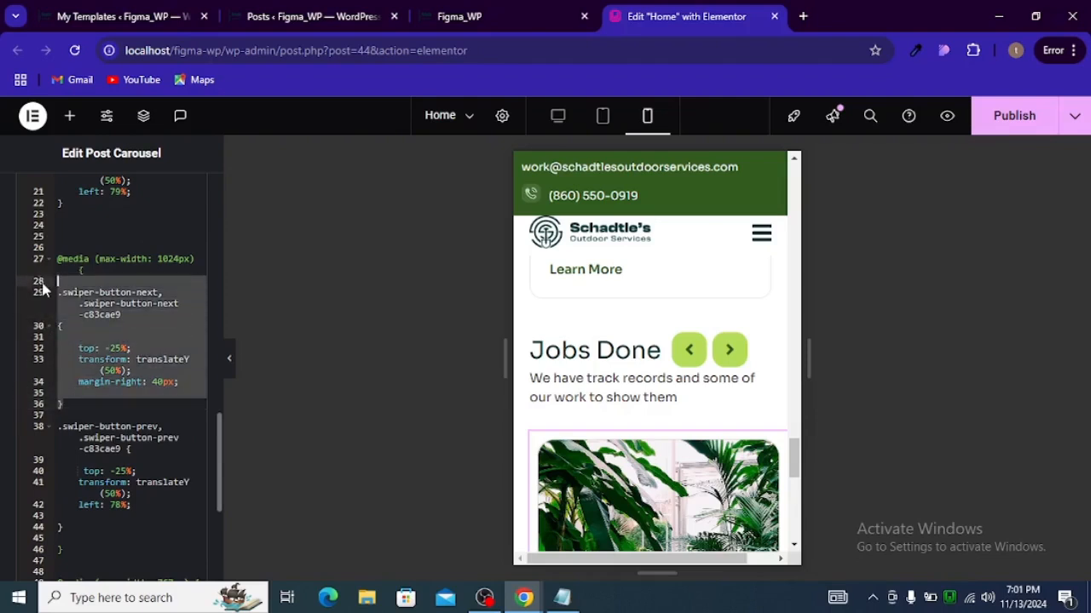
pyautogui.scroll(-5, 68, 375)
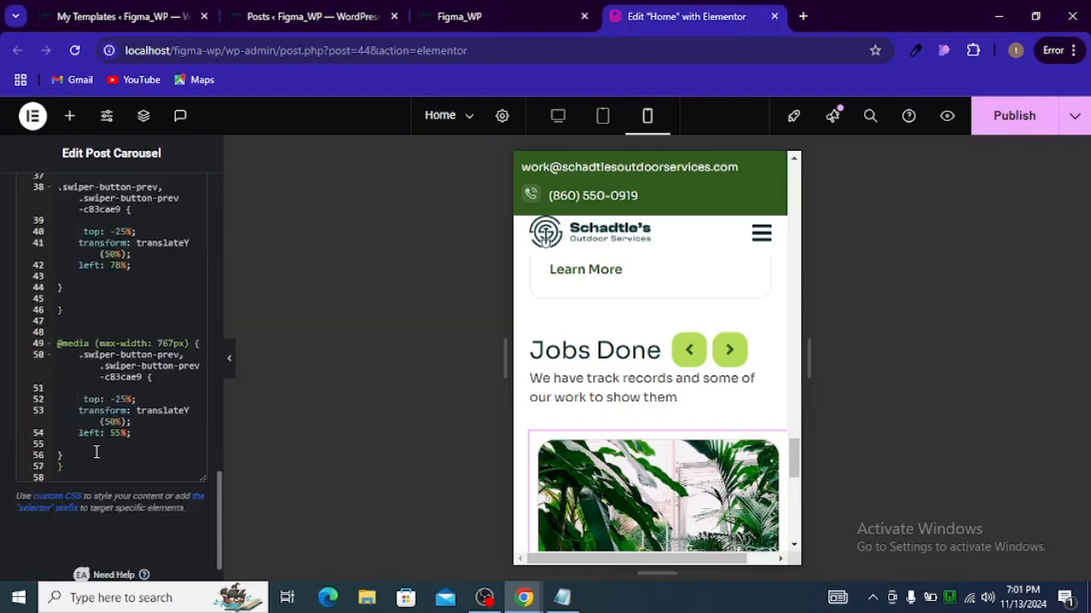
pyautogui.click(96, 453)
pyautogui.press('Return')
pyautogui.press('Return')
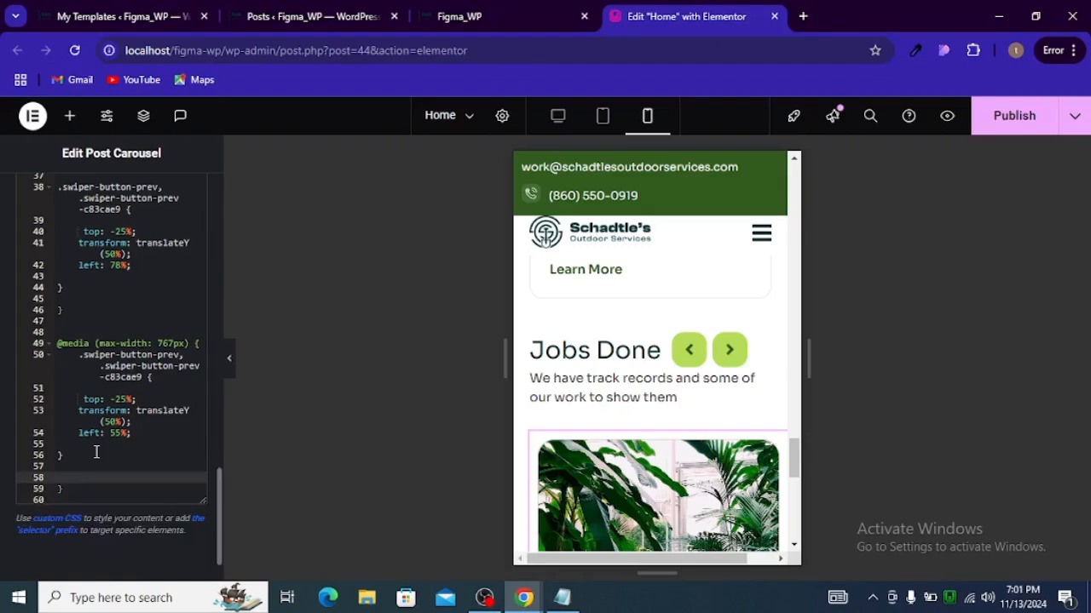
pyautogui.hotkey('ctrl', 'v')
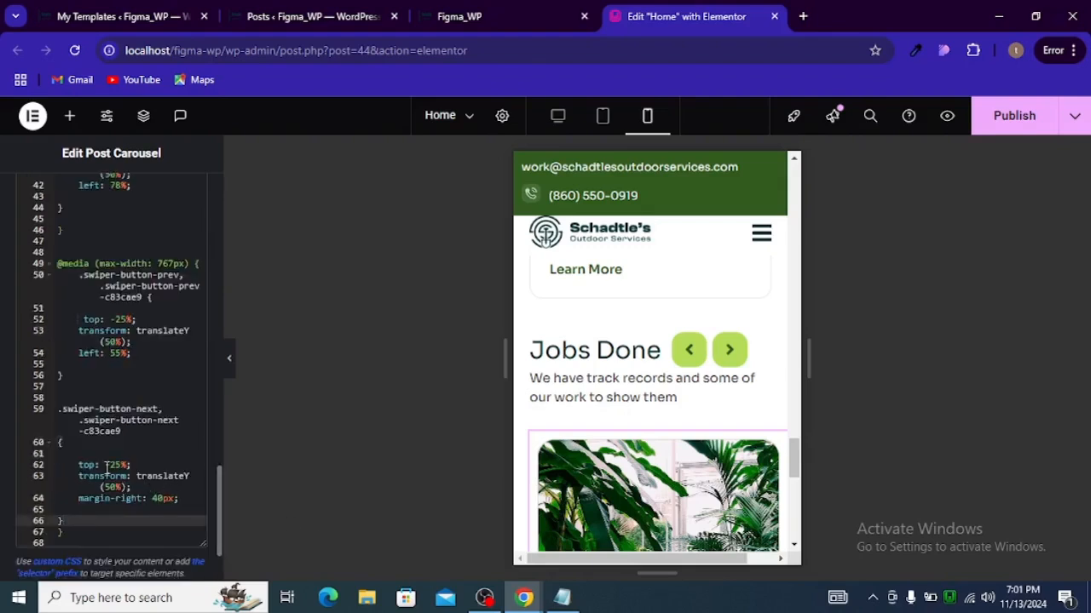
# Step: Remove the top and transform lines from the pasted next-arrow rule and set its margin-right to 20px
pyautogui.moveTo(137, 486); pyautogui.dragTo(31, 460)
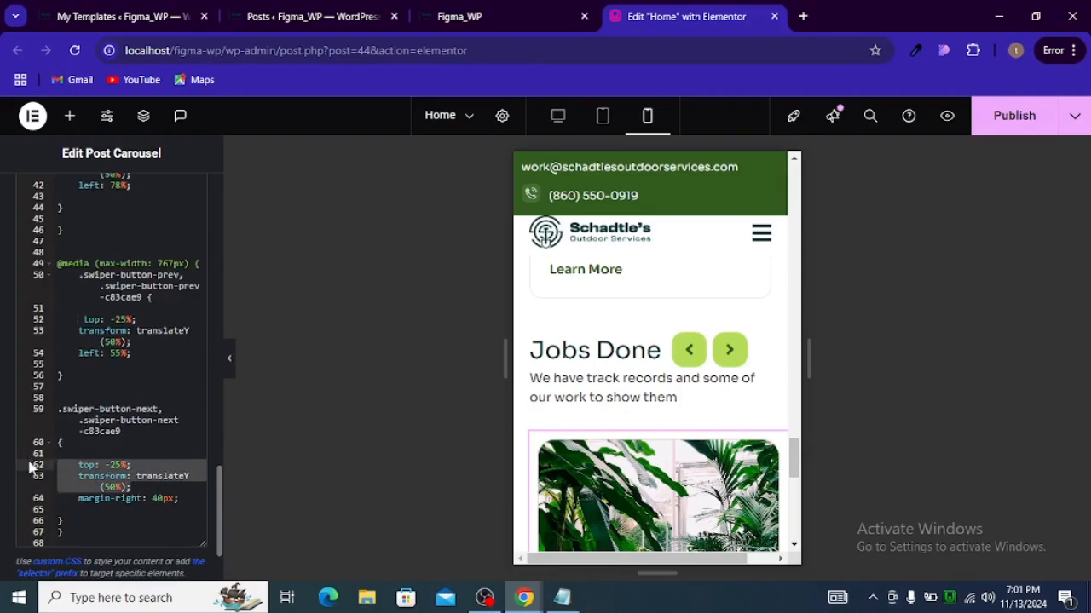
pyautogui.press('BackSpace')
pyautogui.press('BackSpace')
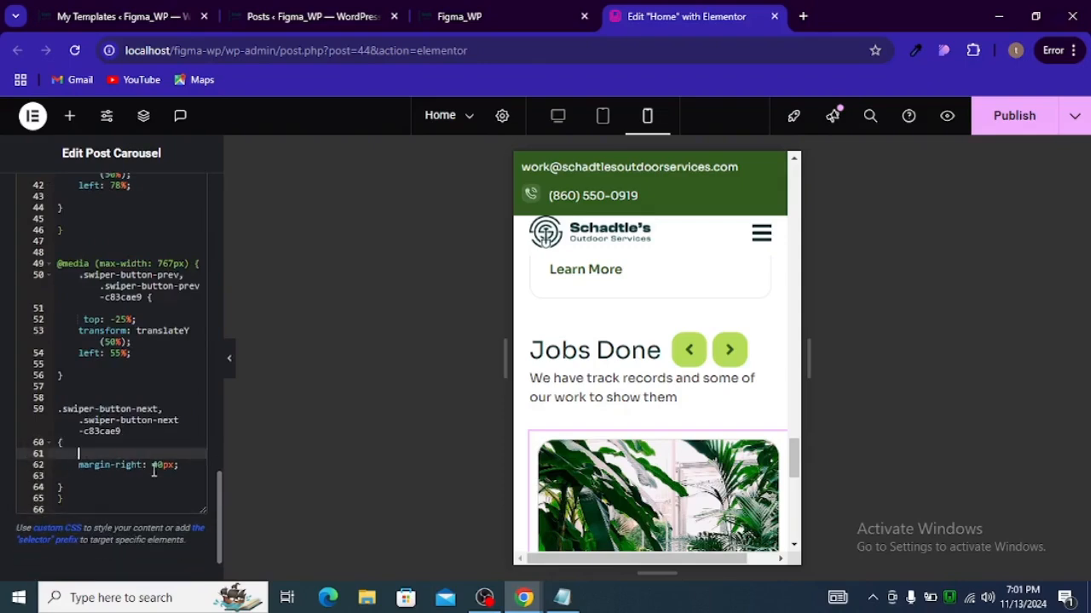
pyautogui.click(157, 468)
pyautogui.press('BackSpace')
pyautogui.write('2')
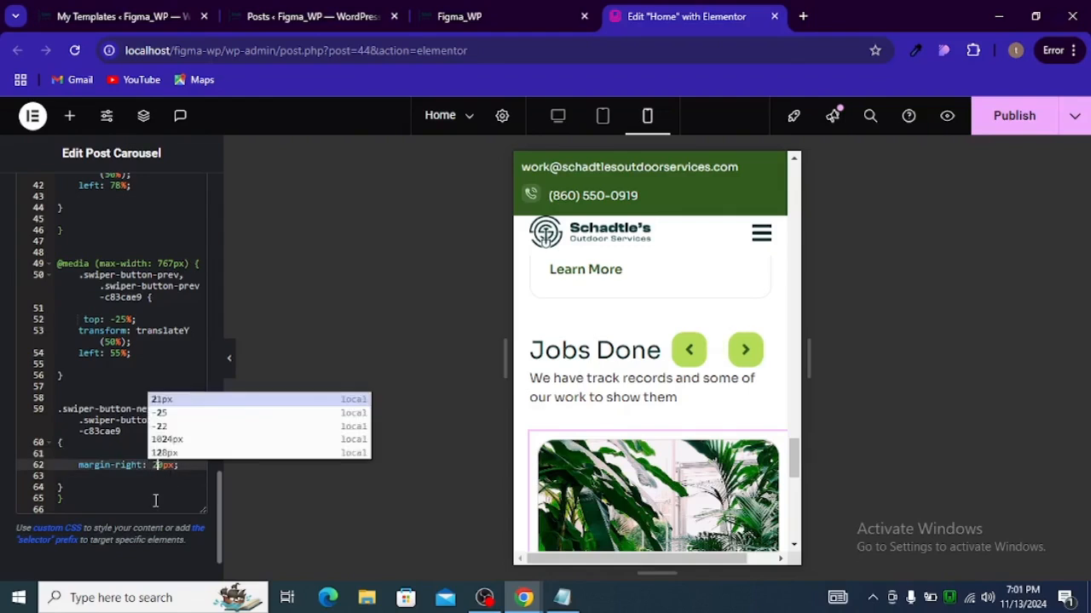
# Step: Set the prev arrow's left offset in the 767px media query to 58%
pyautogui.click(121, 356)
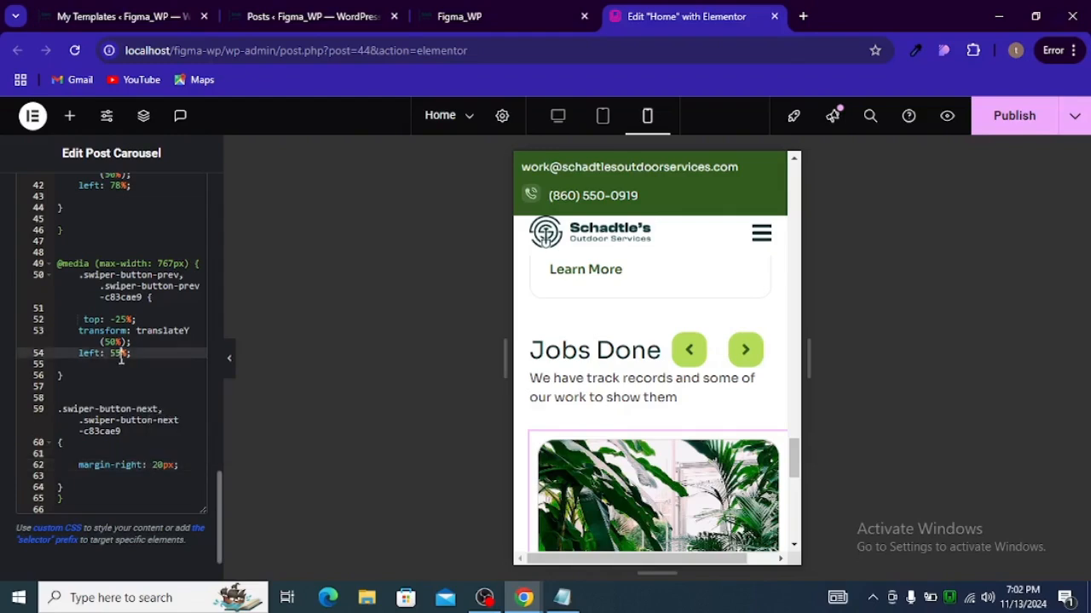
pyautogui.press('BackSpace')
pyautogui.write('8')
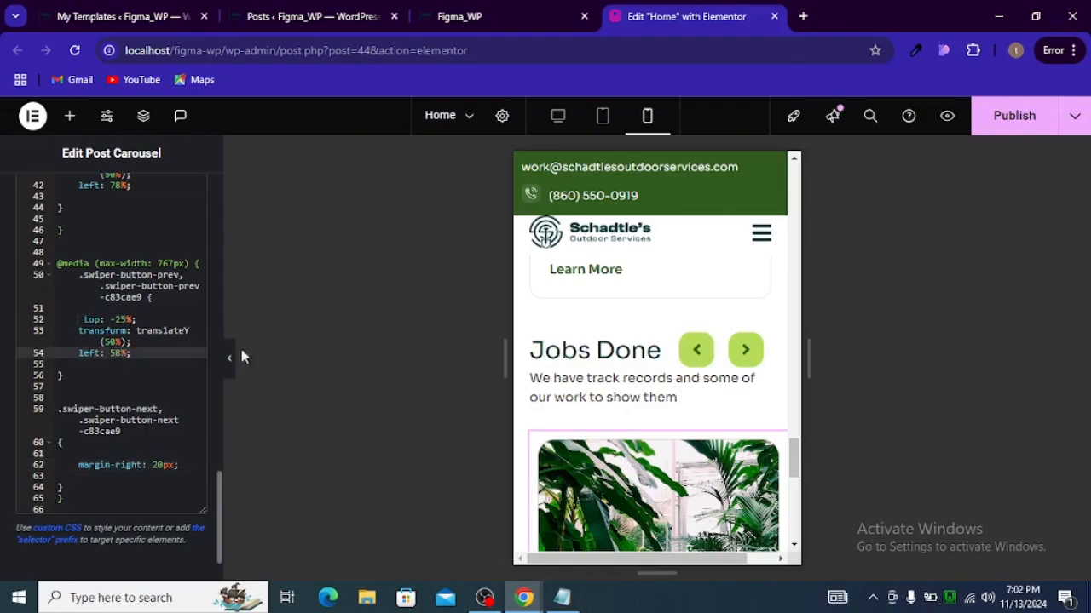
pyautogui.scroll(-3, 692, 426)
pyautogui.scroll(3, 660, 484)
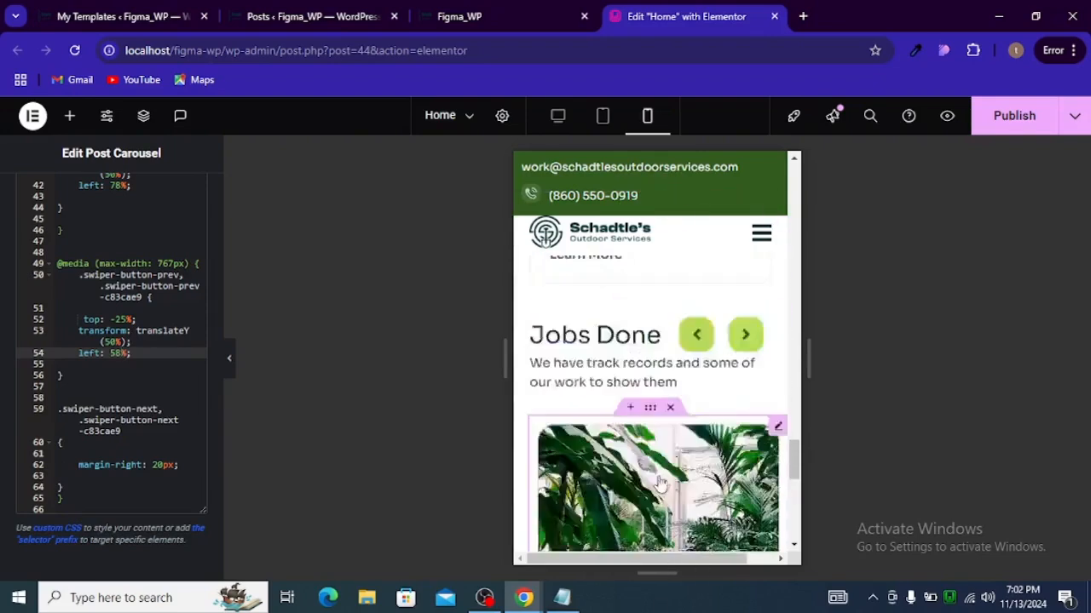
pyautogui.scroll(-5, 660, 484)
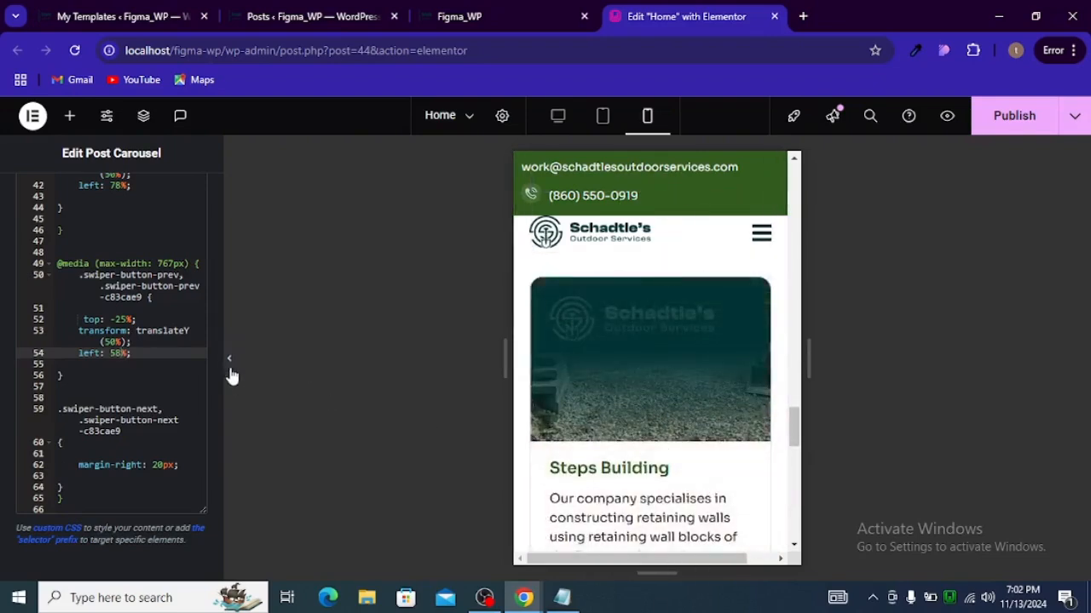
# Step: Hide the editor panel and test the Jobs Done carousel arrows in the mobile preview
pyautogui.click(229, 368)
pyautogui.scroll(-4, 452, 362)
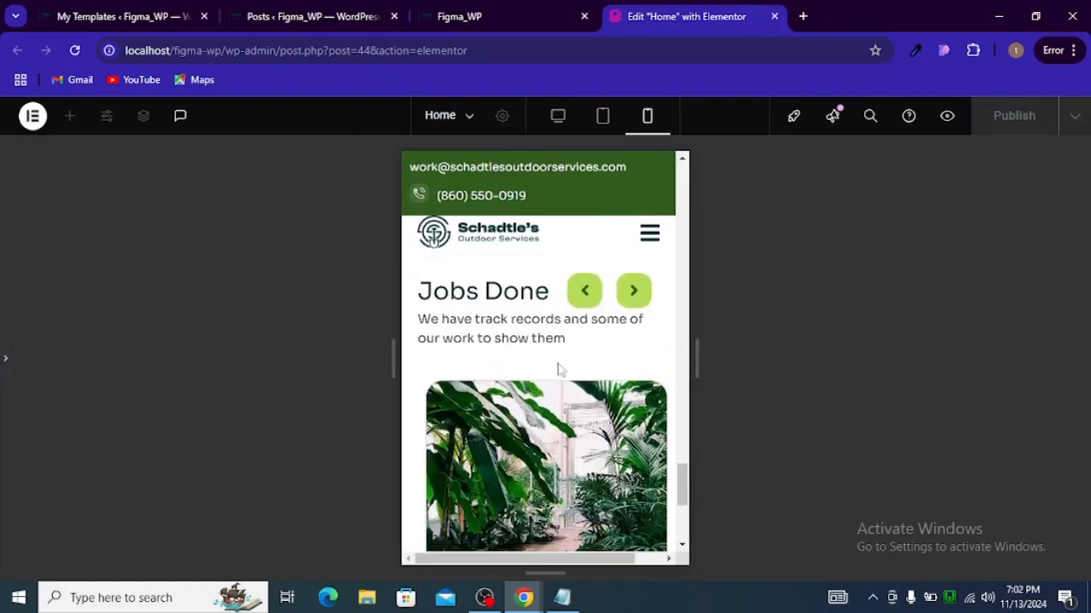
pyautogui.click(584, 292)
pyautogui.click(631, 293)
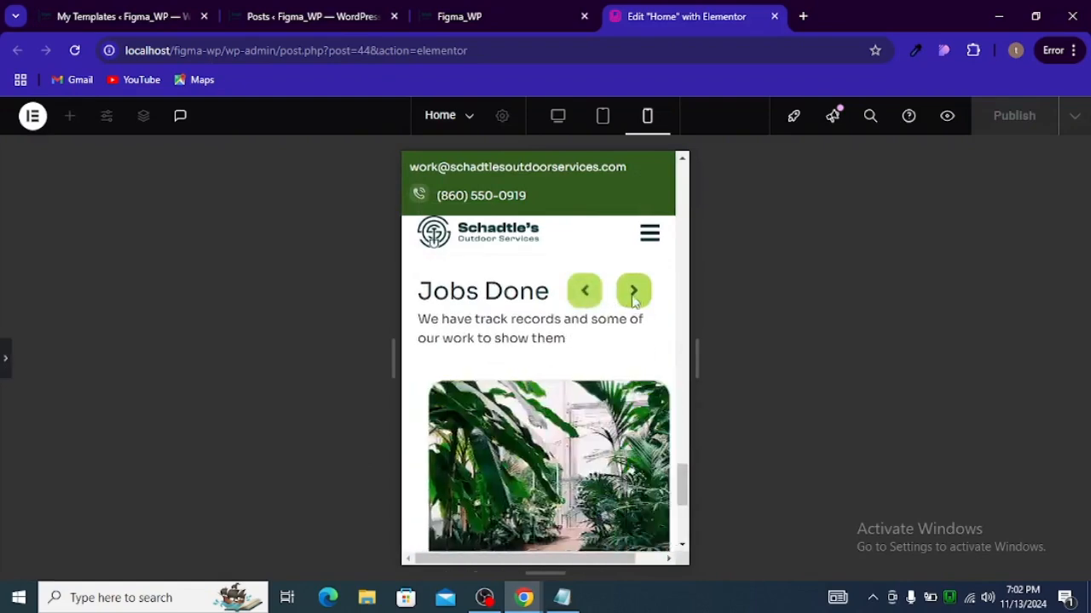
pyautogui.click(630, 292)
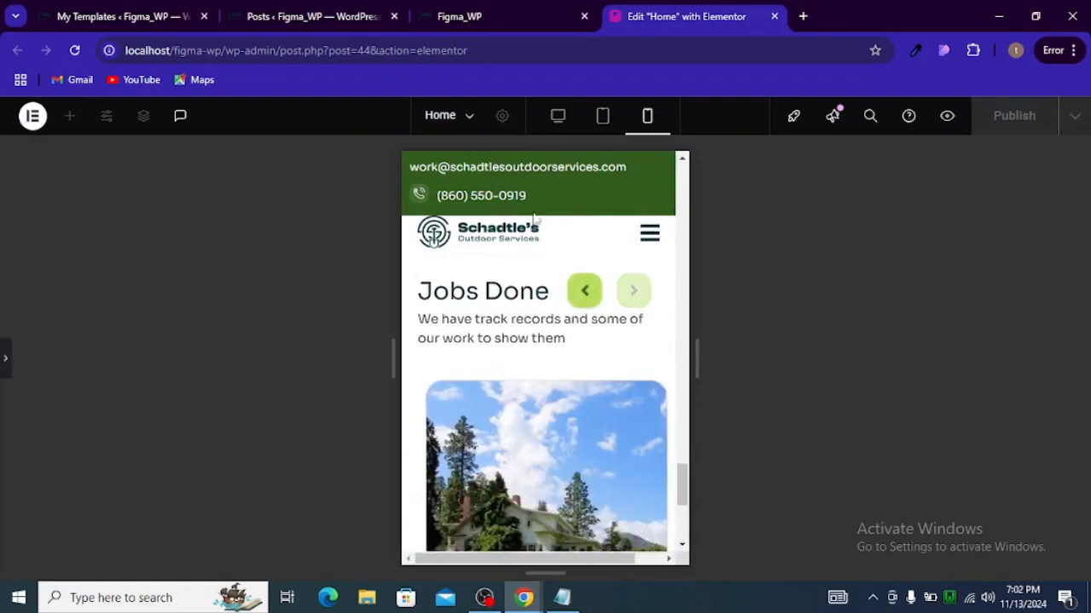
# Step: Switch to the tablet preview and test the carousel's prev and next arrows
pyautogui.click(603, 115)
pyautogui.scroll(5, 606, 416)
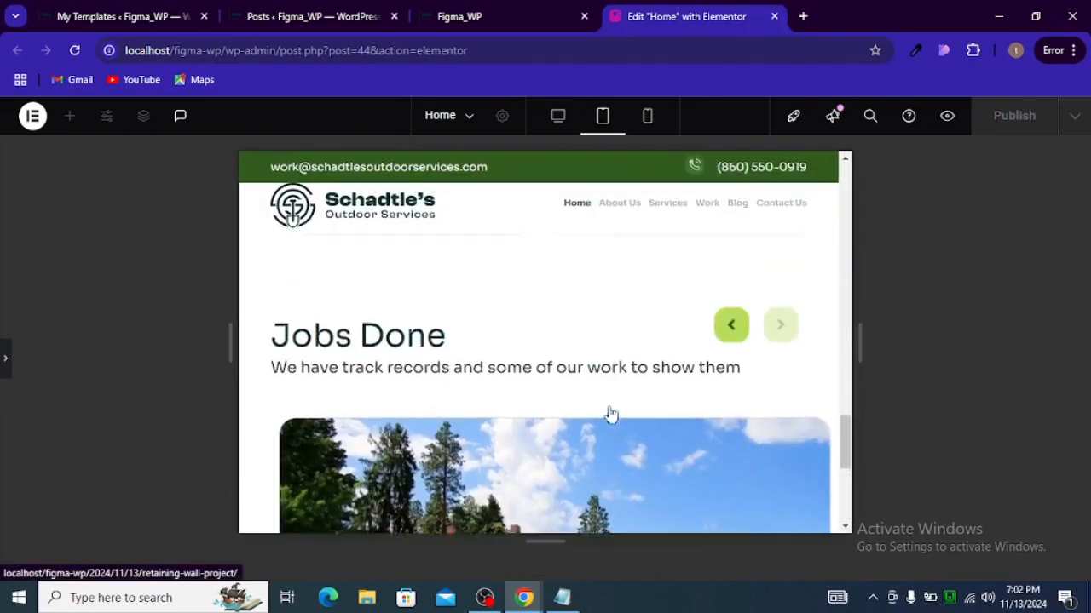
pyautogui.scroll(1, 611, 414)
pyautogui.click(726, 377)
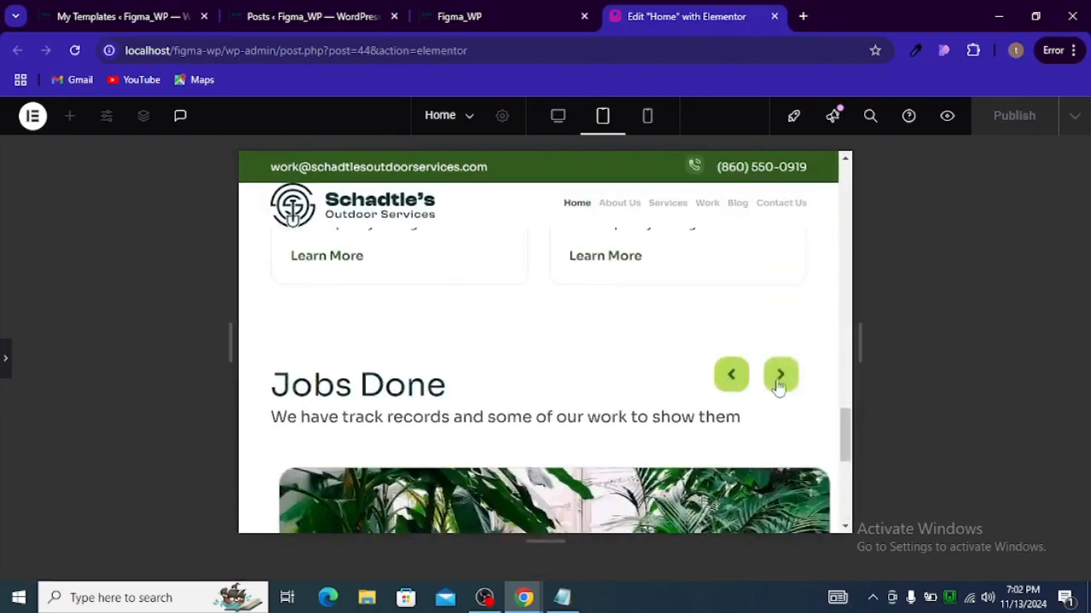
pyautogui.click(778, 385)
pyautogui.click(725, 380)
pyautogui.click(778, 382)
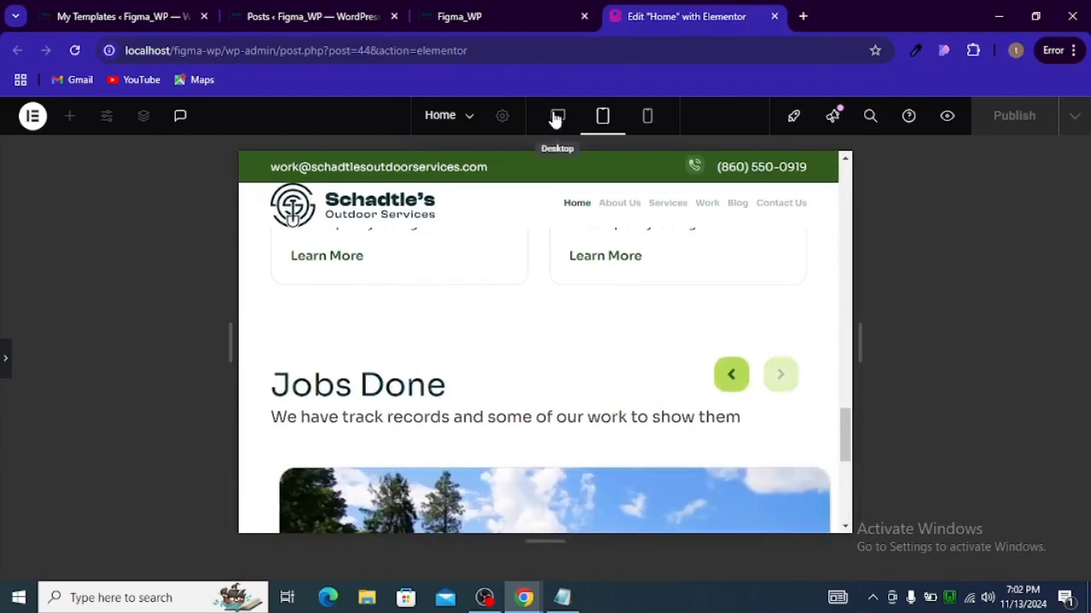
# Step: Review the Jobs Done section in desktop view, then retest the arrows in tablet view
pyautogui.click(558, 117)
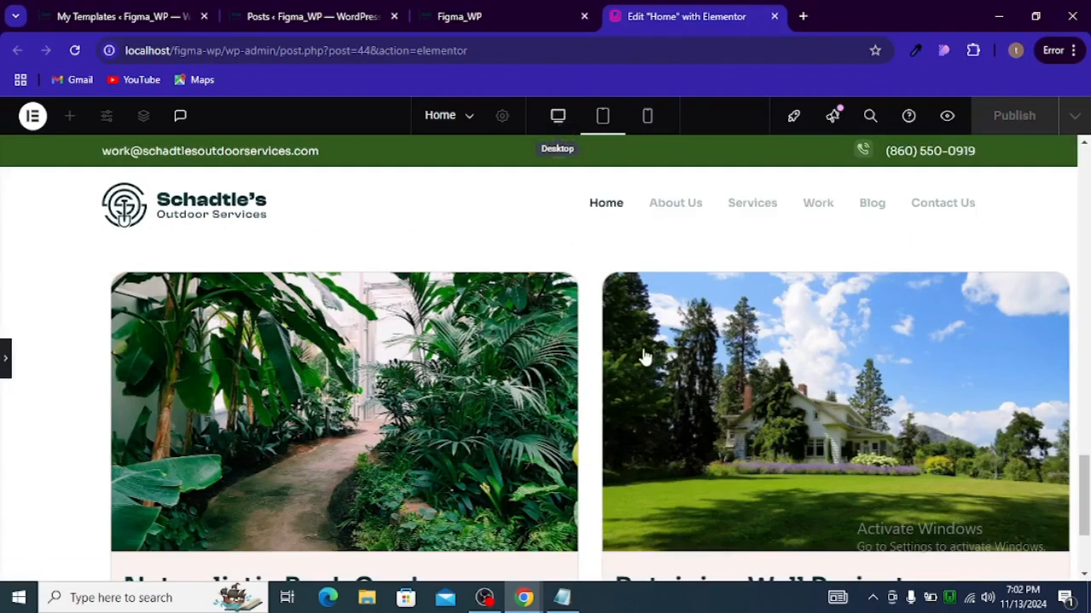
pyautogui.scroll(5, 611, 366)
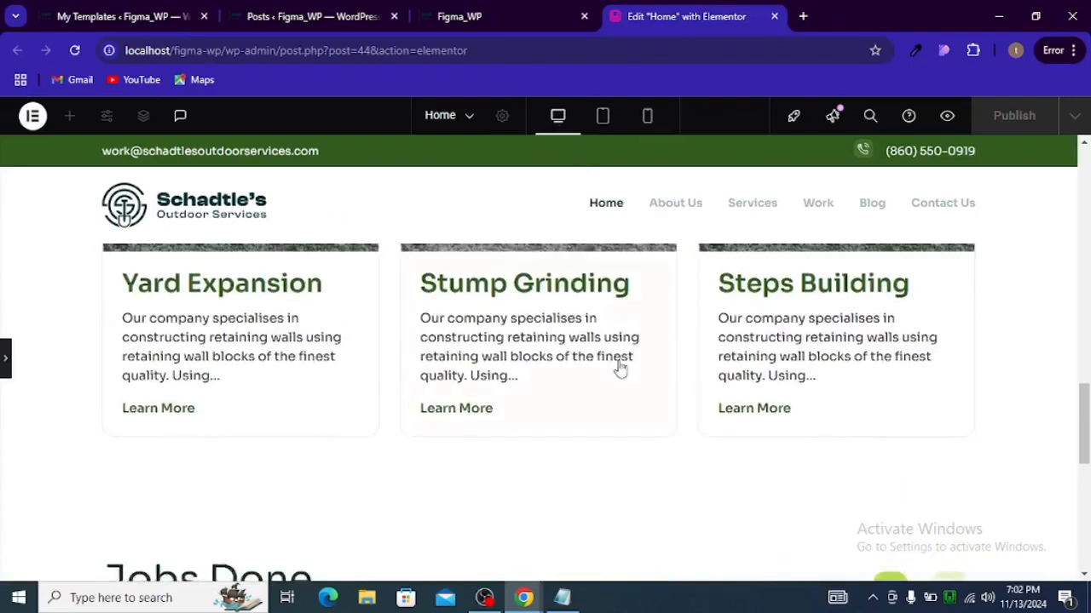
pyautogui.scroll(-2, 619, 370)
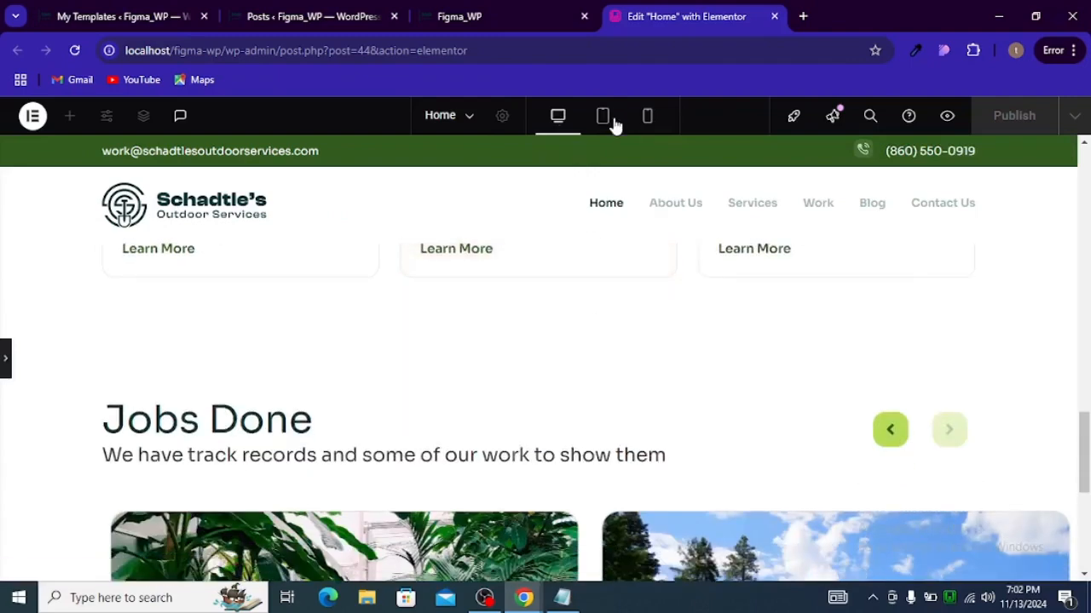
pyautogui.click(603, 116)
pyautogui.scroll(-5, 613, 402)
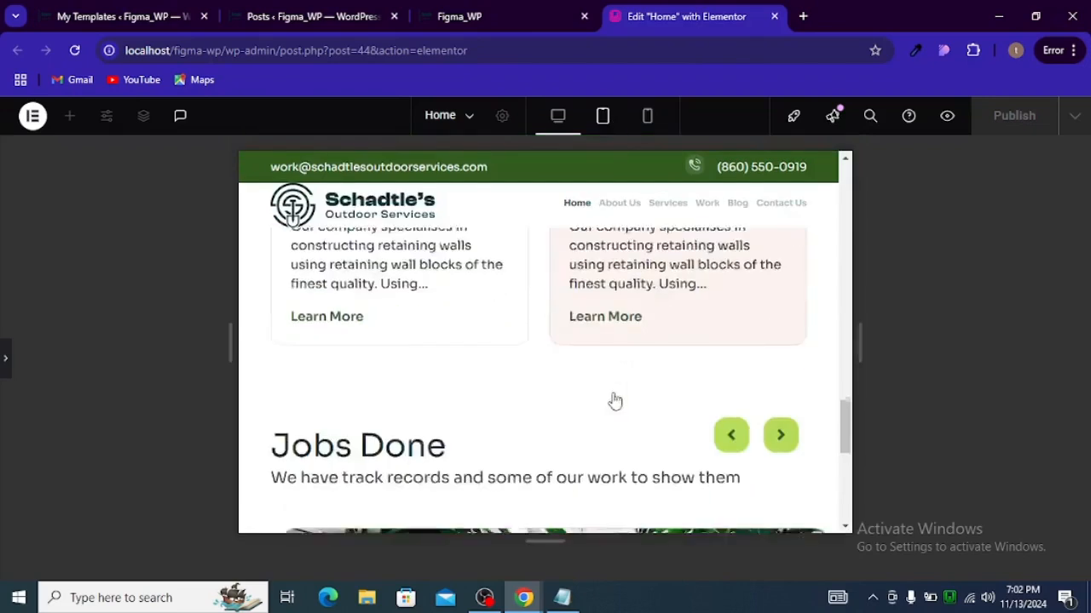
pyautogui.click(769, 270)
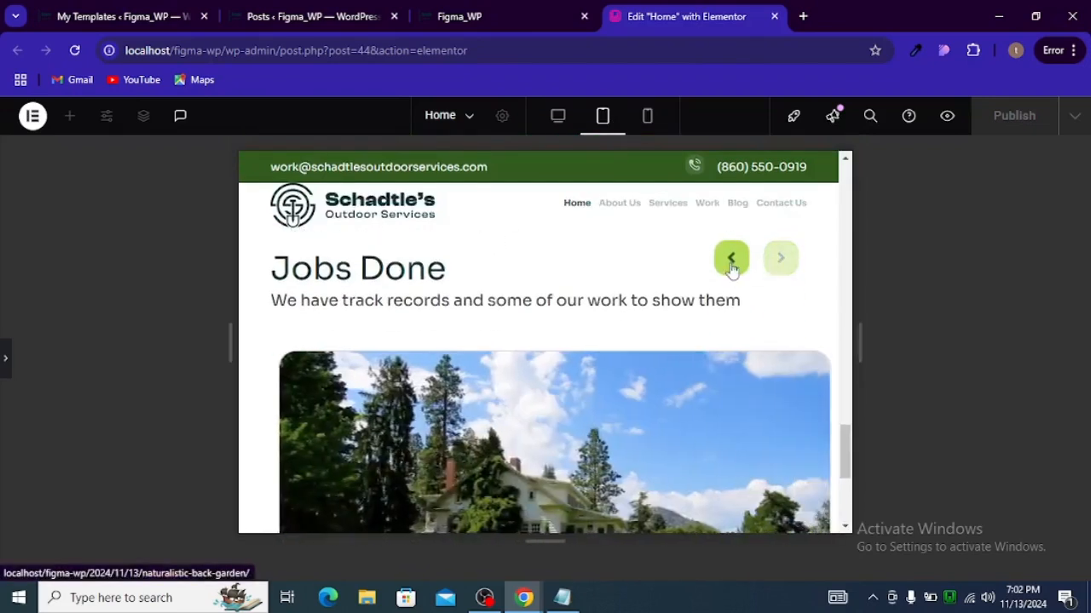
pyautogui.click(729, 259)
# Step: Retest the arrows in the mobile preview, then return to desktop view and review the page
pyautogui.click(647, 117)
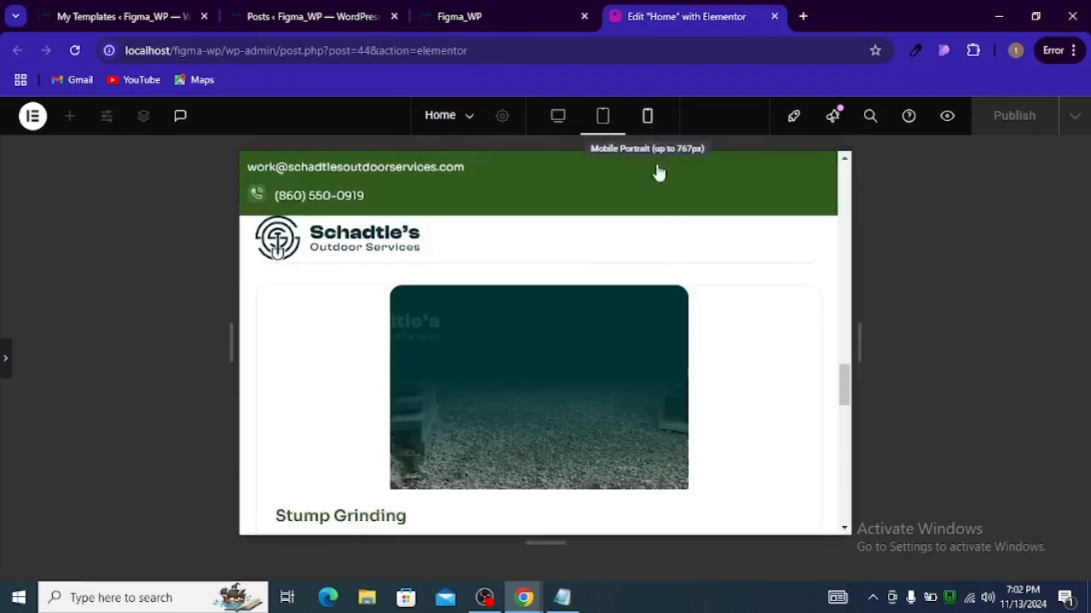
pyautogui.scroll(-8, 622, 315)
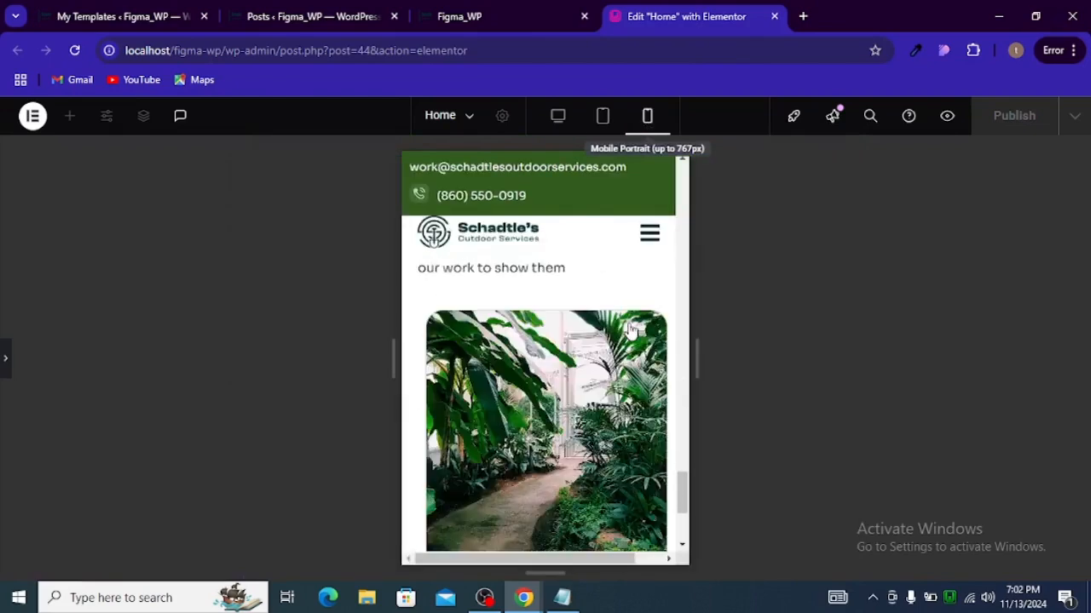
pyautogui.scroll(2, 647, 366)
pyautogui.click(633, 381)
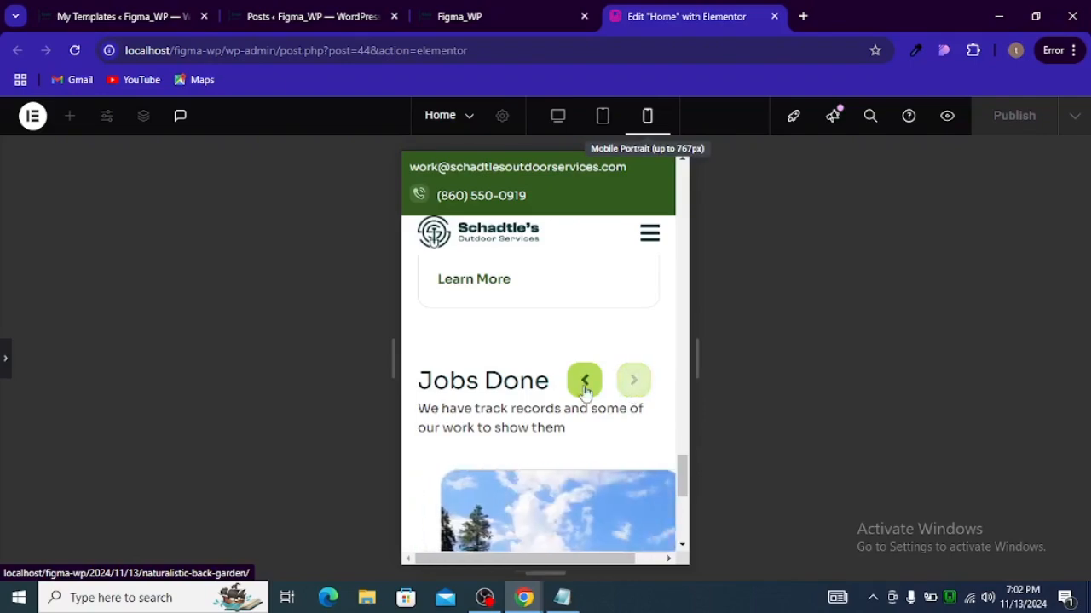
pyautogui.click(584, 381)
pyautogui.click(556, 123)
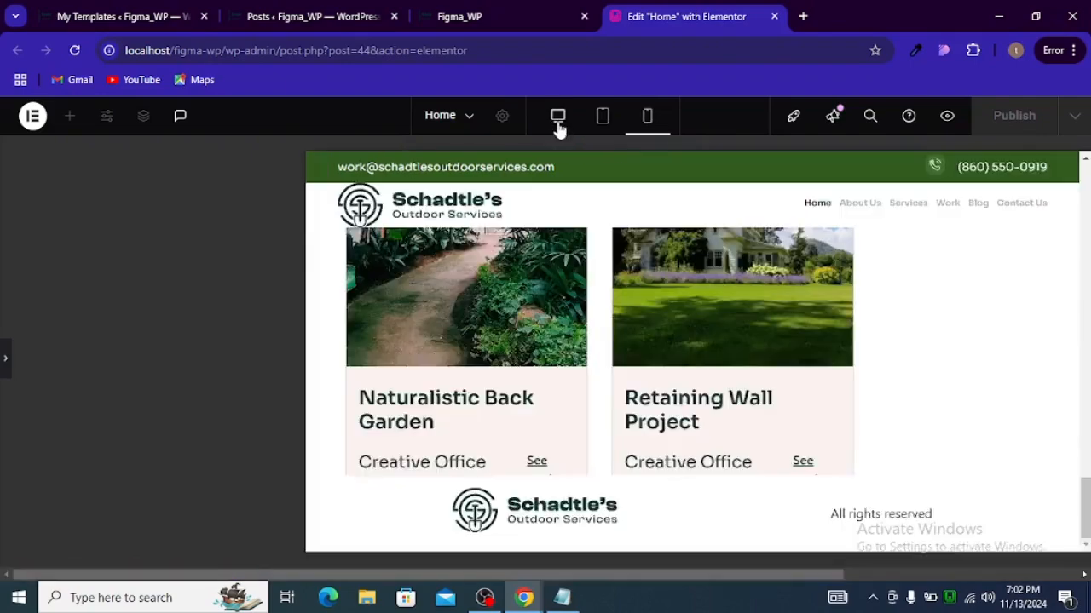
pyautogui.scroll(6, 217, 375)
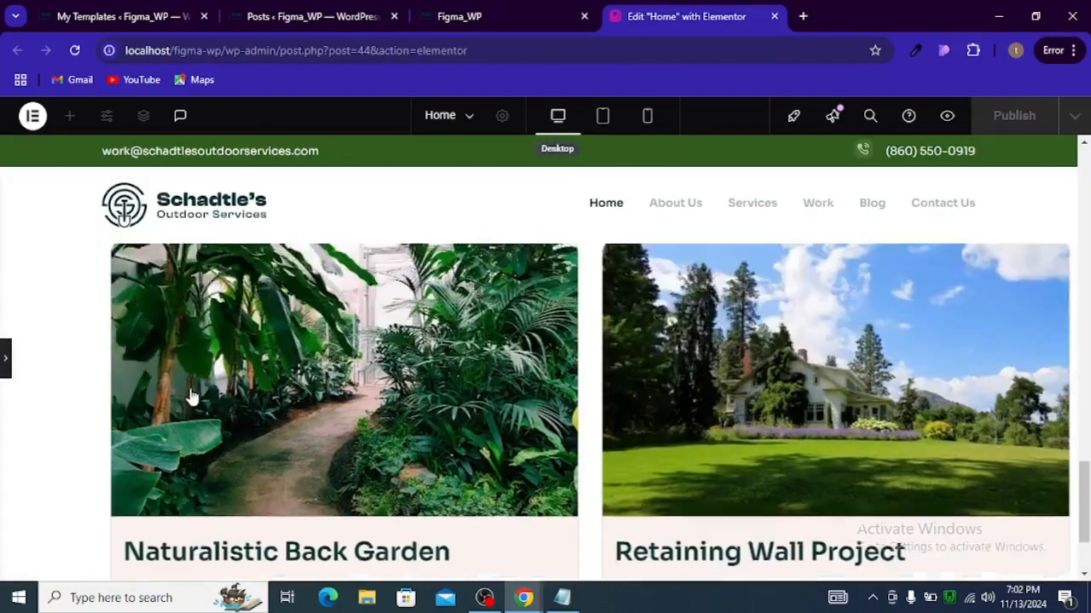
pyautogui.scroll(4, 690, 279)
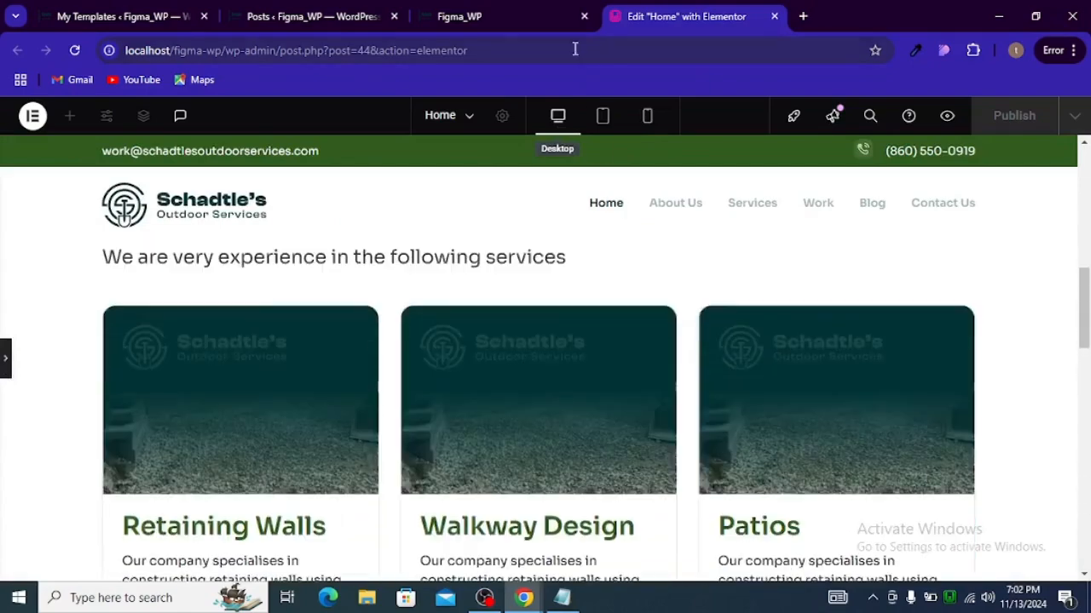
# Step: Switch to the live site tab, close the developer tools, reload, and scroll down to the Jobs Done carousel
pyautogui.click(473, 15)
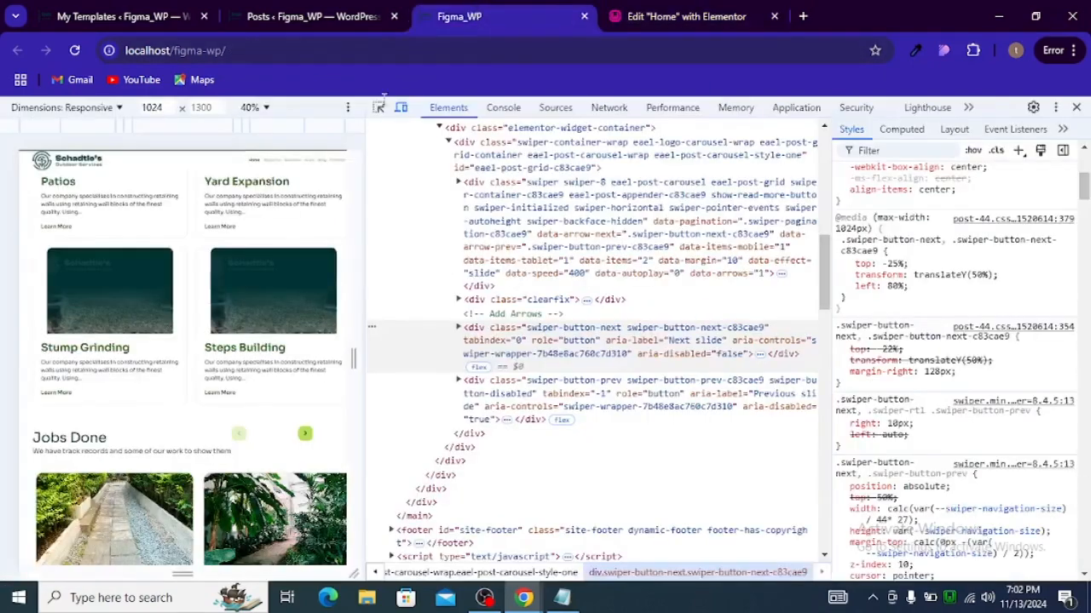
pyautogui.click(1084, 117)
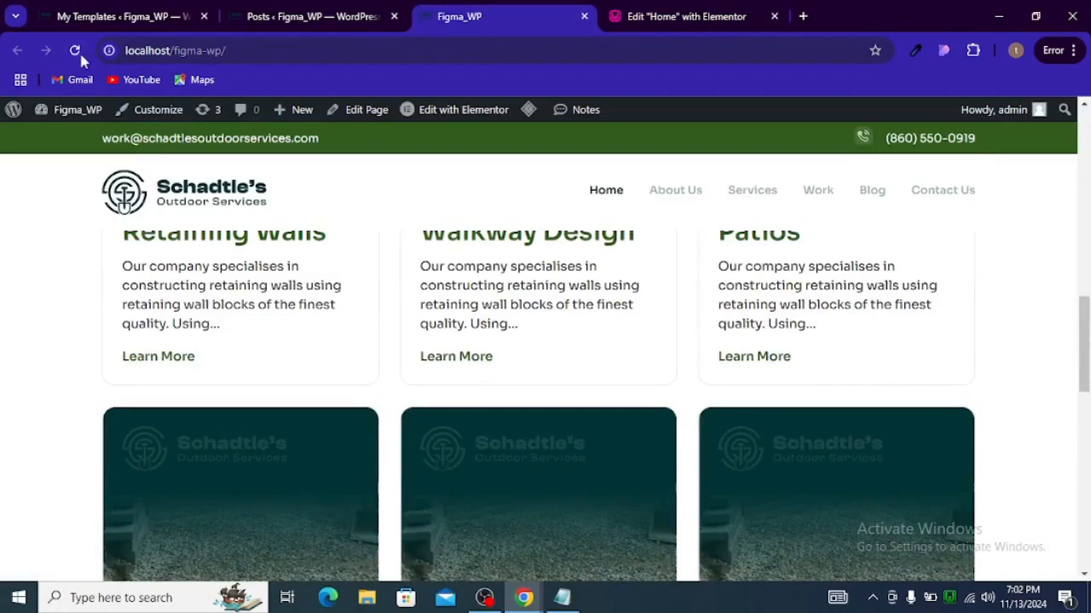
pyautogui.click(75, 51)
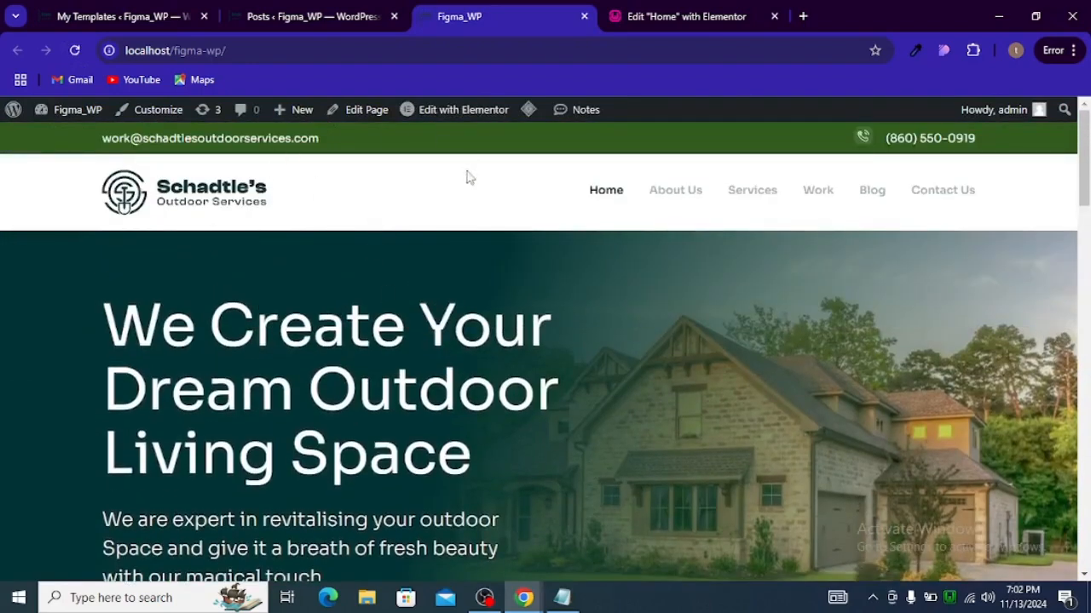
pyautogui.scroll(-10, 518, 233)
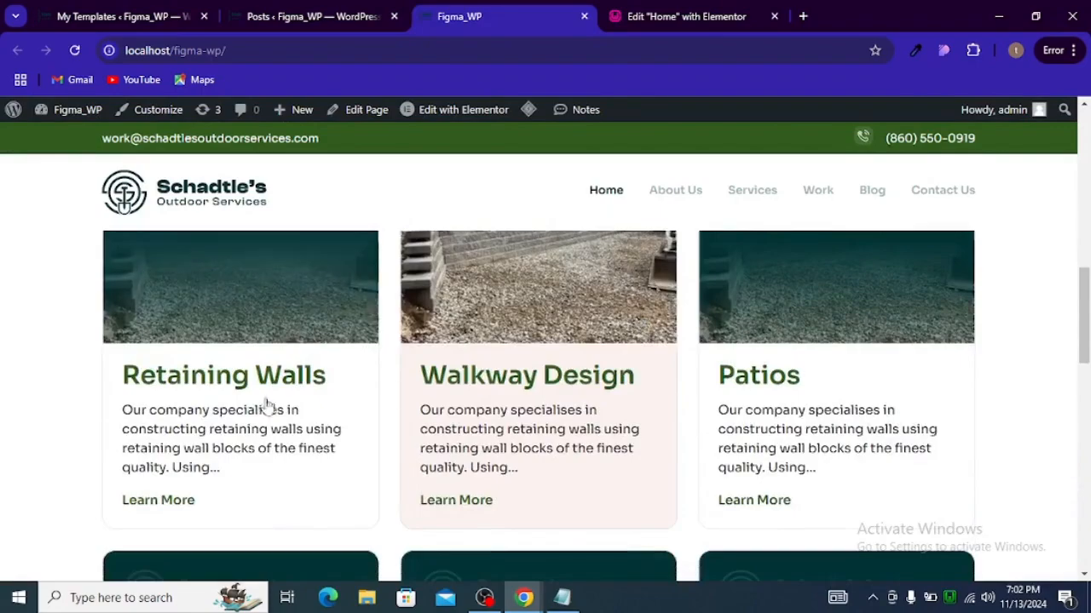
pyautogui.scroll(3, 255, 406)
pyautogui.scroll(-4, 258, 401)
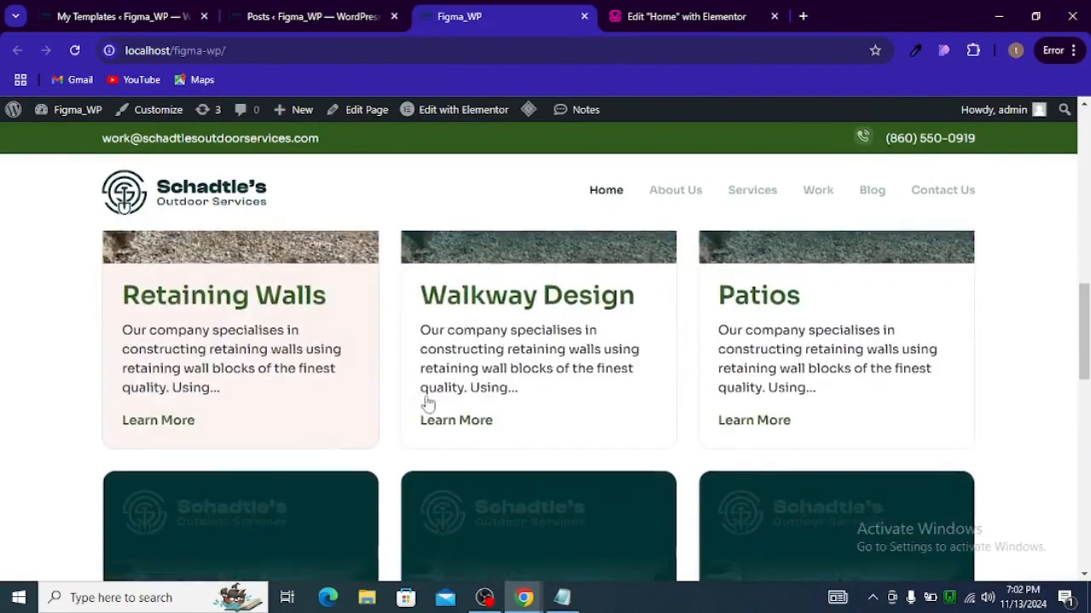
pyautogui.scroll(-3, 397, 413)
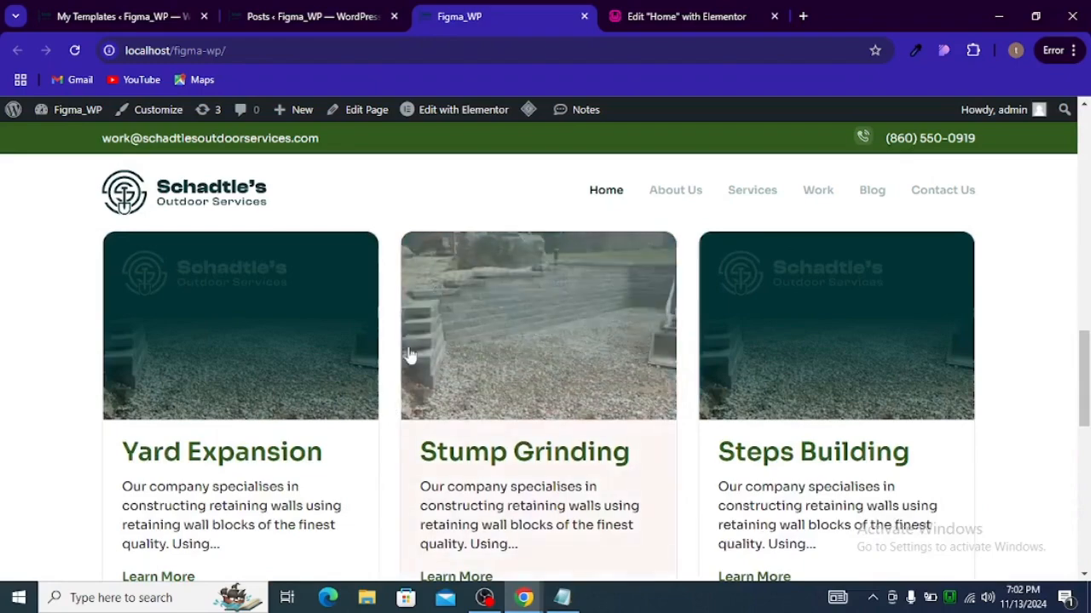
pyautogui.scroll(-6, 407, 362)
pyautogui.scroll(-3, 412, 353)
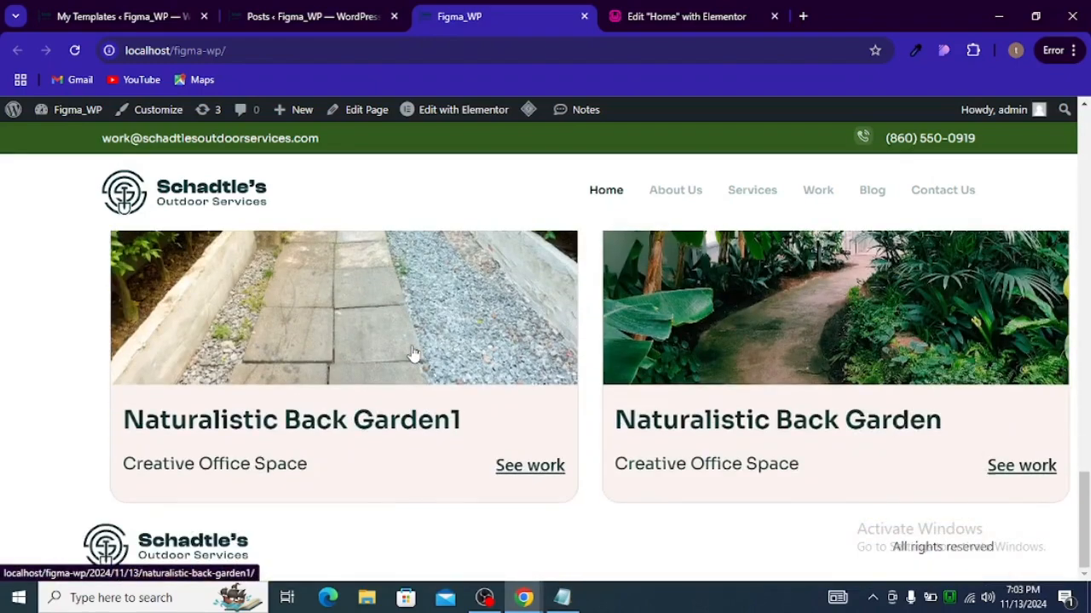
# Step: Review the Jobs Done carousel on the live site, then switch to the Figma design window
pyautogui.scroll(8, 413, 353)
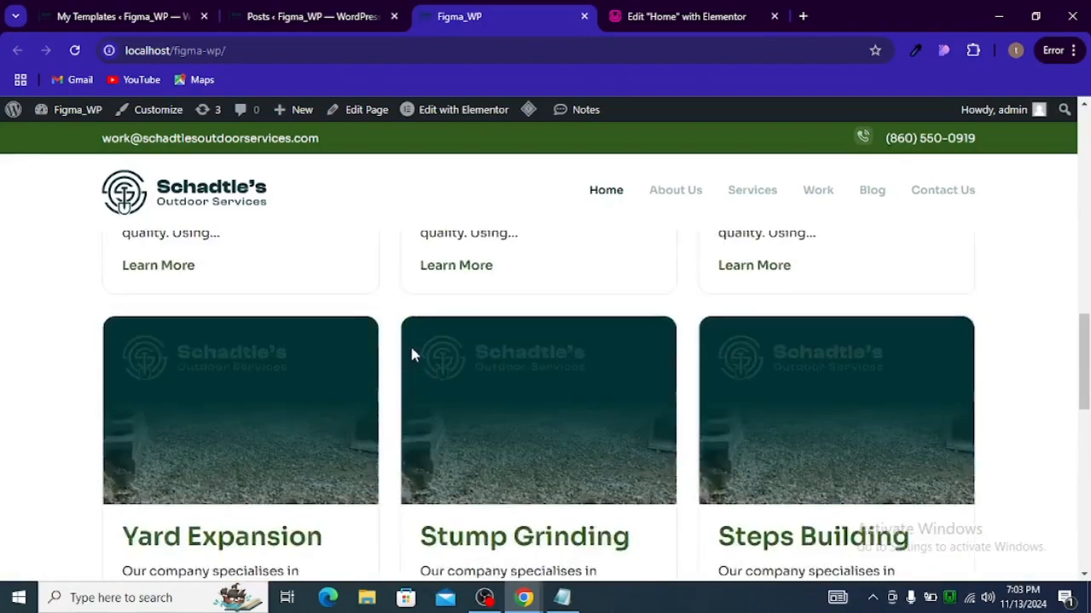
pyautogui.scroll(3, 412, 355)
pyautogui.scroll(-10, 424, 370)
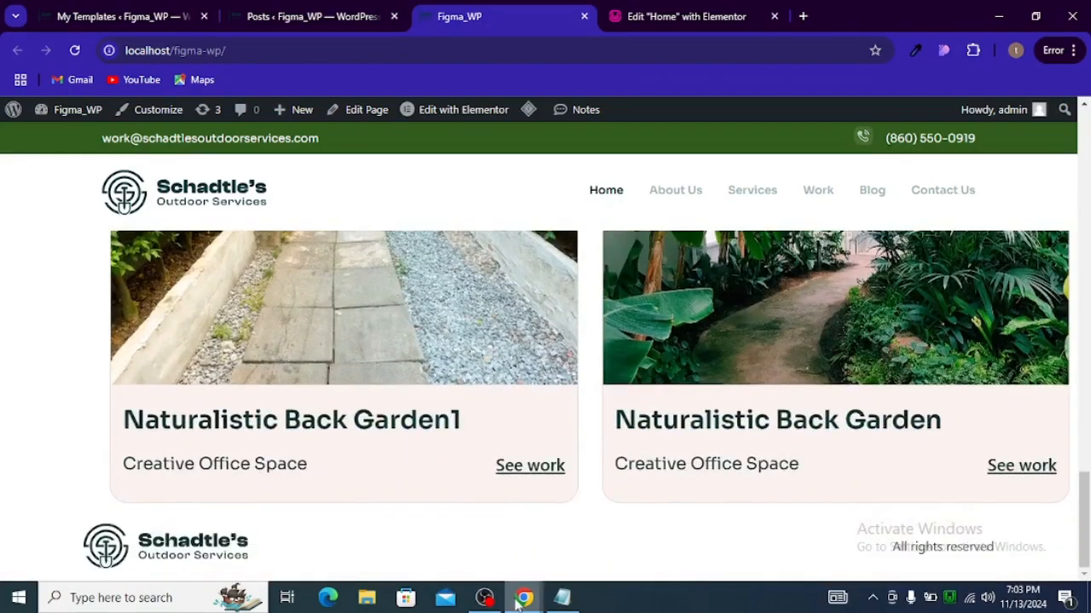
pyautogui.moveTo(519, 601)
pyautogui.click(570, 554)
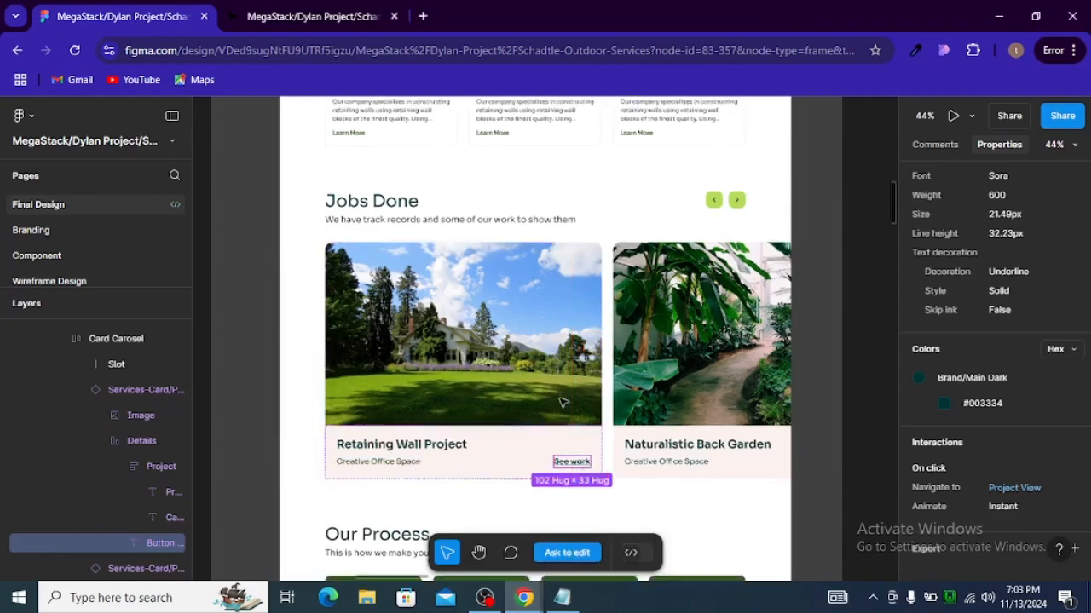
# Step: Examine the Figma design below the Jobs Done section, focusing on the Our Process section
pyautogui.scroll(-3, 562, 403)
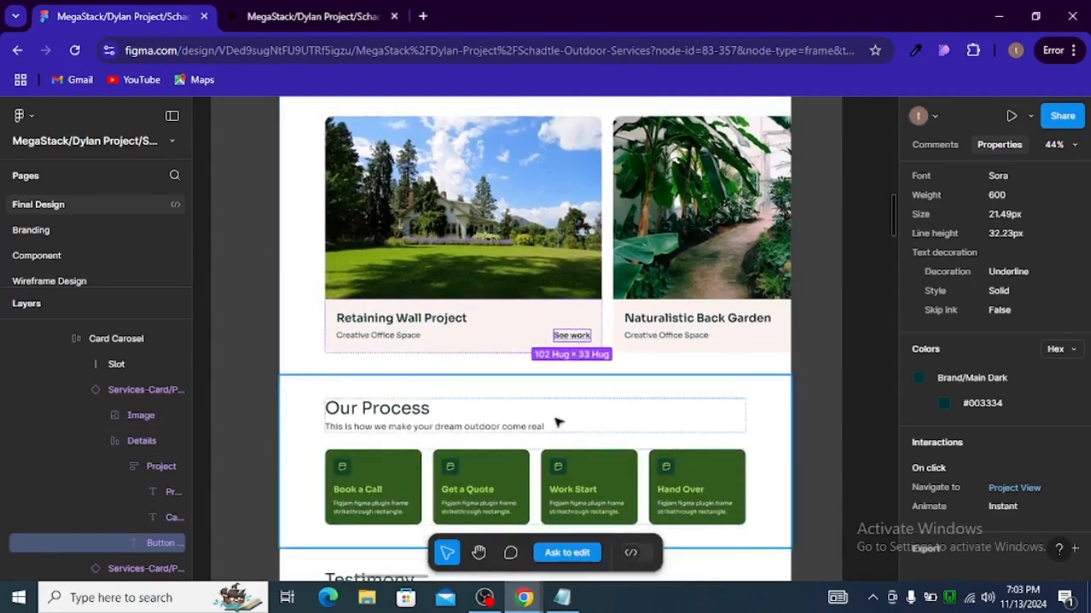
pyautogui.scroll(-1, 562, 421)
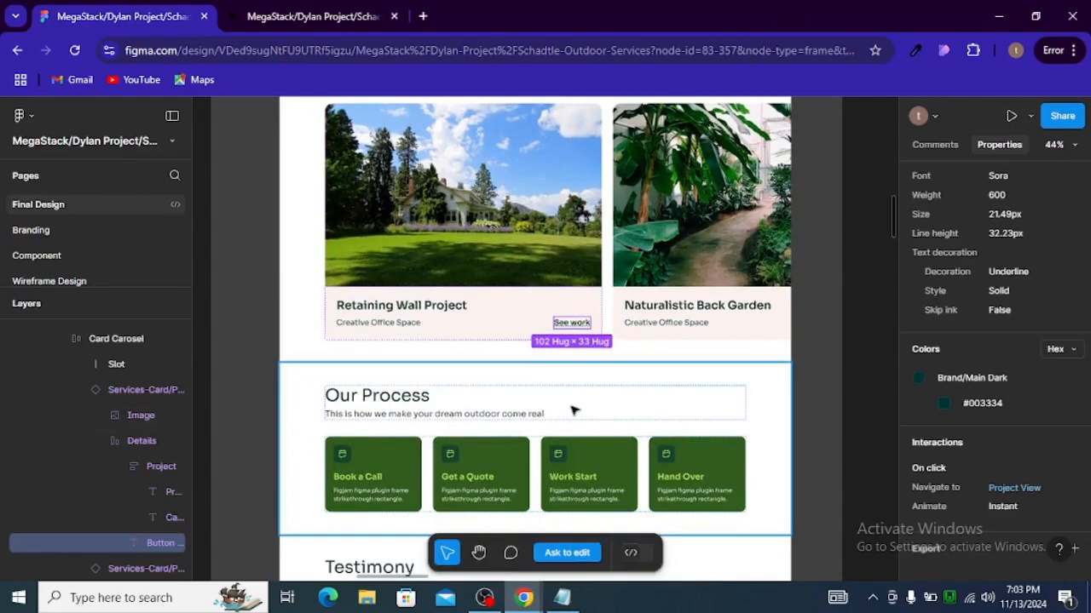
pyautogui.scroll(-1, 572, 411)
pyautogui.scroll(-1, 562, 386)
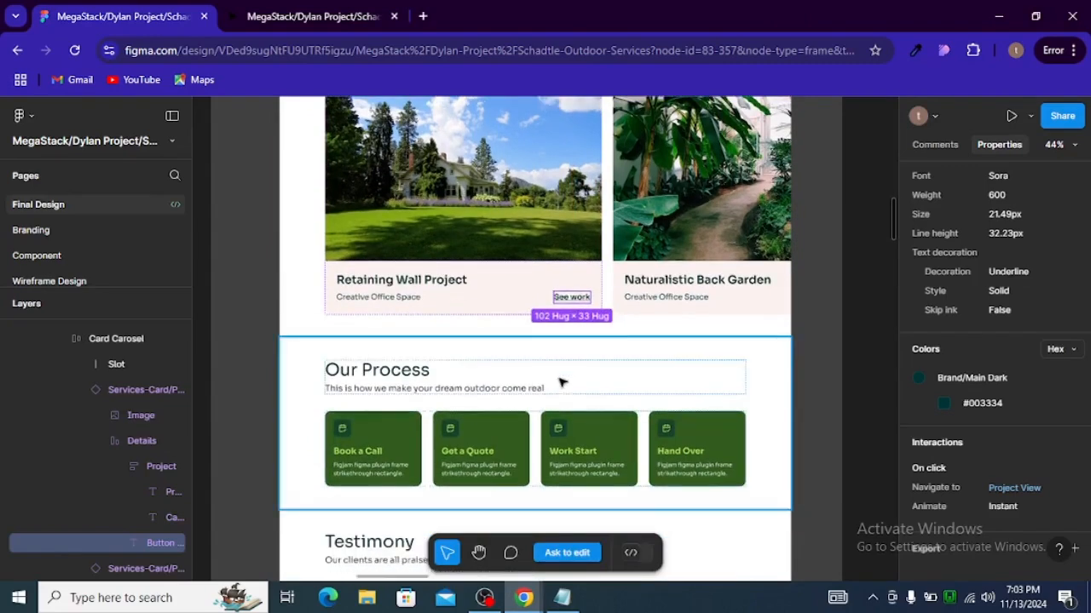
pyautogui.scroll(-2, 561, 375)
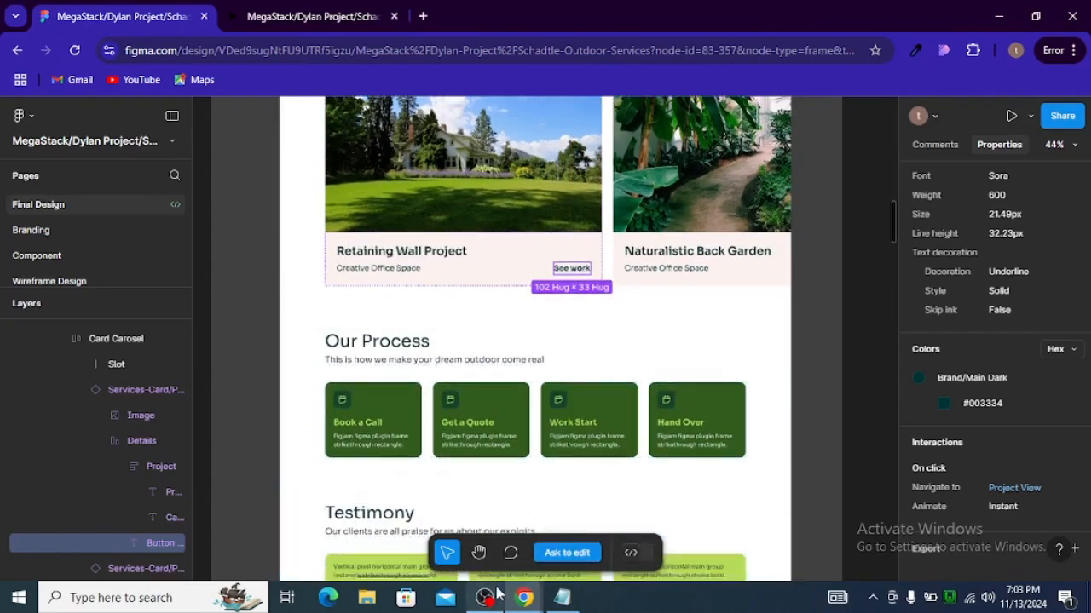